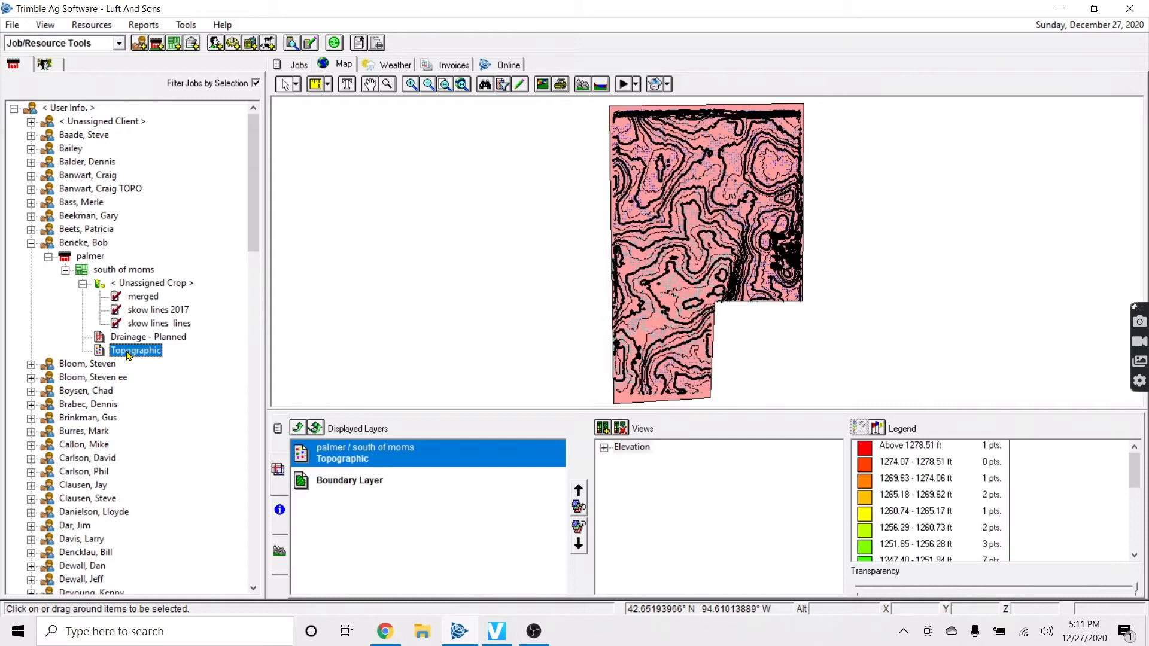
Show the Drainage - Planned layer on the field map and add Background Imagery
click(155, 339)
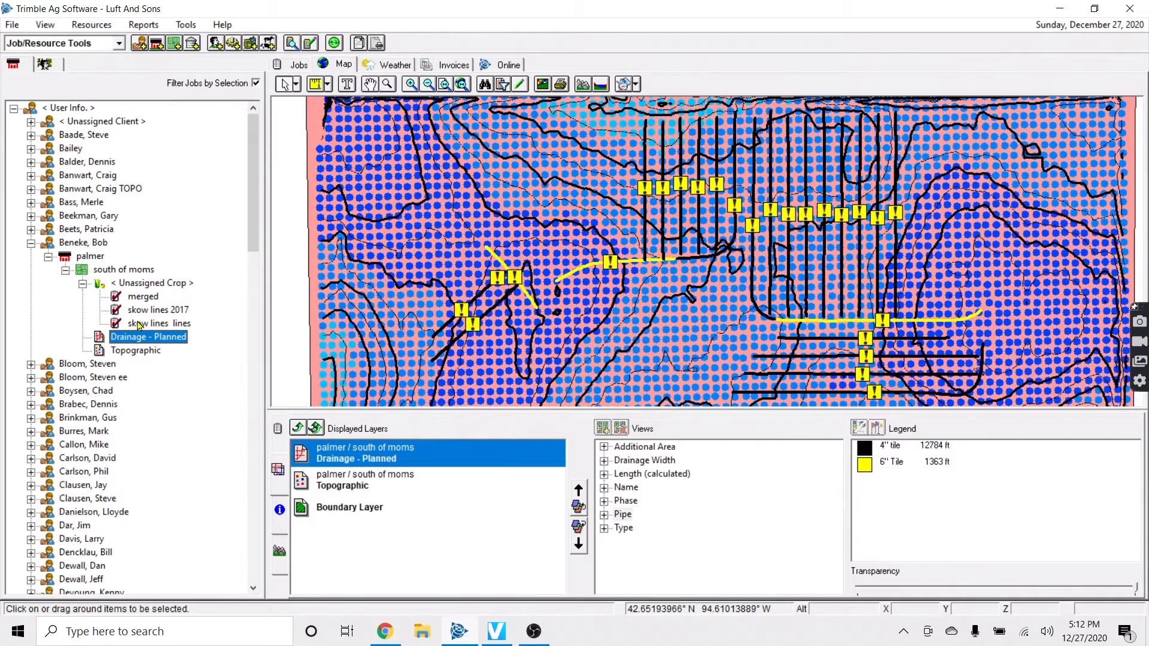
click(83, 284)
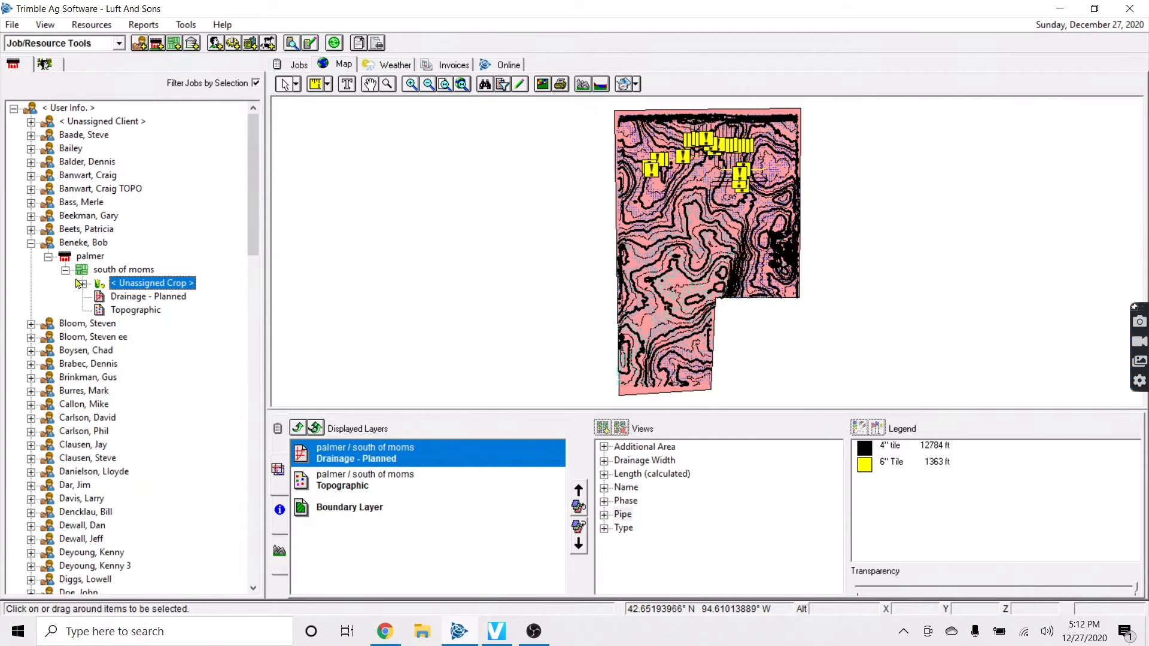
click(67, 273)
click(67, 272)
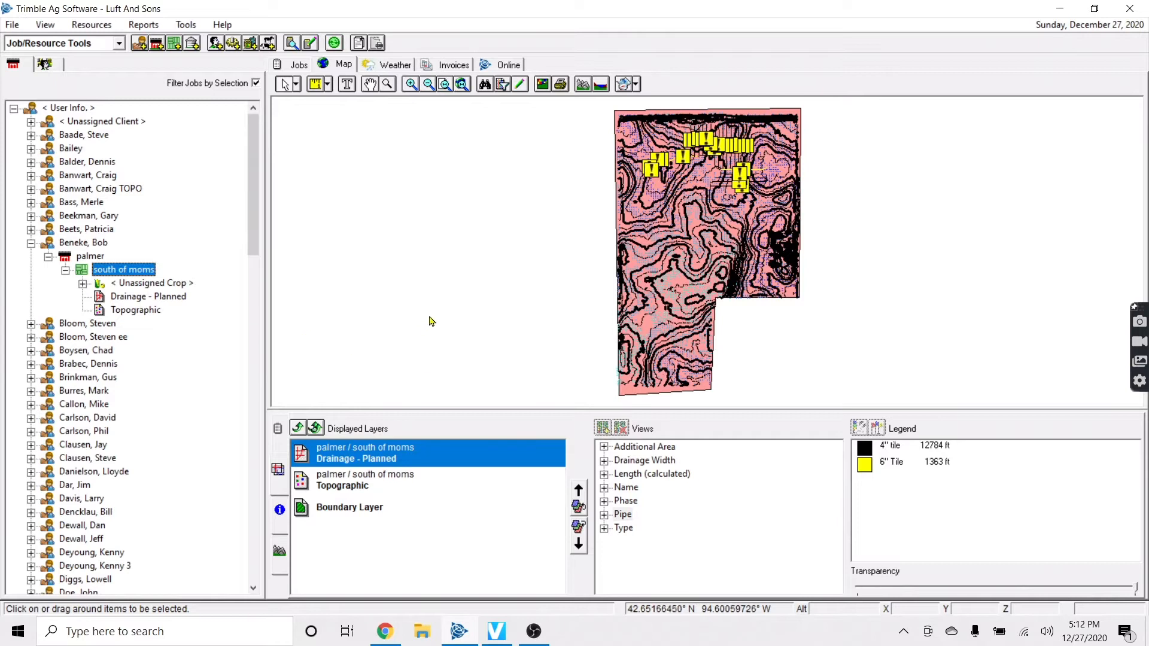
click(624, 85)
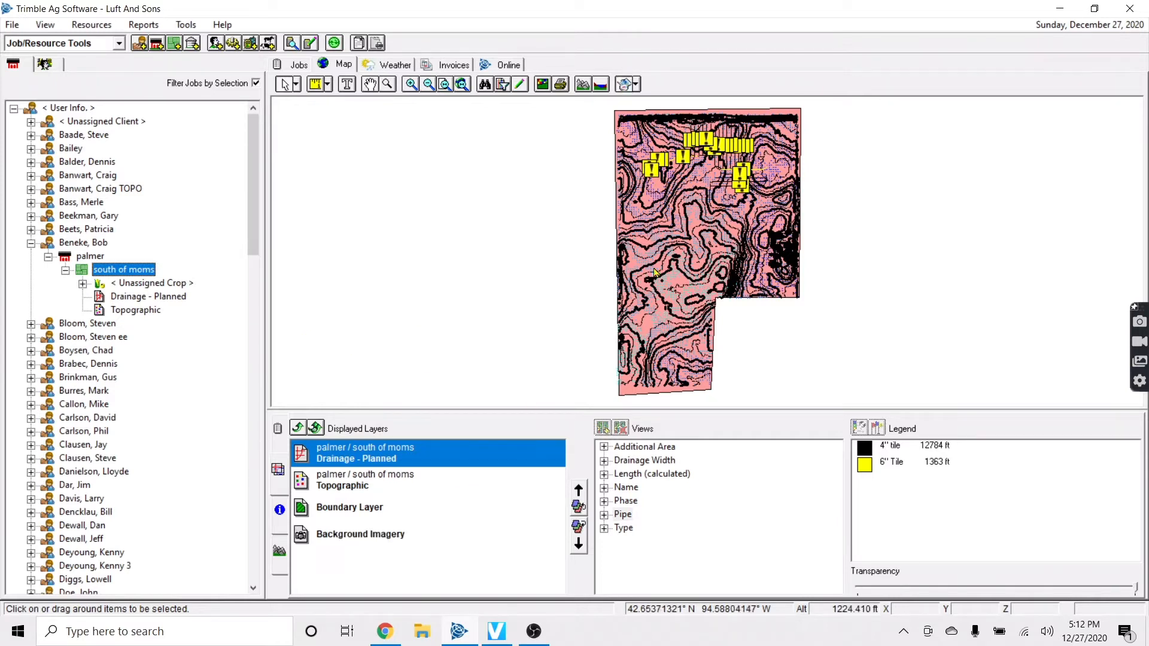
Move Background Imagery up two places, just below the drainage plan, and make it slightly transparent
click(464, 537)
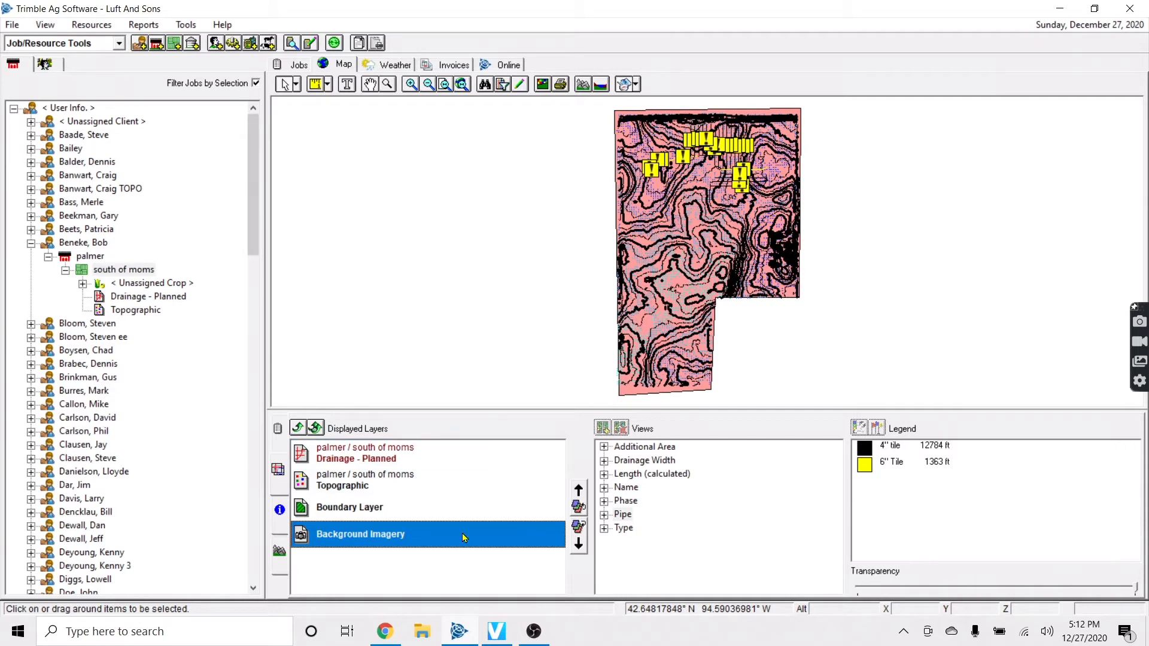
click(580, 507)
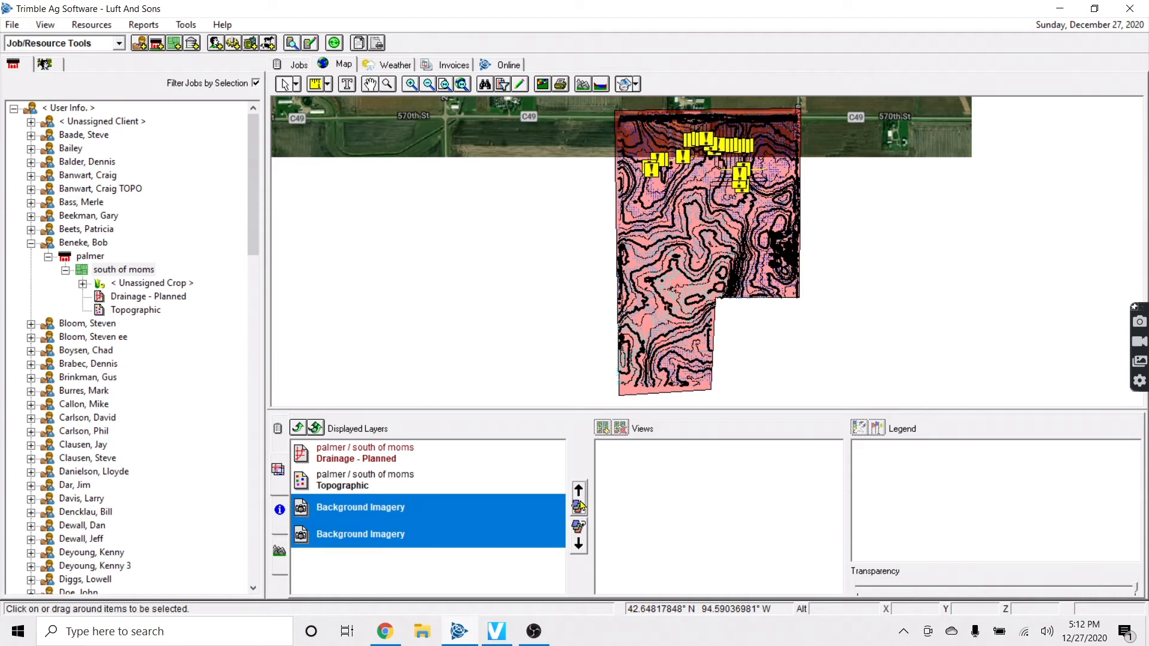
click(579, 506)
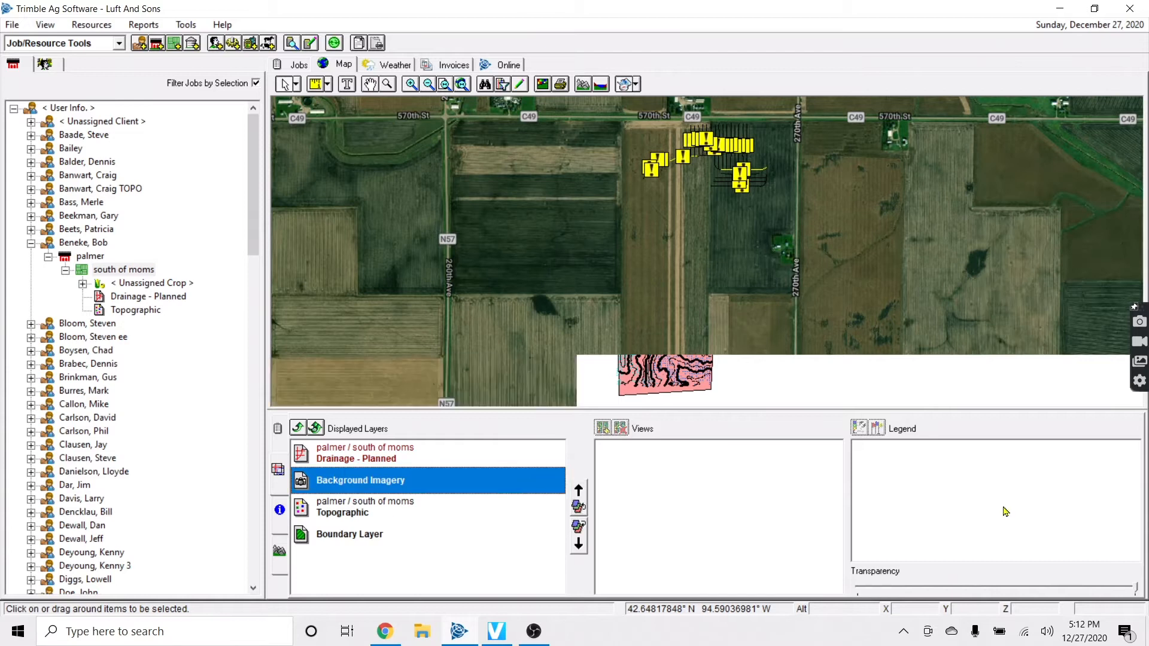
click(1138, 593)
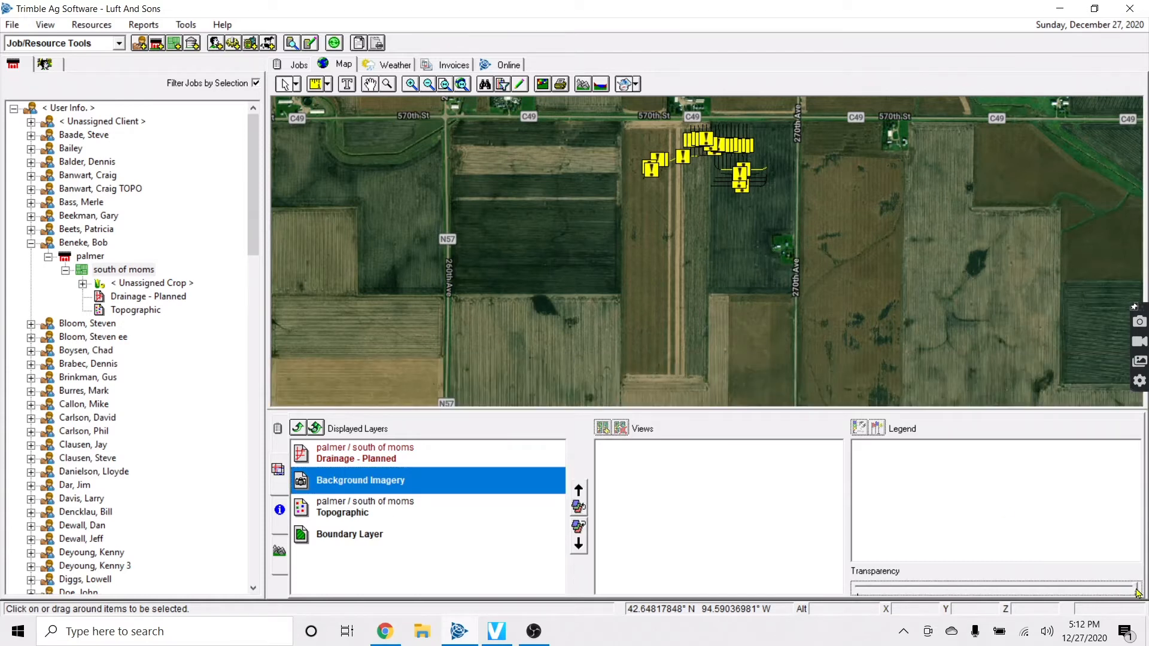
drag(1123, 592, 1105, 594)
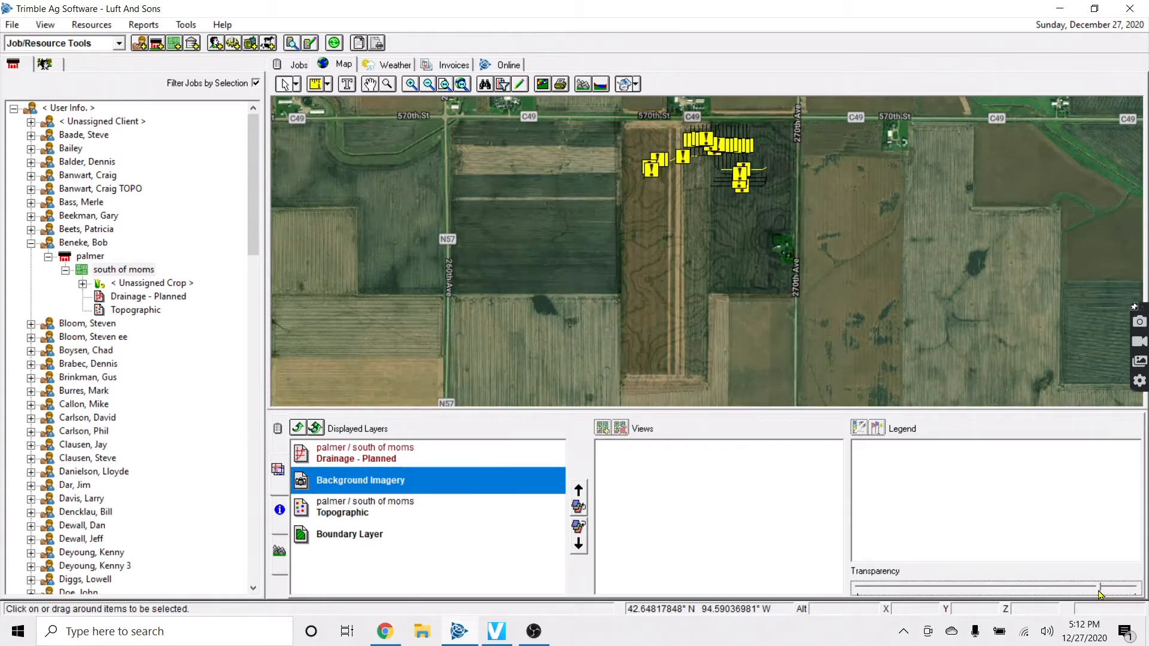
scroll(666, 292, up, 3)
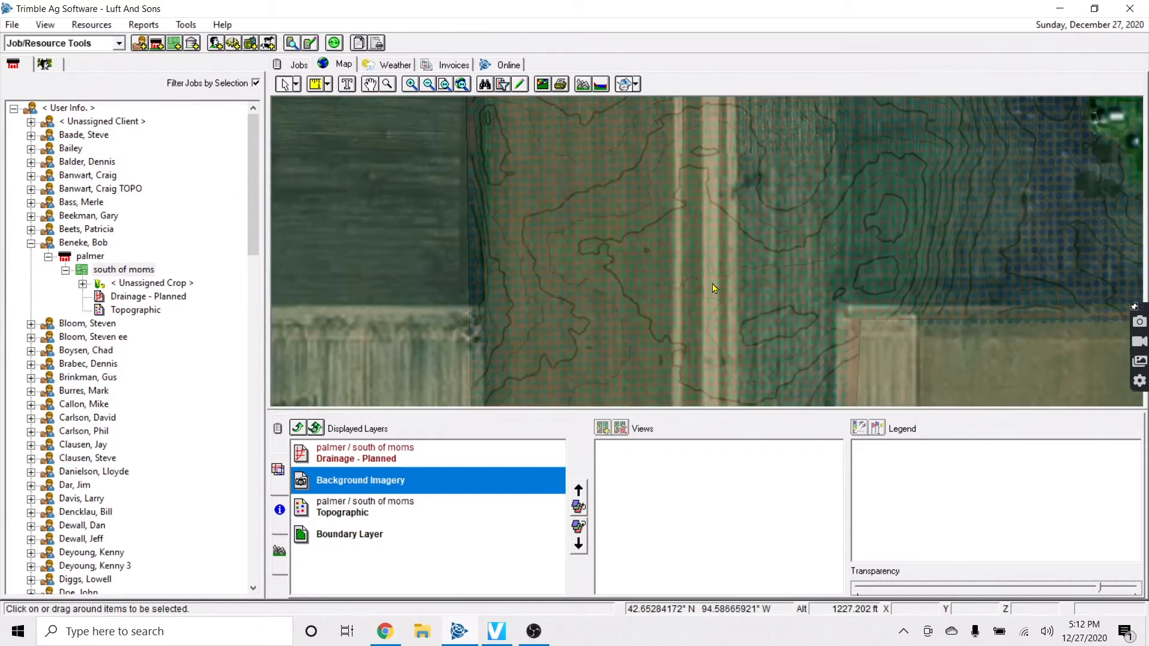
Switch the Topographic layer to the Elevation > Topography view
click(455, 459)
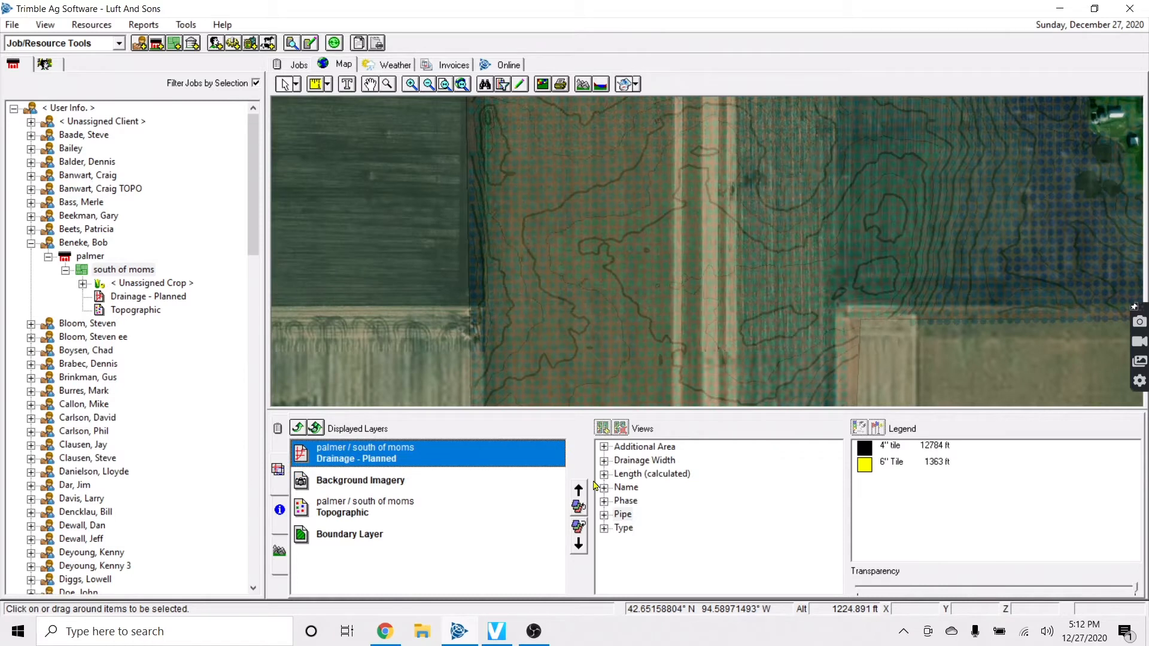
click(443, 506)
click(605, 448)
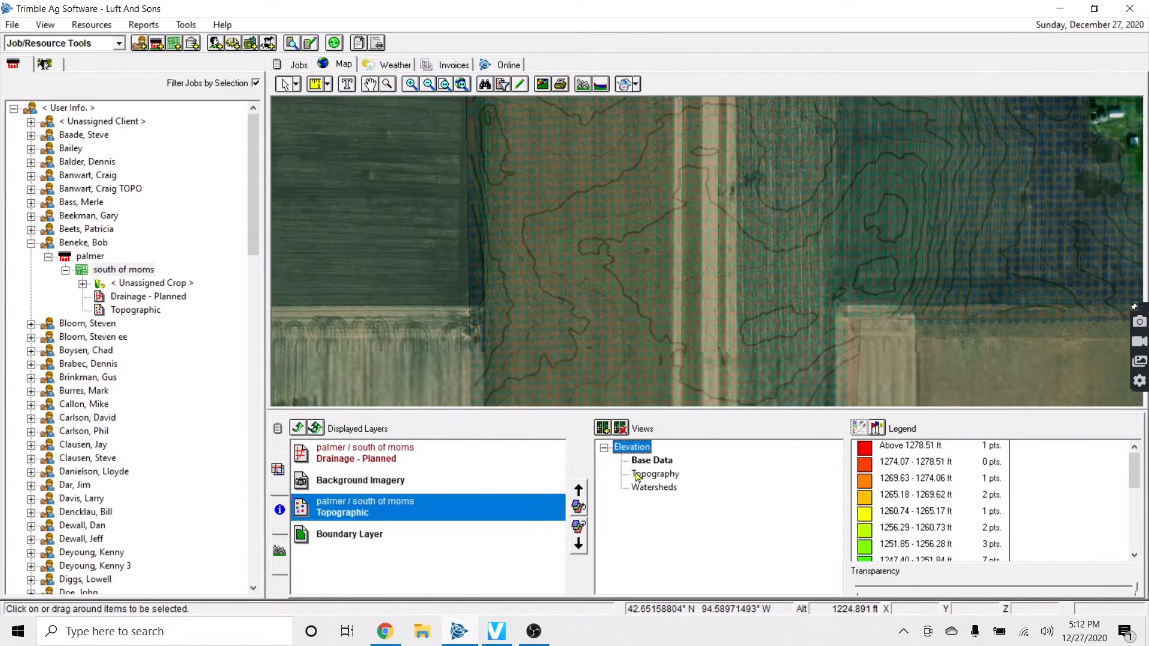
click(647, 479)
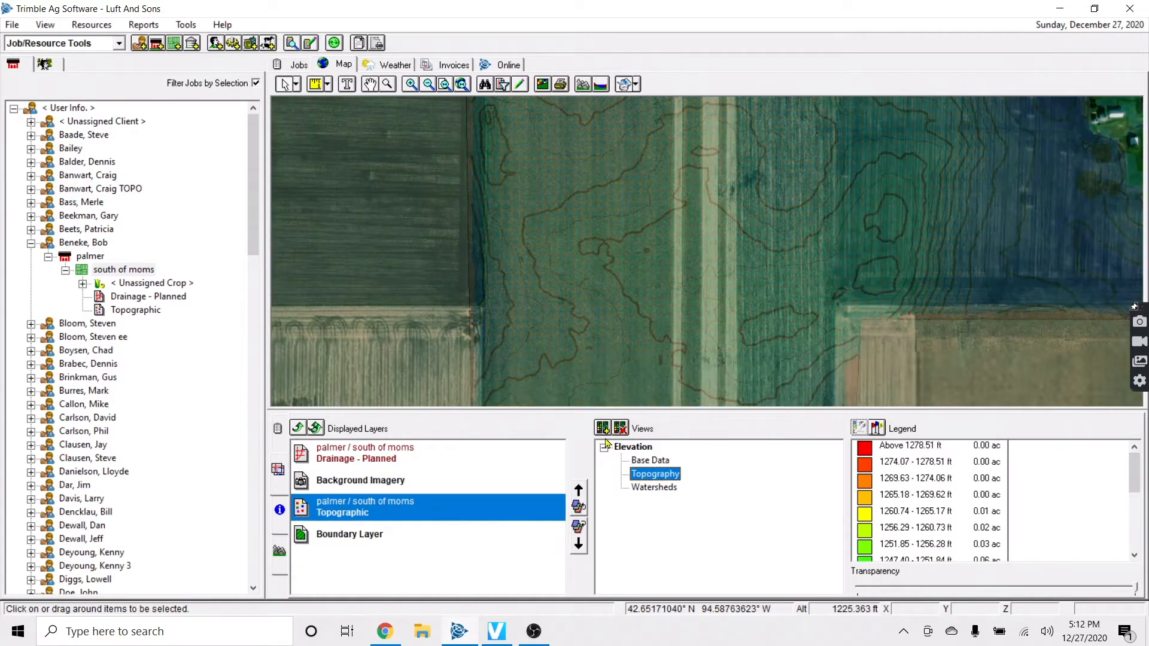
click(605, 448)
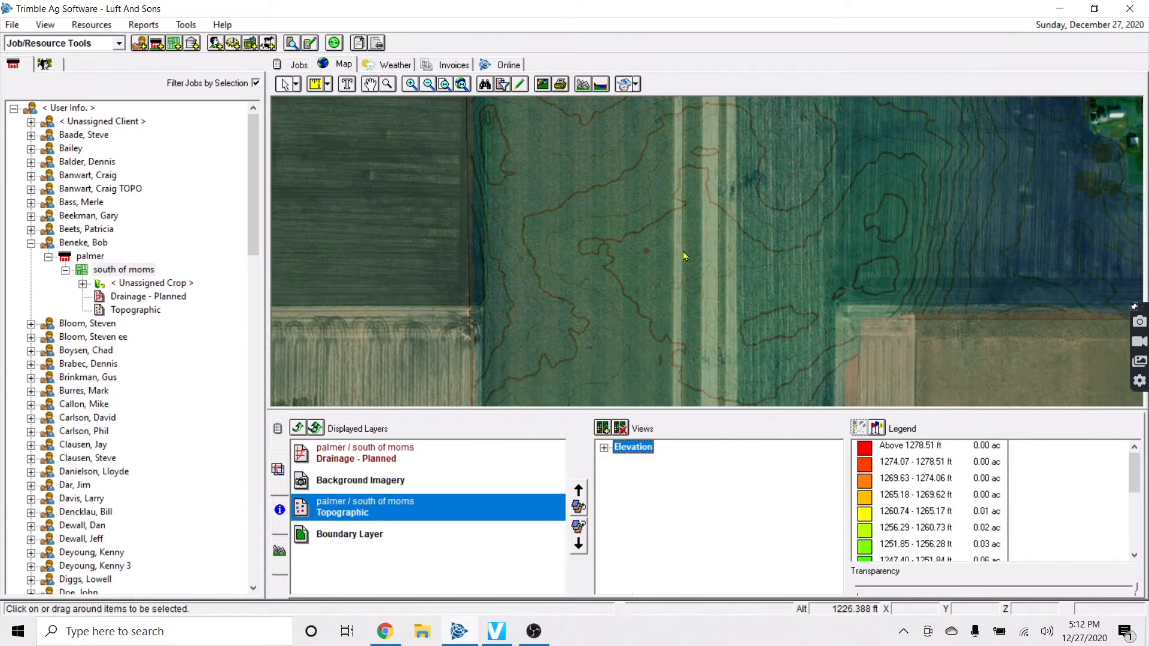
Zoom and pan the map in on the drainage tile lines
scroll(745, 233, up, 1)
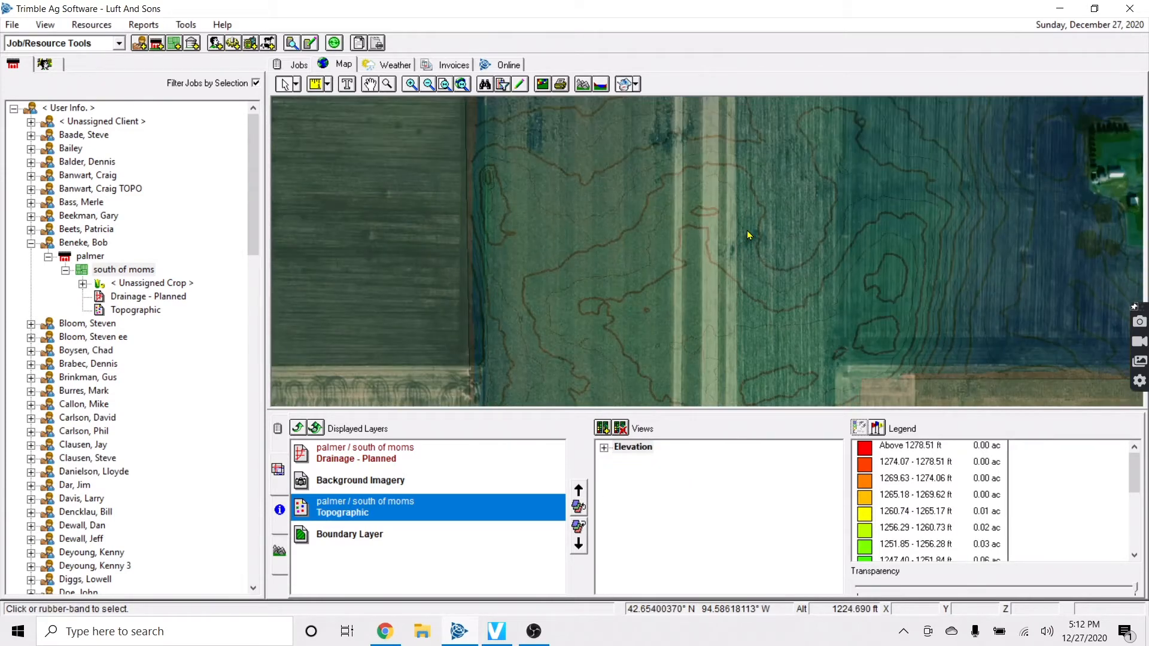
scroll(747, 231, down, 2)
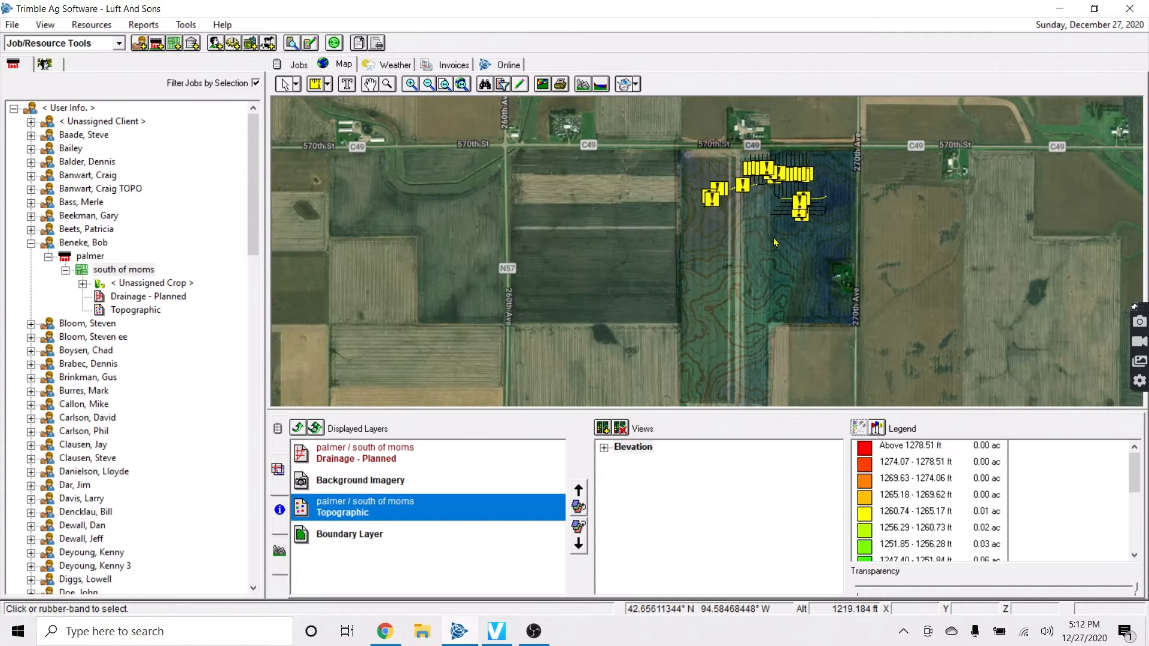
key(Up)
key(Right)
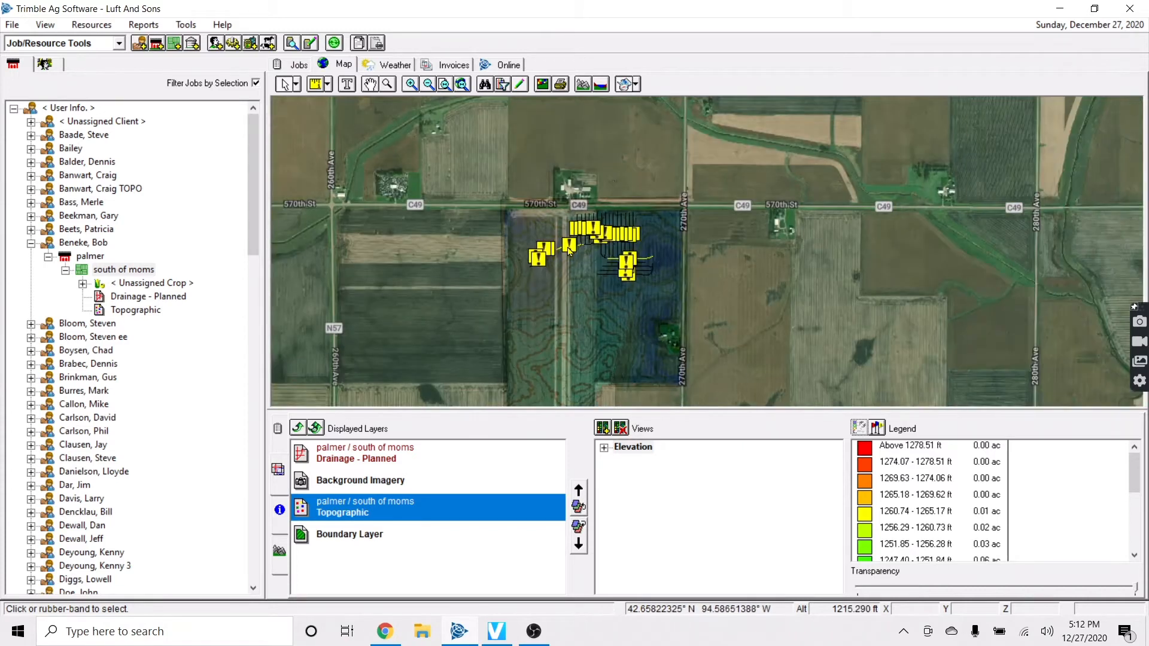
scroll(576, 264, up, 2)
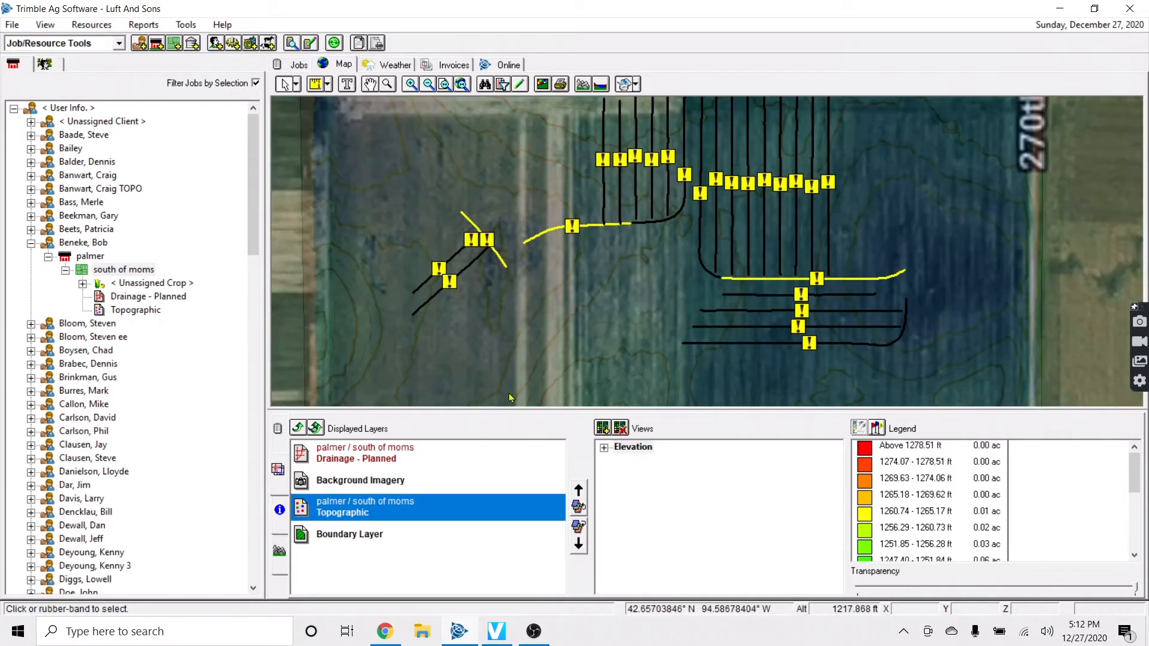
Open the profile graph for Drainage - Planned and show tile line L16
click(394, 465)
click(279, 552)
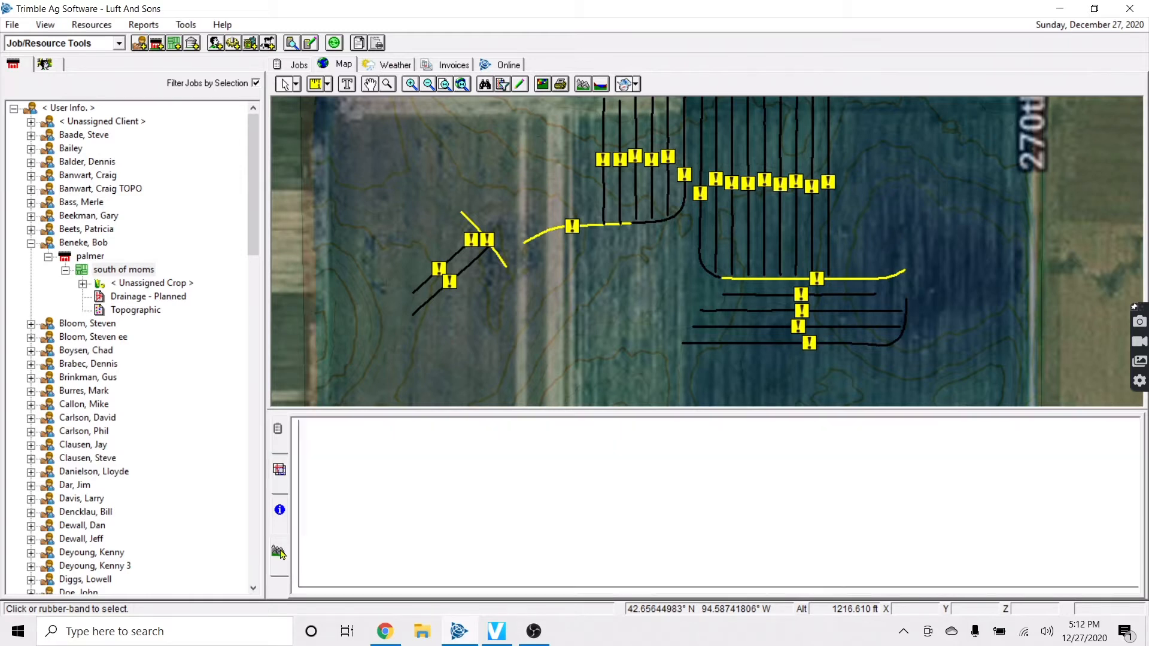
click(603, 203)
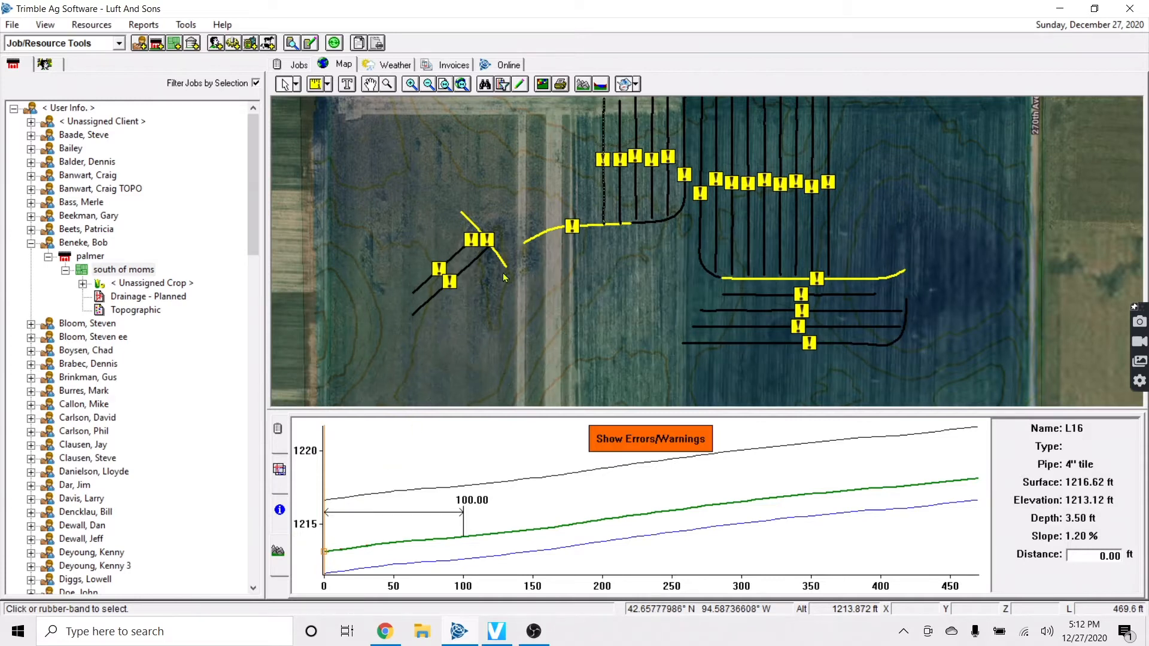
Bring the drainage plan back onto the map and reselect tile line L16
click(71, 525)
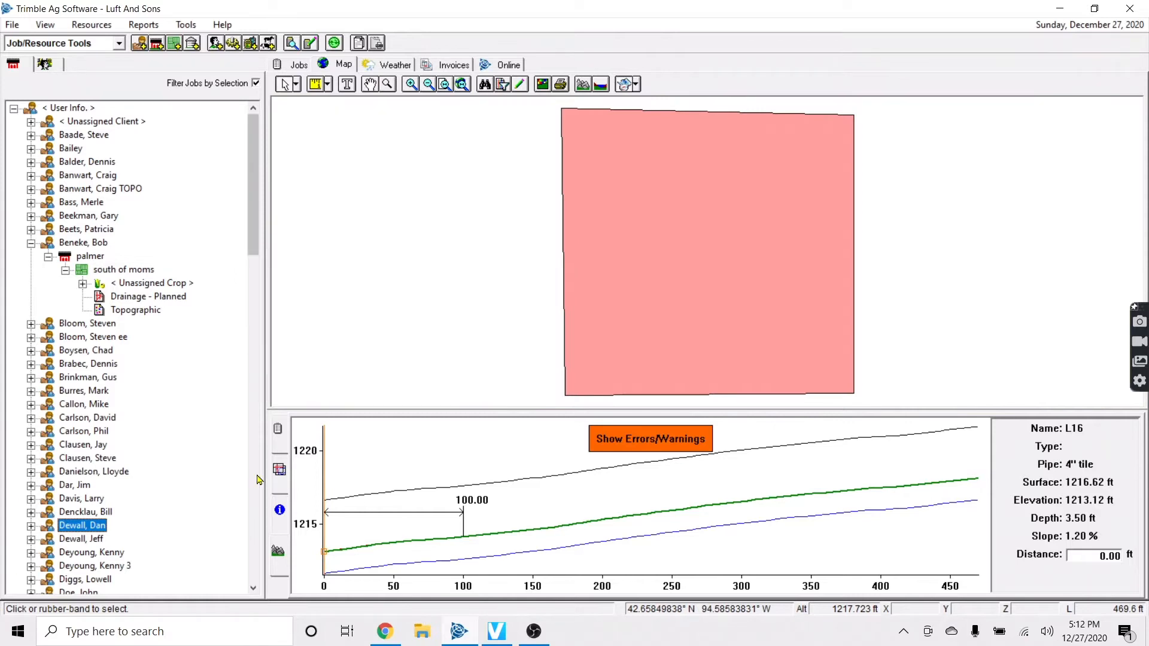
click(147, 296)
scroll(721, 143, up, 5)
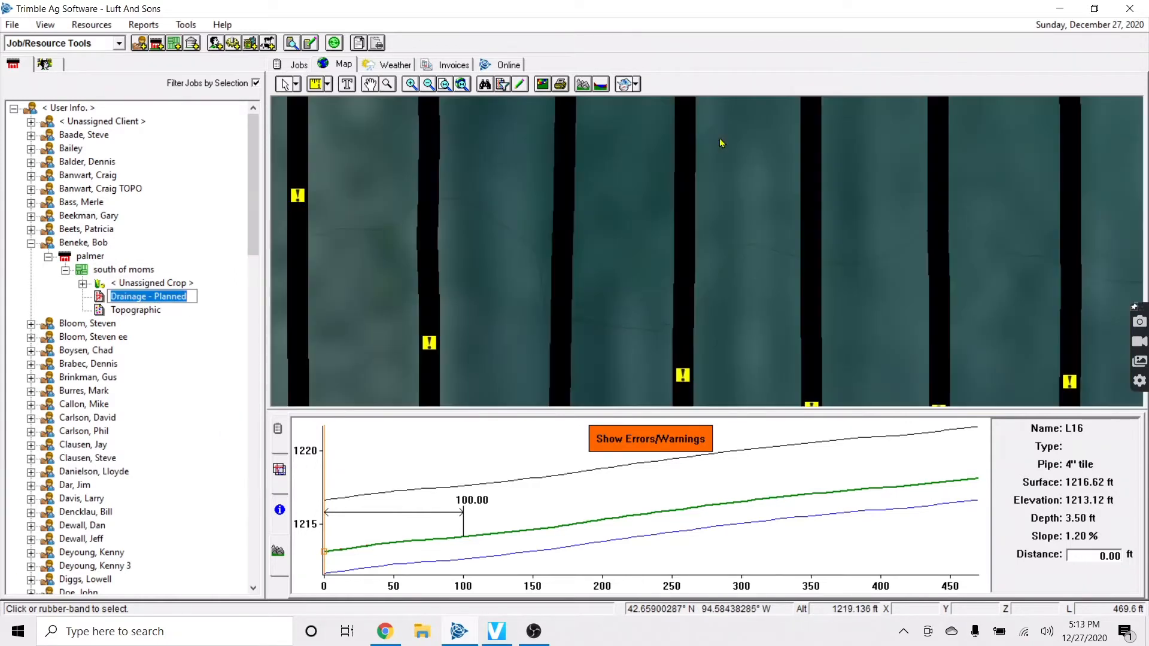
scroll(584, 246, down, 6)
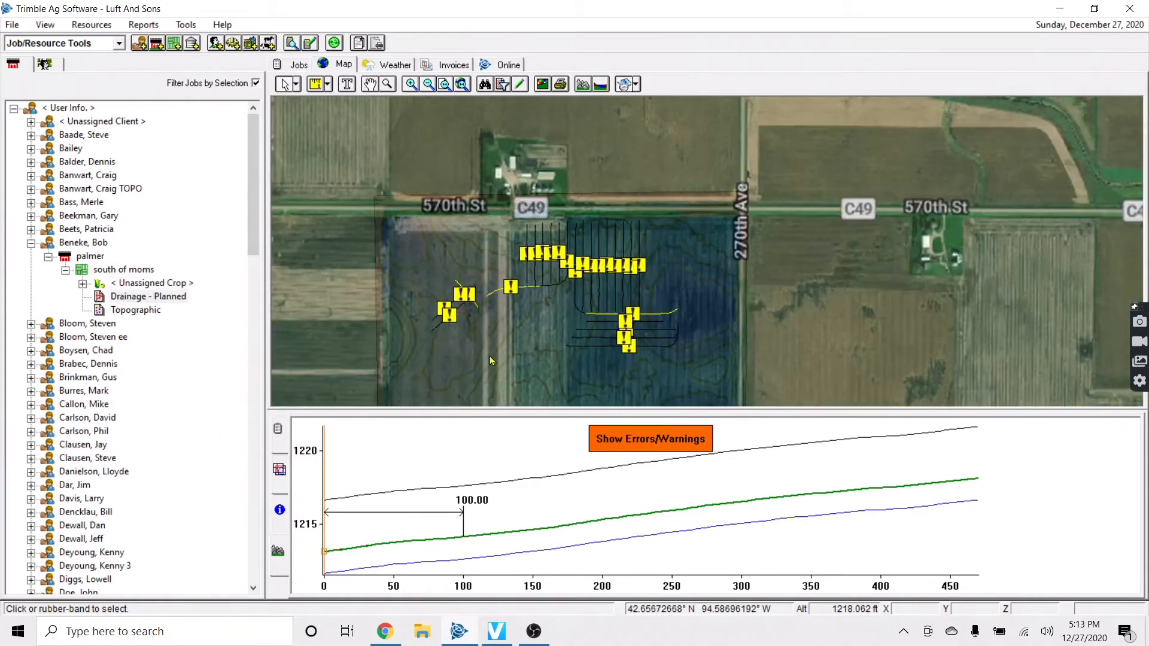
scroll(537, 296, up, 2)
scroll(537, 297, up, 2)
click(496, 238)
Turn on drainage editing and select tile line L16, trying its Connect To option
right_click(496, 216)
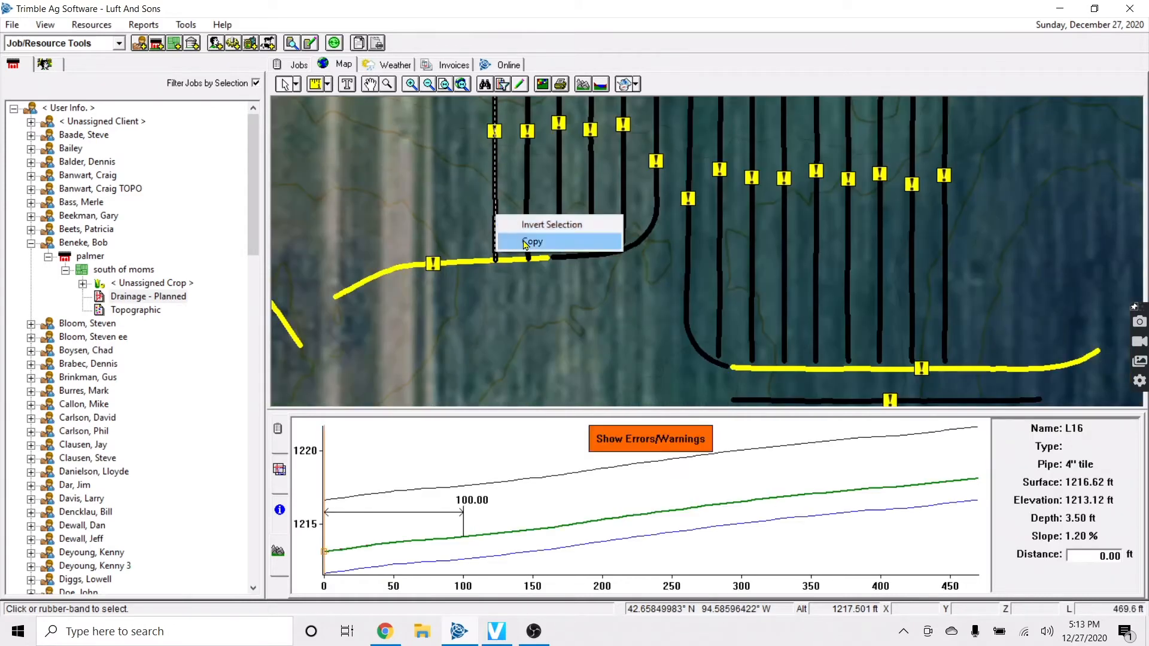
click(439, 184)
click(520, 84)
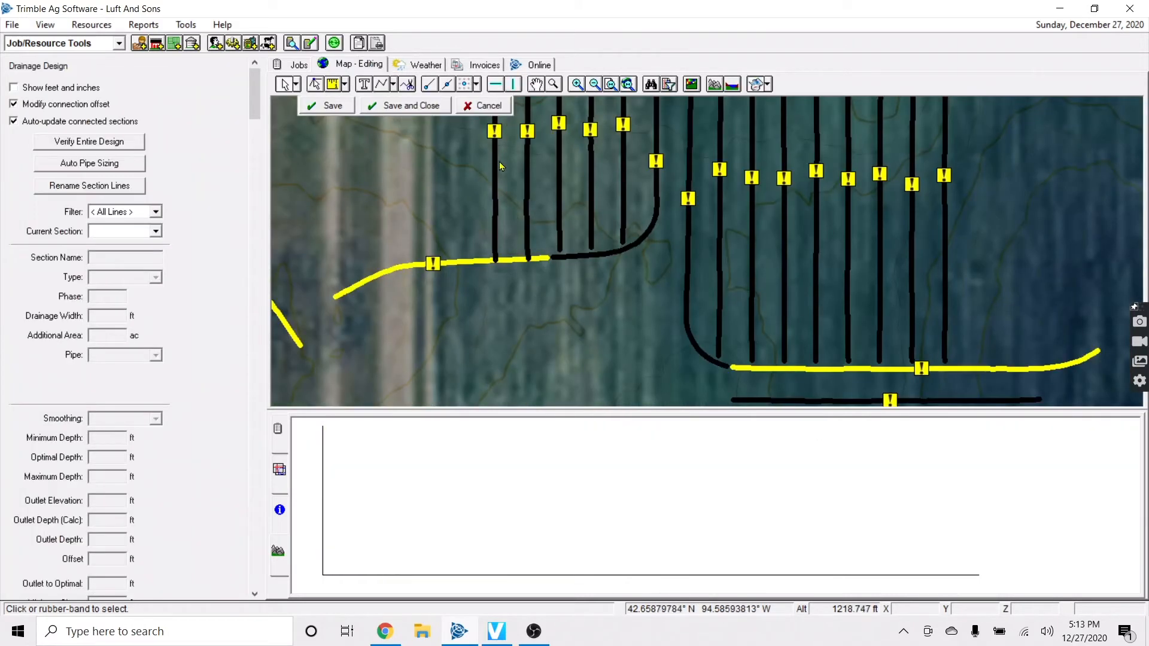
click(496, 193)
click(477, 262)
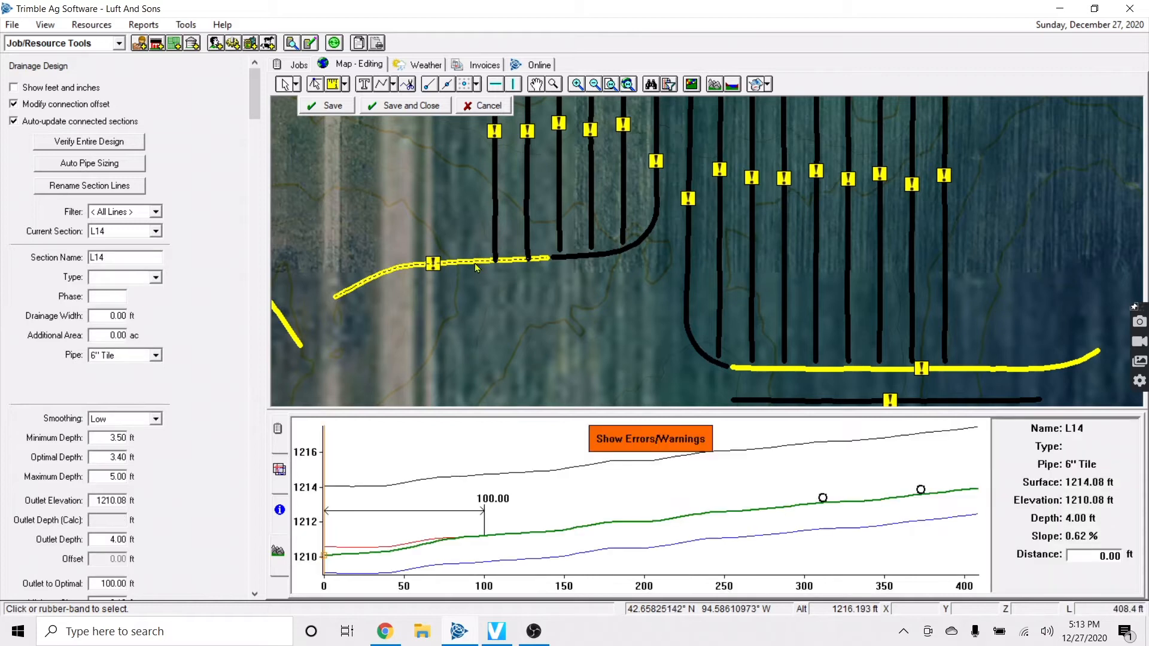
click(488, 170)
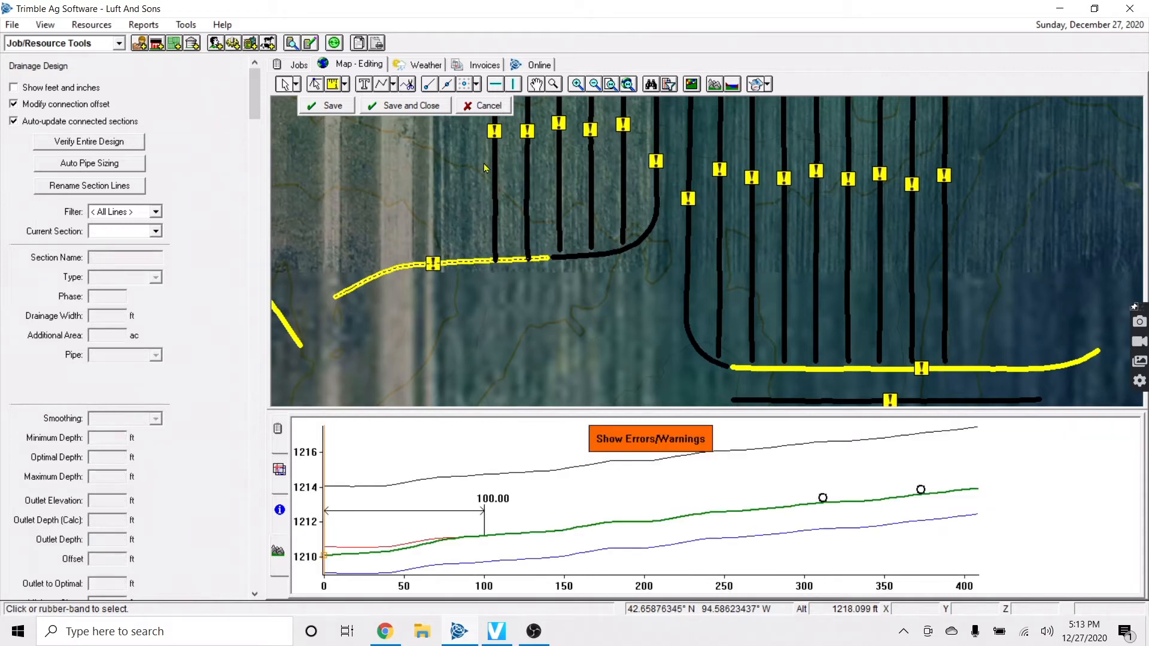
click(496, 197)
right_click(495, 203)
click(544, 244)
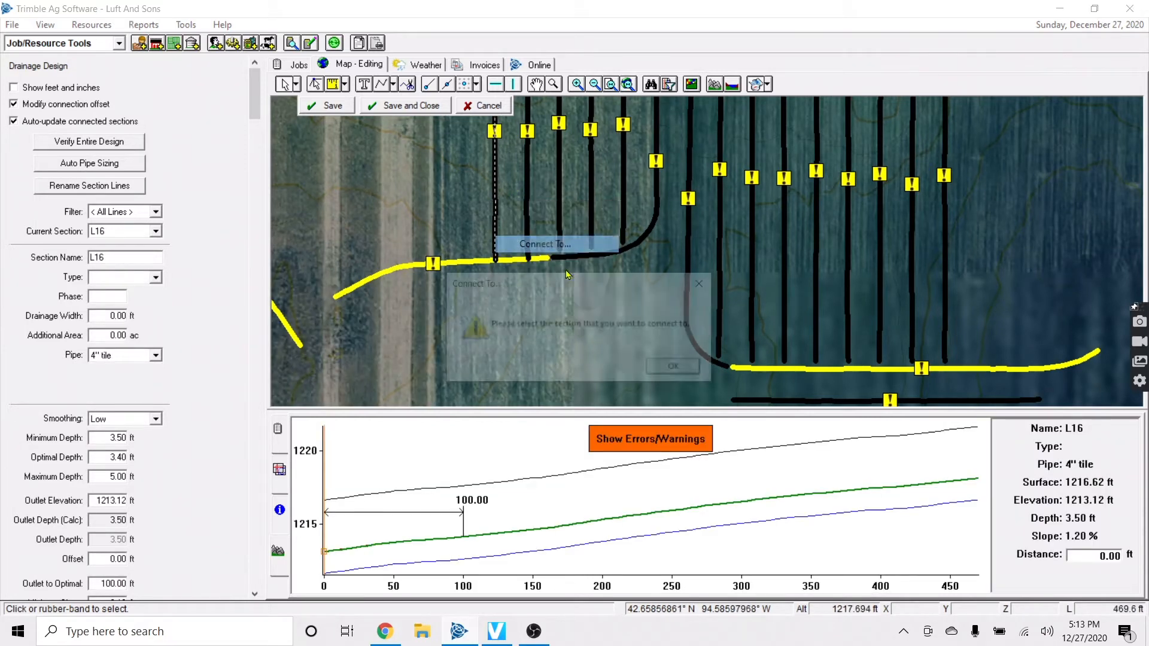
click(670, 367)
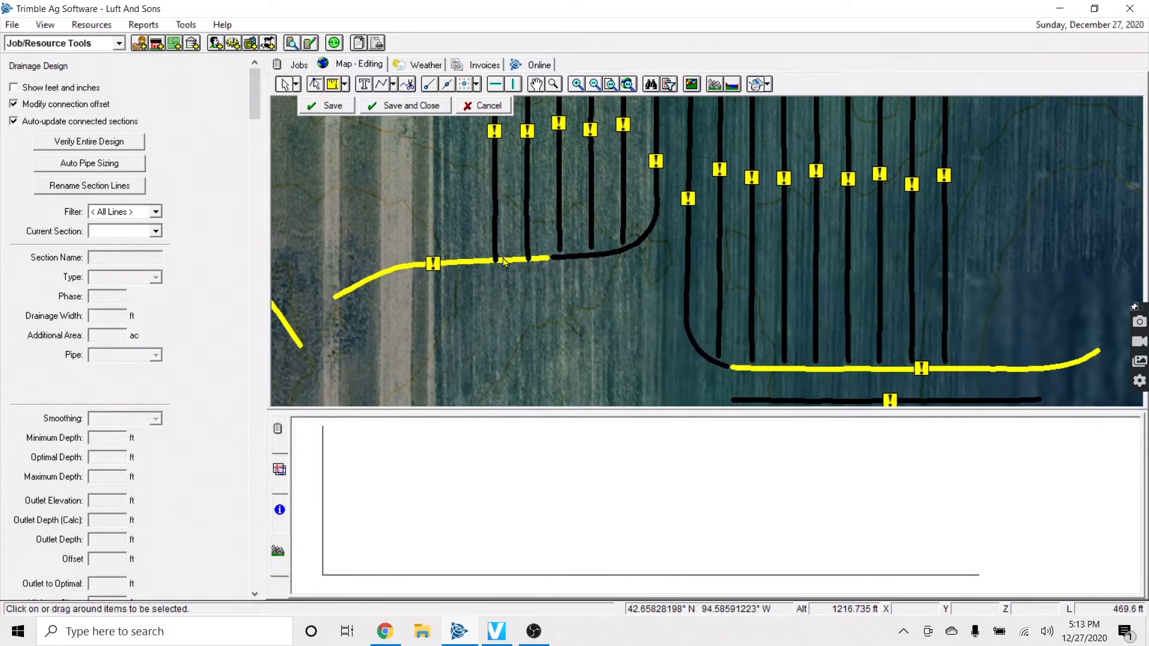
Split L16 about 17.8 ft from its outlet and show the errors and warnings
click(503, 261)
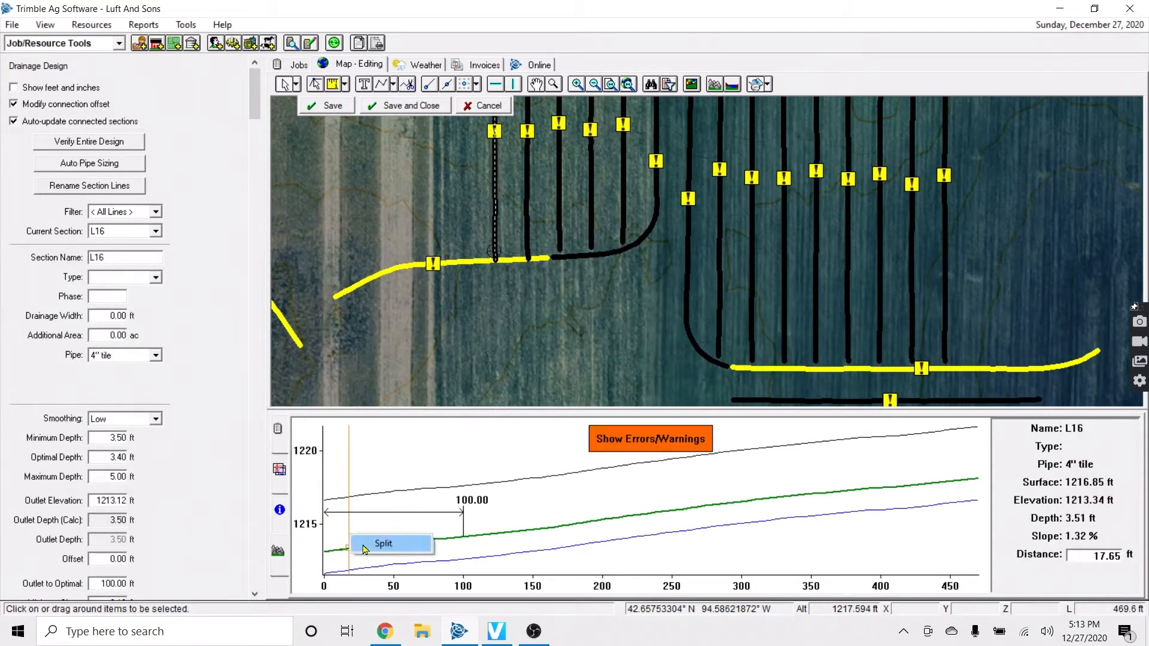
click(505, 263)
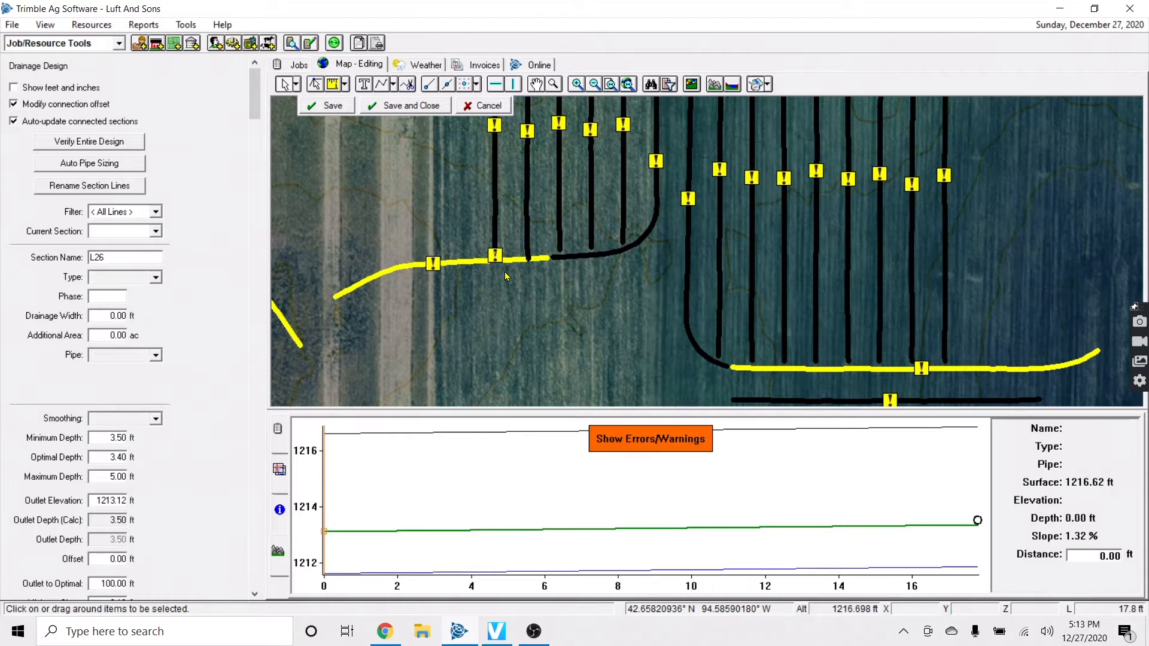
click(500, 228)
click(681, 443)
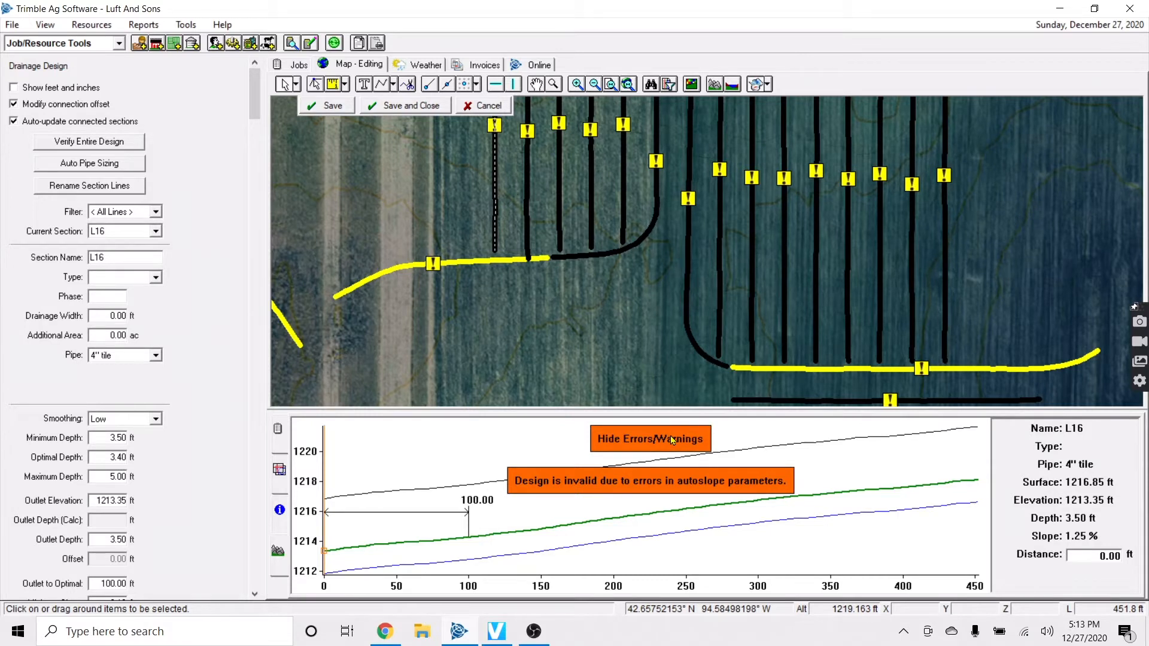
Hide the autoslope error, zoom out to the whole field, and box-select all fifteen section lines
click(672, 441)
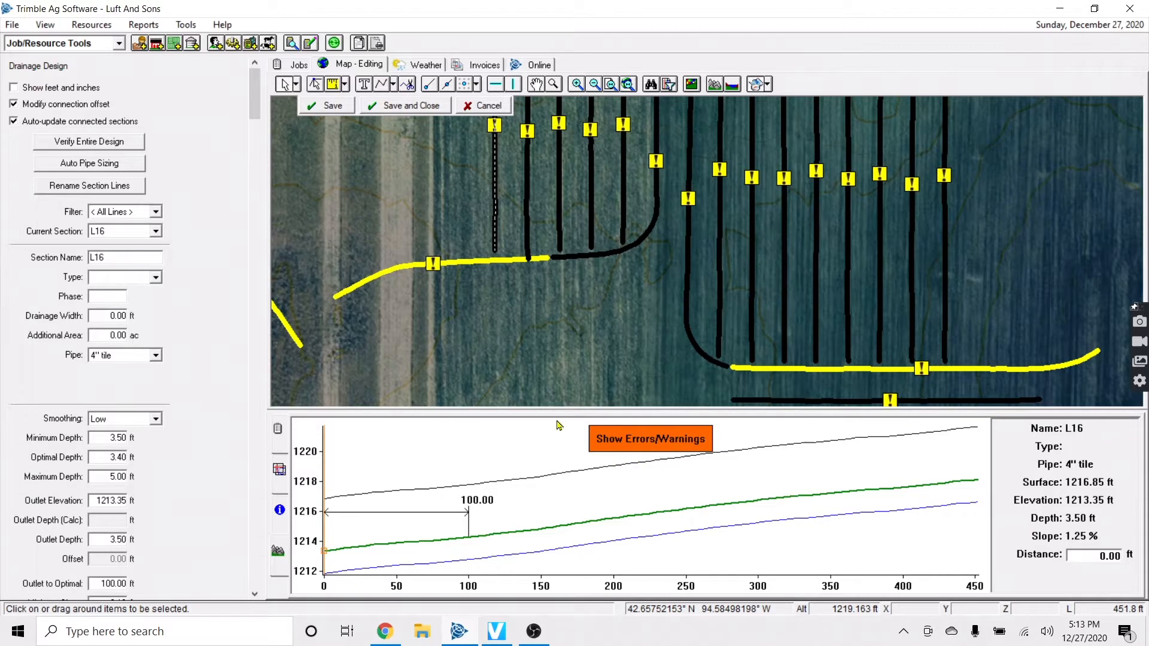
drag(255, 96, 254, 500)
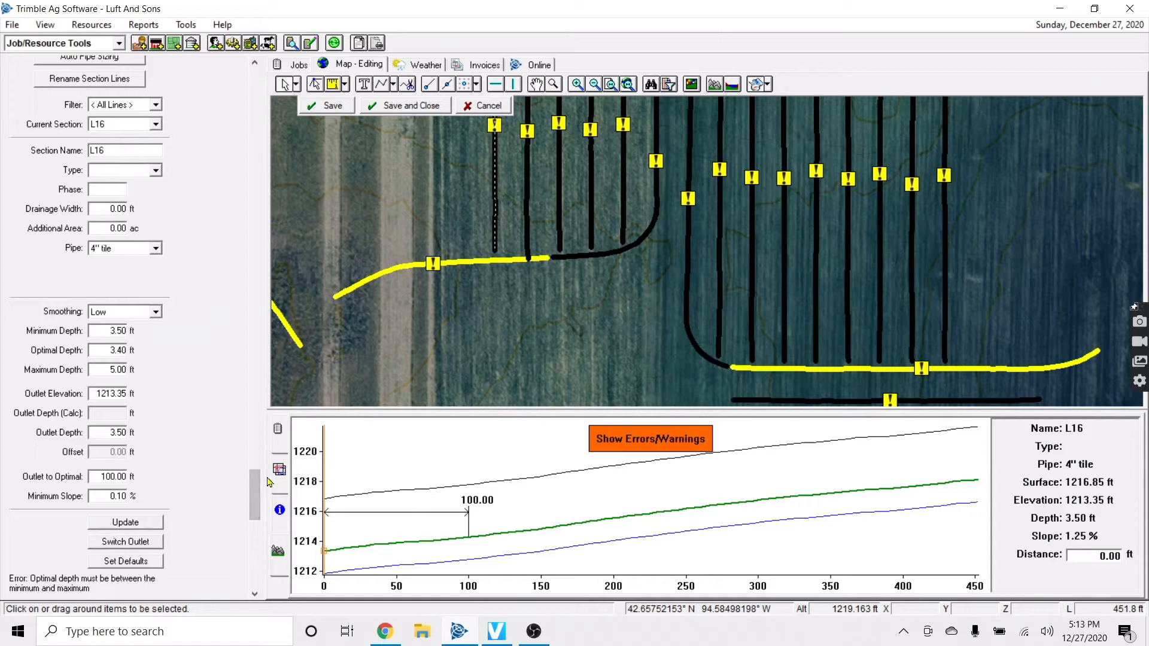
drag(256, 496, 252, 233)
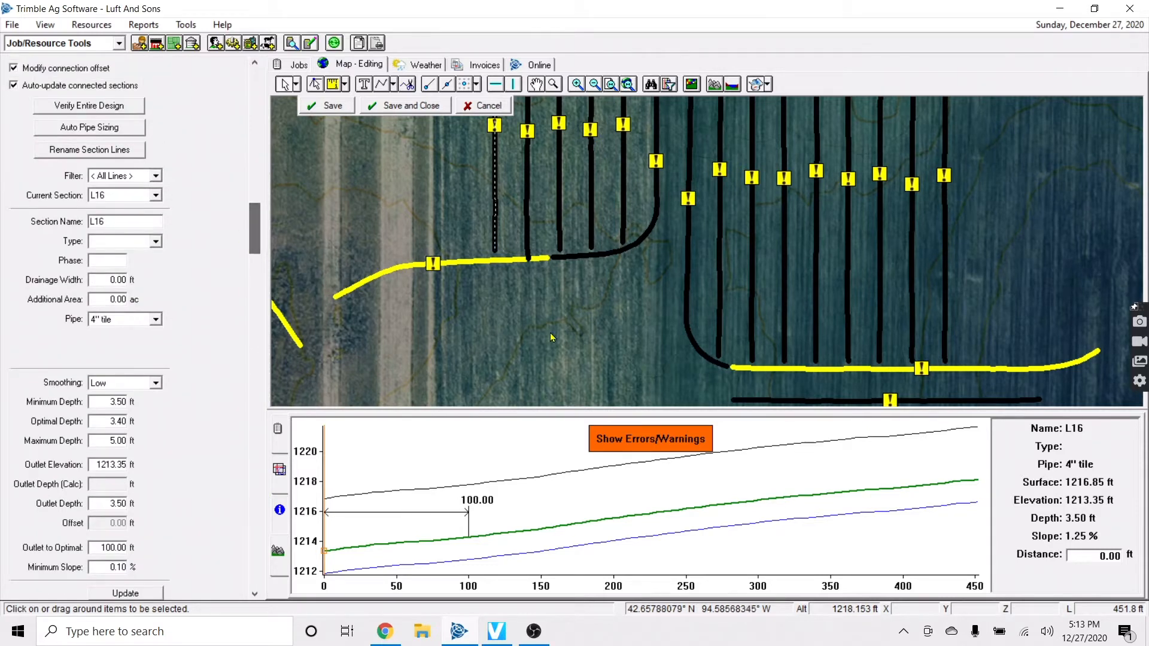
click(560, 326)
scroll(548, 336, down, 2)
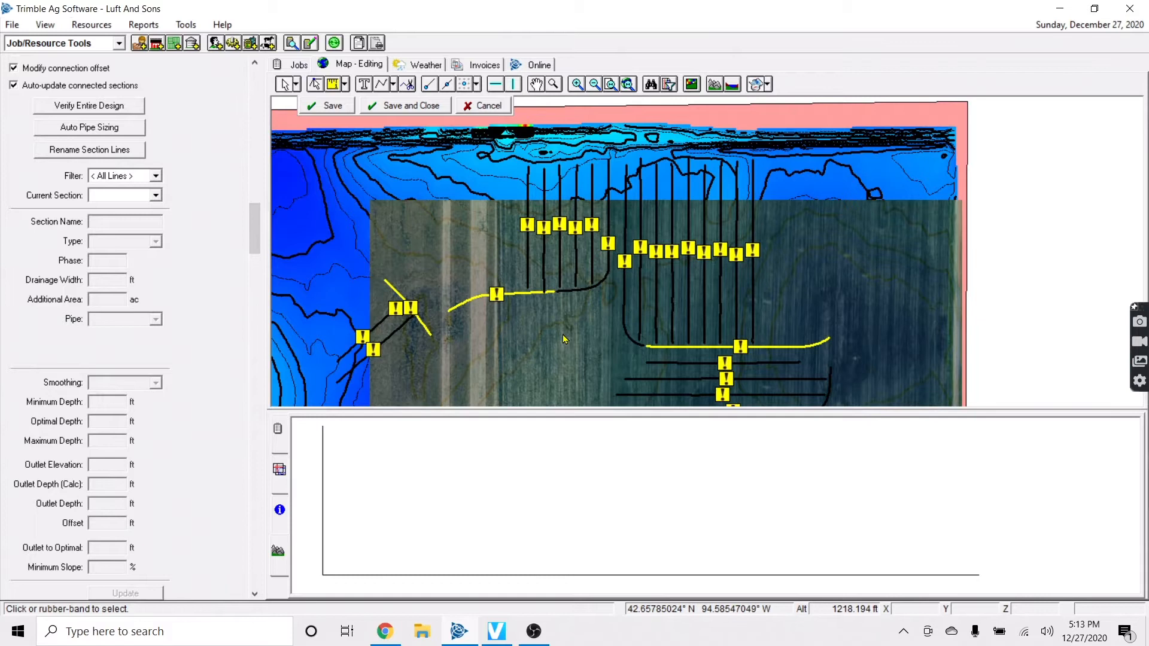
drag(708, 372, 766, 405)
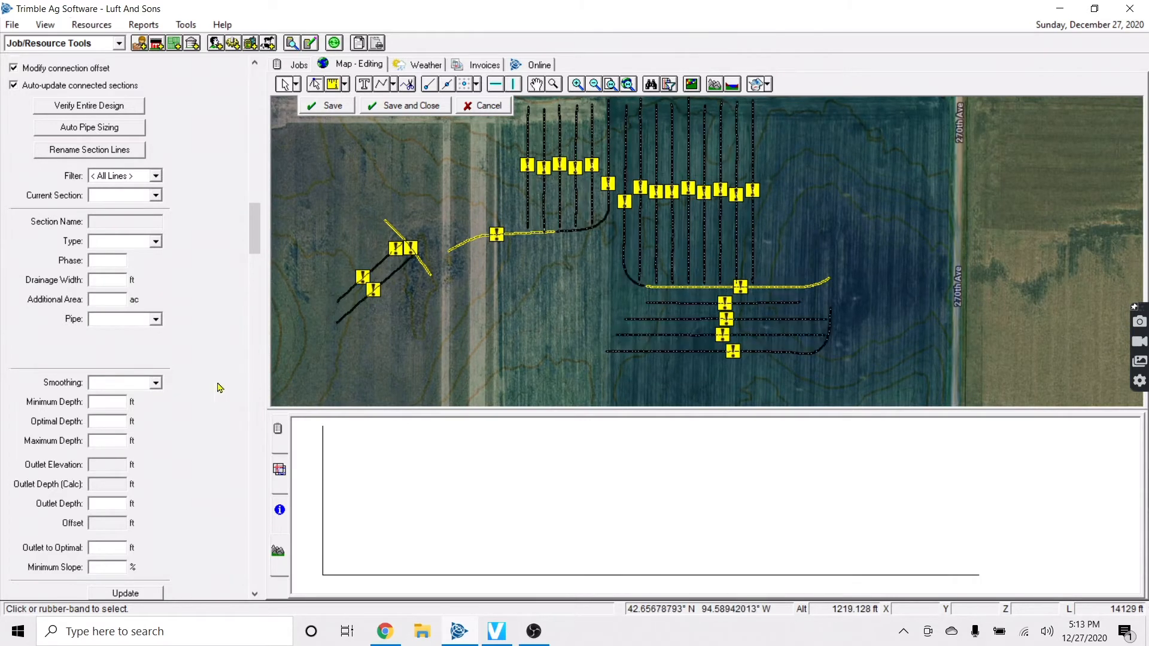
Set minimum depth 3.40 ft and optimal depth 3.50 ft on the selected sections and save
click(108, 402)
text(3.4)
key(Tab)
text(3.5)
click(585, 360)
click(605, 364)
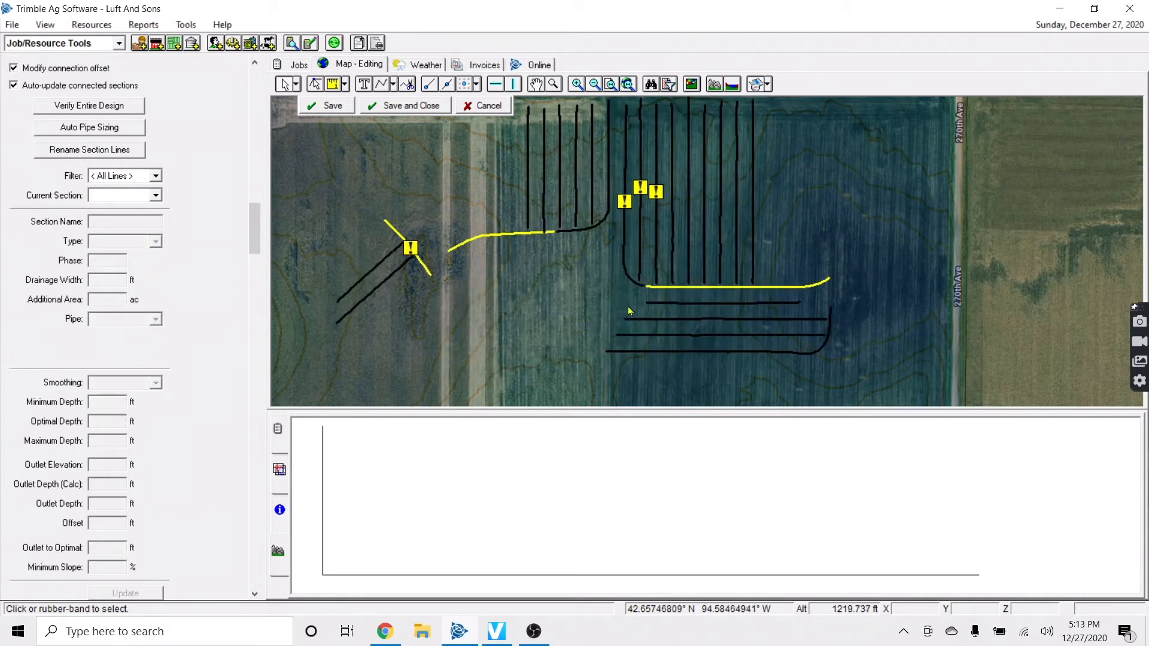
Select lateral L13 and a second lateral and try connecting them, which fails
click(642, 254)
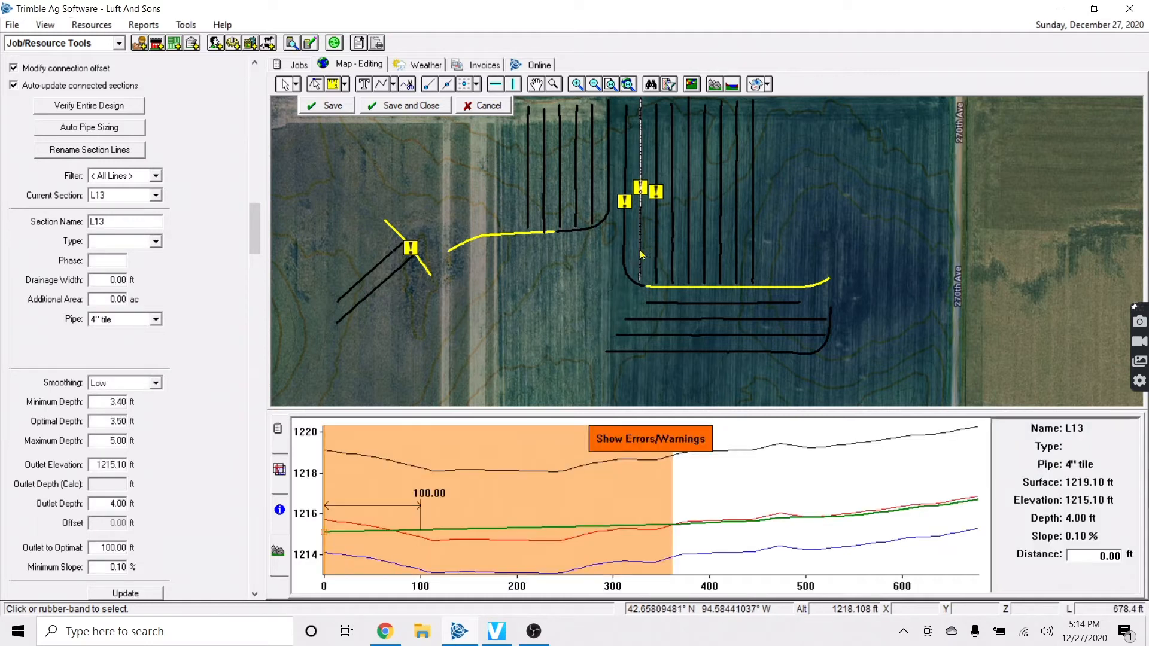
ctrl+click(656, 256)
right_click(656, 256)
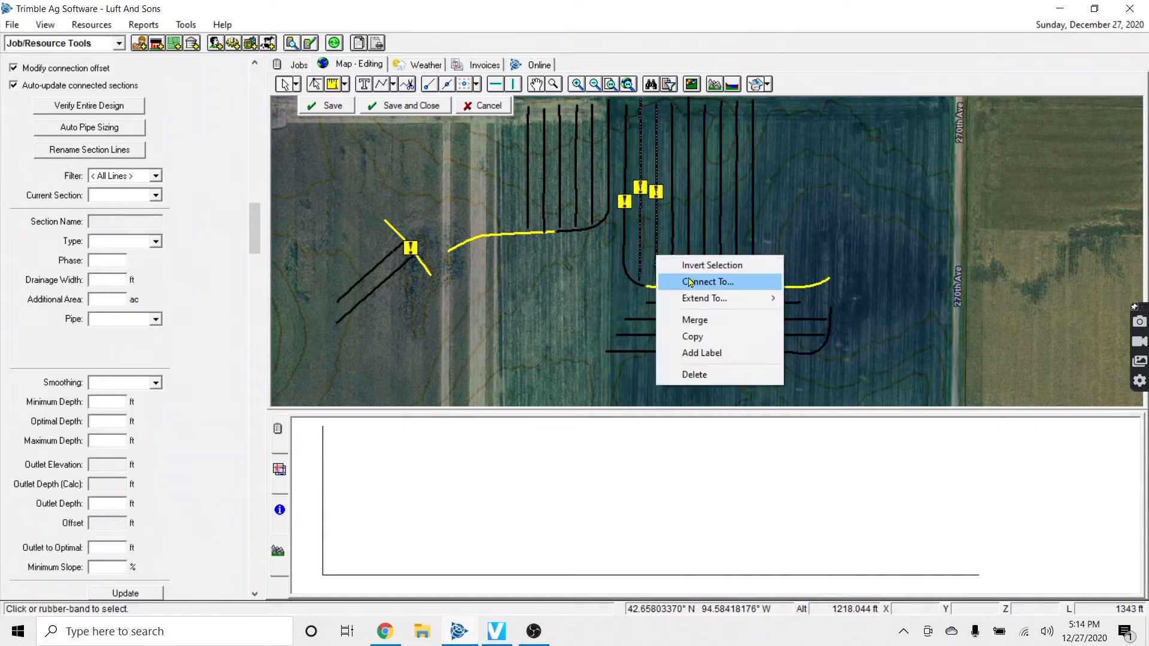
click(694, 281)
click(675, 367)
click(667, 295)
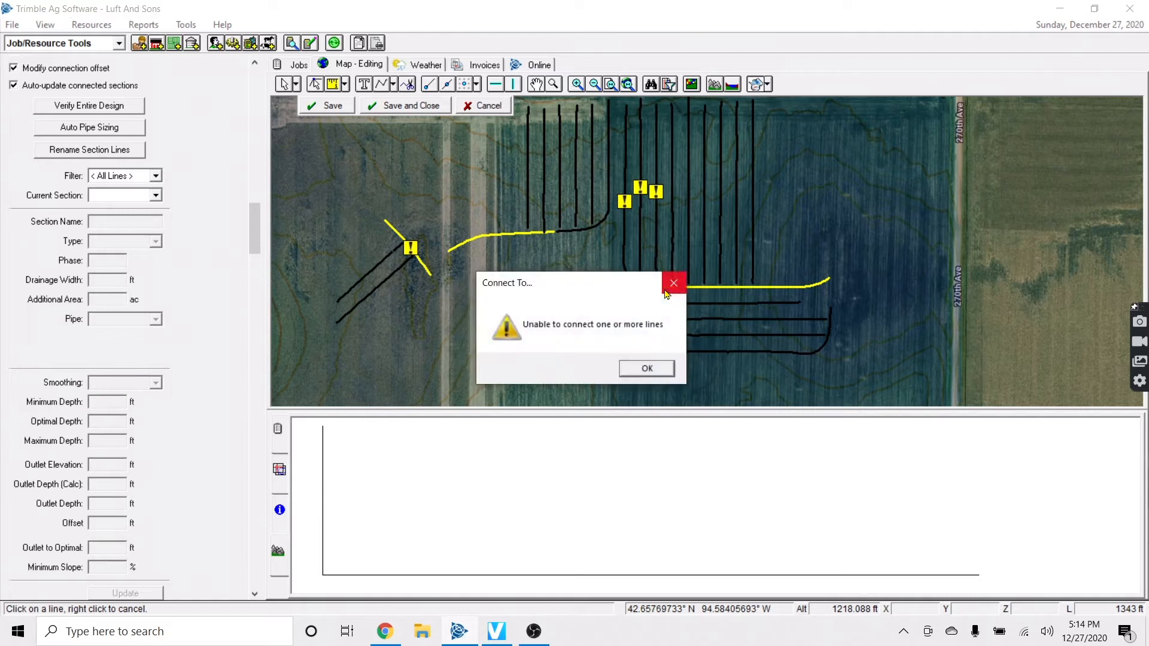
click(648, 368)
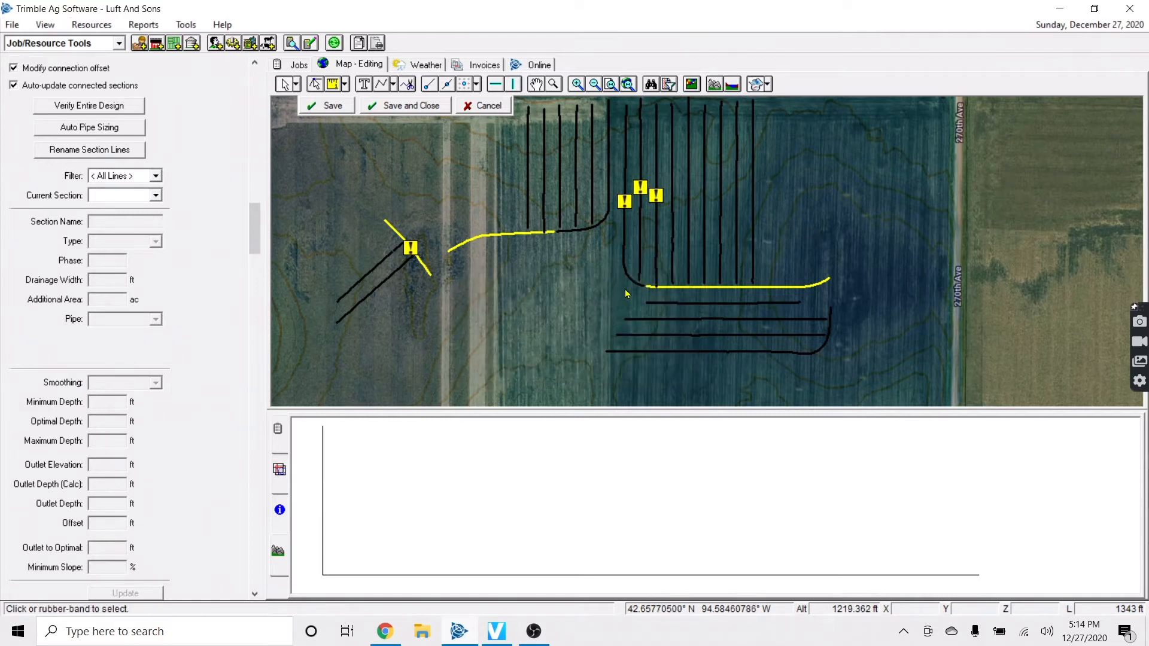
Pan around the field and show the map layers list and legend below
scroll(520, 319, down, 2)
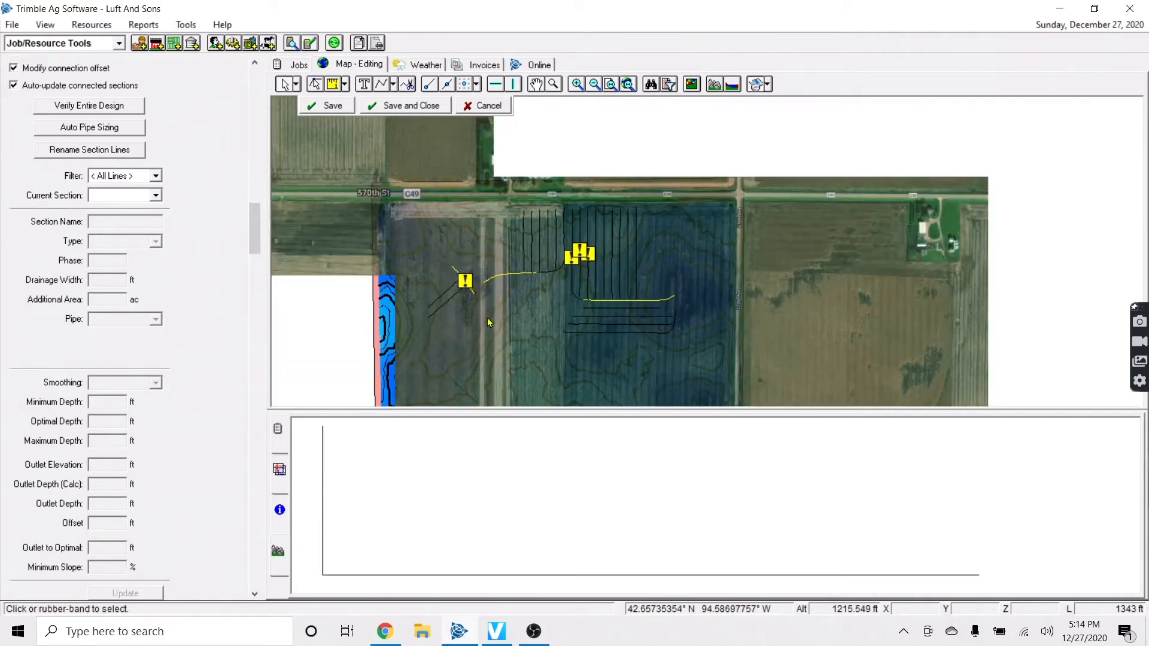
key(Down)
key(Down)
key(Down)
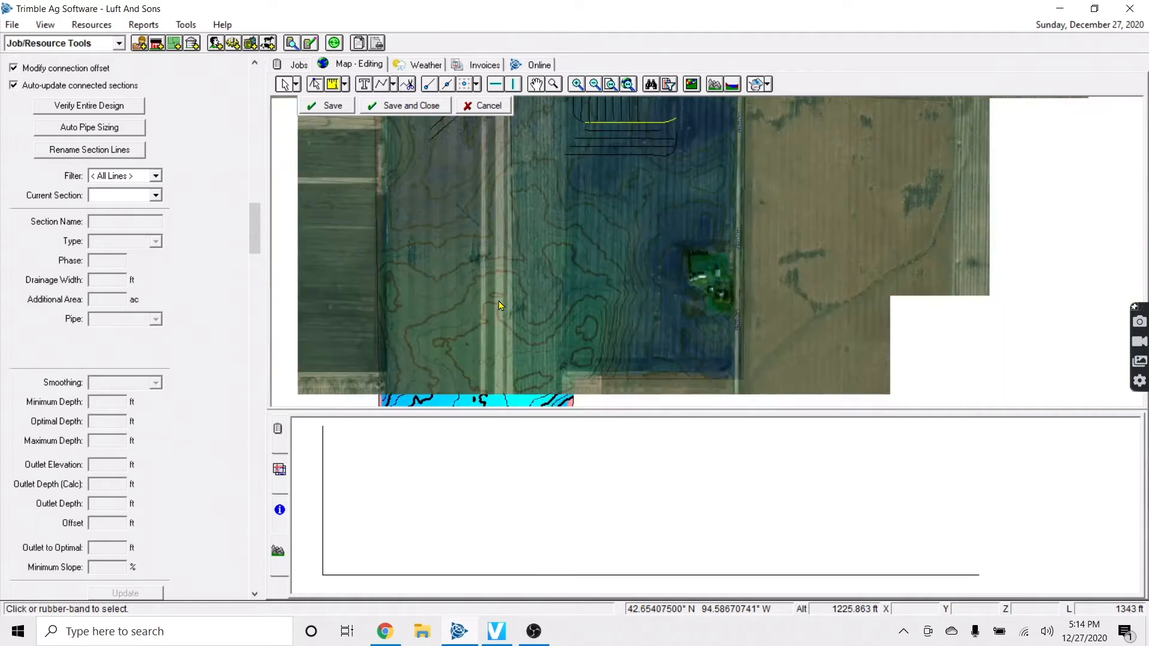
key(Down)
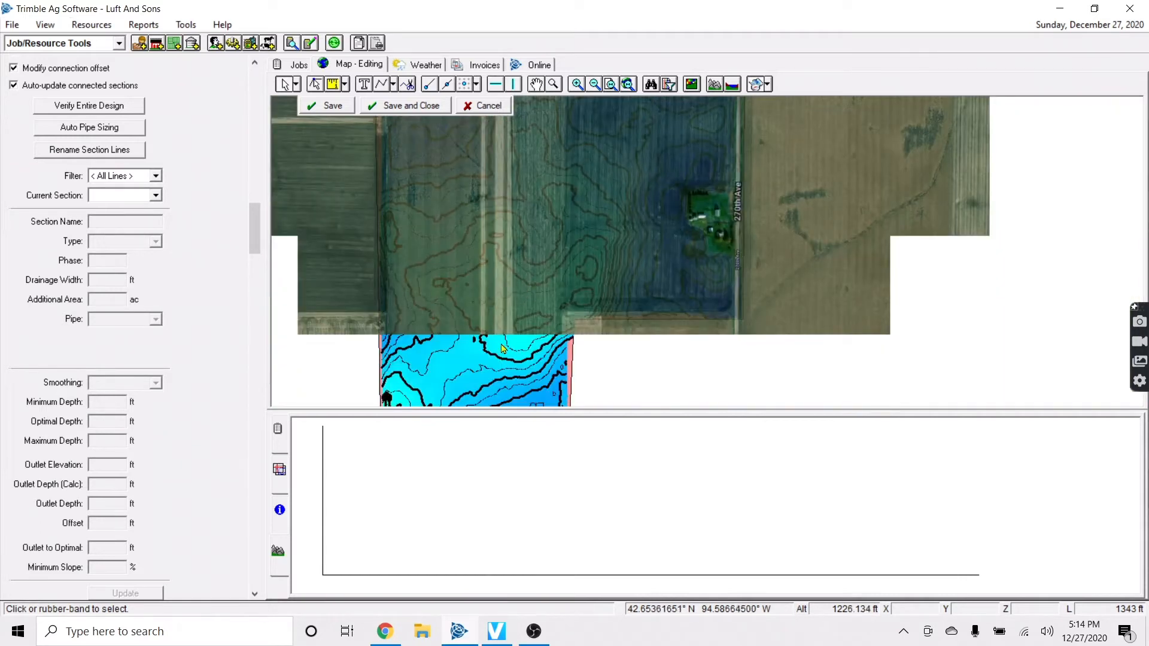
click(279, 470)
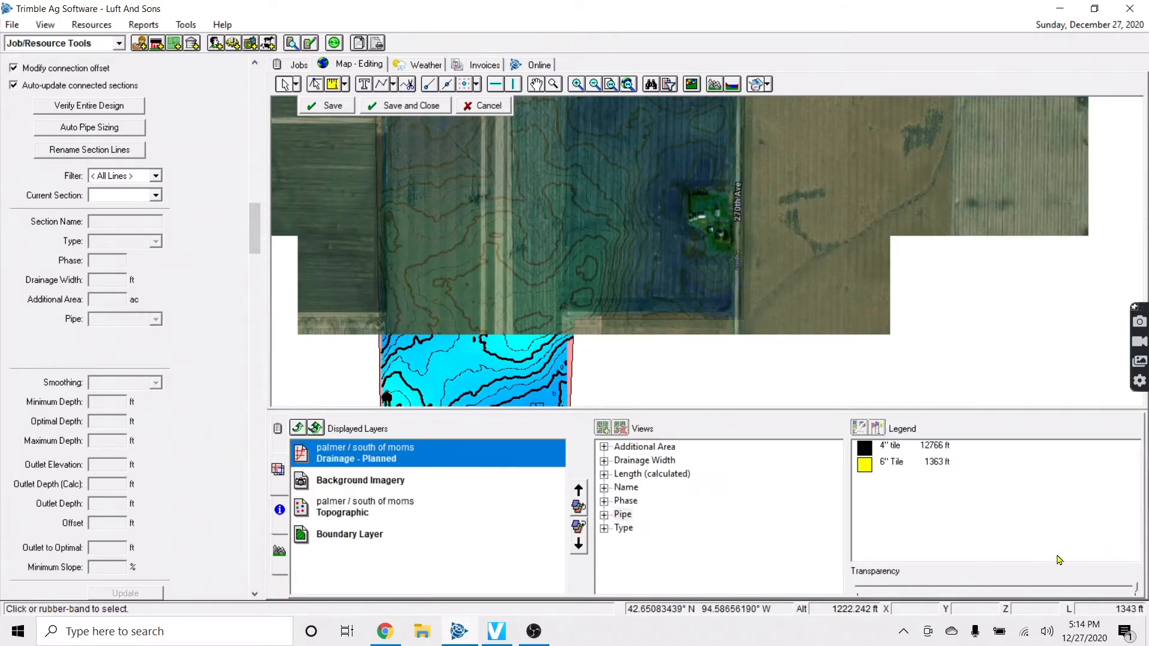
key(Up)
key(Left)
key(Up)
key(Up)
key(Up)
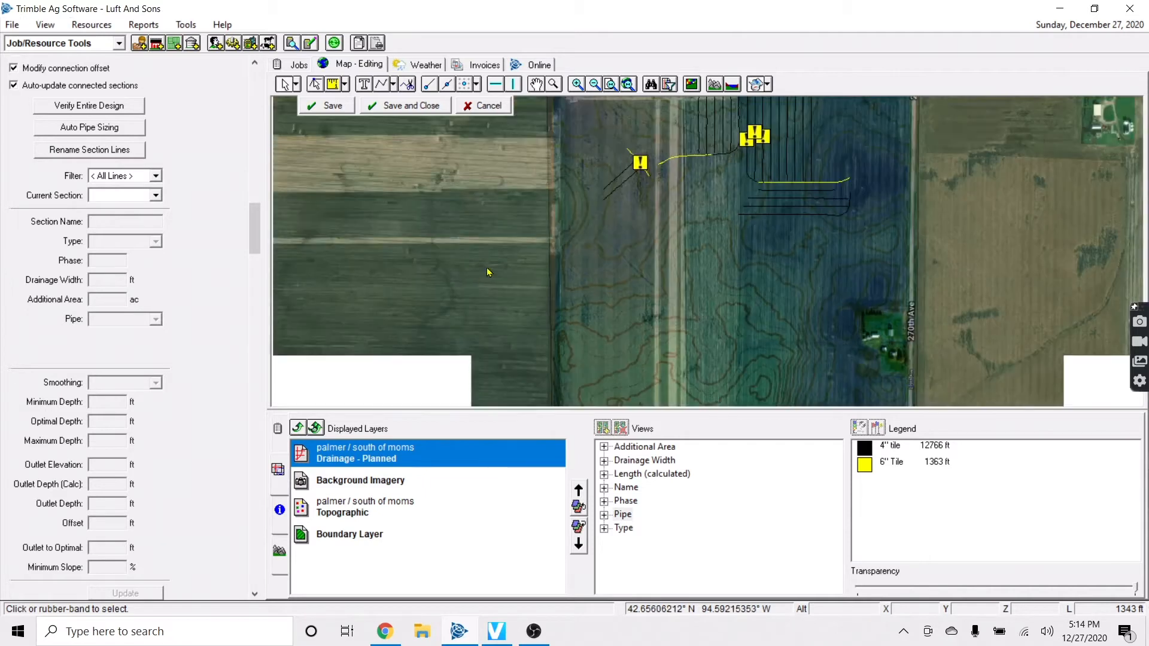
key(Right)
key(Down)
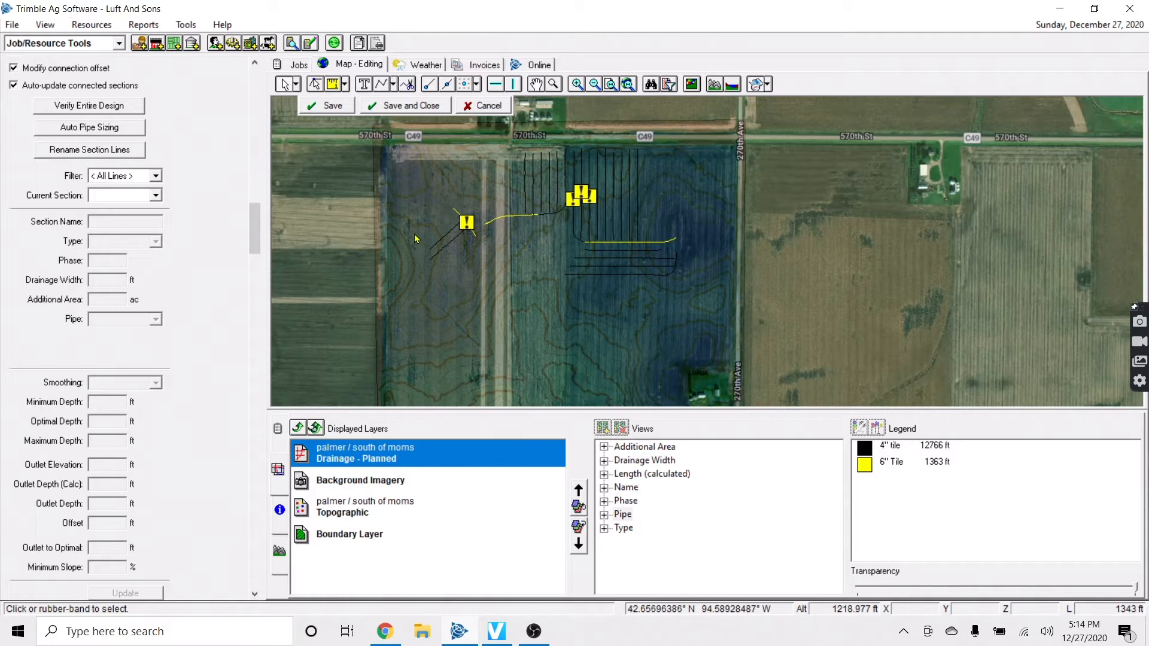
Draw a new main pipe from the field's northwest edge south down the west edge
click(393, 85)
click(486, 106)
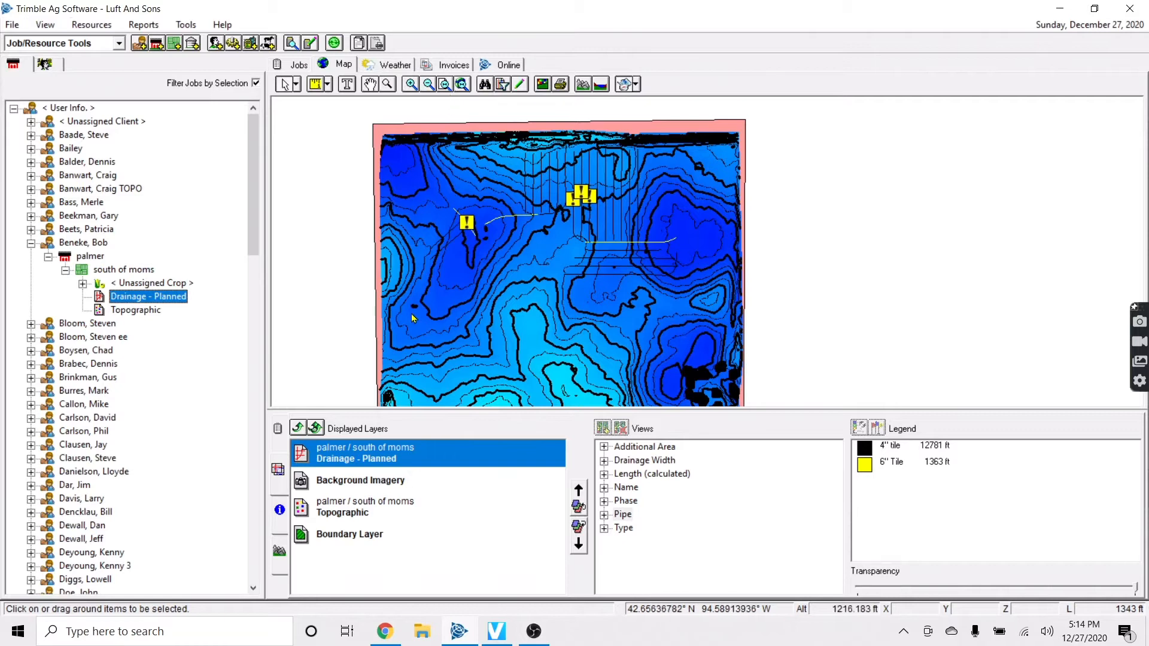
scroll(353, 333, down, 1)
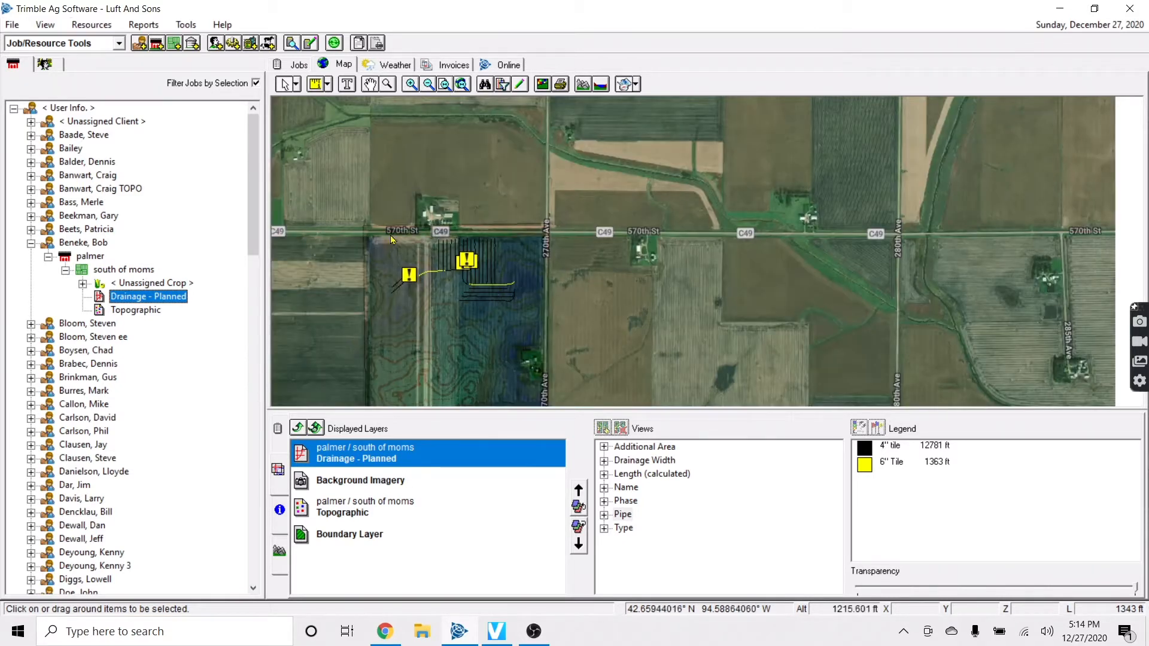
click(518, 86)
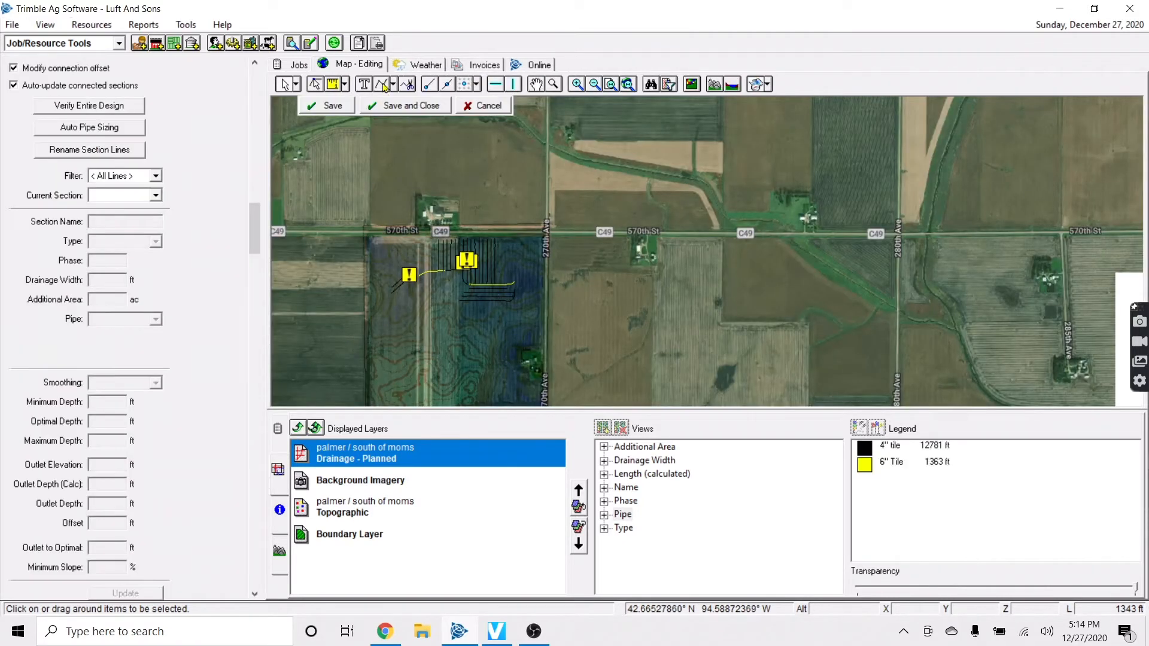
click(369, 235)
key(Down)
key(Down)
key(Down)
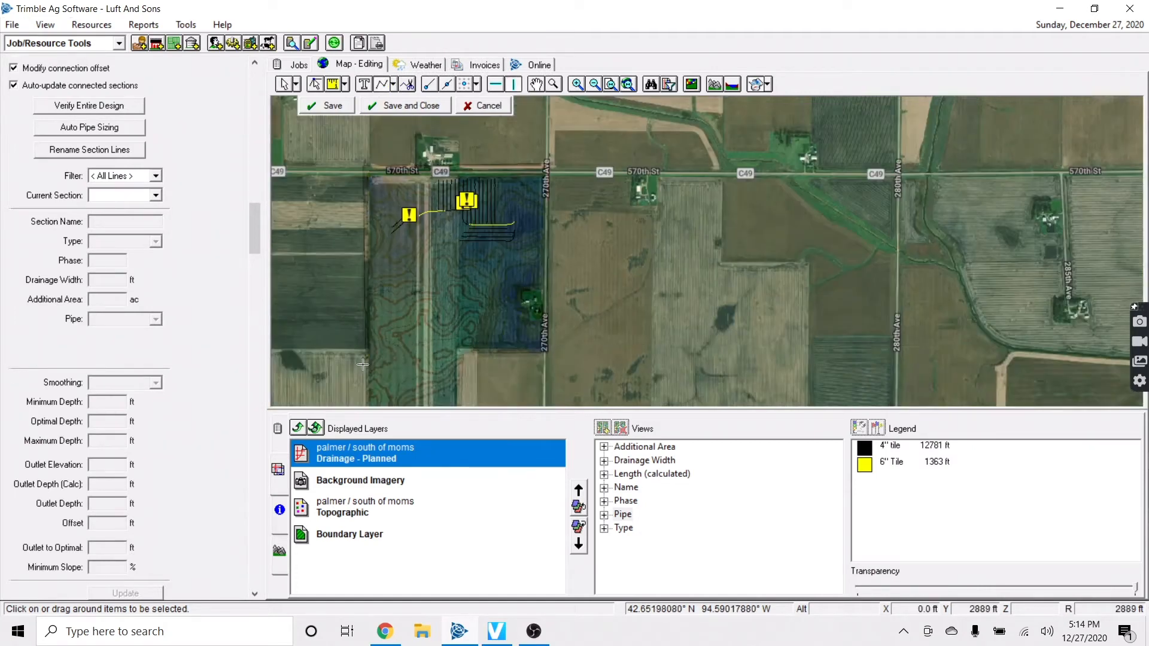
right_click(381, 350)
click(412, 360)
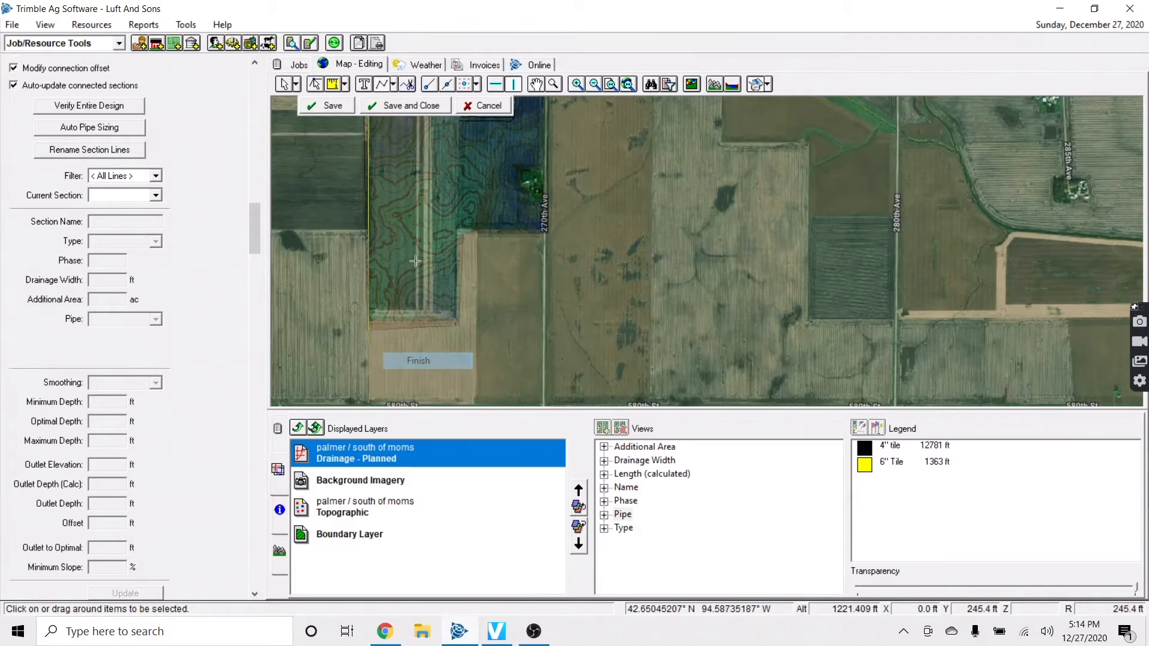
click(385, 483)
Fade the background imagery further so the topographic contours show through
click(1098, 590)
drag(1070, 592, 1007, 598)
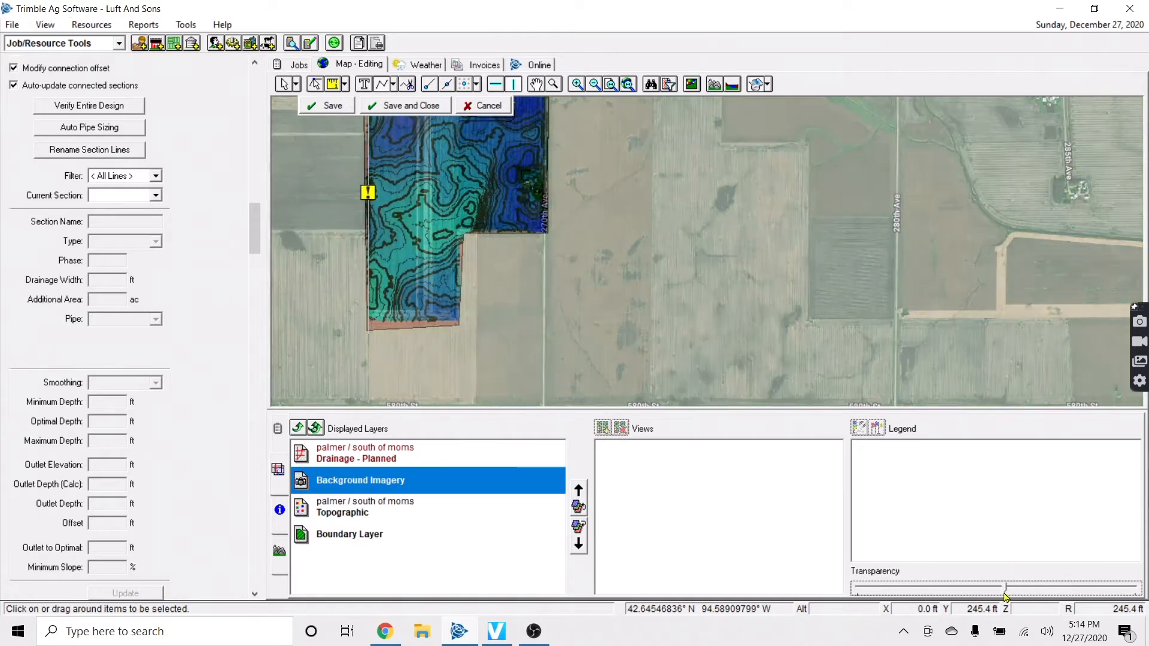
click(289, 86)
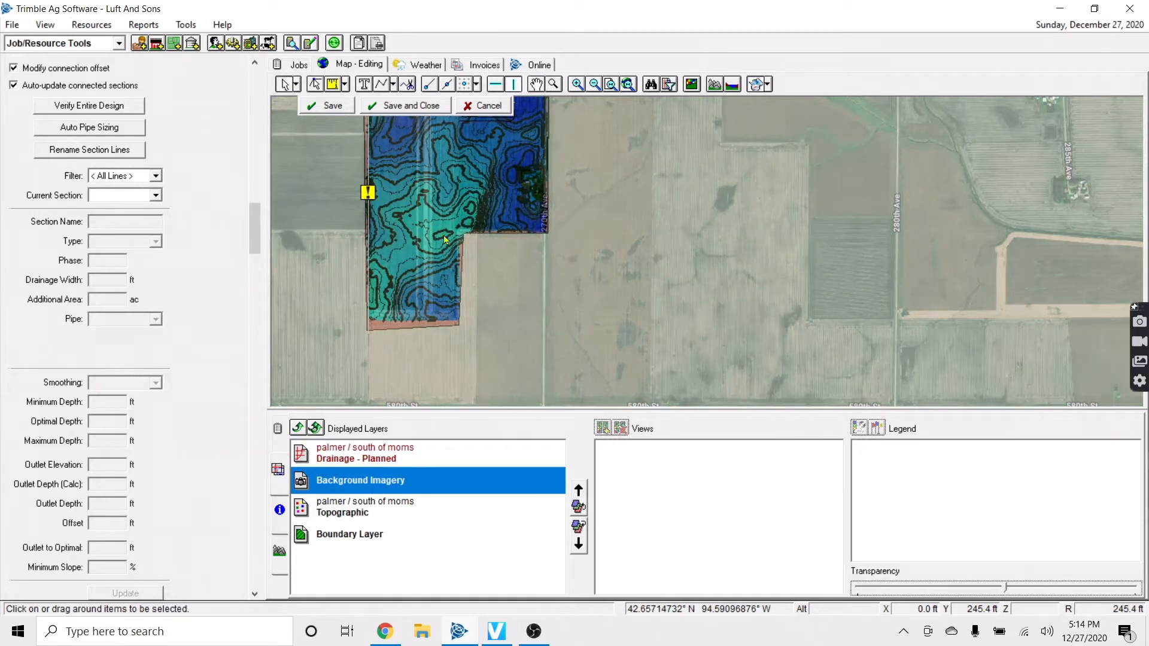
Pan and zoom around the field to view the drainage design and north-edge outlet
key(Left)
key(Up)
scroll(613, 329, up, 2)
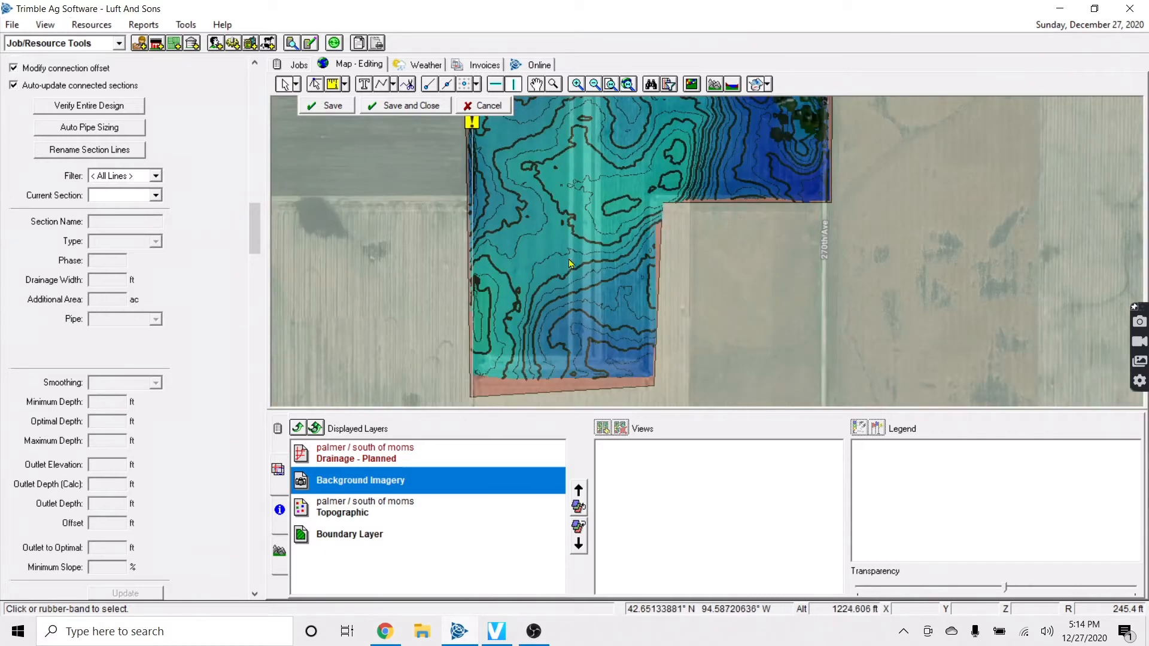
key(Up)
key(Up)
key(Up)
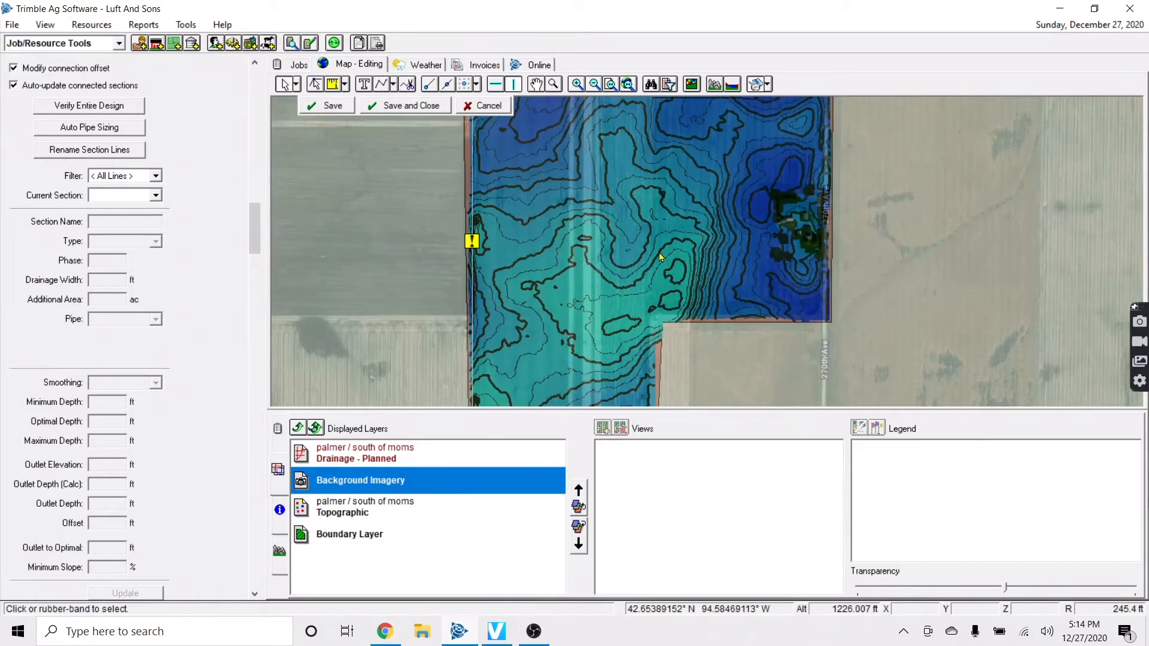
key(Right)
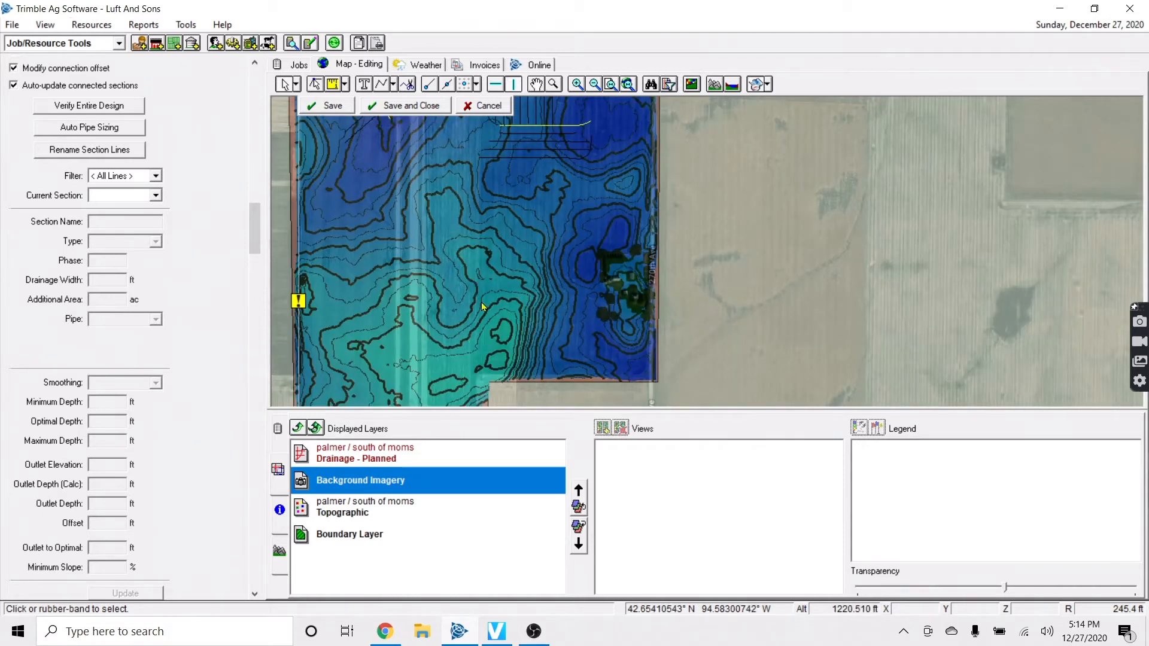
key(Left)
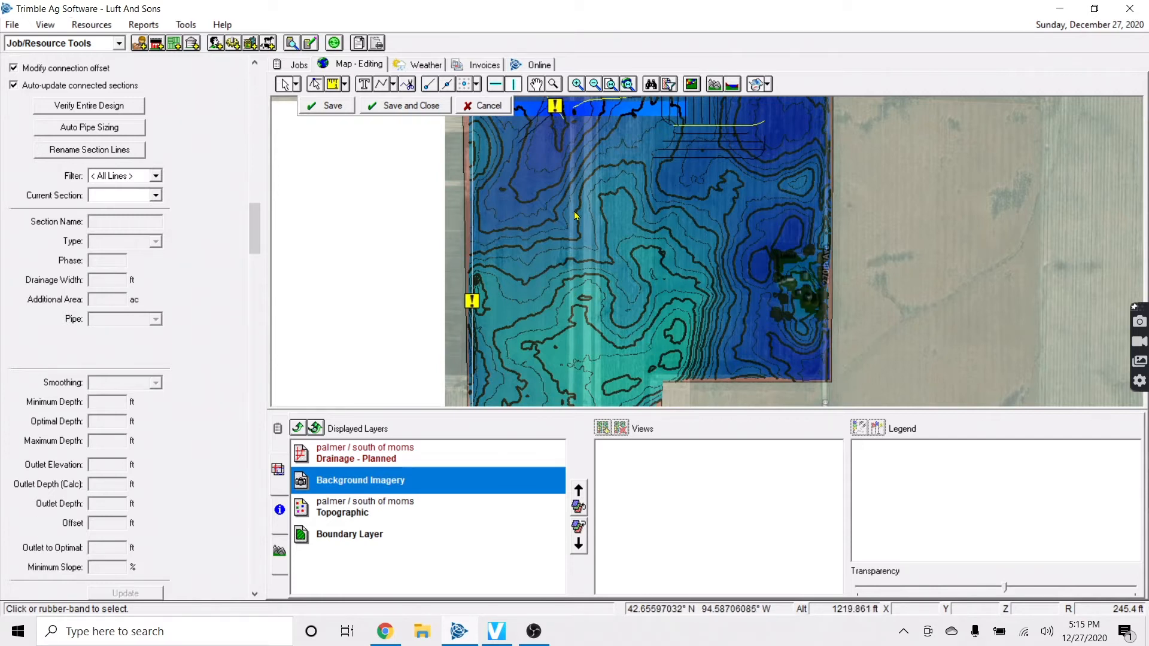
key(Up)
key(Up)
key(Down)
key(Up)
Switch to the Main Pipe Tool and try extending the new main, cancelling the attempt
click(393, 84)
click(407, 97)
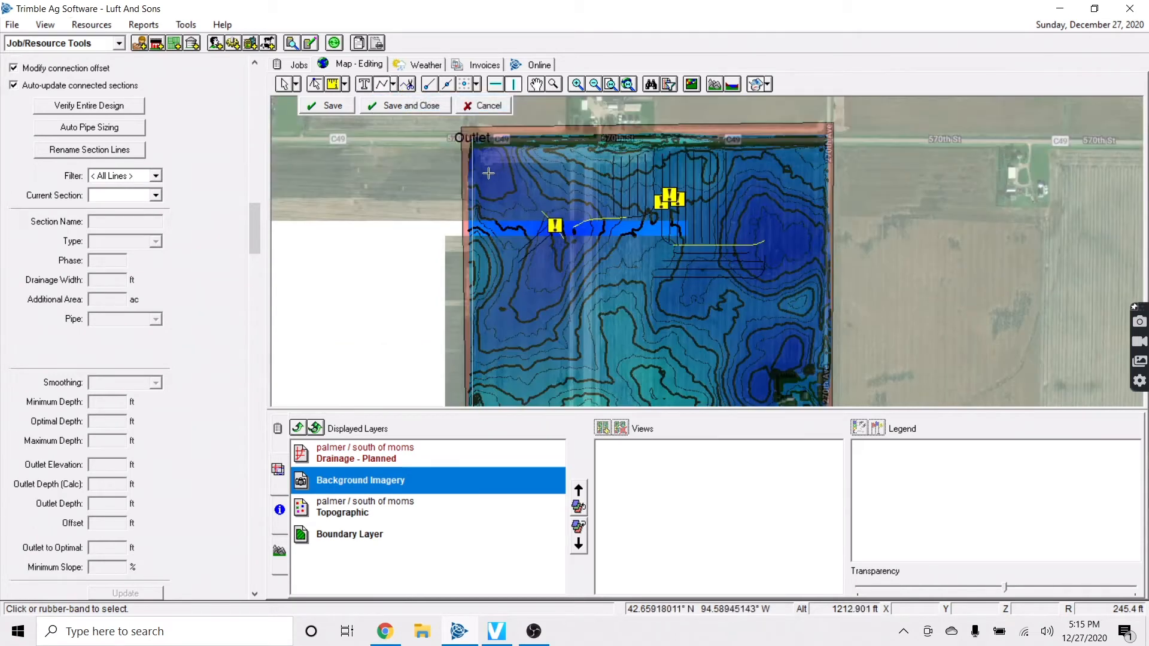
right_click(516, 191)
click(495, 197)
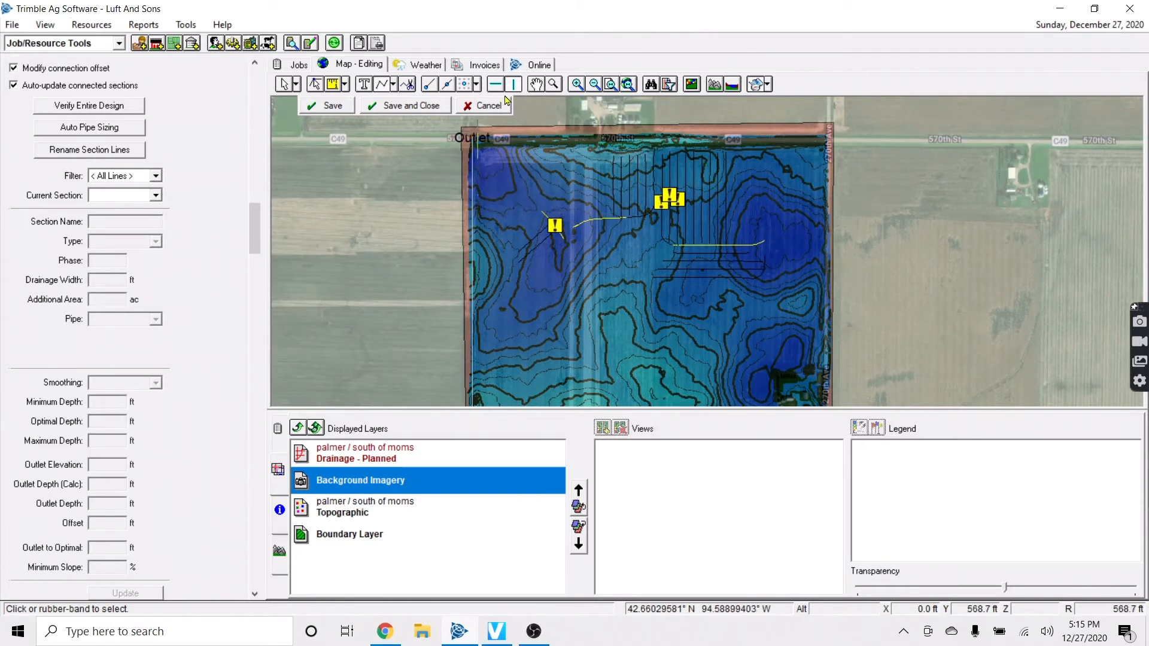
right_click(510, 196)
click(552, 238)
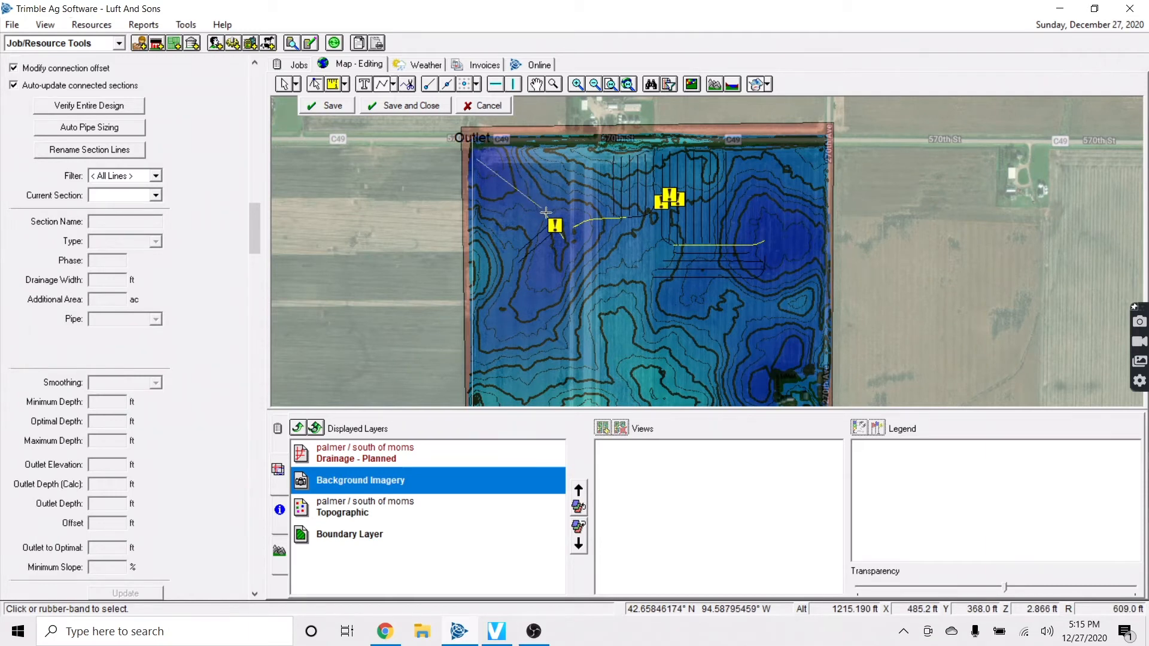
Draw the next bend of the diagonal main and finish the line
scroll(544, 210, down, 1)
click(567, 180)
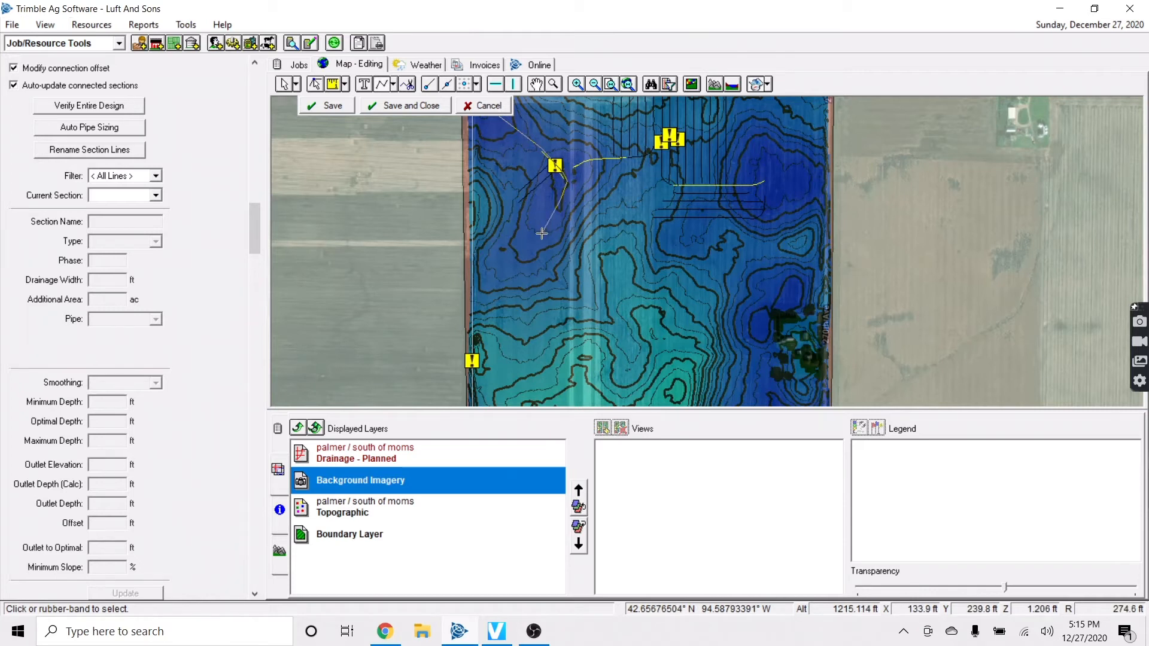
scroll(542, 230, down, 1)
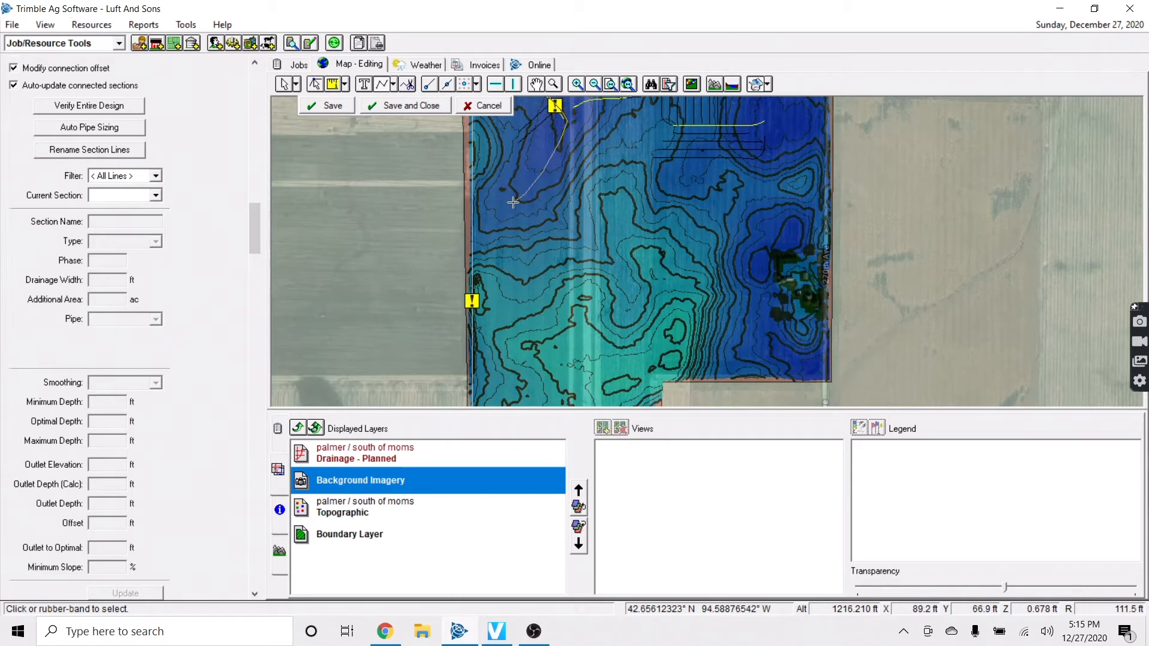
right_click(476, 233)
click(515, 241)
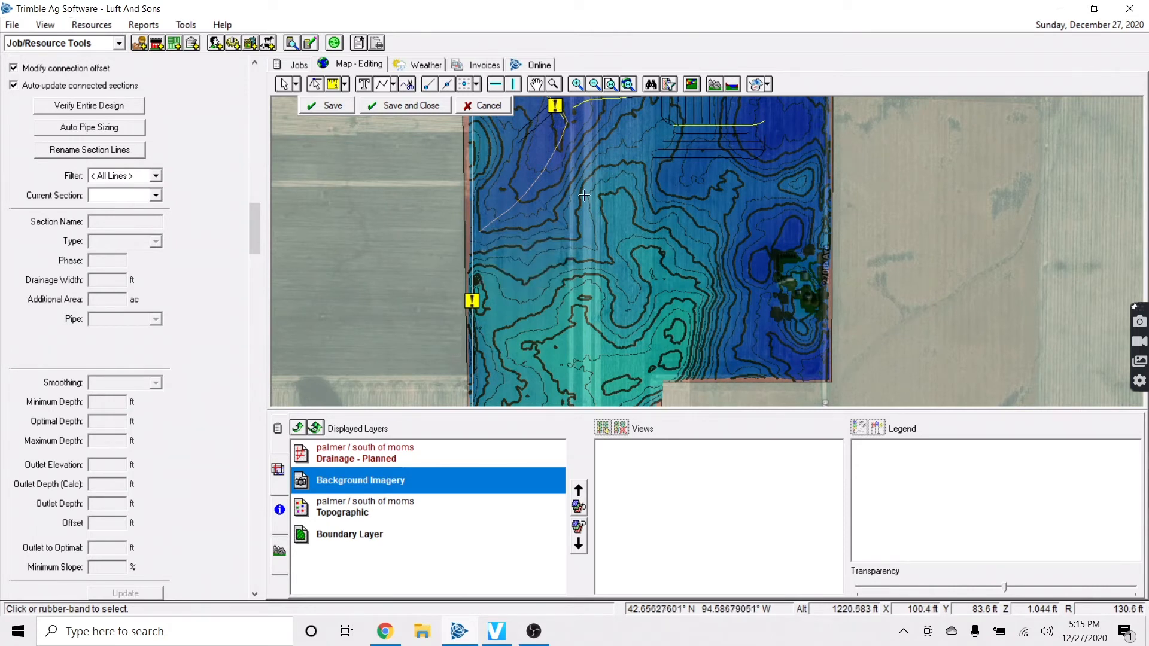
scroll(529, 214, down, 1)
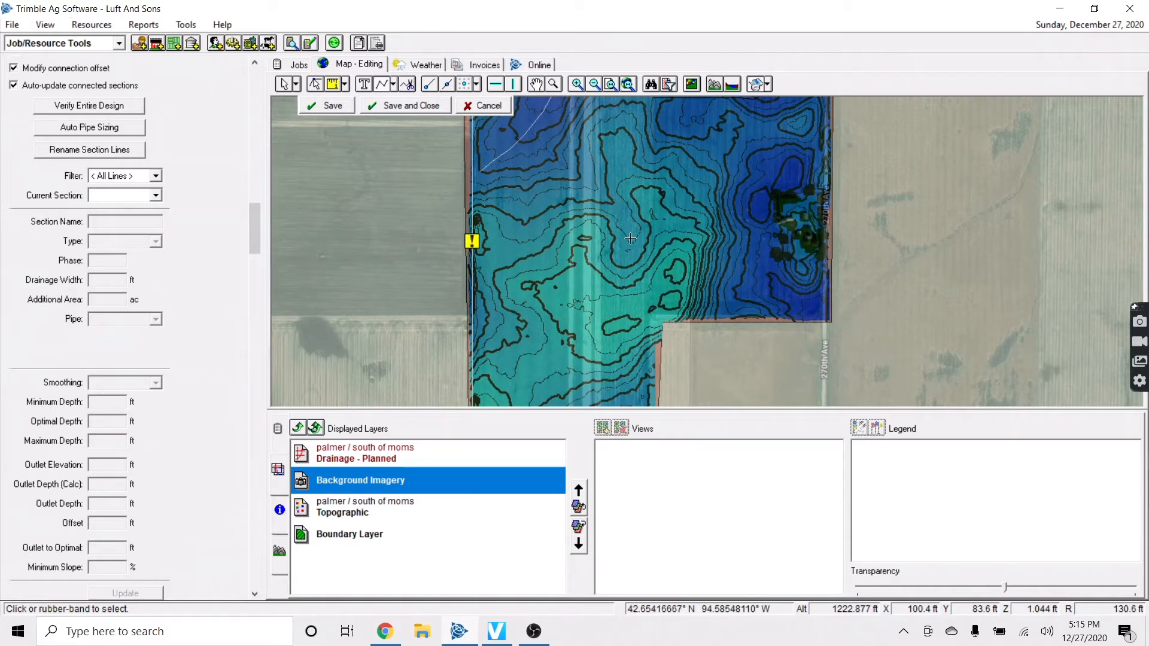
Draw a diagonal submain with one bend heading southeast, then save the design
click(393, 85)
click(424, 122)
scroll(658, 235, up, 2)
scroll(616, 243, up, 2)
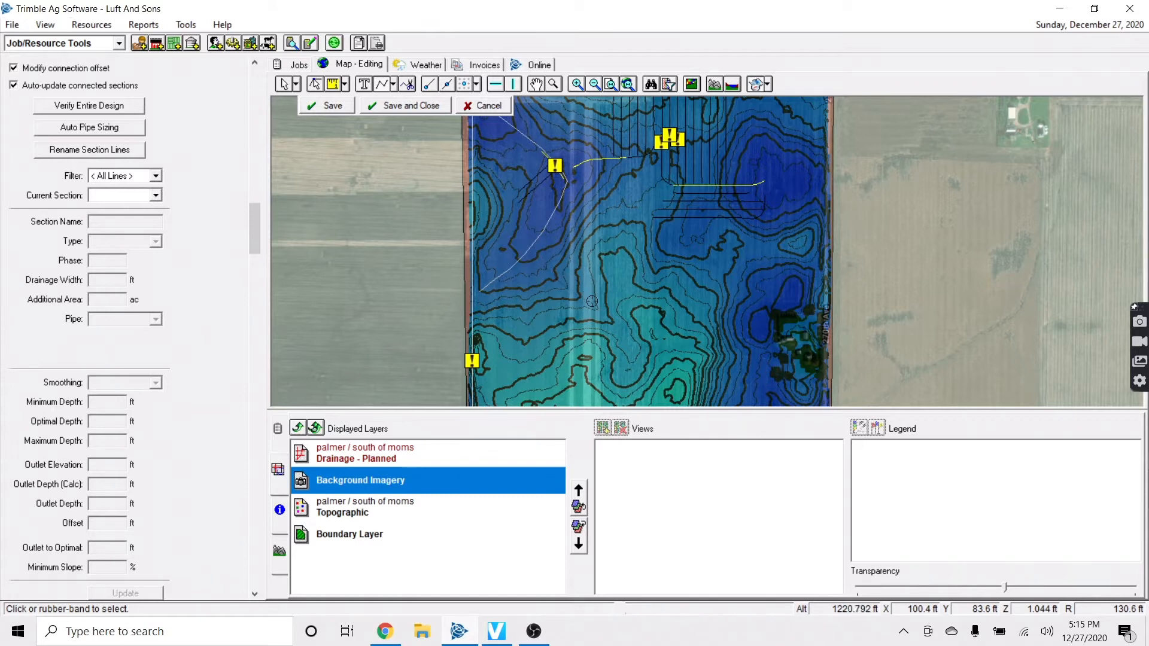
scroll(658, 374, down, 2)
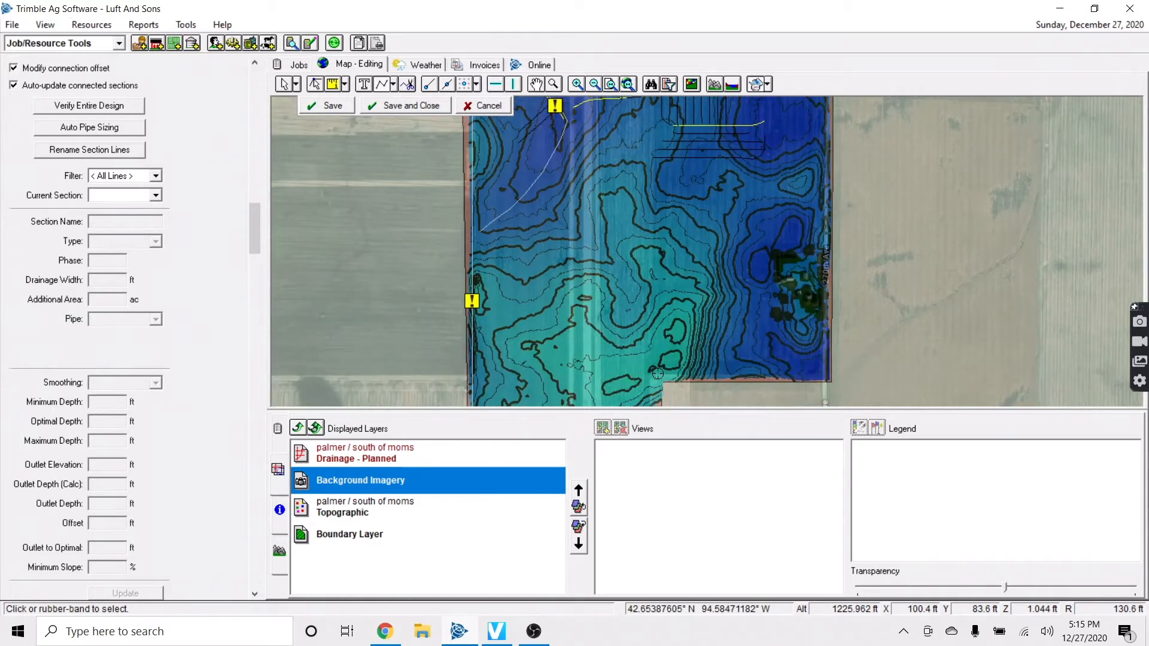
scroll(658, 374, down, 2)
scroll(641, 339, up, 2)
click(559, 220)
click(594, 248)
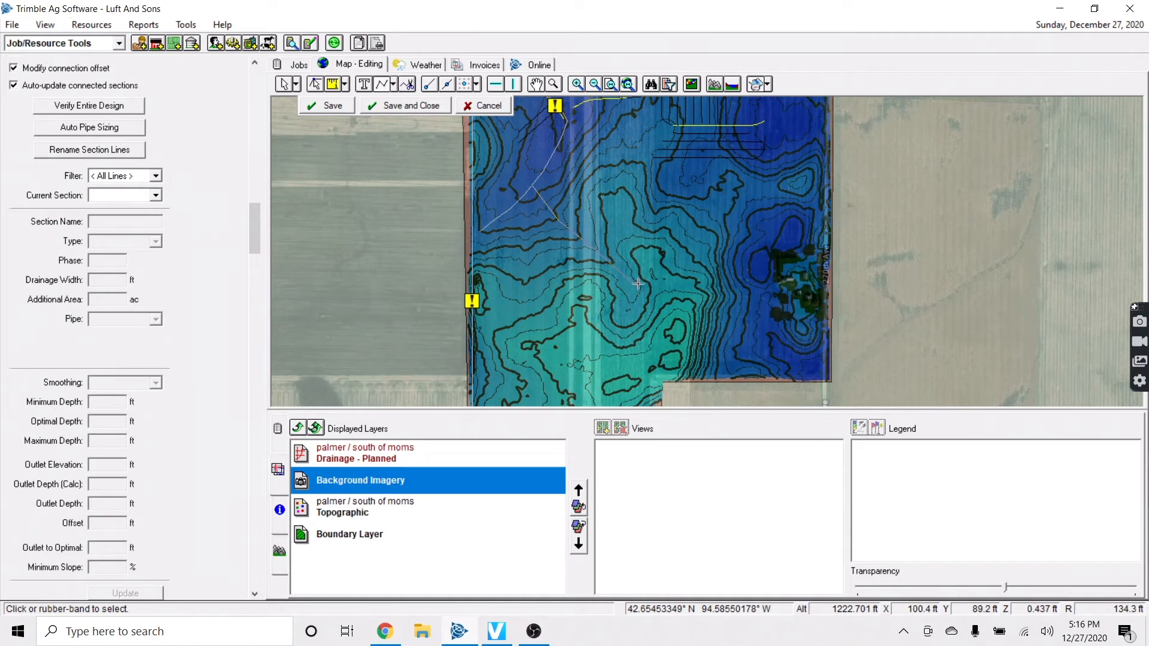
right_click(668, 302)
click(682, 311)
click(349, 110)
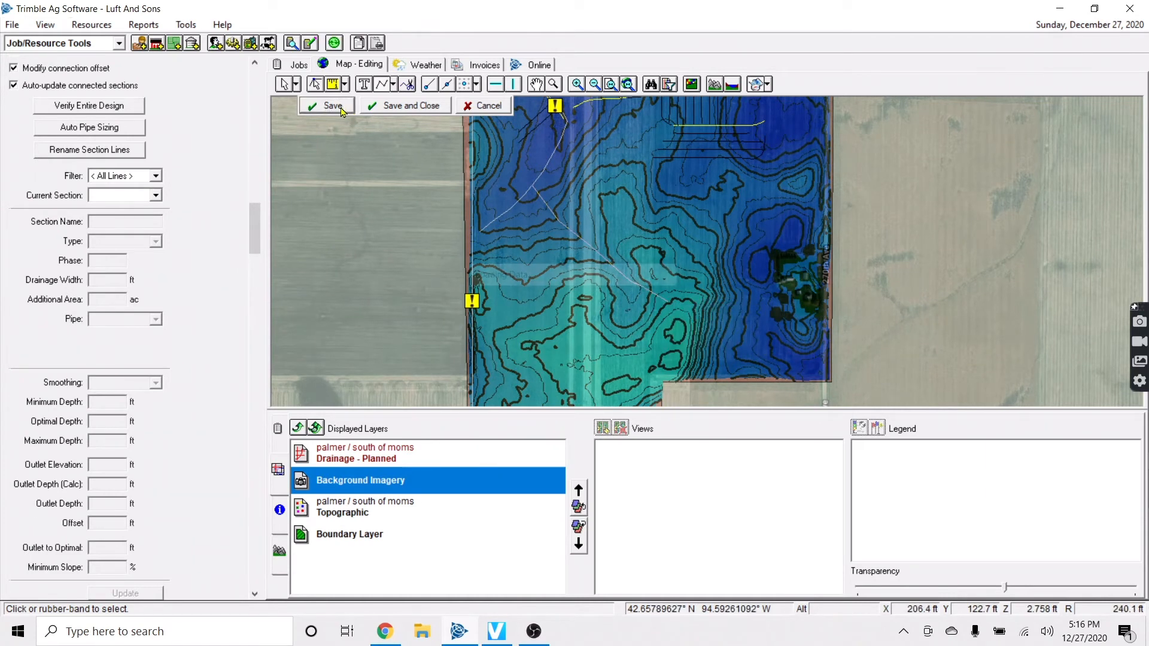
click(284, 85)
Draw a vertical lateral L29 along the field's west edge and save it
scroll(428, 270, down, 1)
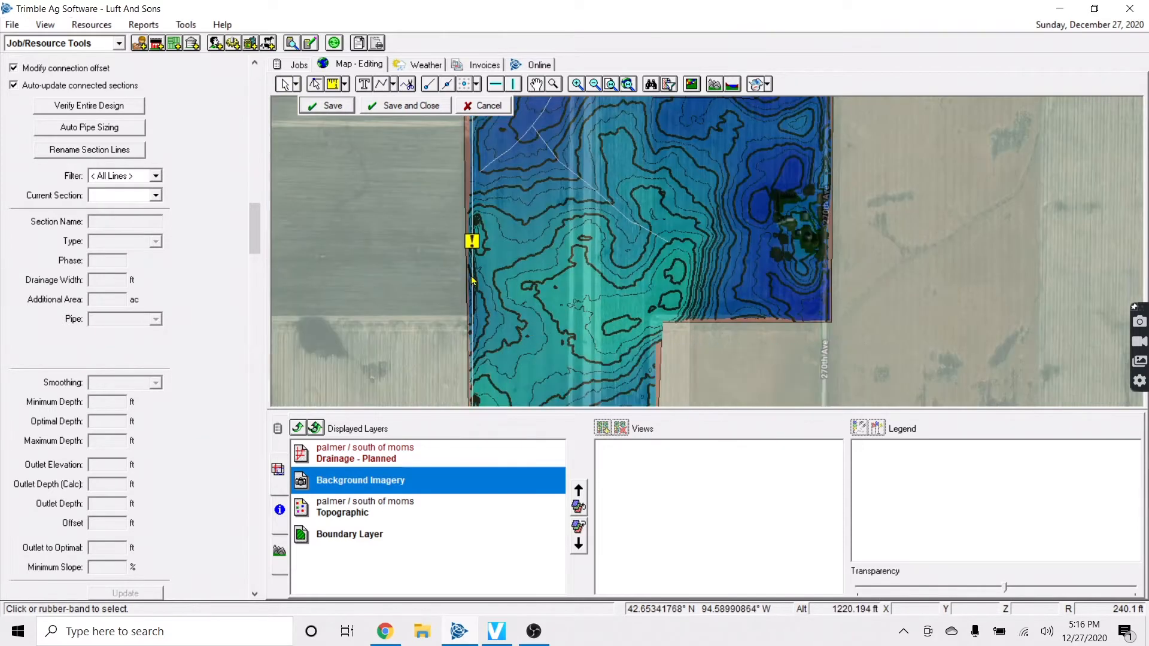
click(400, 87)
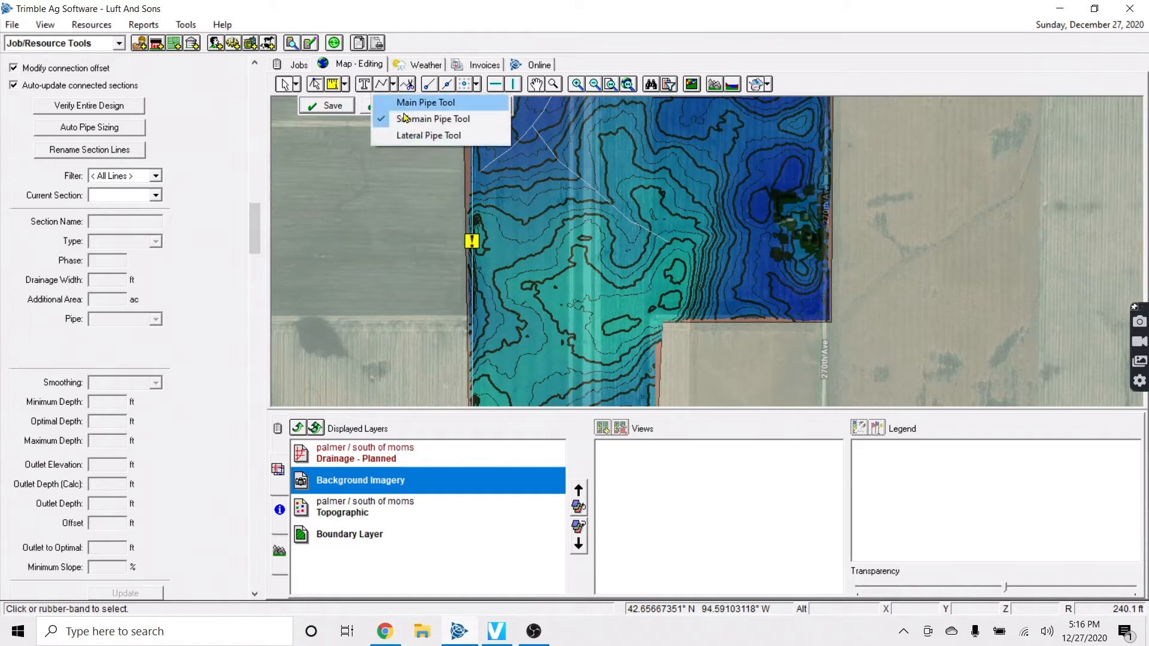
click(425, 136)
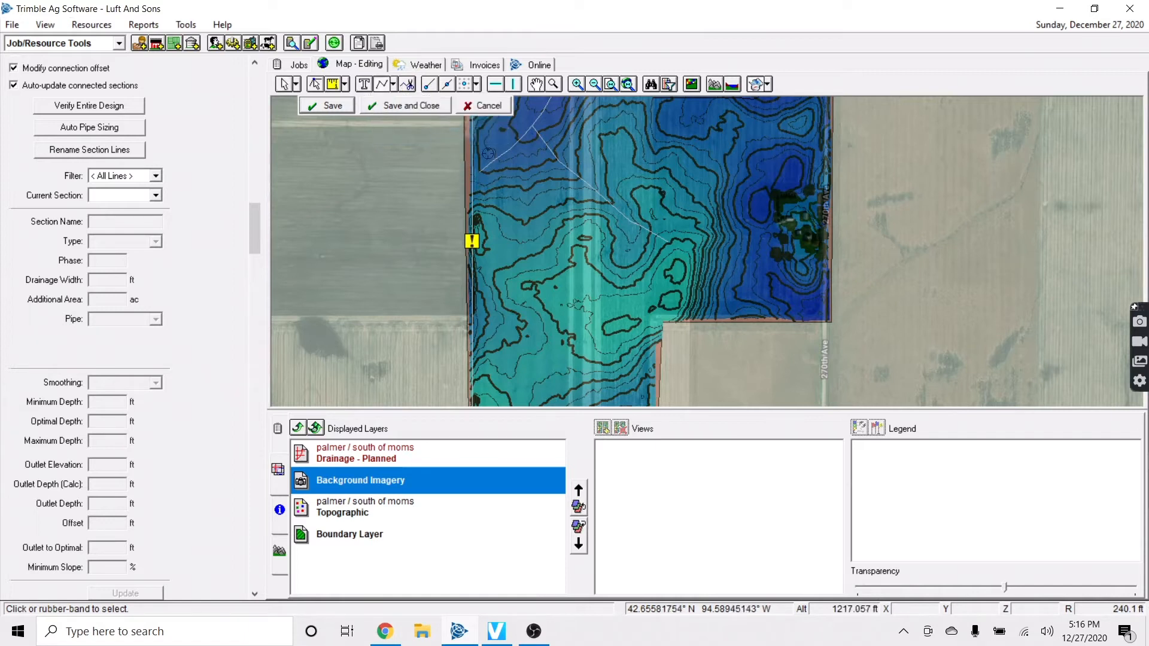
click(514, 85)
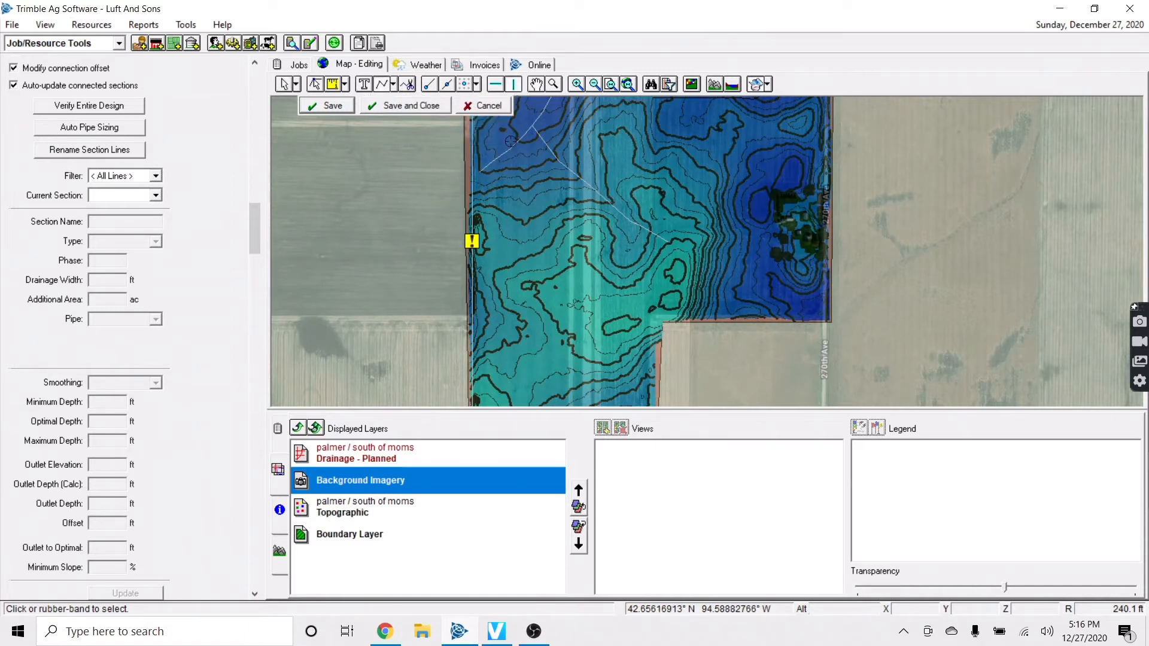
click(481, 170)
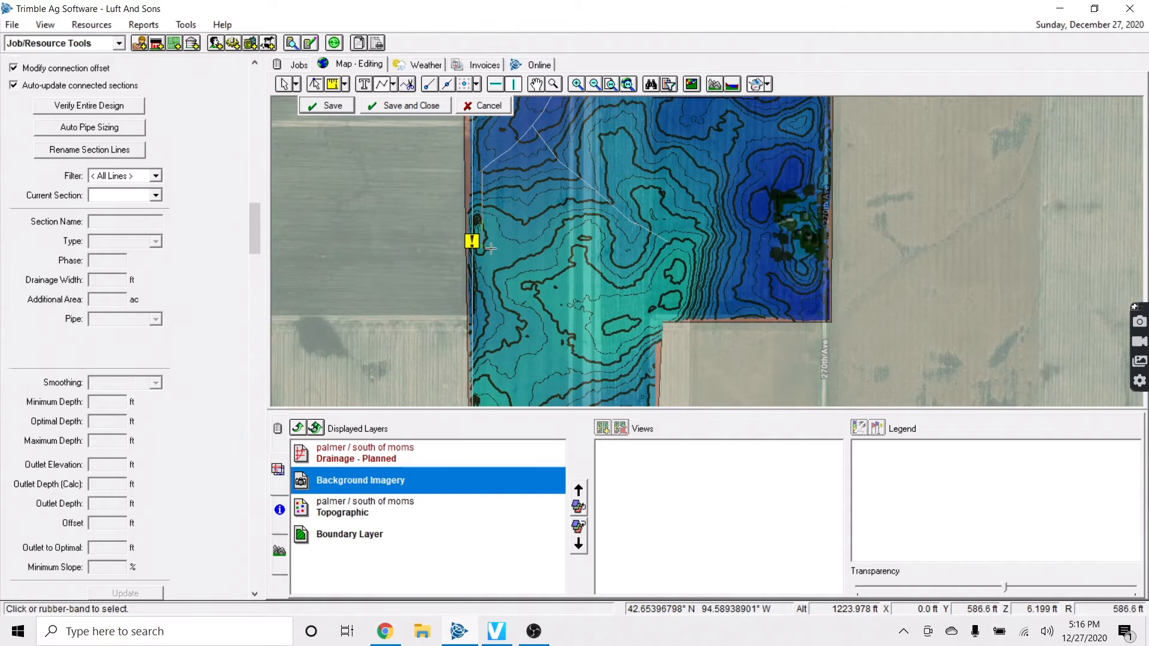
right_click(500, 305)
click(529, 320)
click(349, 112)
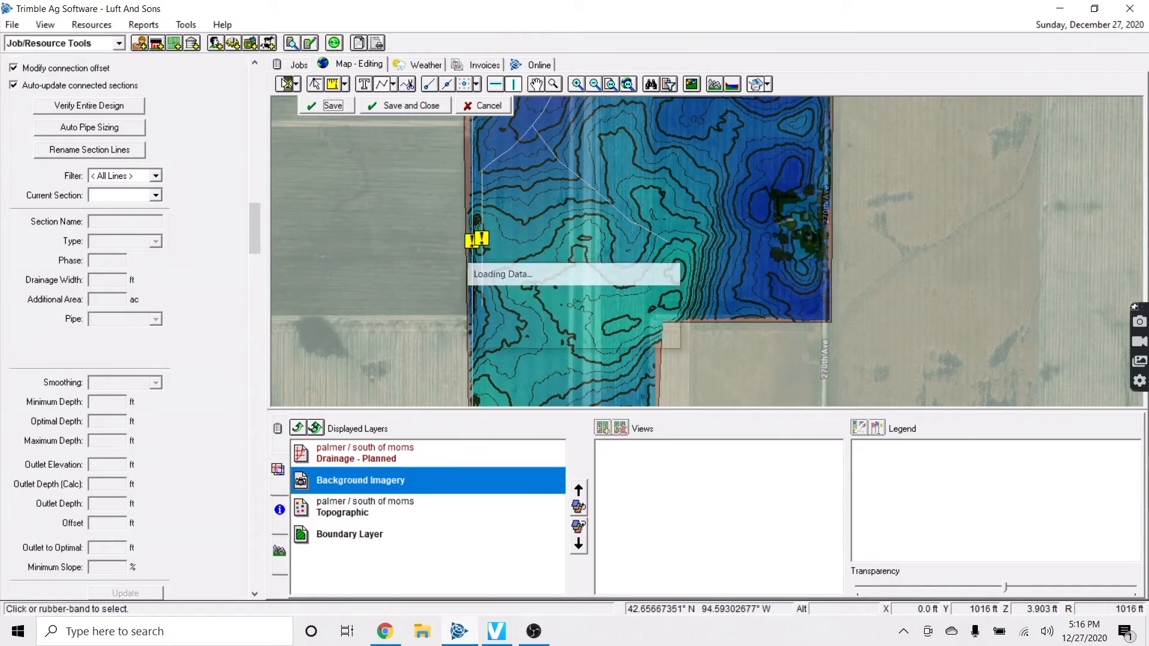
Open Create Offset for L29 with a 60 ft offset distance
click(484, 209)
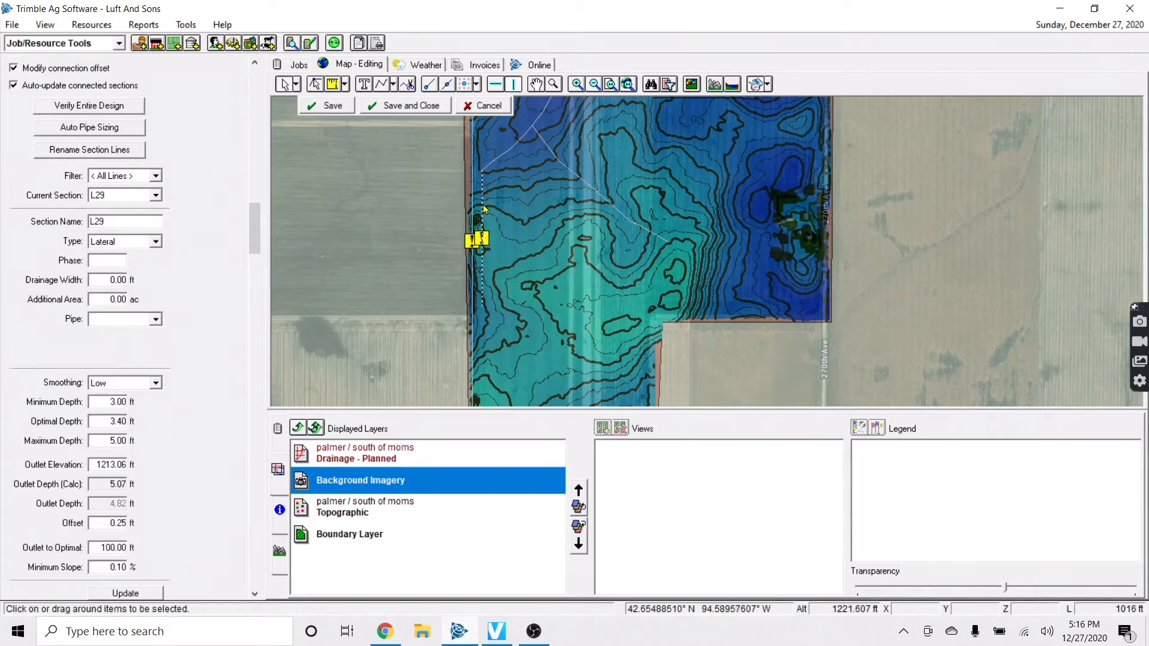
right_click(484, 205)
click(522, 232)
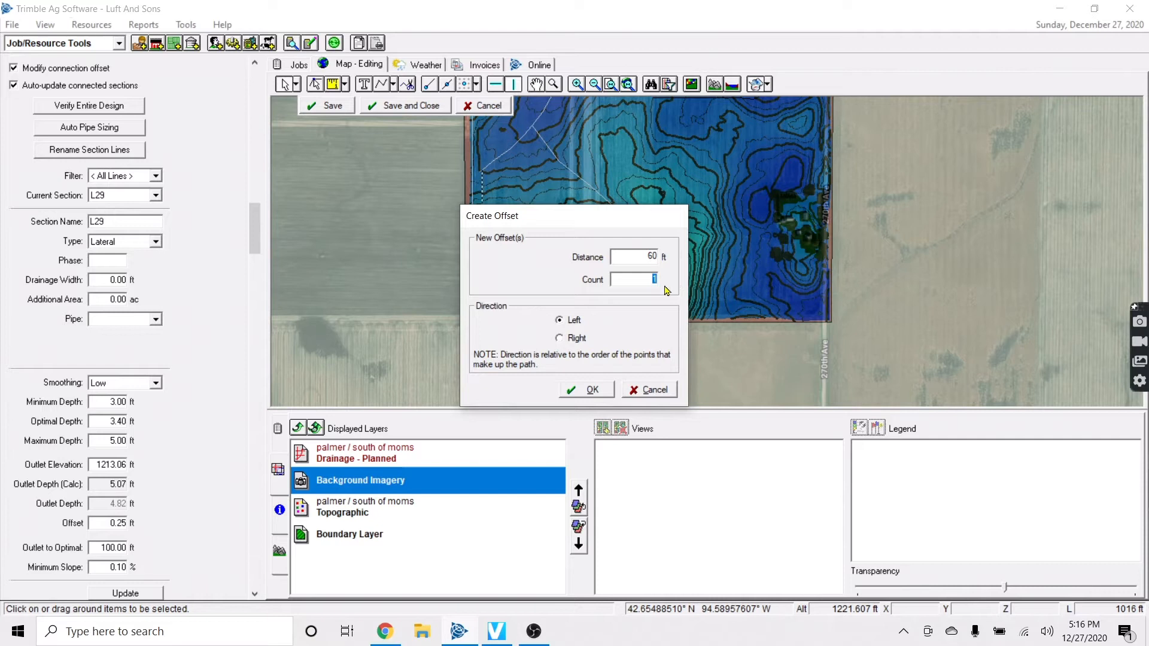
Create ten 60 ft offset copies of L29 and connect the selected laterals to the diagonal main
click(590, 390)
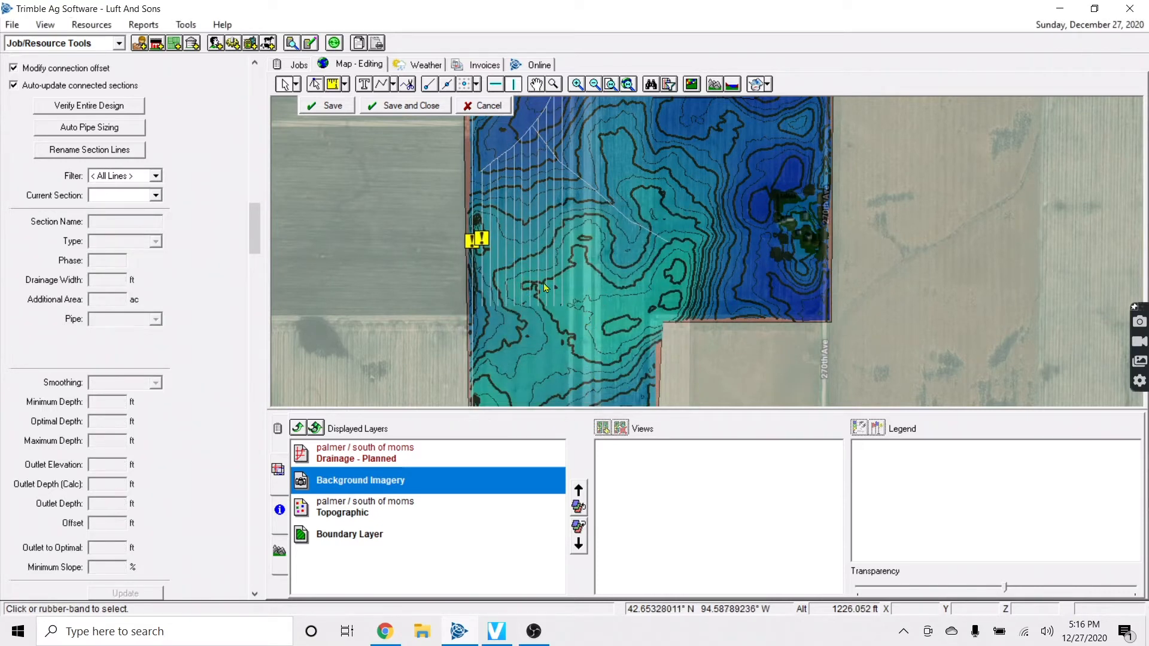
click(551, 135)
shift+click(548, 135)
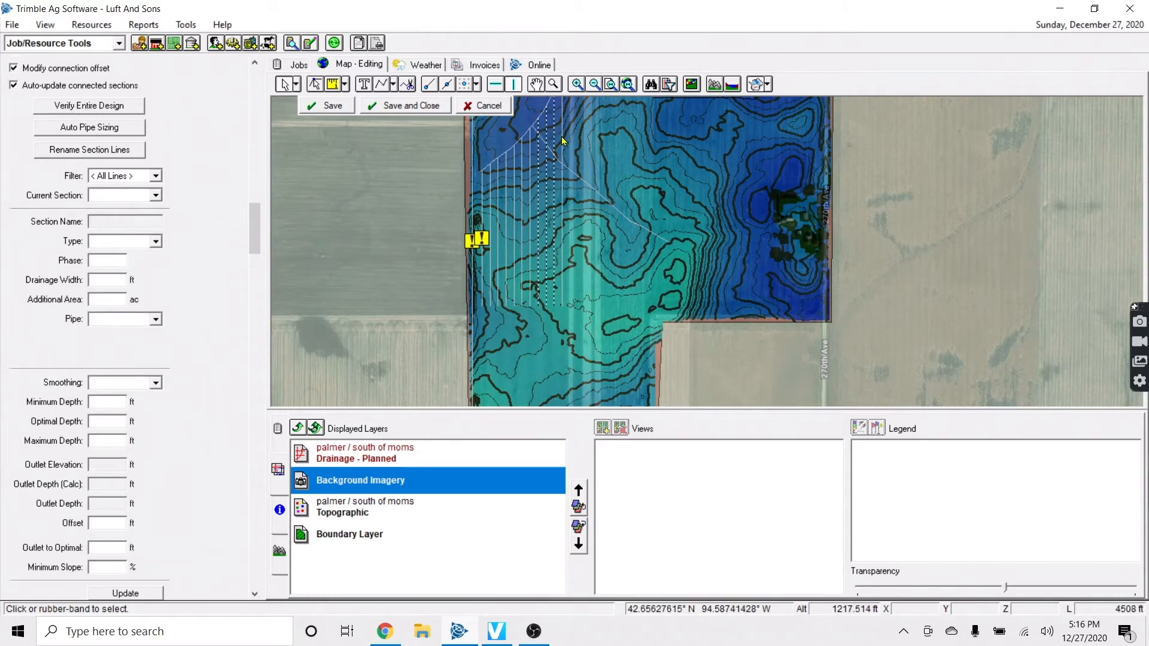
shift+click(549, 138)
right_click(555, 131)
click(579, 161)
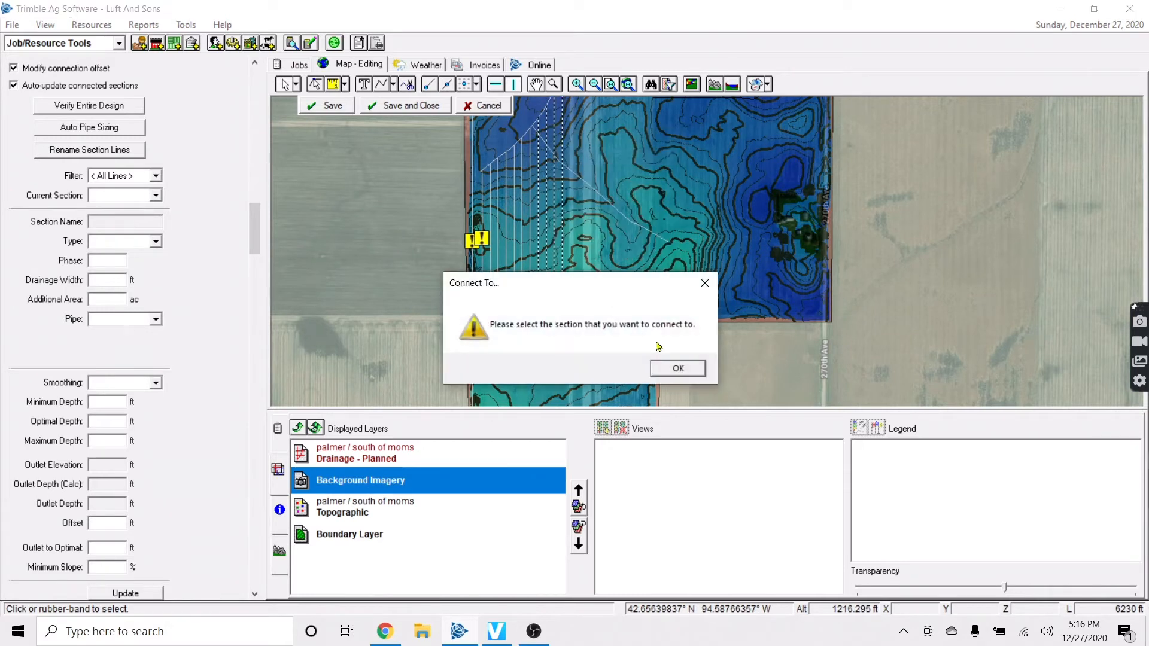
click(673, 367)
click(600, 194)
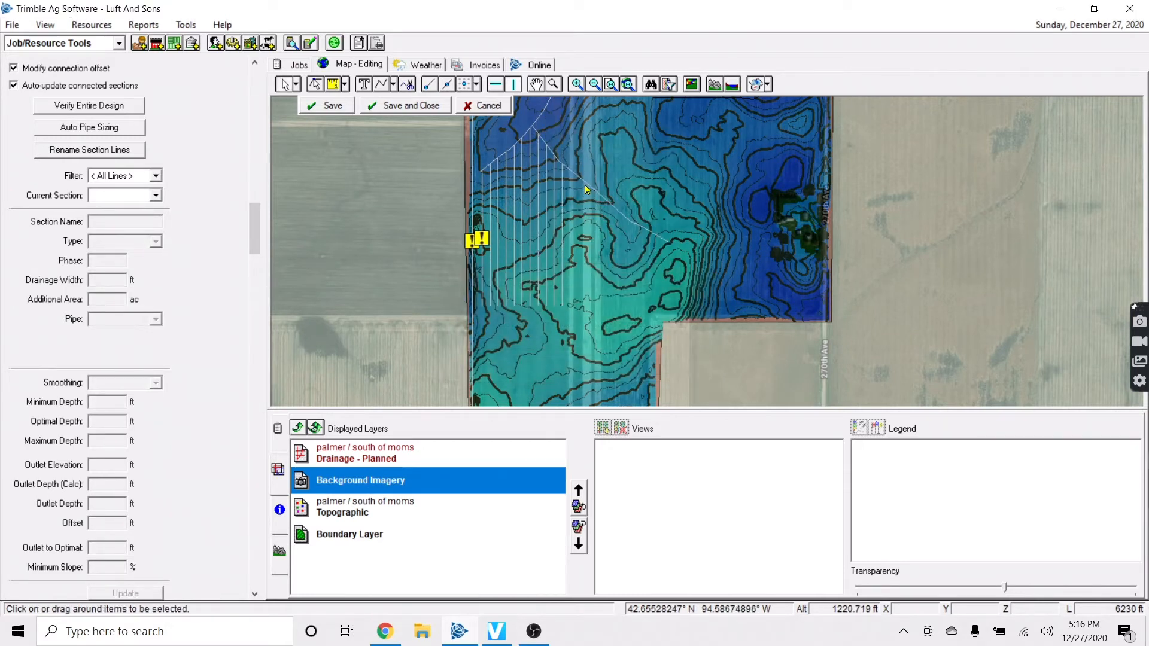
Review the elevation profiles of laterals L33, L39, L32 and L29, then save the design
click(513, 270)
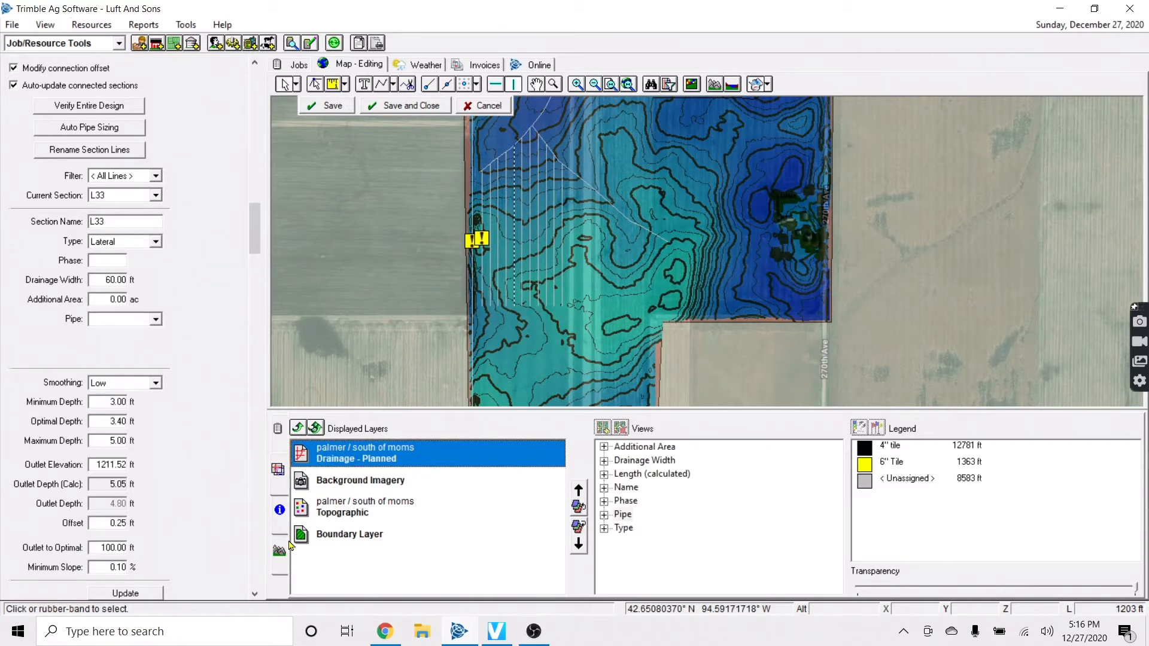
click(279, 550)
click(562, 275)
click(508, 274)
click(483, 267)
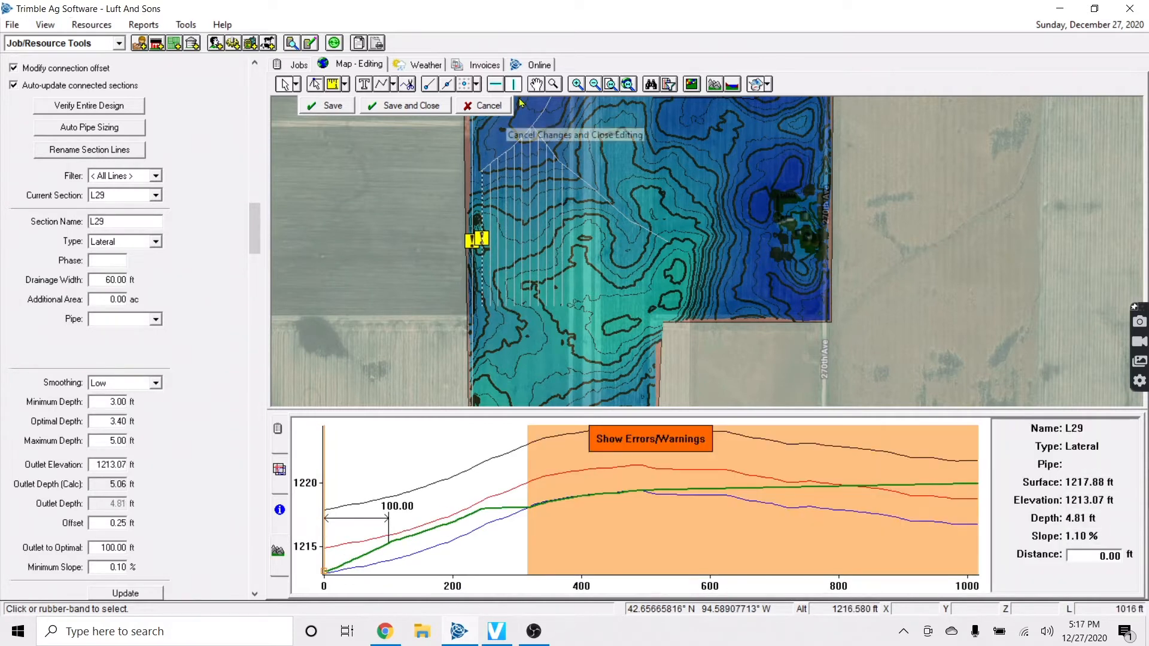
click(338, 112)
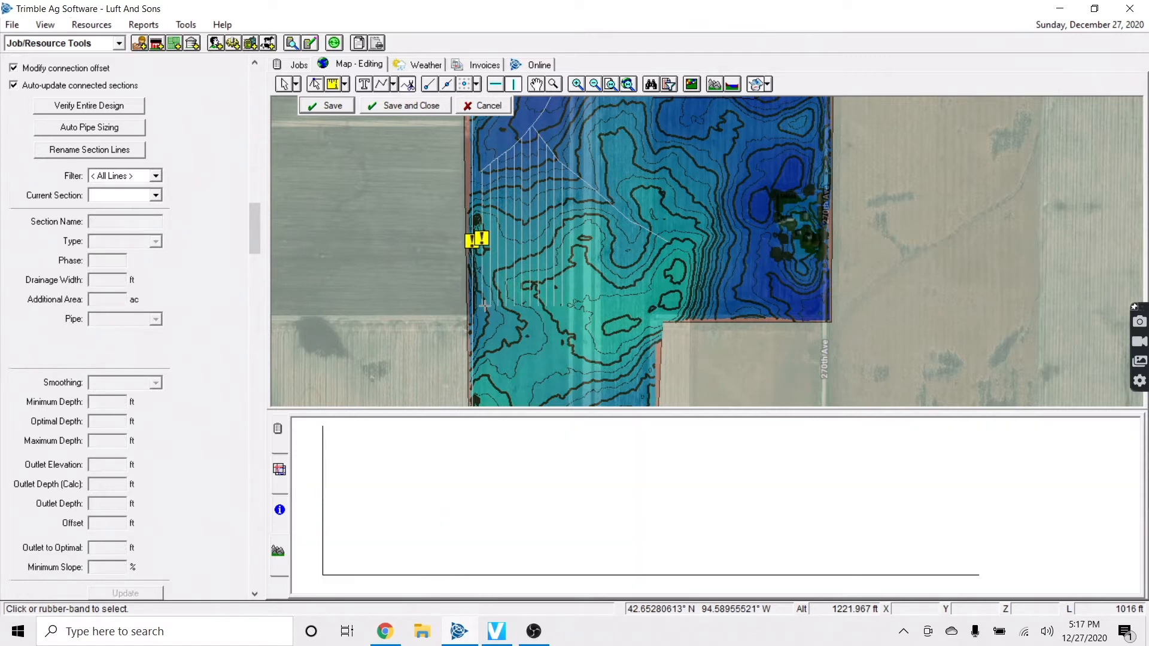
Draw a diagonal cutting line running up-left across the west-side laterals
scroll(485, 305, up, 2)
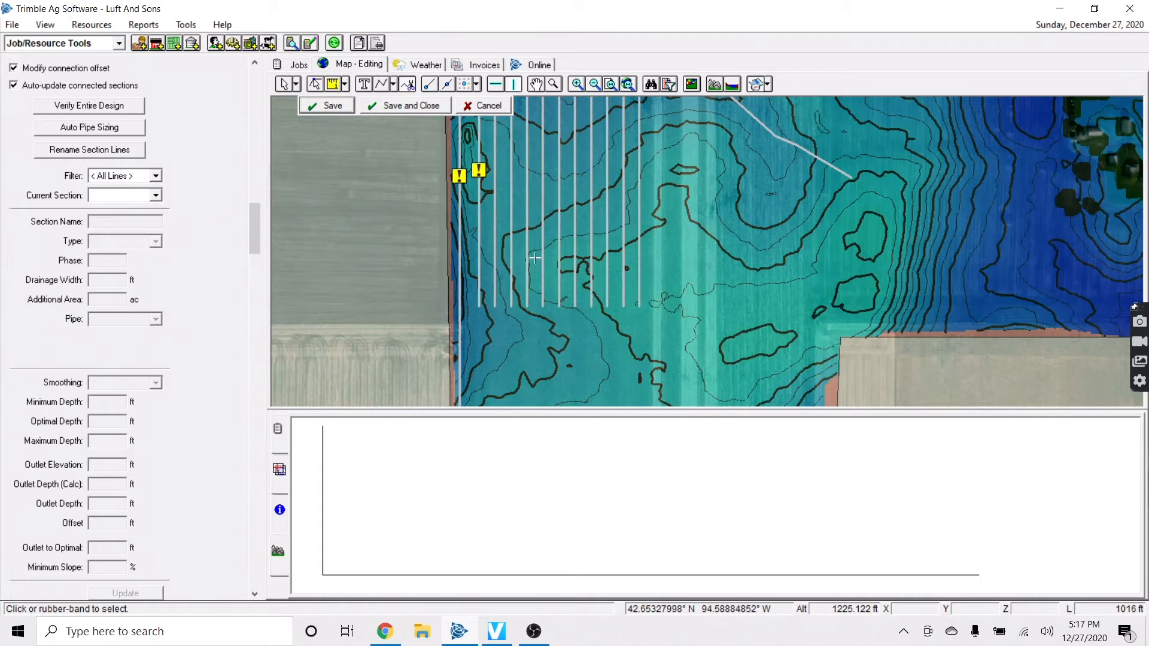
click(637, 306)
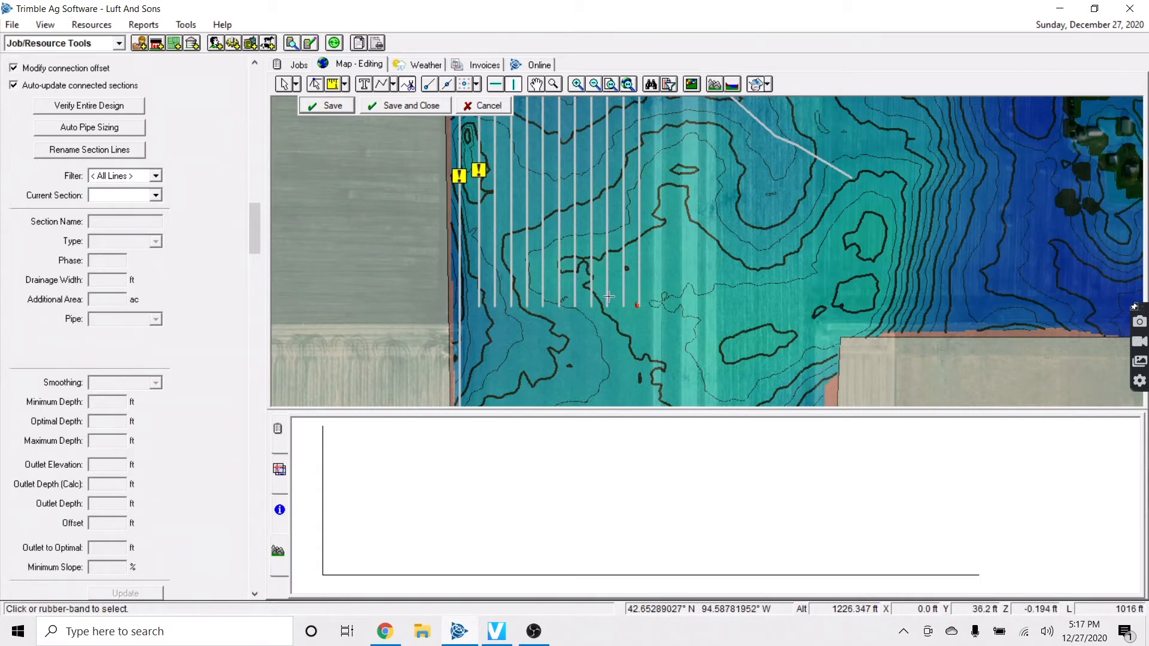
right_click(581, 302)
click(617, 315)
click(634, 310)
click(580, 274)
click(556, 259)
click(525, 242)
click(507, 232)
click(491, 214)
click(482, 196)
double_click(452, 149)
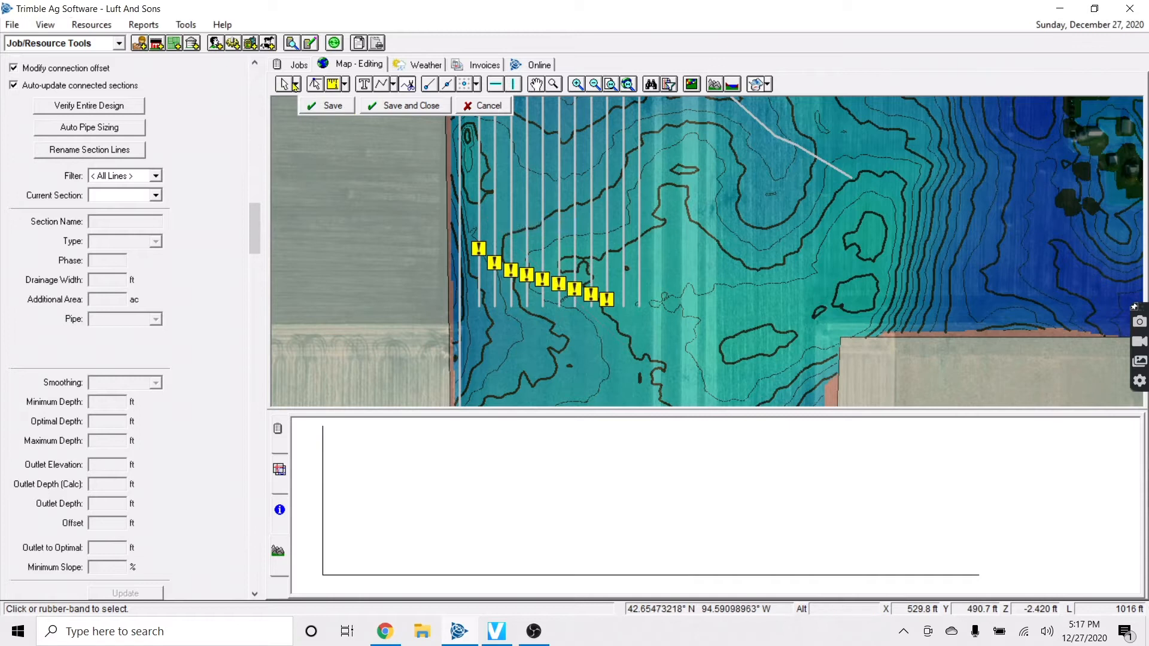
Delete the short lateral pieces left below the diagonal line
drag(671, 356, 449, 224)
key(Delete)
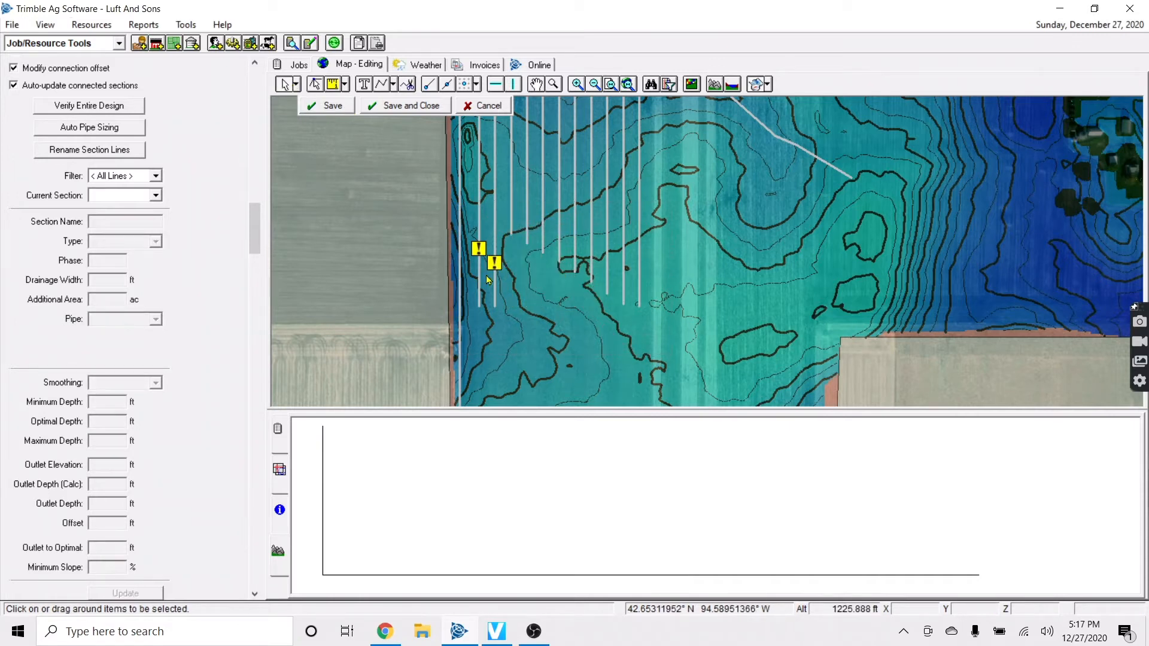
click(494, 276)
key(Delete)
click(480, 275)
key(Delete)
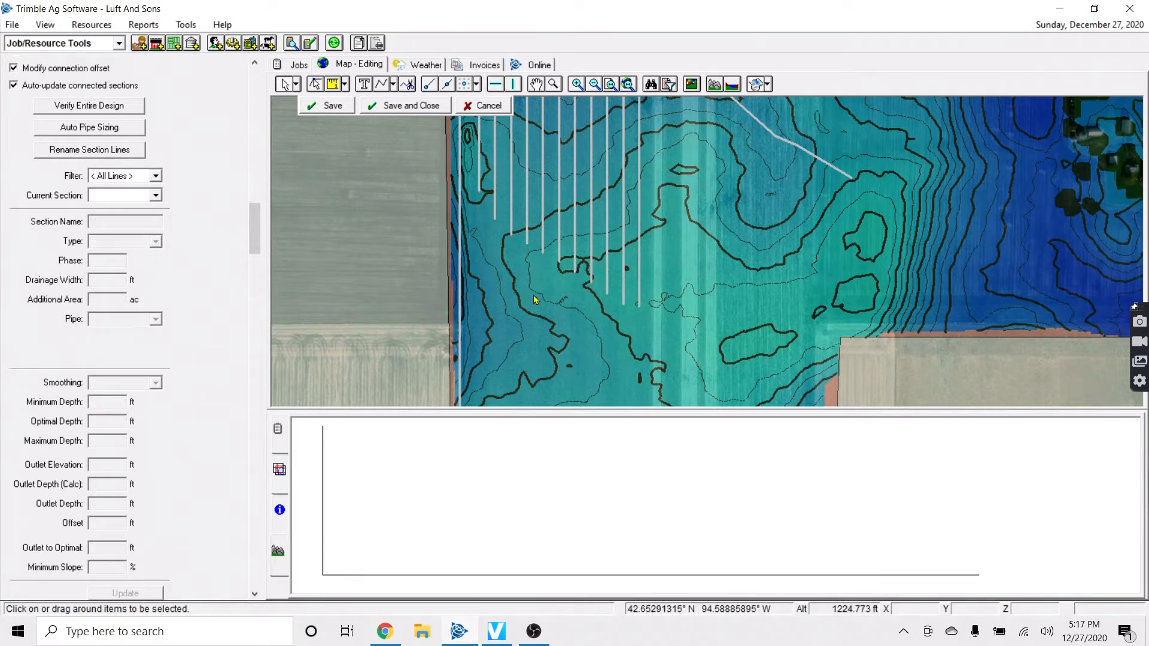
Inspect laterals L45, L47 and L48 beside the diagonal main
click(544, 223)
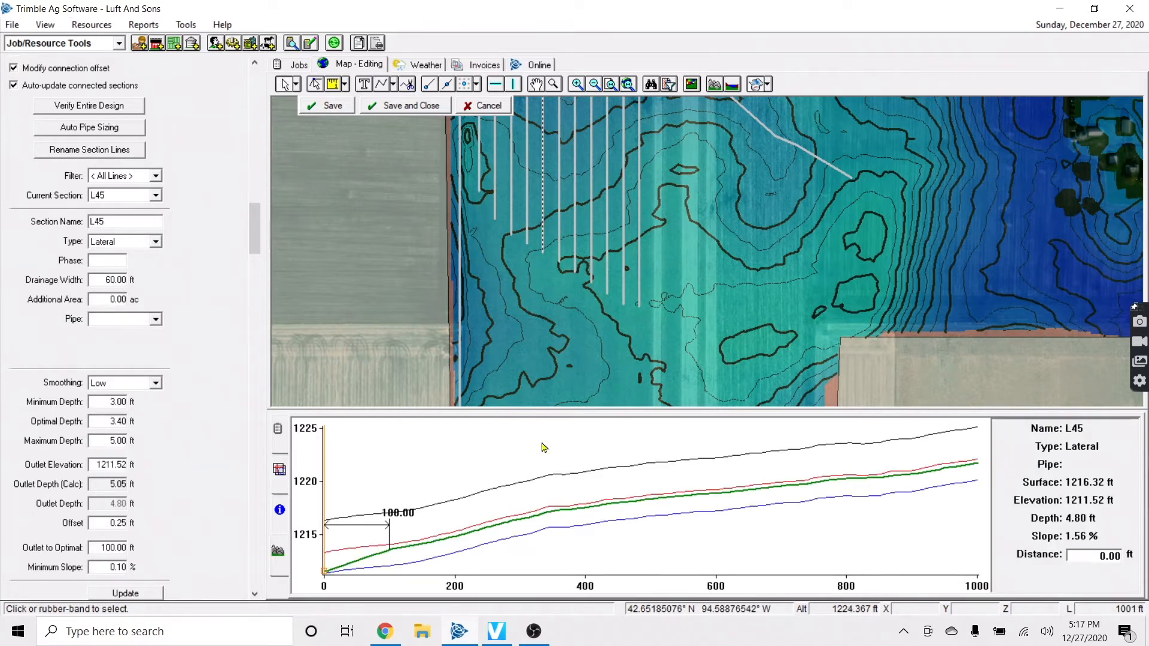
click(554, 227)
click(574, 233)
click(592, 242)
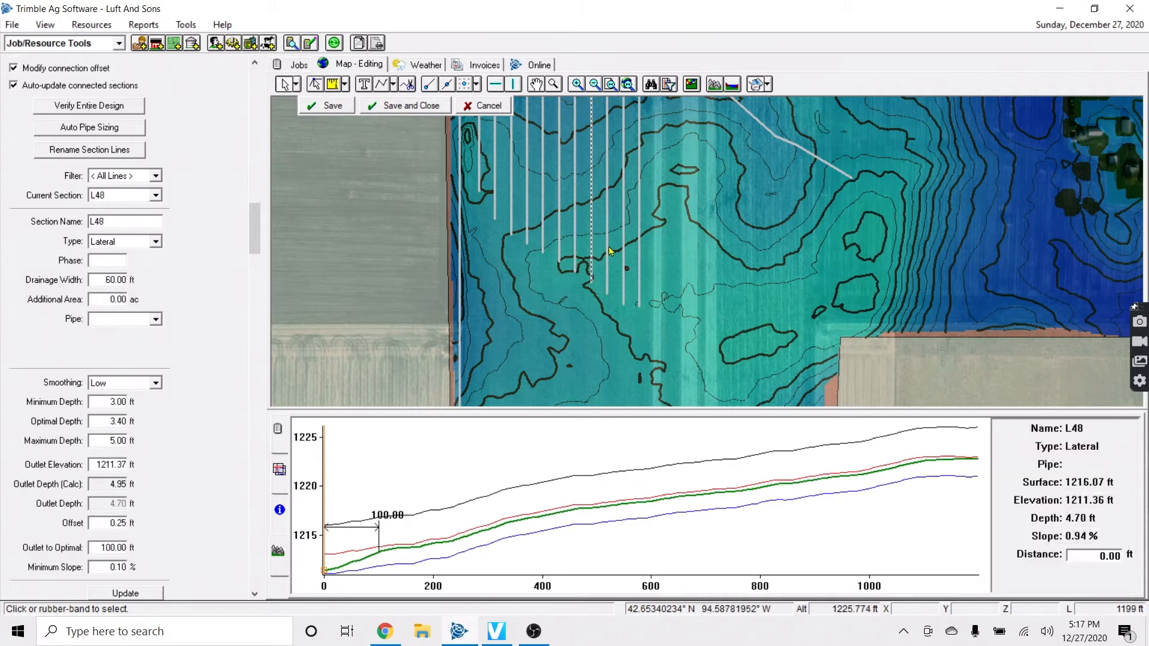
click(642, 276)
scroll(574, 301, up, 3)
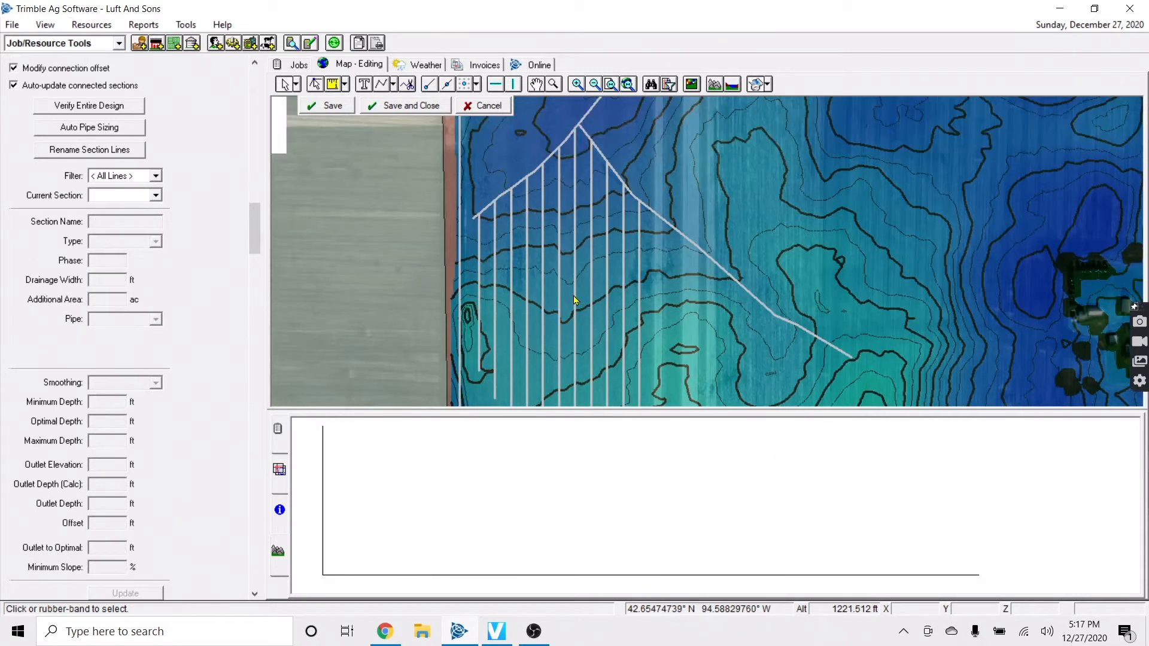
scroll(575, 300, down, 1)
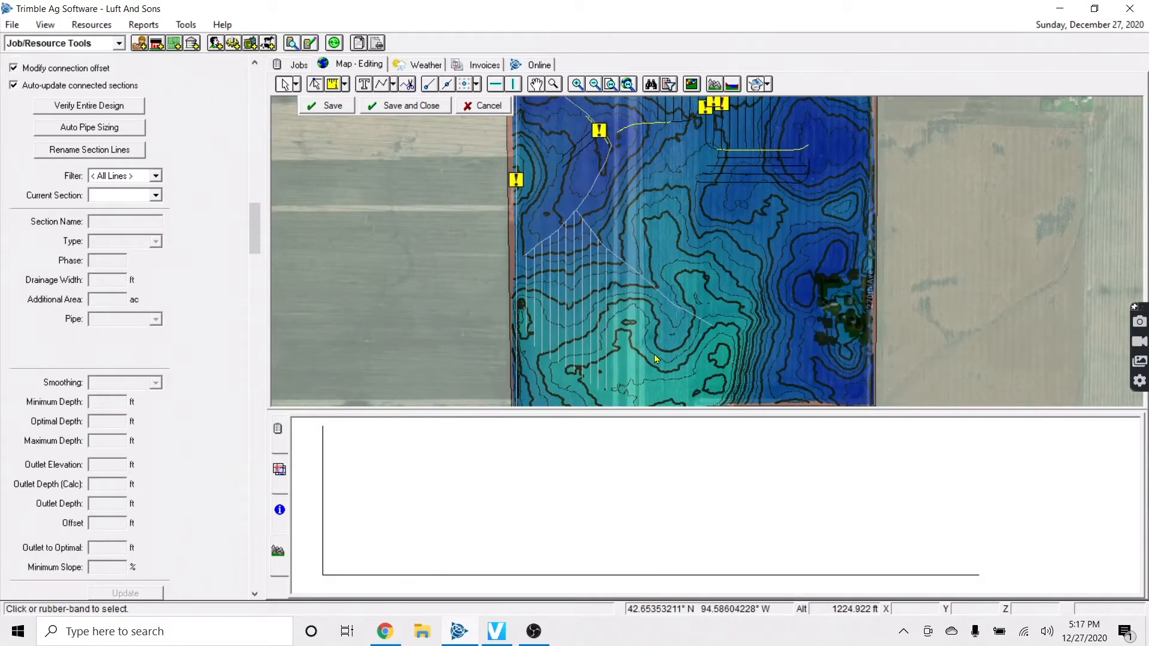
scroll(655, 354, up, 1)
scroll(655, 354, down, 1)
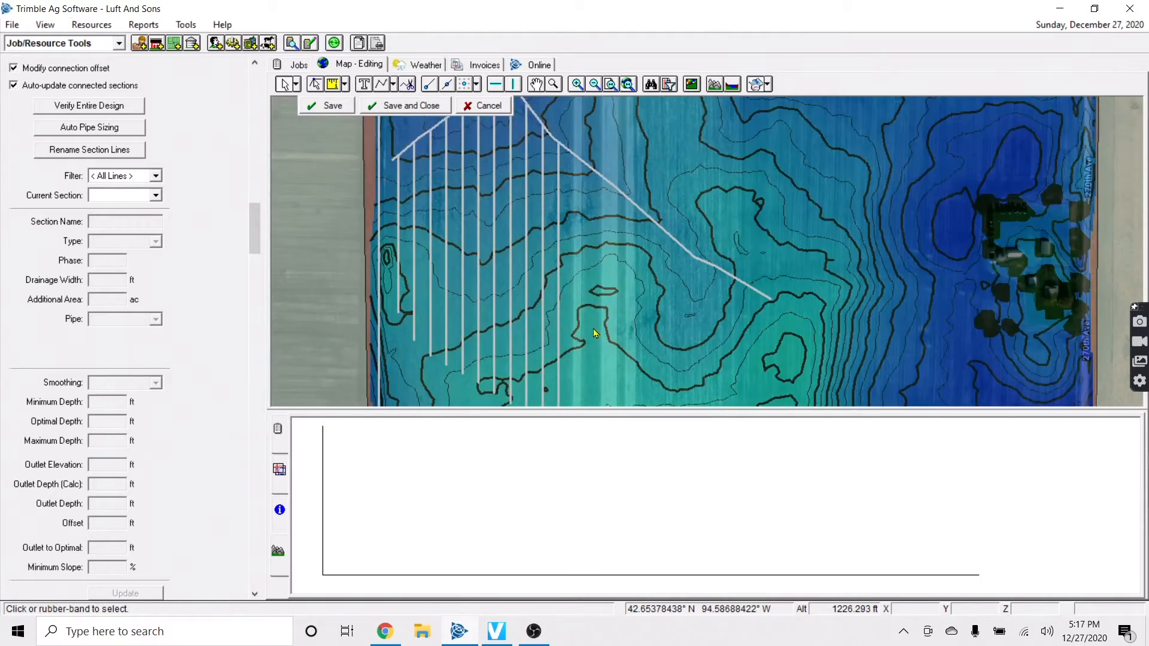
Add 60 ft offset laterals to the left from L39, then more from the newest lateral
click(560, 312)
right_click(560, 312)
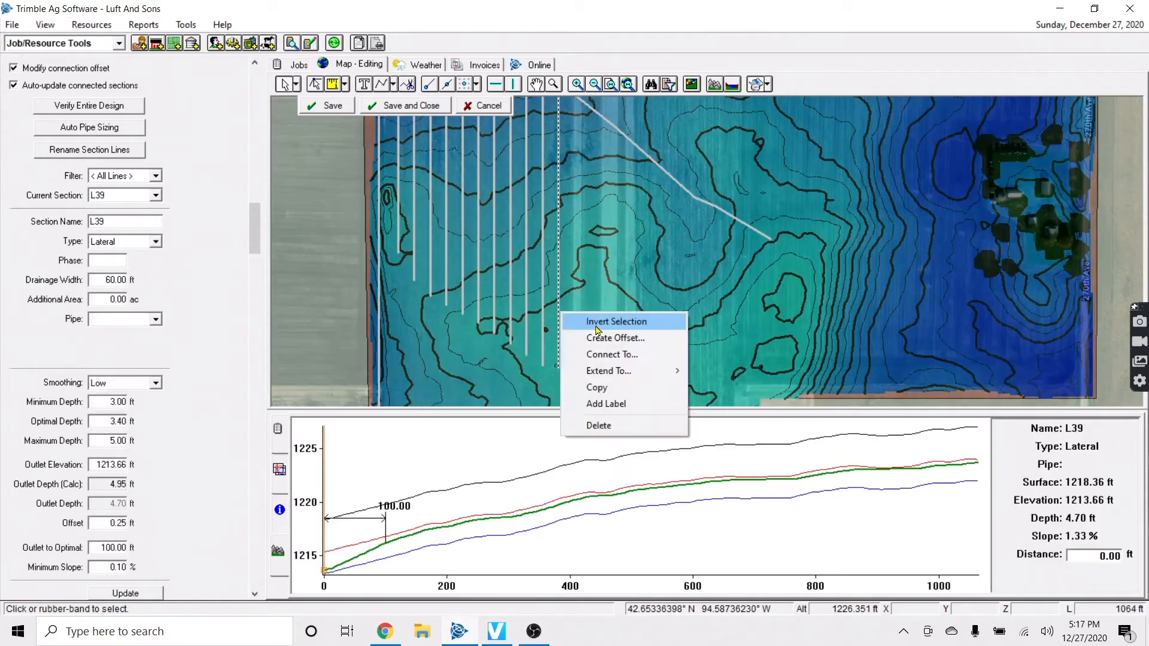
click(598, 338)
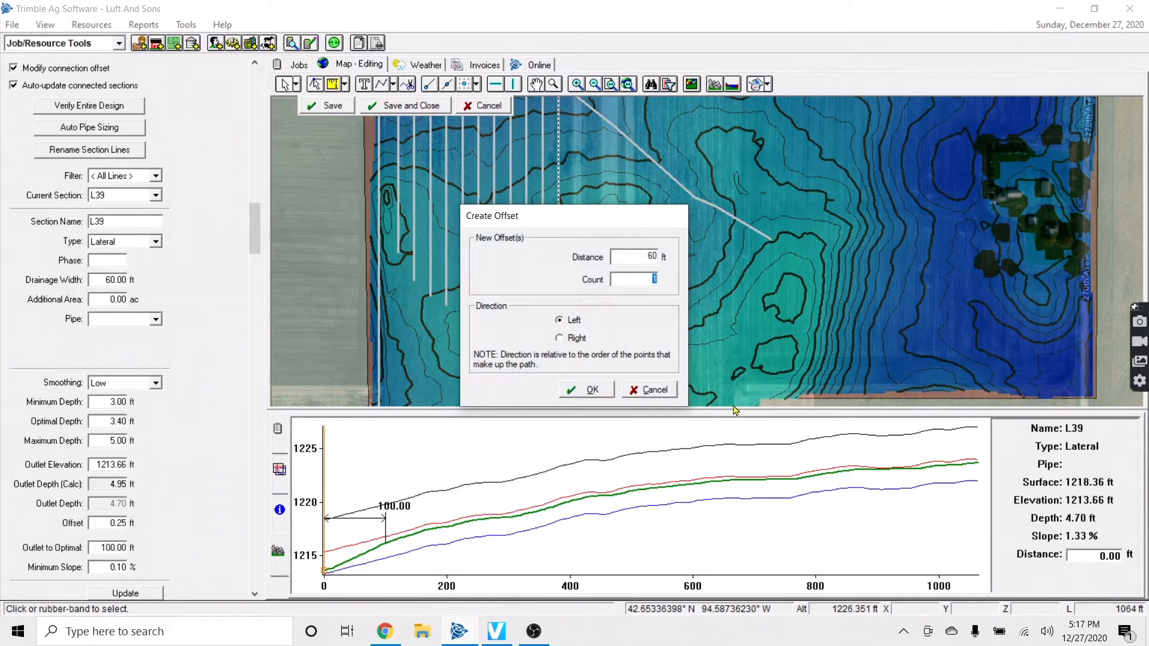
click(591, 389)
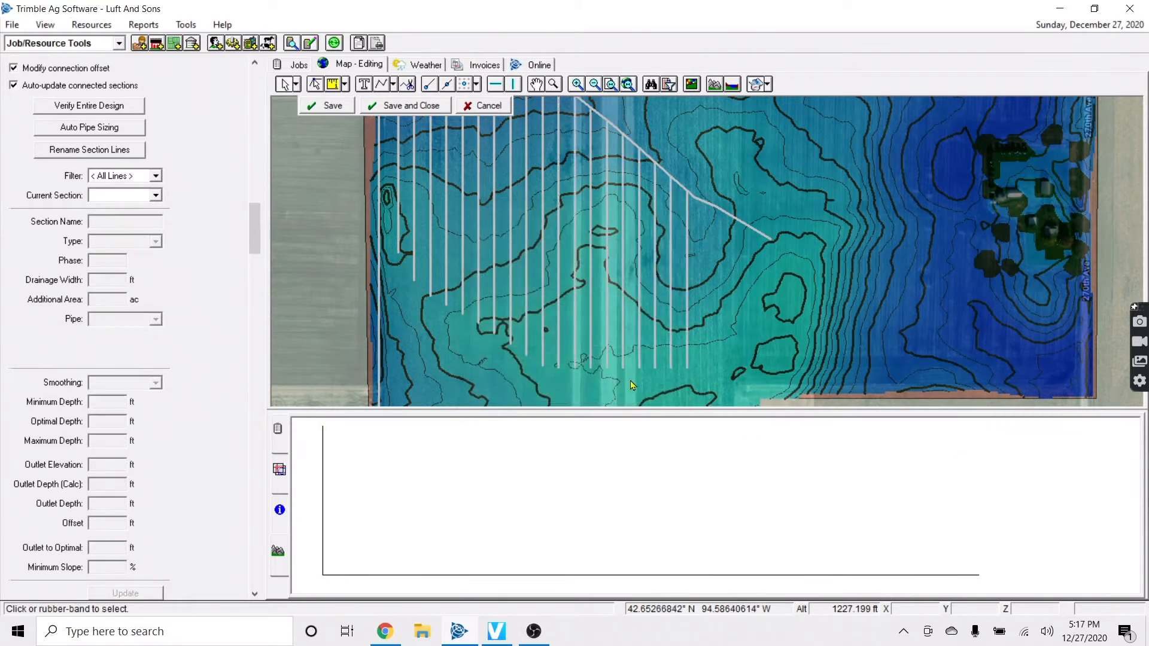
click(689, 327)
right_click(689, 327)
click(742, 348)
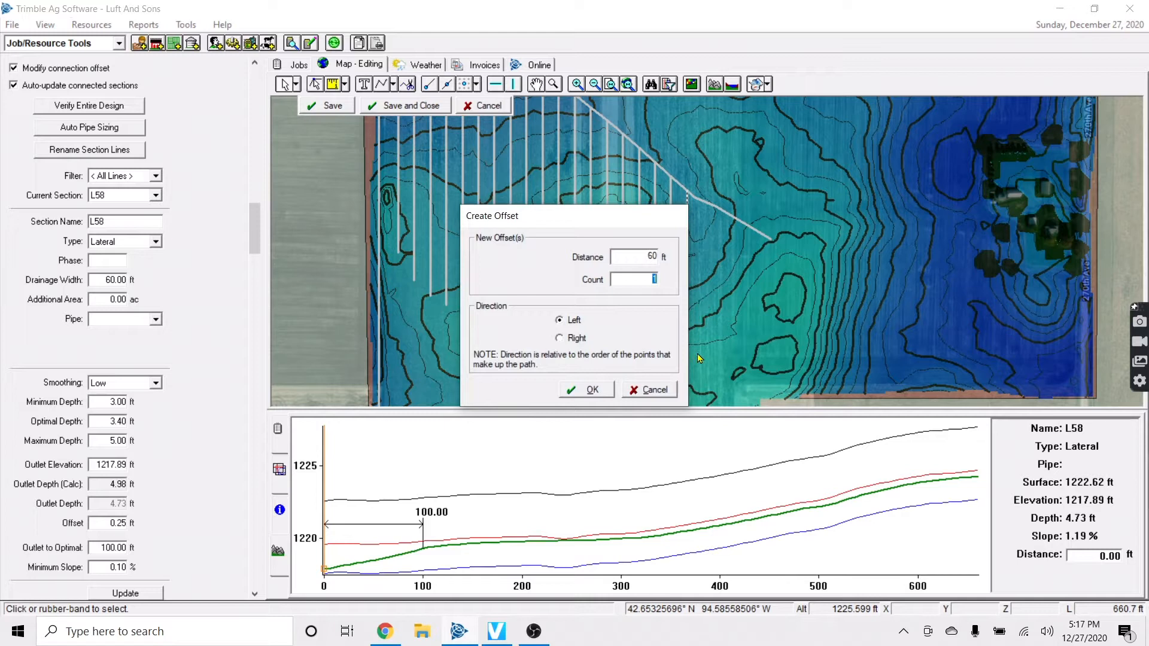
click(578, 394)
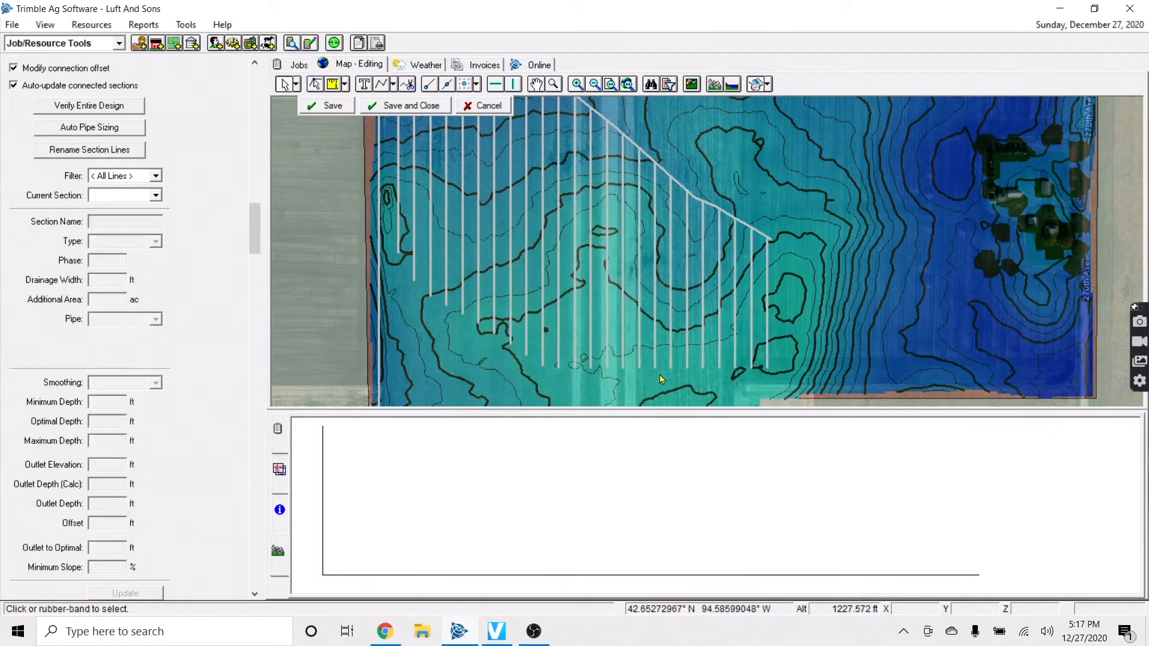
Check the depth profiles of the new laterals, including L53 and L55
scroll(679, 383, up, 1)
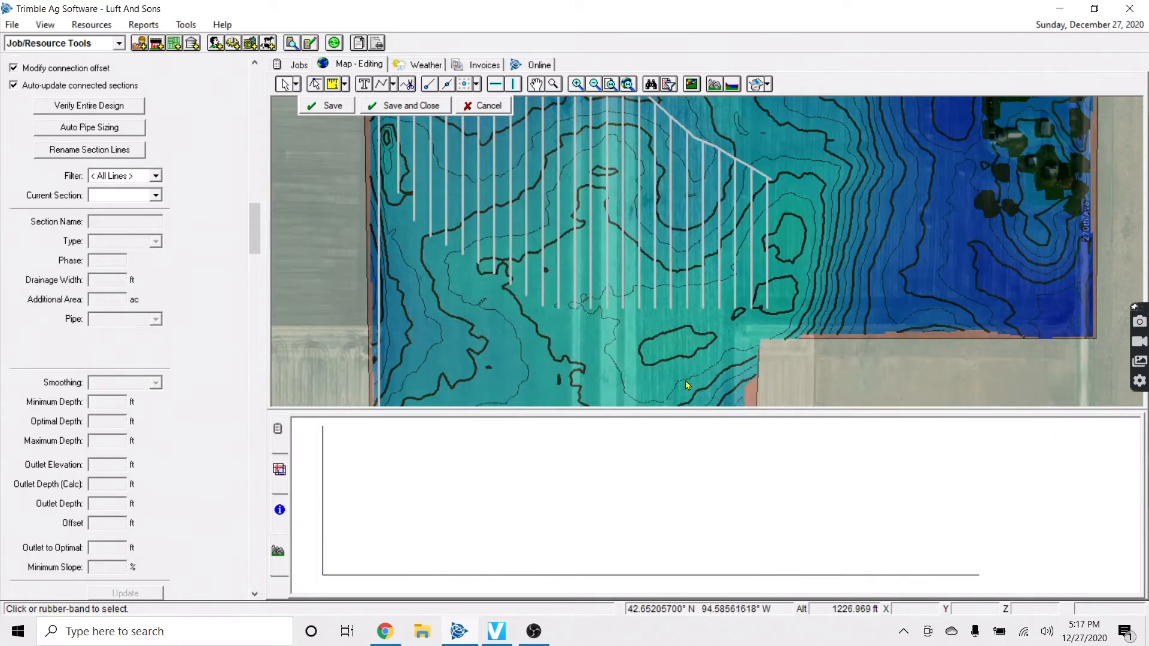
scroll(680, 383, down, 1)
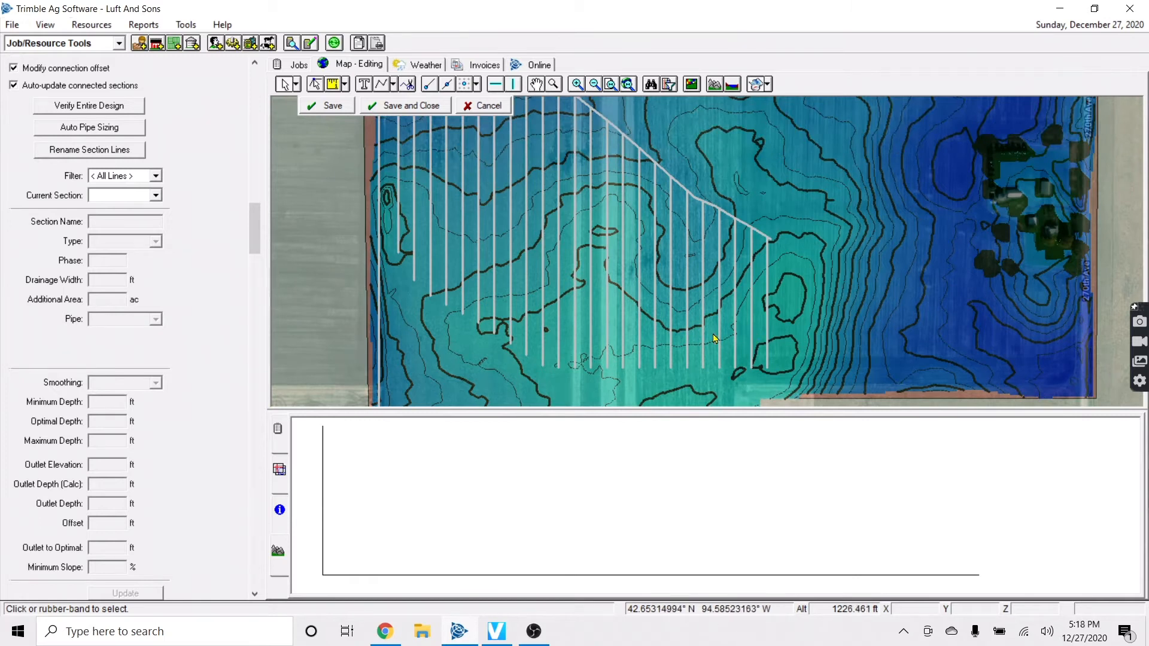
click(624, 354)
click(609, 355)
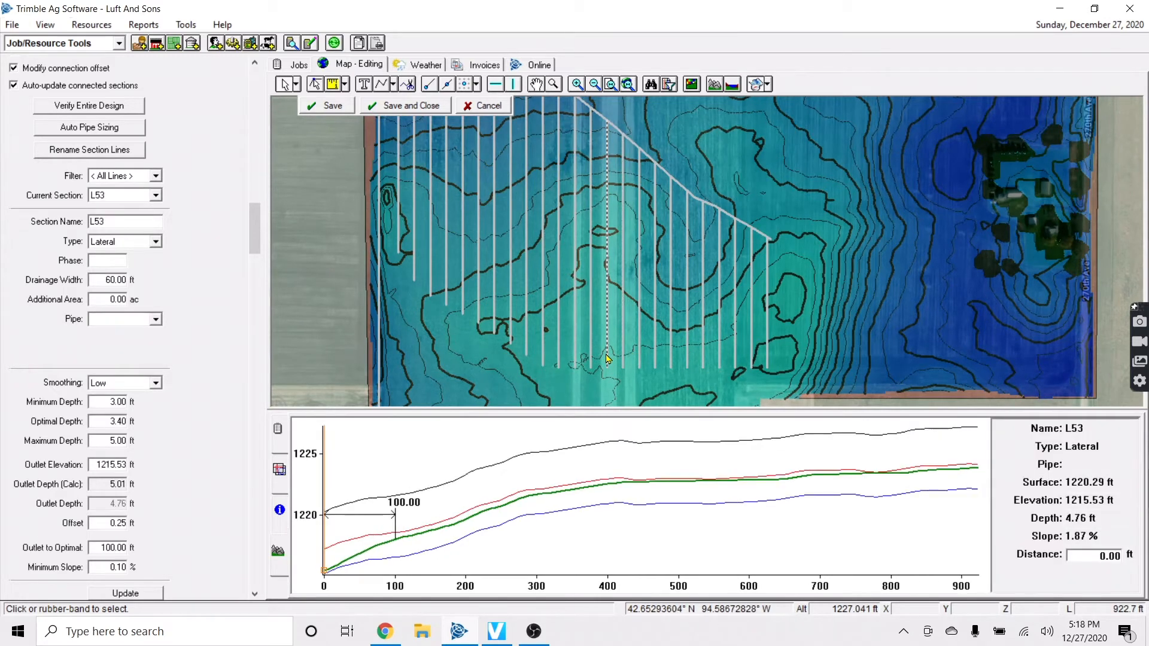
click(639, 354)
scroll(666, 335, down, 2)
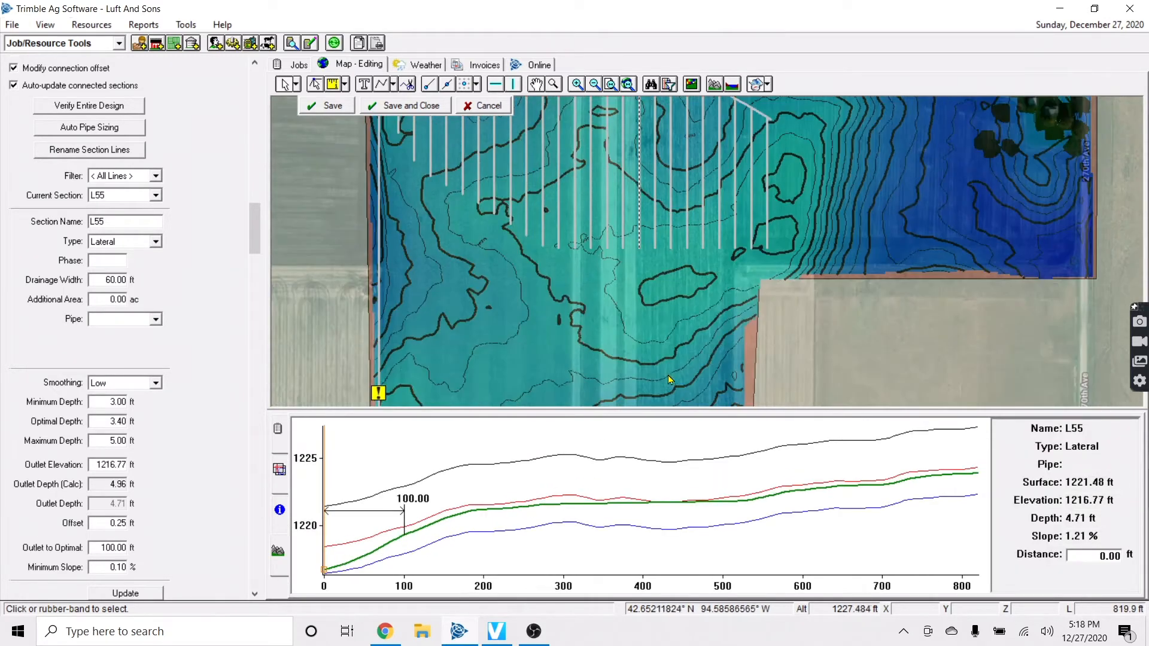
scroll(644, 288, up, 1)
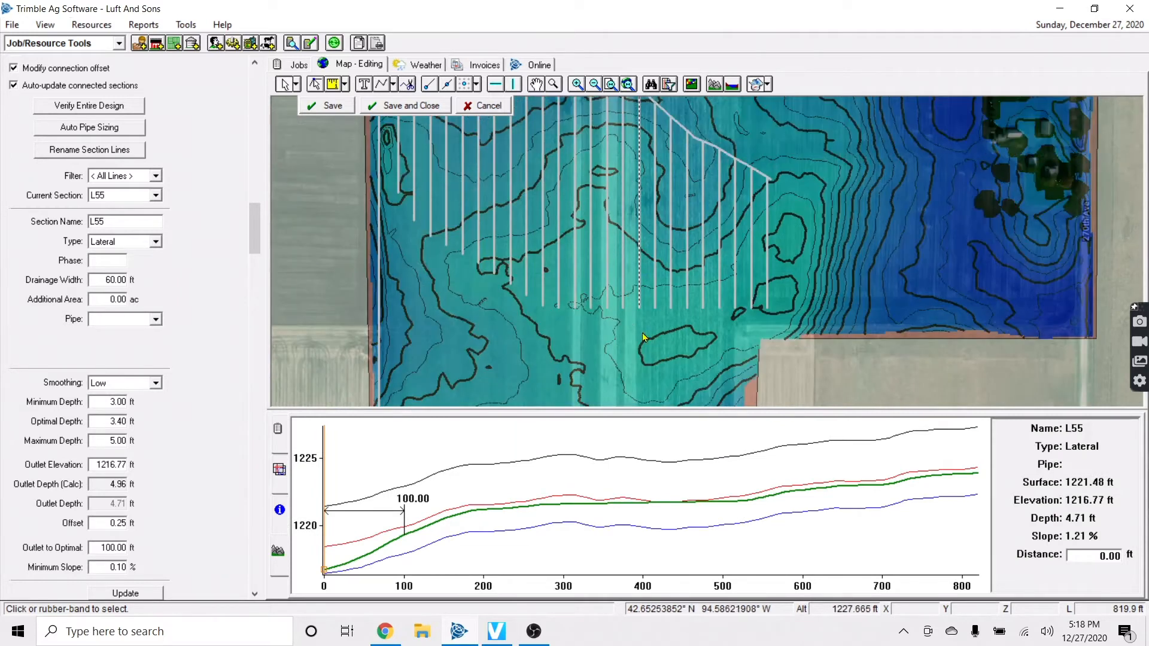
Start a temporary main line running just south of the laterals
click(393, 85)
click(408, 103)
click(595, 309)
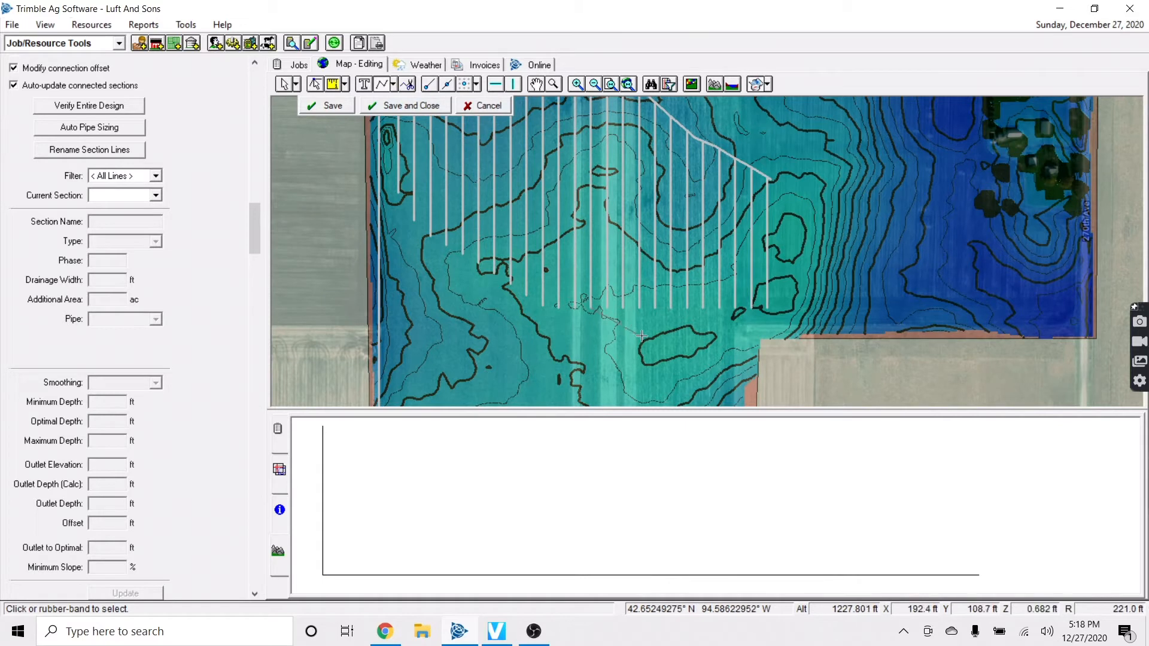
click(678, 340)
Finish the temporary Outlet main and select the twelve laterals above it
right_click(777, 293)
click(815, 301)
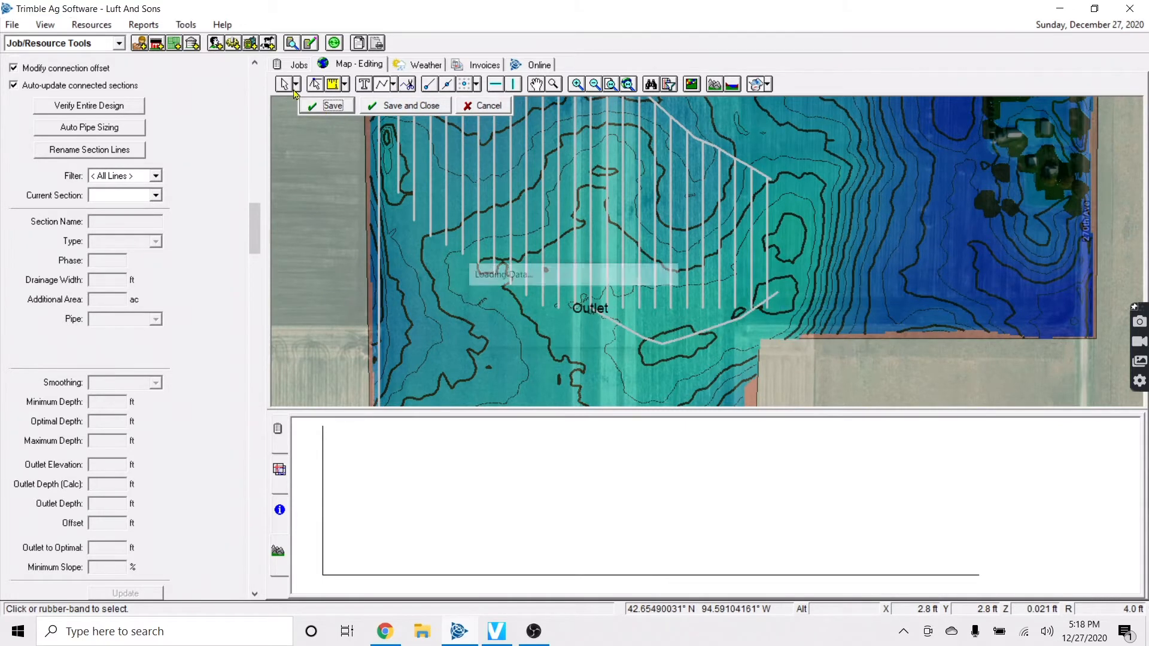
scroll(576, 142, up, 2)
drag(569, 150, 577, 142)
scroll(660, 312, down, 2)
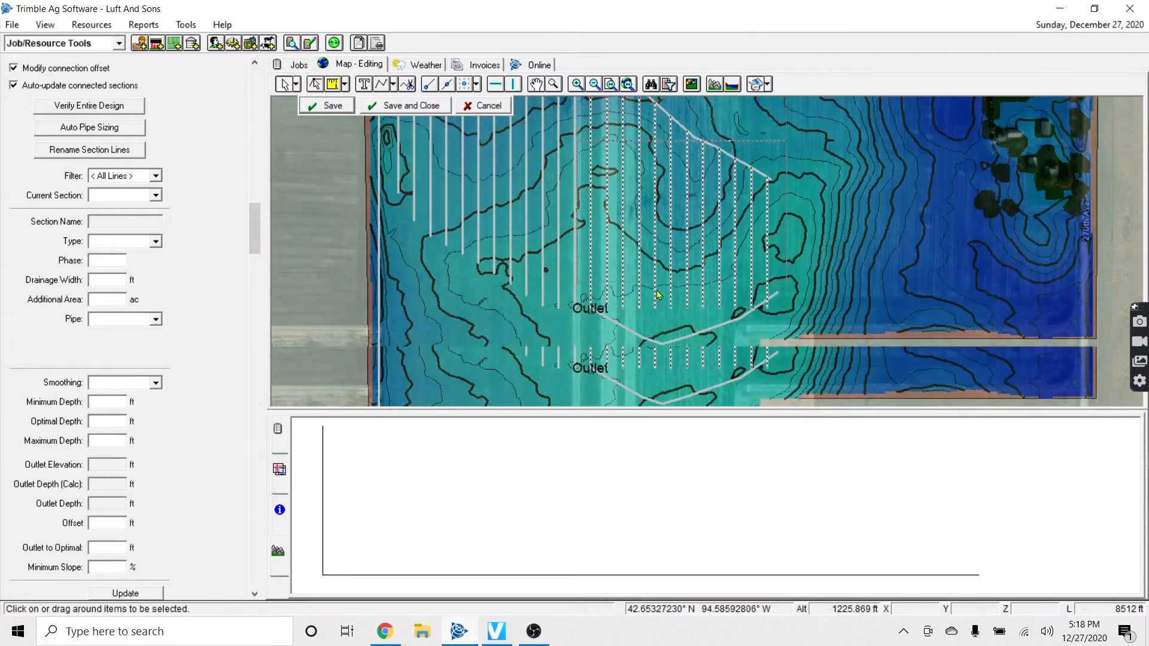
Extend the twelve laterals down to the Outlet line, then delete the temporary line
right_click(656, 263)
mouse_move(718, 304)
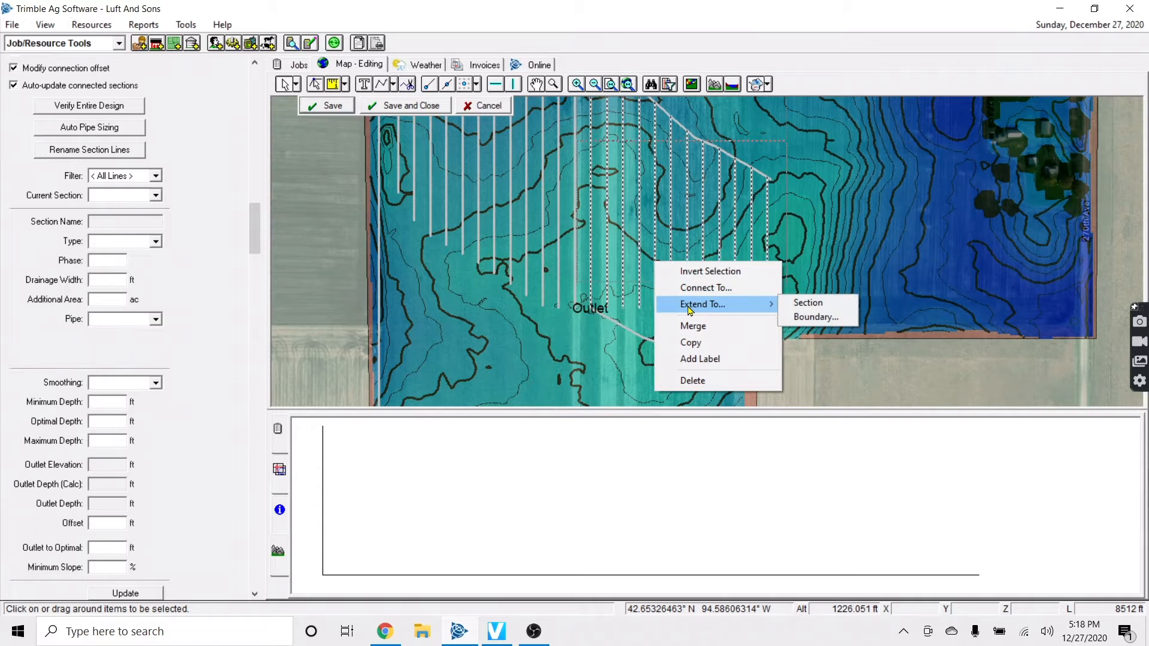
click(789, 310)
click(673, 366)
click(698, 345)
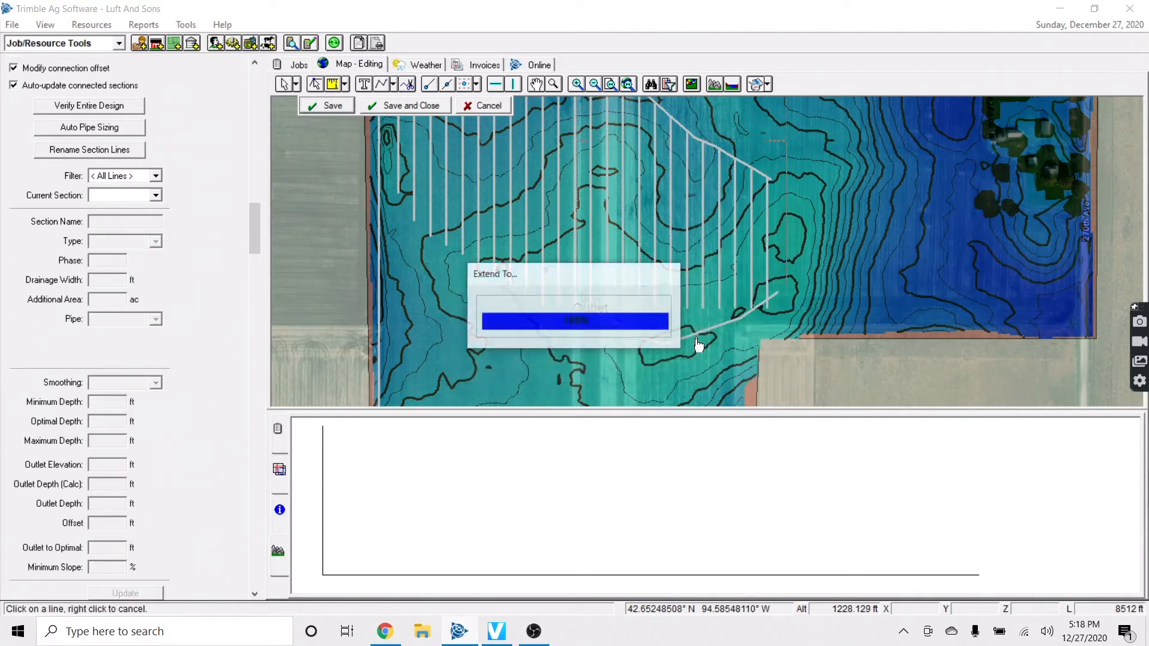
click(663, 347)
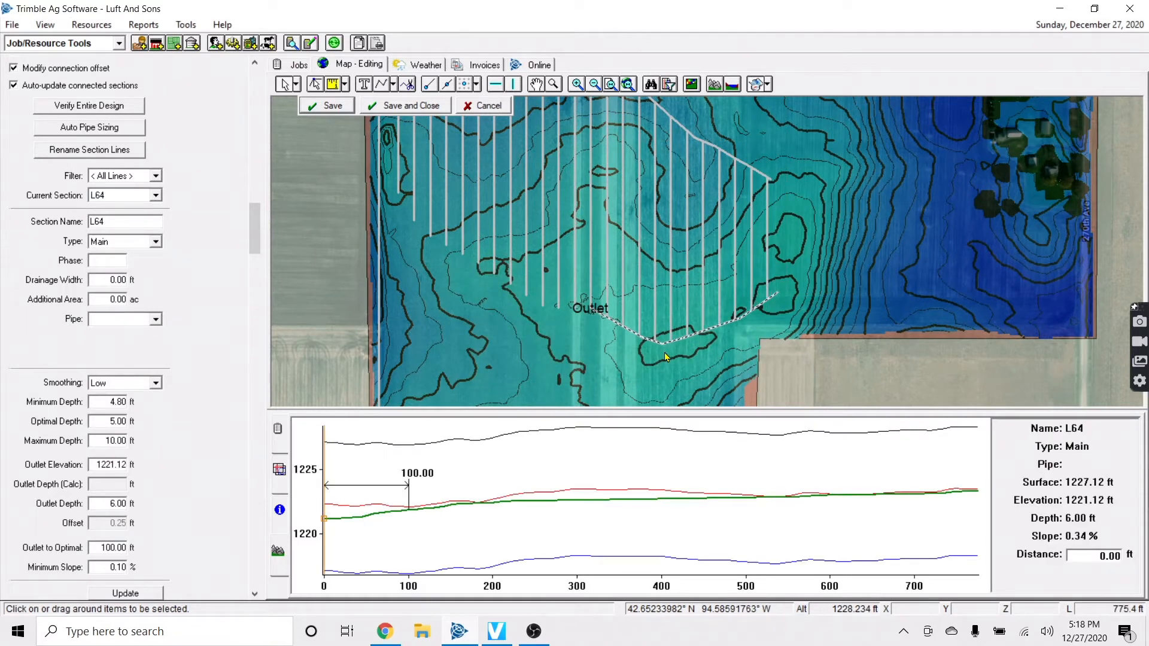
key(Delete)
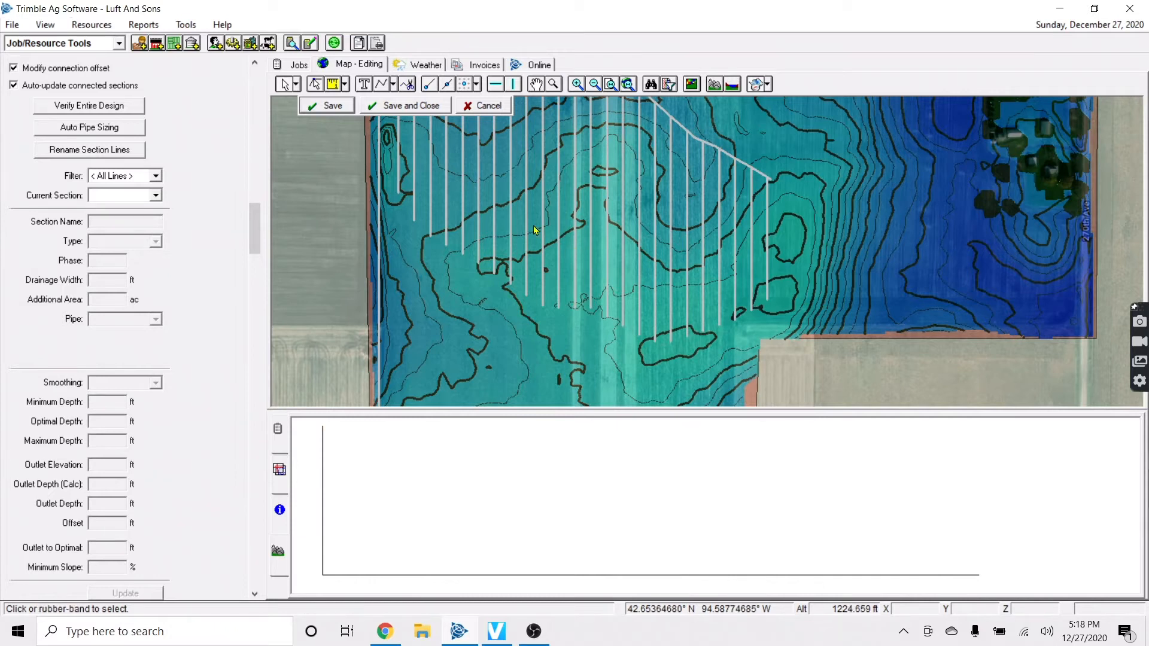
Assign 4" tile to the selected drainage lines and save the section changes
scroll(497, 237, down, 2)
click(340, 109)
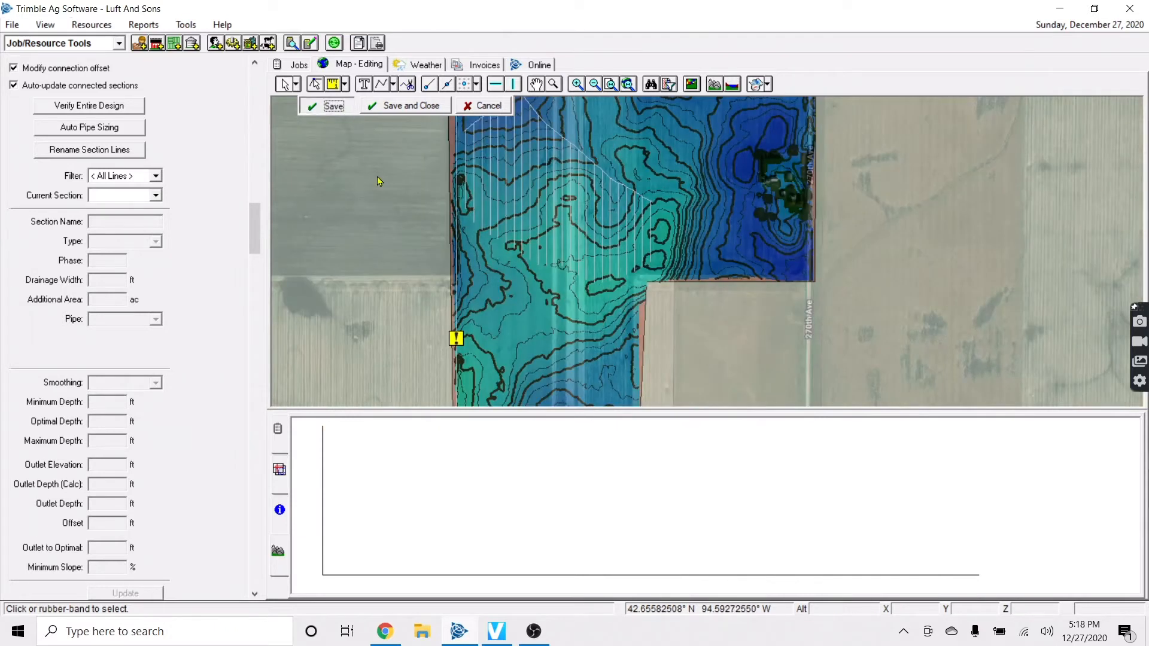
key(Up)
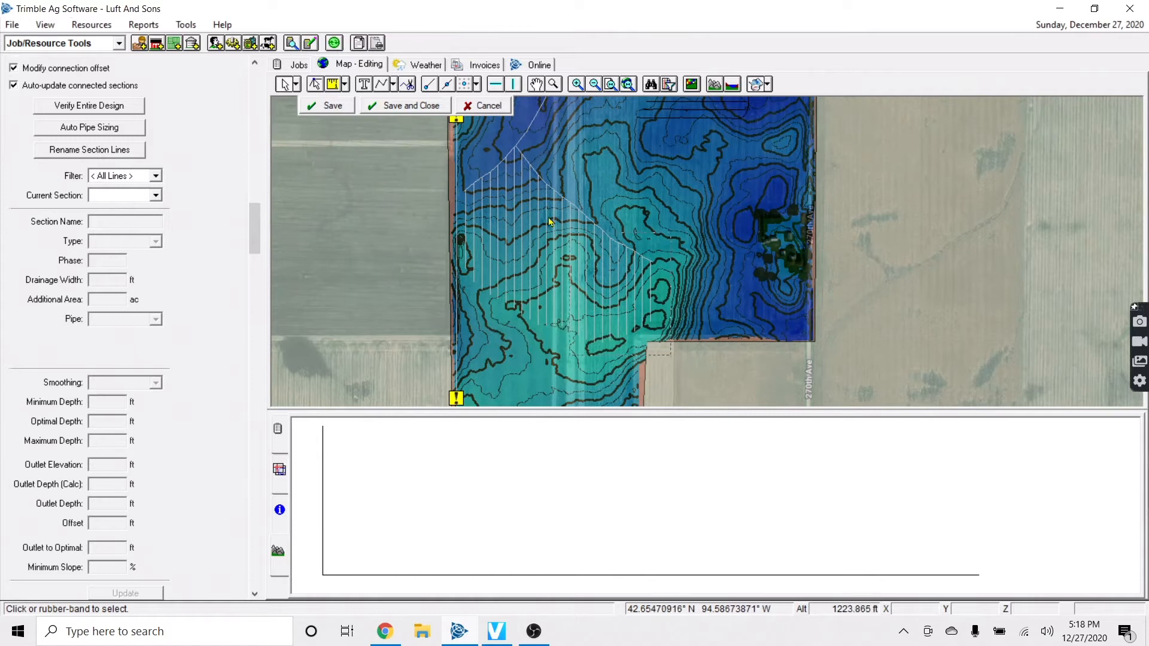
drag(444, 145, 444, 144)
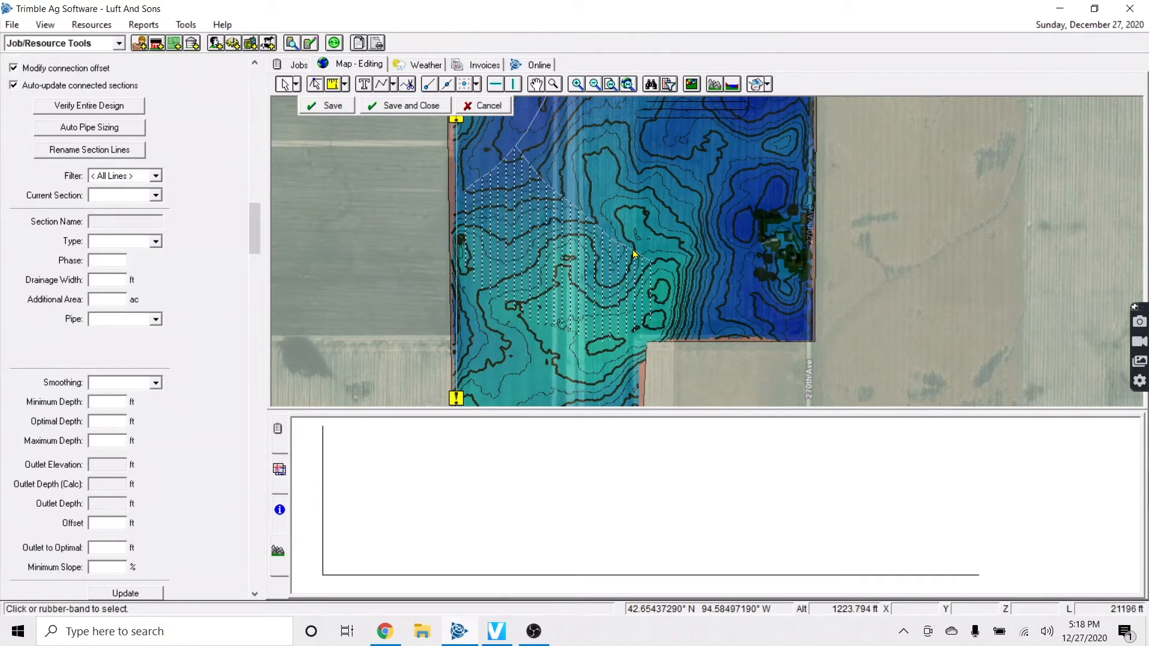
click(134, 320)
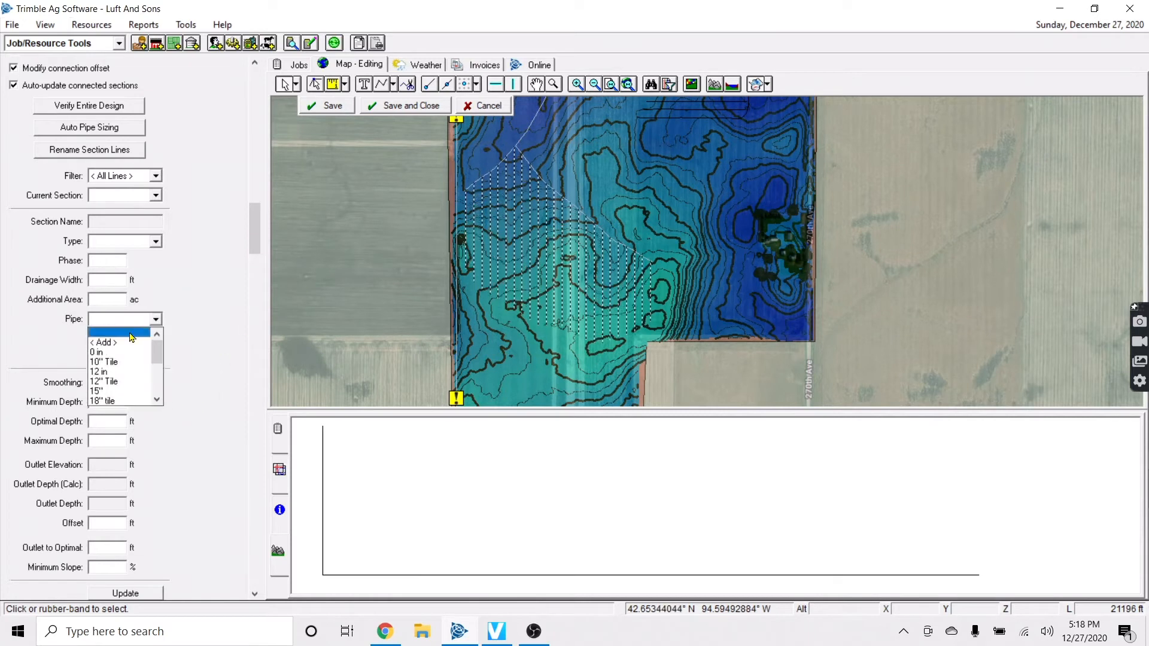
scroll(113, 394, down, 1)
click(114, 397)
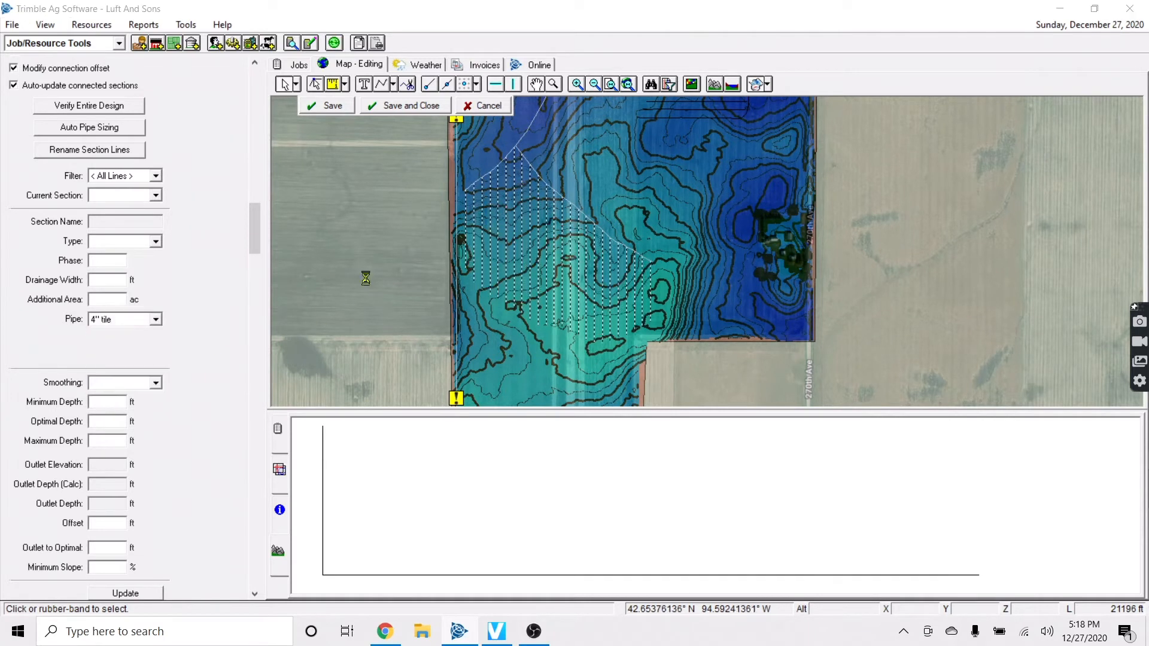
click(579, 349)
click(608, 362)
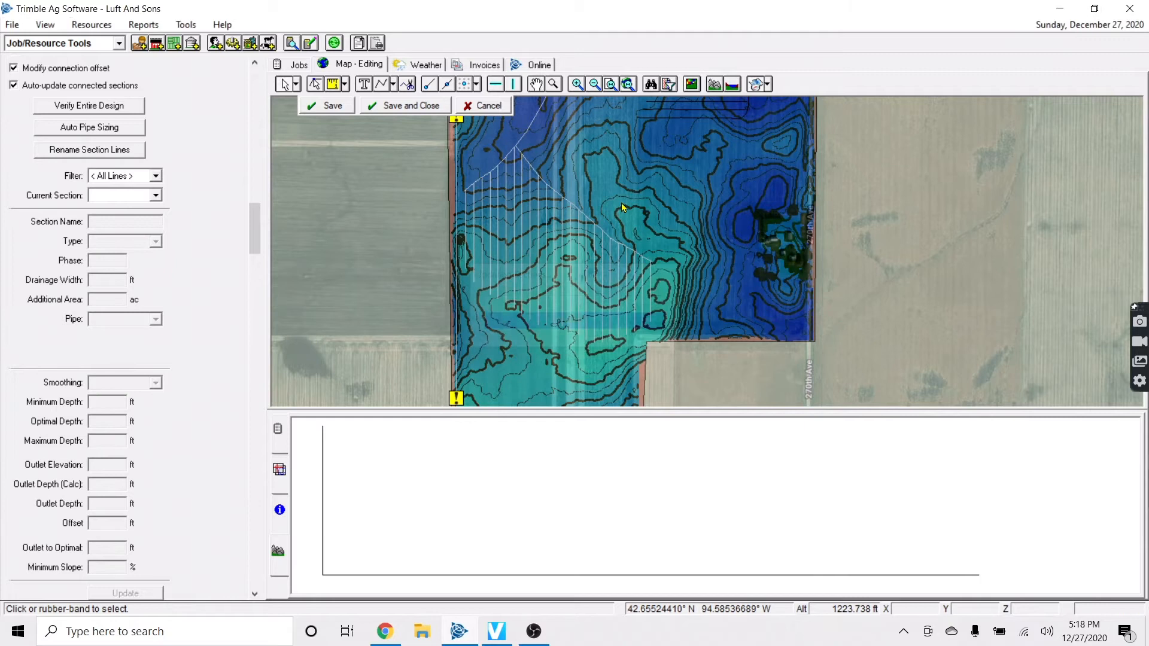
Show the pipe length legend, then give the new laterals 4 in pipe and save
click(281, 471)
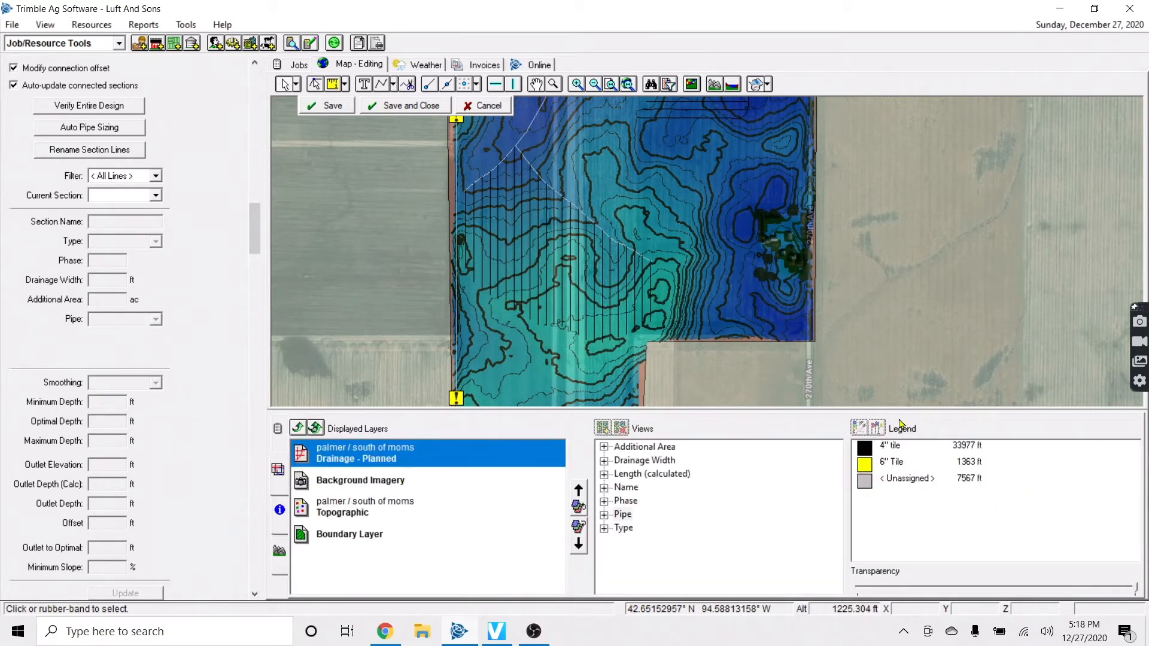
drag(410, 137, 653, 357)
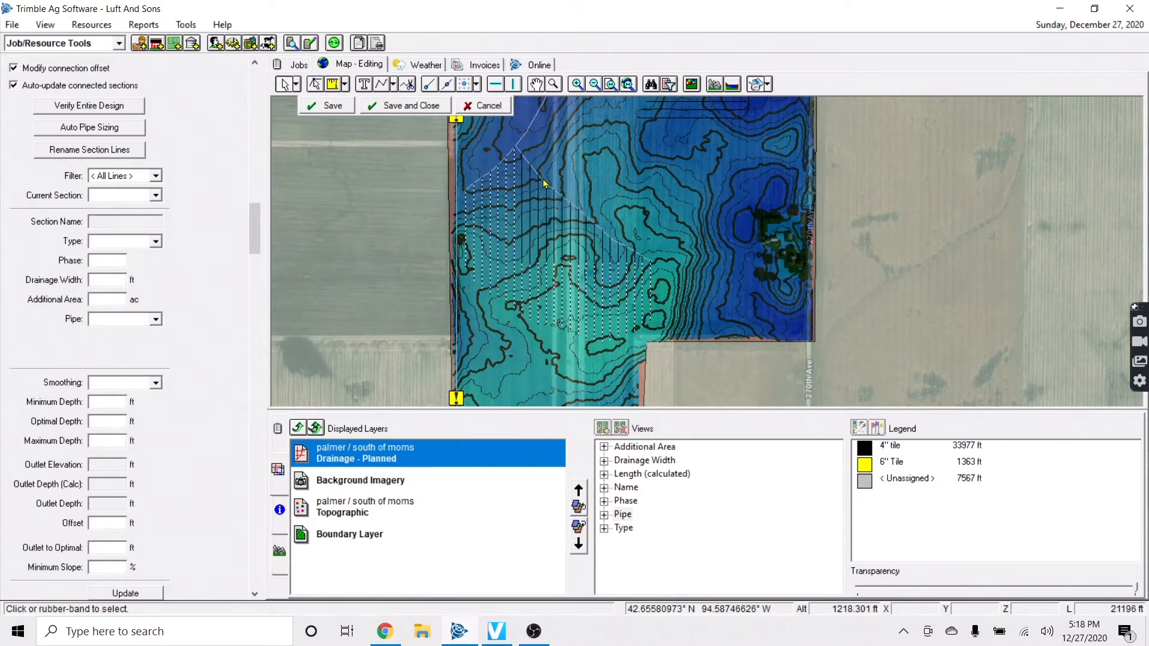
click(139, 320)
scroll(117, 383, down, 2)
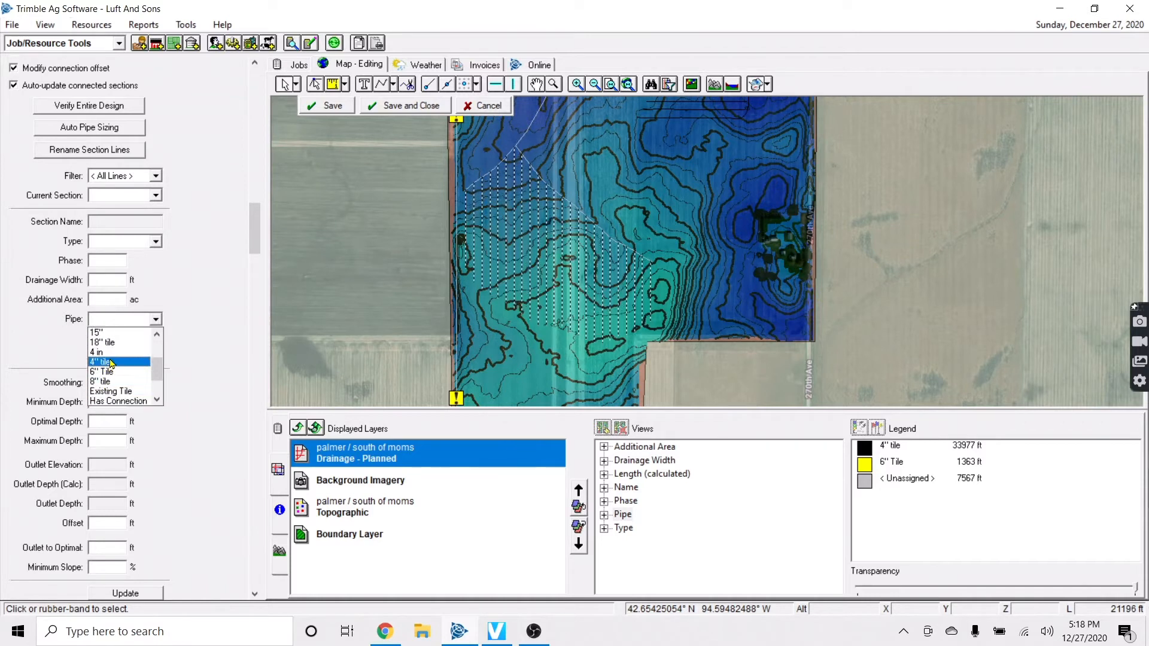
click(111, 352)
click(624, 345)
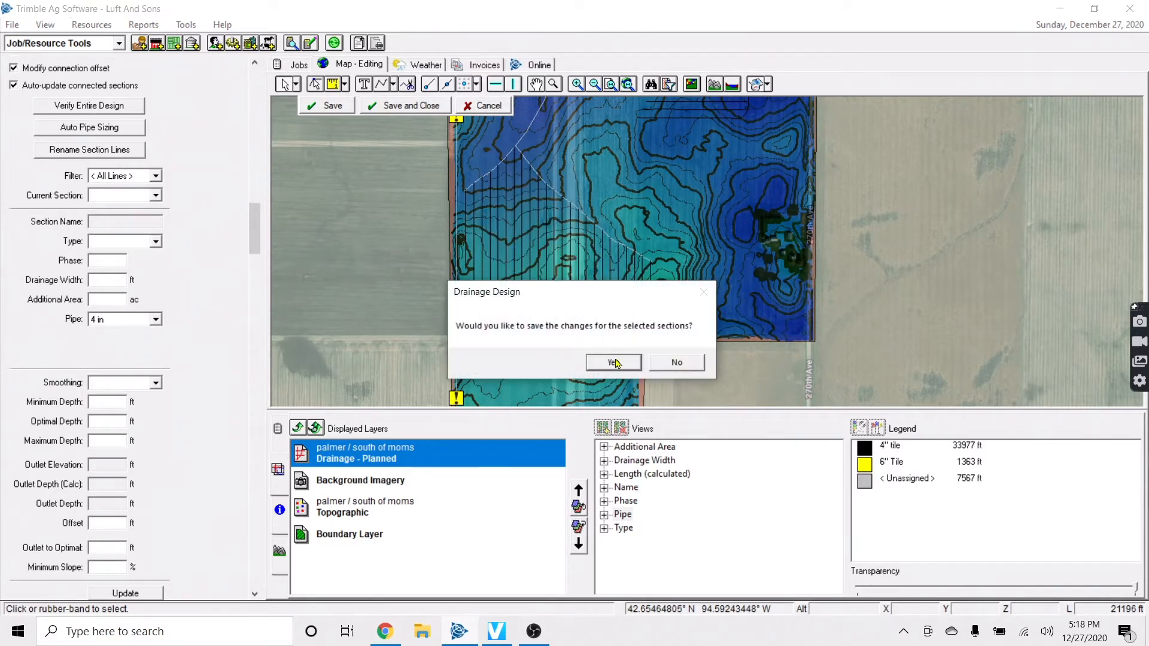
click(614, 362)
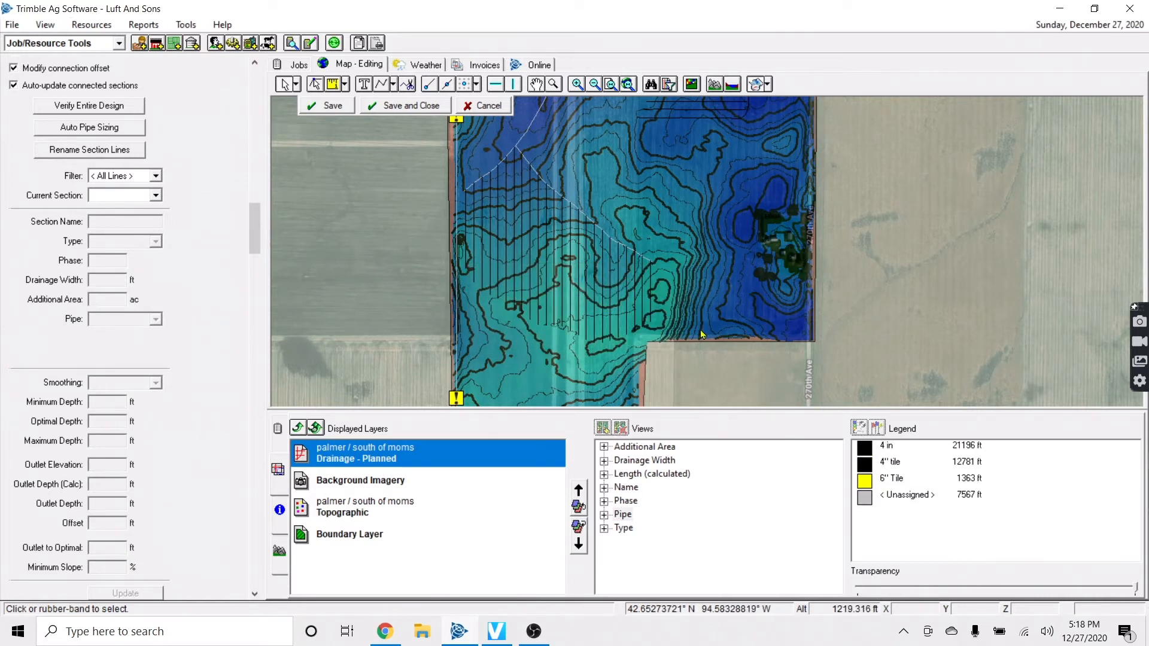
scroll(672, 278, up, 3)
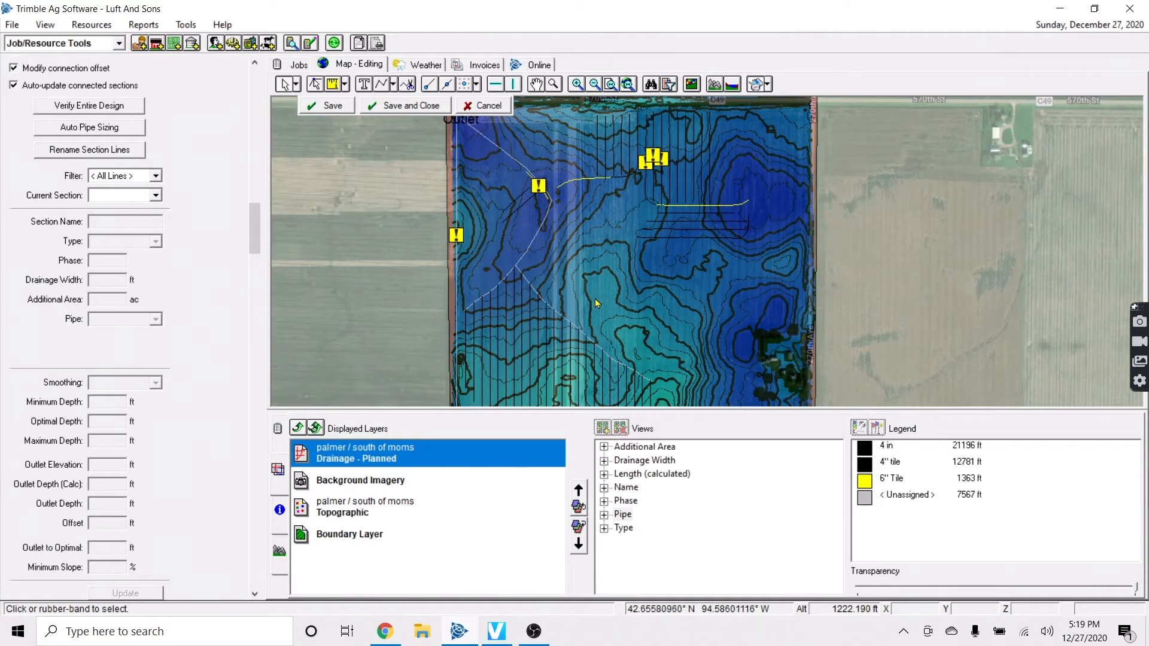
scroll(577, 310, up, 2)
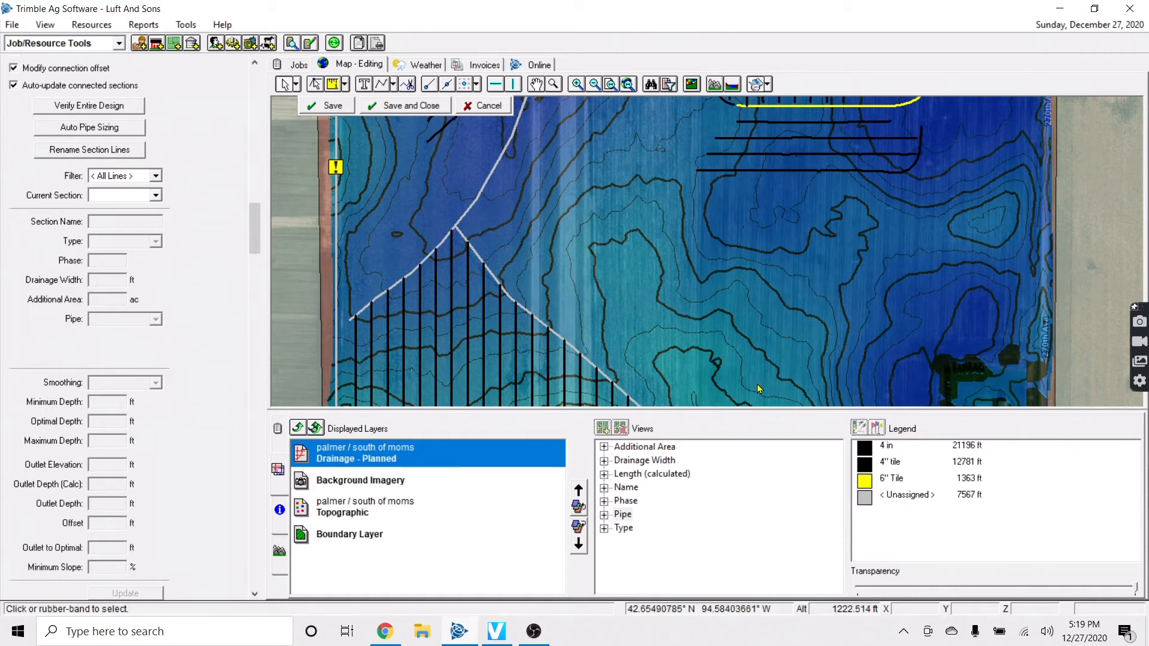
key(Up)
key(Up)
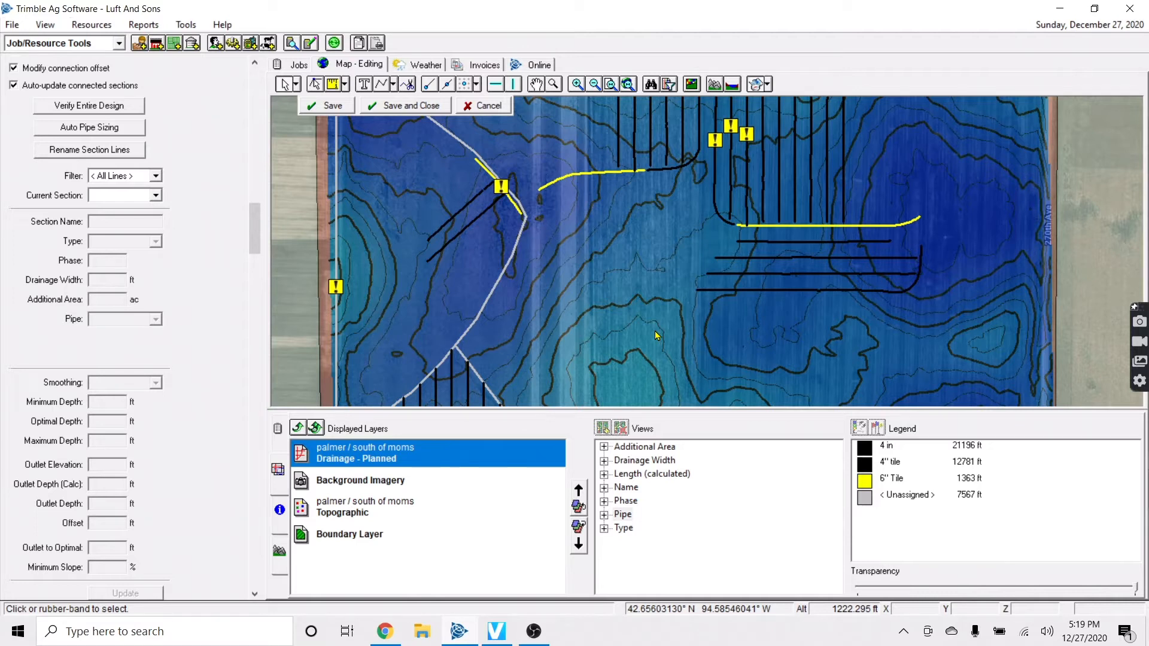
key(Down)
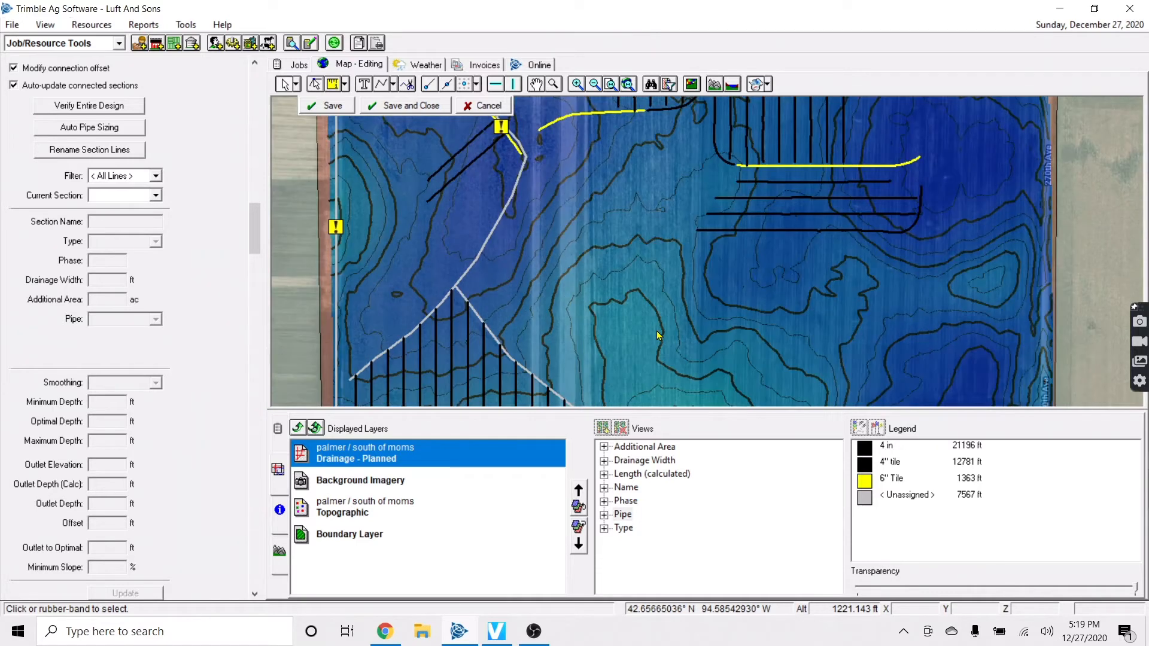
key(Up)
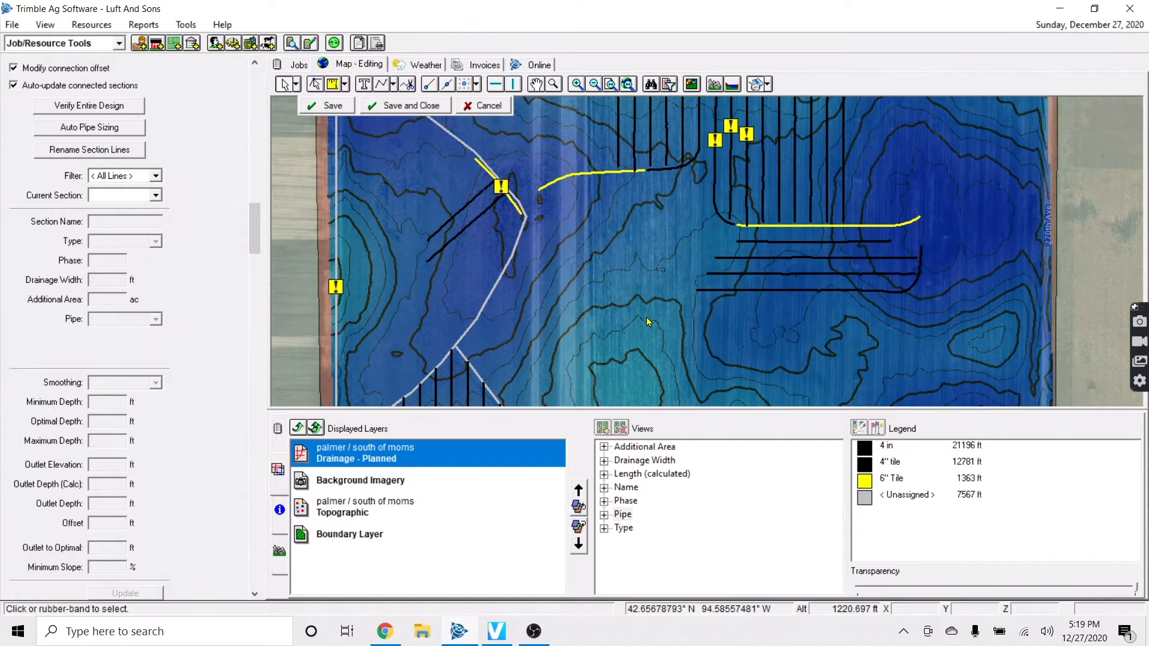
key(Down)
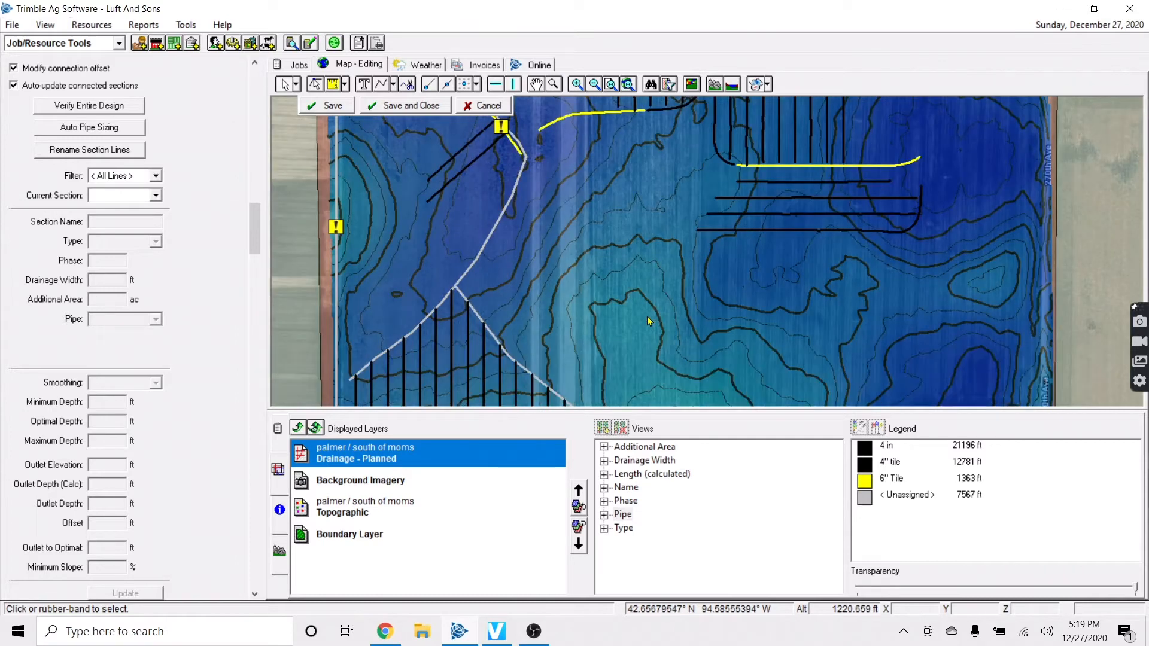
key(Up)
key(Down)
key(Left)
key(Up)
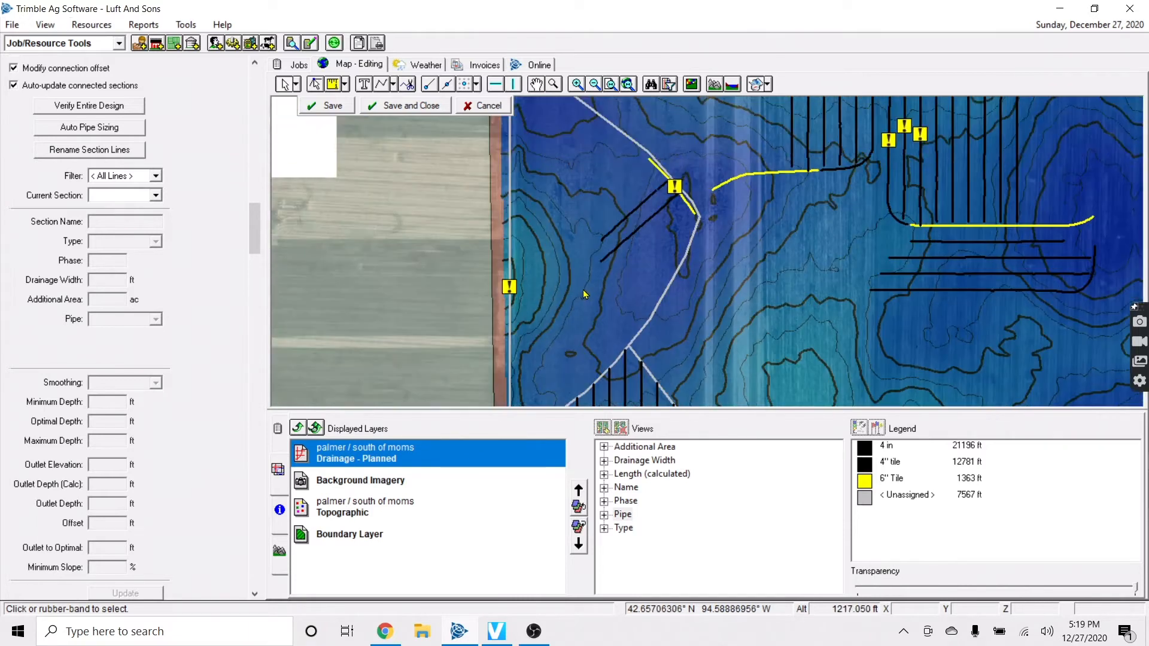
key(Down)
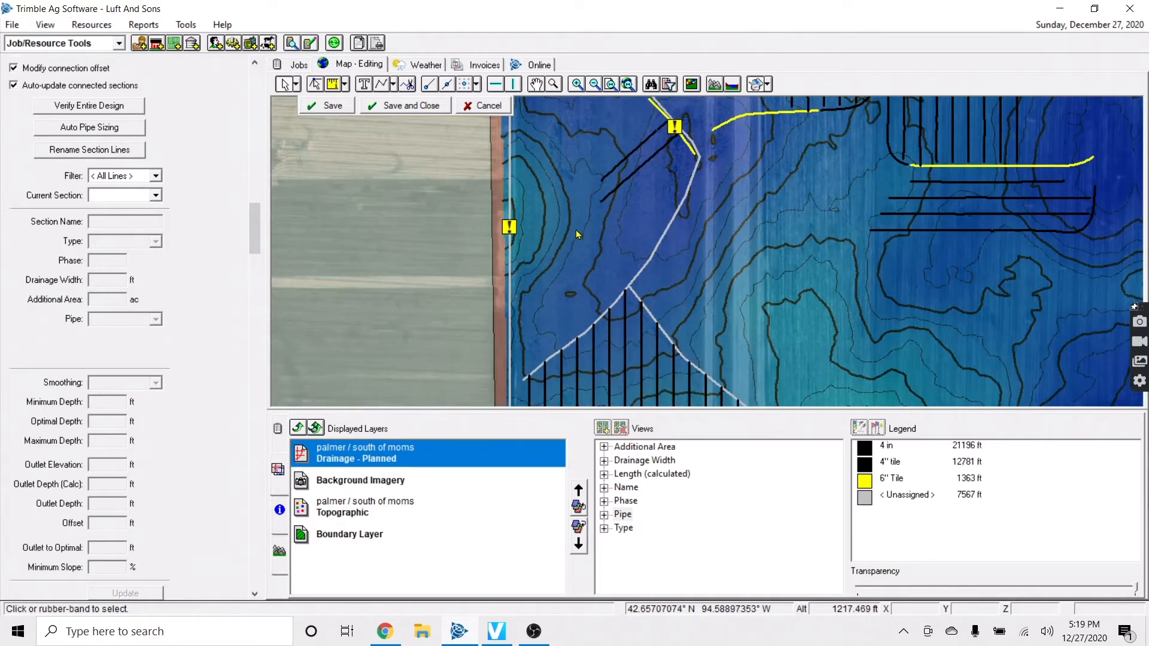
key(Up)
key(Up)
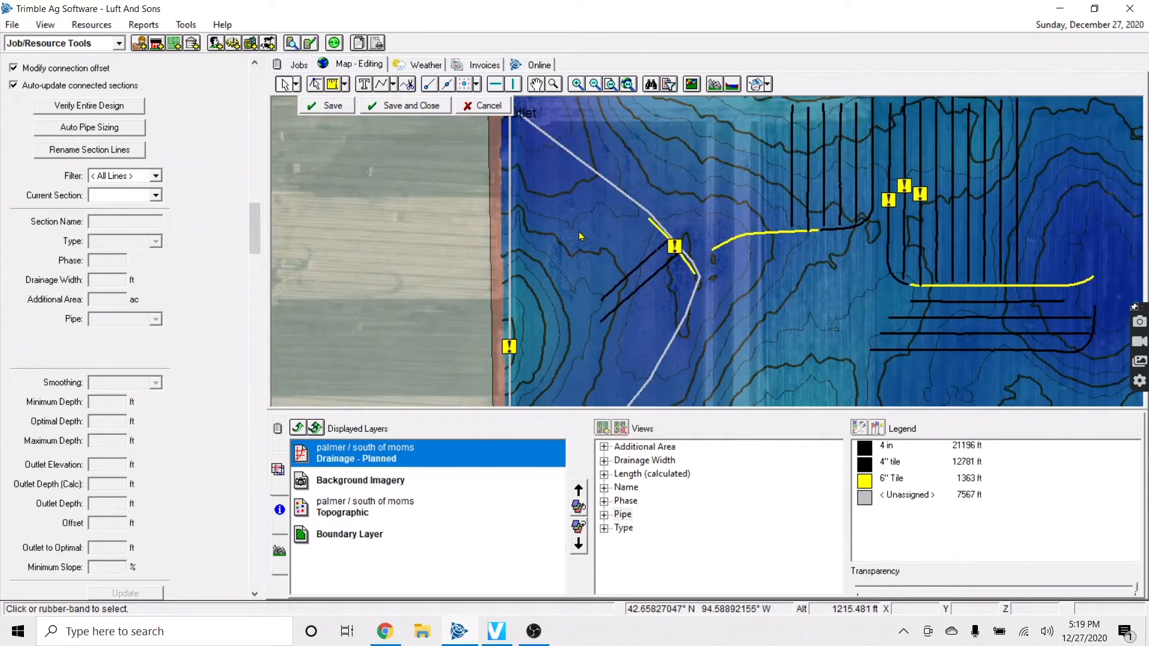
key(Right)
key(Up)
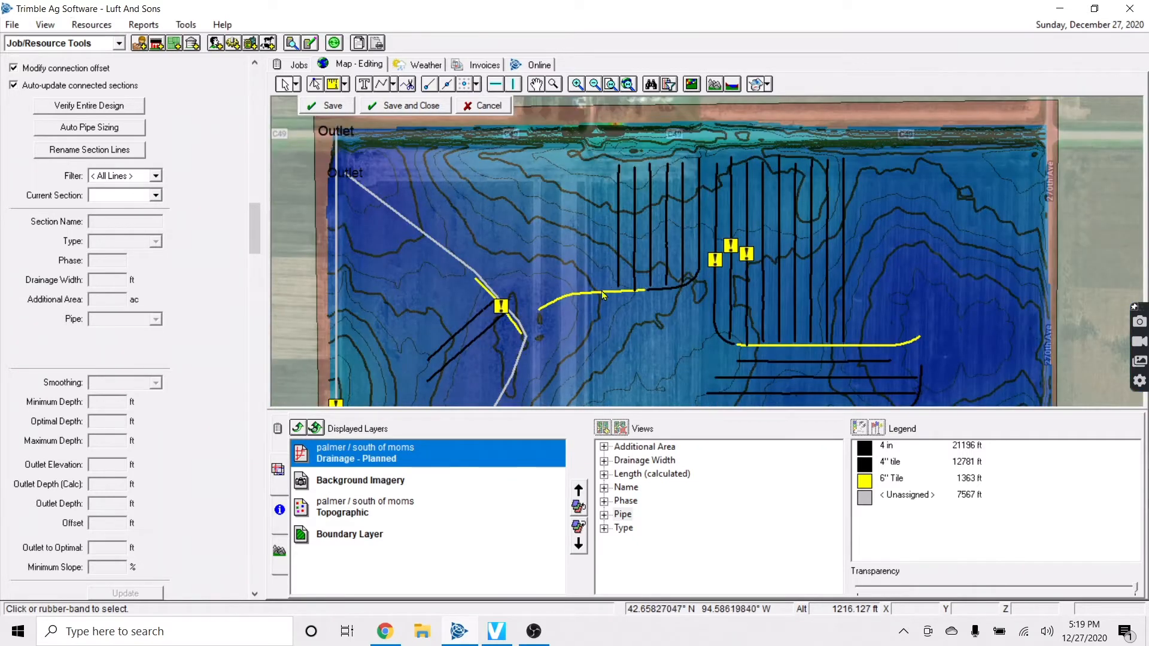
Create one offset lateral 60 ft left of lateral L16
click(618, 266)
right_click(618, 268)
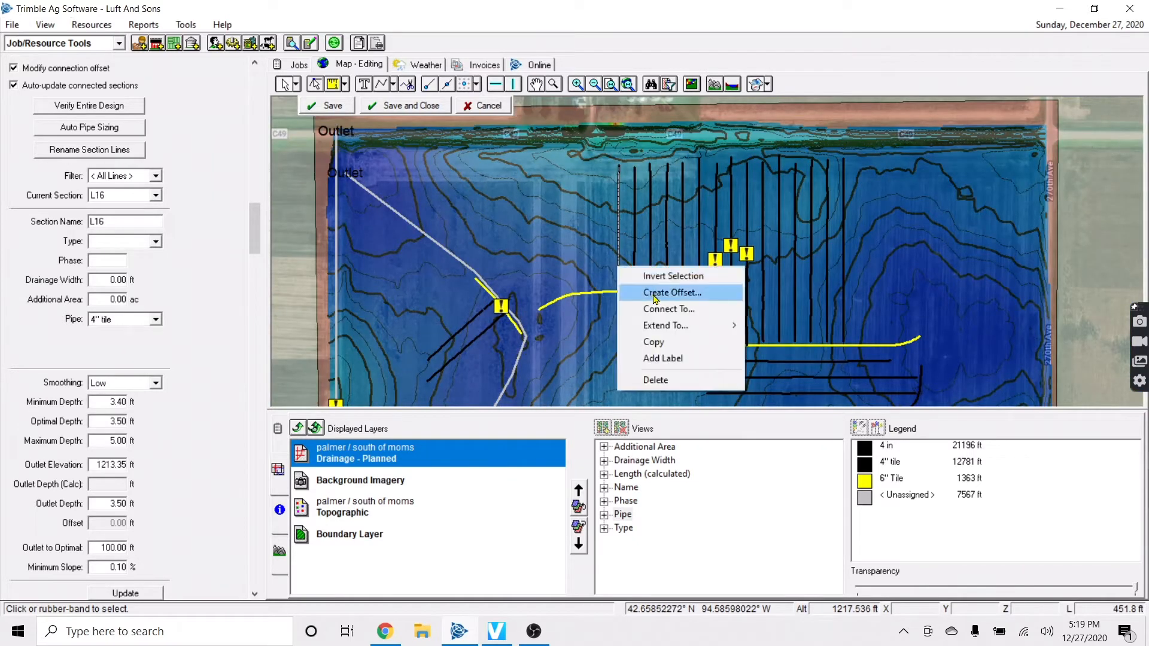
click(654, 293)
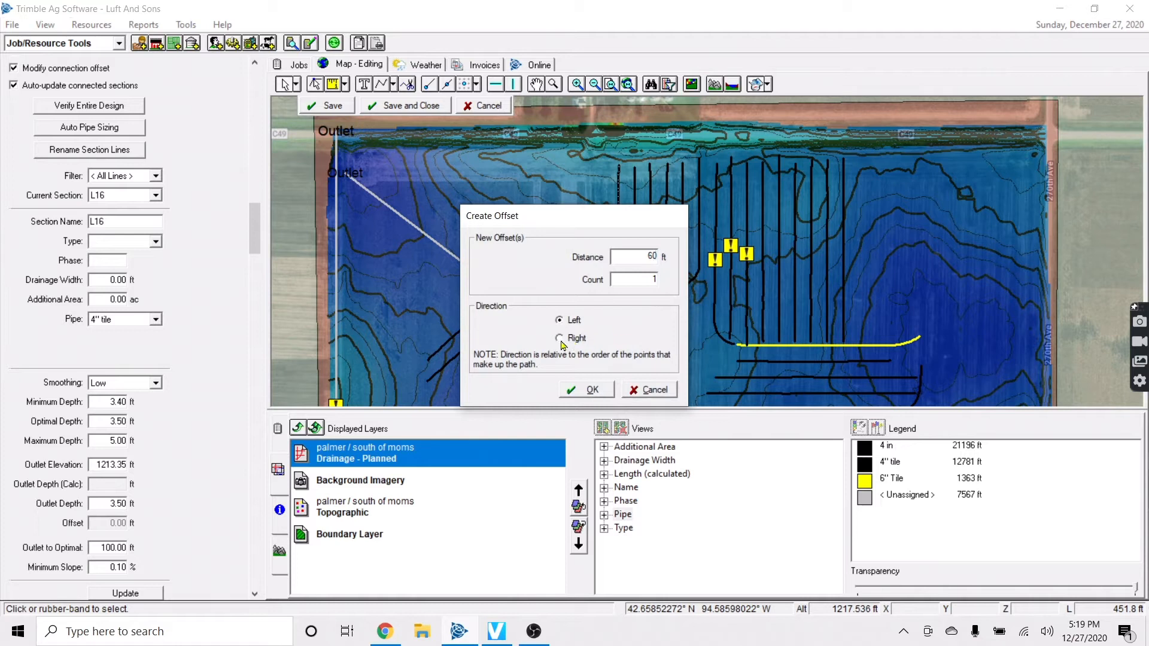
click(592, 391)
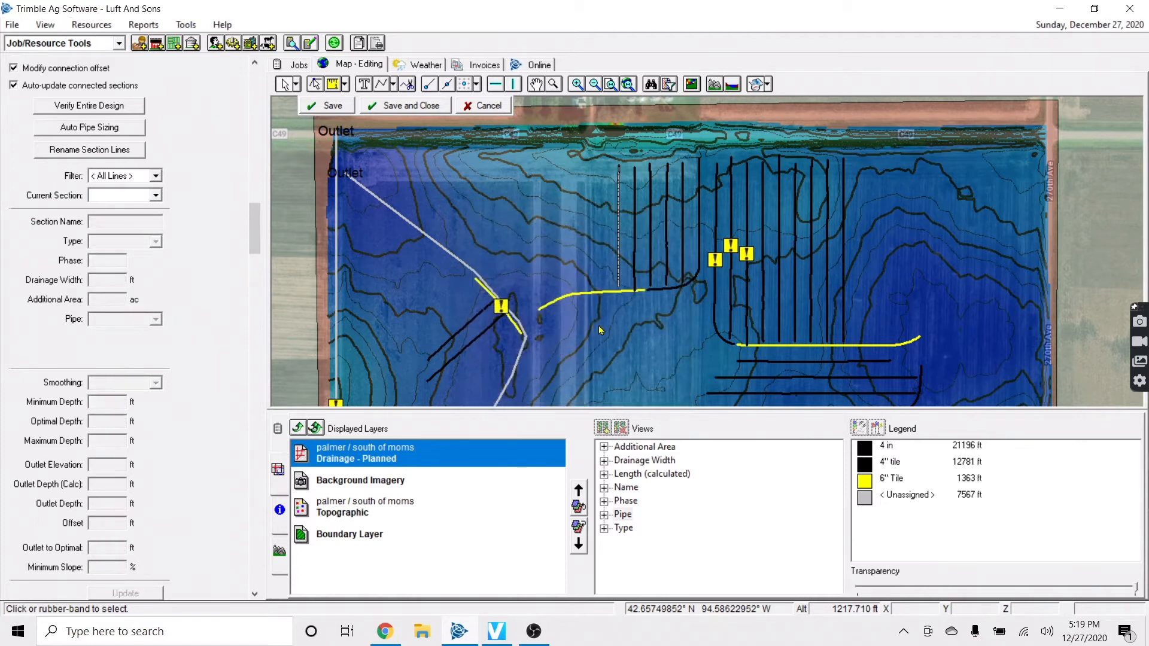
Set the new lateral L64's pipe to 4 in and save the change
click(145, 323)
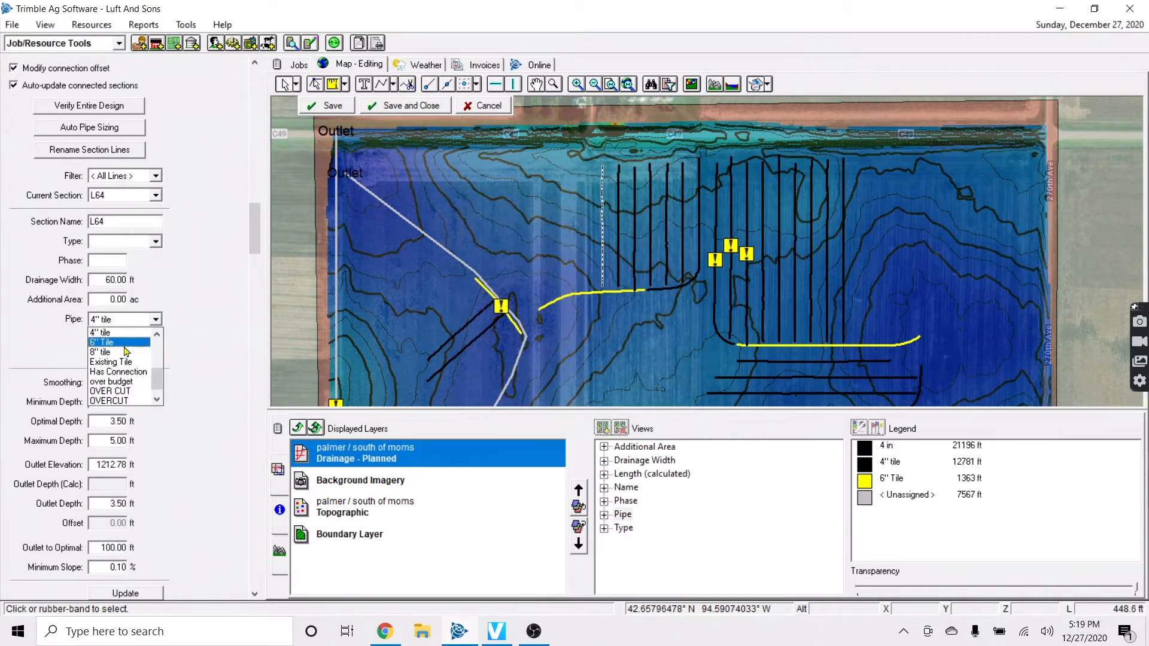
click(120, 353)
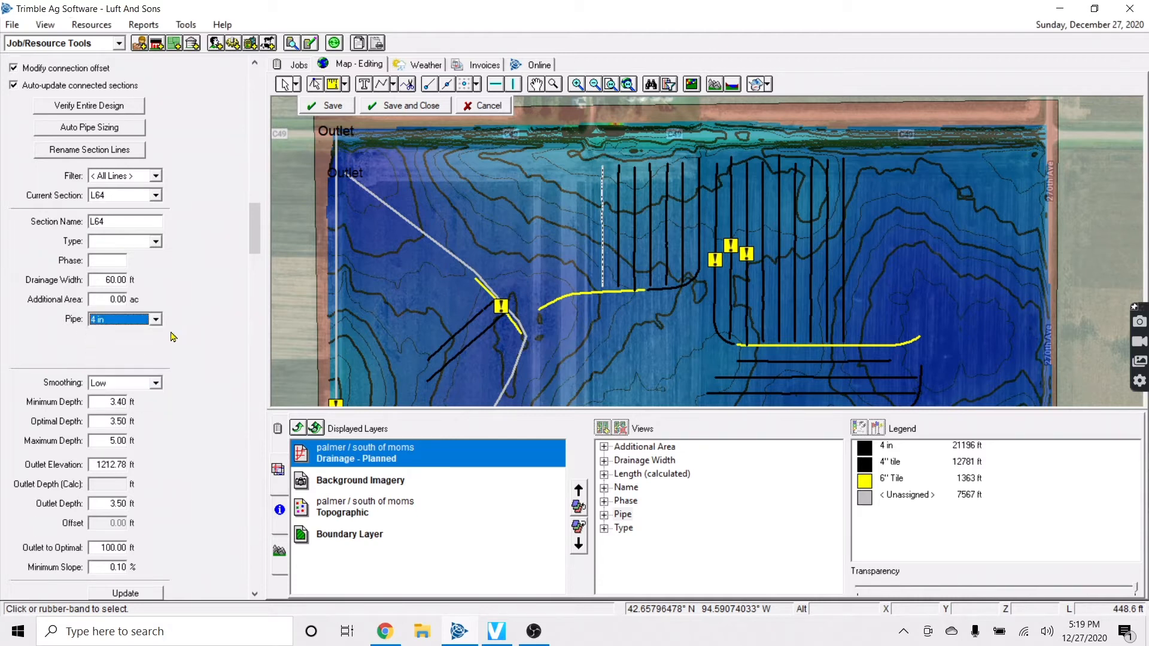
click(602, 329)
click(592, 362)
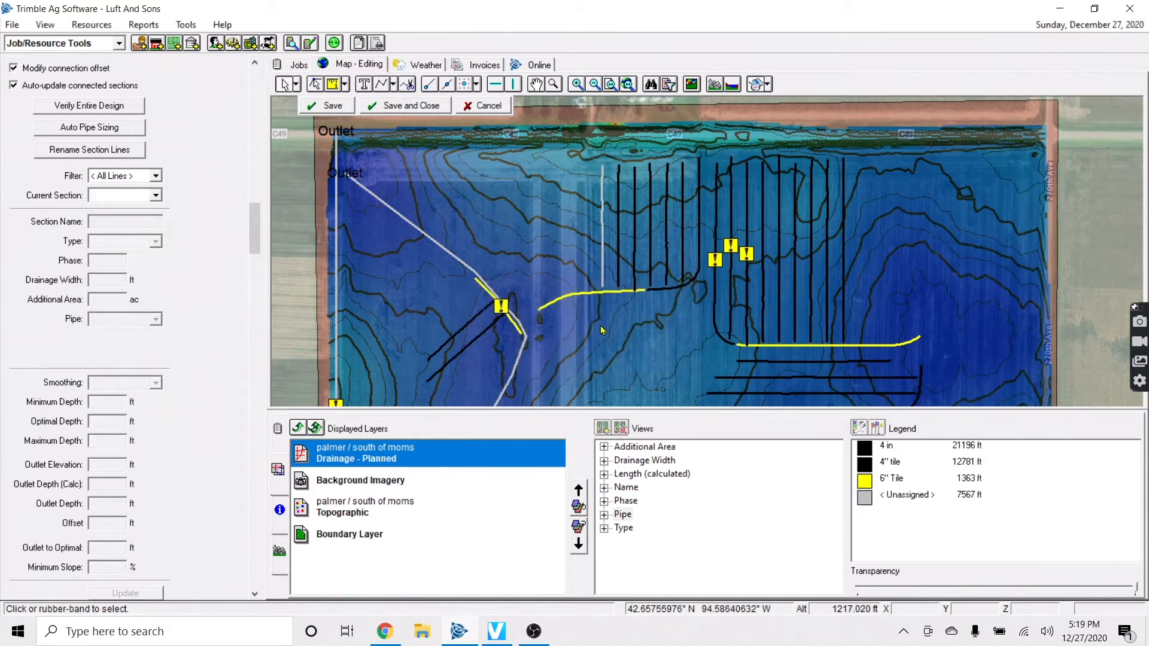
Connect lateral L64 to the main section
right_click(604, 262)
click(635, 302)
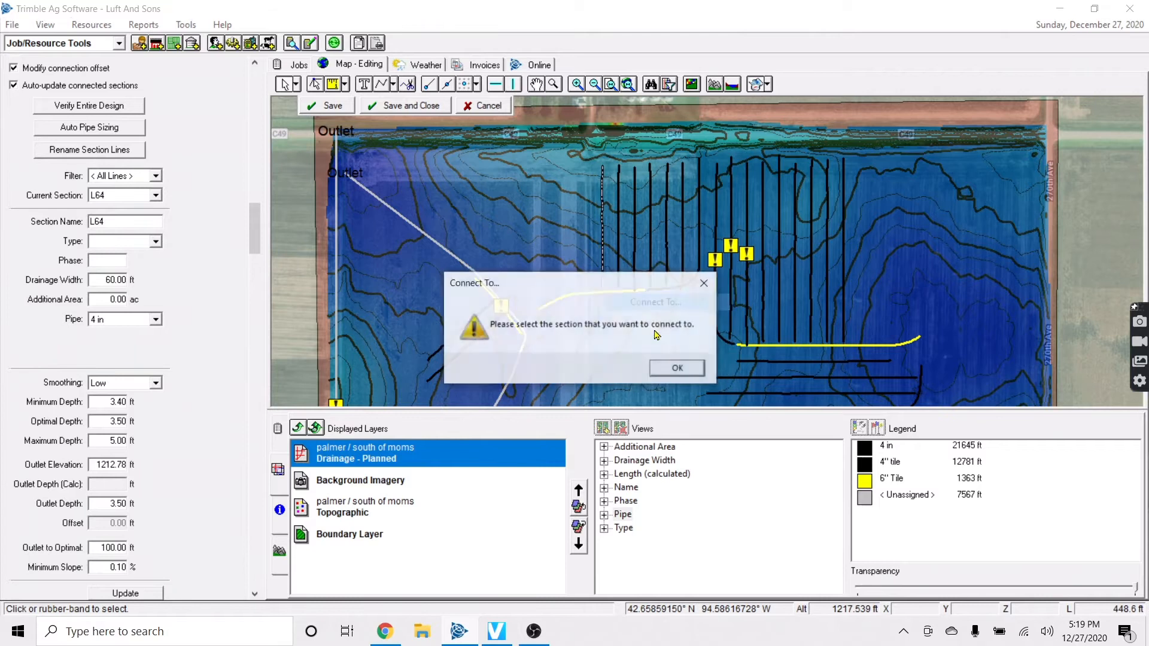
click(672, 367)
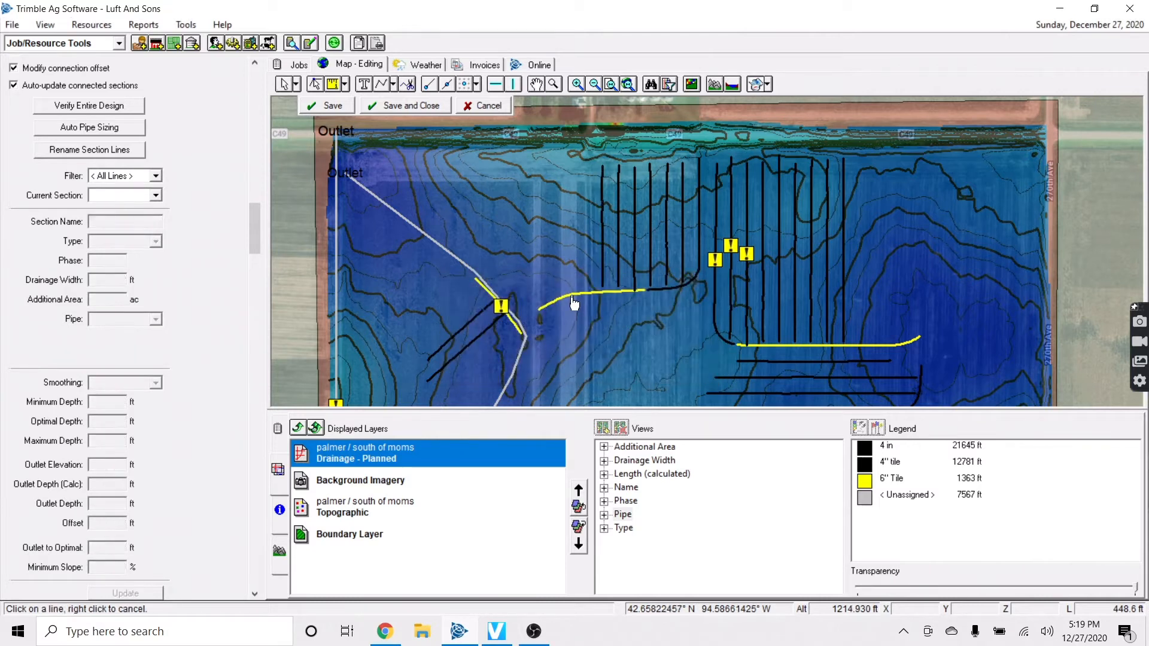
click(602, 250)
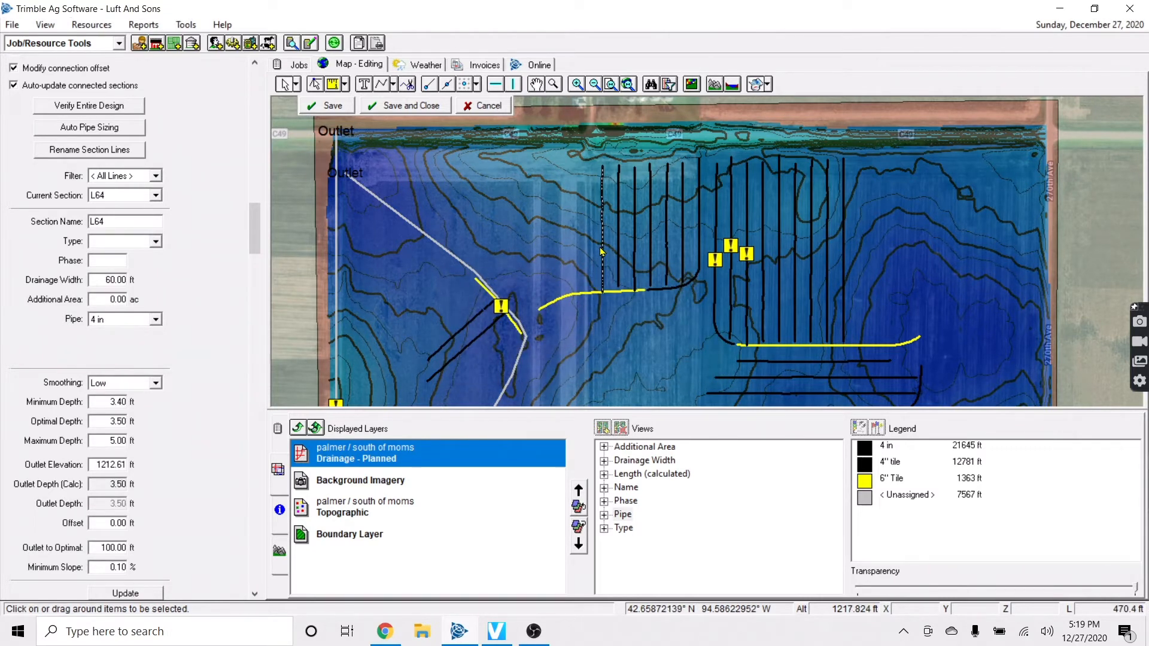
click(602, 252)
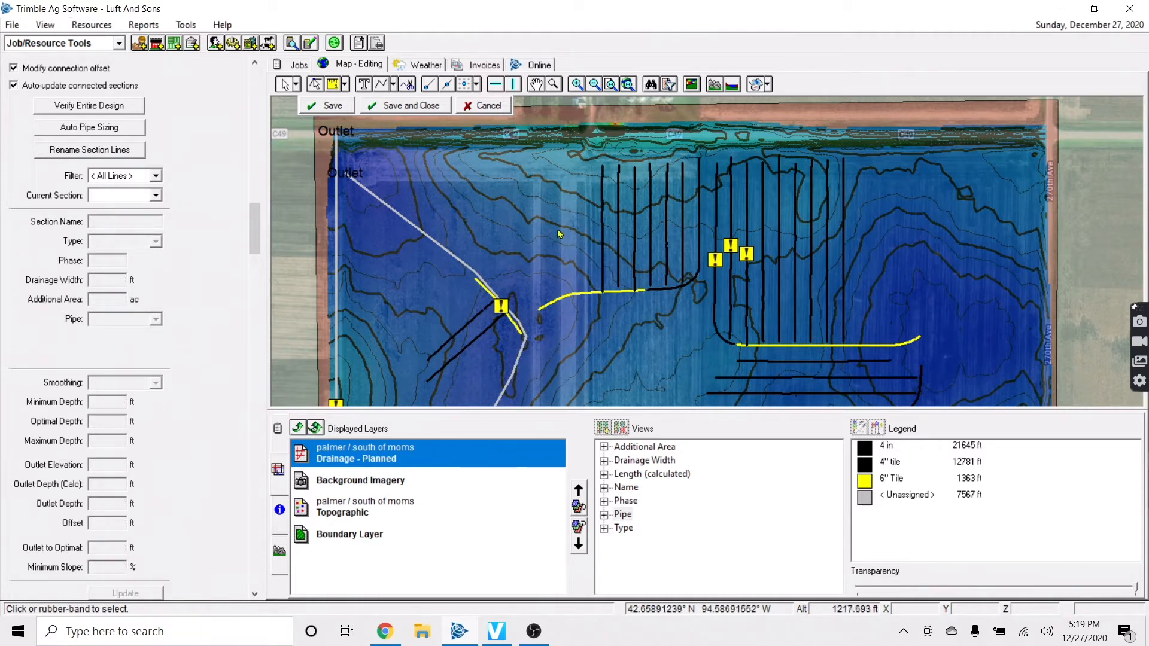
click(603, 226)
Delete the extra lateral and draw a 959.7 ft horizontal line east from the Outlet
click(591, 330)
key(Delete)
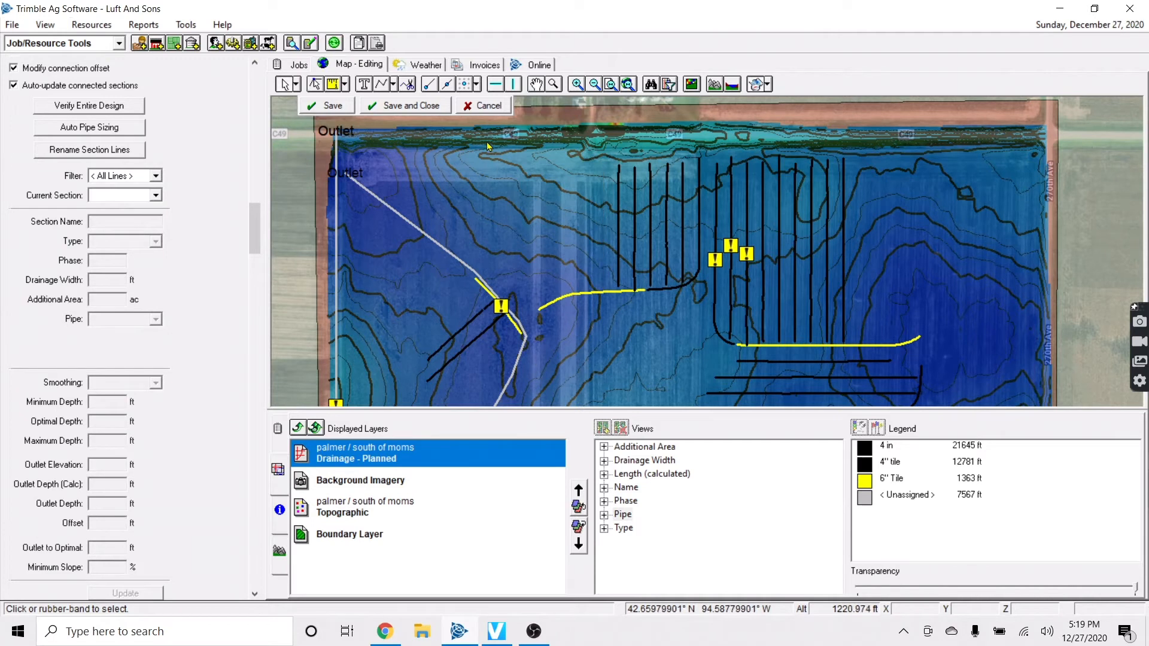
click(393, 87)
click(412, 115)
click(497, 86)
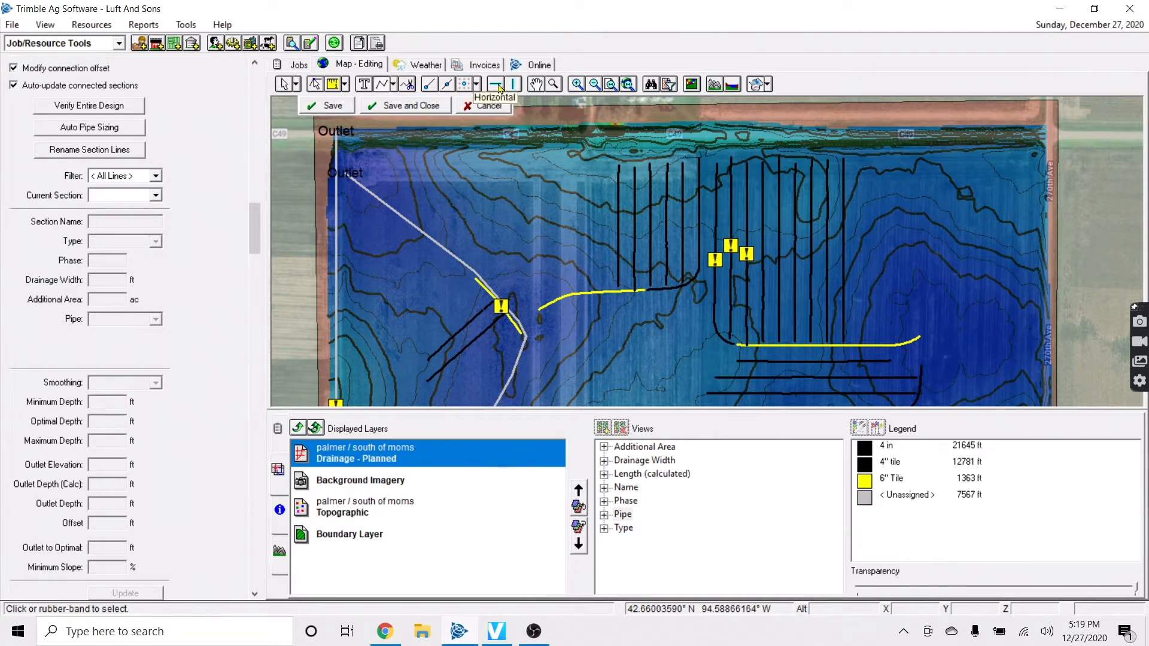
click(356, 171)
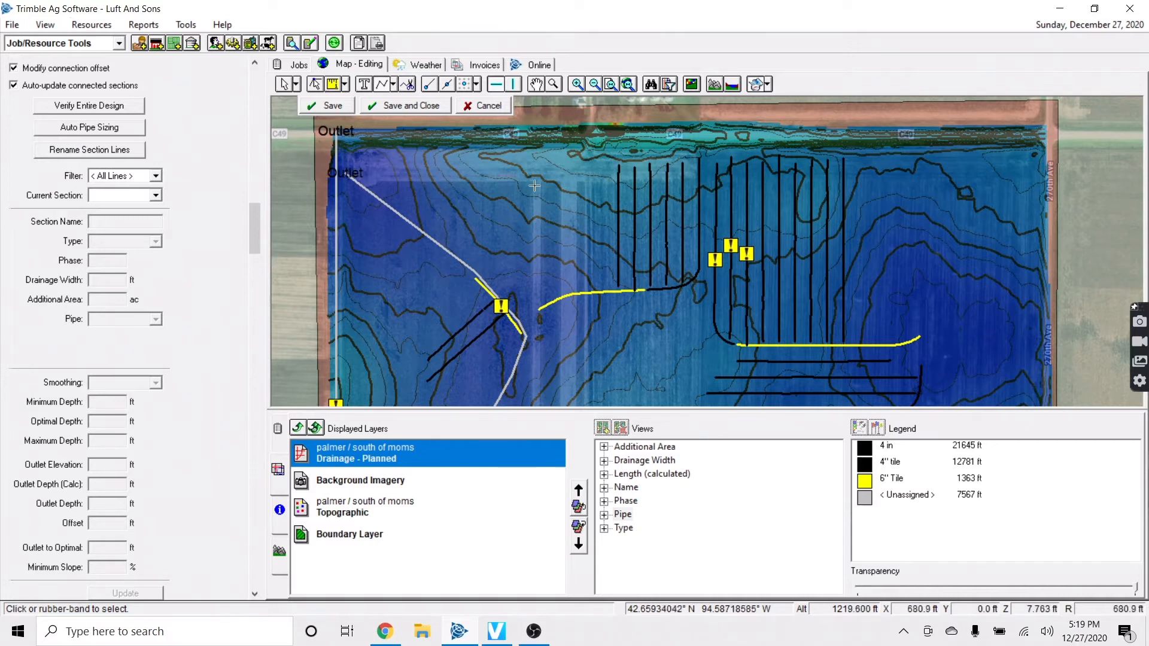
right_click(605, 185)
click(623, 193)
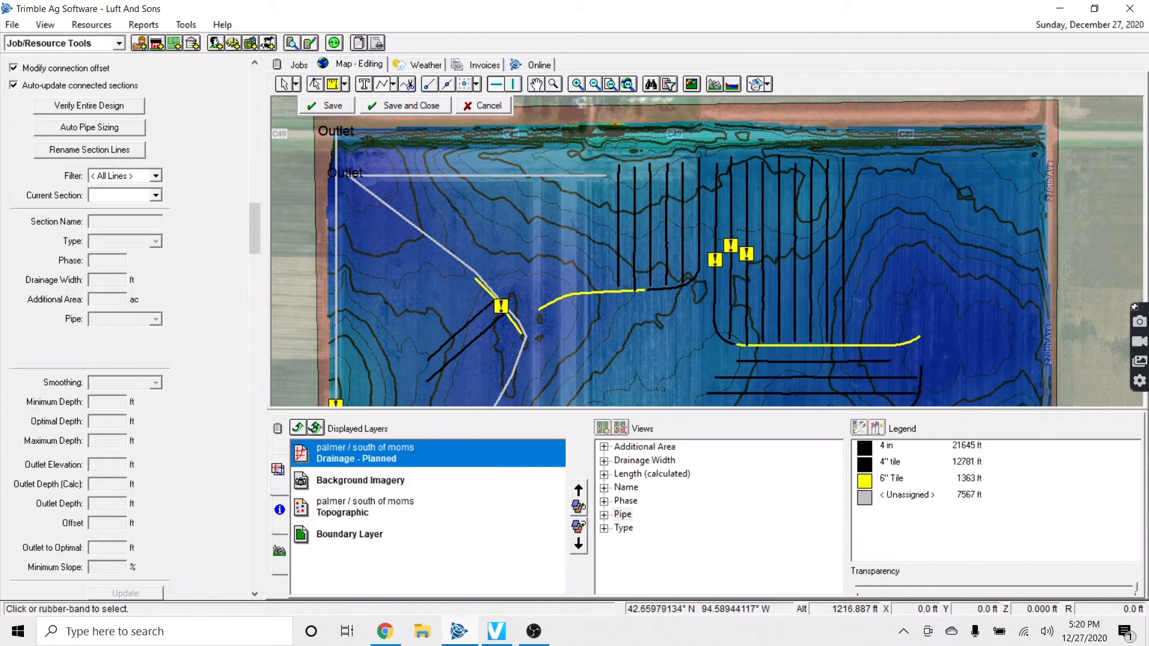
click(340, 108)
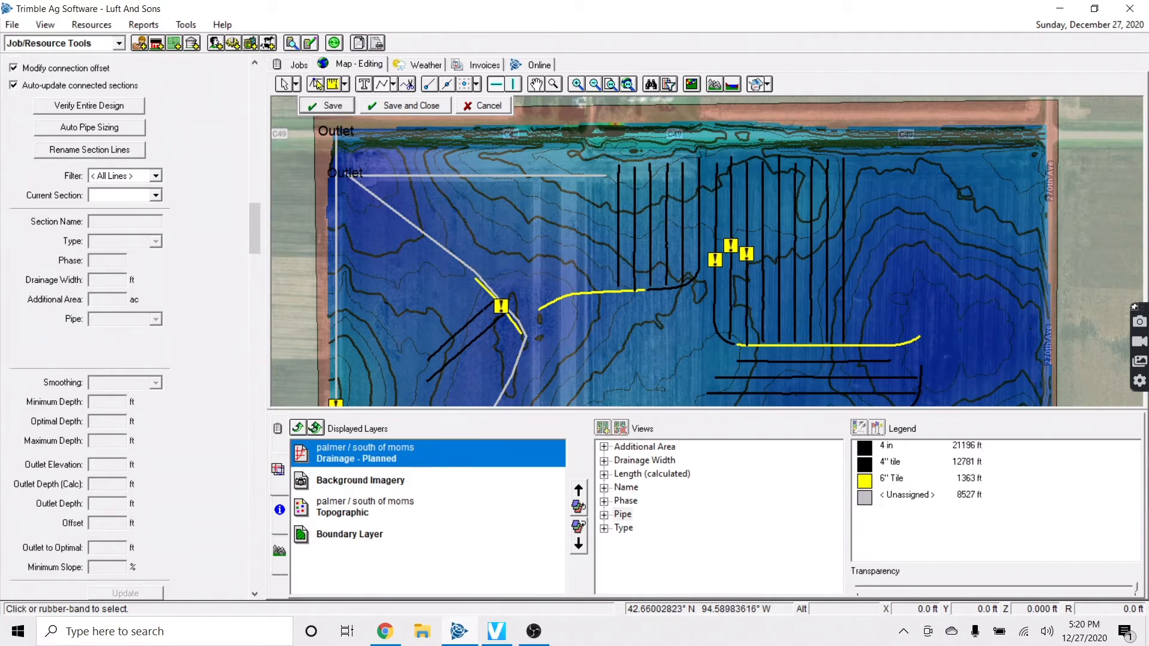
Make the Background Imagery layer fully opaque to show the aerial photo
click(336, 482)
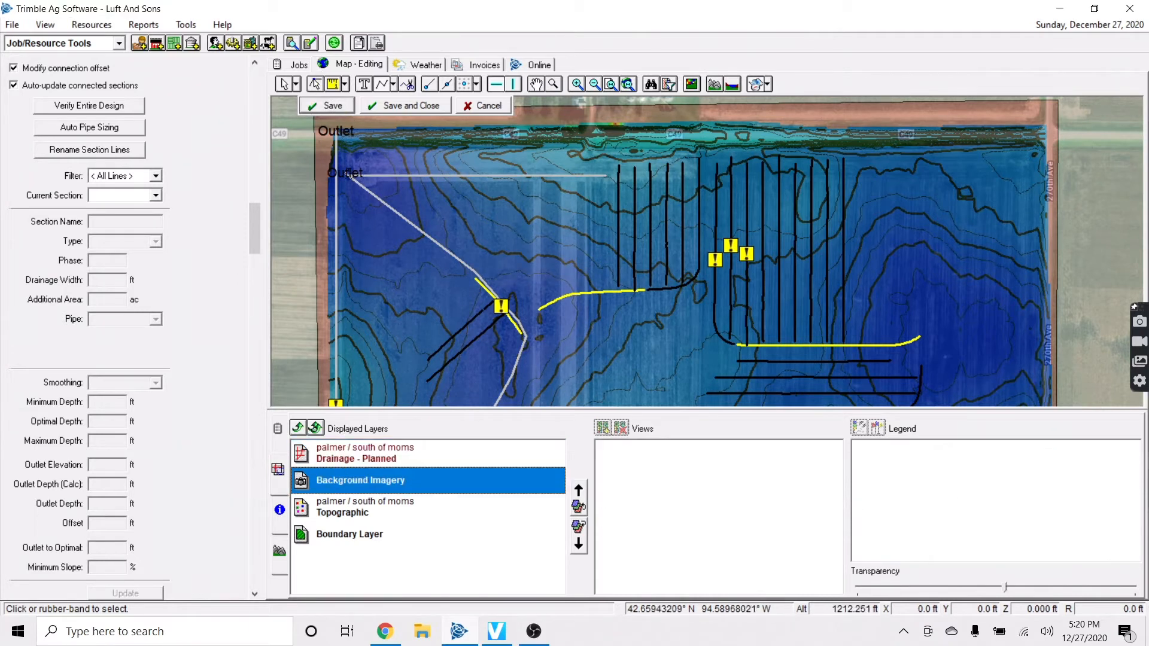
click(332, 453)
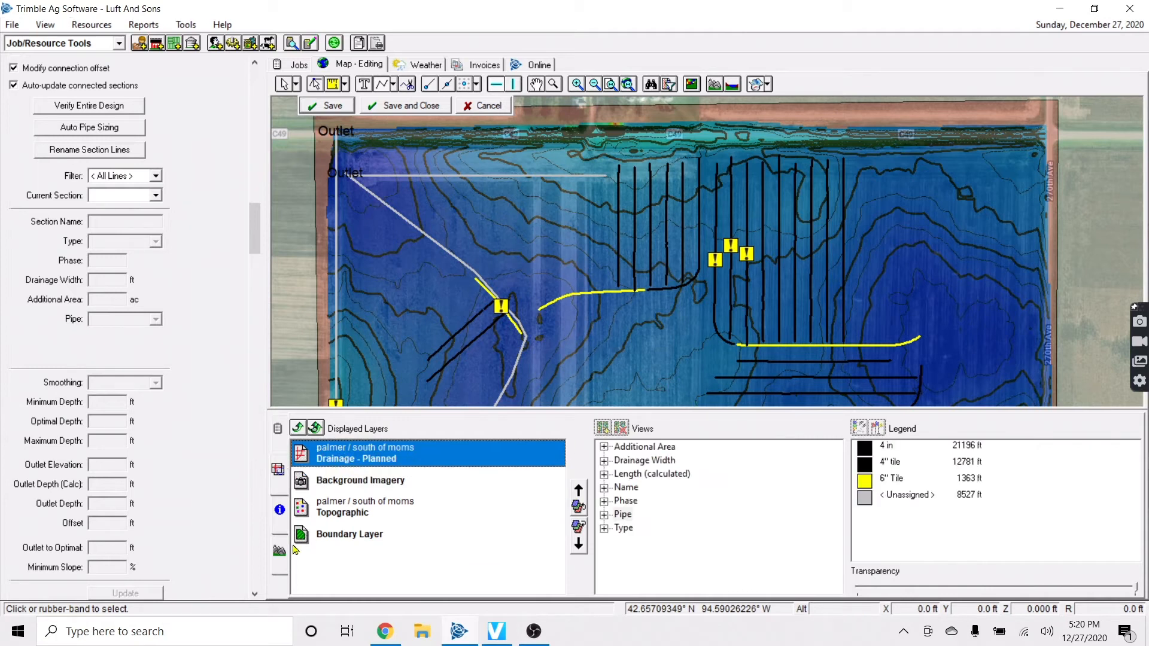
click(358, 483)
click(1123, 593)
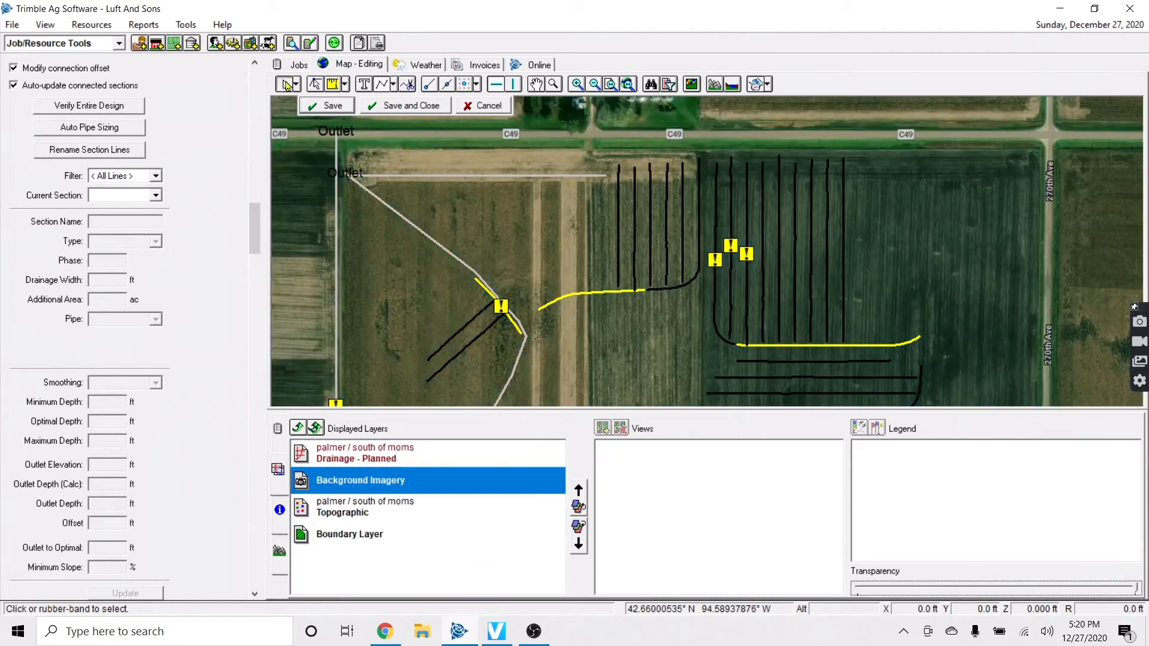
Move the new line up onto the field's north edge
click(416, 174)
drag(419, 170, 416, 153)
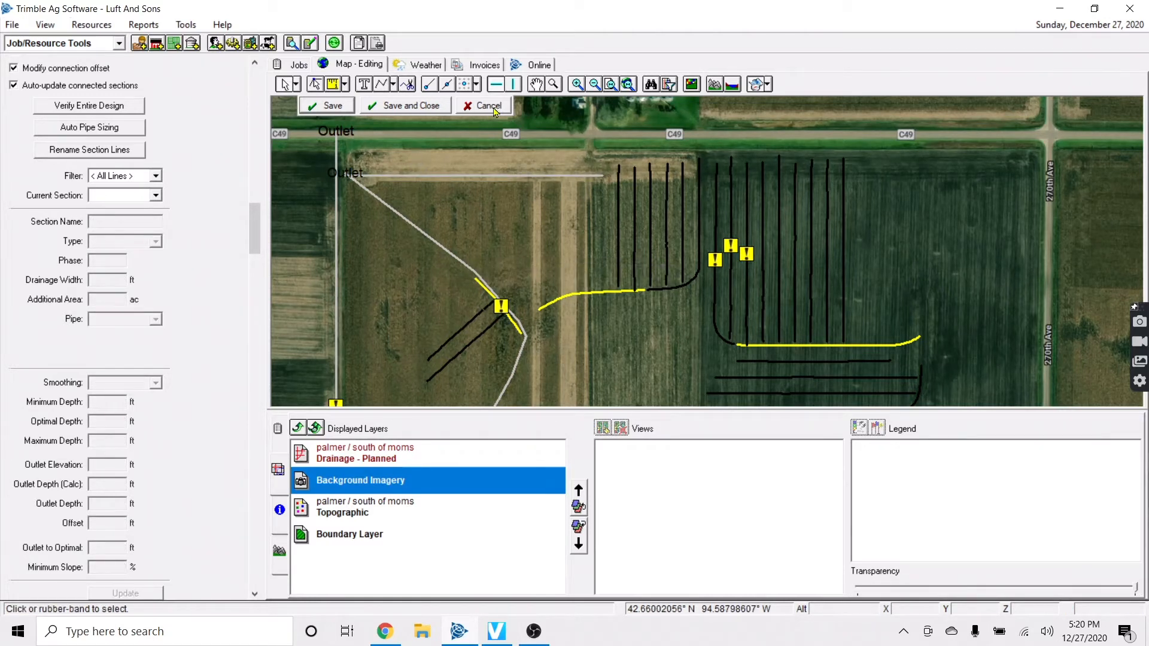
drag(492, 174, 492, 150)
Add one parallel line 35 ft south of the north-edge line
right_click(492, 150)
click(526, 175)
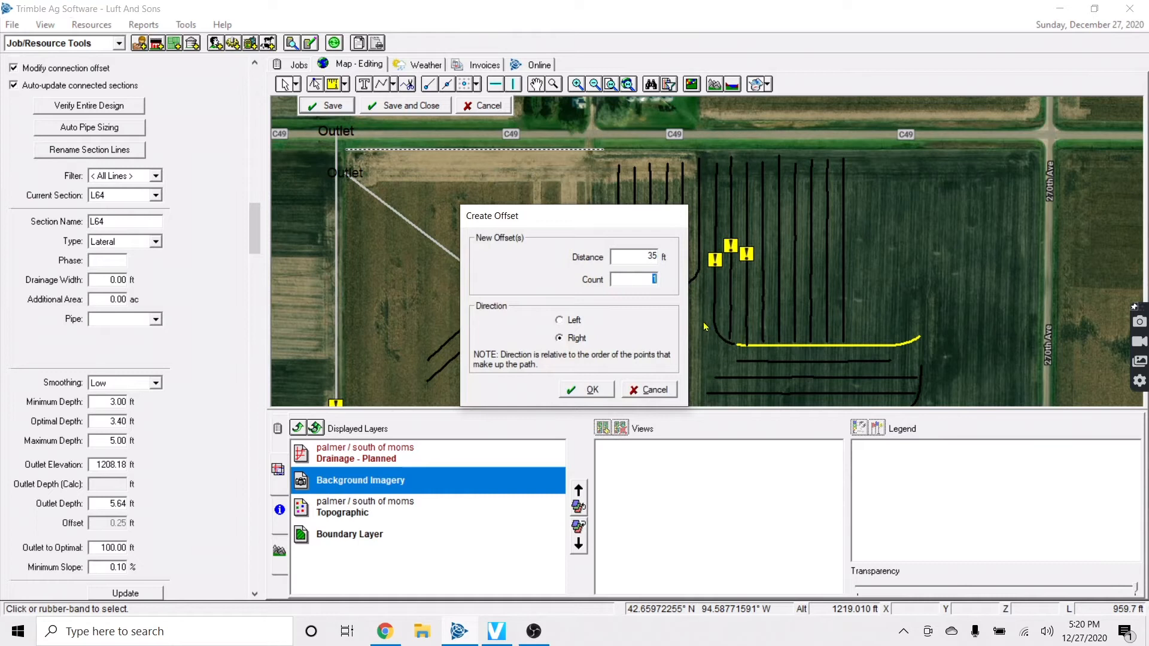
click(578, 387)
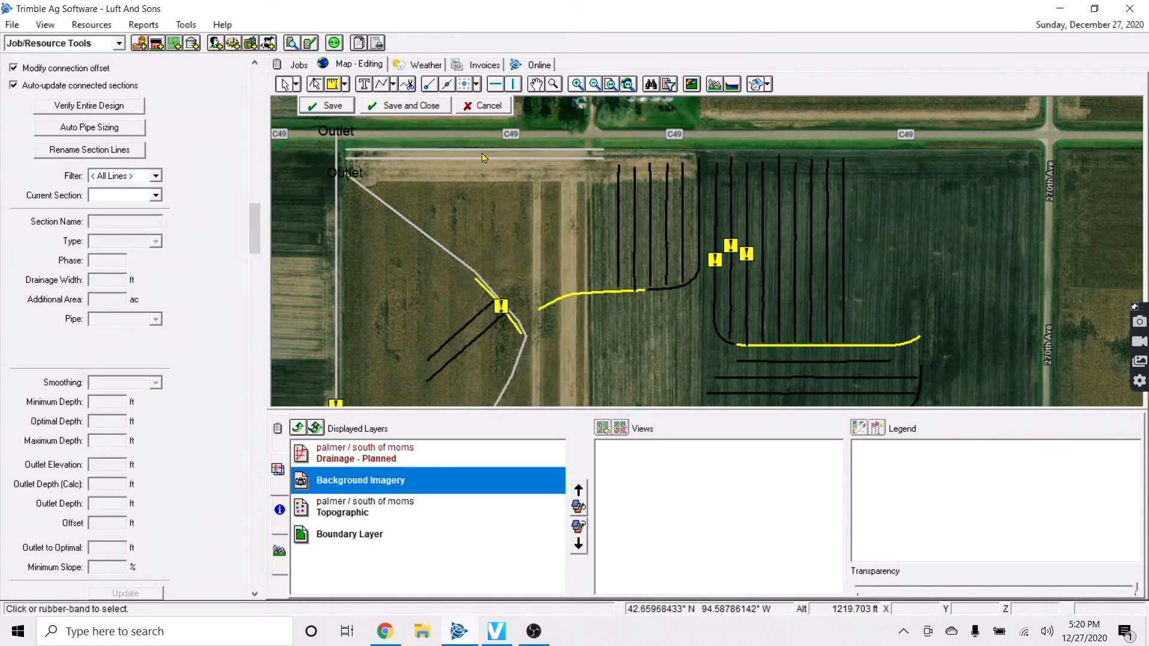
Create seven more parallel lines 60 ft apart, offset right from line L65
click(472, 169)
right_click(466, 163)
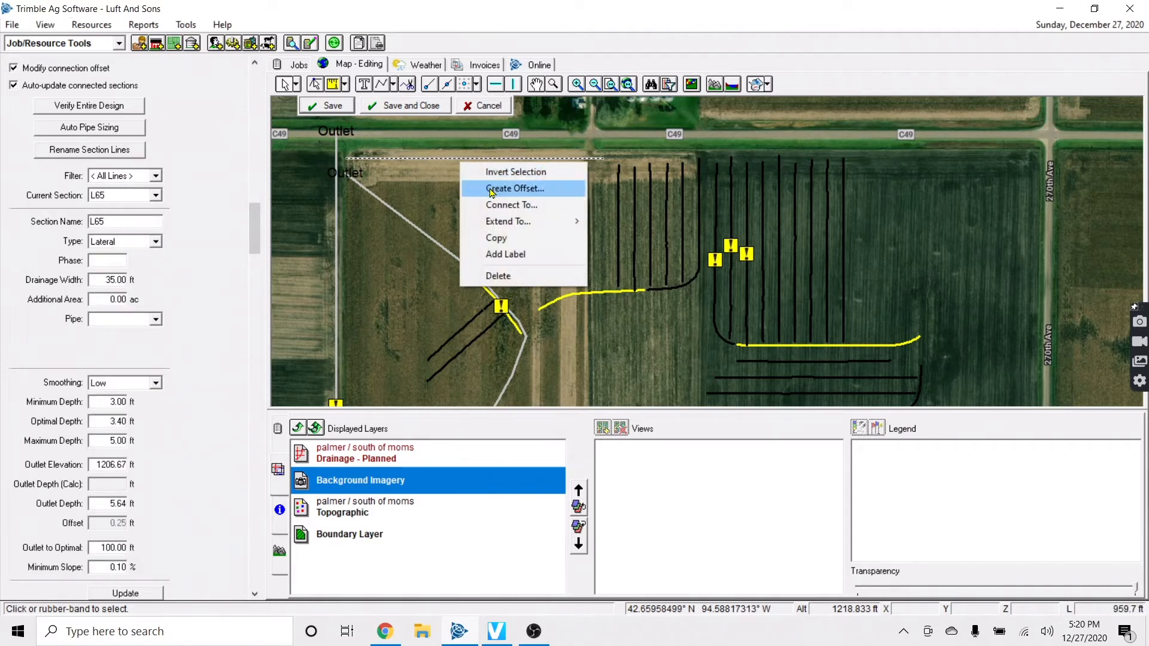
click(488, 187)
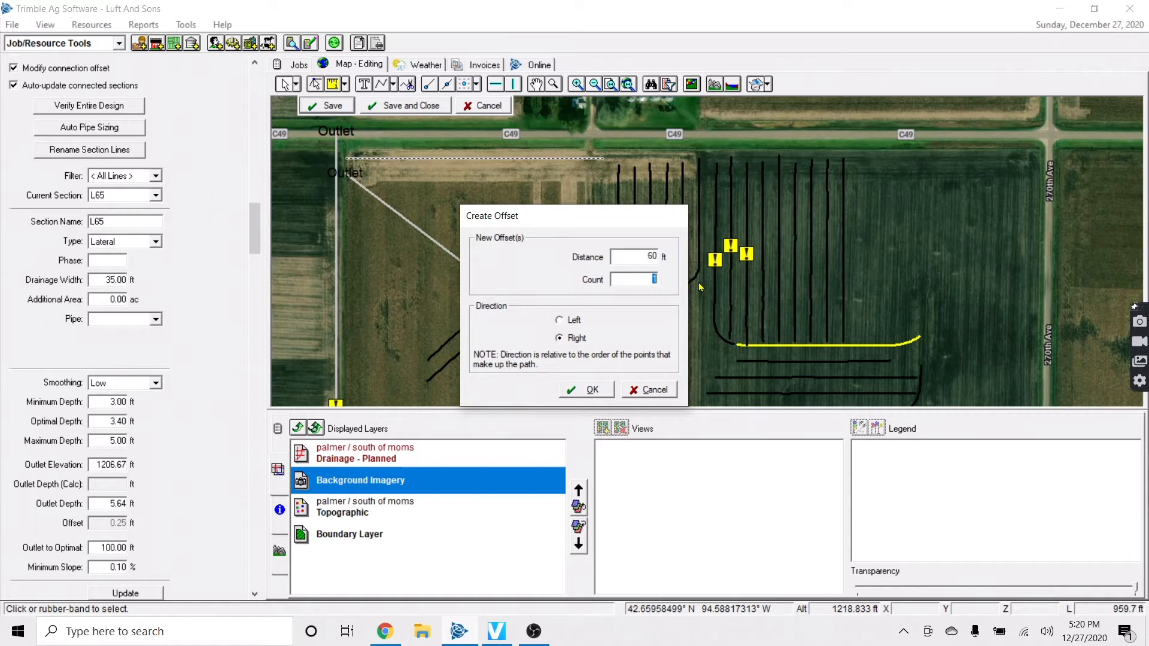
click(590, 390)
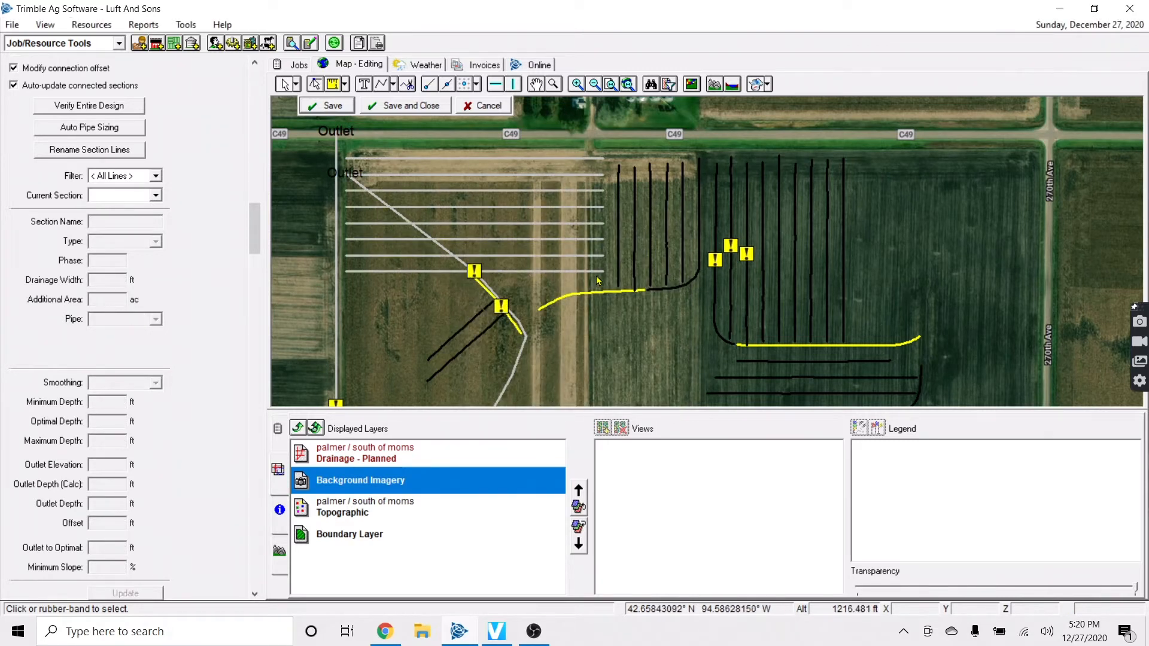
Connect all the new horizontal laterals to the diagonal main
scroll(386, 201, up, 2)
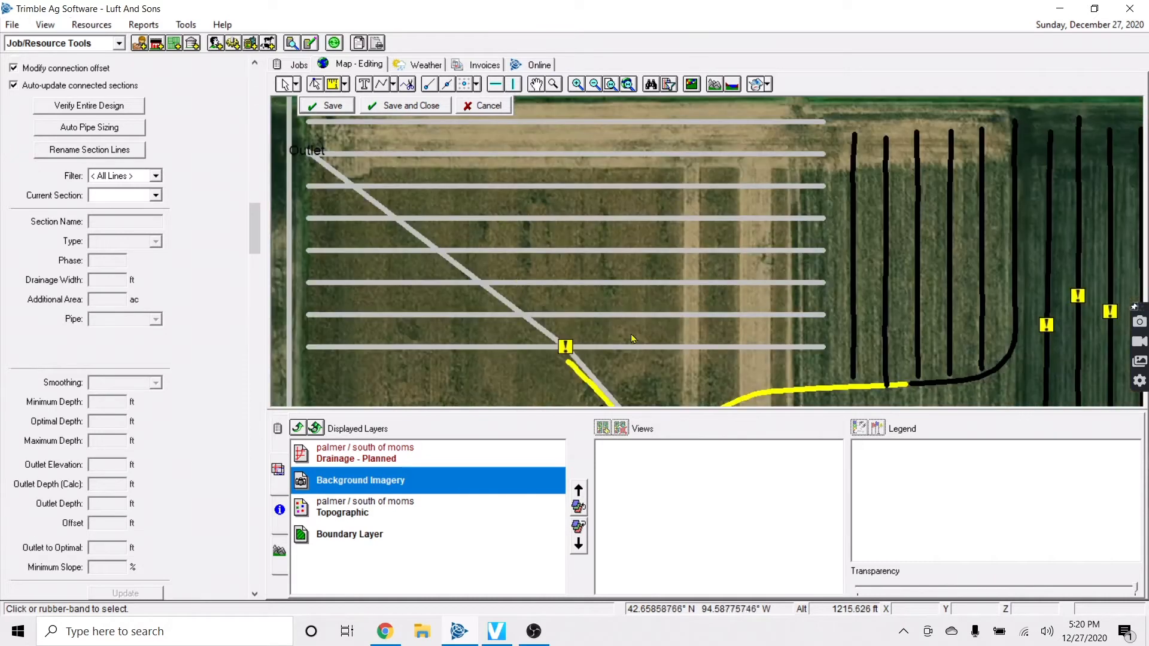
drag(418, 167, 291, 142)
right_click(564, 215)
click(629, 243)
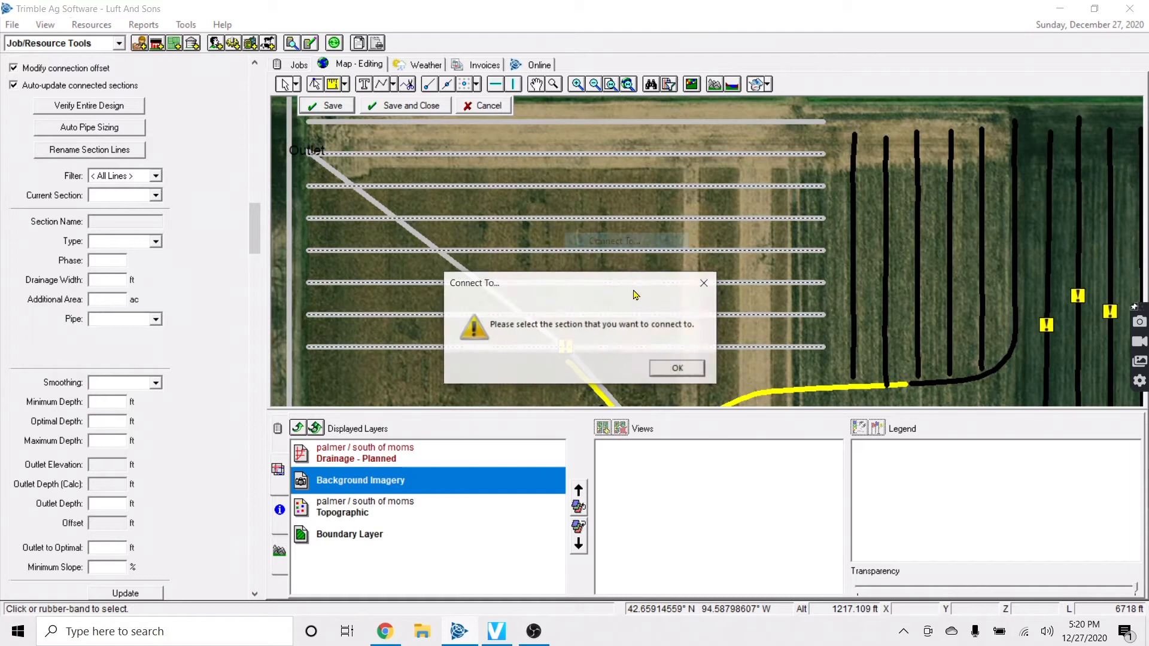
click(672, 366)
click(489, 288)
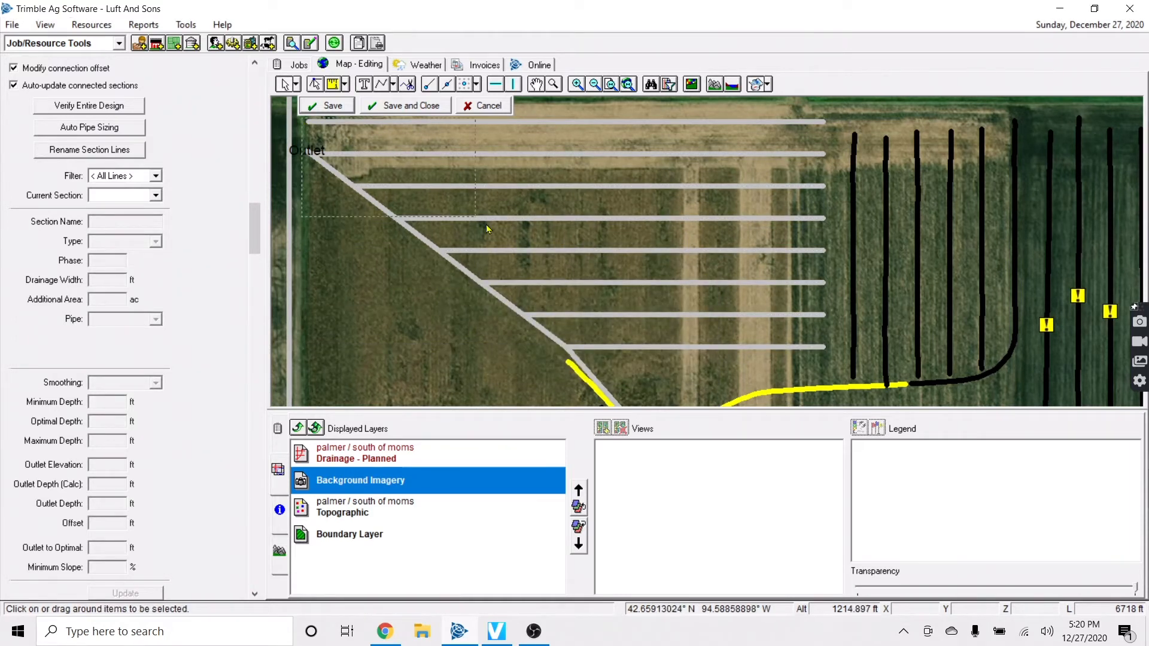
Give the horizontal laterals off the diagonal main 4 in pipe and save the change
drag(794, 348, 835, 361)
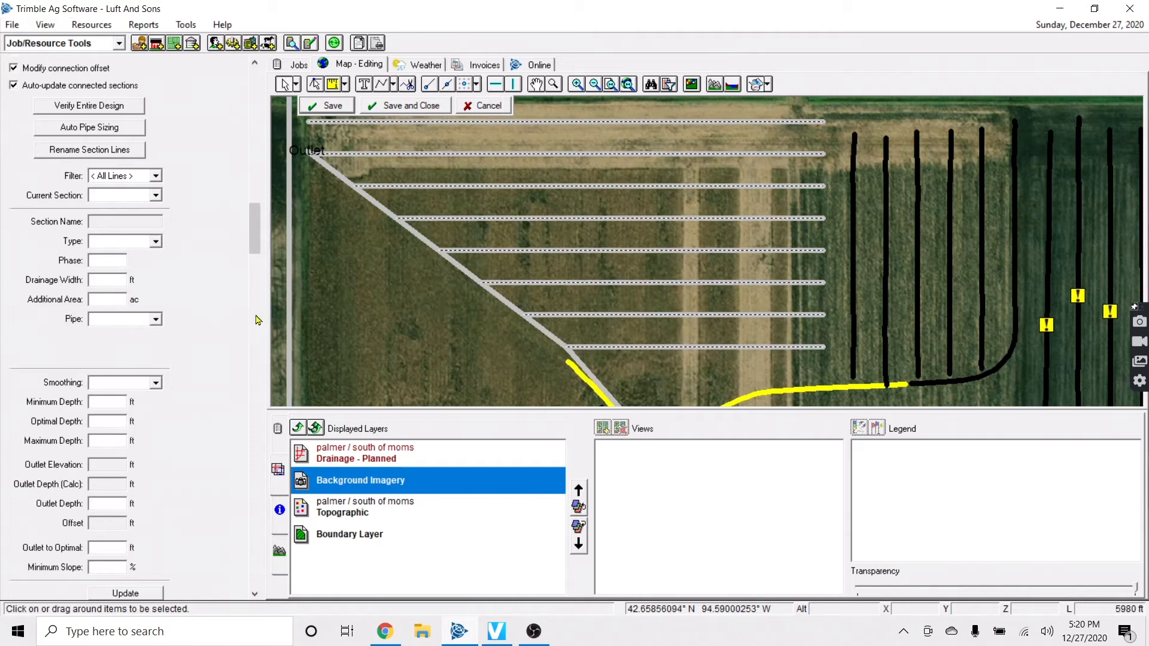
click(155, 319)
scroll(119, 377, down, 2)
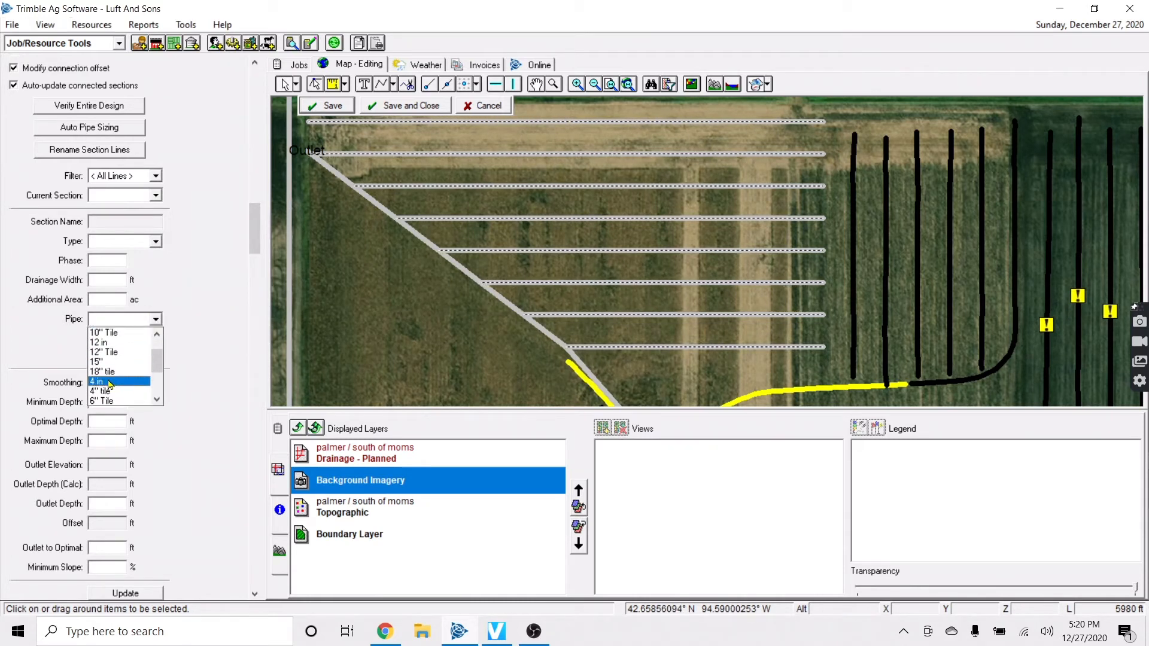
click(111, 380)
click(413, 340)
click(610, 359)
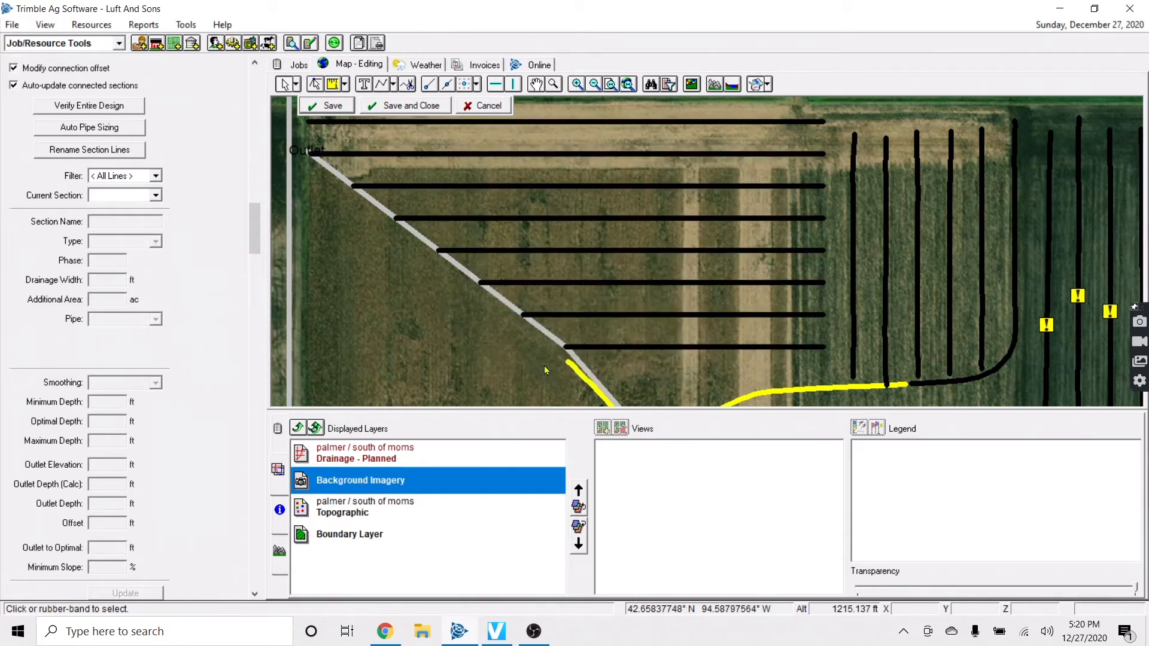
Zoom out and lower the imagery transparency so the topographic contours show through
scroll(442, 344, down, 1)
key(Down)
key(Down)
key(Down)
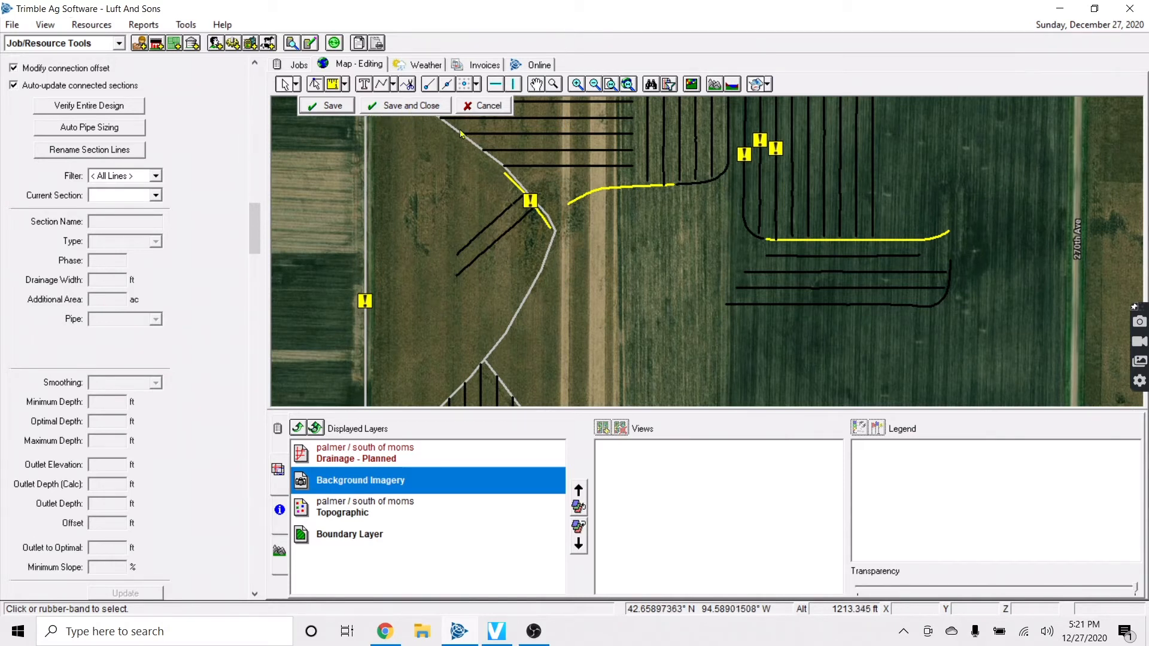
drag(1138, 592, 1068, 595)
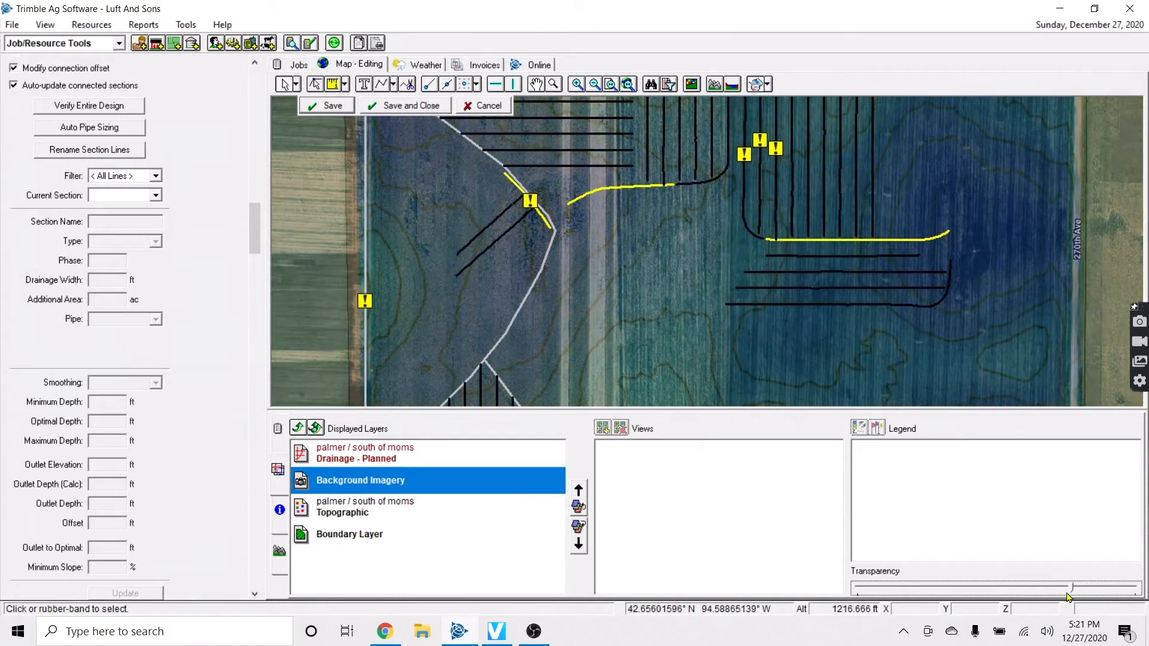
Pan and zoom the map to the field south of the tiled area
key(Up)
key(Up)
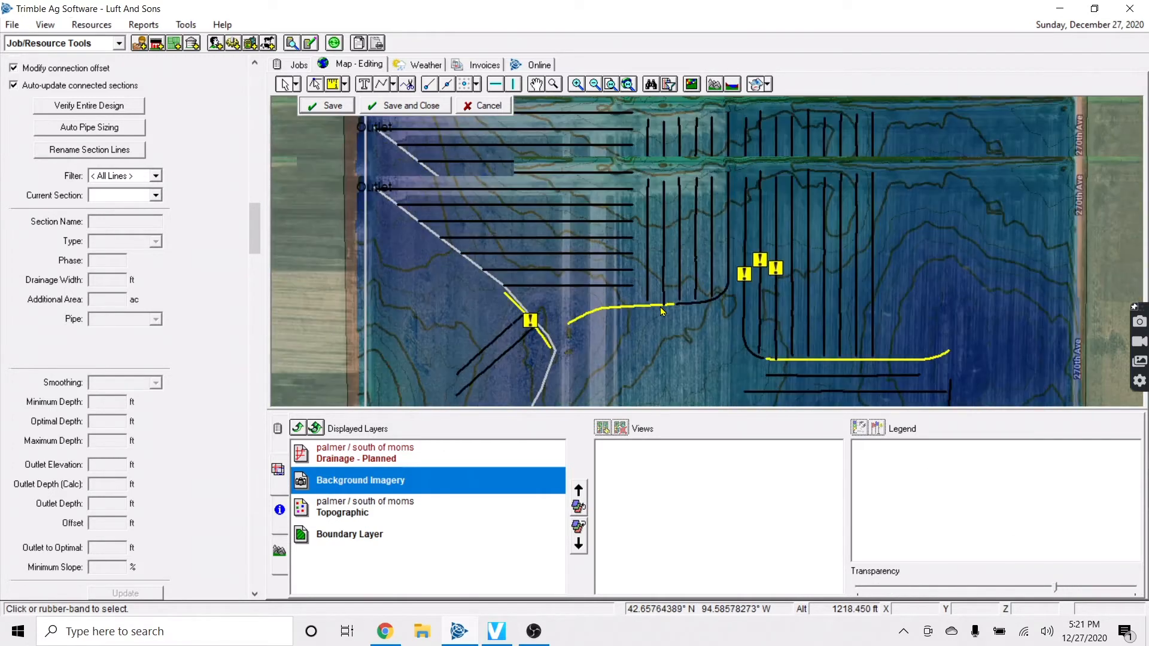
key(Right)
key(Down)
key(Down)
key(Down)
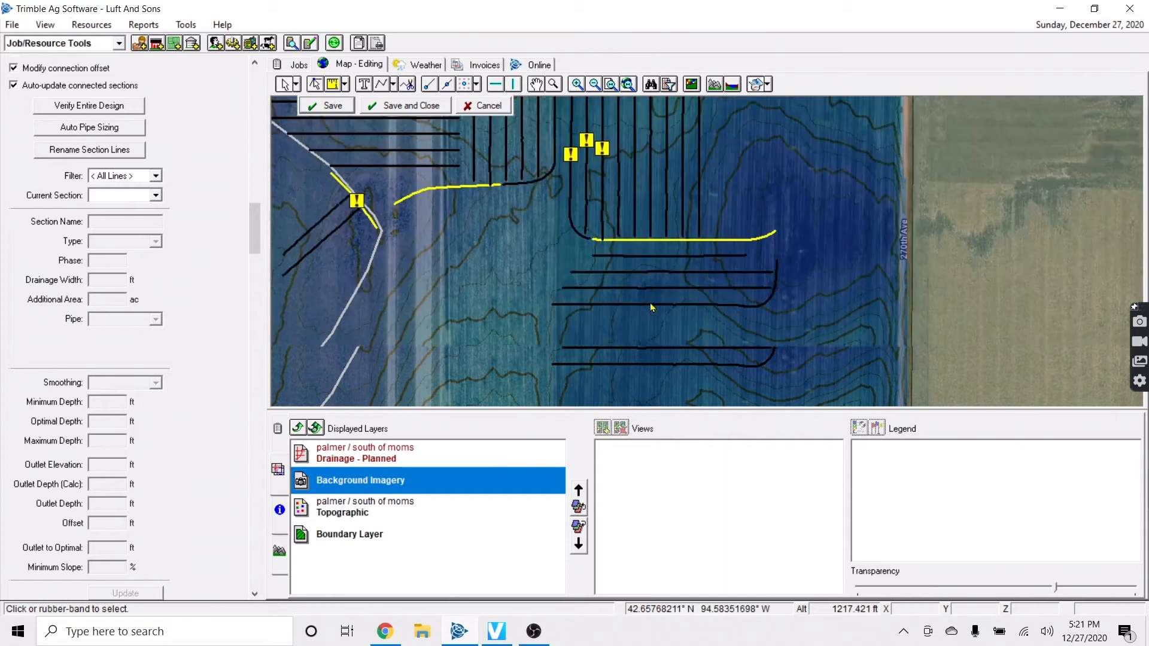
key(Left)
key(Down)
key(Down)
key(Down)
scroll(590, 289, down, 1)
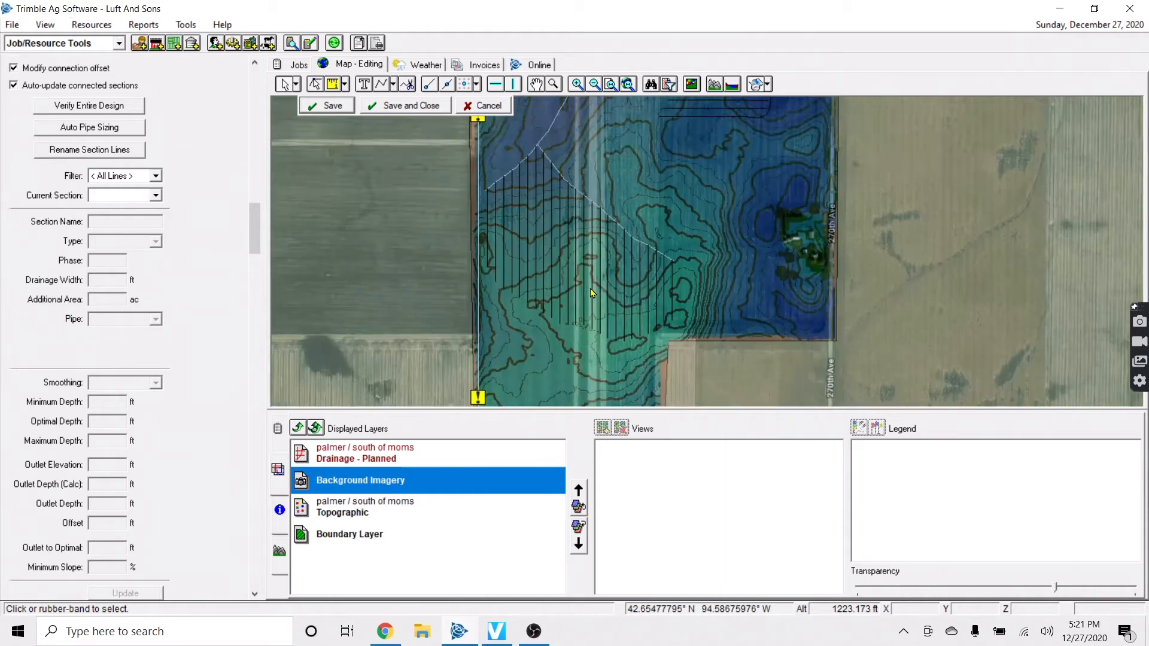
key(Down)
key(Down)
key(Down)
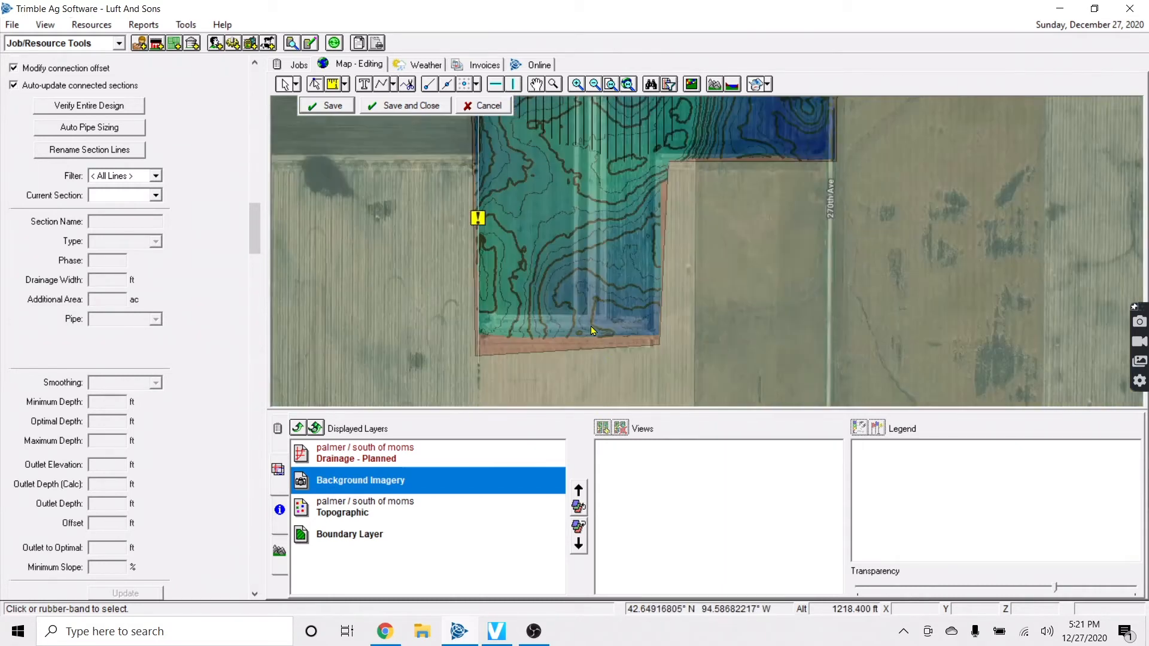
scroll(592, 330, up, 1)
key(Up)
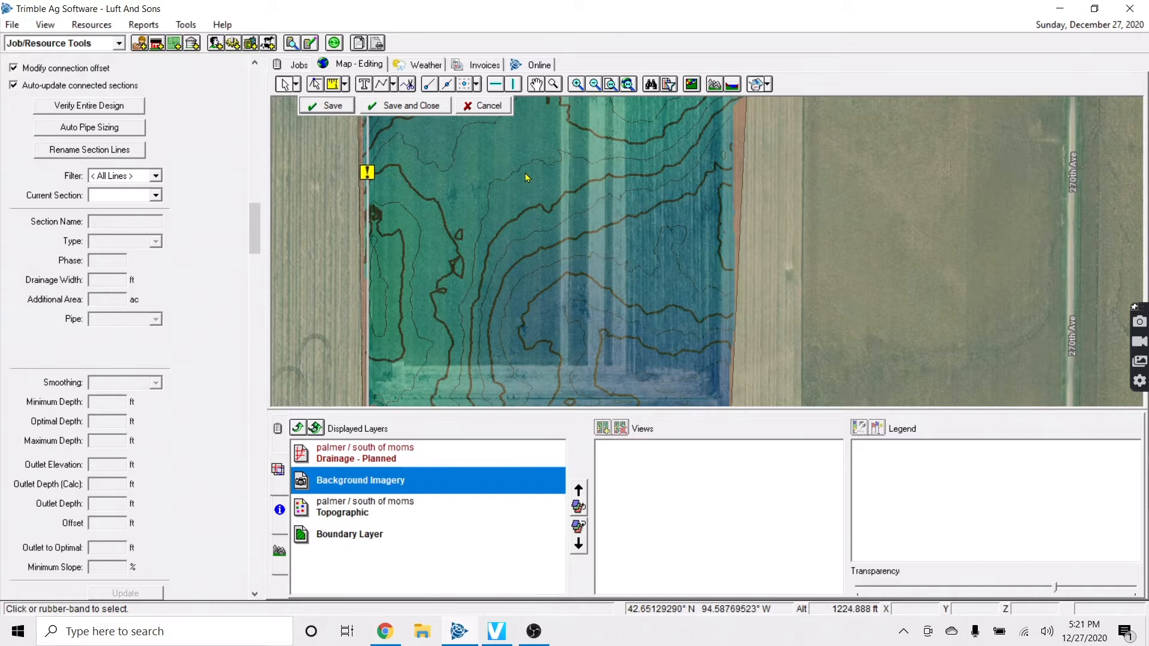
Select the Main Pipe Tool and hide the topographic overlay to see plain imagery
click(395, 85)
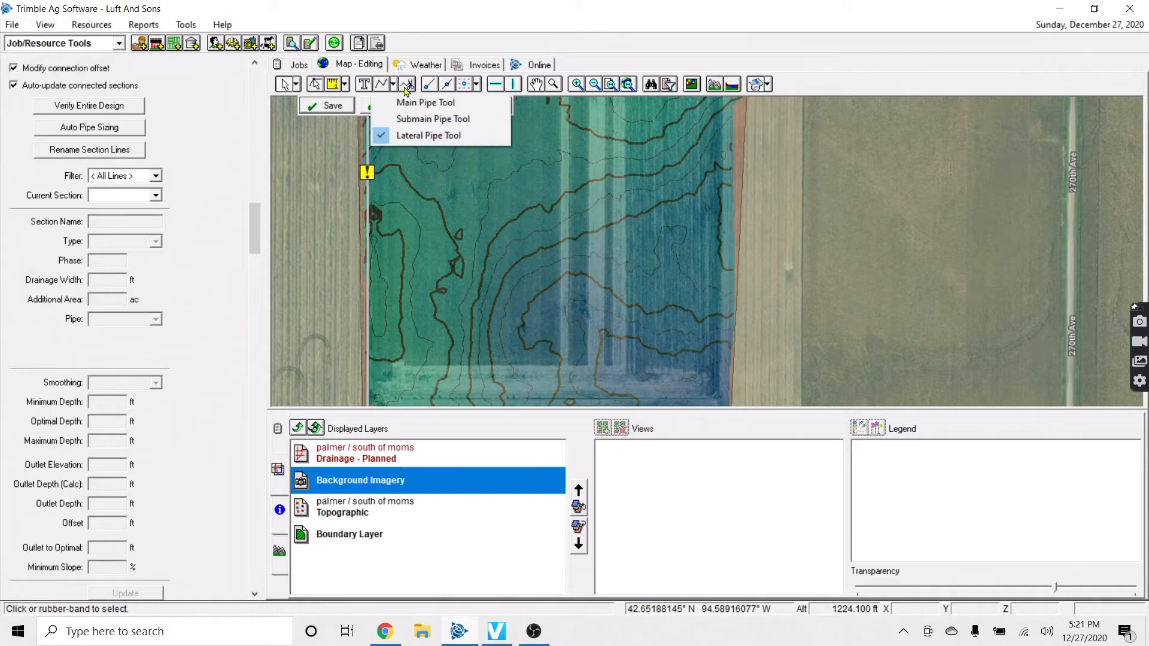
click(419, 100)
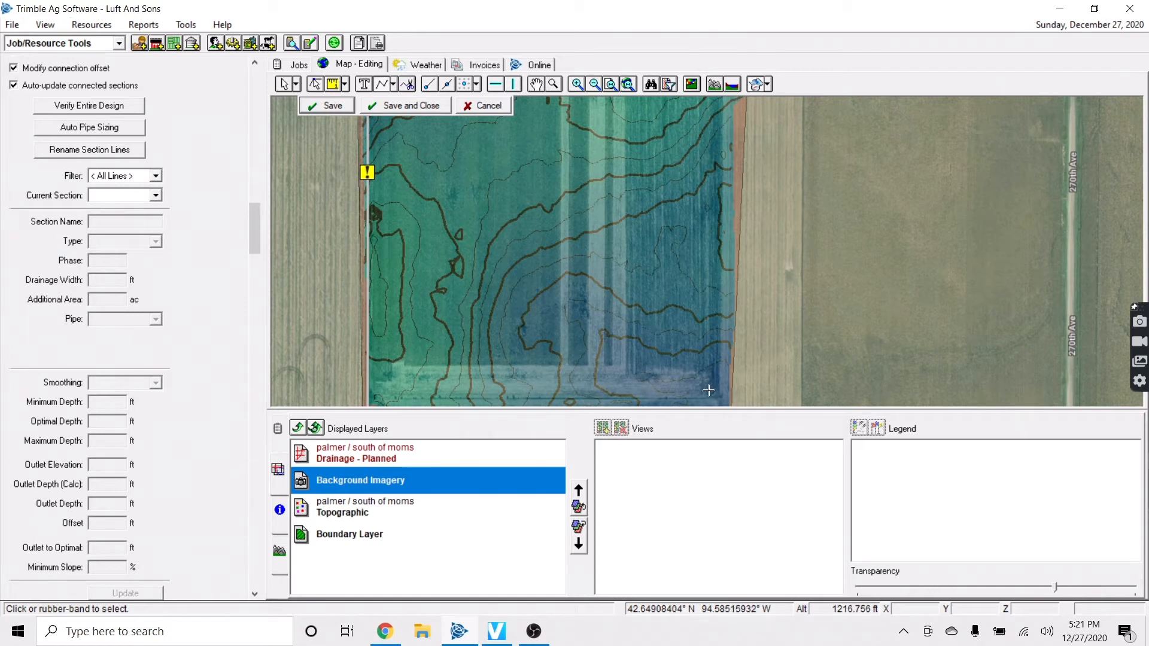
click(393, 85)
click(393, 102)
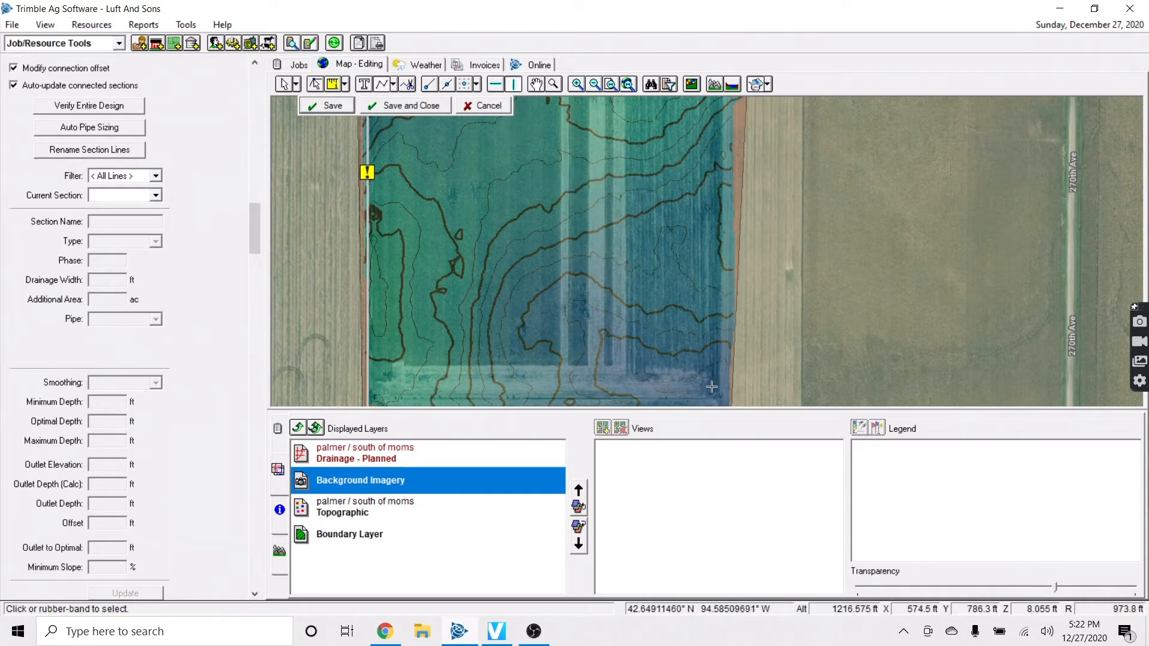
click(1095, 596)
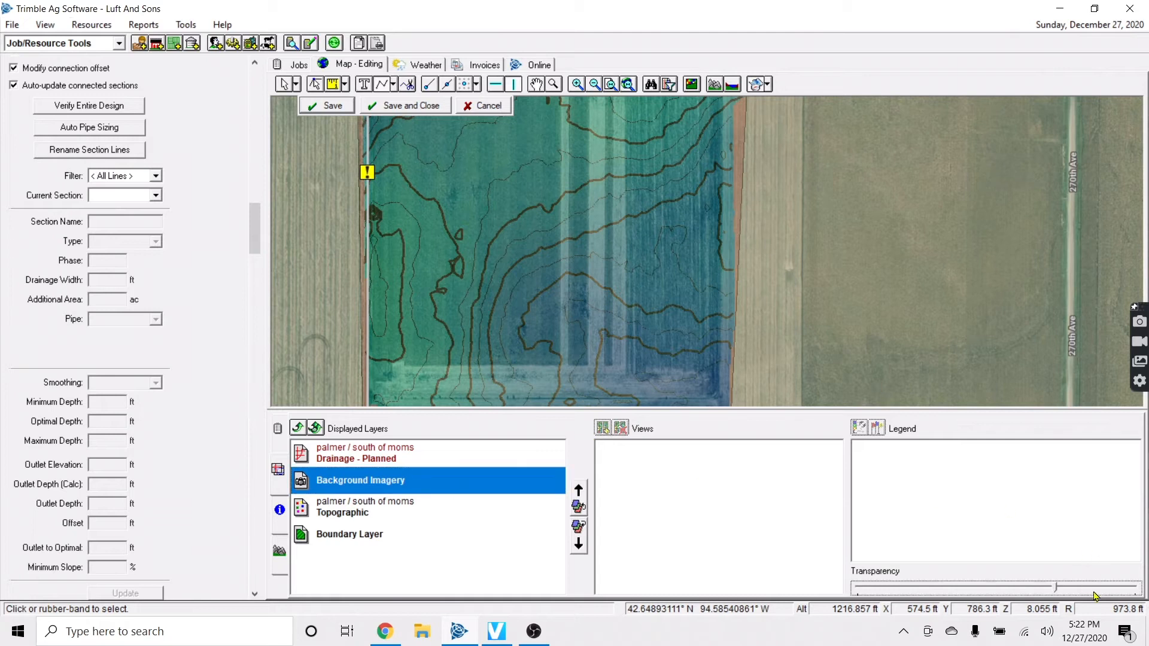
click(1114, 592)
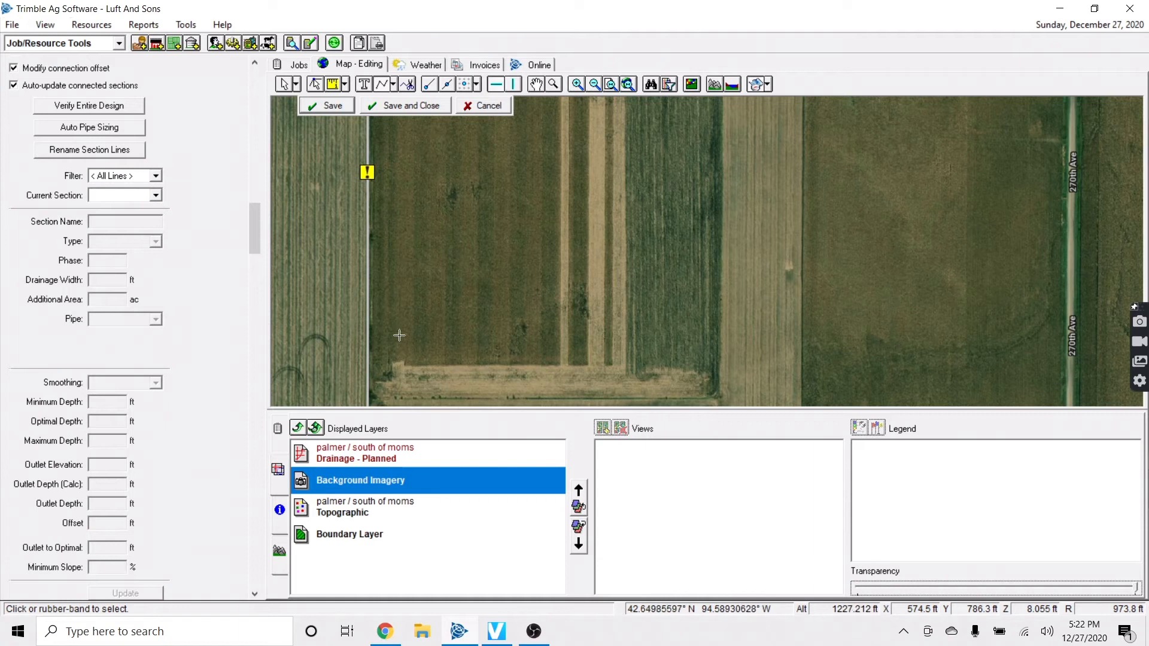
Draw a main along the field's south edge, finish it, and save the design
click(347, 398)
right_click(908, 398)
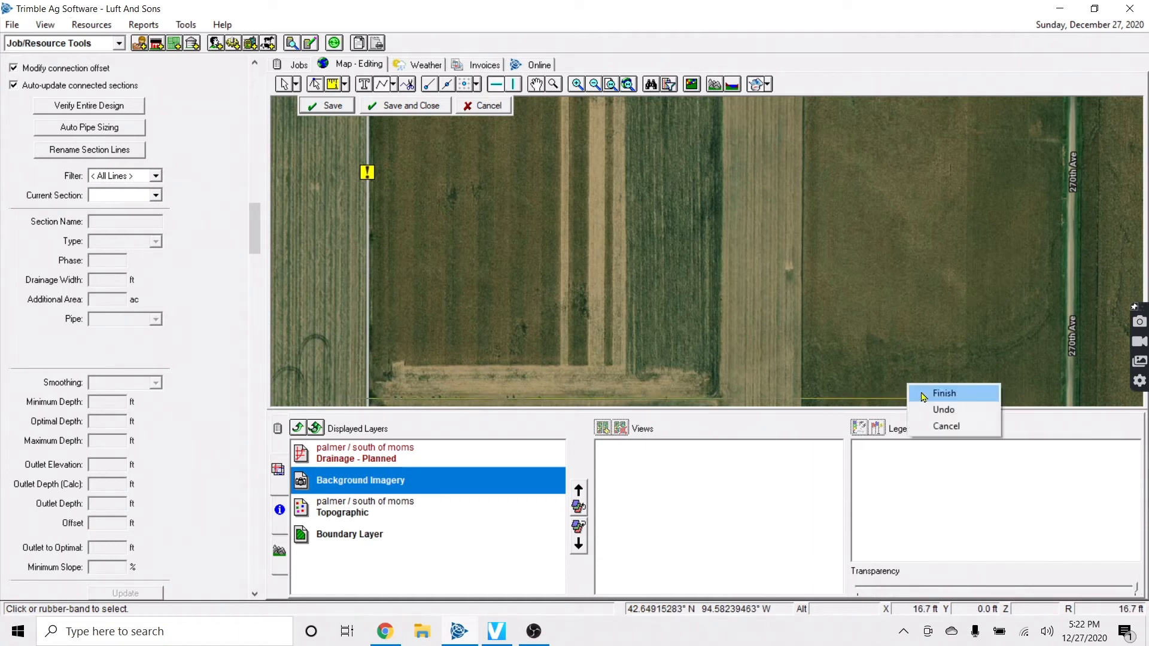
click(943, 393)
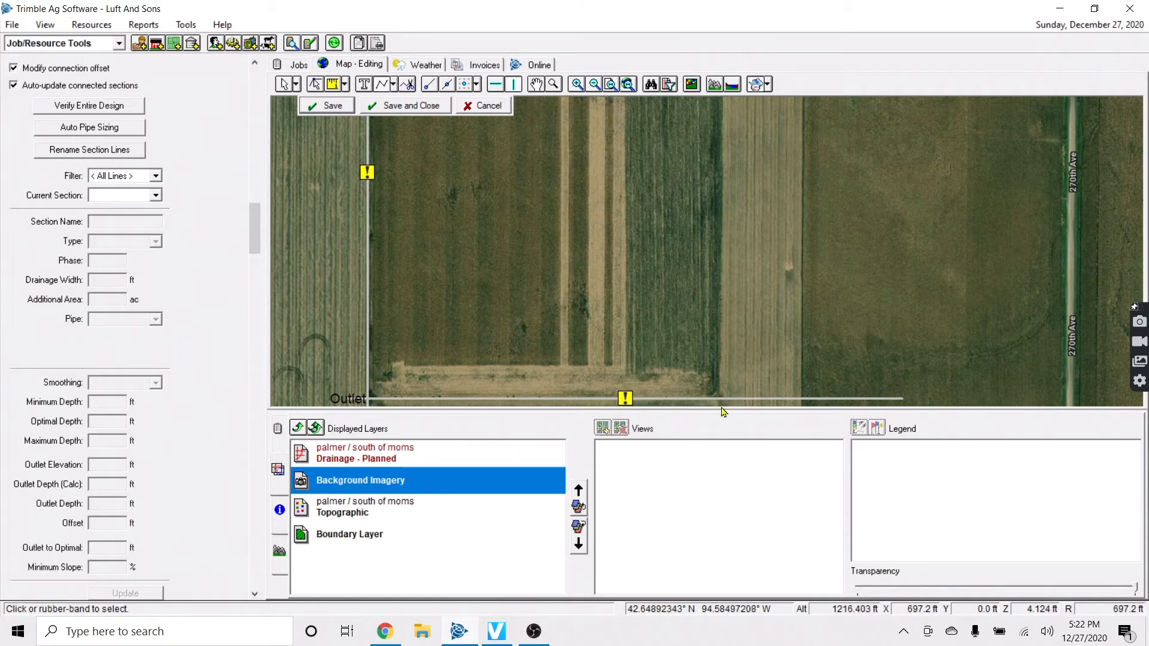
scroll(750, 233, up, 3)
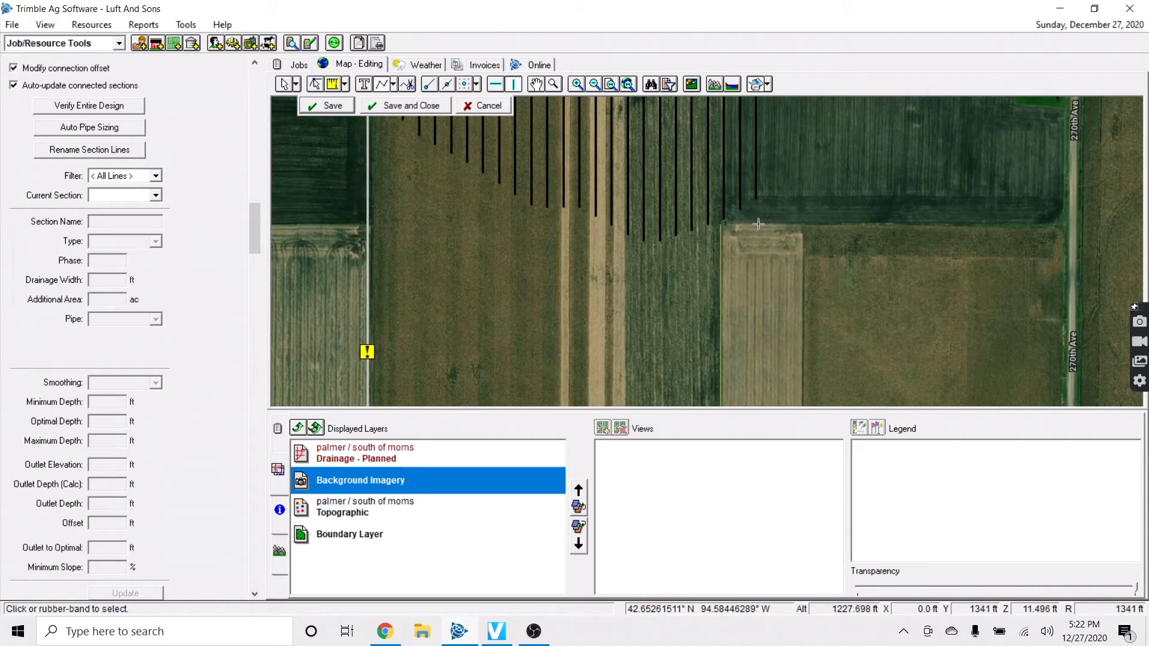
click(350, 109)
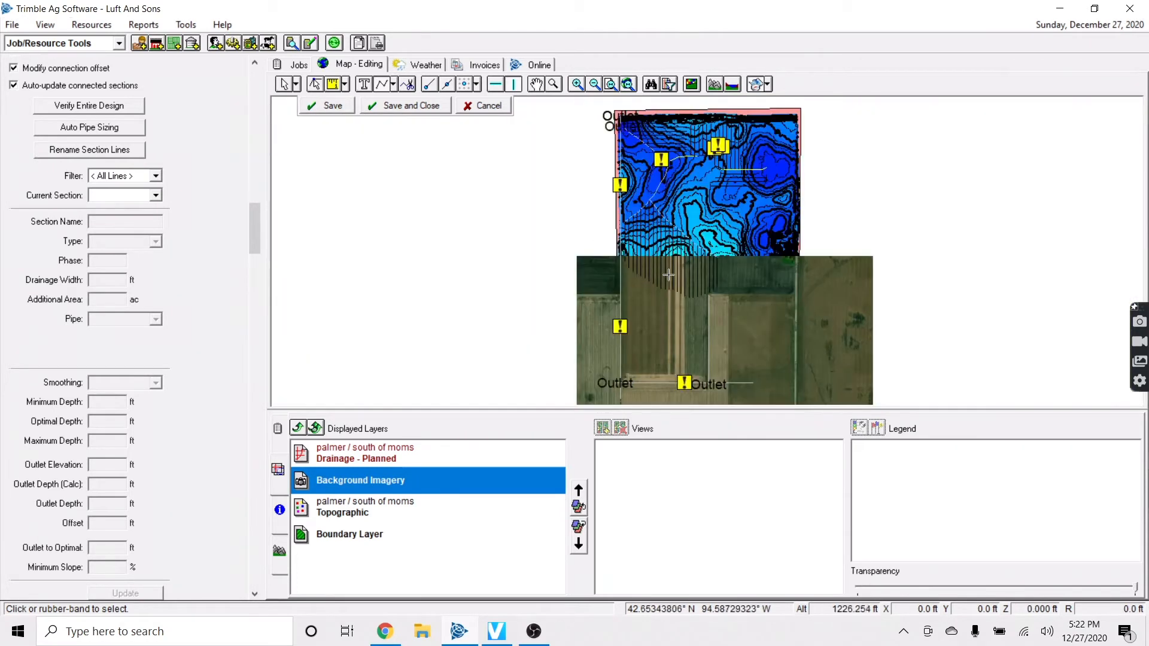
Draw a second main running north from the south main near the east edge
scroll(674, 371, up, 1)
scroll(731, 381, up, 1)
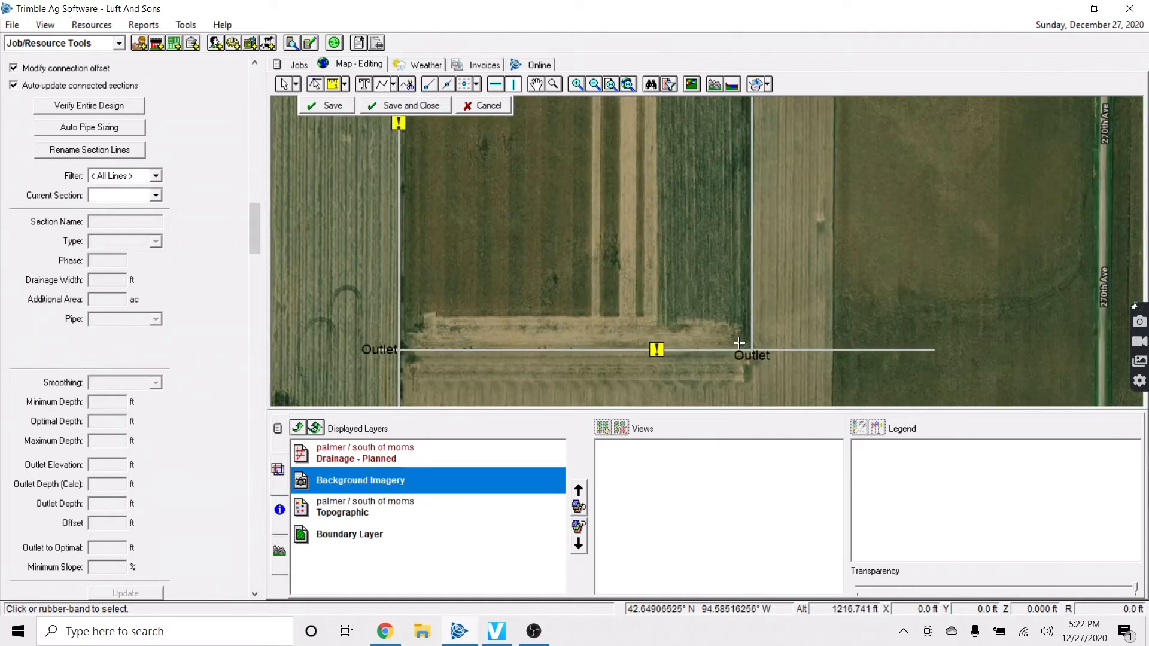
scroll(757, 328, up, 1)
click(742, 329)
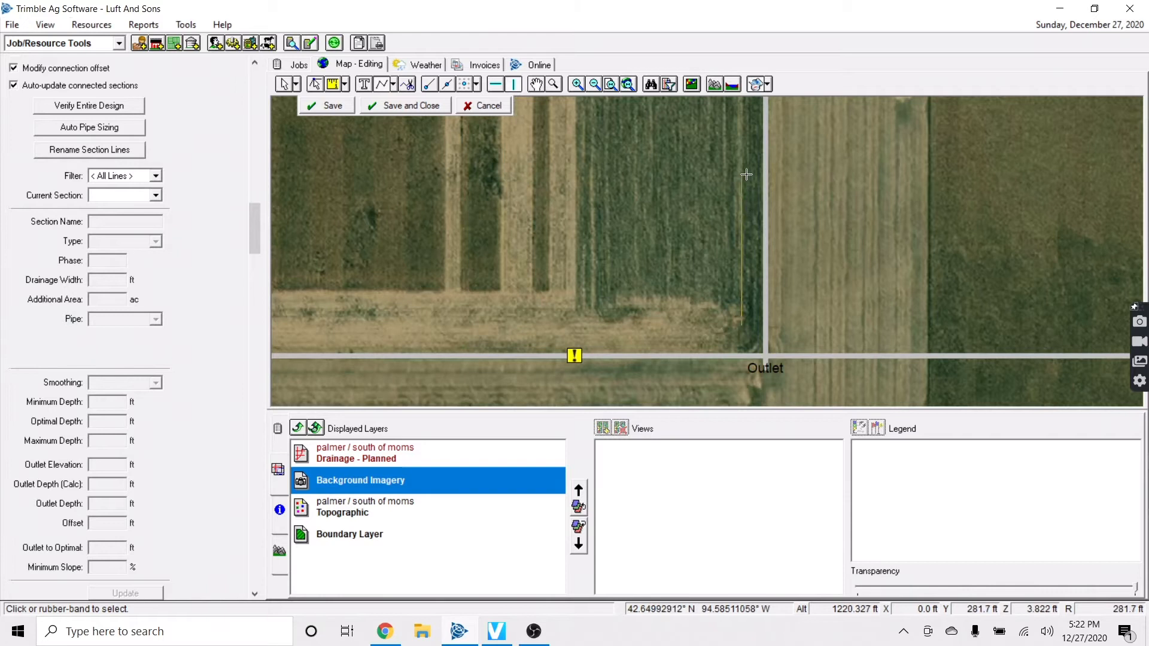
key(Up)
key(Up)
key(Up)
right_click(742, 135)
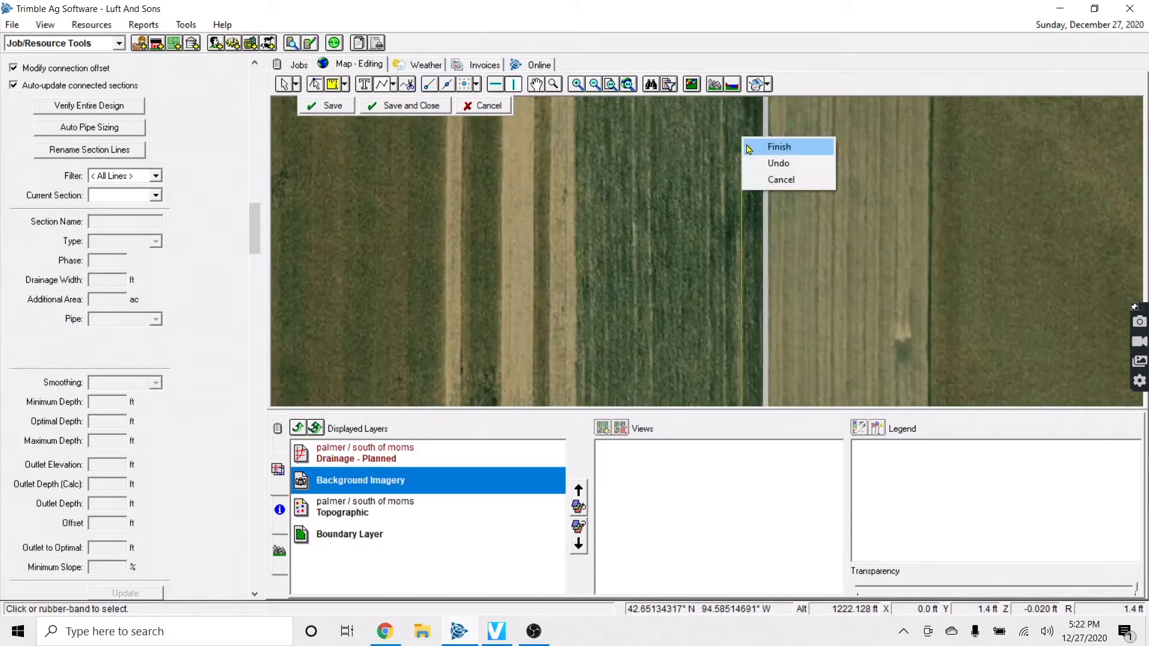
click(761, 148)
Show the contours through the imagery again, pan around, and stop drawing mains
drag(1135, 589, 1068, 592)
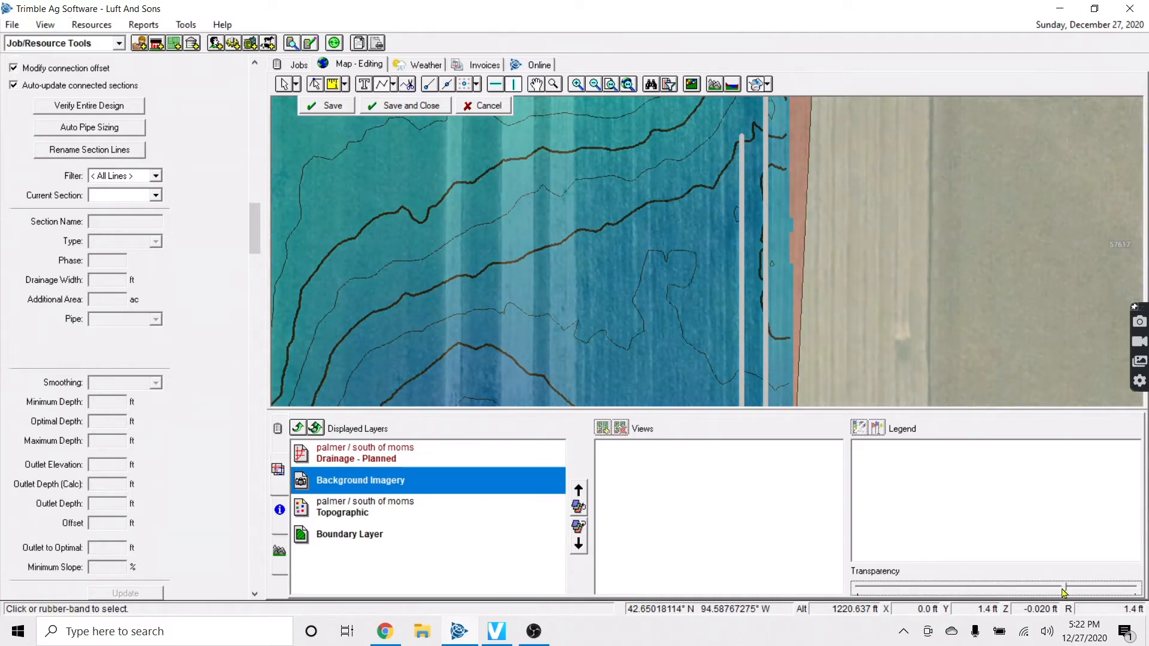
scroll(576, 311, down, 2)
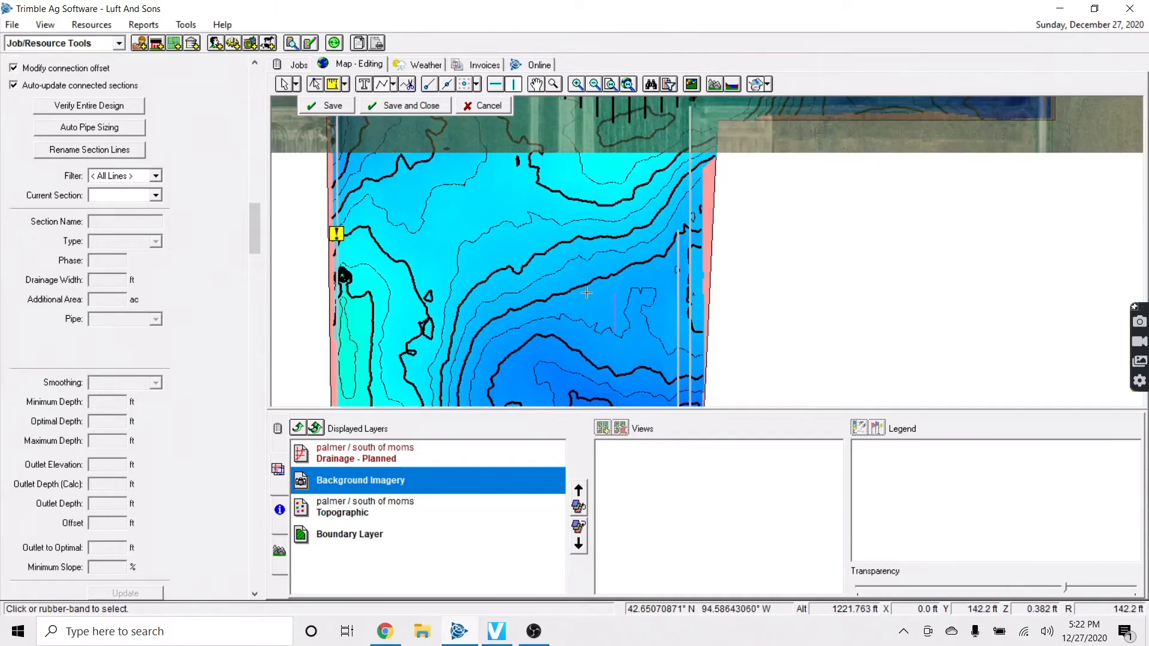
key(Down)
key(Left)
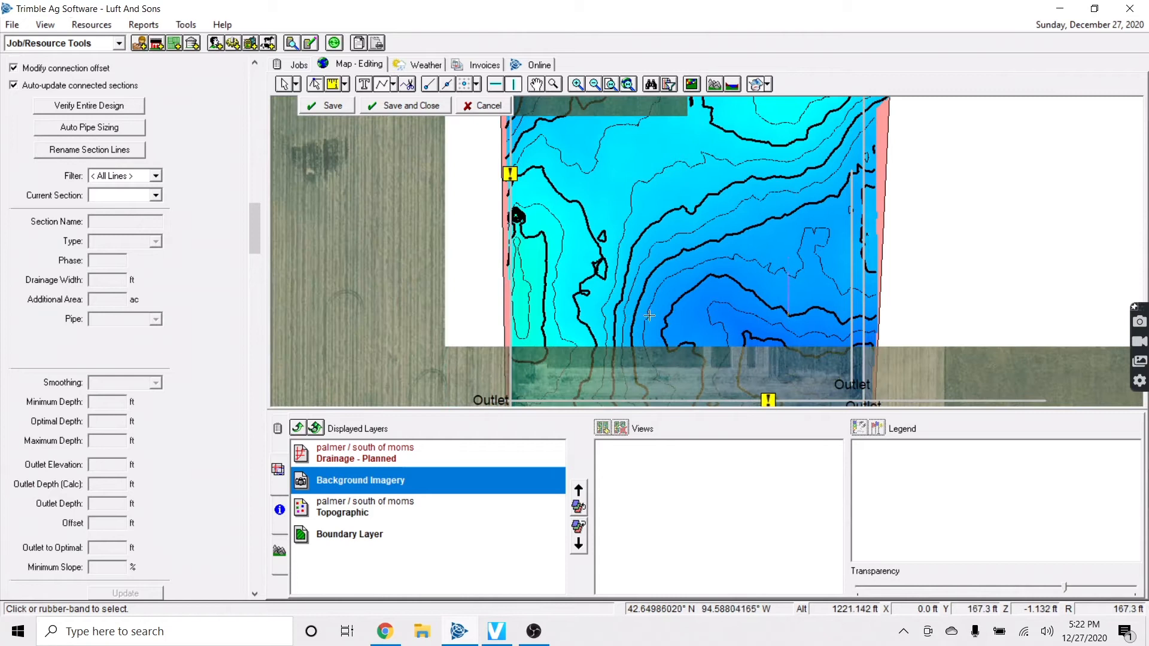
key(Right)
right_click(551, 207)
click(617, 228)
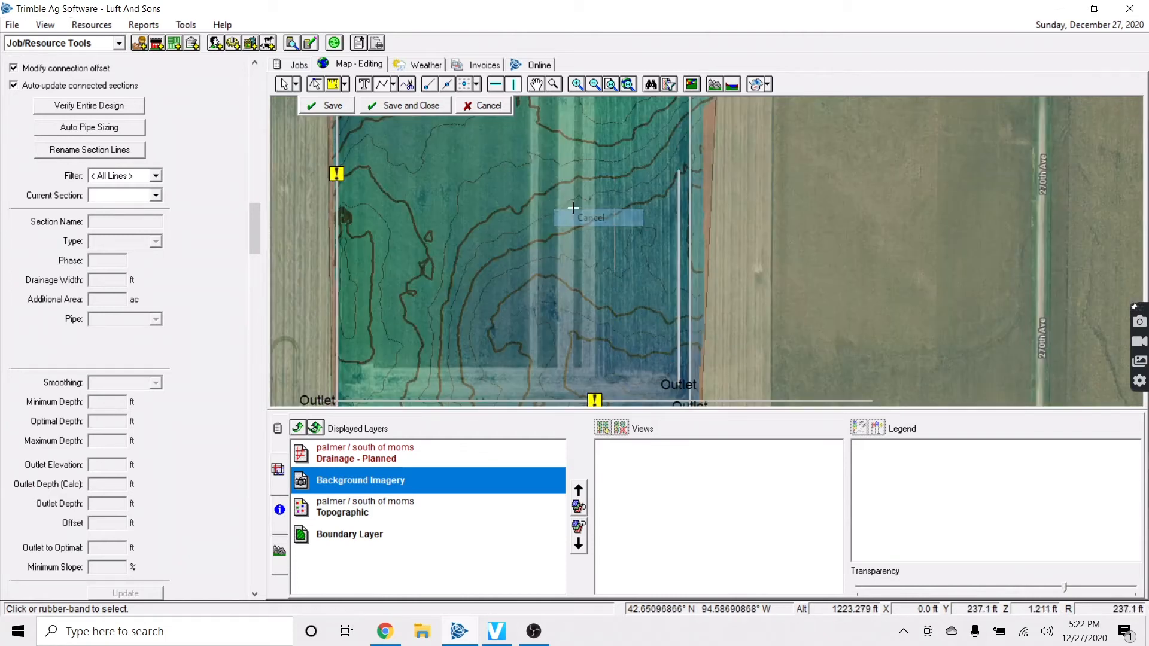
Measure distances between points on the map
click(337, 88)
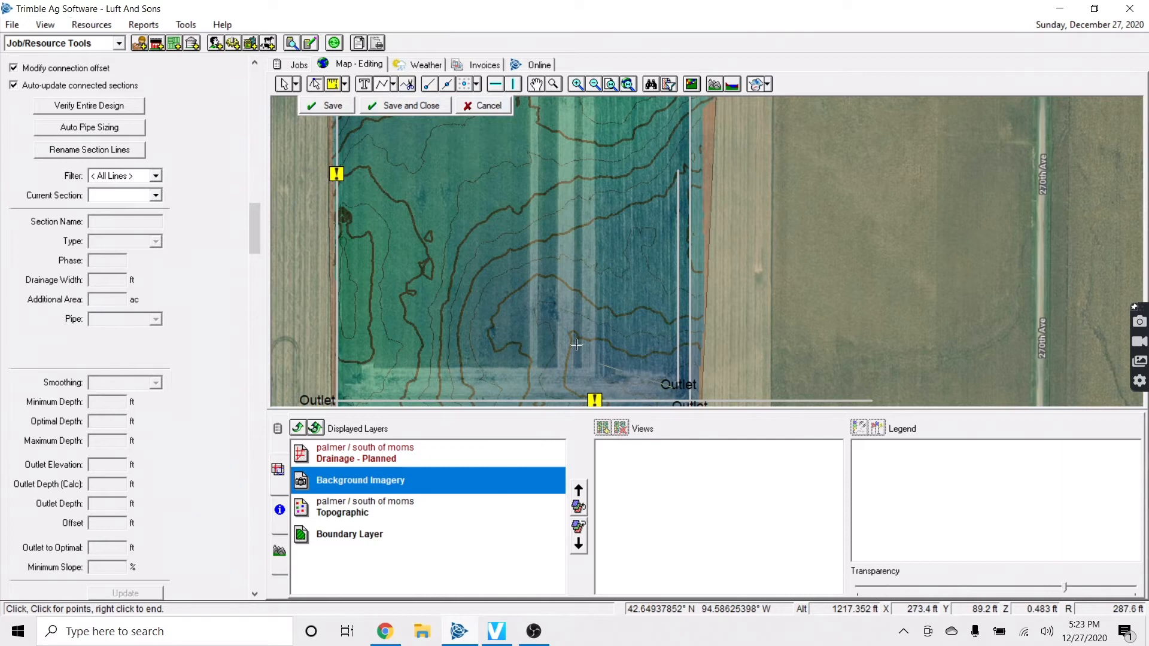
right_click(453, 203)
click(482, 213)
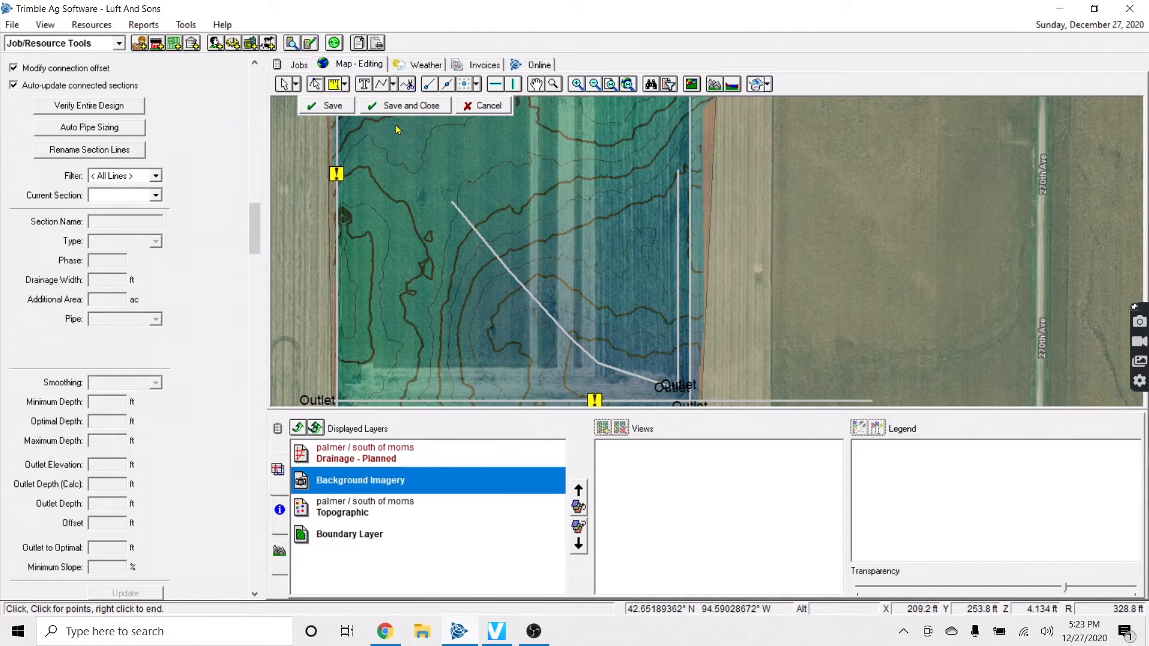
click(455, 197)
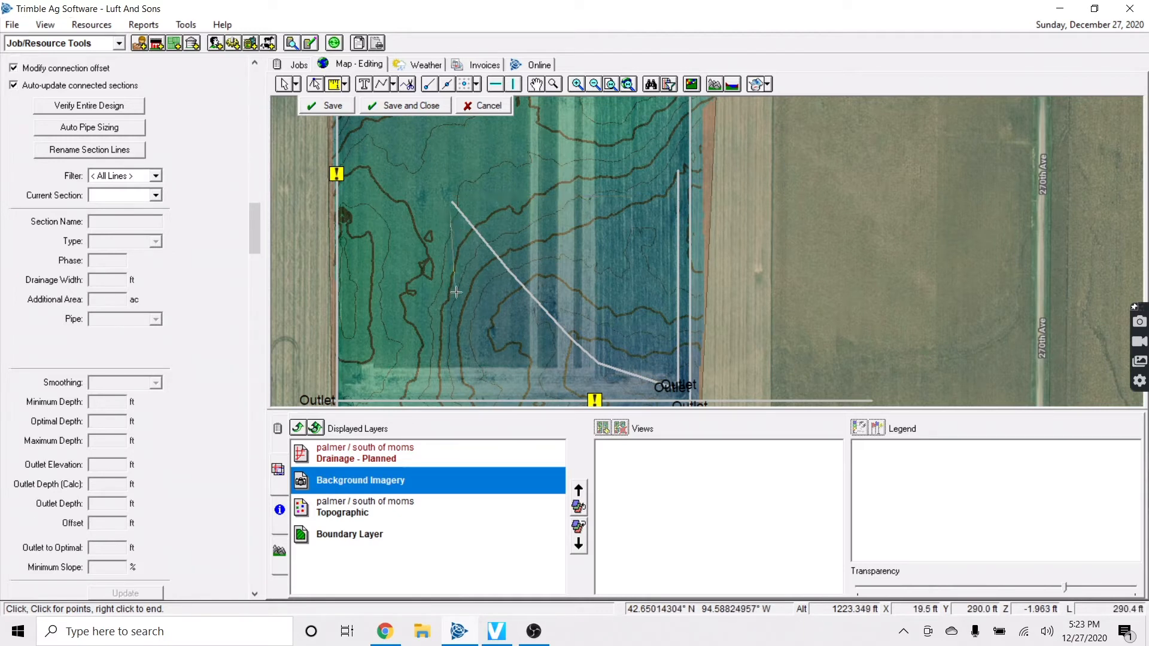
right_click(450, 383)
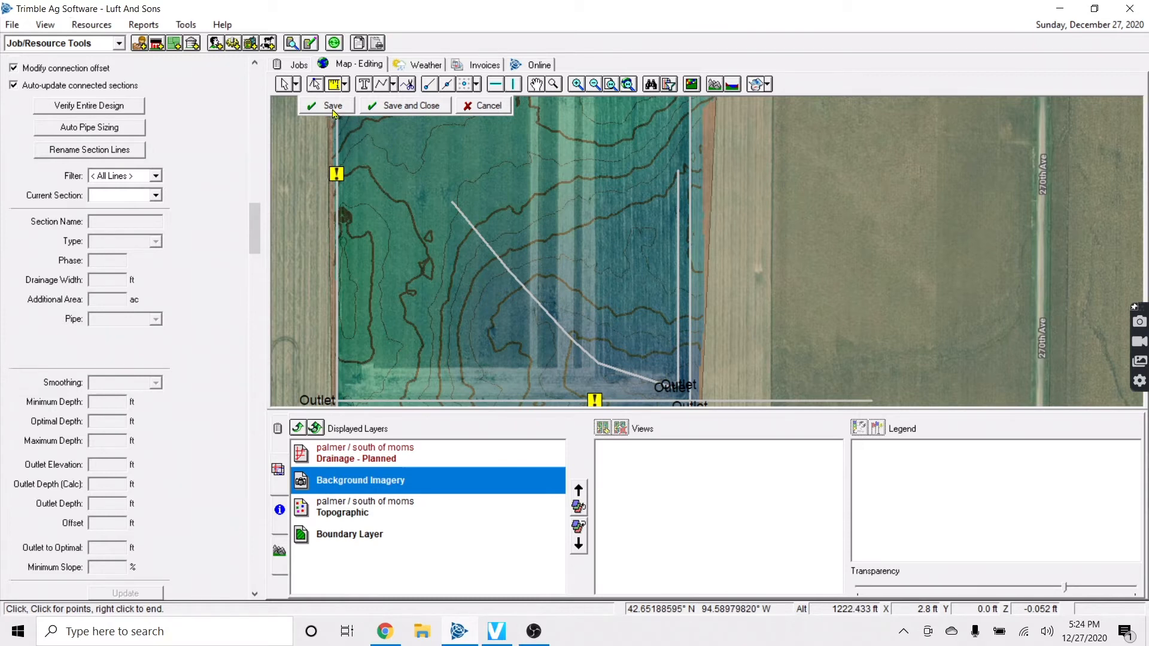
Finish the horizontal main and save the drawn diagonal main L76
click(394, 85)
click(411, 101)
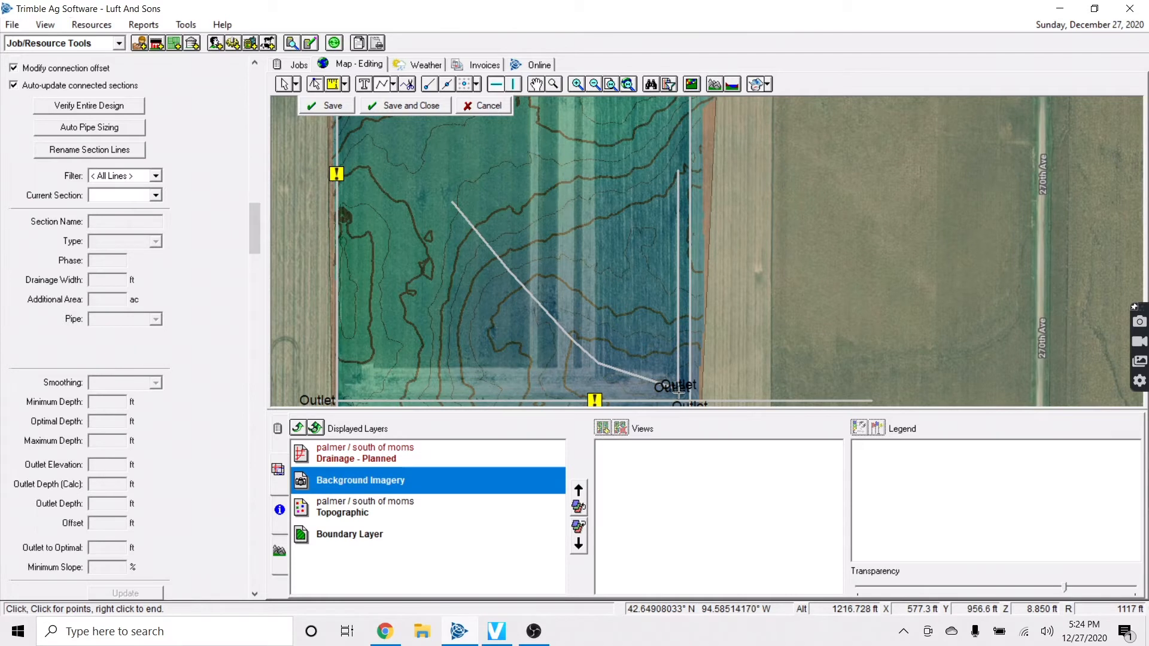
right_click(435, 391)
click(466, 401)
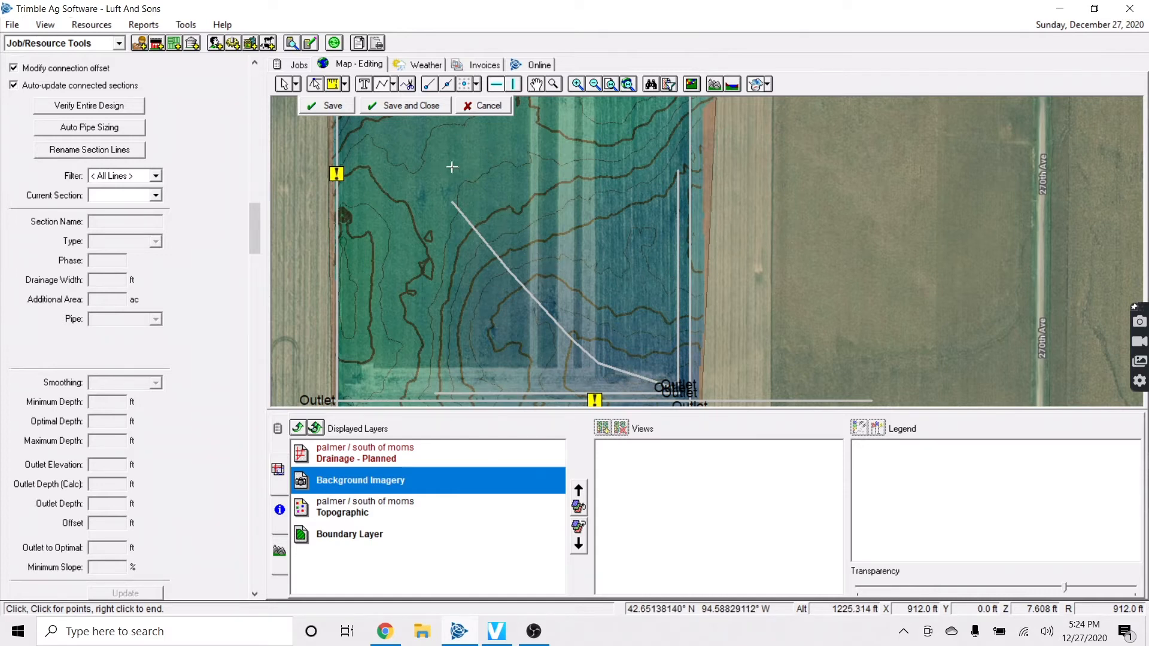
click(316, 108)
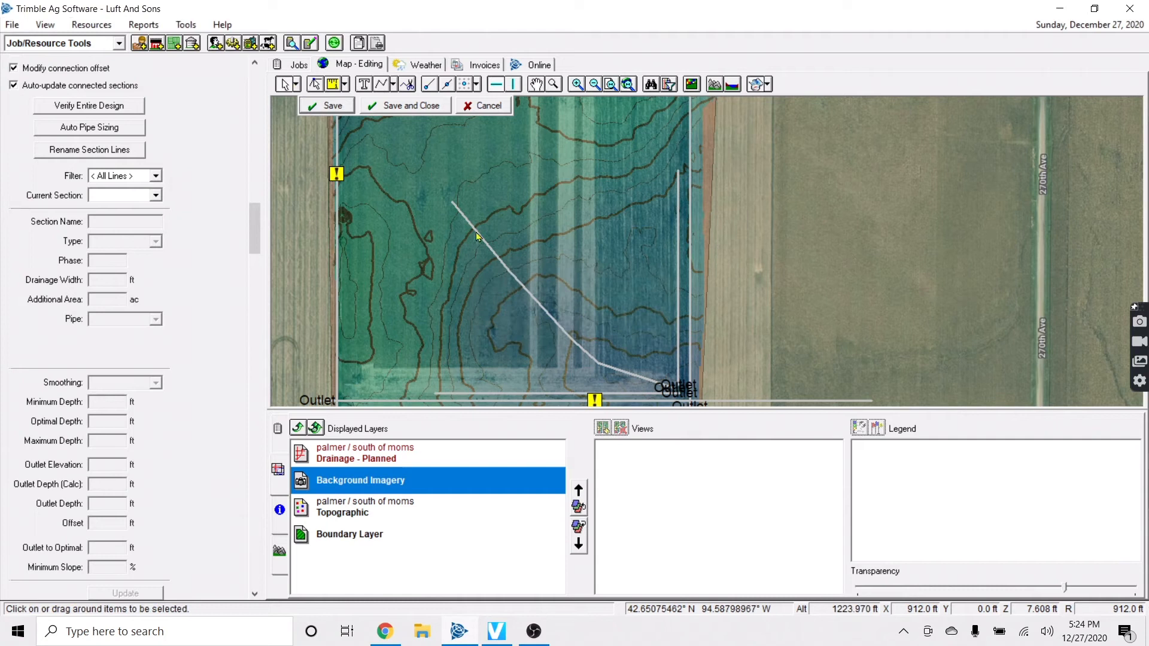
Inspect diagonal main L76, then select vertical line L75 for offsetting
click(508, 274)
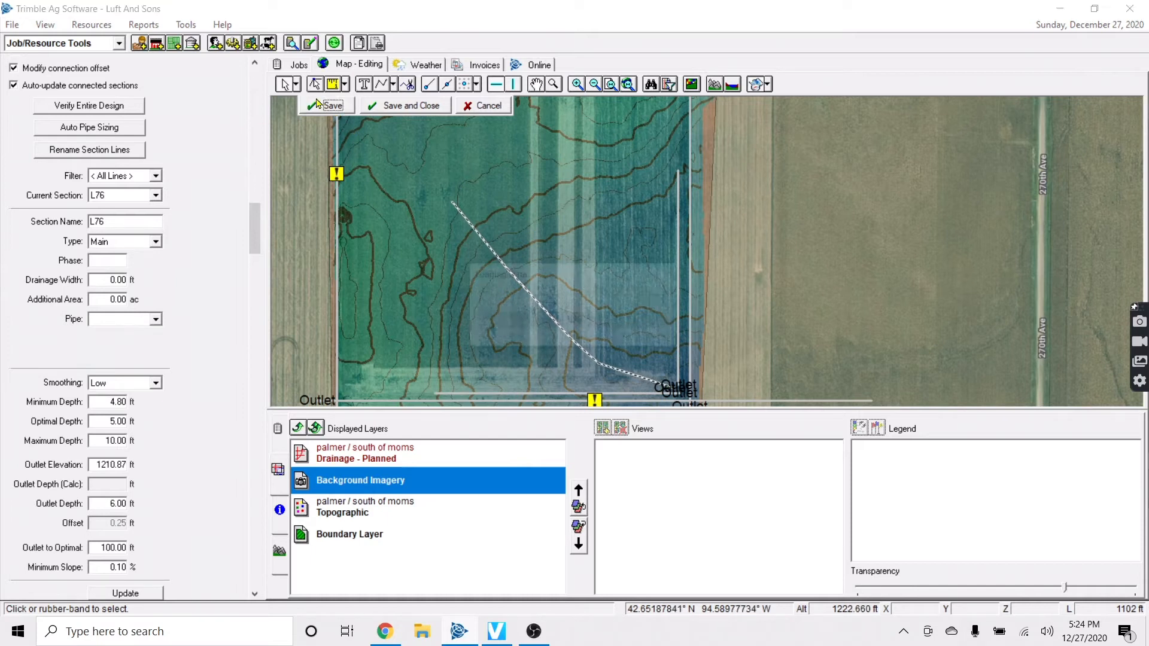
click(606, 278)
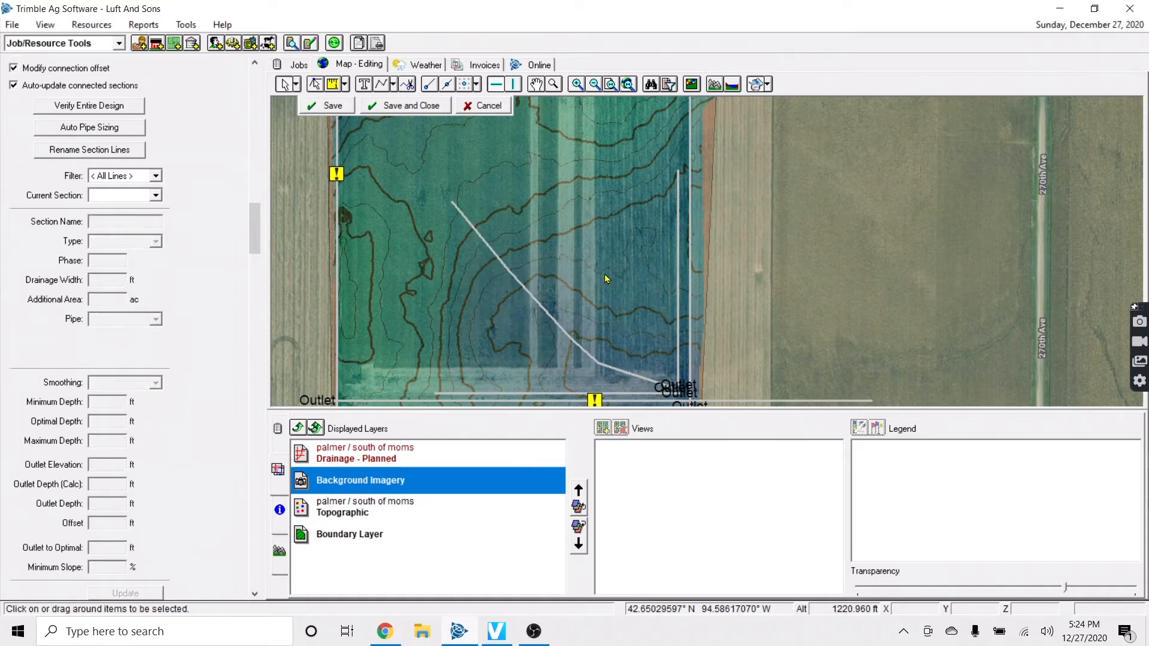
click(679, 256)
right_click(680, 254)
click(705, 280)
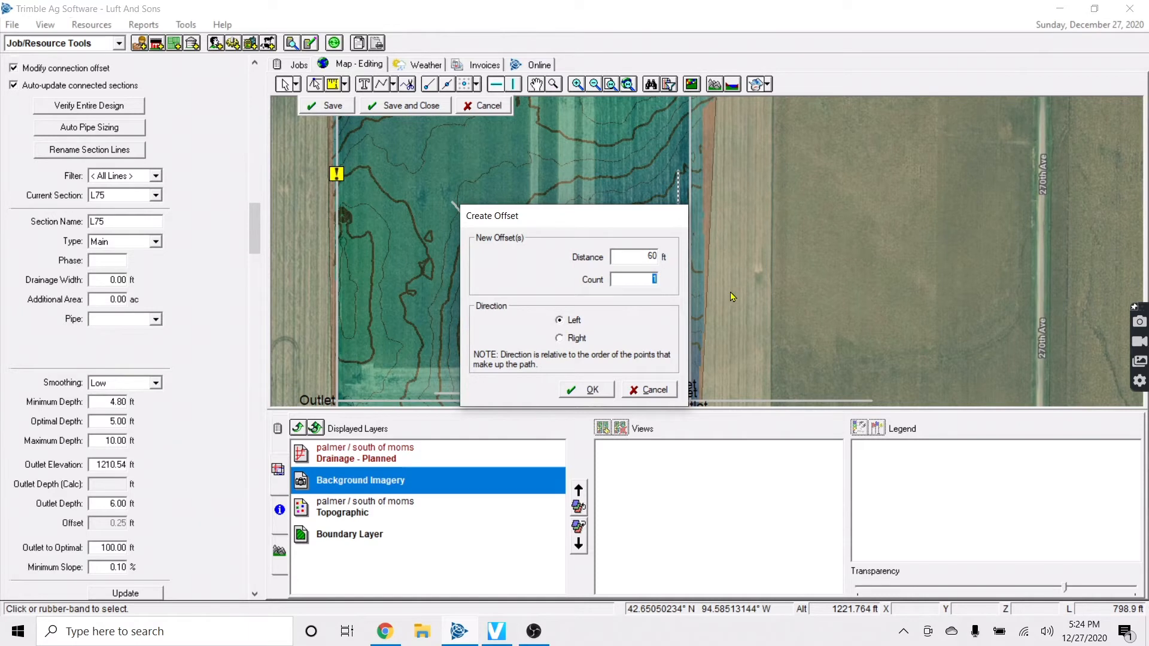
Create 14 offsets of L75 at 60 ft to the left and make them Lateral sections
click(589, 389)
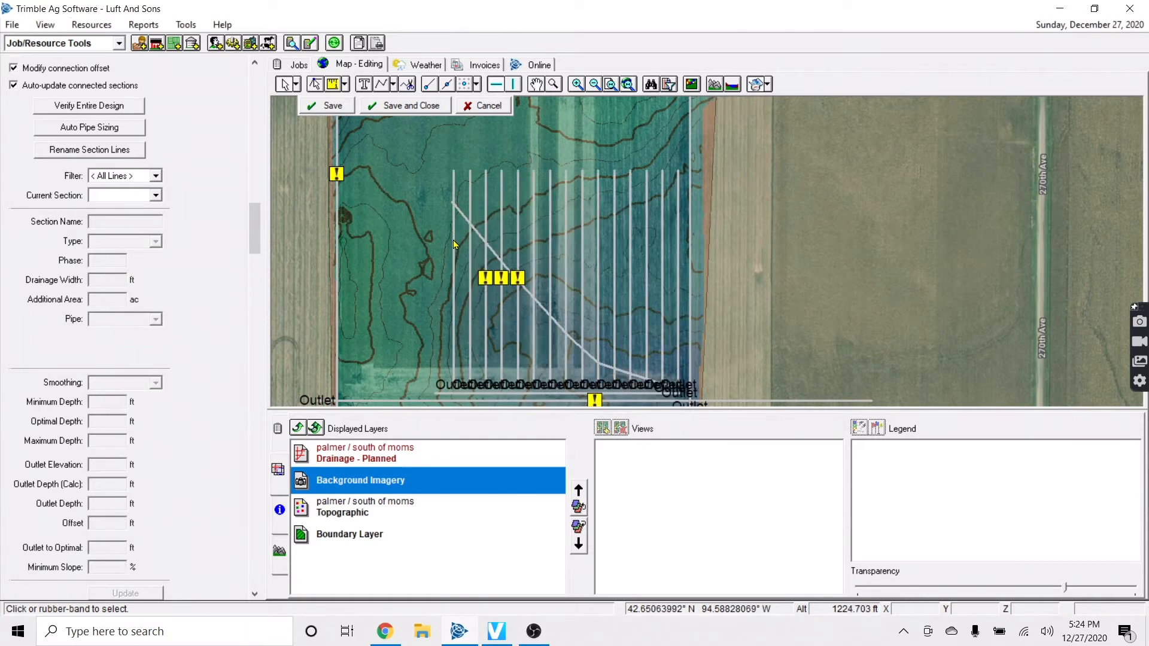
drag(441, 145, 691, 395)
ctrl+click(575, 350)
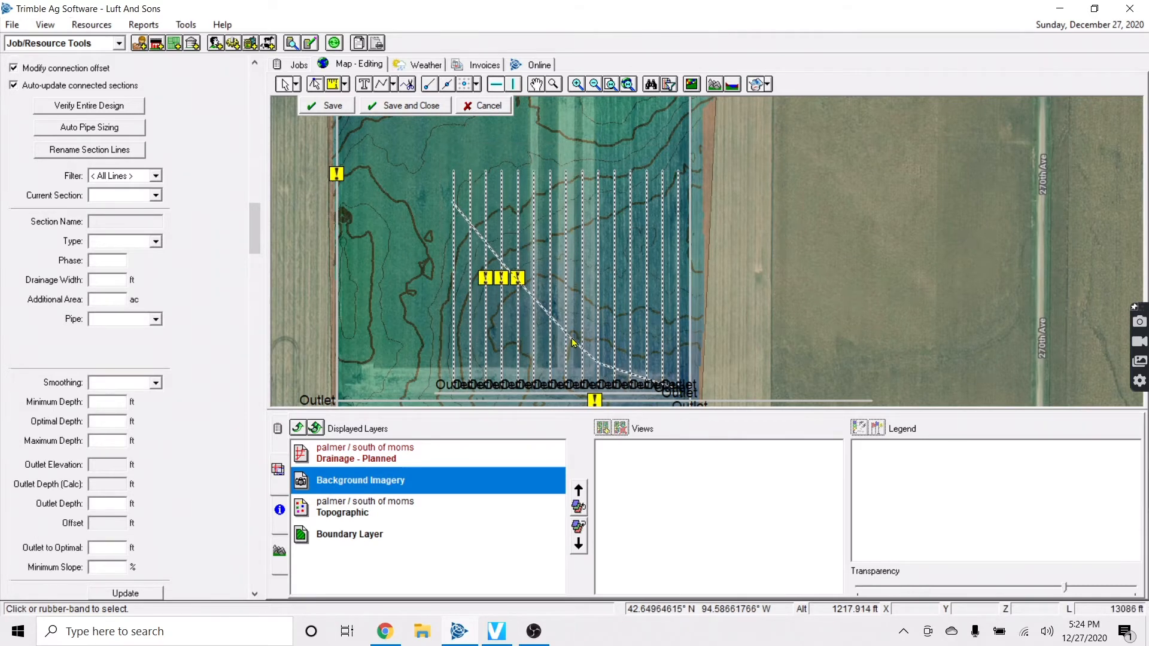
click(120, 323)
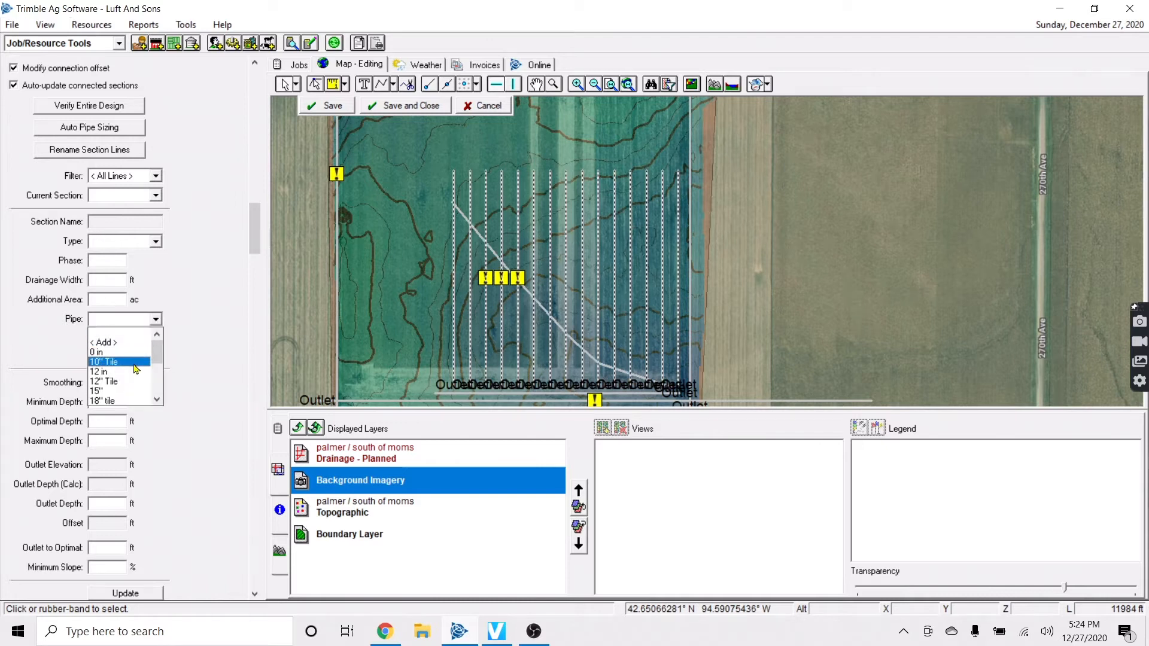
click(137, 244)
click(134, 245)
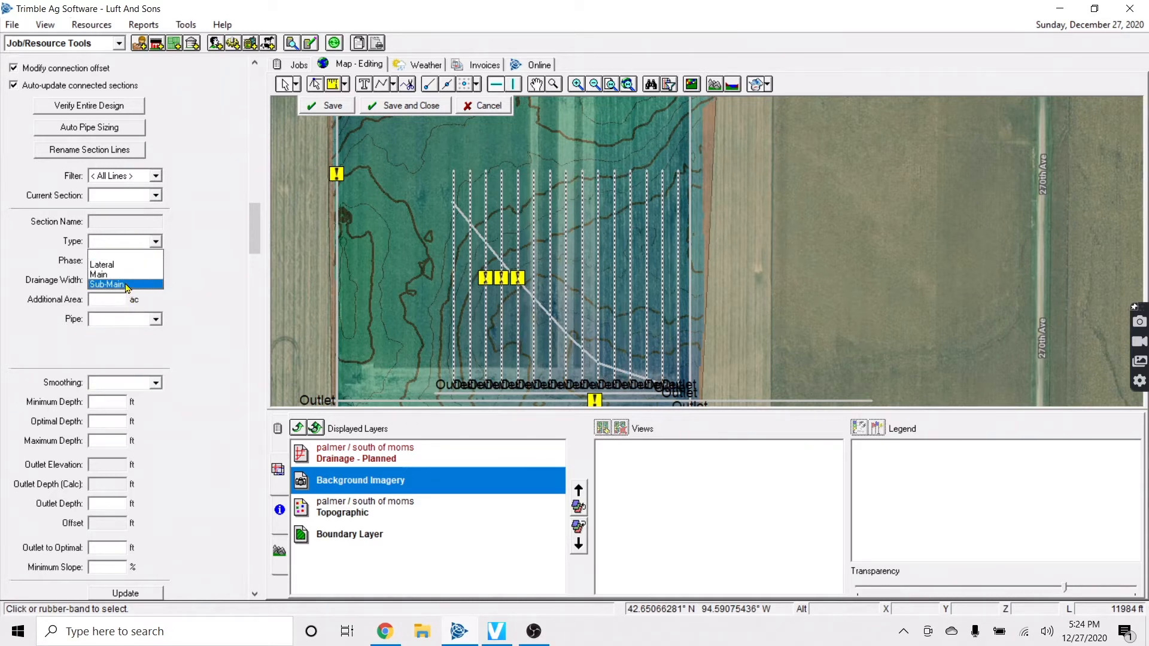
click(114, 264)
Connect the new laterals to the diagonal main and save, dismissing the connect warning
right_click(581, 288)
click(621, 316)
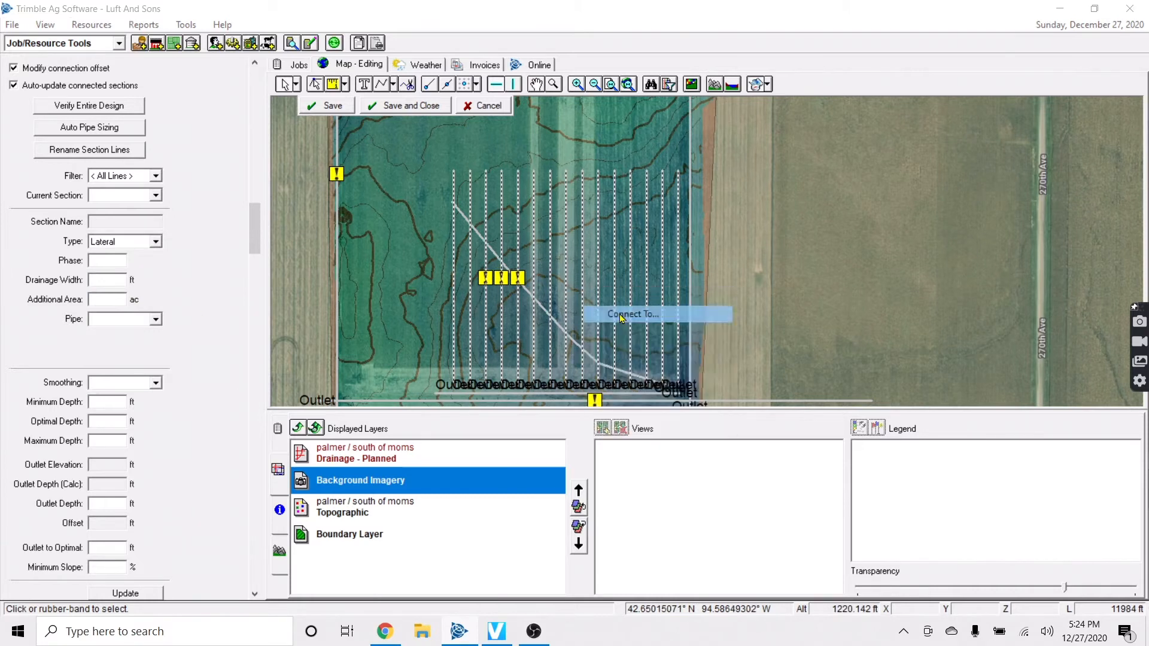
click(676, 368)
click(535, 302)
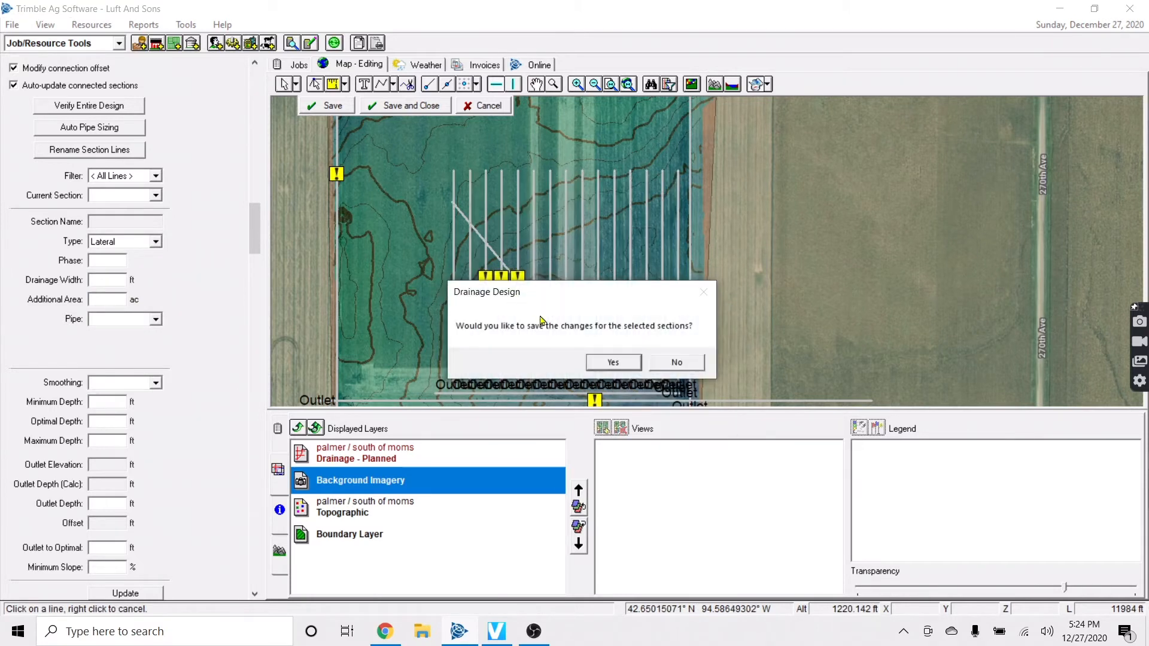
click(612, 362)
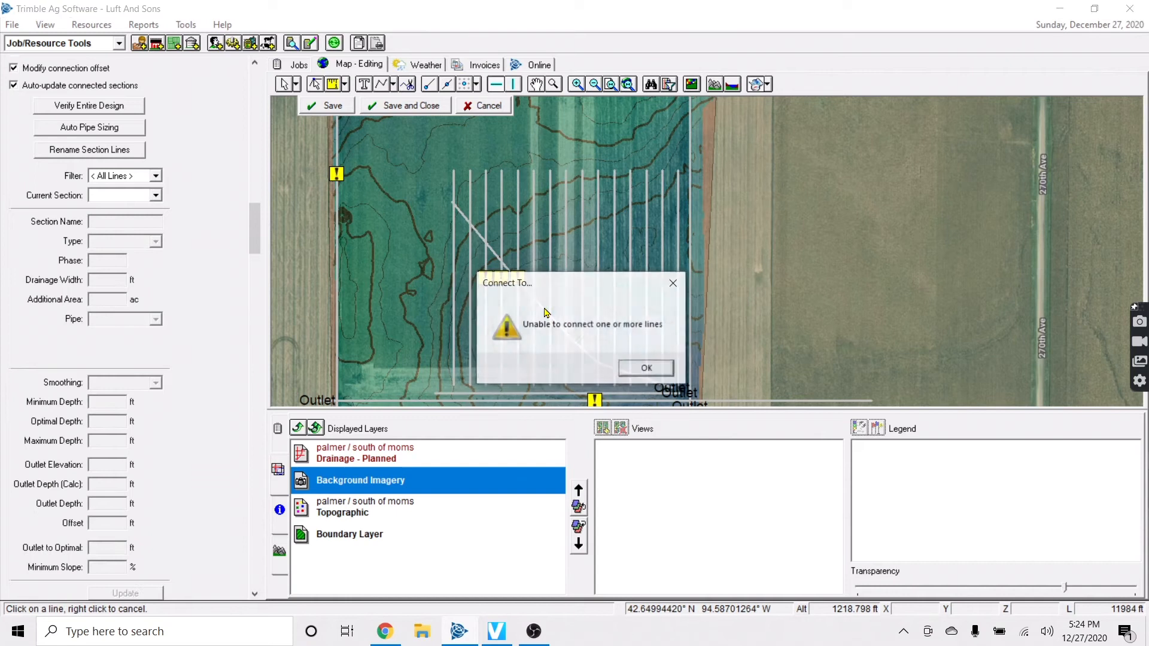
click(646, 368)
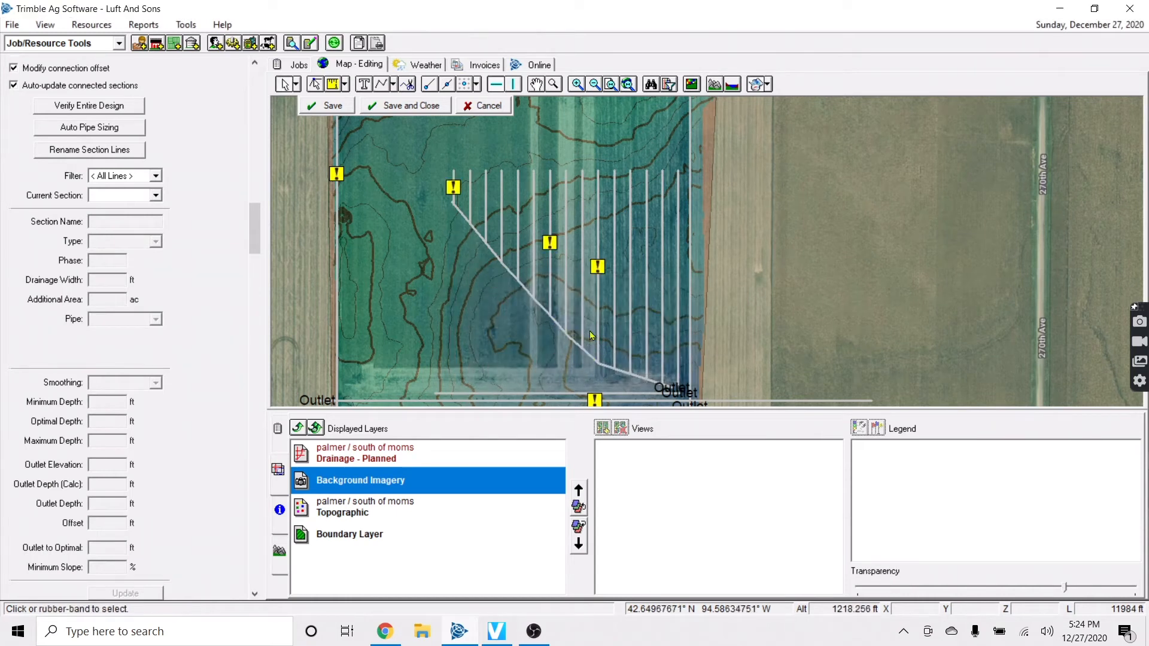
right_click(536, 394)
Offset L77 by 60 ft to the right and make the new lines Lateral sections
click(589, 415)
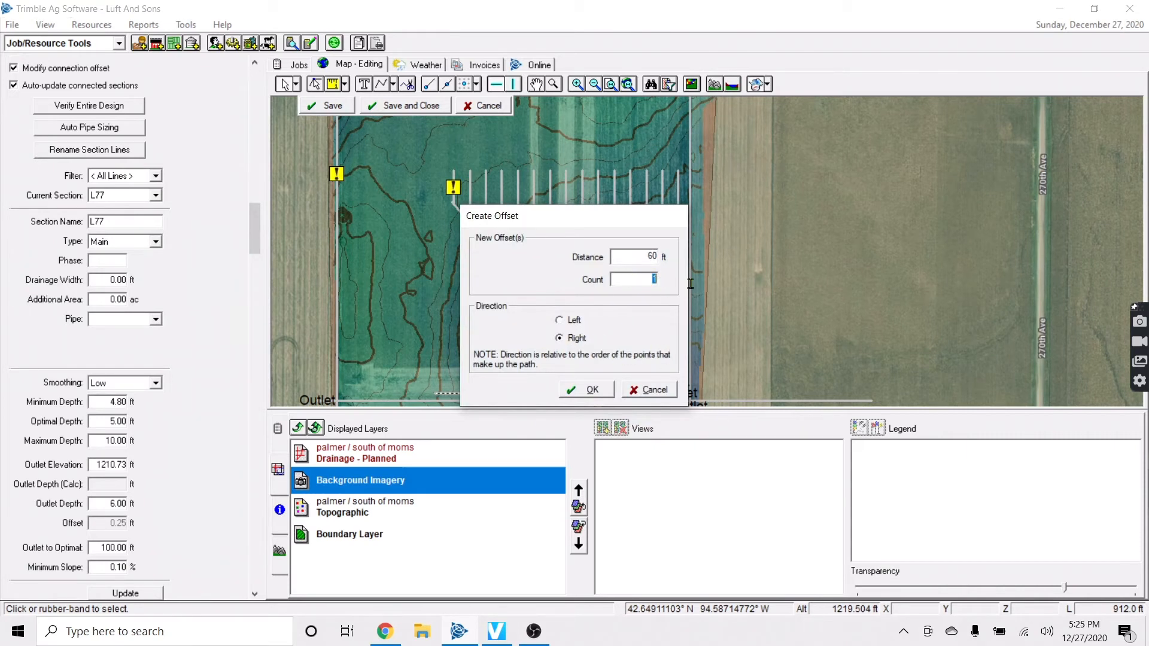
click(592, 390)
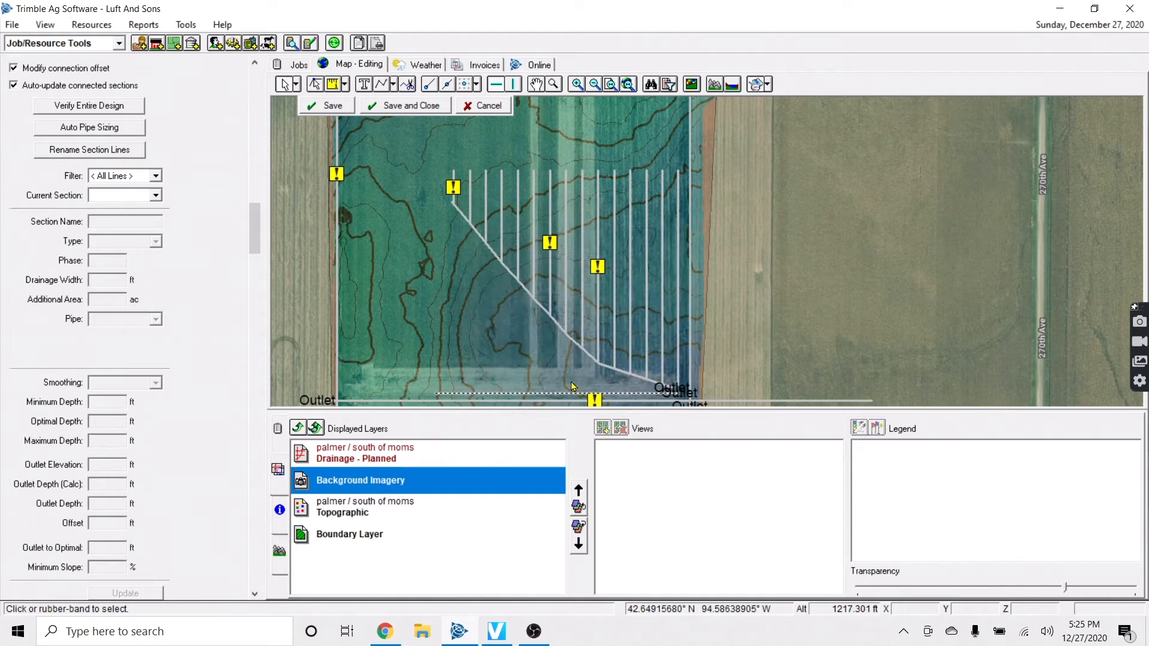
drag(561, 298, 690, 398)
click(155, 319)
click(115, 317)
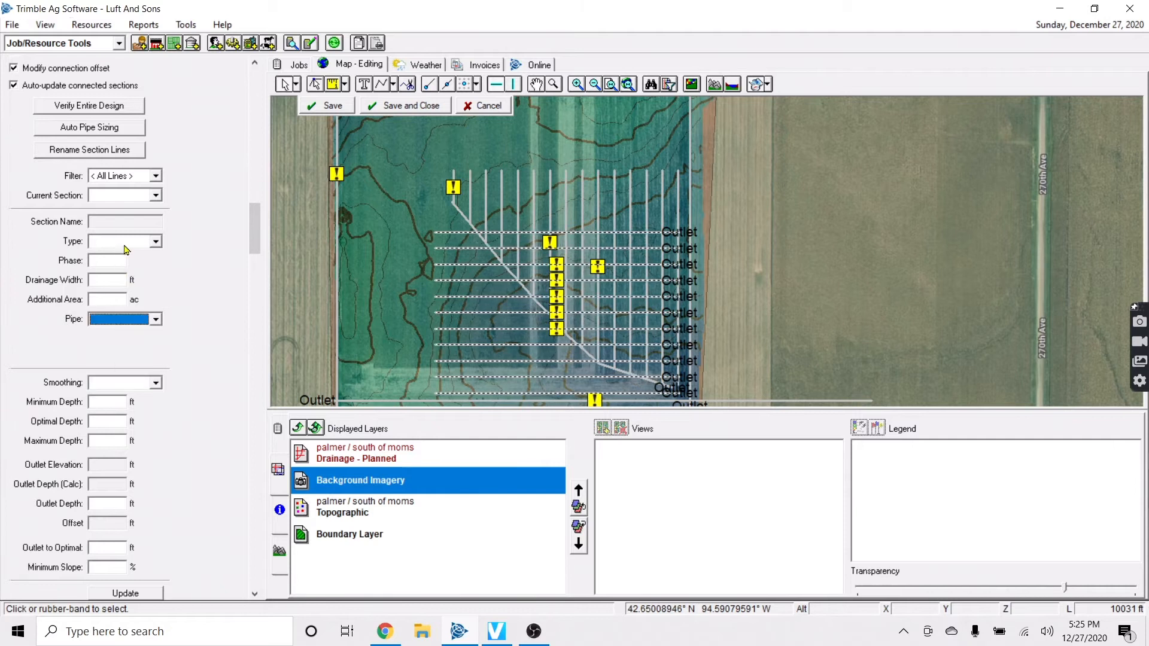
click(126, 247)
click(127, 270)
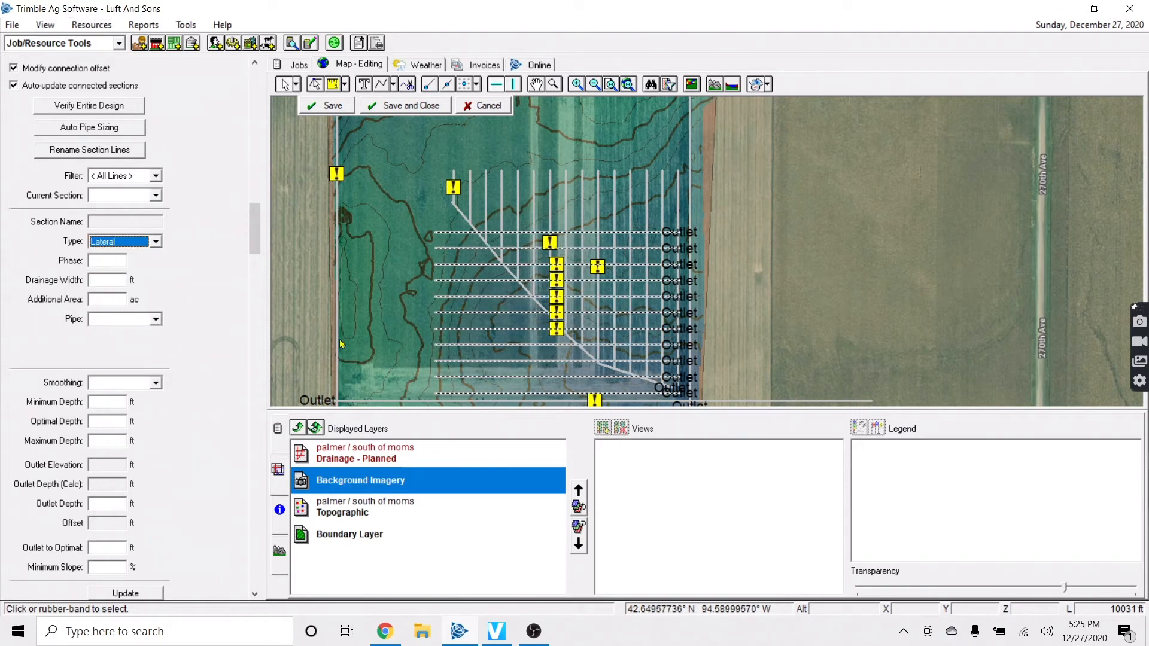
Connect the horizontal laterals to the diagonal main and save the changes
right_click(454, 281)
click(487, 312)
click(661, 367)
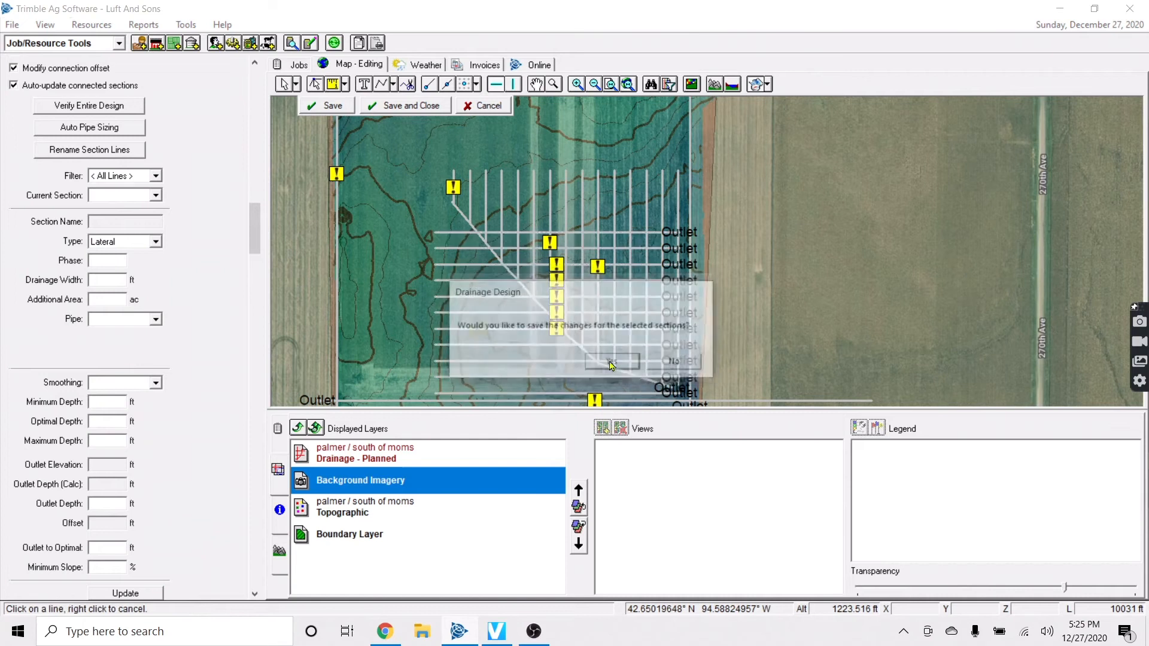
click(462, 219)
click(648, 369)
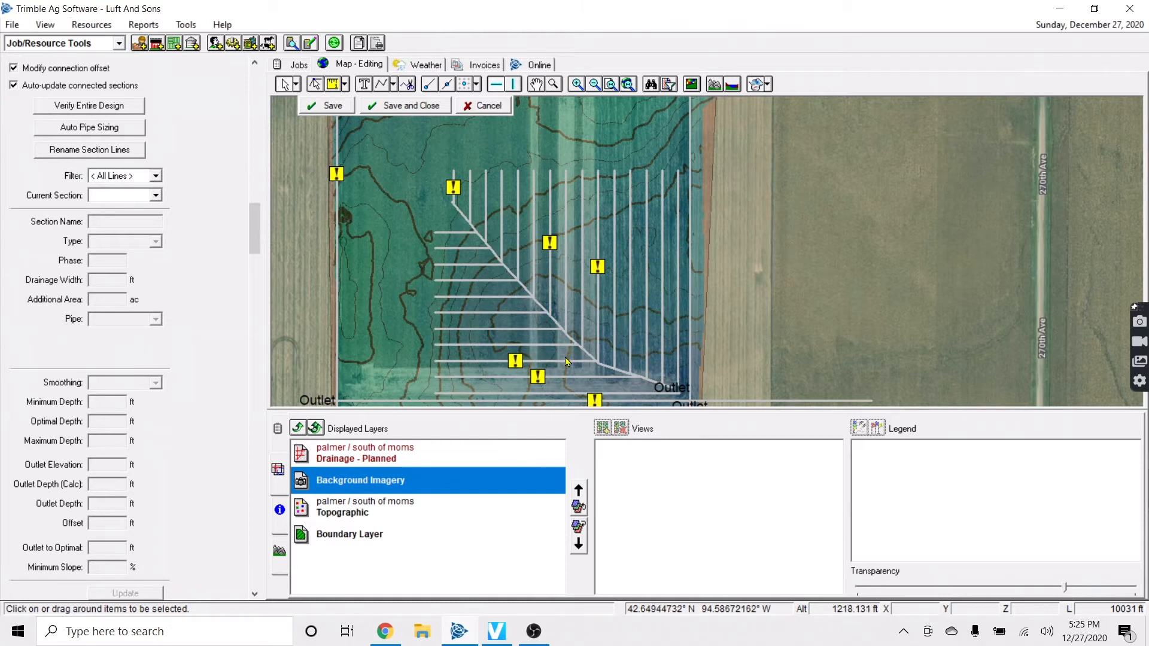
Show the depth profile of lateral L82 from the Drainage - Planned layer
click(599, 326)
click(344, 459)
click(283, 550)
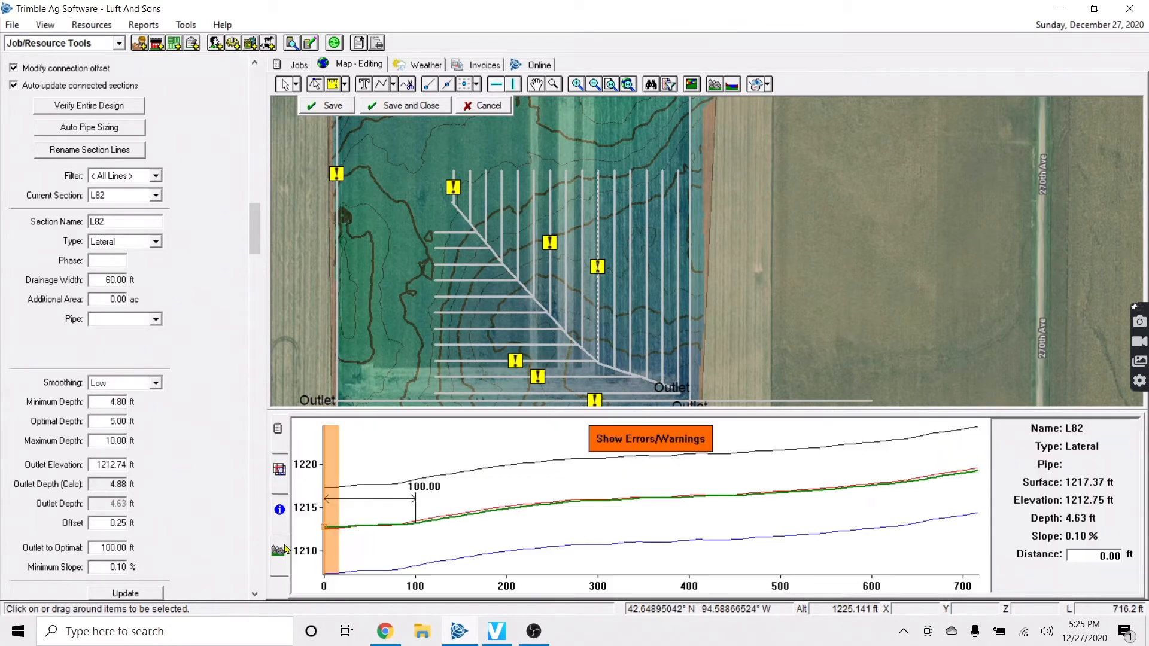
click(609, 367)
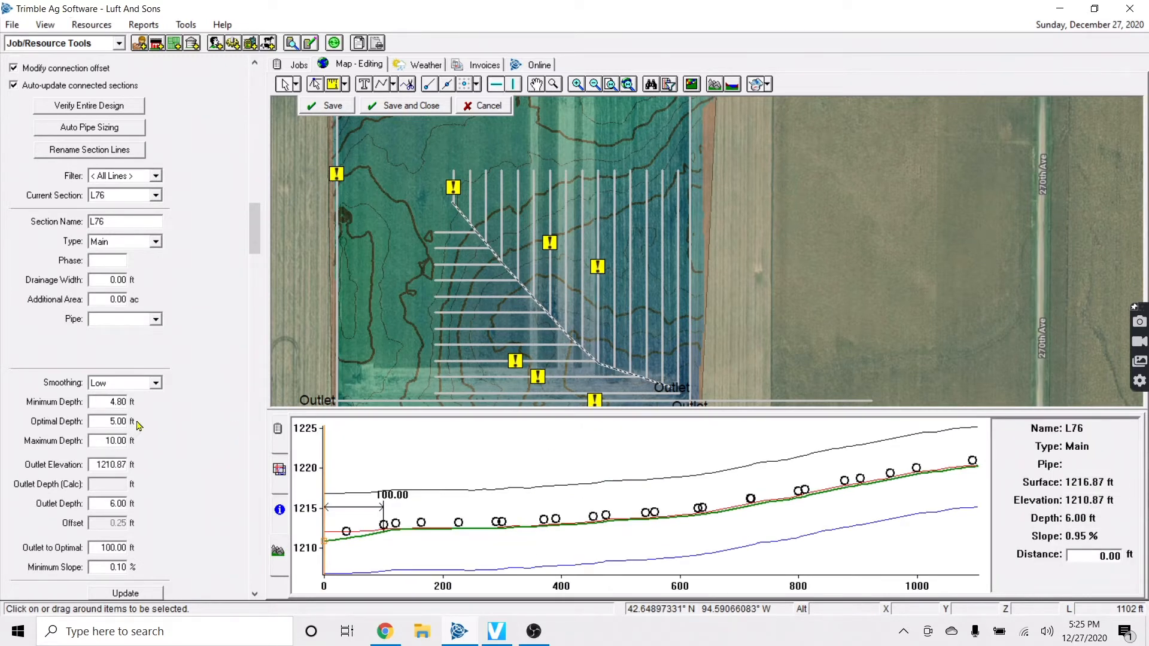
click(379, 298)
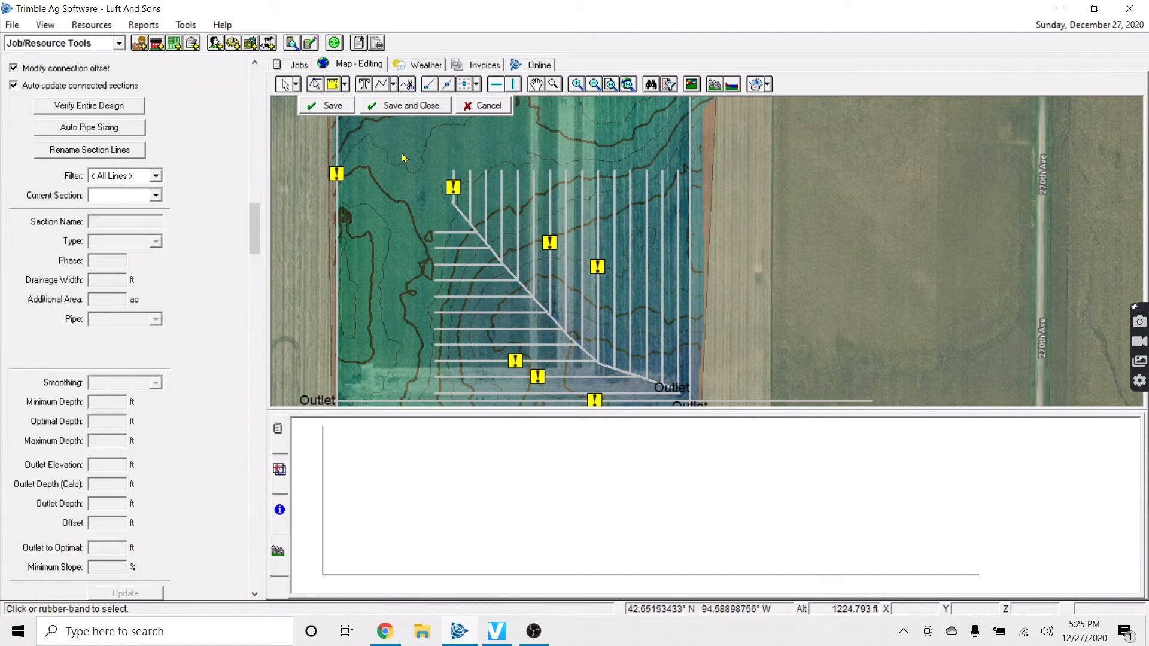
click(687, 387)
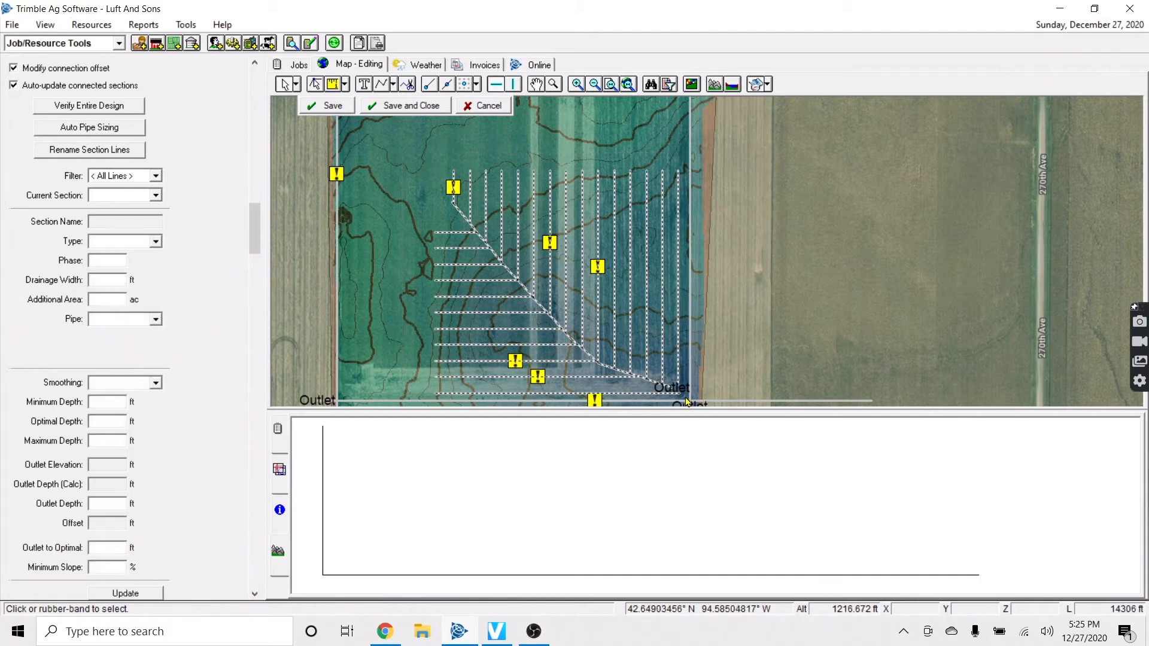
click(627, 134)
scroll(634, 162, up, 1)
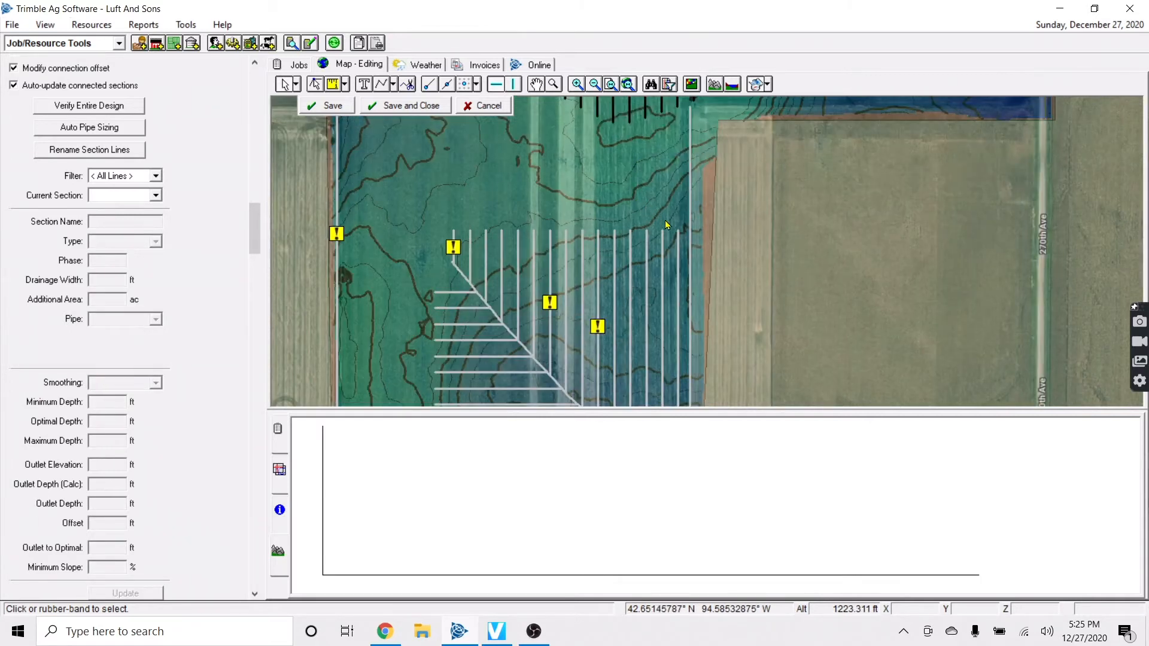
Pick the Main Pipe Tool and cancel an unwanted starting segment
click(395, 89)
click(428, 100)
click(675, 125)
right_click(598, 155)
click(623, 167)
Draw the new main from the north edge down the field's west edge and finish it
click(665, 133)
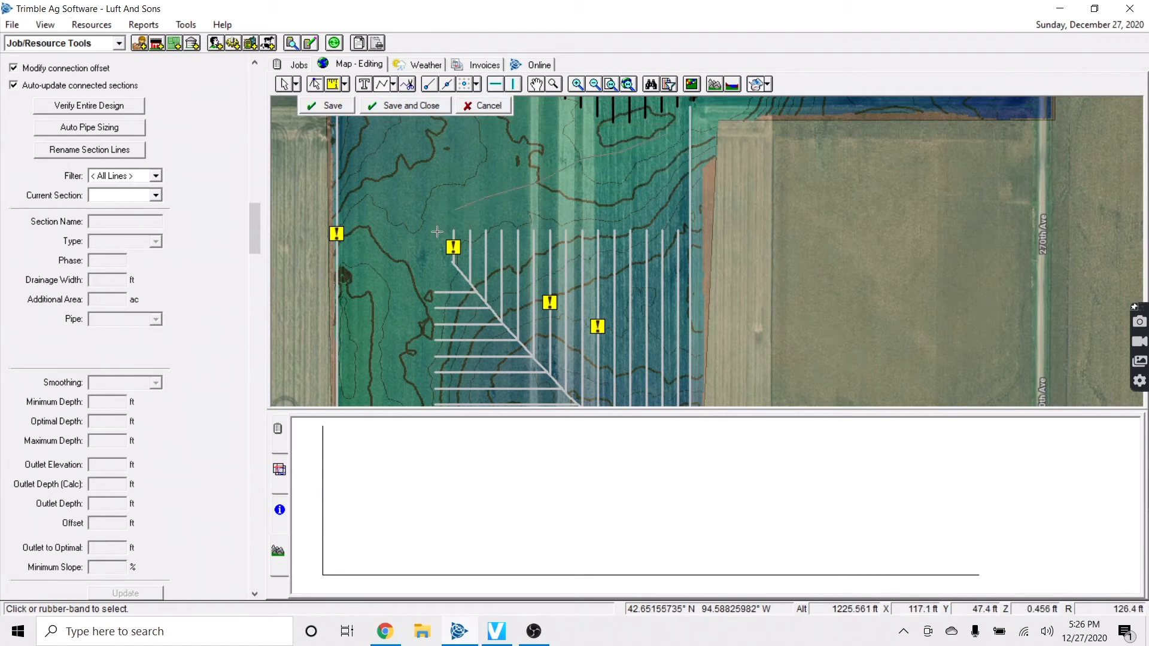
scroll(413, 251, down, 1)
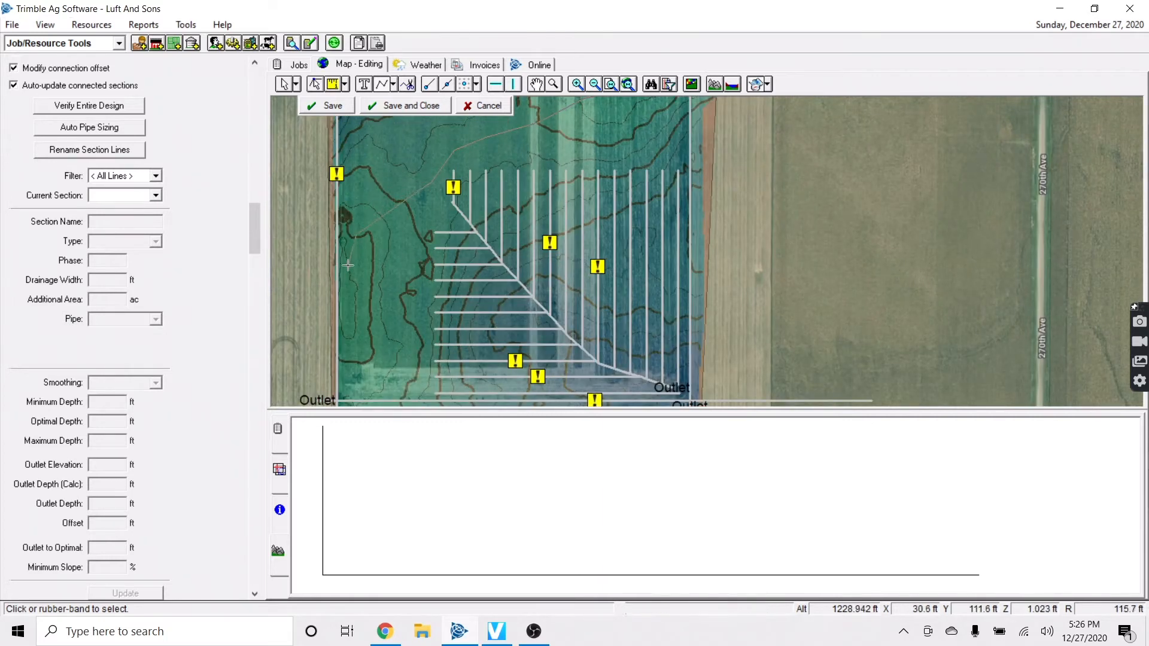
click(350, 393)
right_click(349, 395)
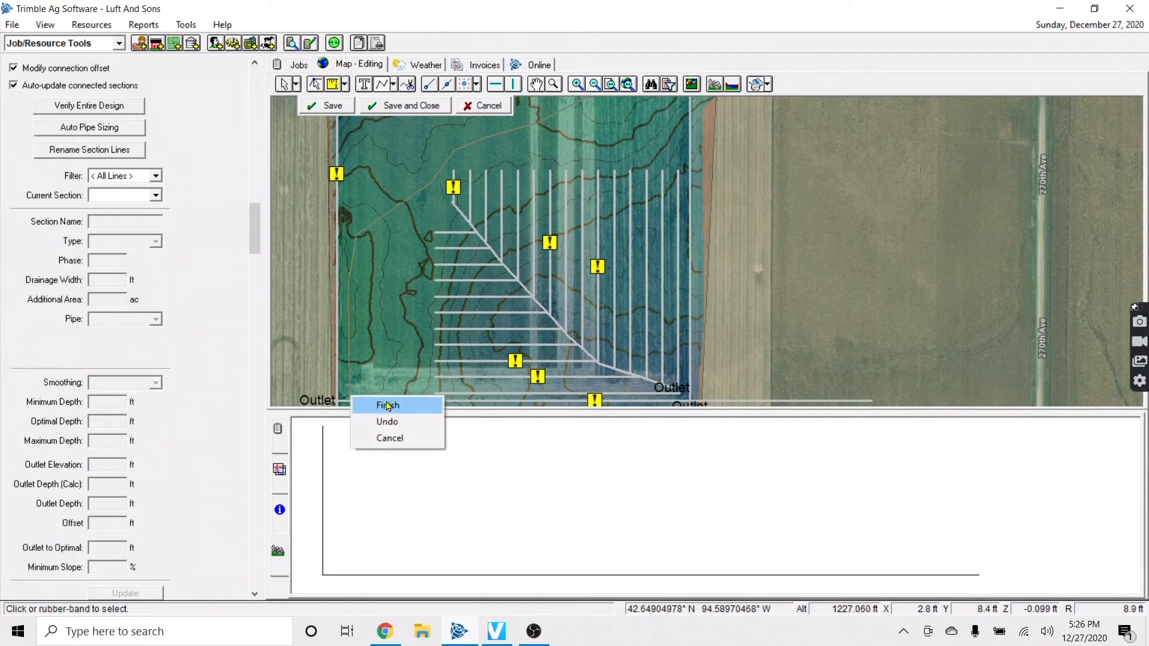
click(387, 404)
Discard a stray pipe segment and return to selecting the diagonal main and laterals
click(397, 146)
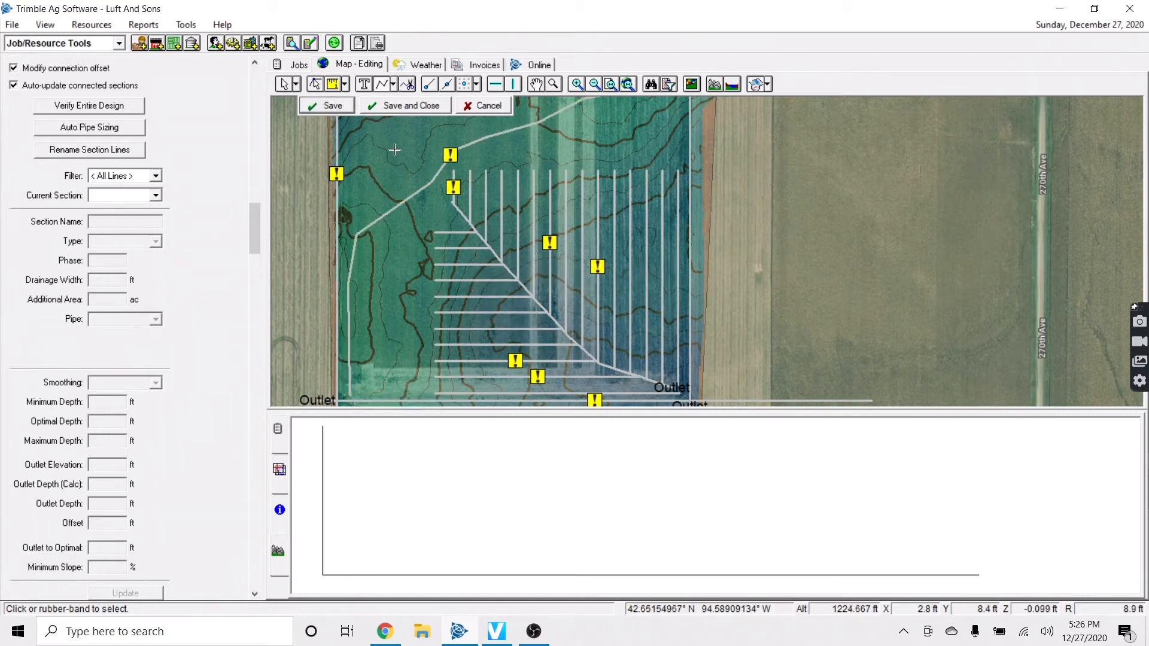
right_click(461, 251)
click(505, 272)
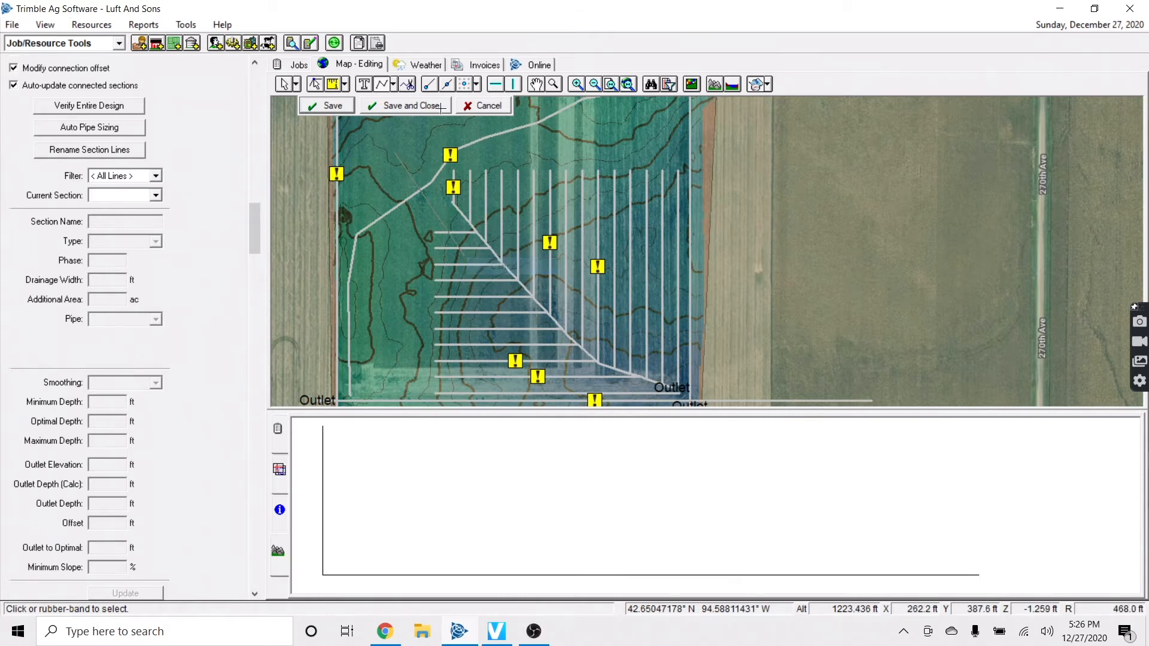
click(284, 84)
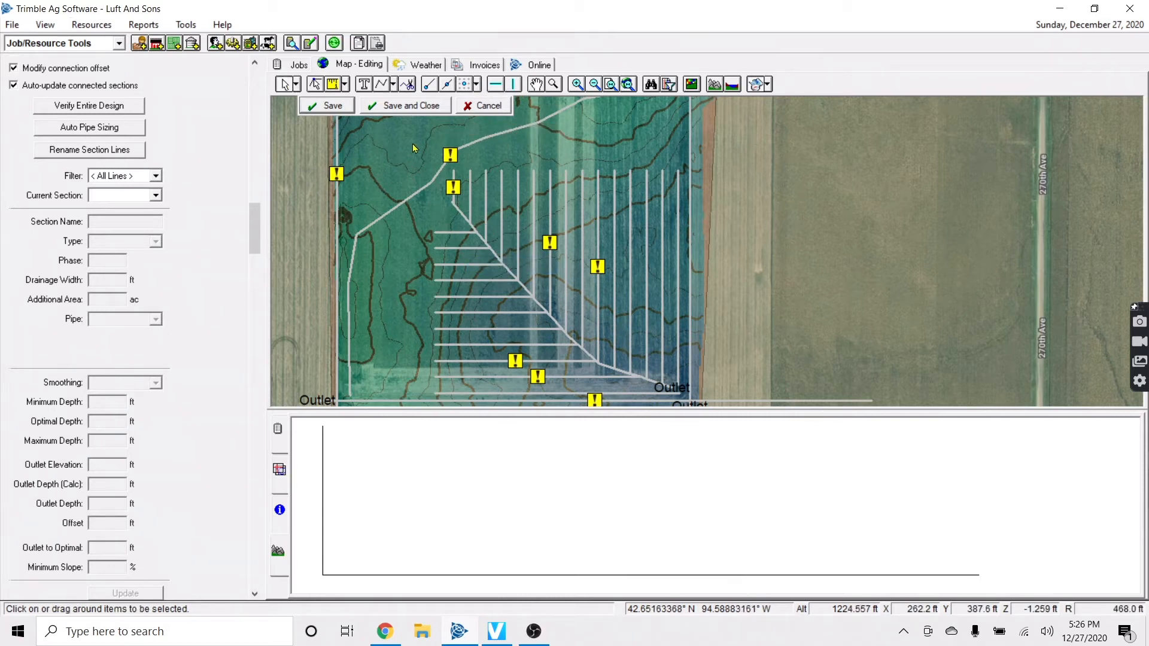
click(682, 395)
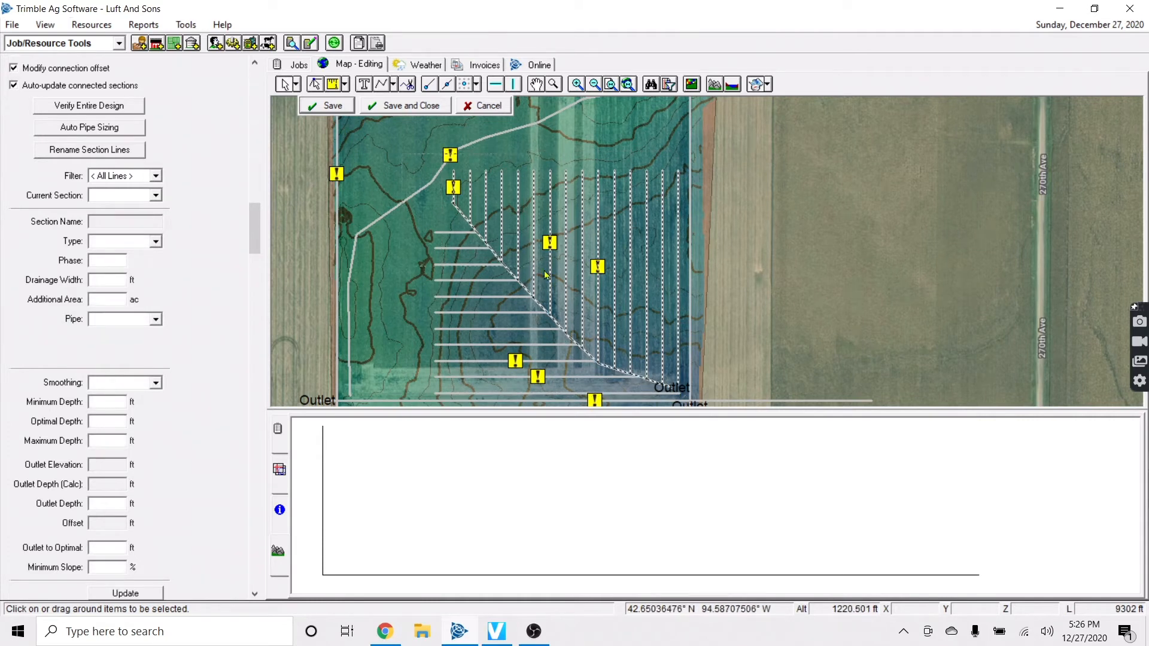
Extend the selected horizontal laterals to the main, dismissing the failed-extension warning
shift+click(682, 393)
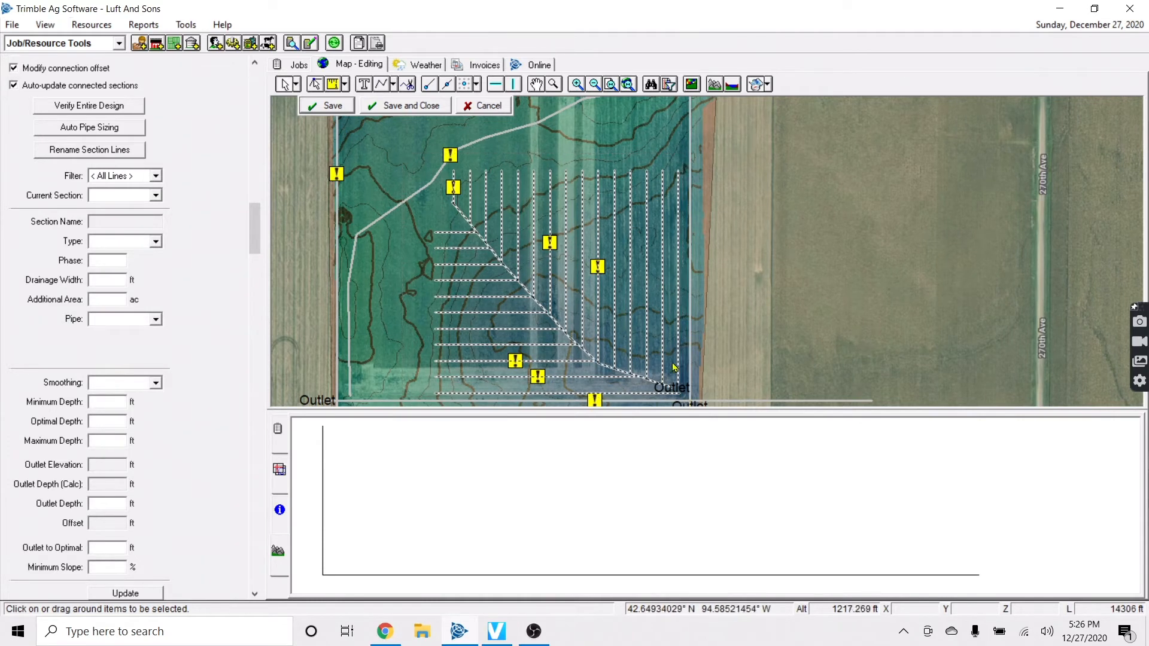
right_click(582, 242)
mouse_move(664, 283)
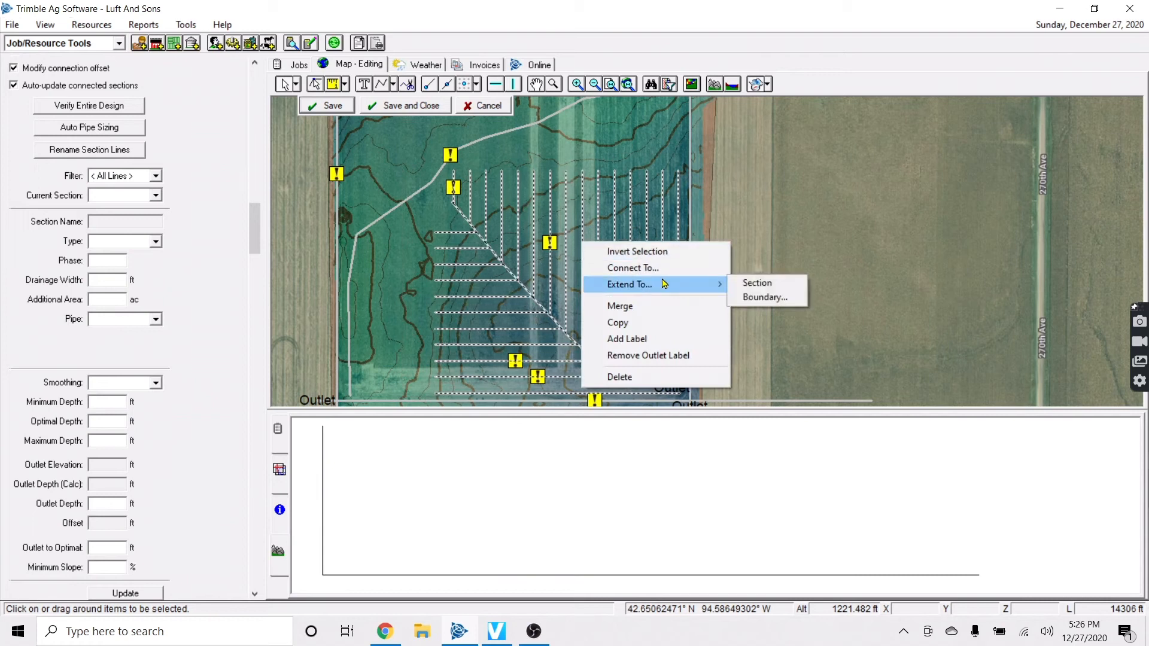
click(758, 283)
click(672, 364)
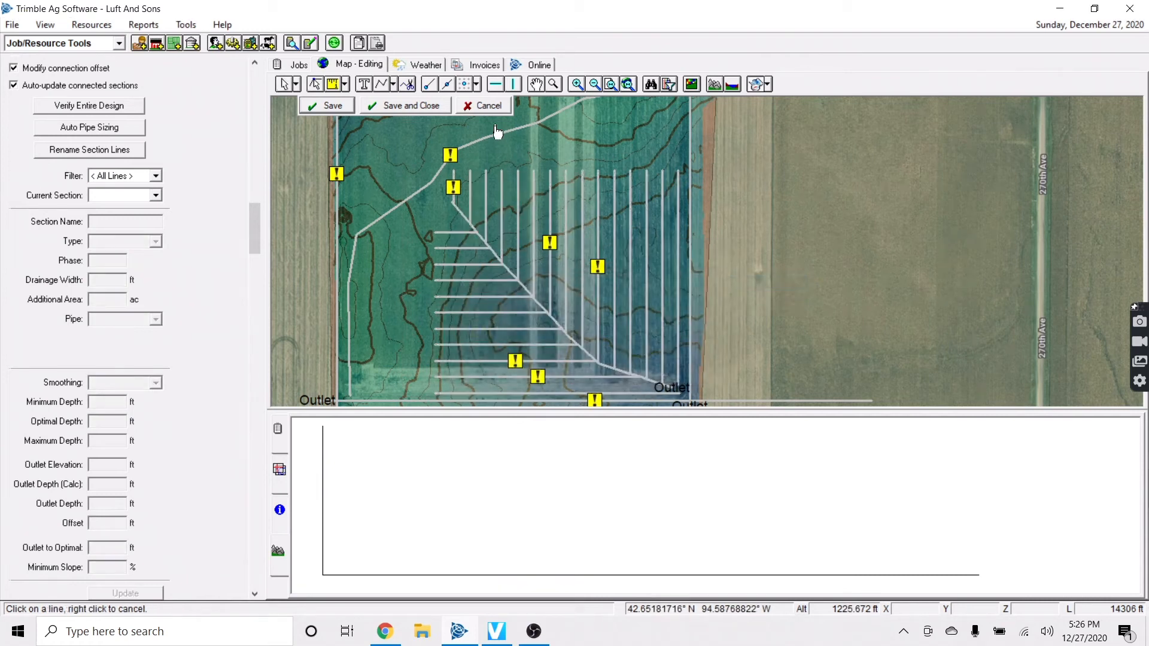
click(497, 144)
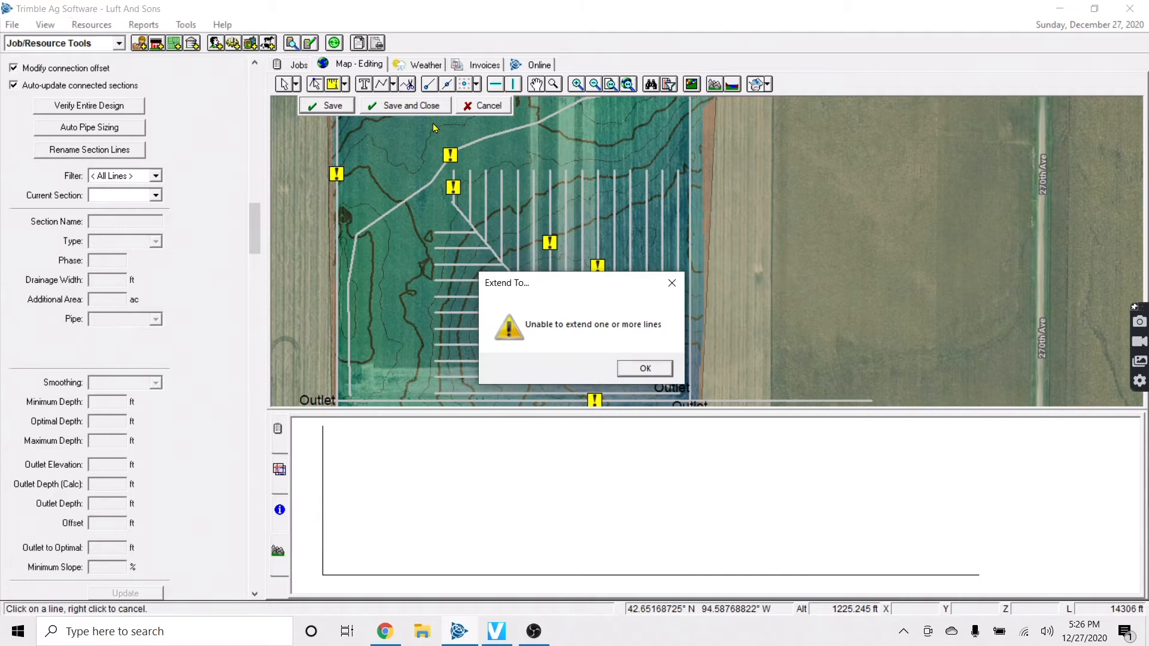
click(642, 367)
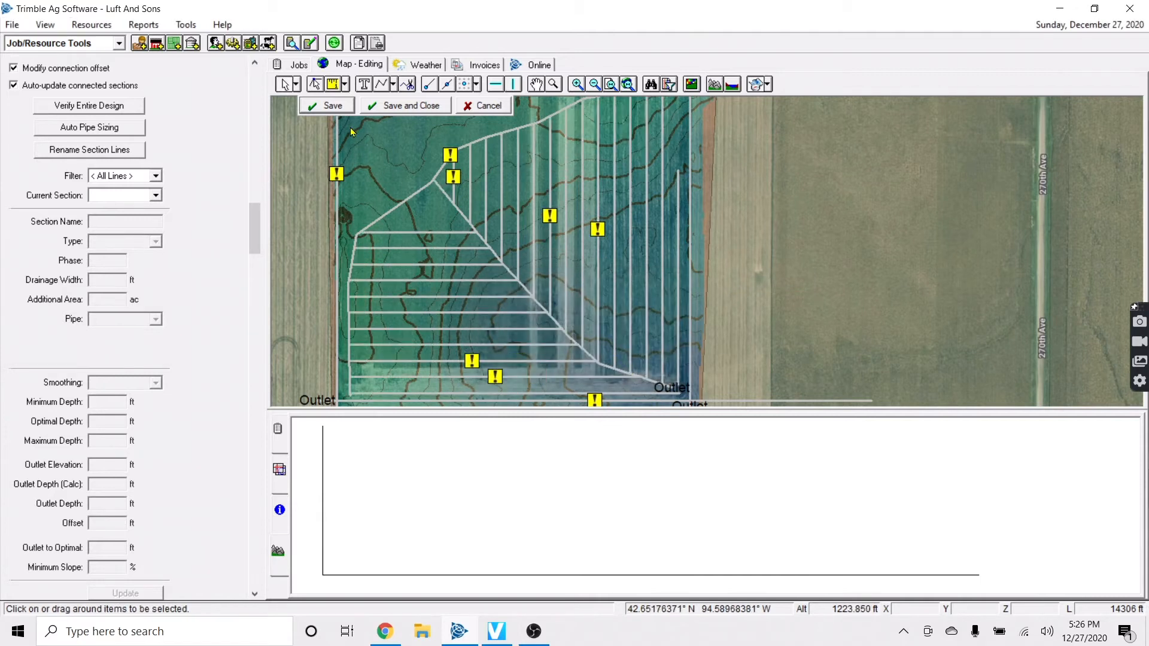
Add a lateral offset 60 ft to the right of top lateral L101
right_click(417, 233)
click(477, 254)
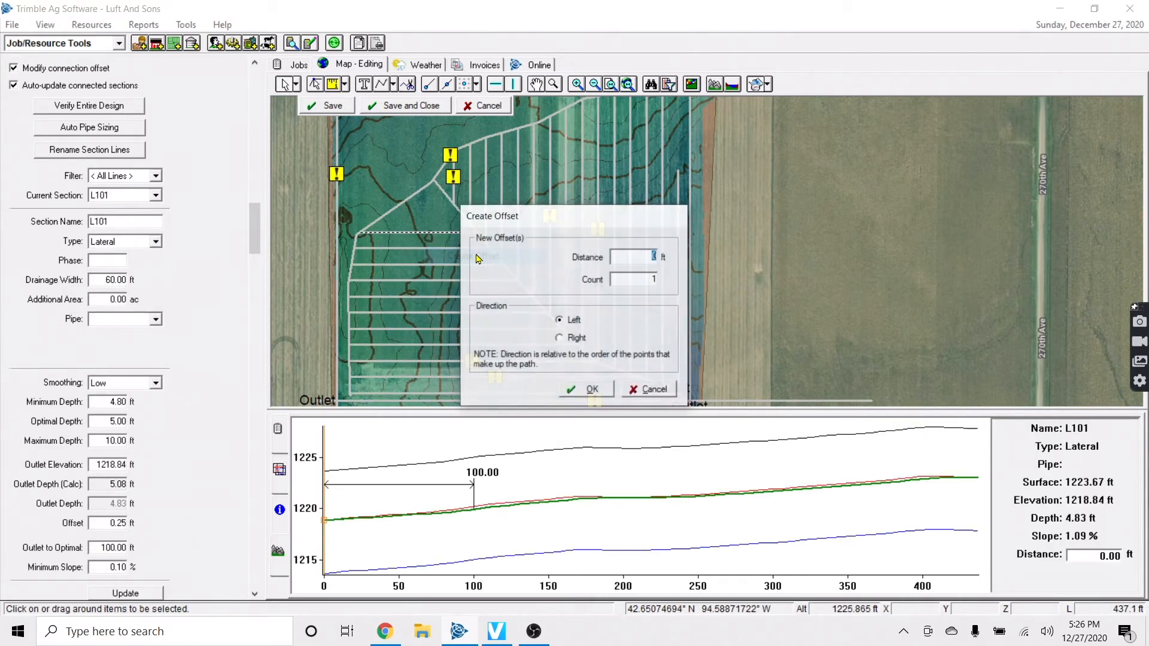
click(566, 338)
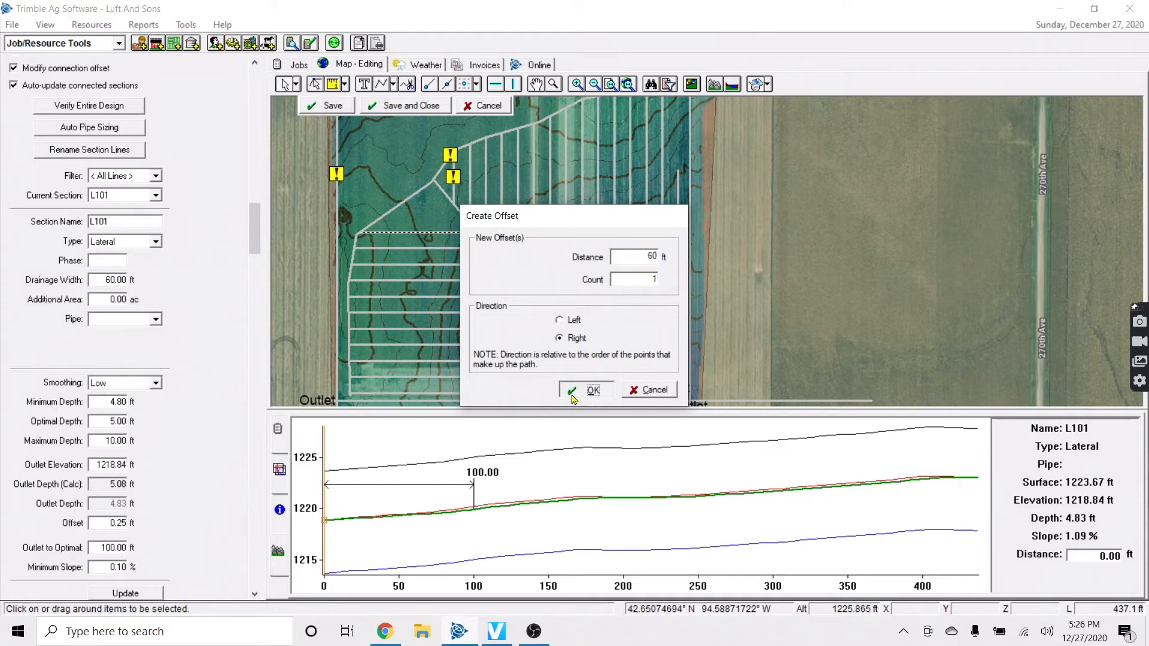
click(574, 390)
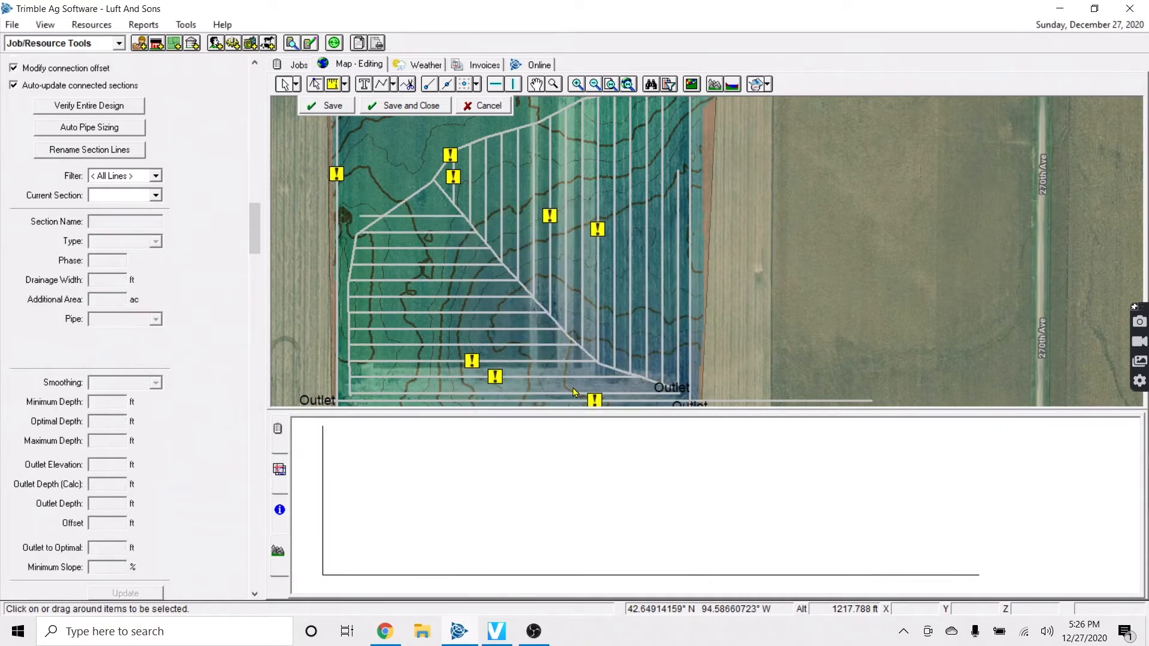
click(534, 631)
click(885, 279)
click(885, 280)
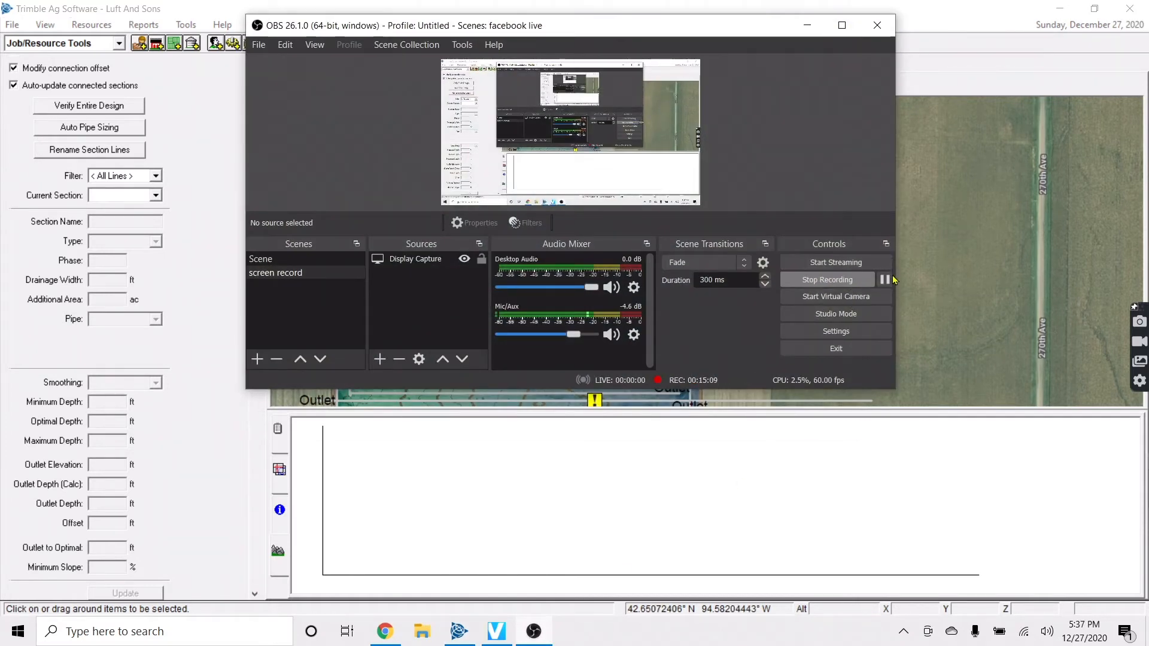
click(885, 280)
click(807, 25)
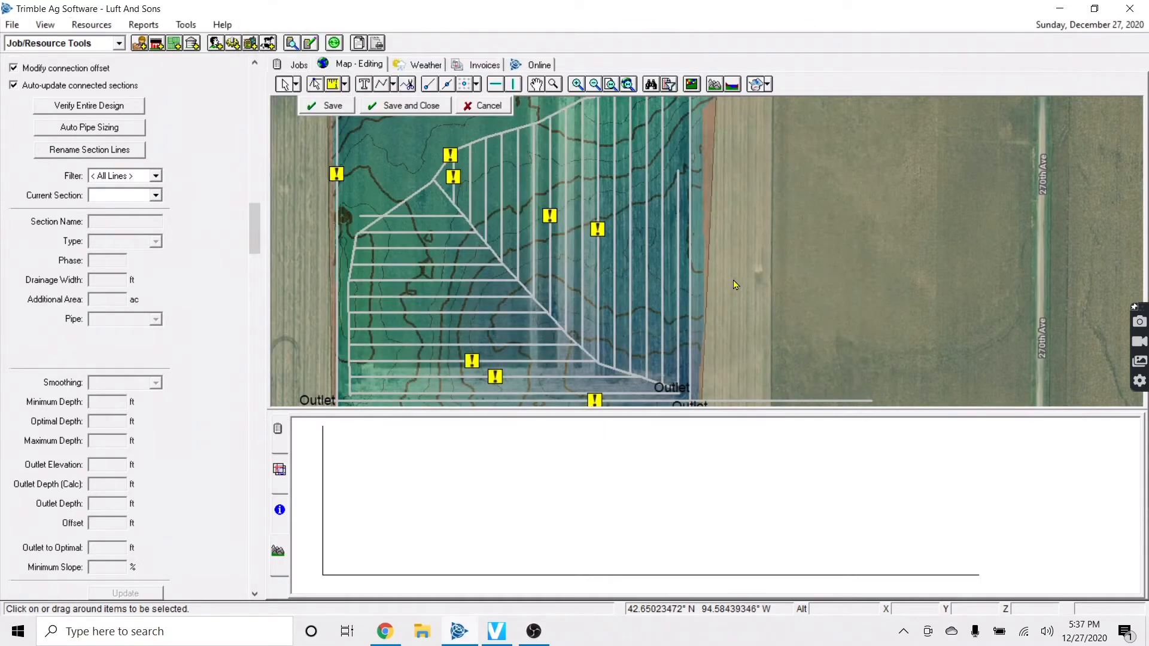
key(Left)
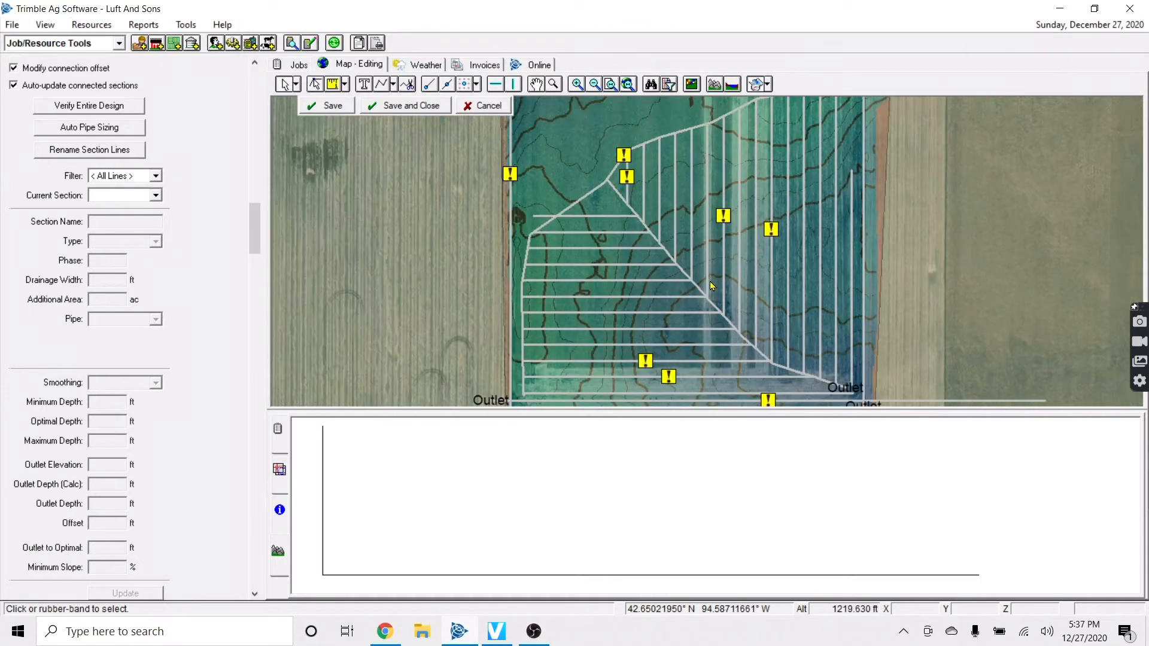
scroll(711, 286, down, 2)
key(Right)
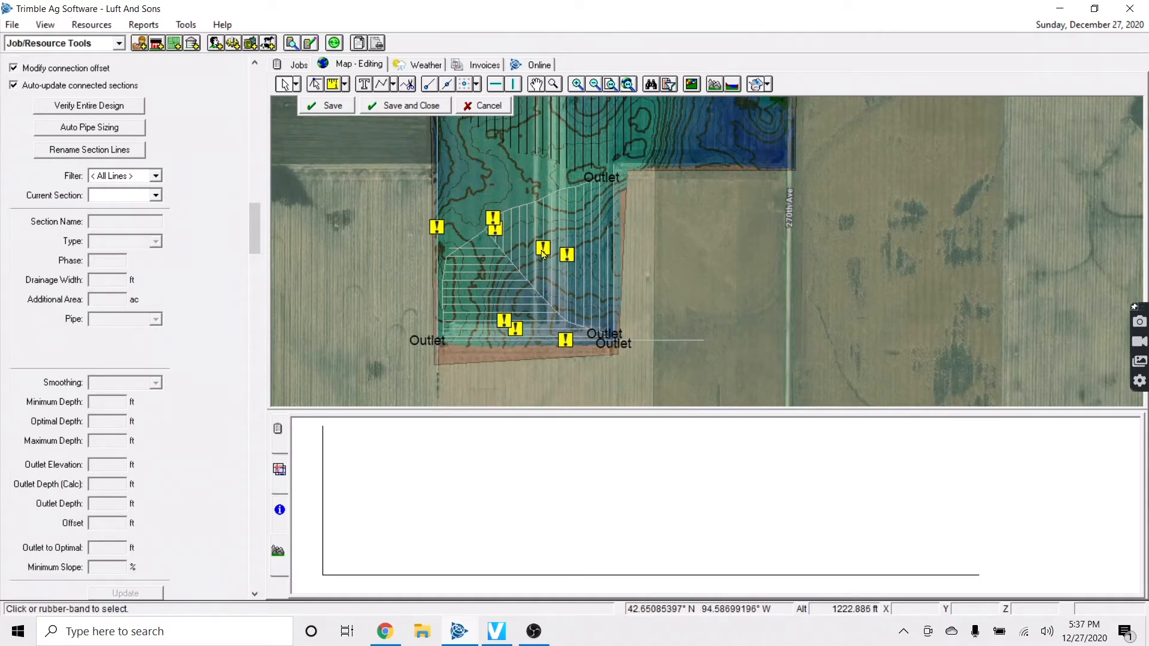
click(278, 469)
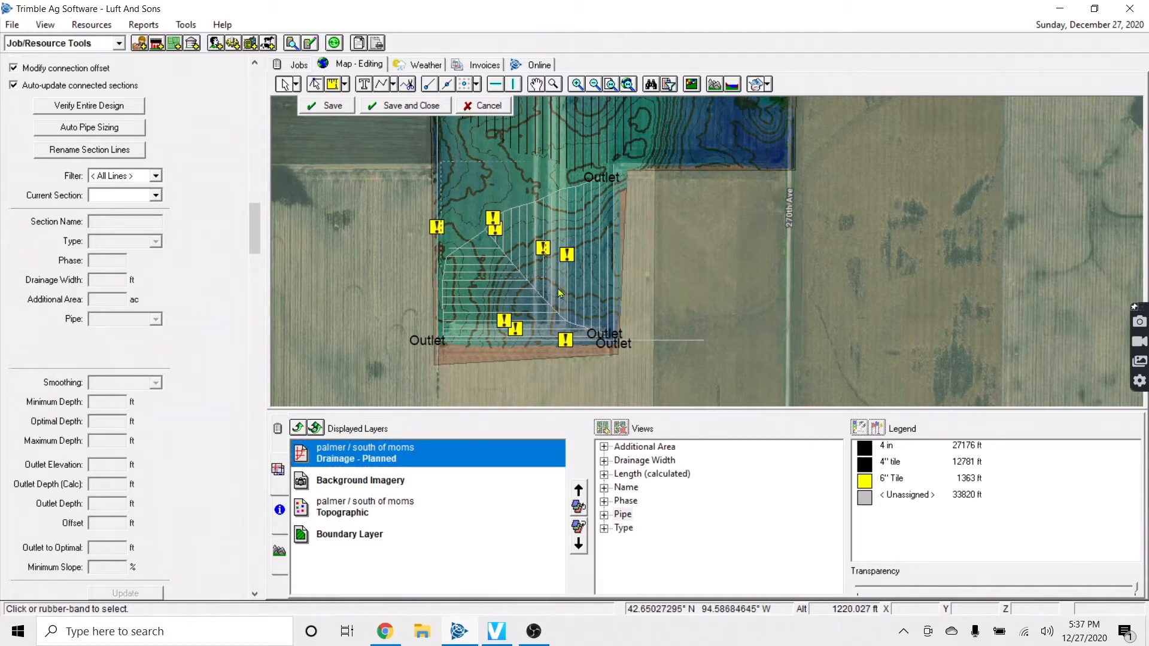
click(612, 347)
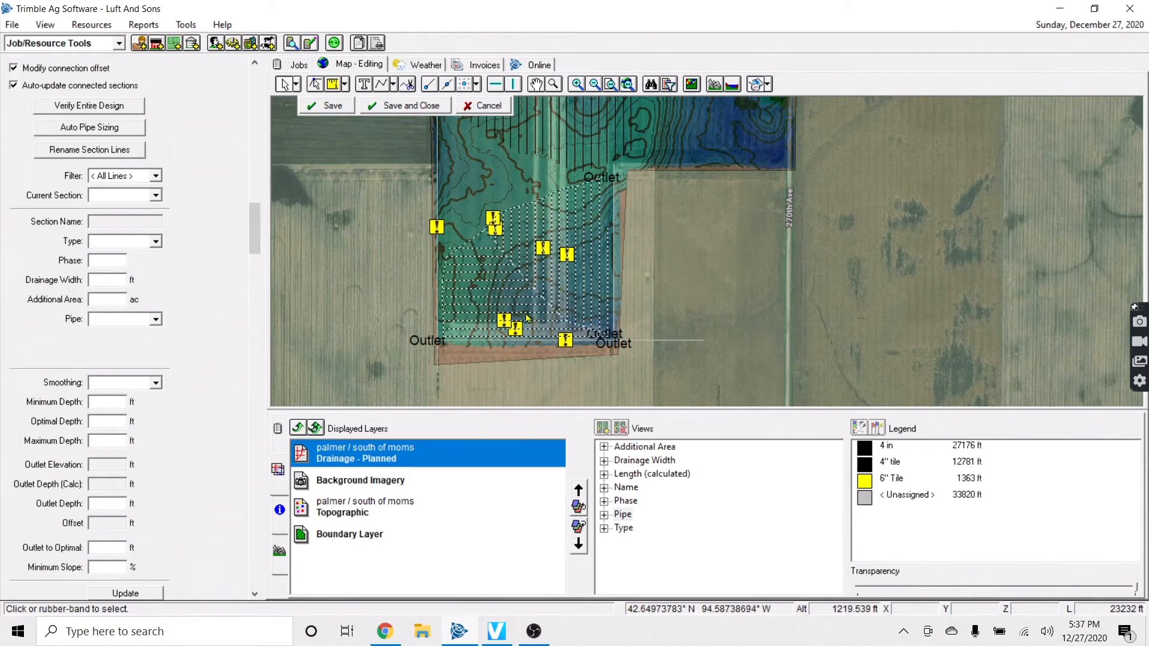
scroll(526, 306, up, 2)
click(536, 230)
key(Up)
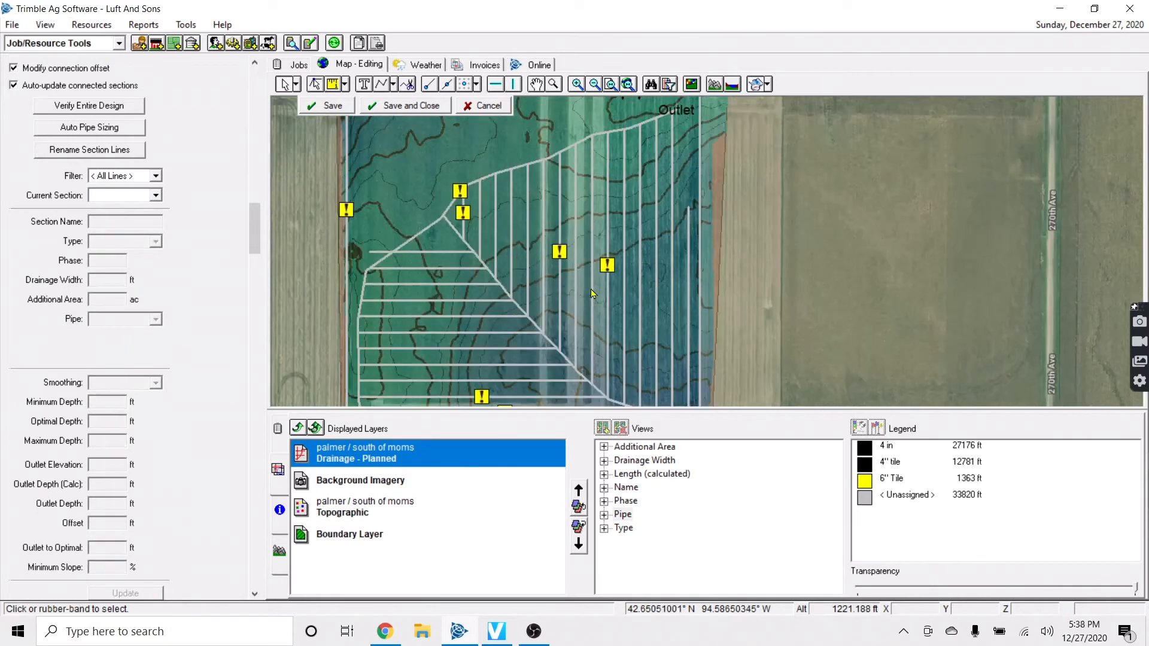
scroll(584, 295, down, 2)
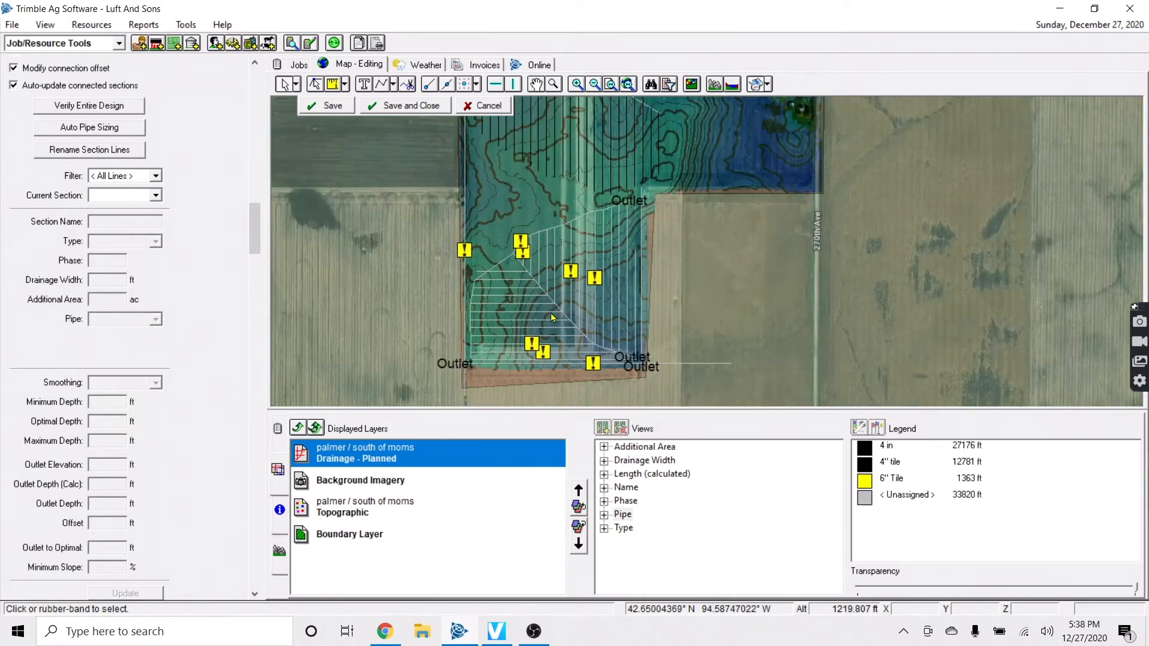
scroll(551, 313, up, 2)
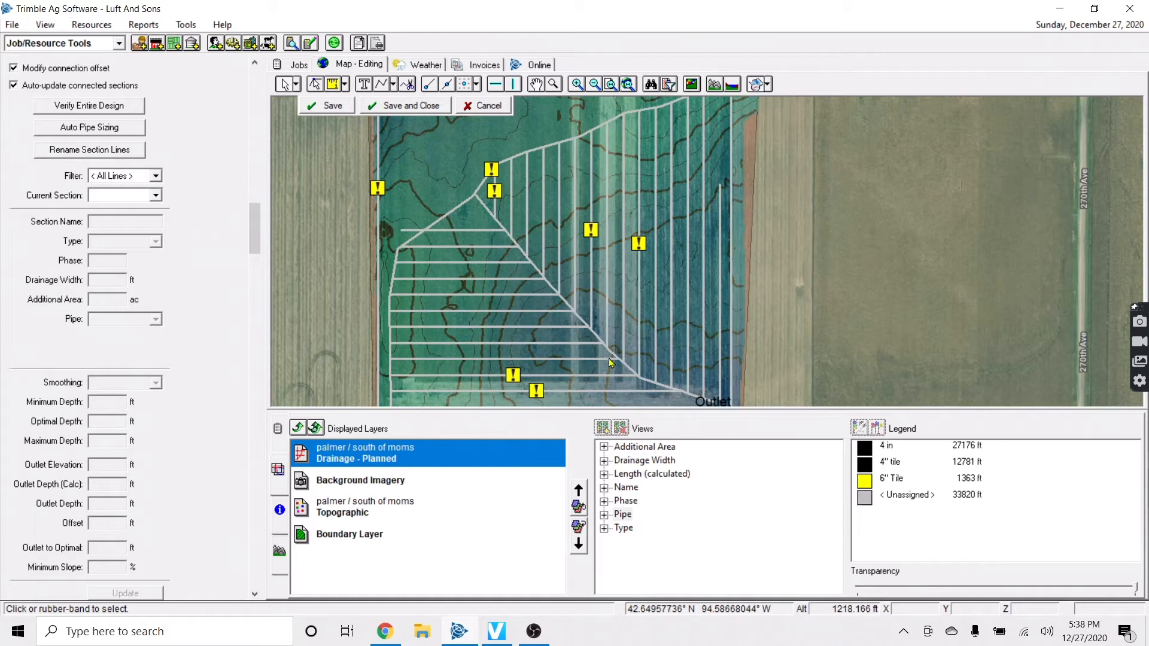
click(602, 341)
click(278, 549)
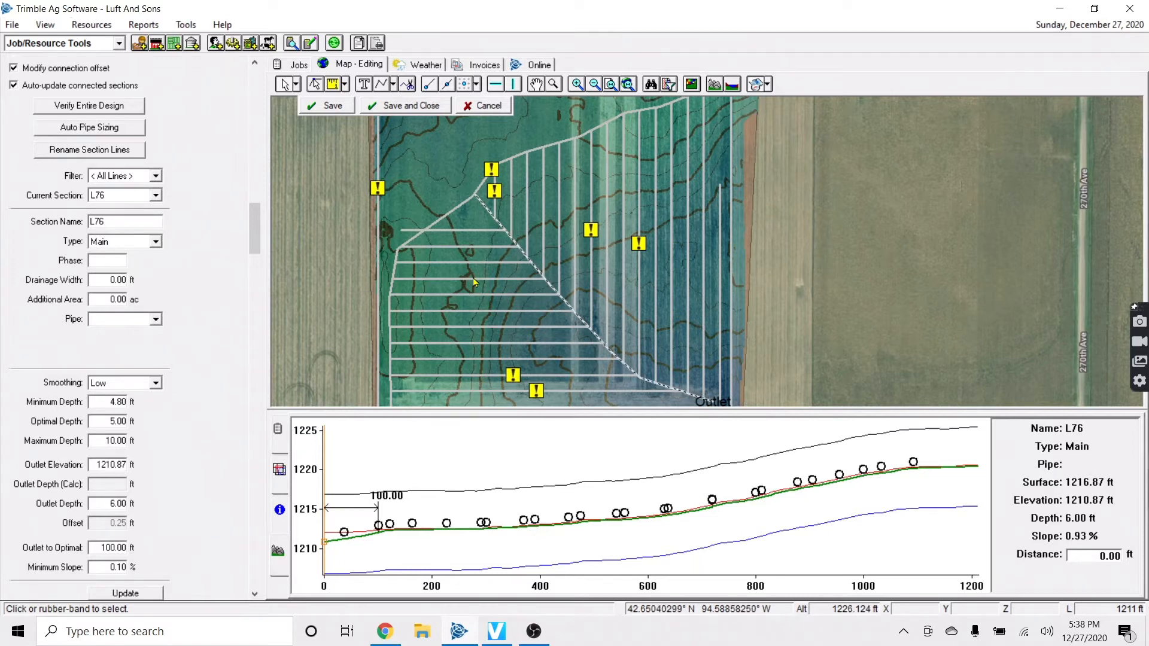
click(469, 175)
scroll(454, 172, down, 1)
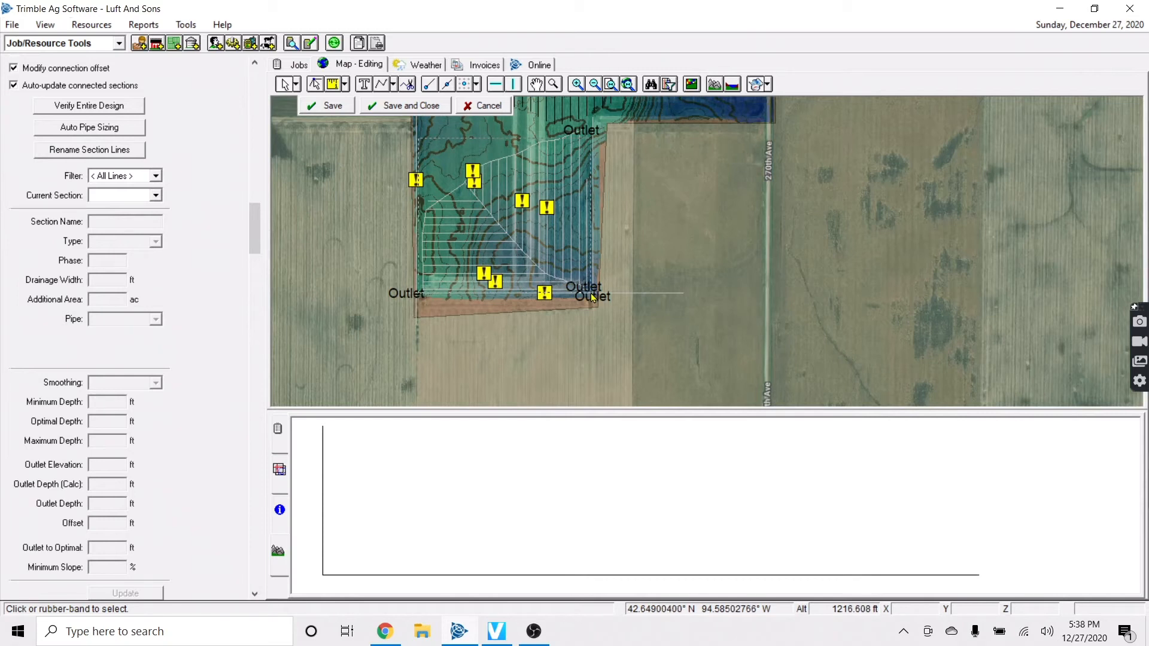
Select the diagonal main and vertical laterals and move them east past 270th Ave
click(581, 282)
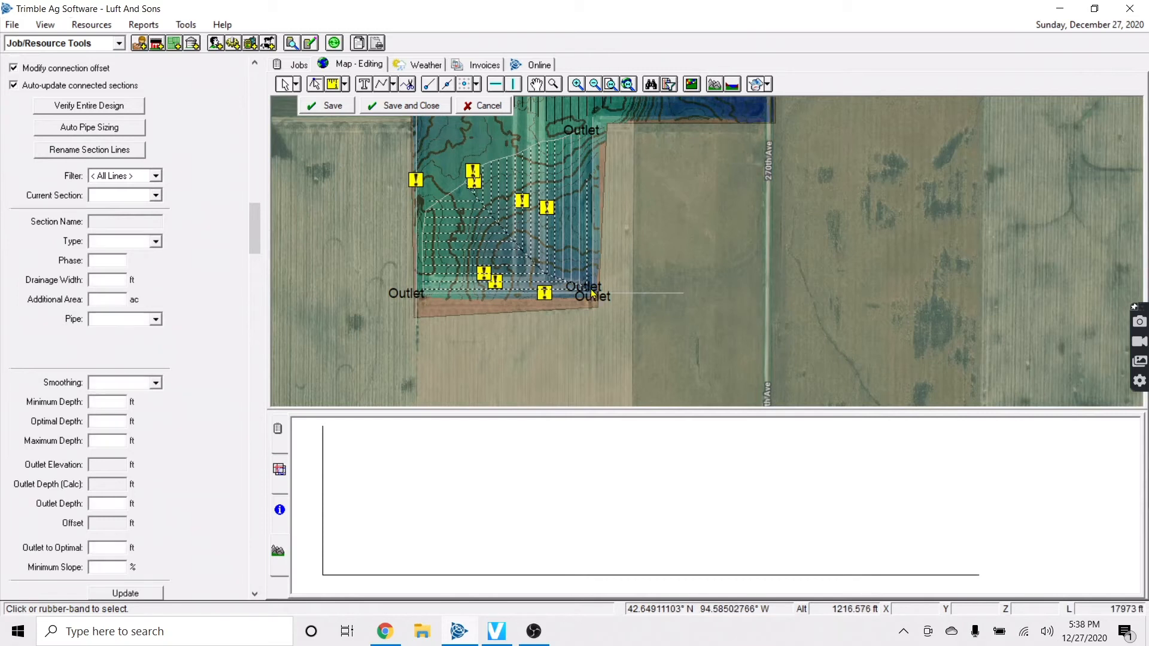
shift+click(563, 258)
shift+click(571, 258)
shift+click(579, 258)
drag(537, 261, 881, 282)
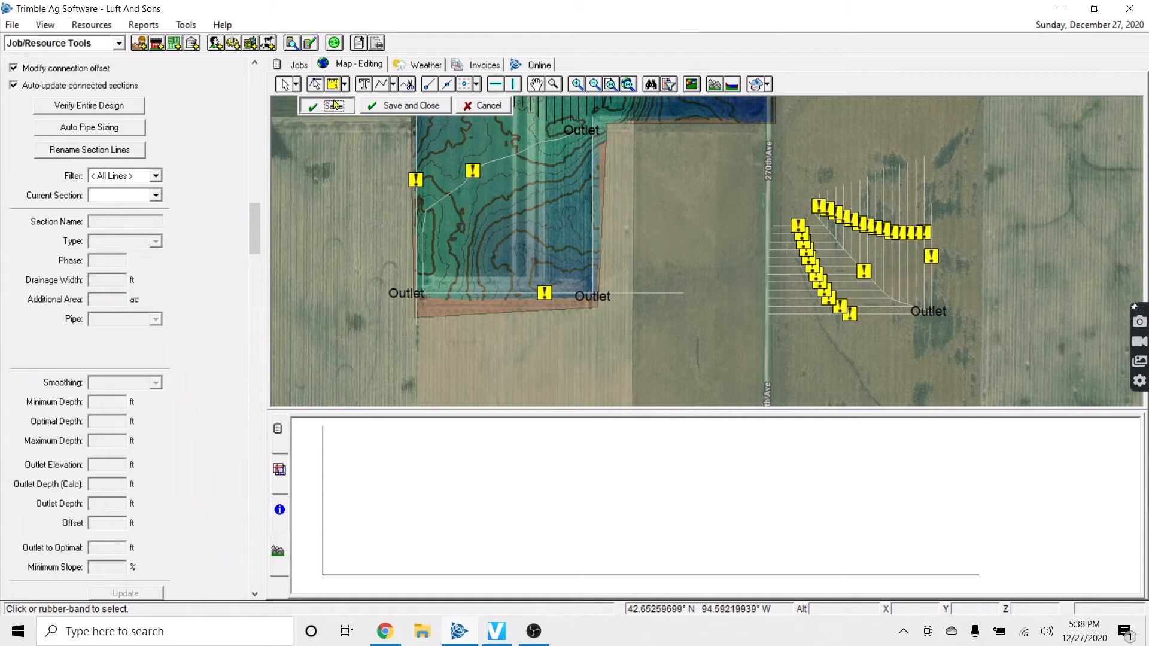
Move lateral L75 and the bottom horizontal line back into the northwest field
click(934, 322)
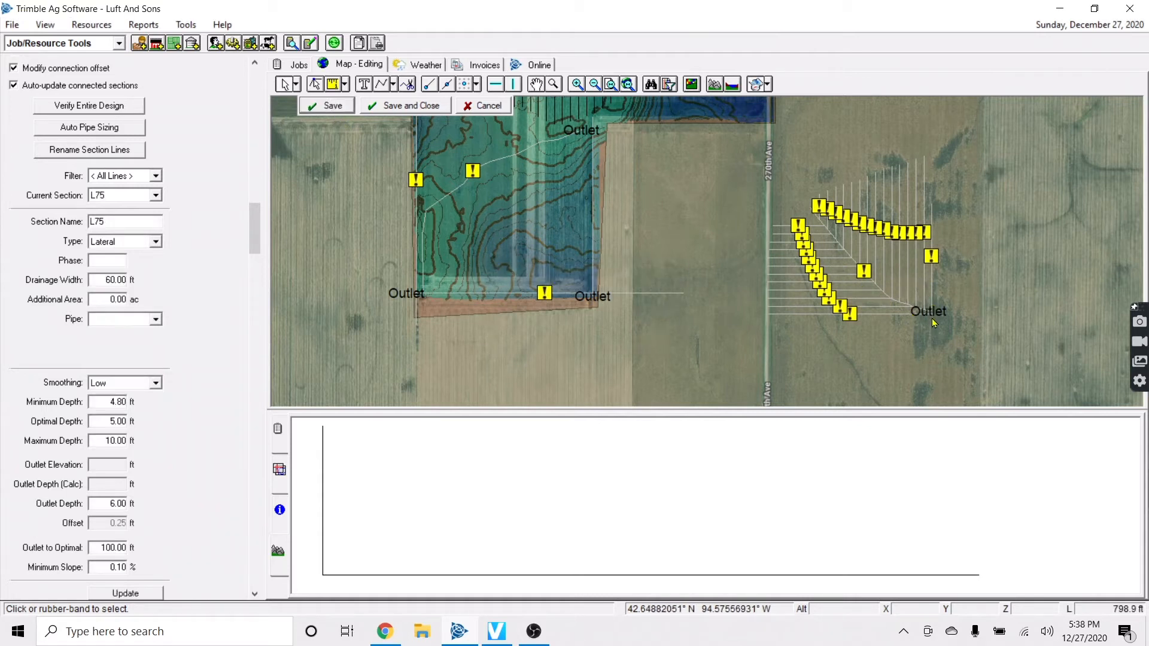
ctrl+click(915, 318)
drag(931, 293, 927, 293)
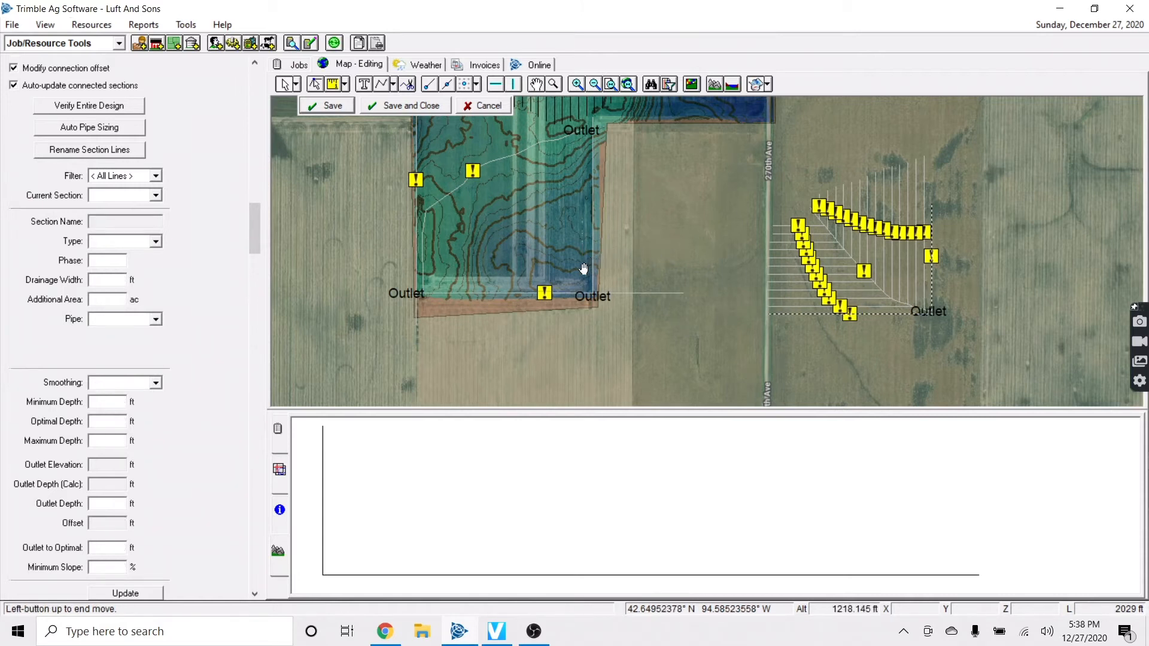
drag(587, 266, 587, 265)
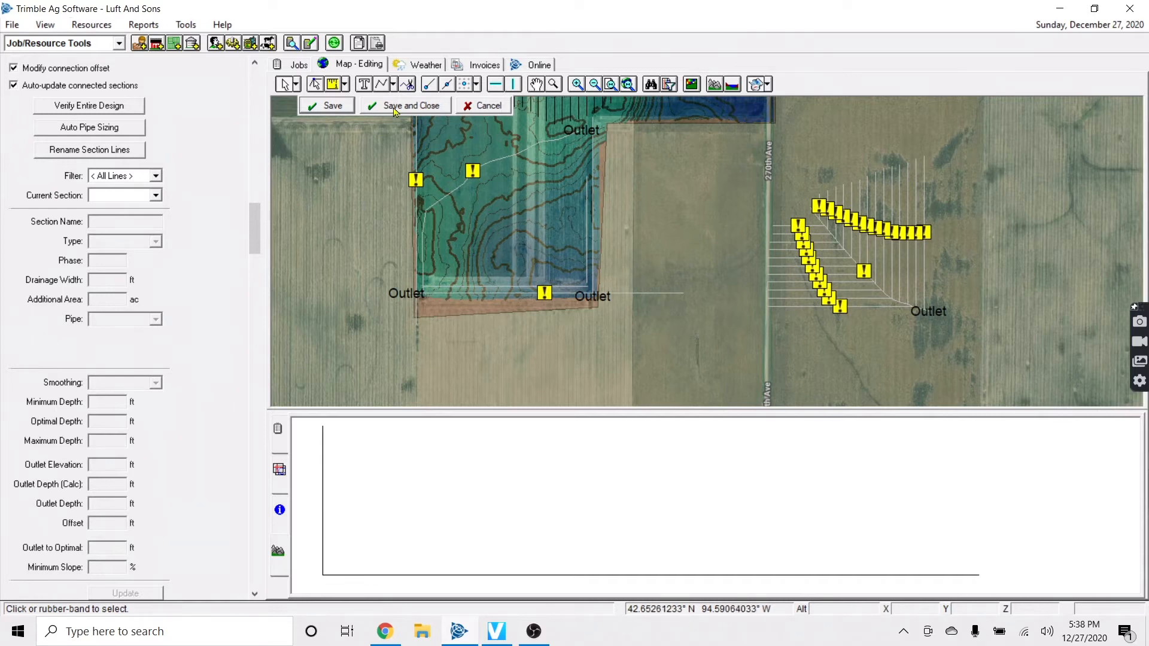
Switch to the Lateral Pipe Tool and pan the view northwest
click(395, 85)
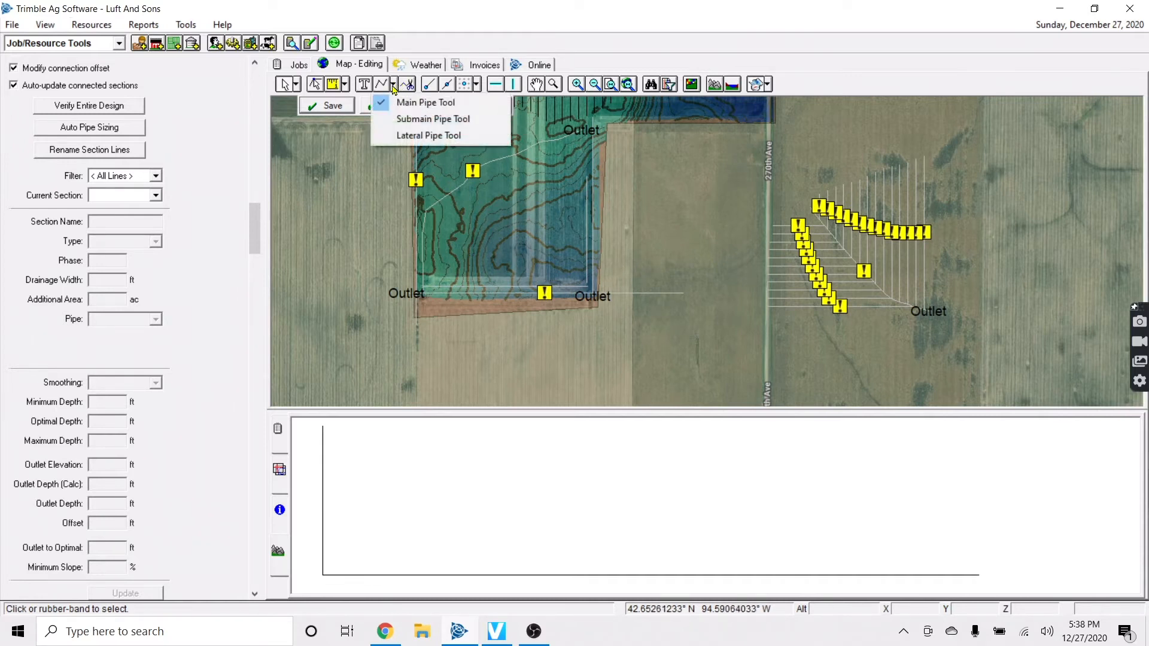
click(423, 133)
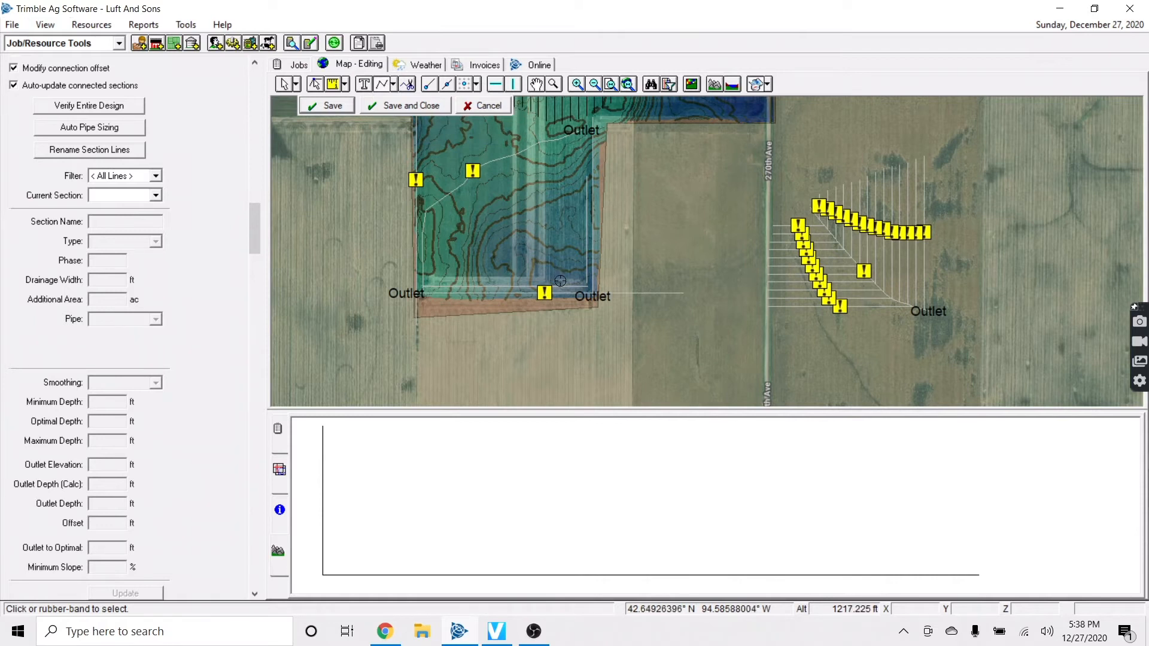
scroll(560, 281, up, 2)
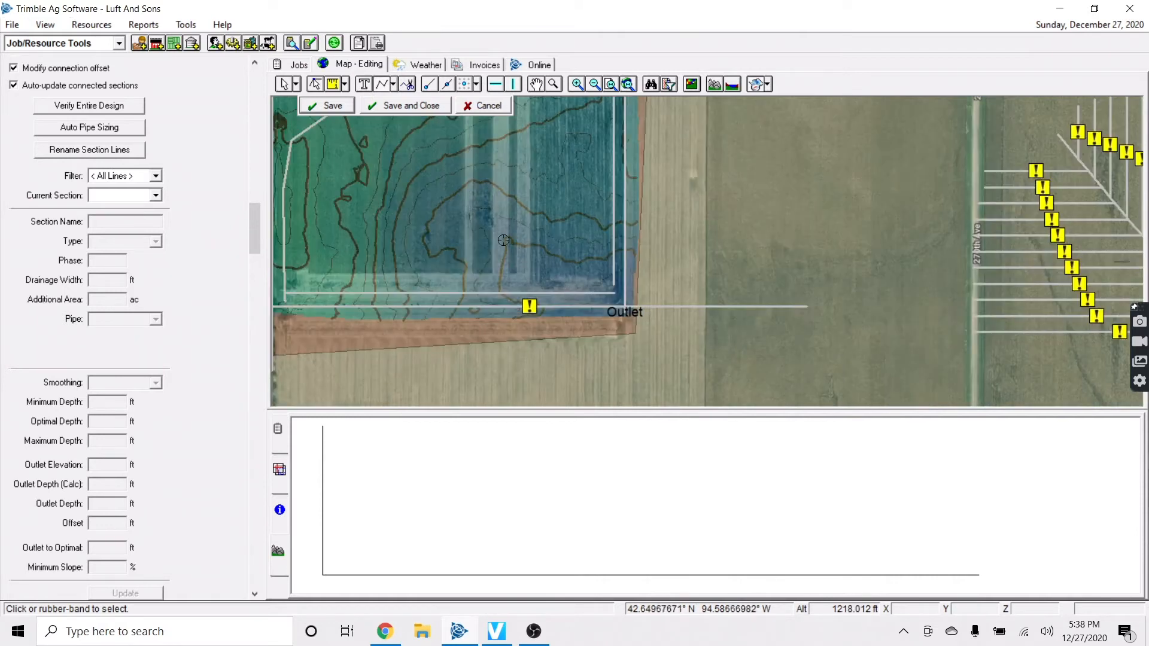
key(Up)
key(Left)
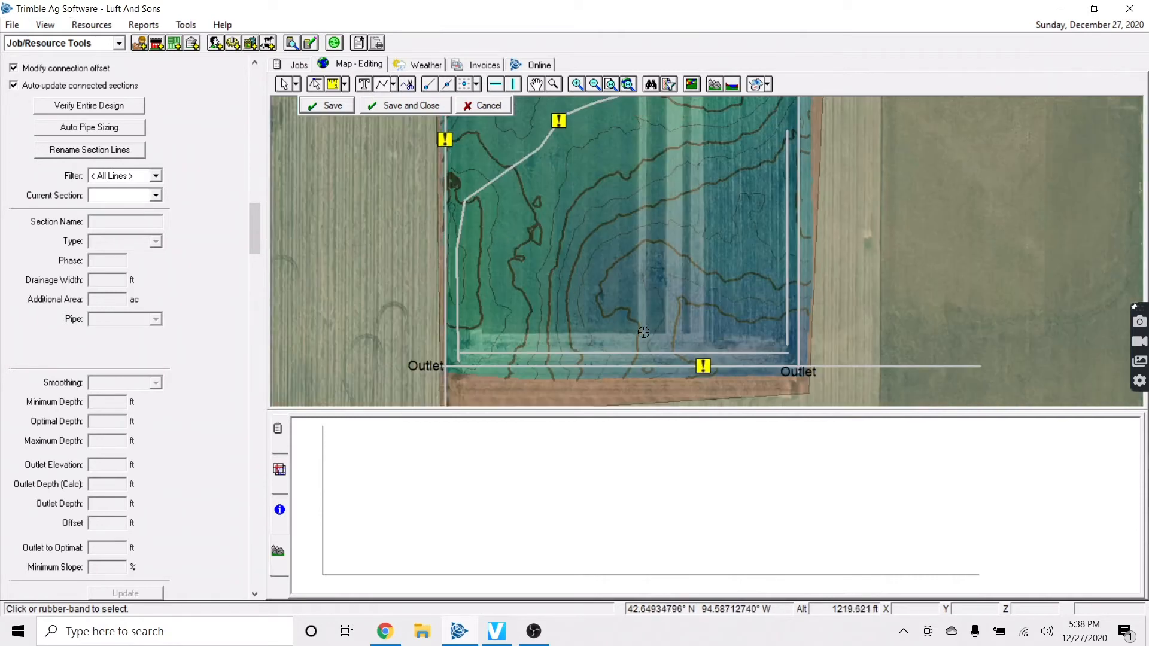
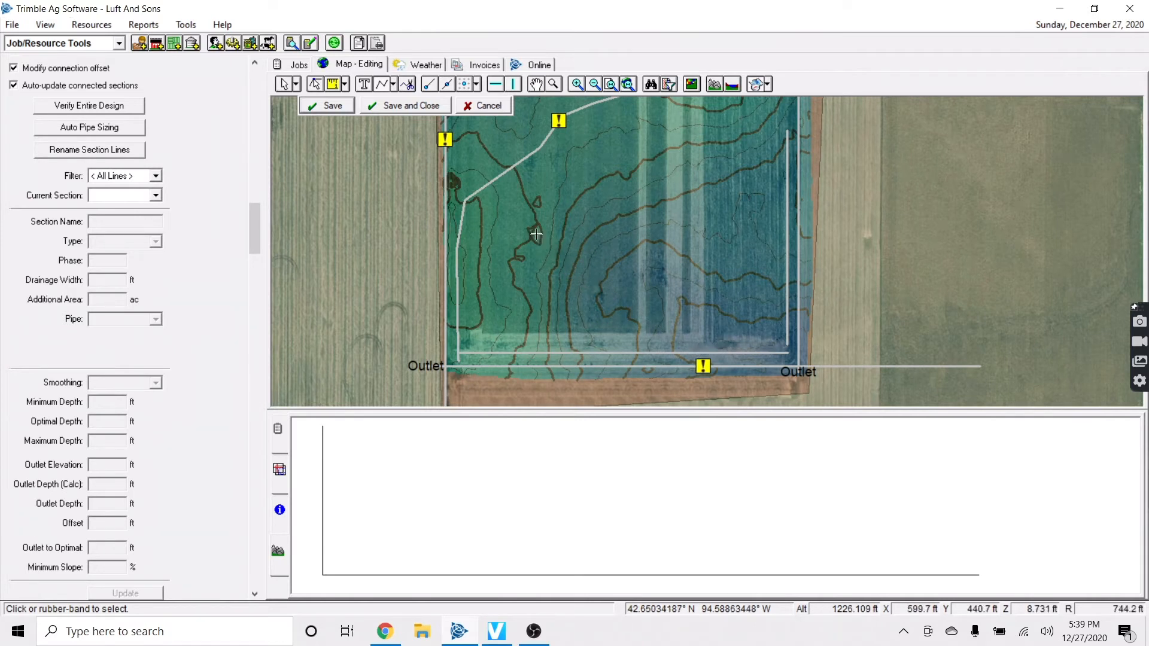
Finish the new diagonal lateral L104 and save it
right_click(472, 157)
click(508, 167)
click(332, 108)
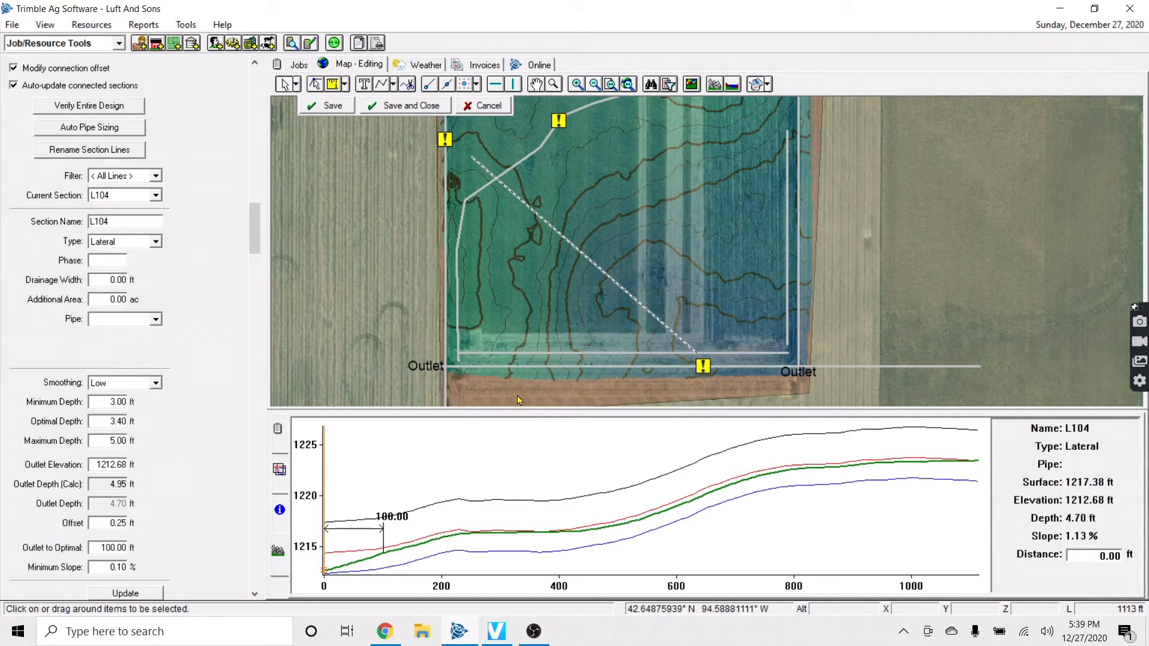
Create 14 laterals offset 60 ft from L104 and dismiss the unable-to-connect warning
right_click(633, 297)
click(678, 317)
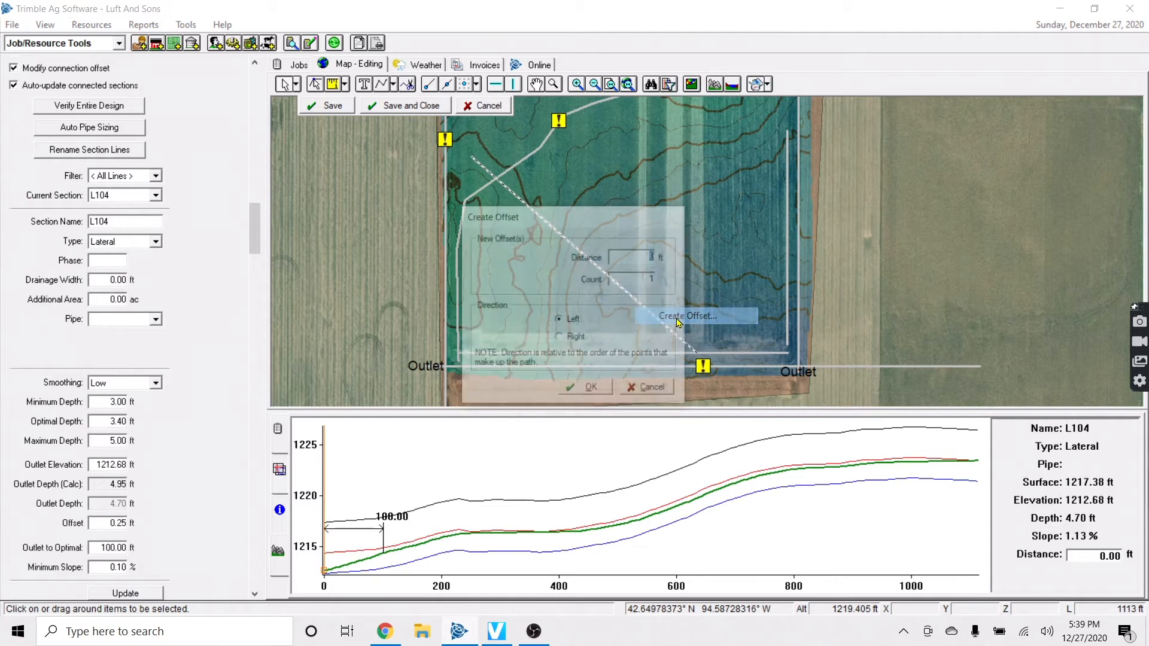
text(60)
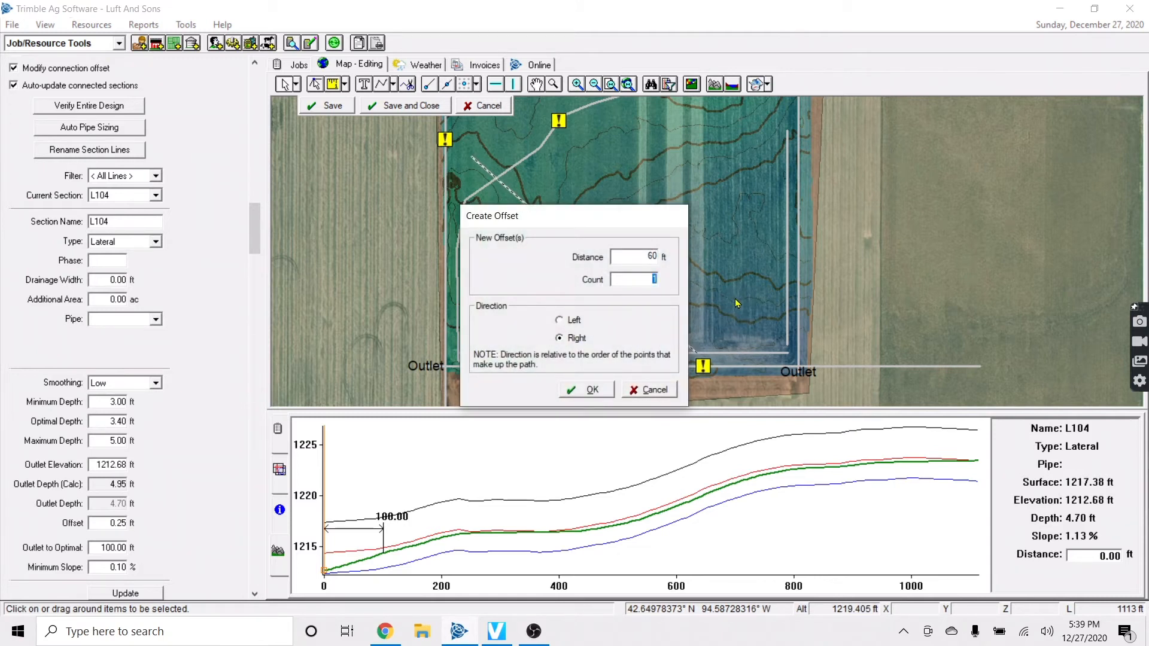
text(14)
click(588, 390)
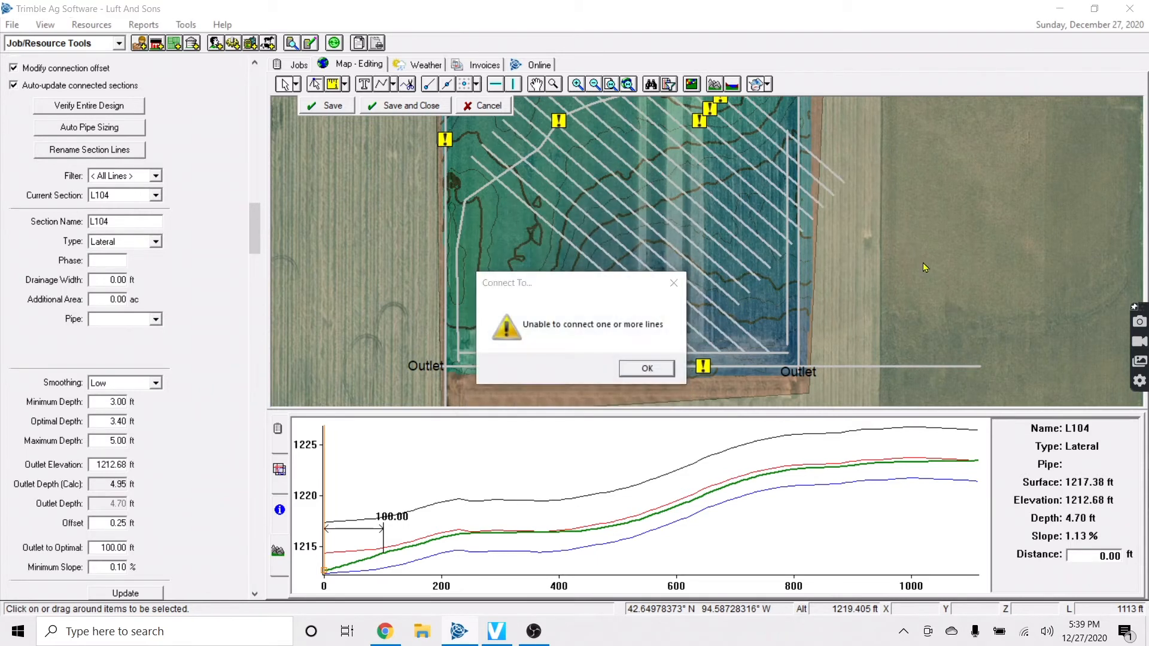
click(646, 368)
scroll(842, 314, up, 2)
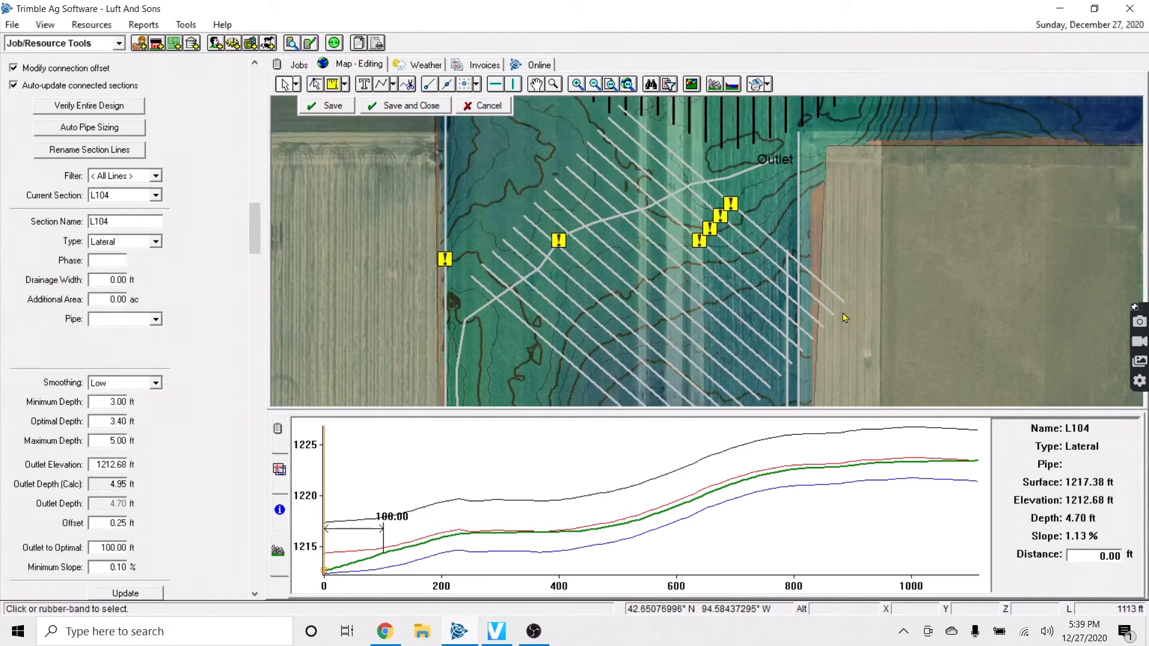
scroll(842, 314, down, 1)
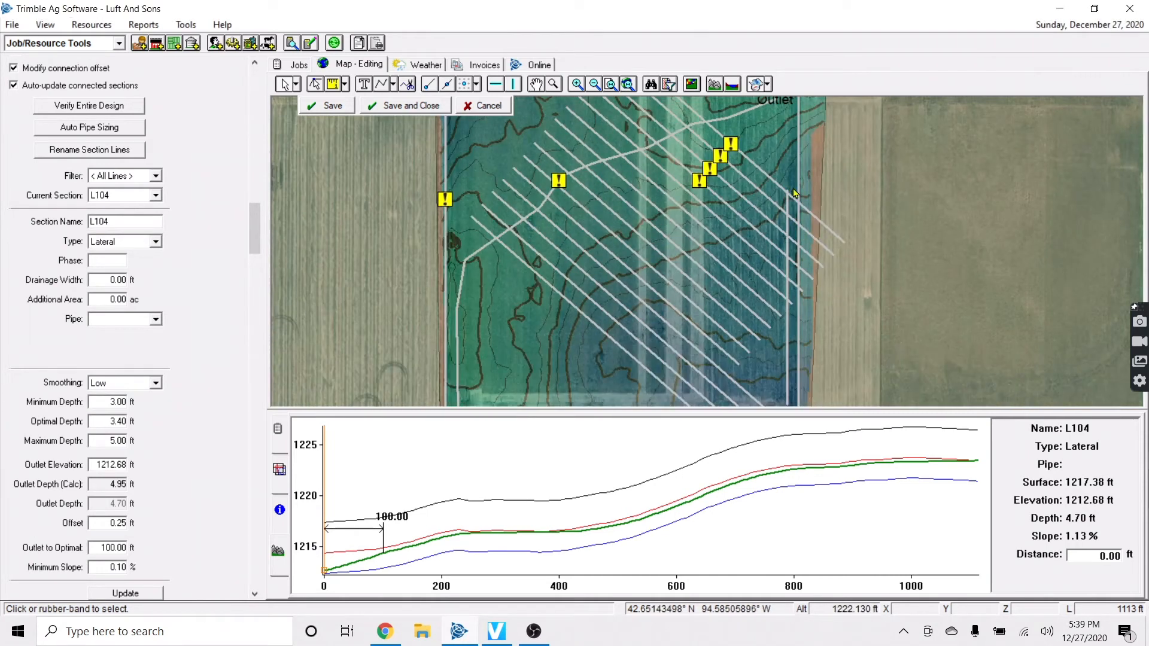
scroll(798, 187, up, 1)
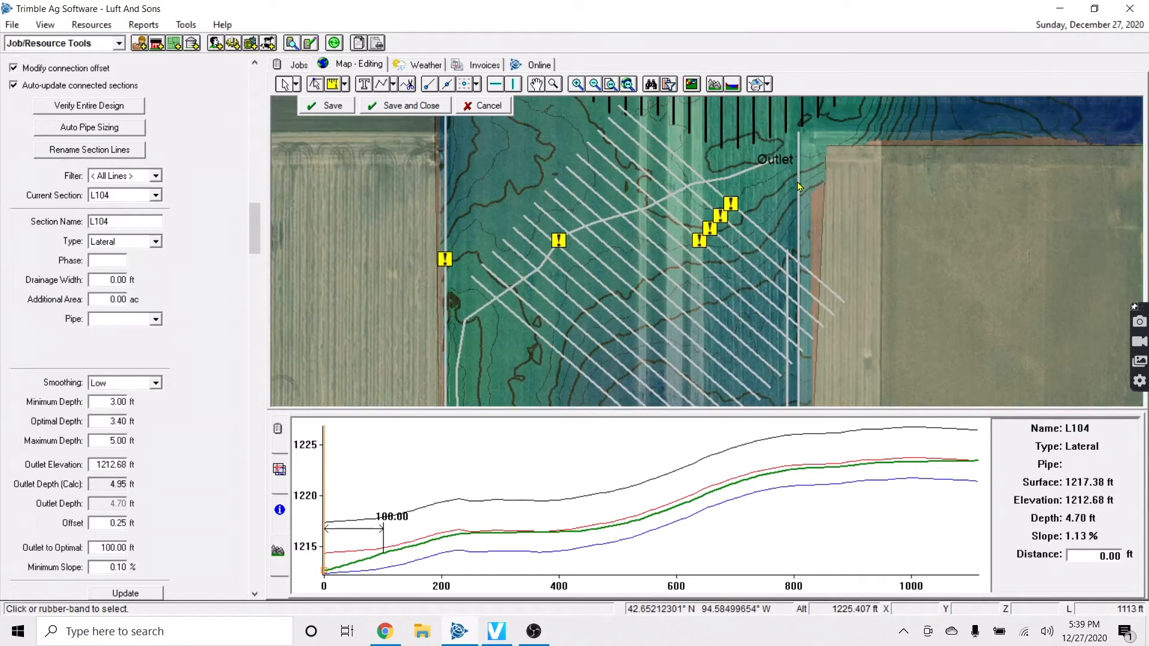
Add 4 more laterals offset 60 ft to the right of L118
right_click(767, 237)
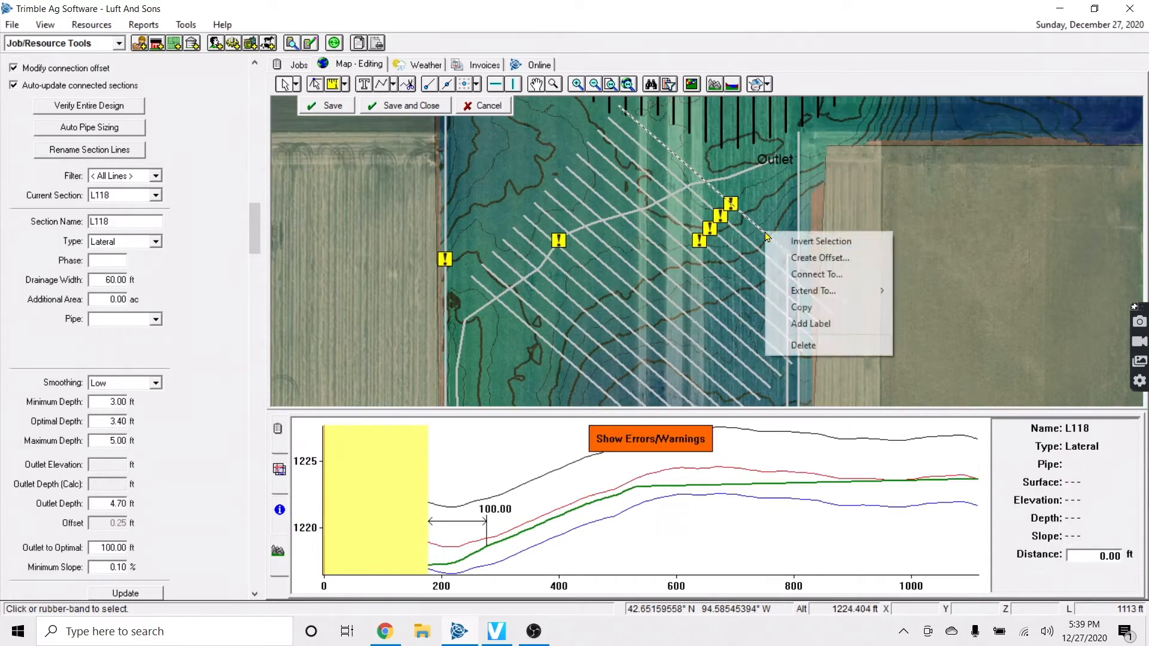
click(823, 257)
double_click(640, 277)
text(4)
click(576, 338)
click(586, 390)
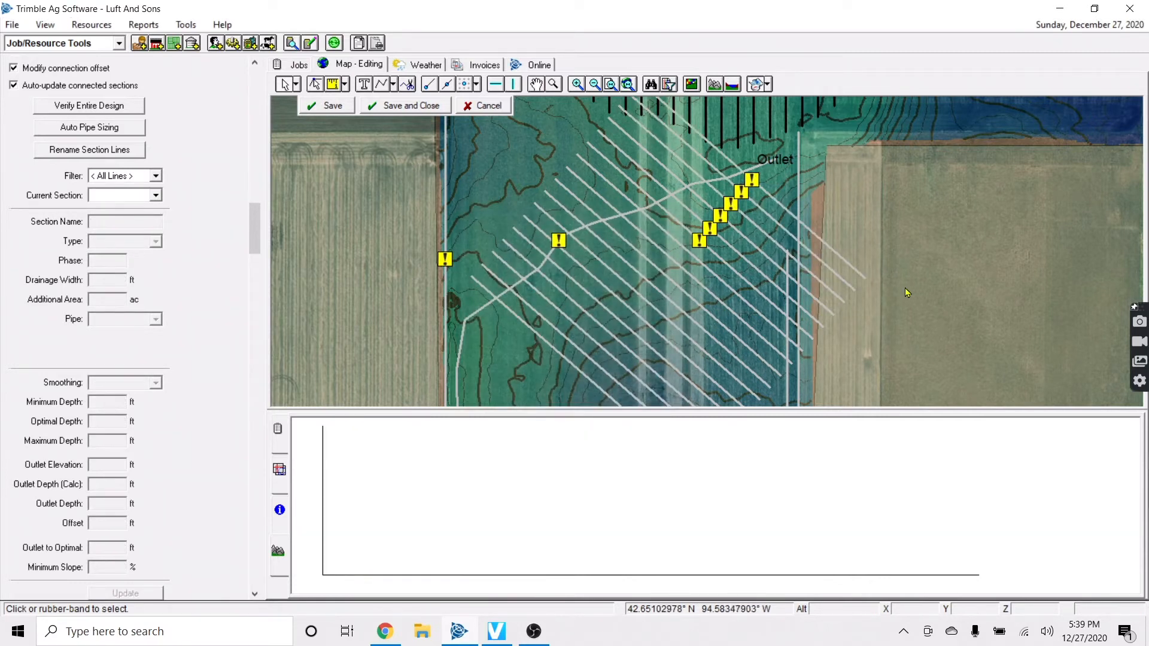
scroll(842, 364, down, 2)
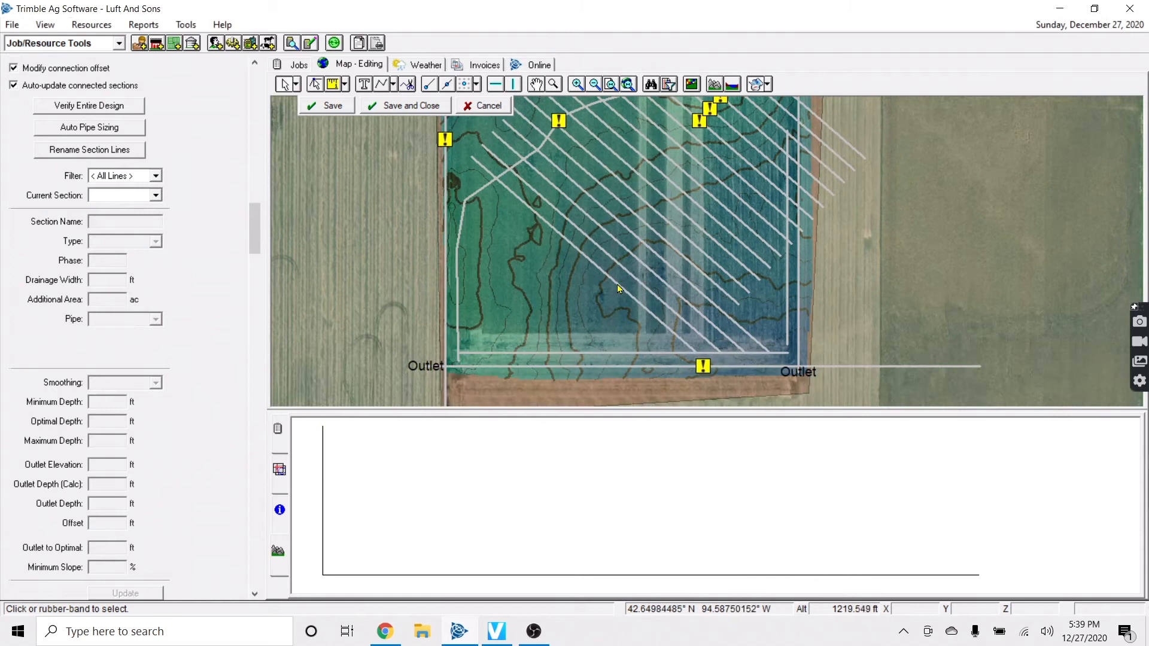
Create seven 60 ft offsets on L104's left side, then check new lateral L127's profile
right_click(619, 291)
click(667, 310)
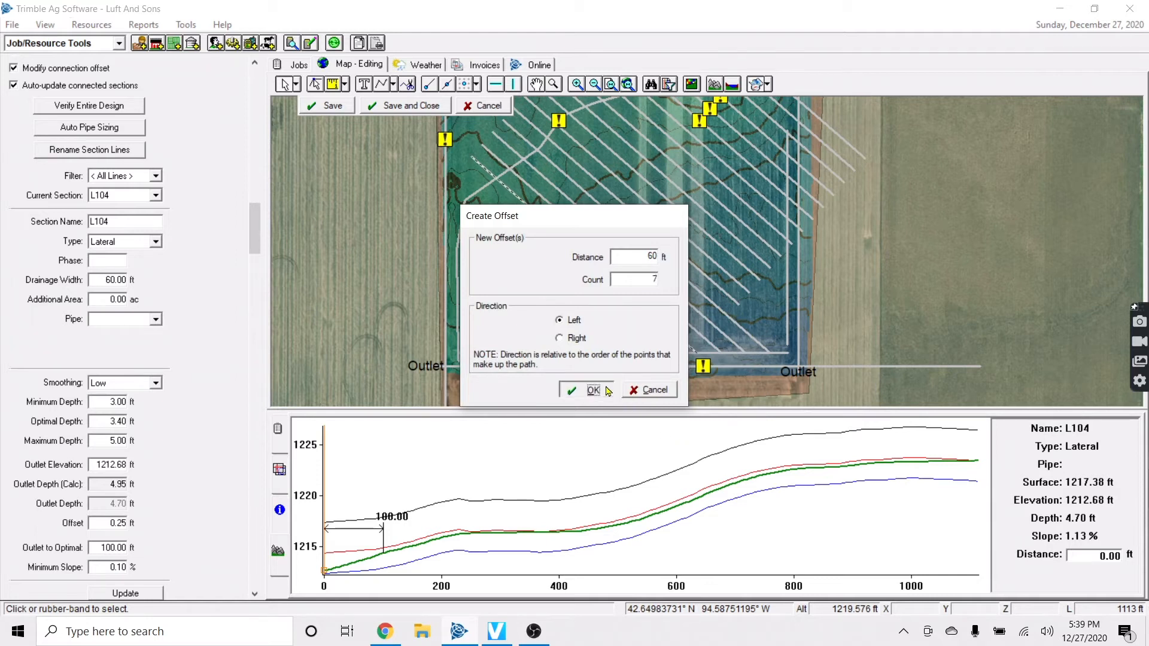
click(587, 390)
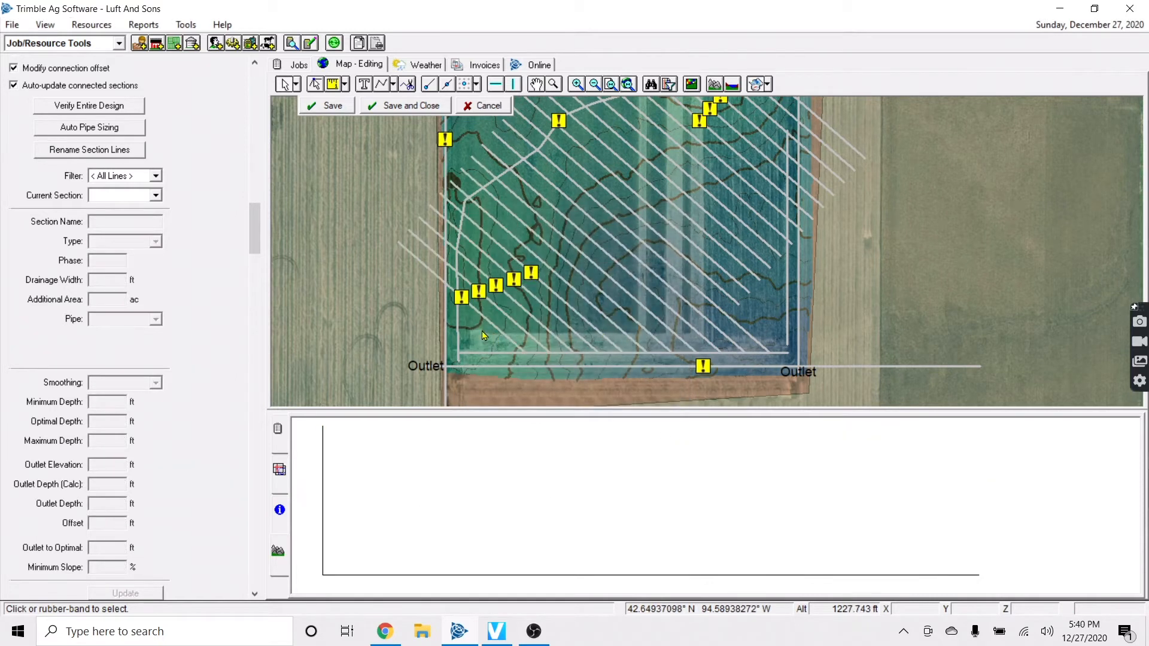
click(516, 348)
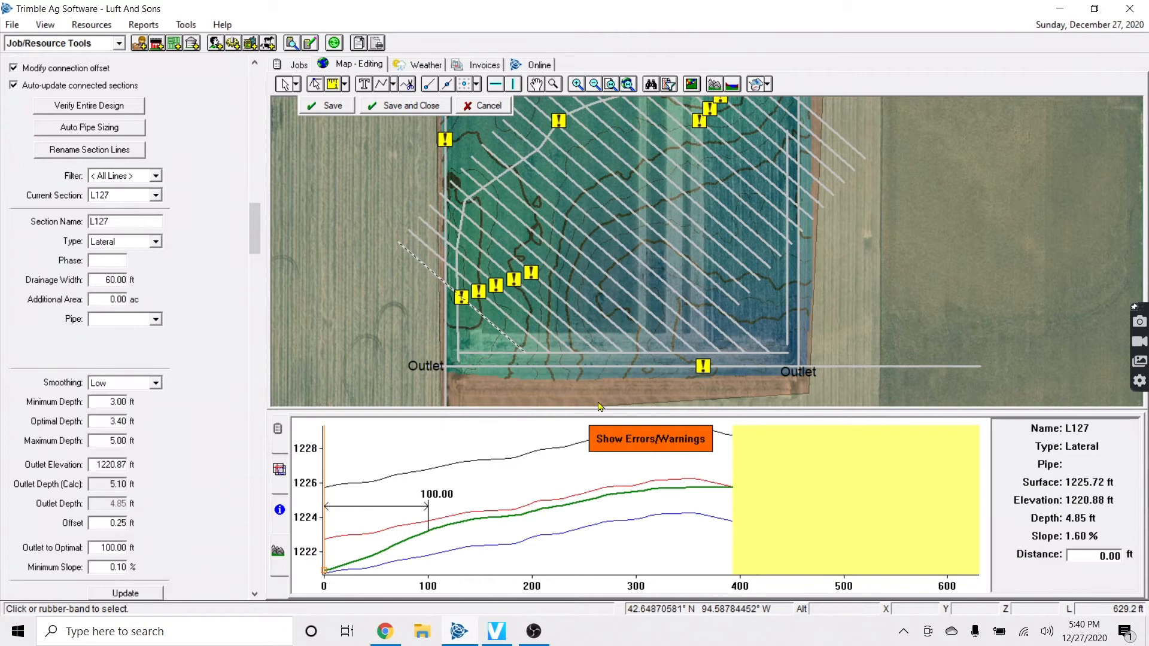
click(408, 289)
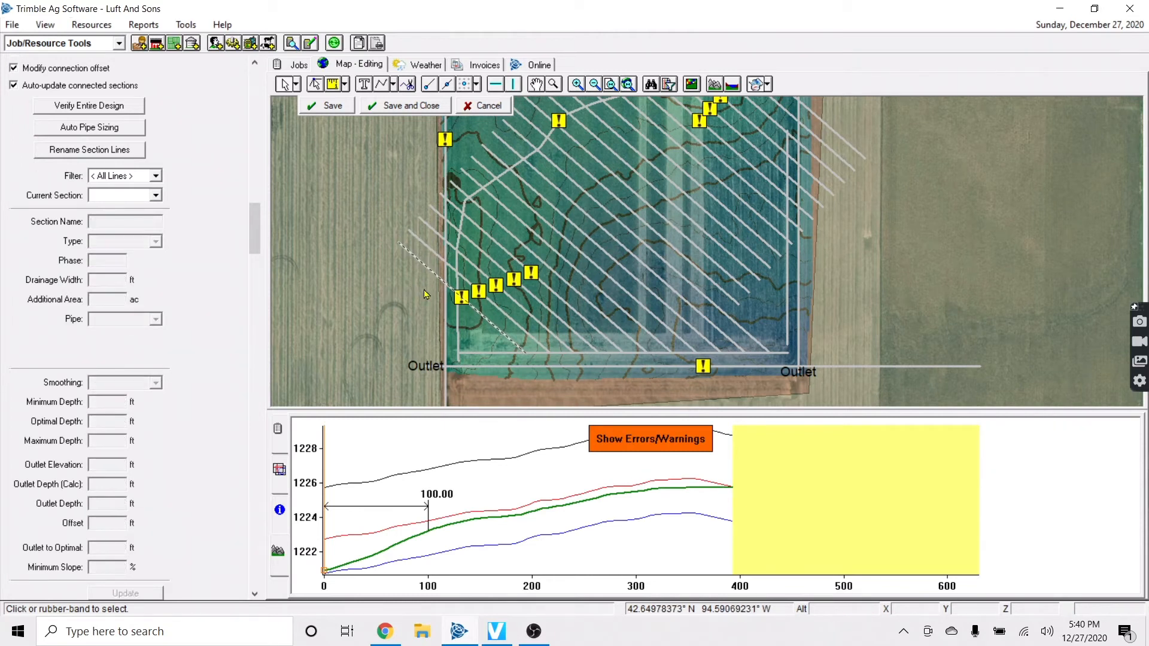
scroll(424, 276, down, 2)
key(Up)
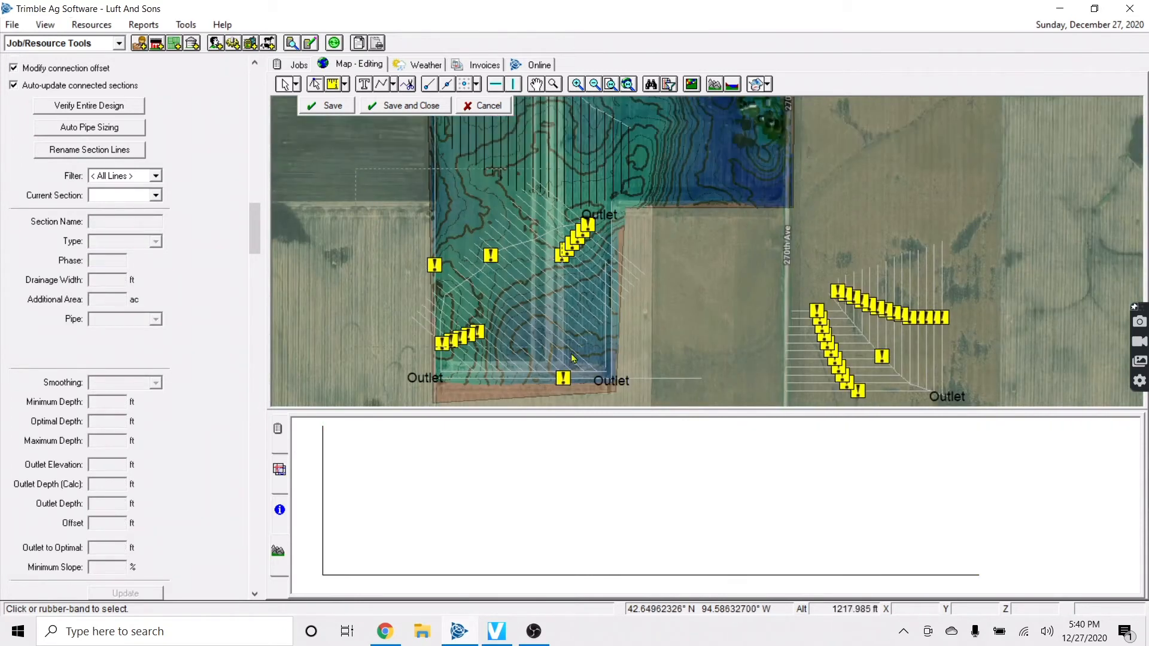
Select the diagonal laterals without the east and south mains and extend them to the diagonal main
click(611, 229)
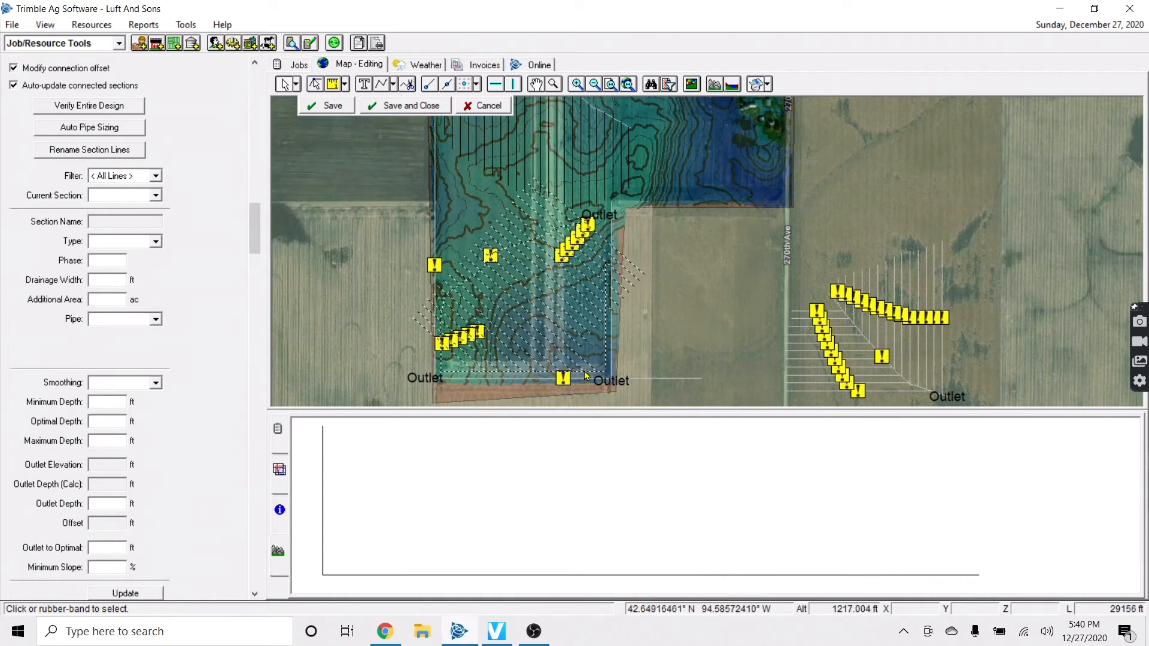
ctrl+click(607, 361)
ctrl+click(598, 371)
right_click(563, 284)
mouse_move(640, 327)
click(715, 323)
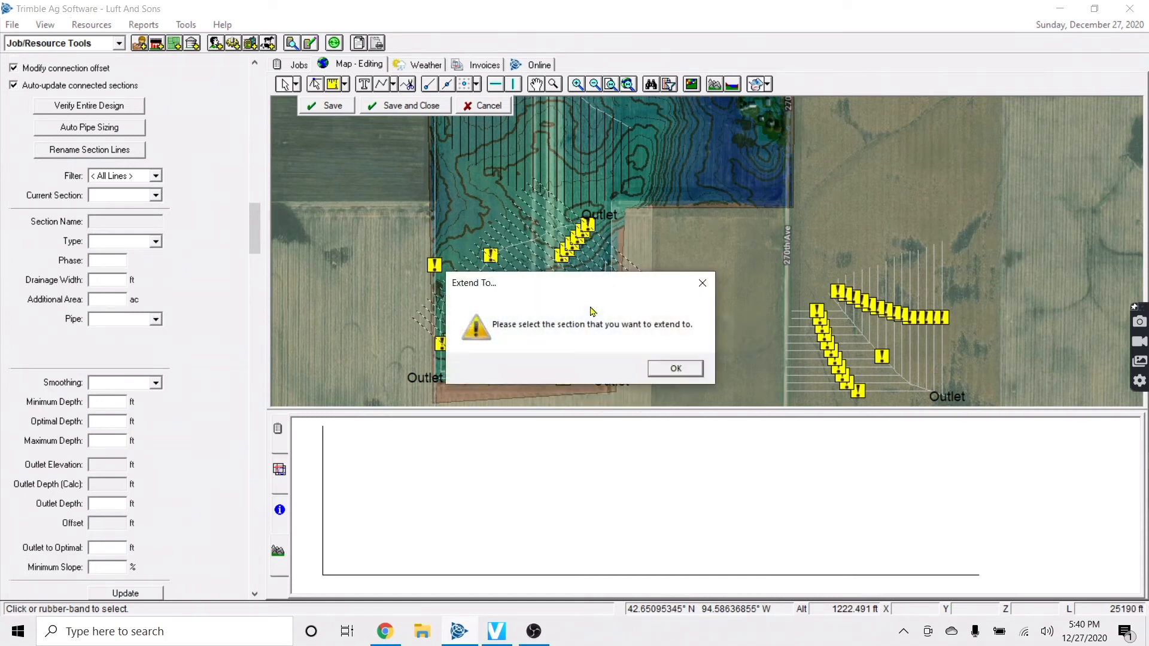
click(672, 367)
click(562, 235)
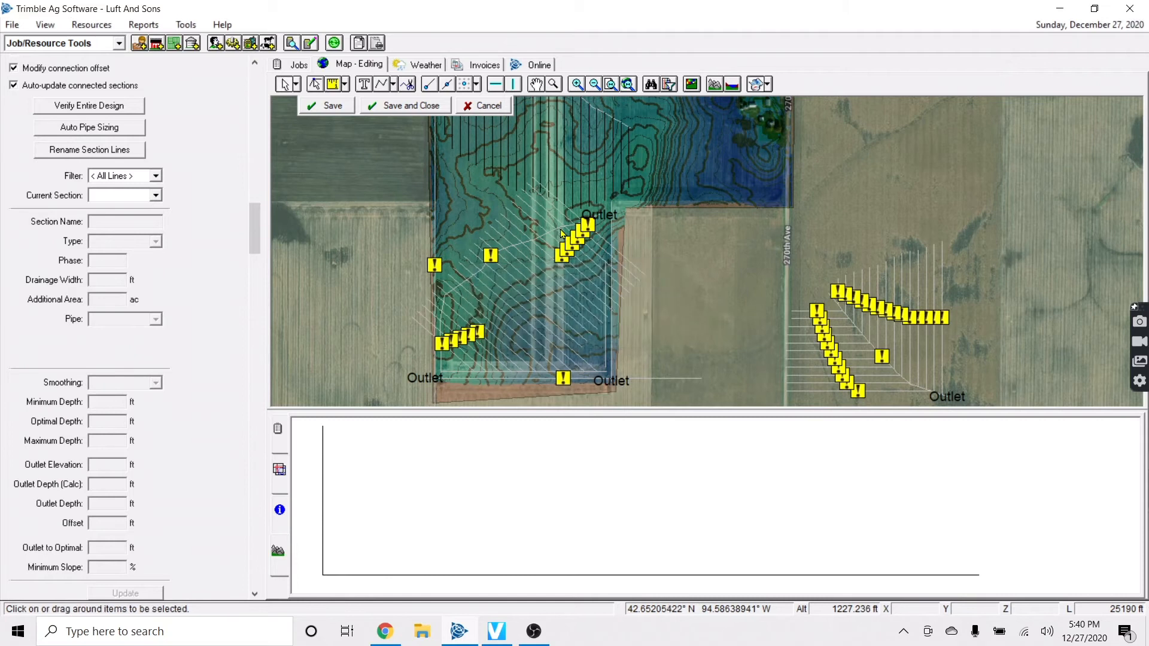
scroll(530, 363, up, 2)
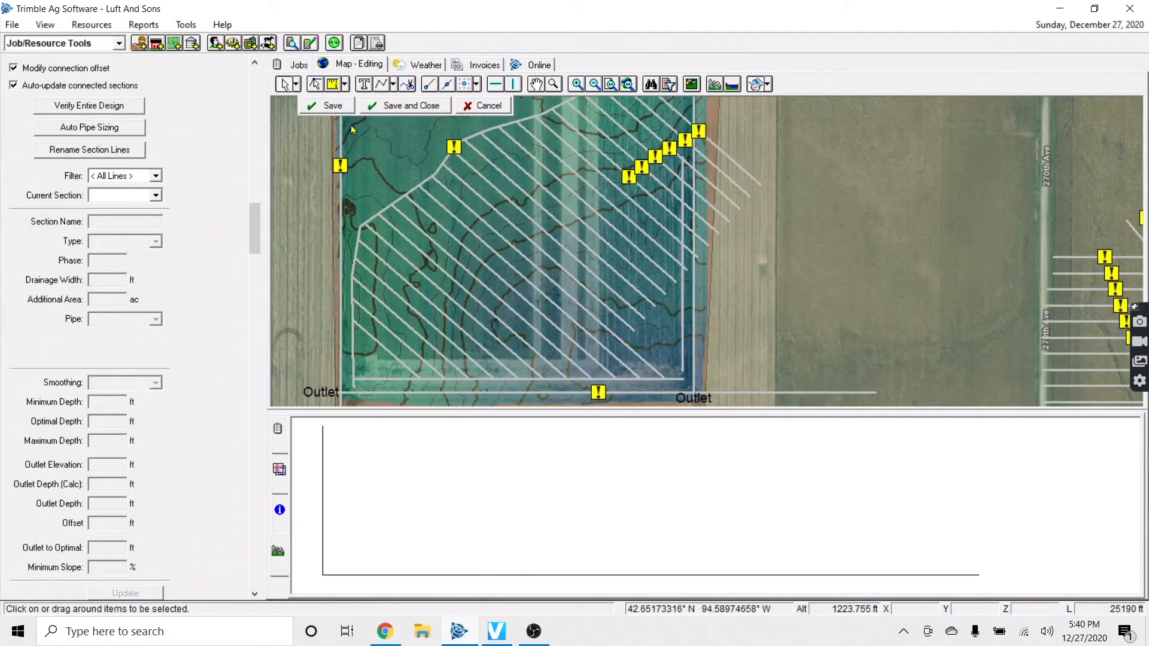
Connect the laterals near the south edge to the main, dismissing the unable-to-connect warning
drag(674, 385, 676, 385)
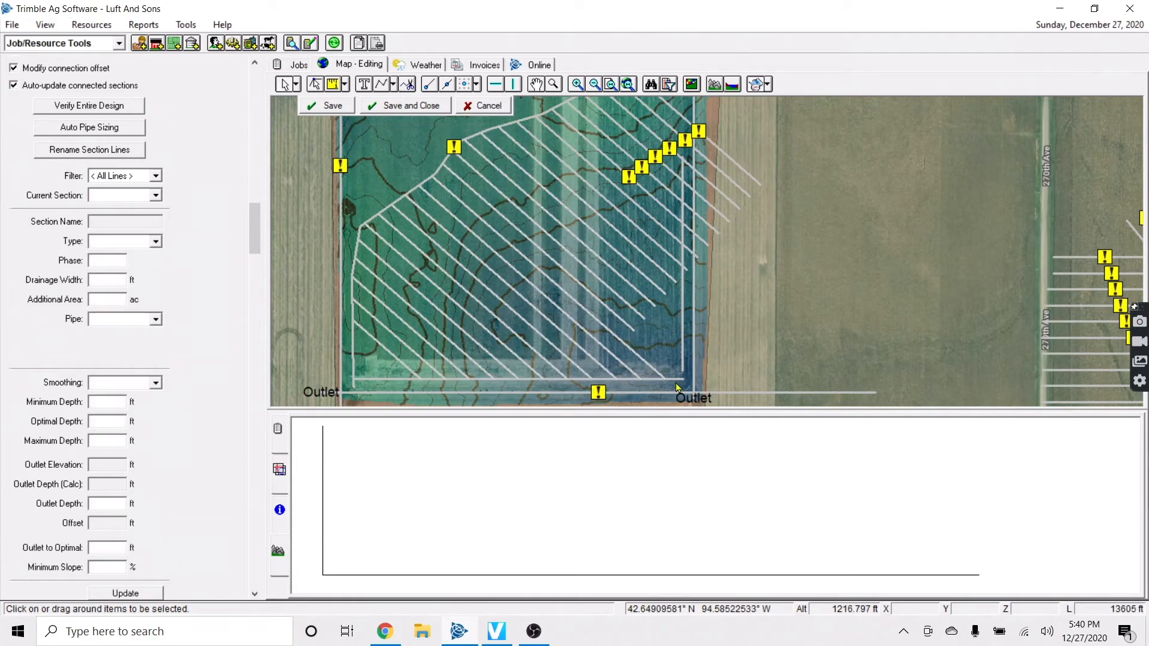
right_click(533, 322)
click(596, 345)
key(Return)
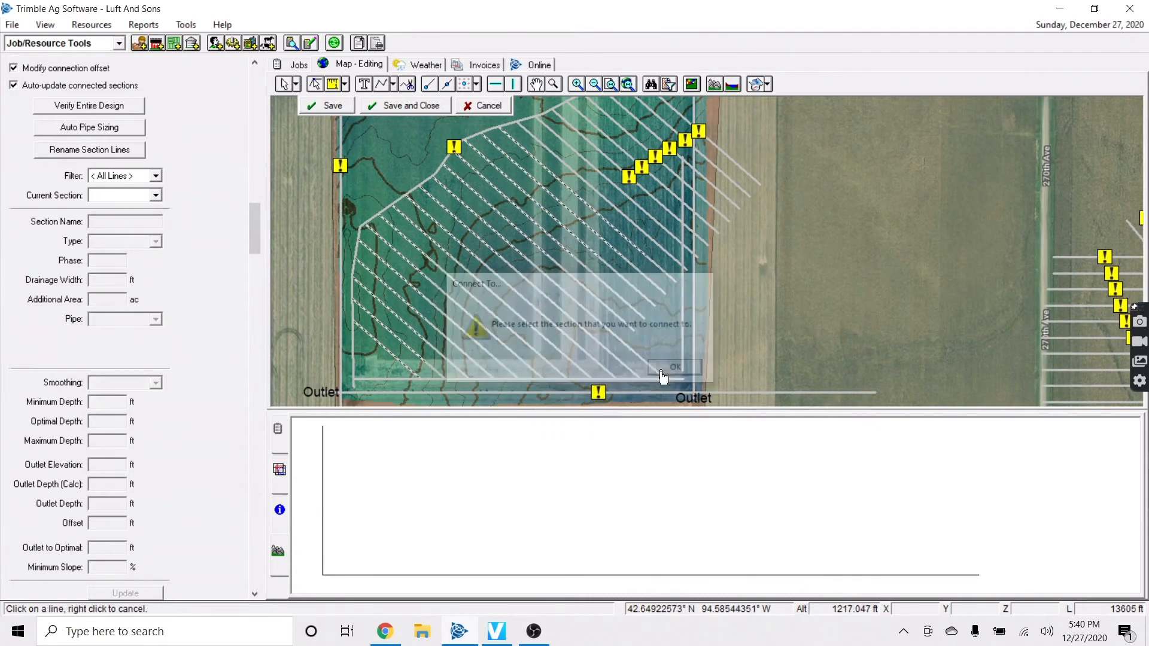
click(672, 389)
key(Return)
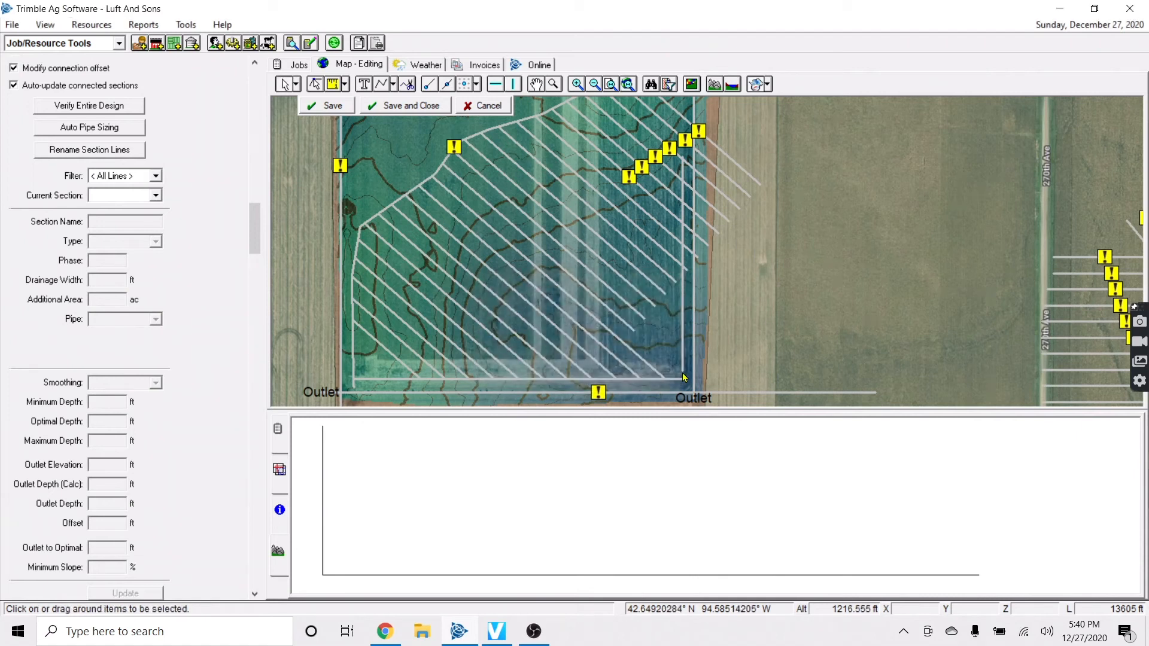
Connect lateral L108 to the main, cancelling a stray offset along the way
click(631, 324)
right_click(634, 324)
click(658, 346)
click(672, 388)
right_click(621, 315)
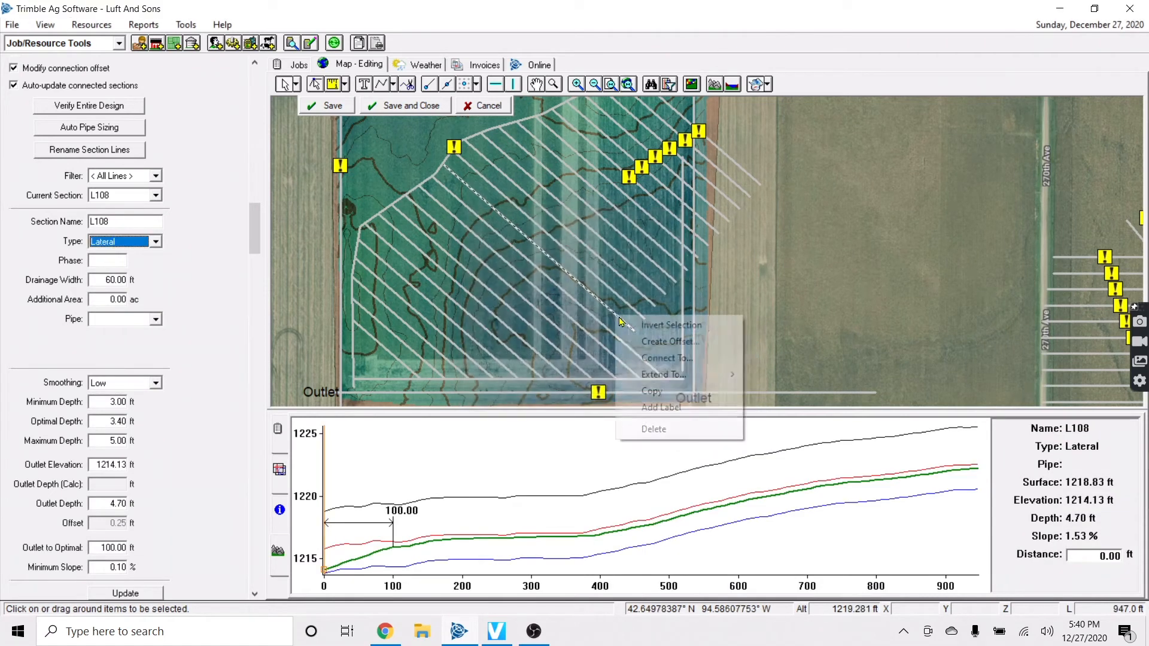
click(644, 355)
click(678, 369)
click(683, 365)
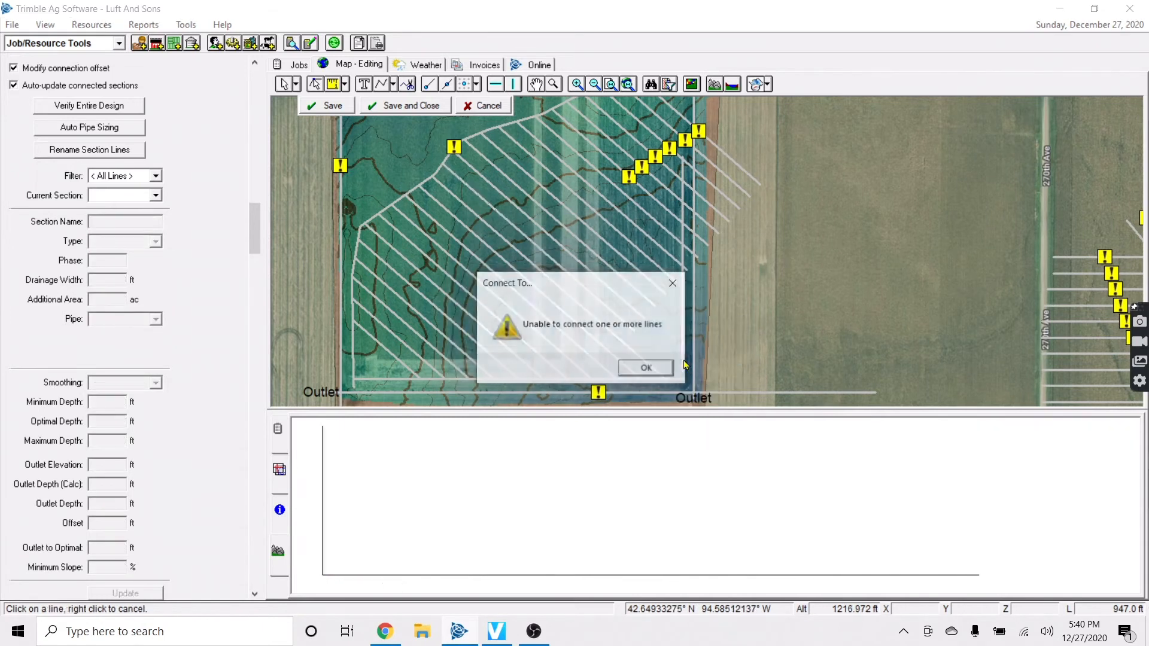
click(667, 368)
Drag L75's end down onto the horizontal main in vertex-edit mode and save
click(317, 89)
scroll(699, 396, up, 3)
scroll(568, 263, down, 1)
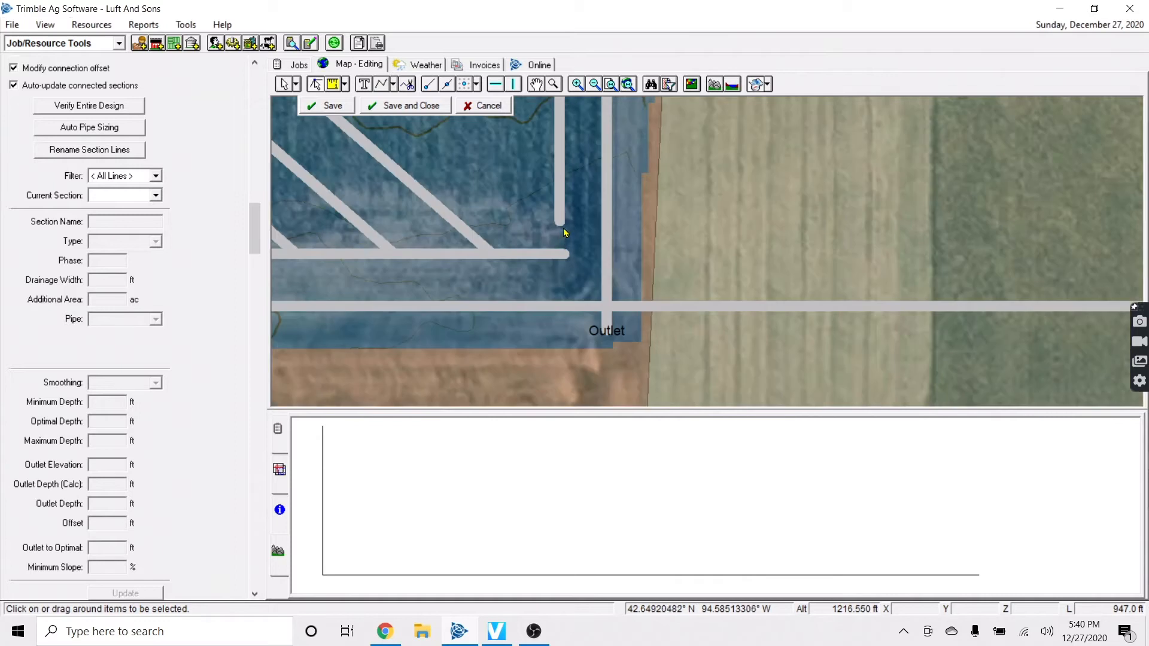
click(561, 229)
drag(561, 228, 562, 260)
click(331, 106)
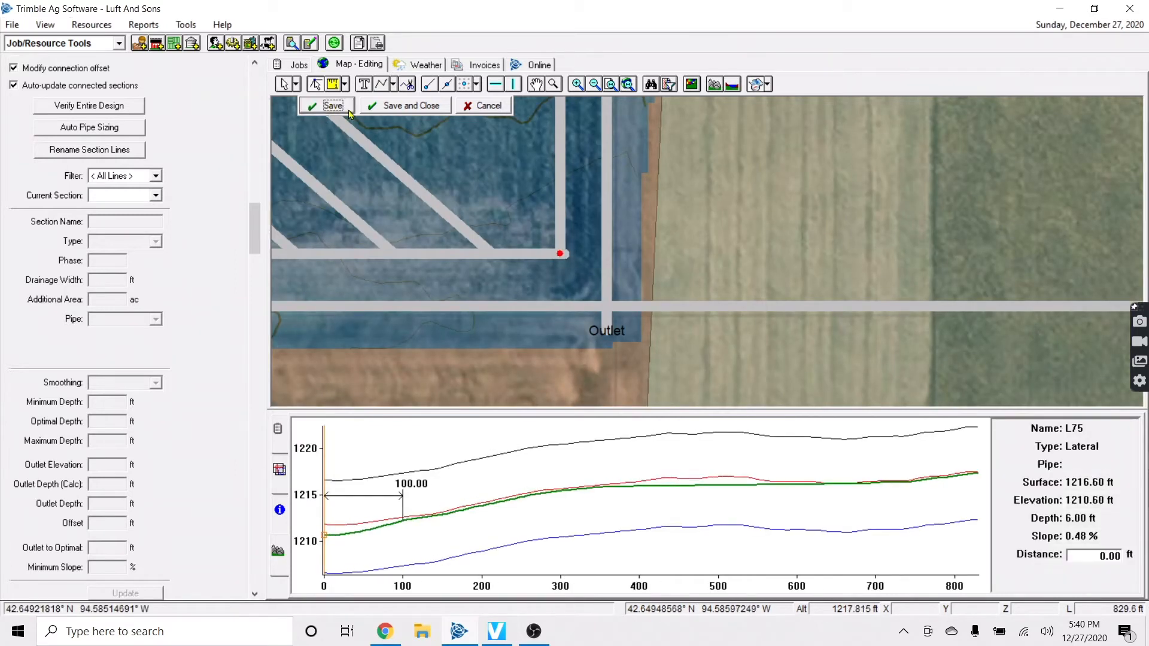
Return to whole-line selection mode while moving the view west across the field
key(Up)
key(Up)
key(Left)
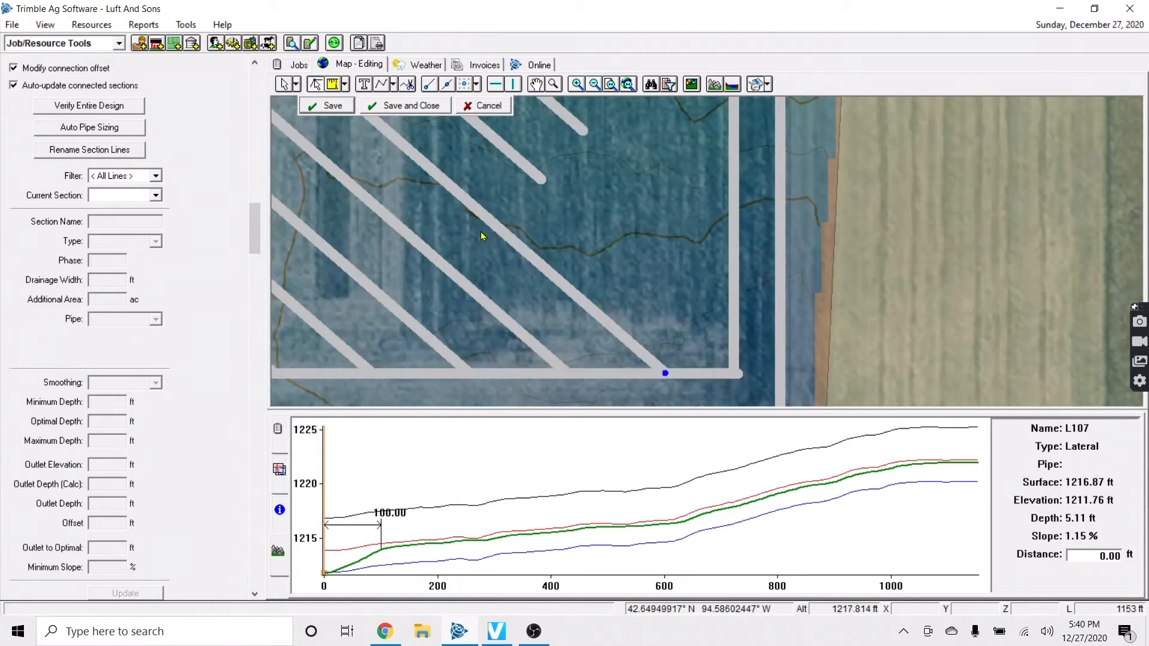
scroll(480, 233, down, 1)
scroll(481, 233, down, 1)
key(Left)
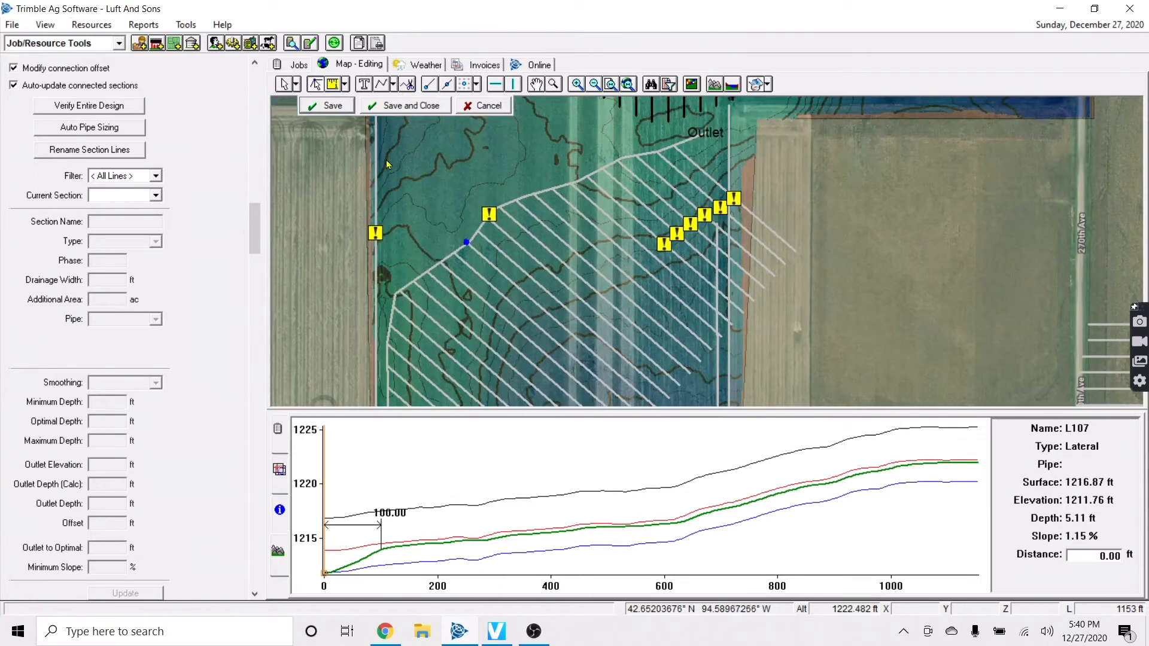
click(296, 84)
click(413, 138)
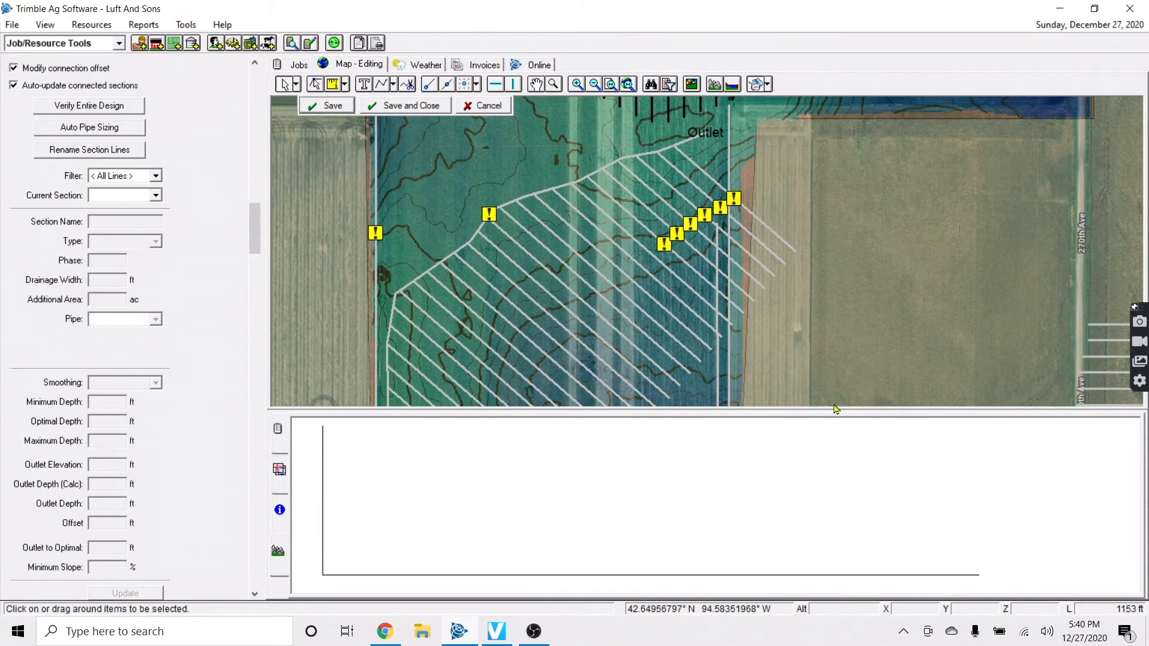
Connect the selected east laterals to the east main and dismiss the warning
key(Down)
right_click(666, 306)
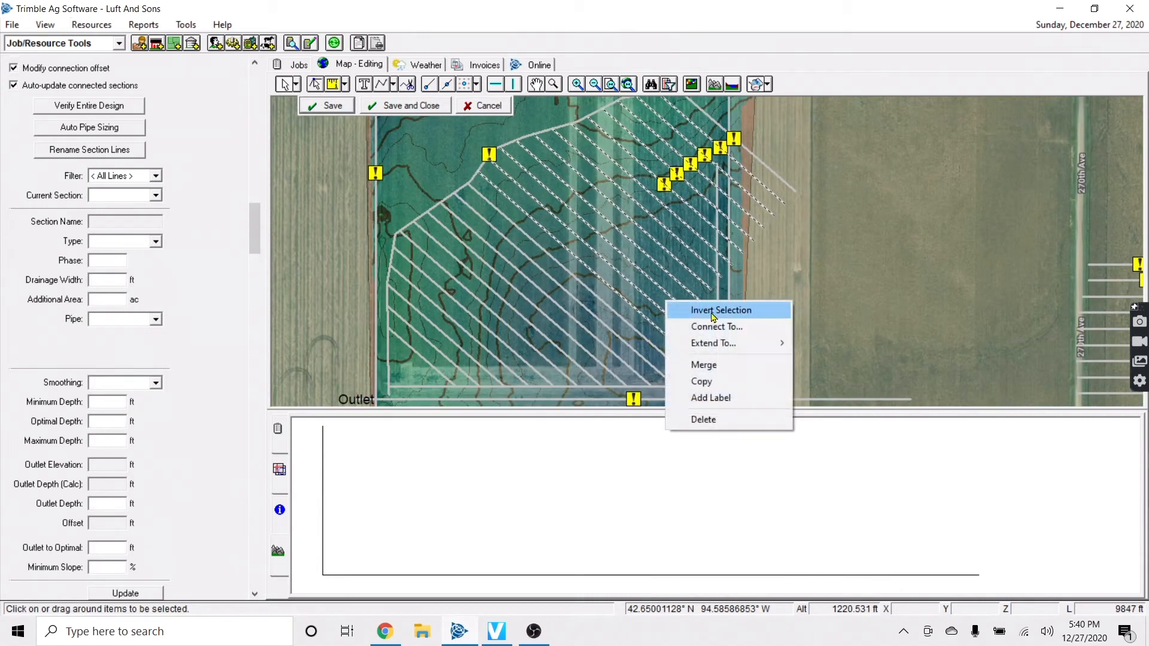
click(731, 326)
click(697, 369)
click(716, 347)
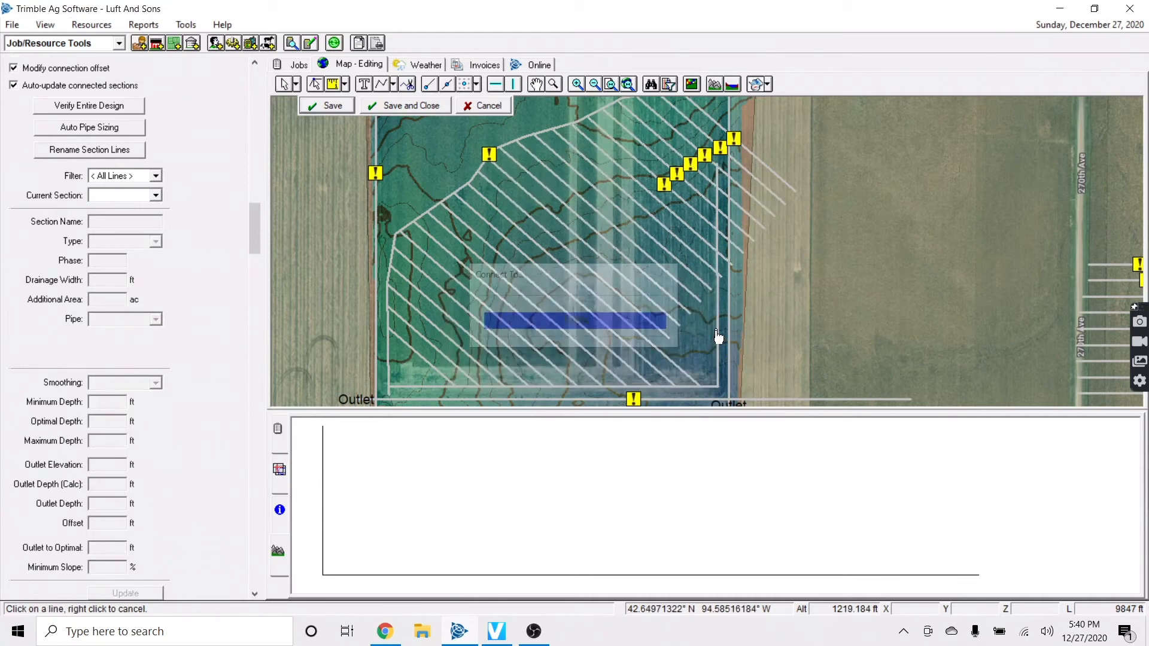
click(671, 368)
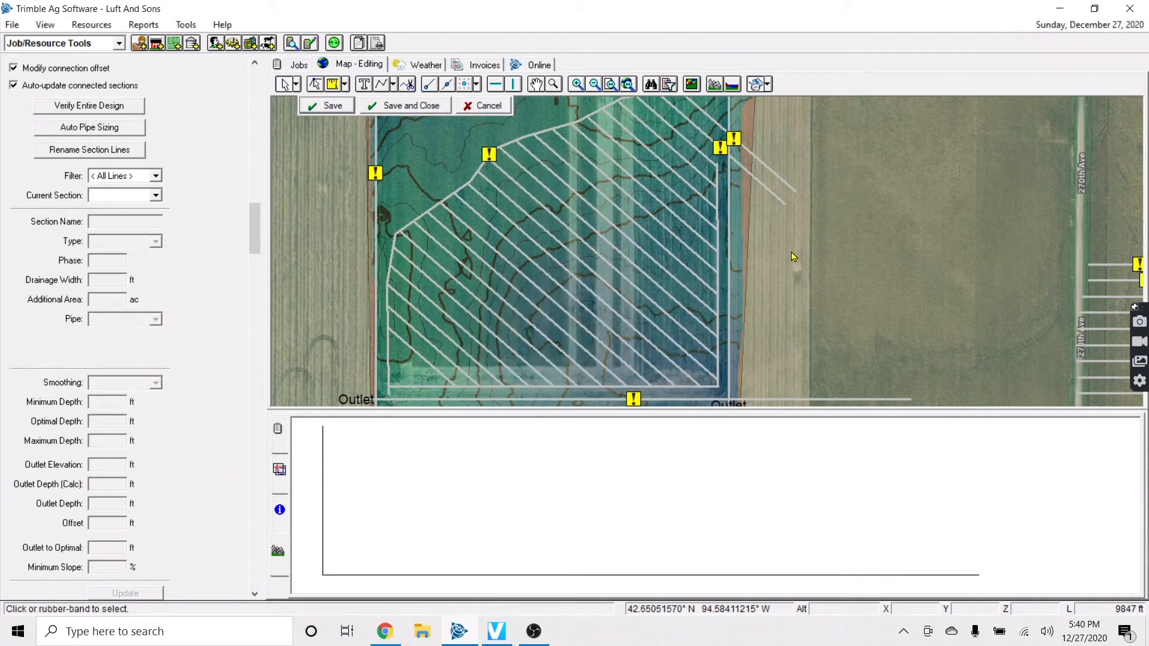
key(Up)
key(Up)
Stretch L75's top vertex north up to the Outlet and save
click(315, 86)
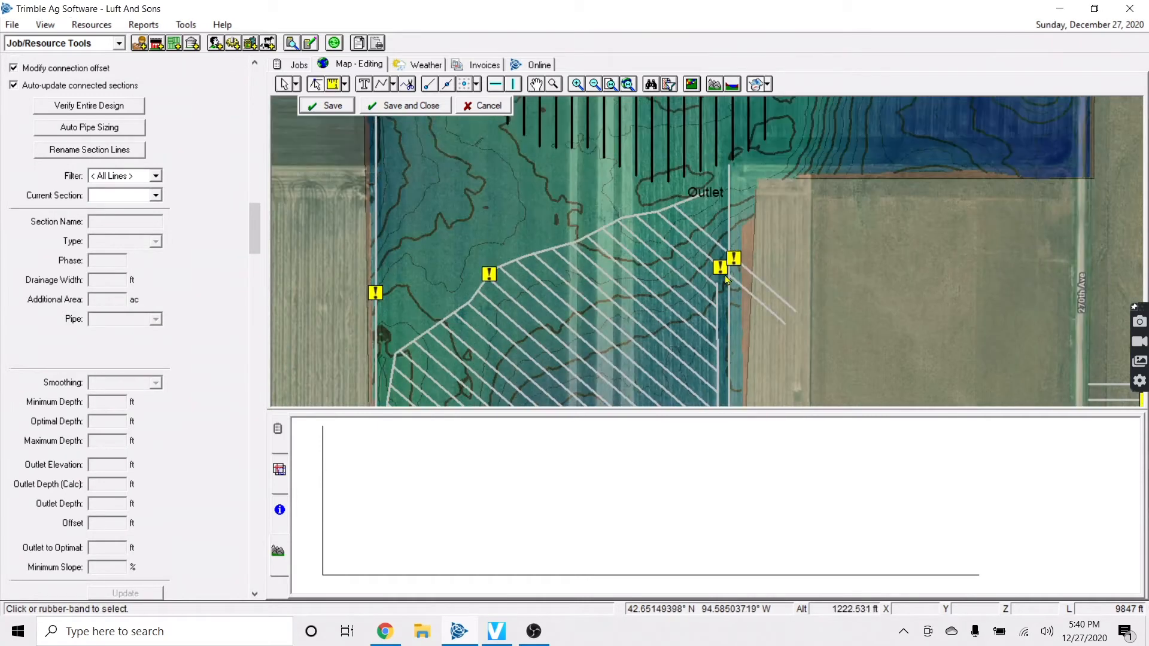
click(721, 300)
click(718, 283)
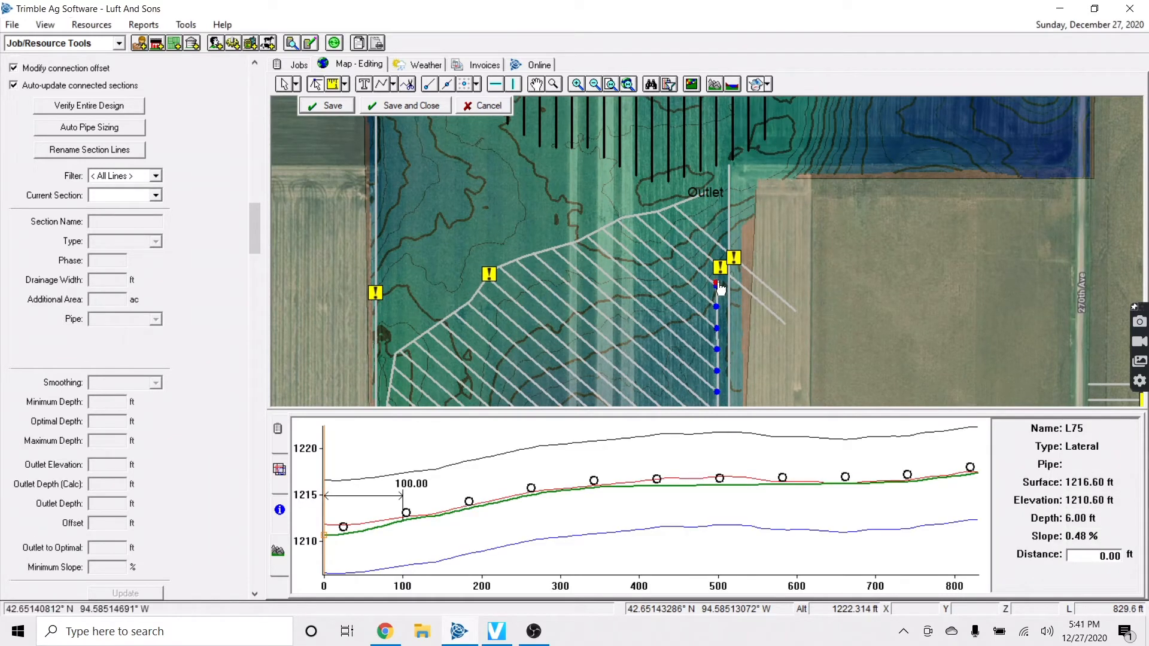
drag(721, 287, 711, 203)
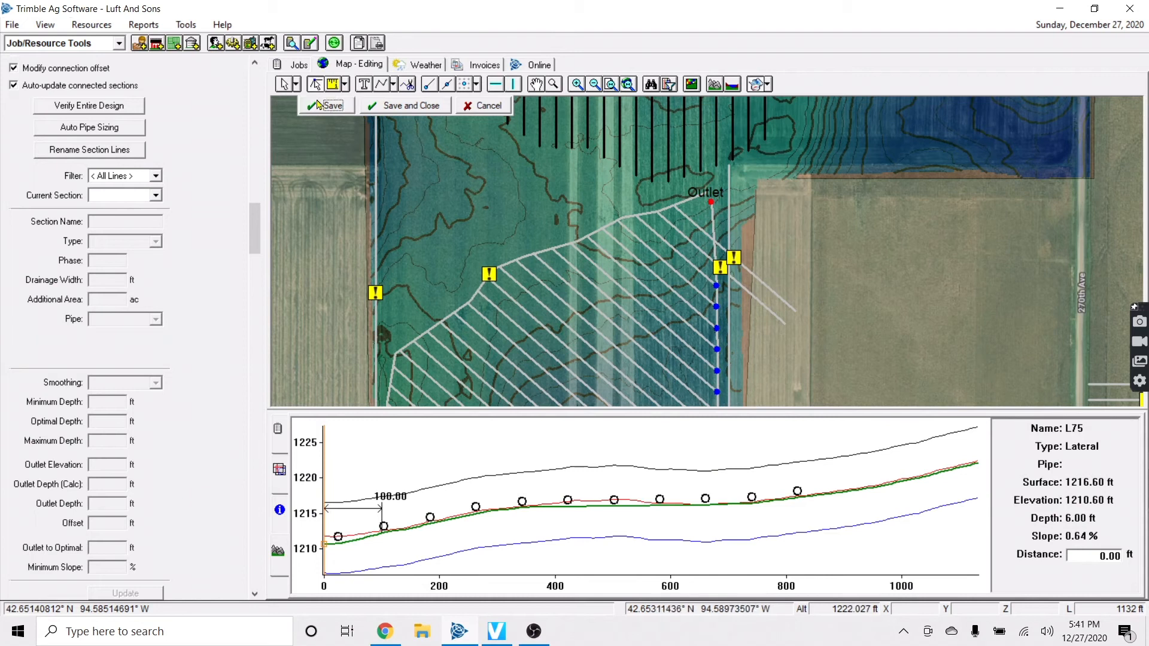
click(341, 106)
Connect northeast lateral L119 to L75 with Connect To
click(772, 310)
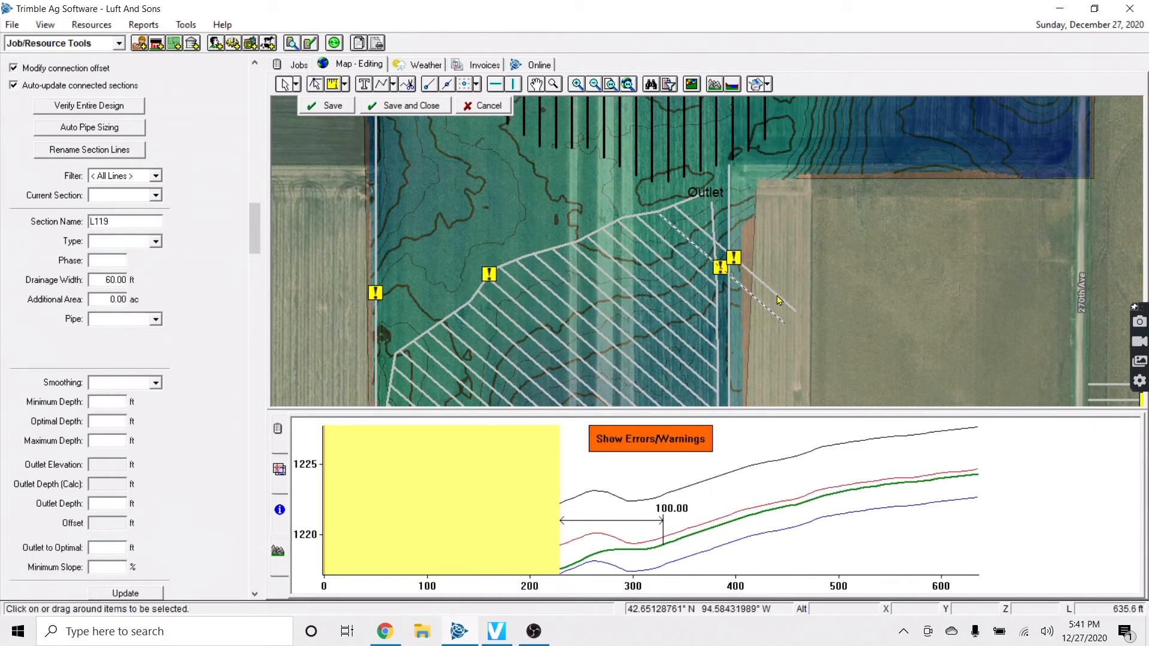
right_click(776, 290)
click(808, 313)
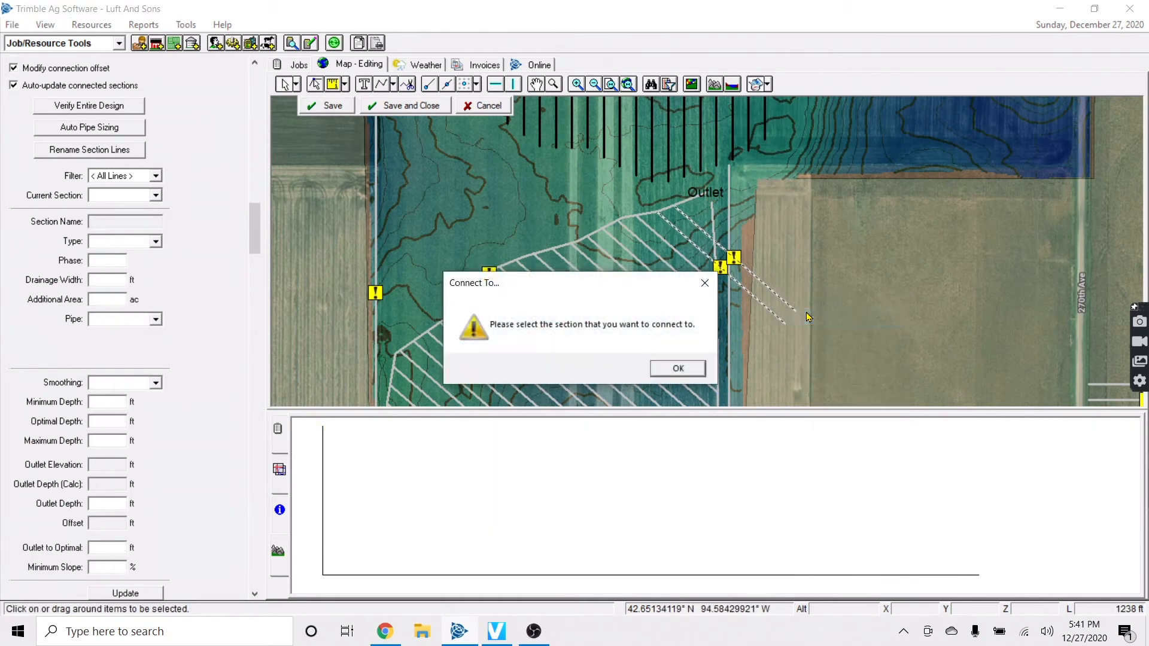
click(678, 367)
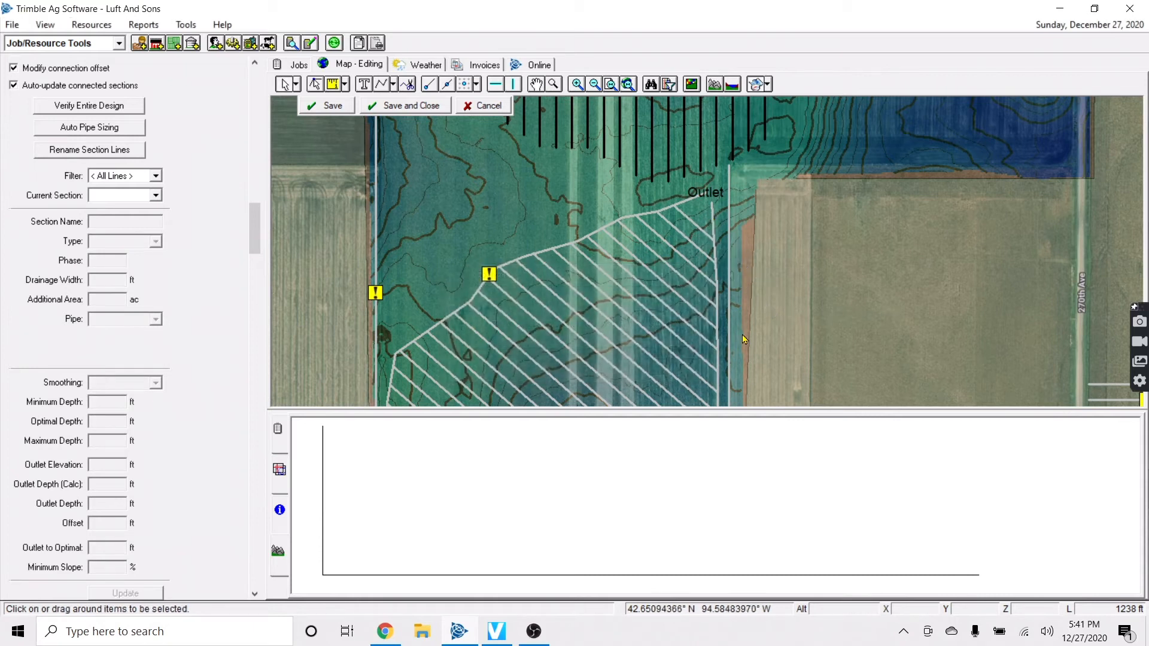
scroll(768, 371, down, 2)
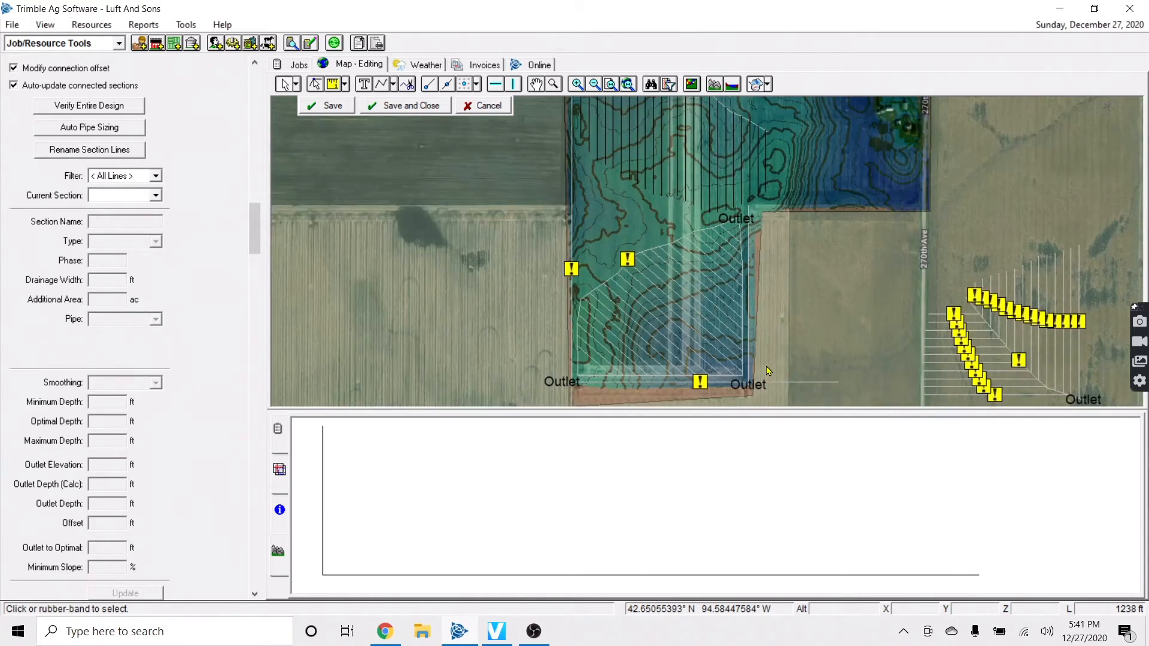
scroll(686, 379, up, 2)
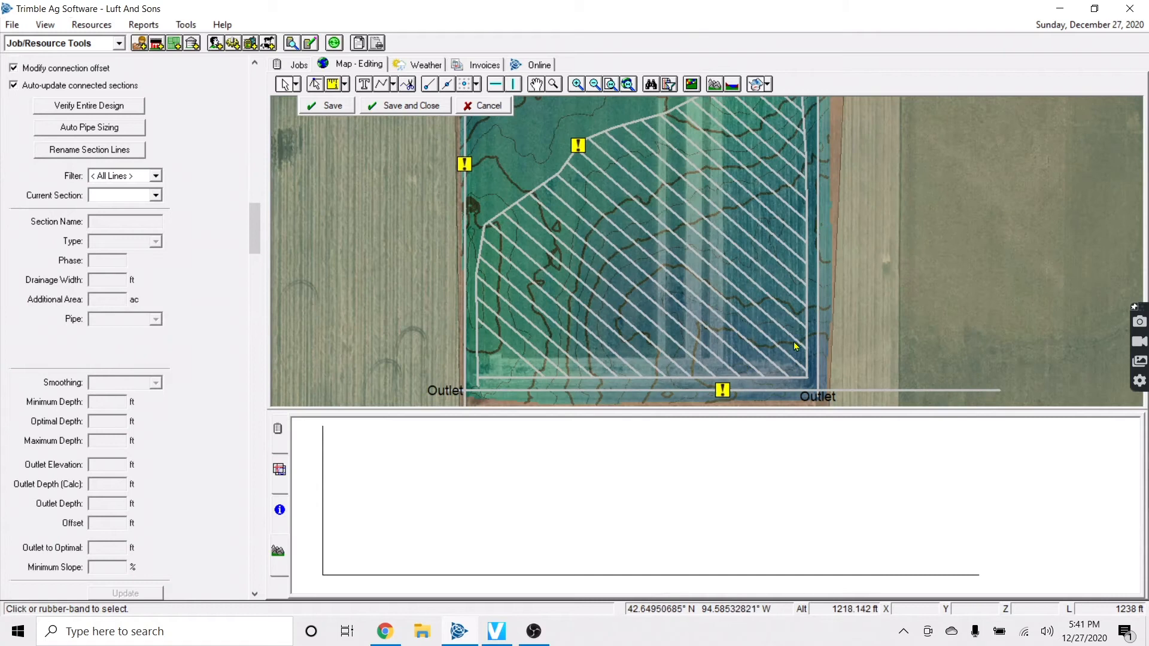
scroll(718, 299, down, 1)
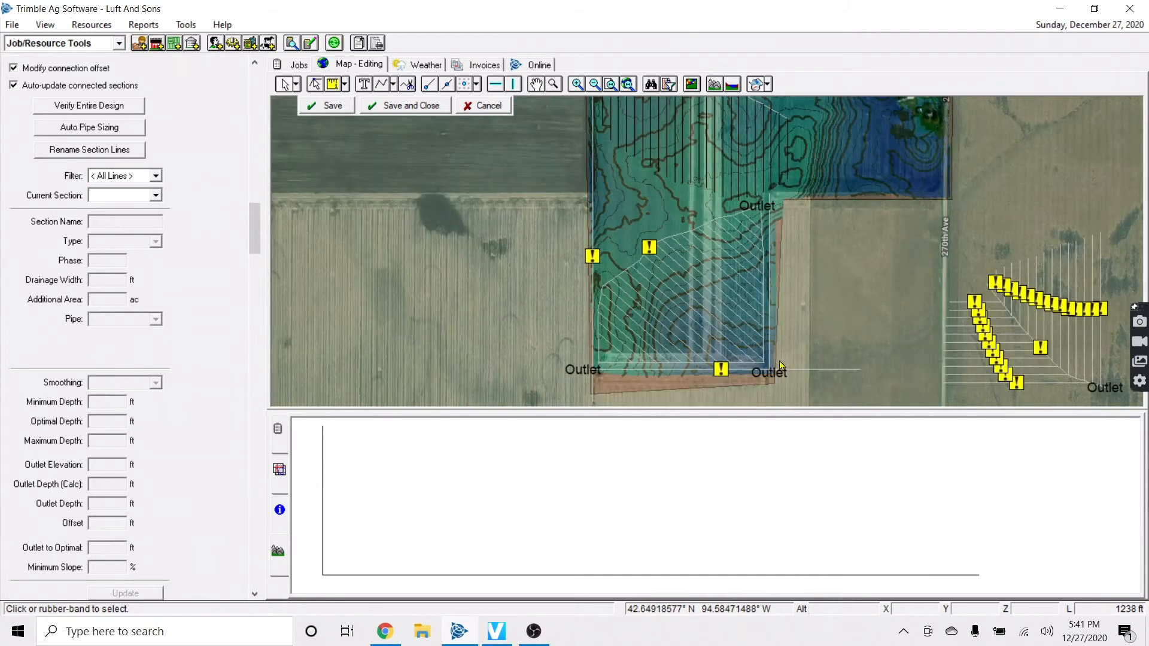
click(638, 210)
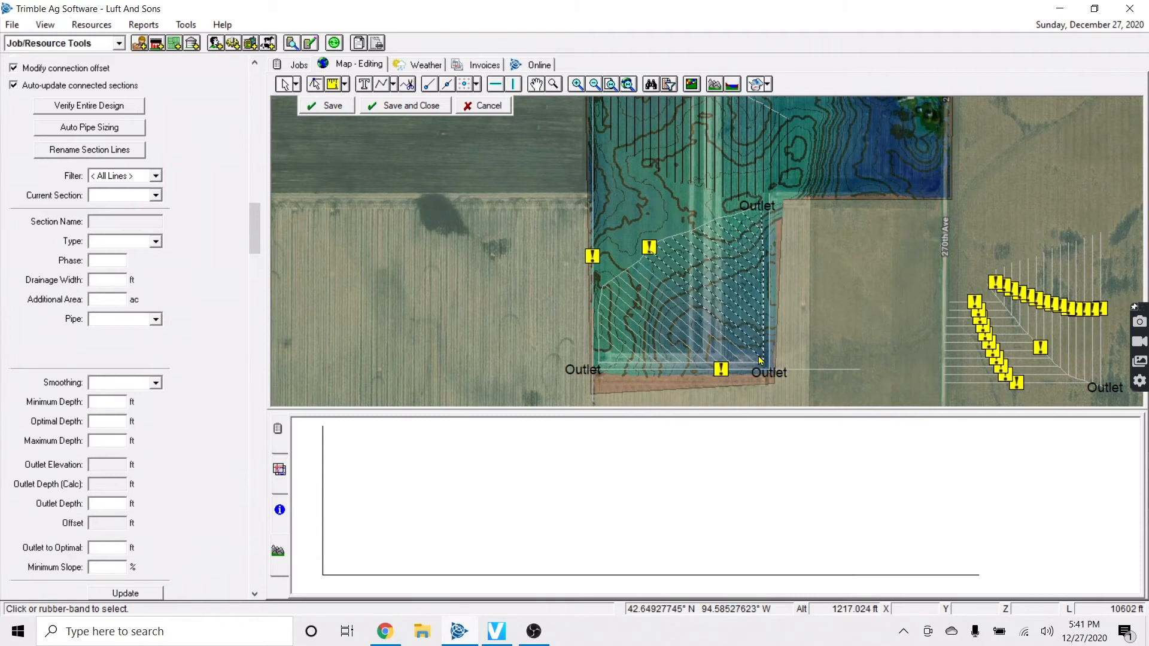
Check L75's profile, then select all the field's laterals, including the short top-right ones, excluding main L73
click(764, 290)
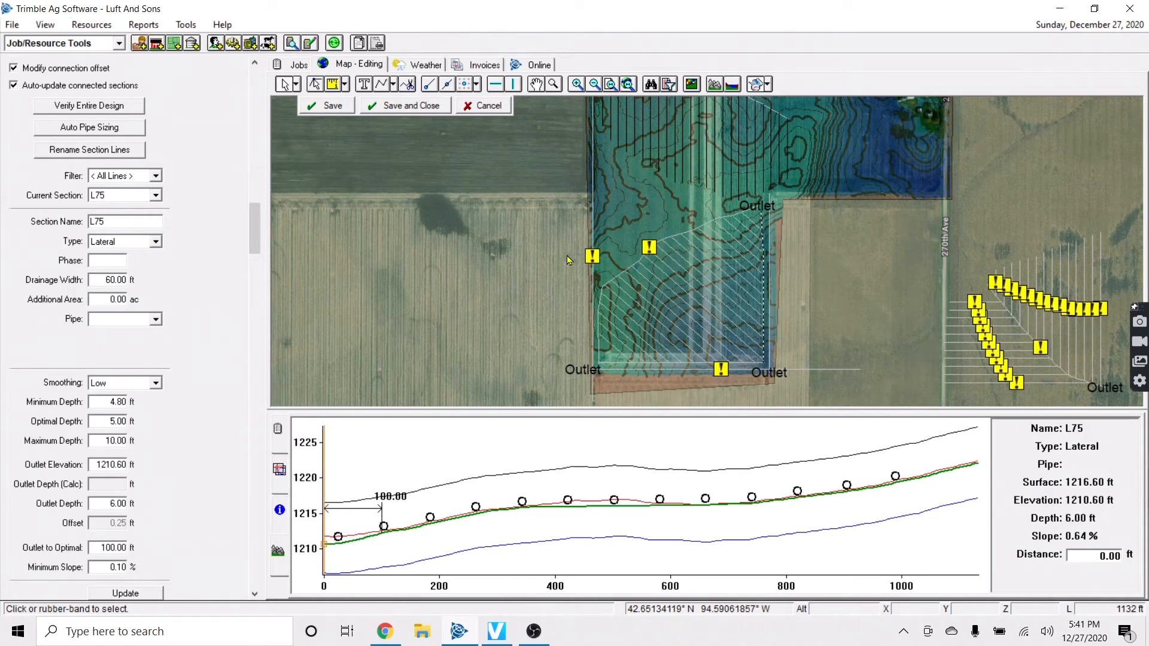
click(673, 327)
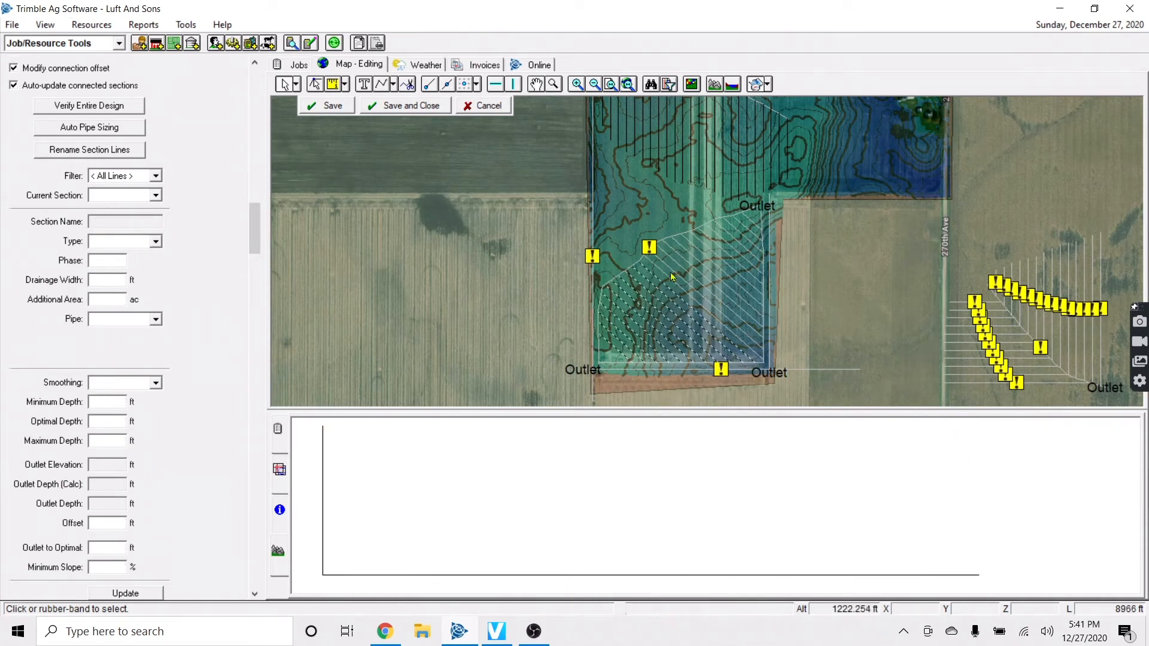
drag(791, 373, 792, 373)
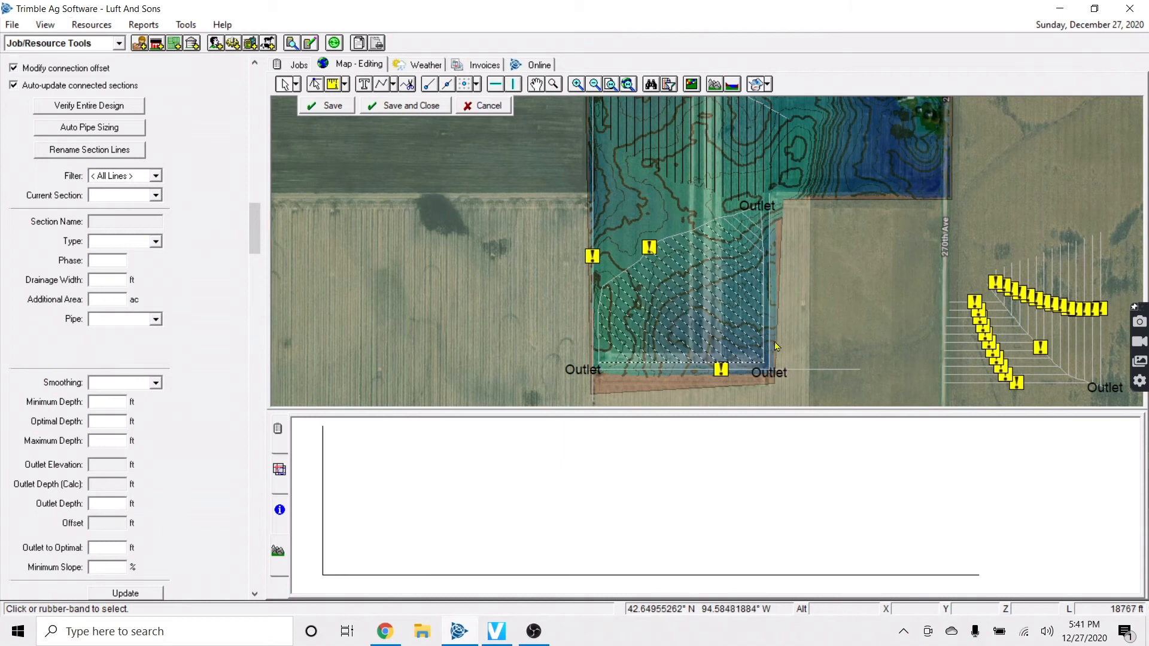
shift+click(756, 238)
shift+click(744, 240)
shift+click(756, 228)
shift+click(687, 362)
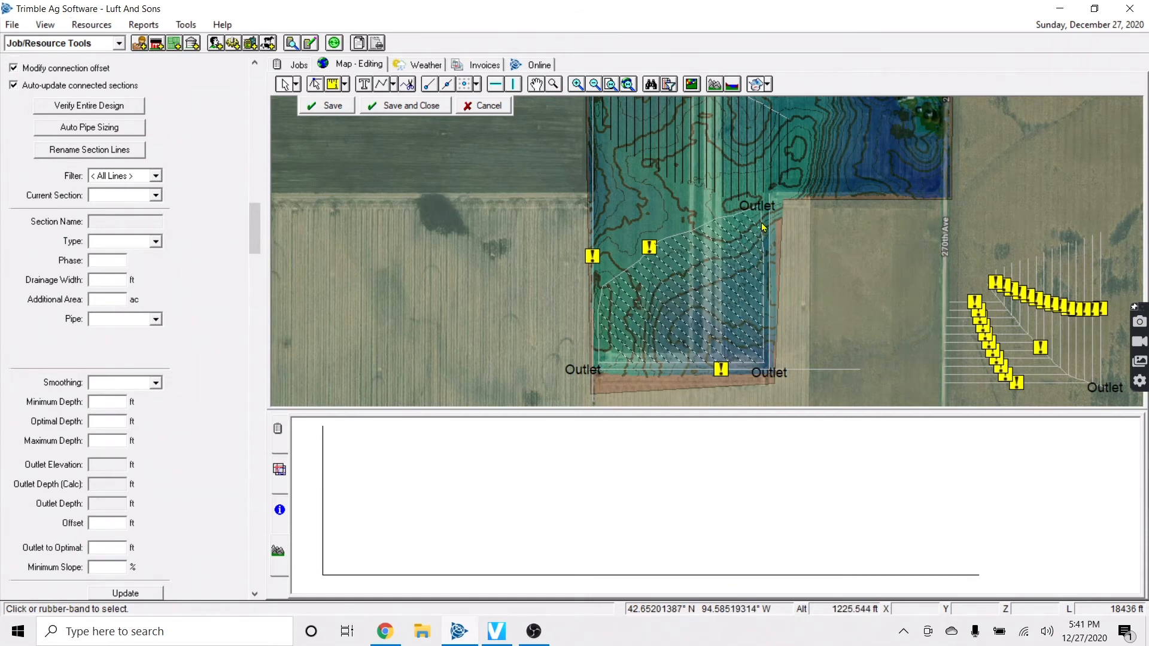
shift+click(647, 360)
shift+click(645, 363)
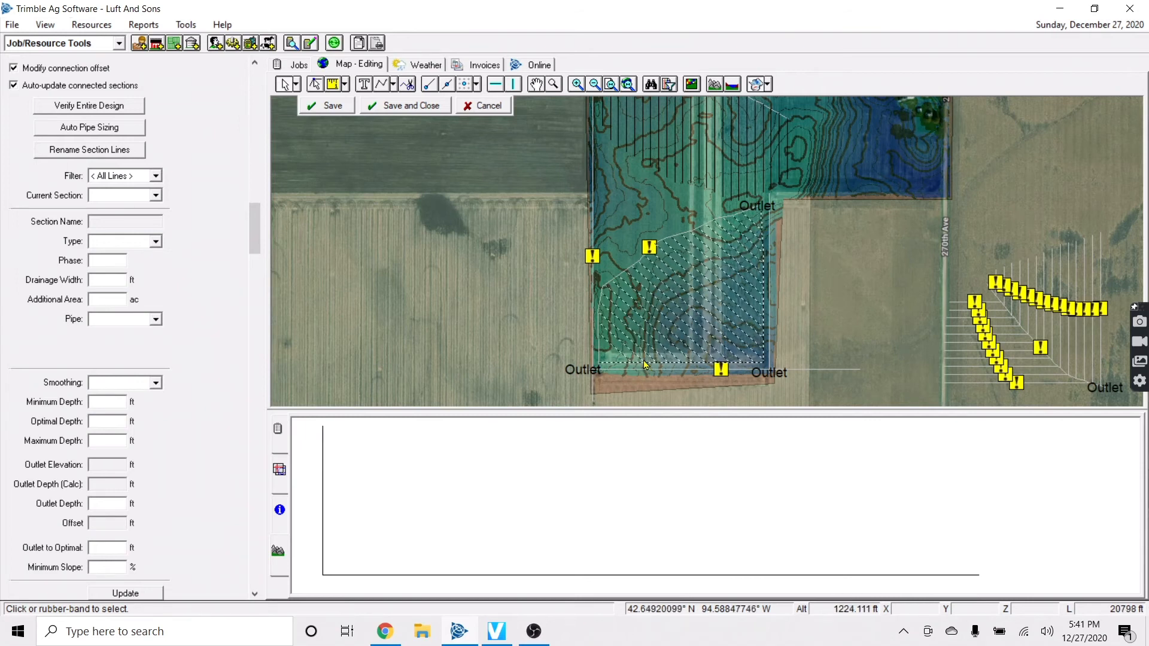
click(661, 370)
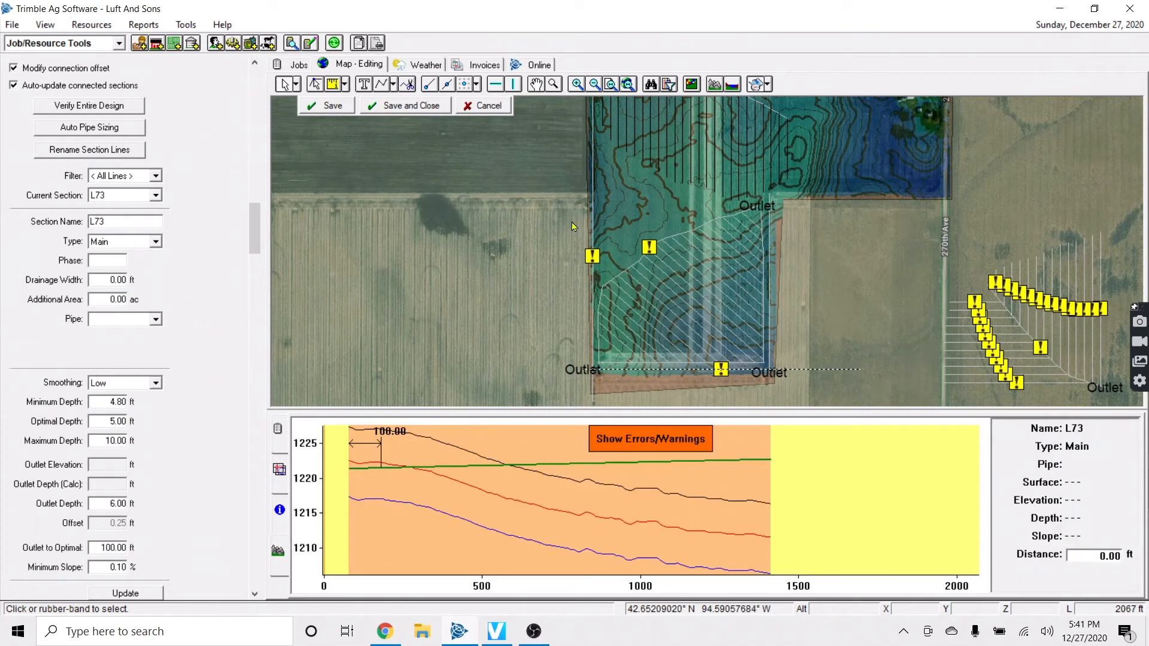
click(750, 345)
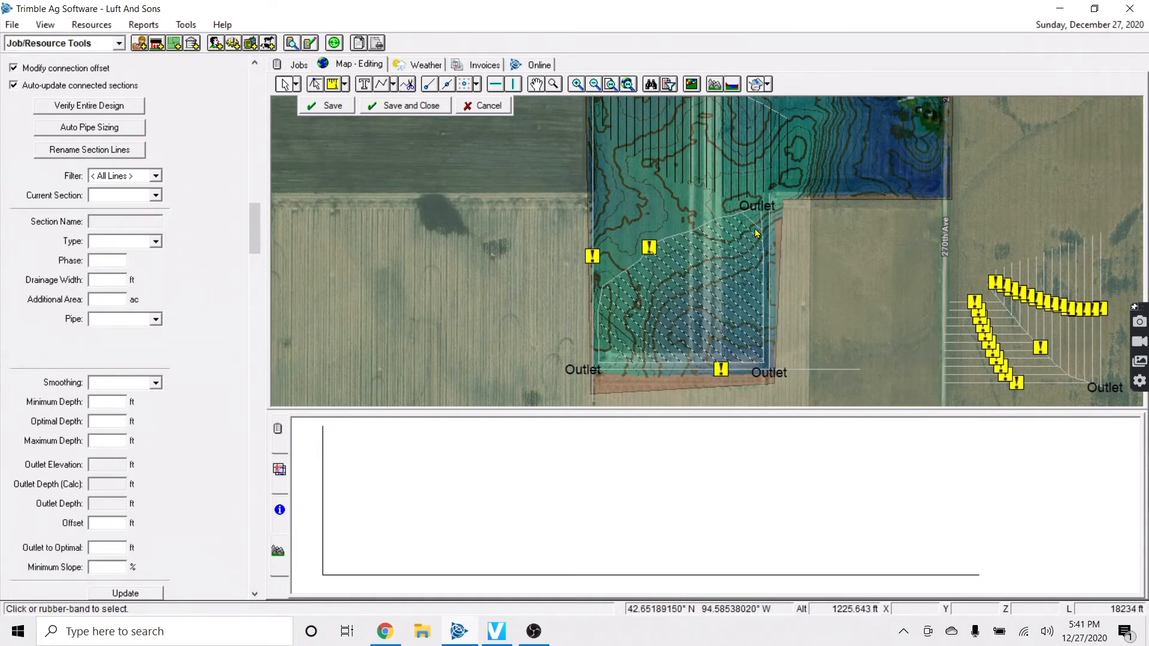
Drag the selected laterals south beside 270th Ave, then inspect lateral L77 back in the field
scroll(823, 346, down, 1)
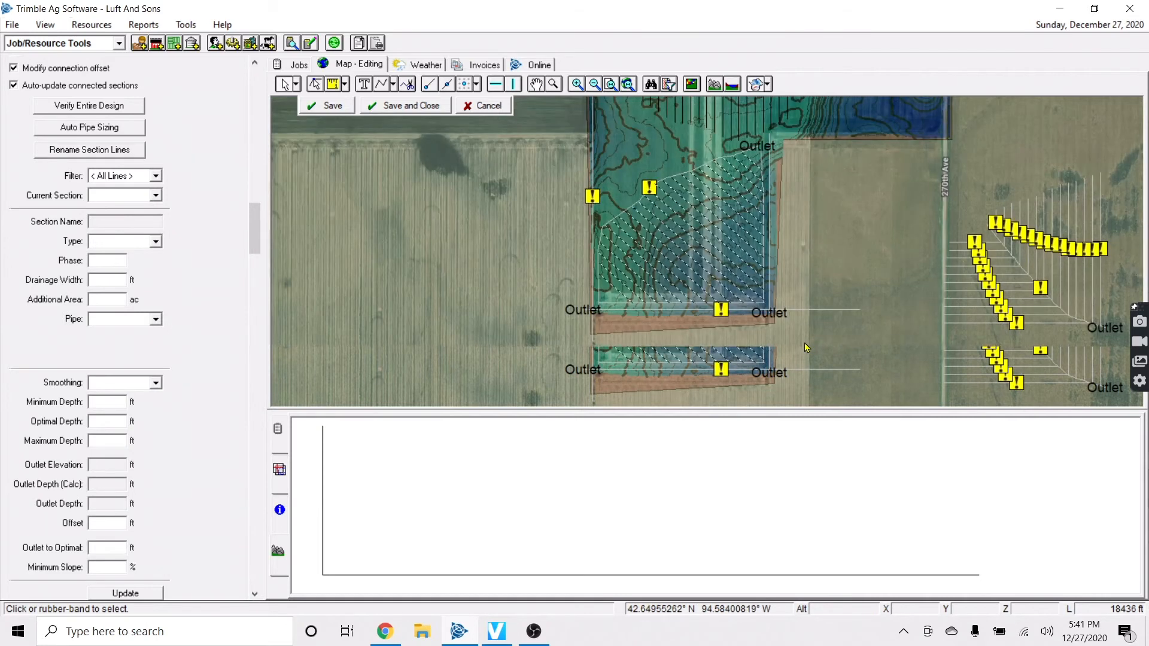
scroll(823, 346, right, 3)
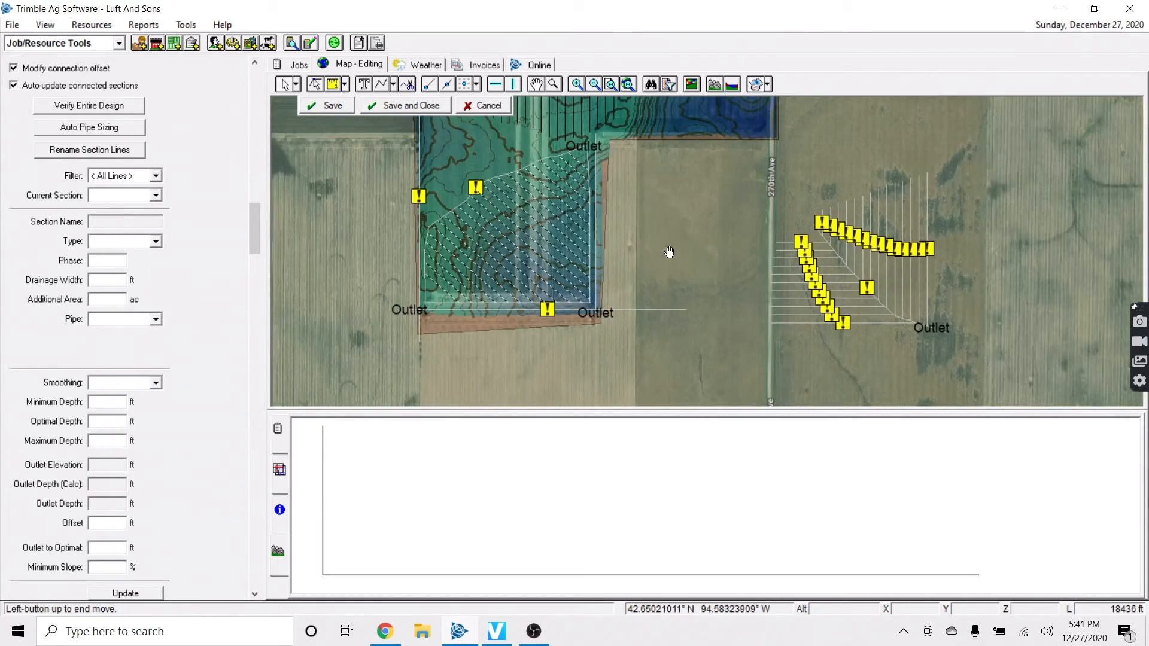
scroll(877, 334, down, 2)
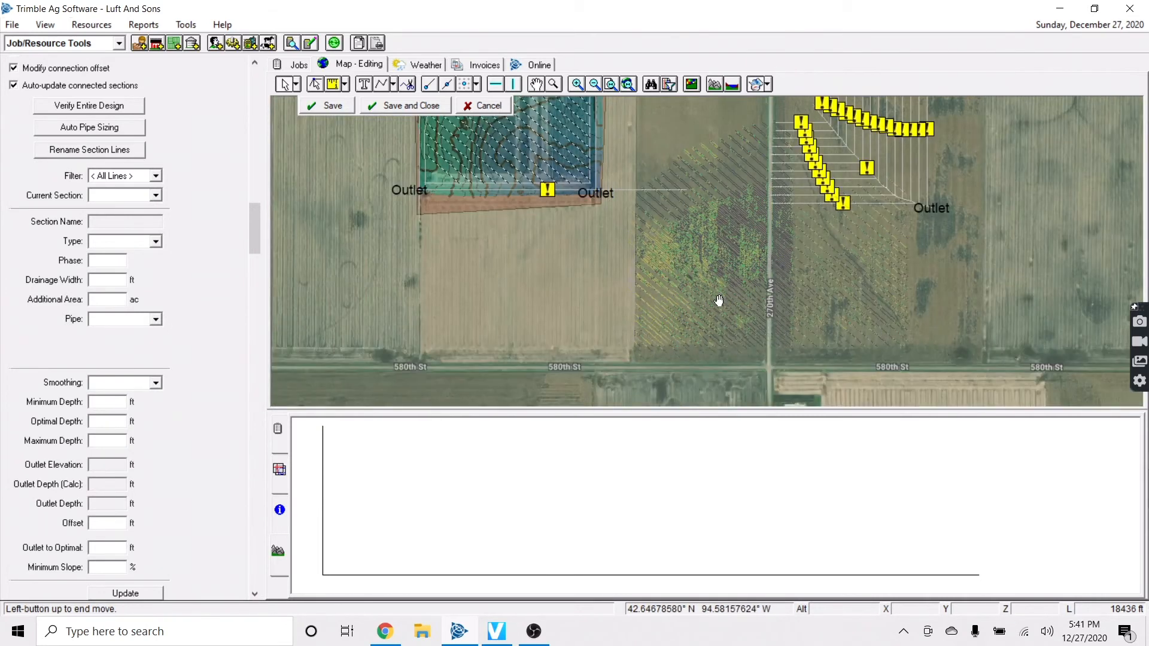
drag(720, 298, 721, 298)
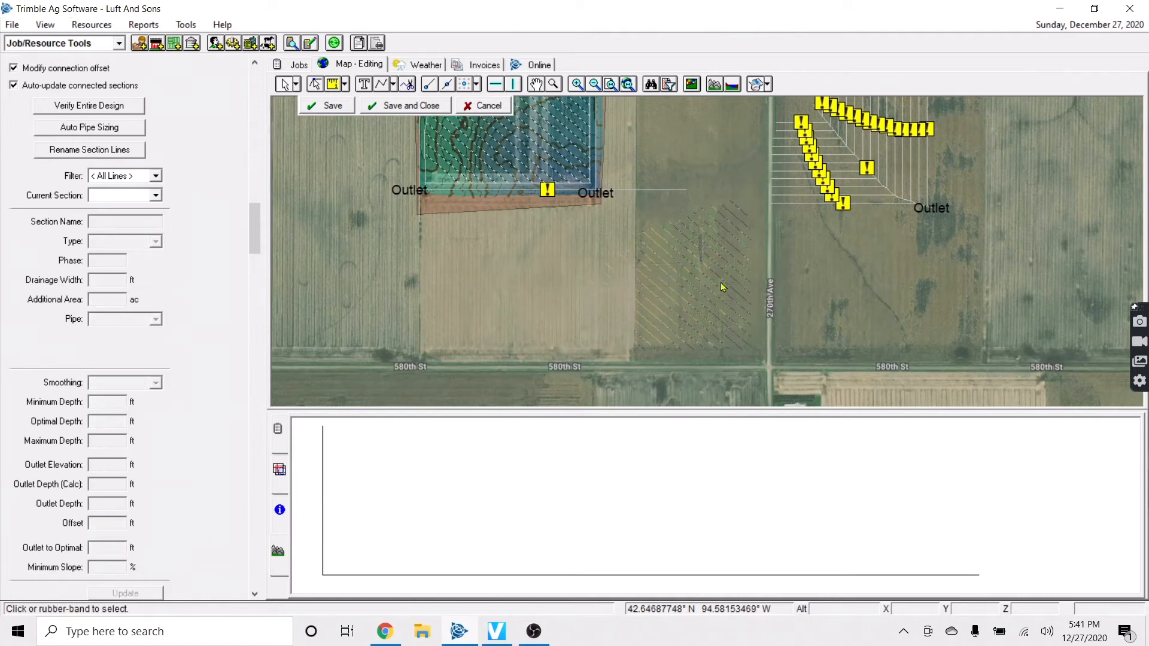
key(Up)
key(Left)
scroll(716, 189, up, 1)
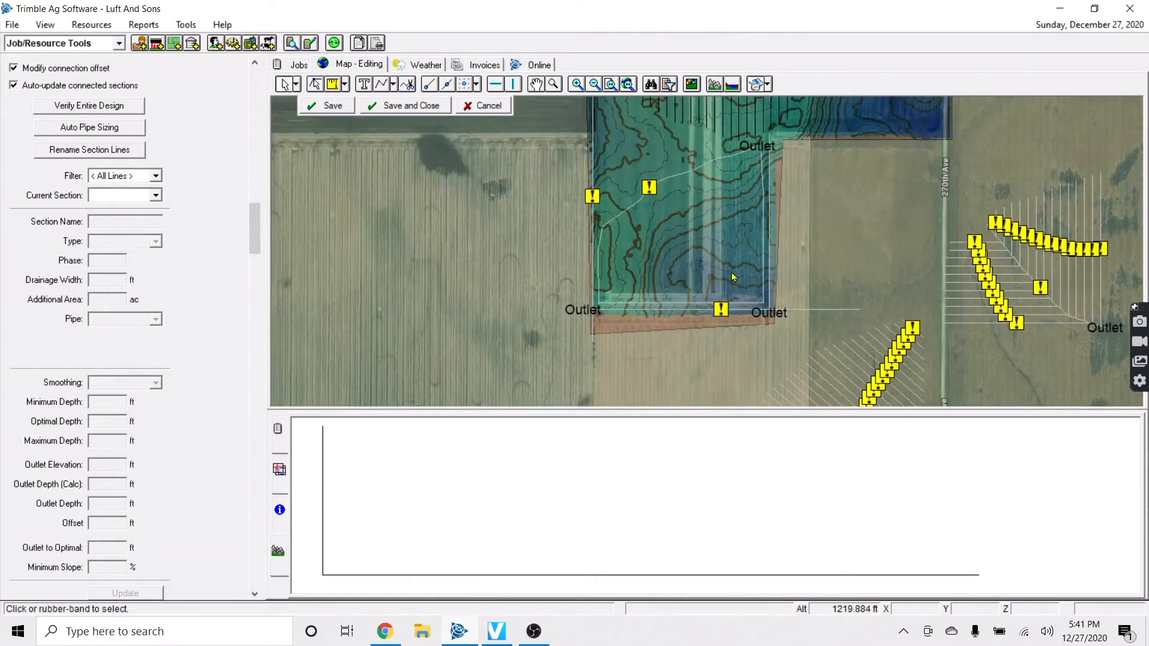
click(677, 306)
click(694, 287)
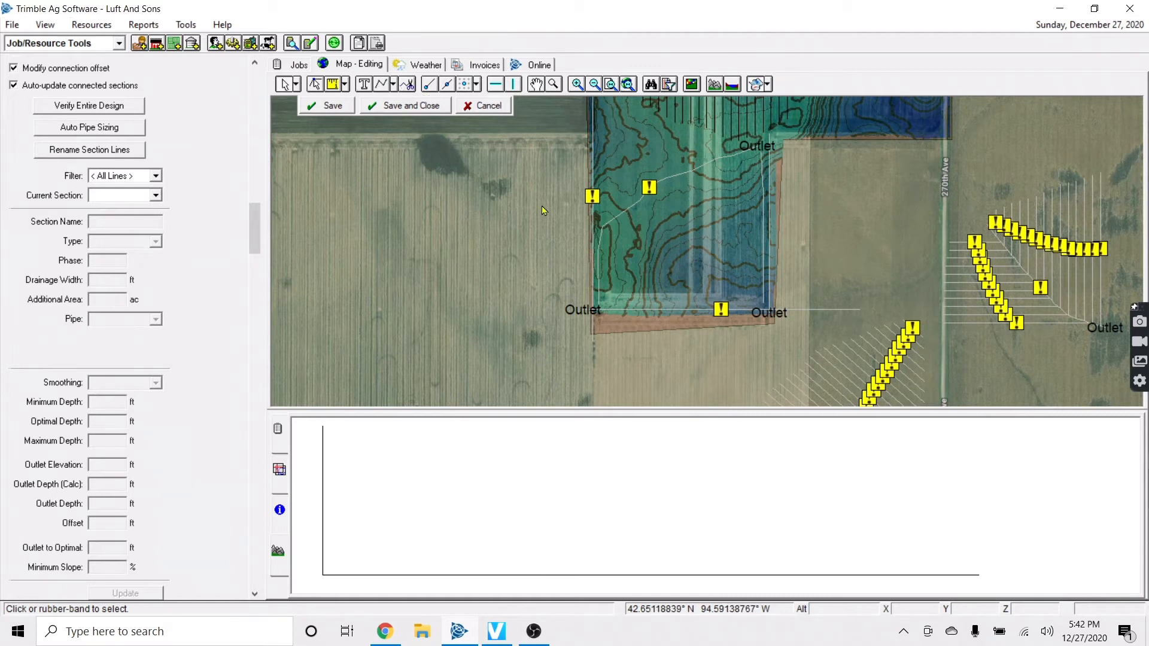
scroll(663, 270, up, 2)
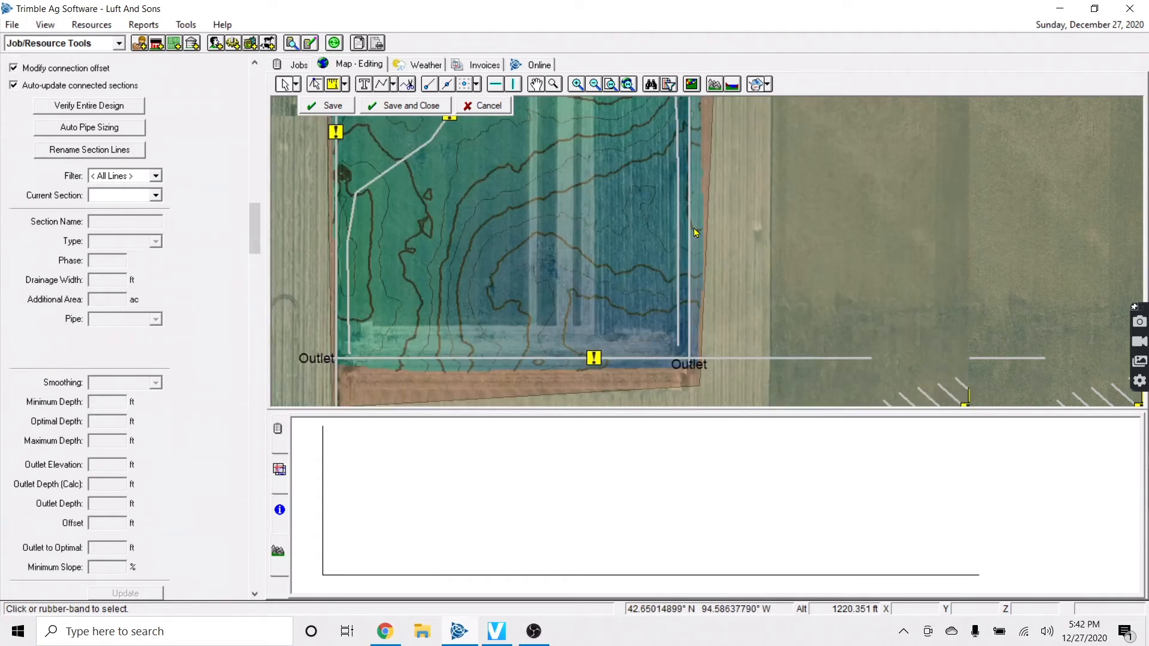
Draw a main from the southern Outlet northwest then west across the field, and save it
click(394, 85)
click(419, 99)
click(846, 353)
click(742, 292)
click(699, 280)
right_click(531, 283)
click(554, 292)
click(333, 106)
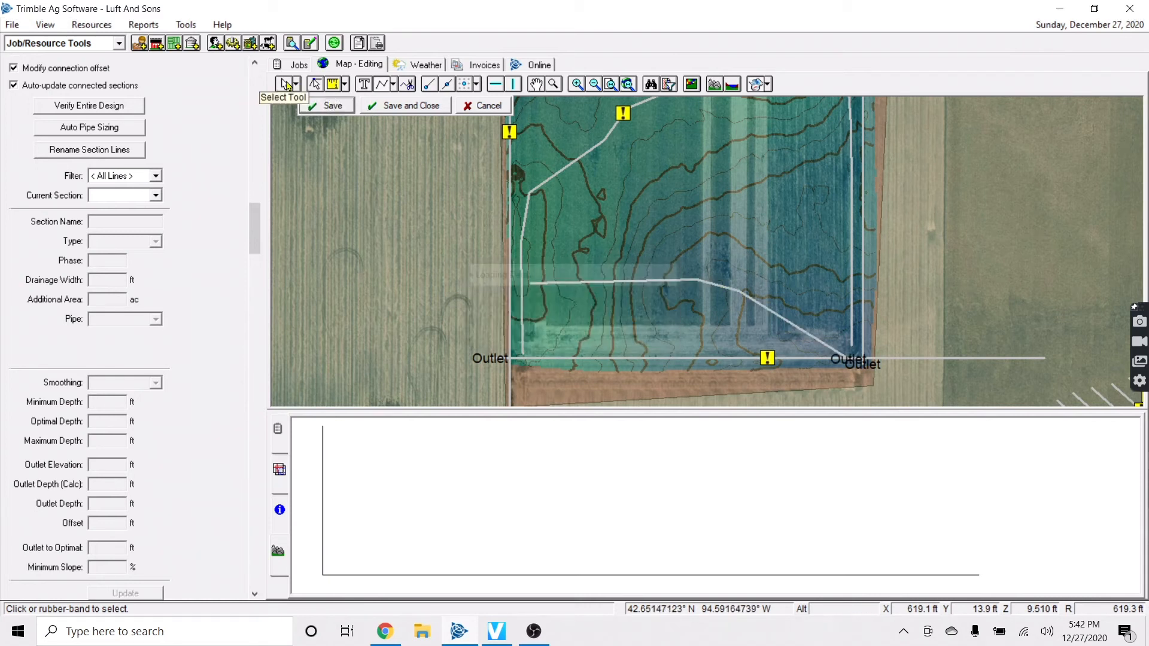
right_click(714, 358)
Create line L129 as a 40 ft offset north of south main L73
click(736, 314)
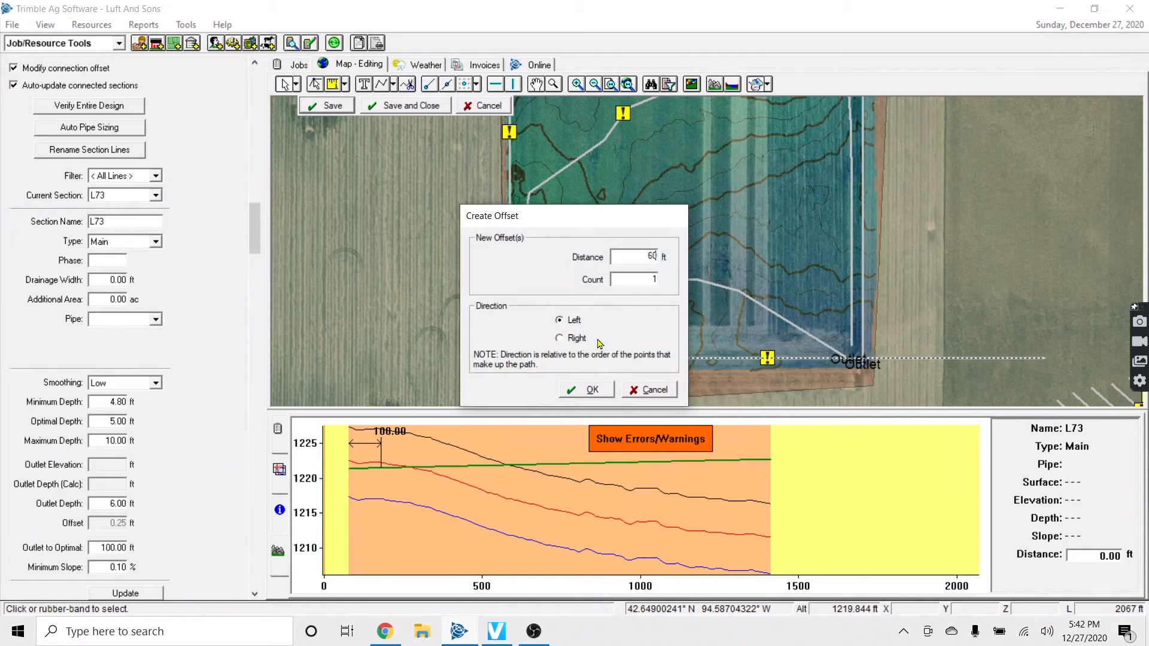
double_click(654, 257)
text(40)
click(567, 337)
click(581, 391)
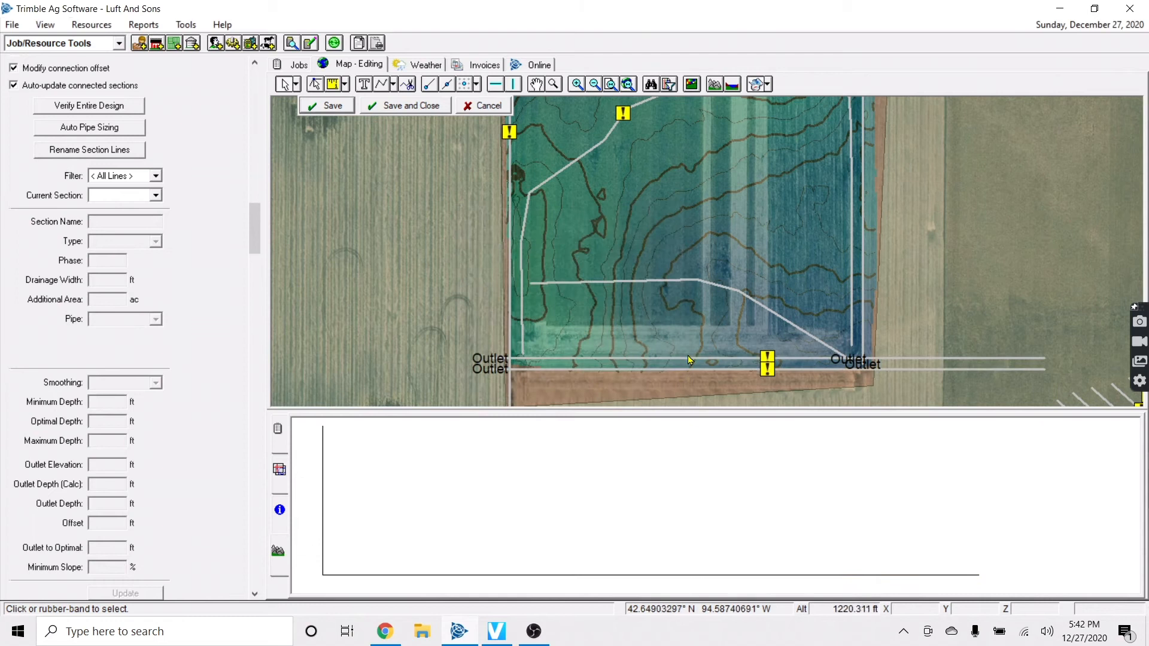
right_click(689, 372)
click(693, 359)
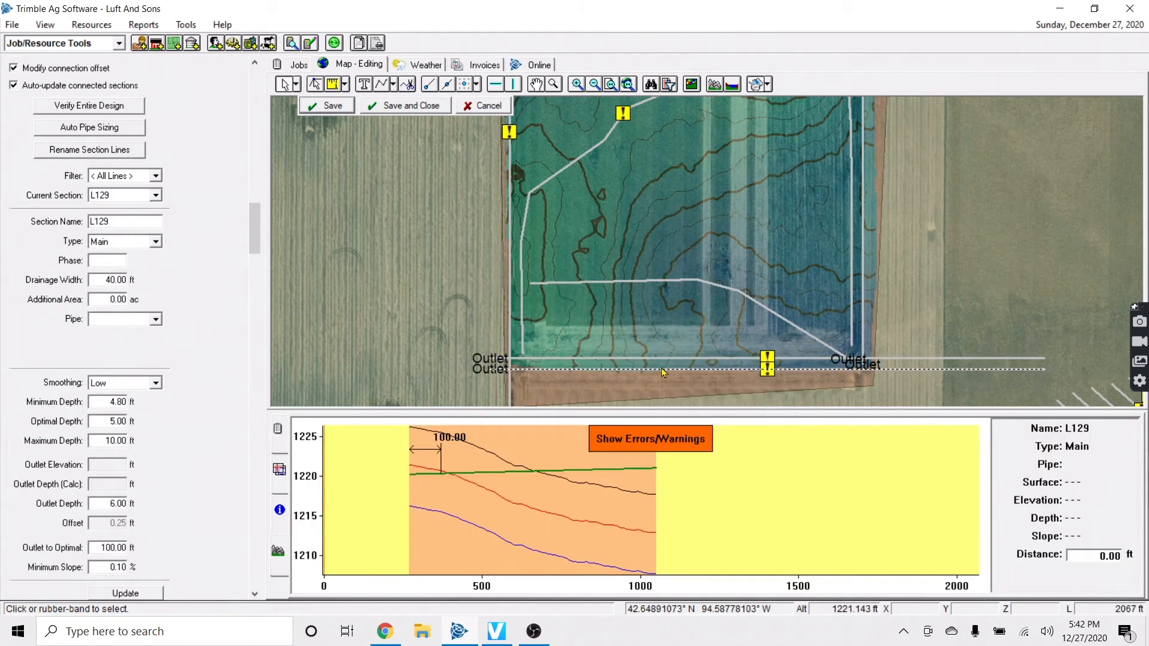
right_click(693, 359)
click(735, 386)
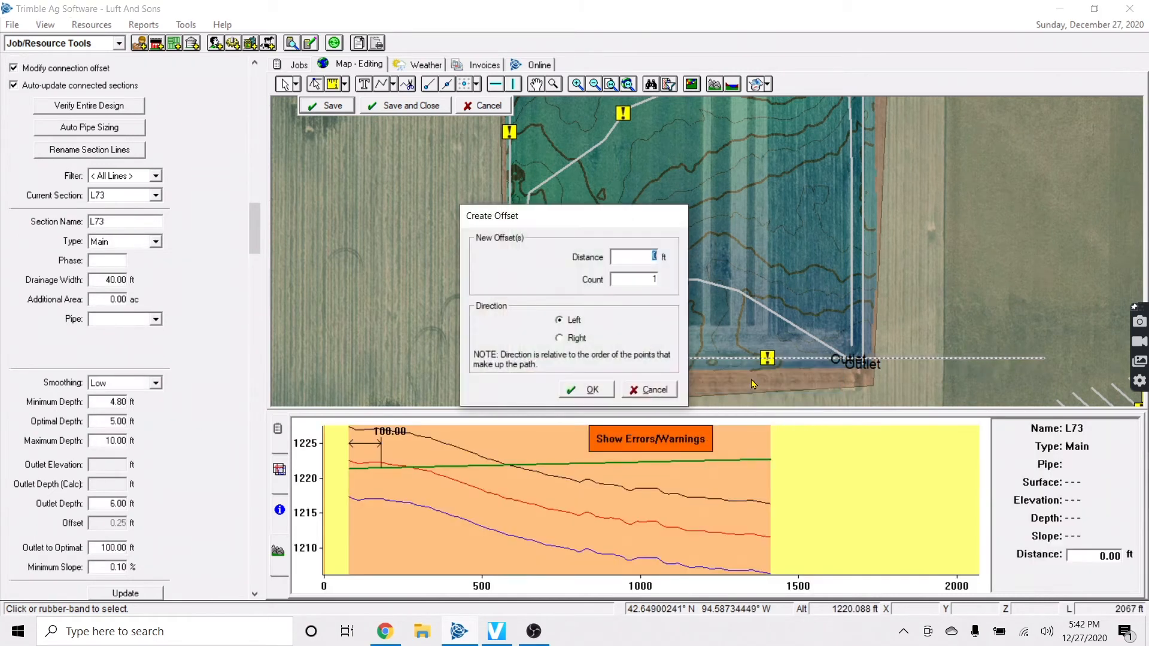
text(40)
click(588, 389)
Switch L129's outlet to its east end and connect it to the diagonal main
click(663, 355)
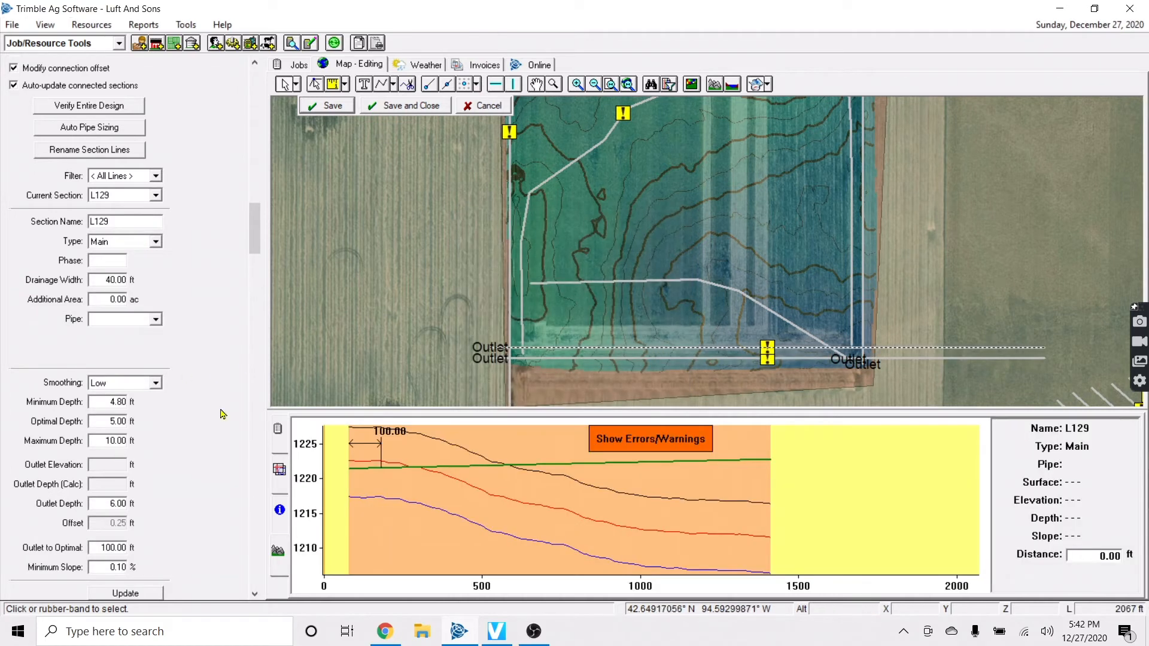
drag(254, 230, 253, 448)
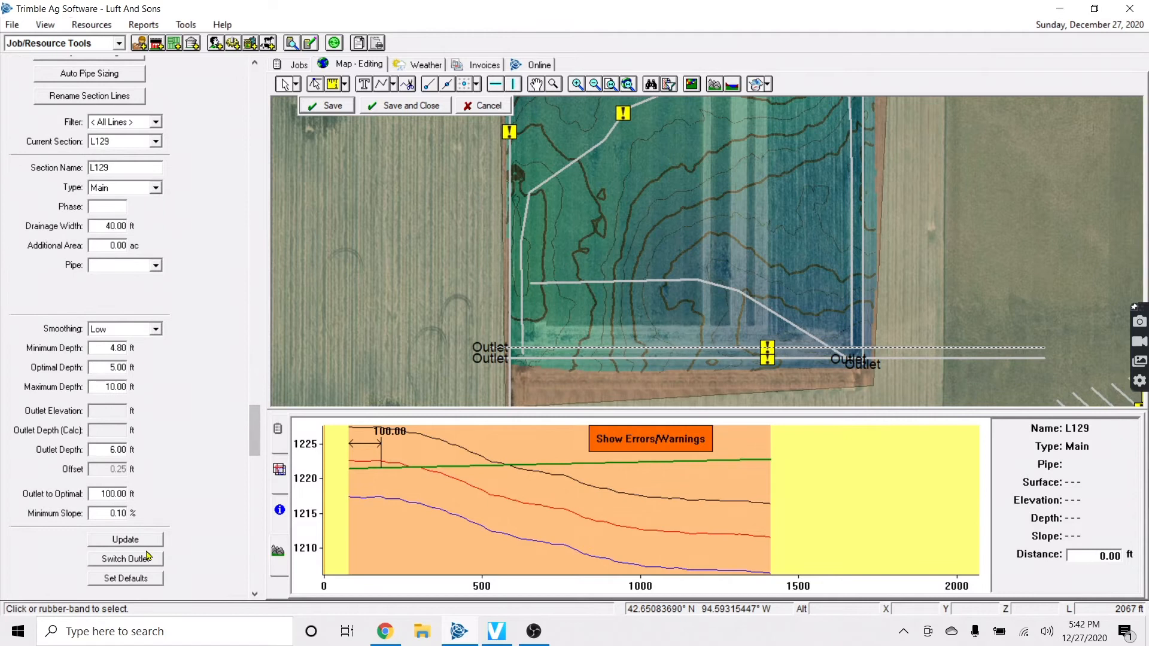
click(126, 558)
right_click(661, 334)
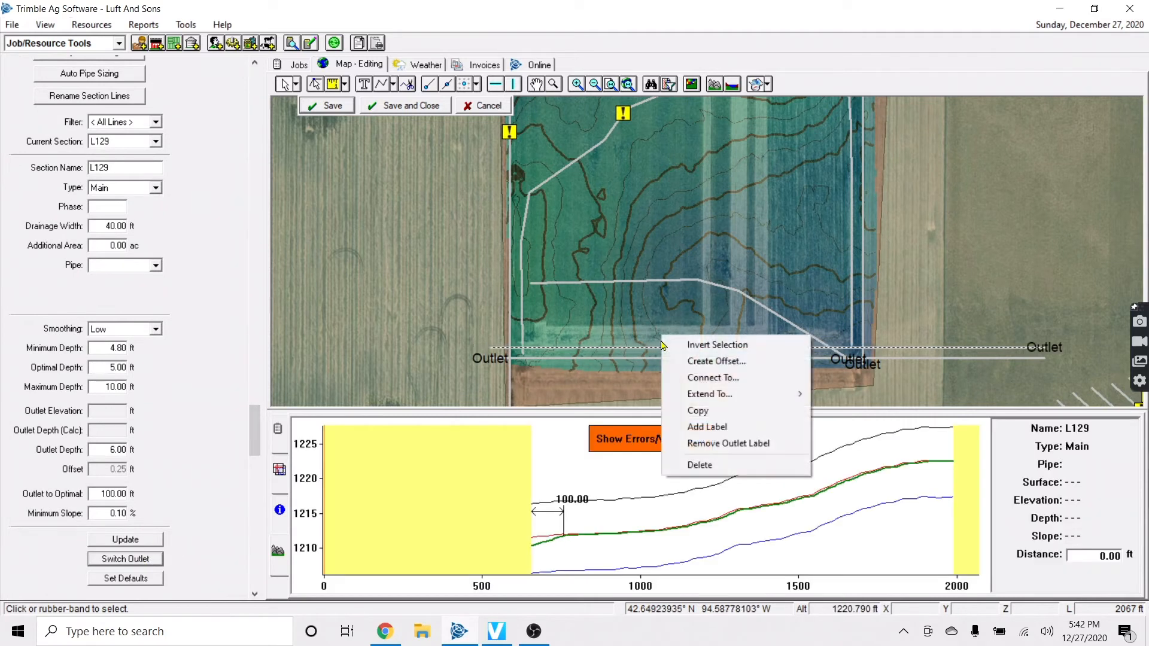
click(718, 378)
click(695, 369)
click(782, 325)
click(740, 347)
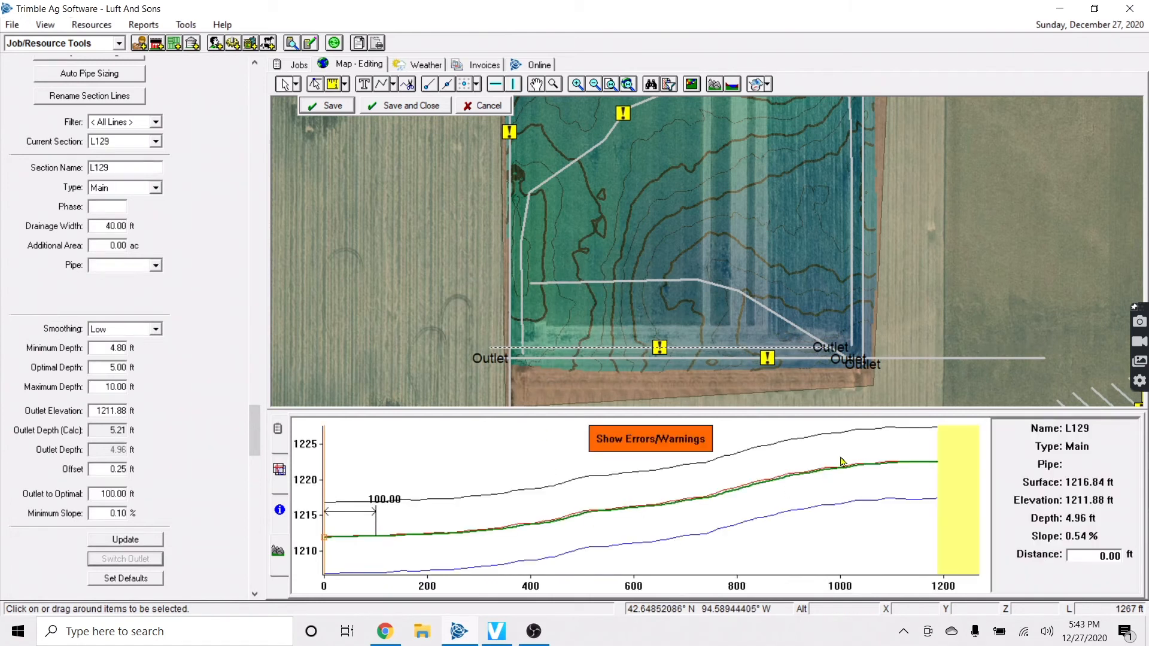
Delete the leftover stub by the west outlet, then save L130 as a Lateral with no pipe set
click(496, 351)
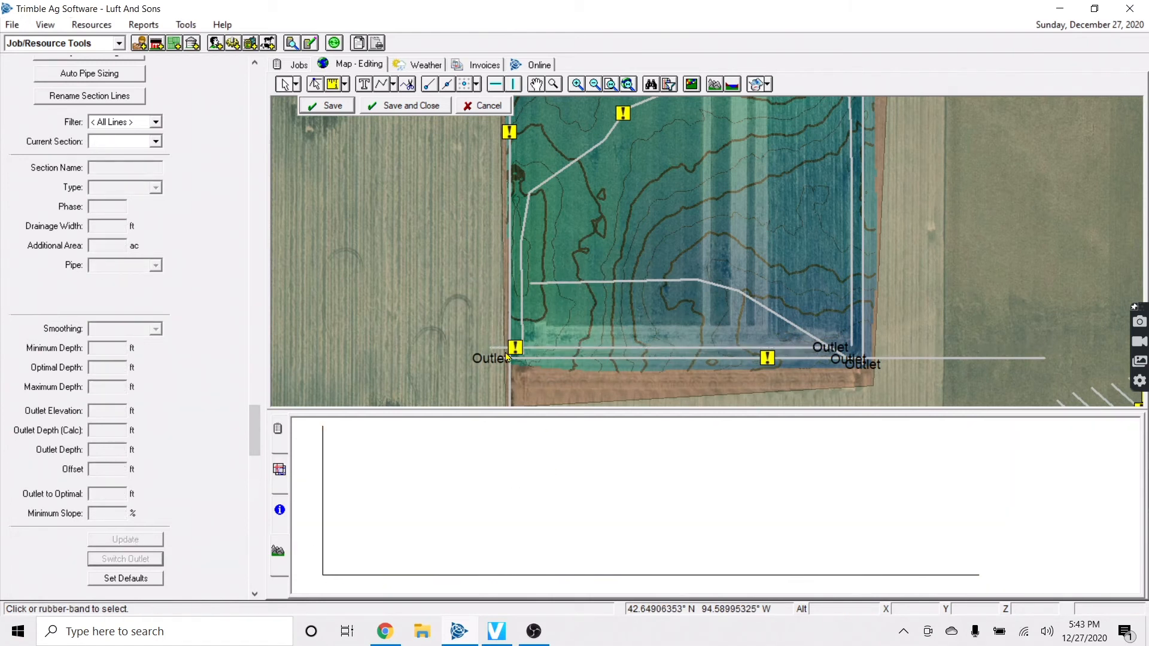
key(Delete)
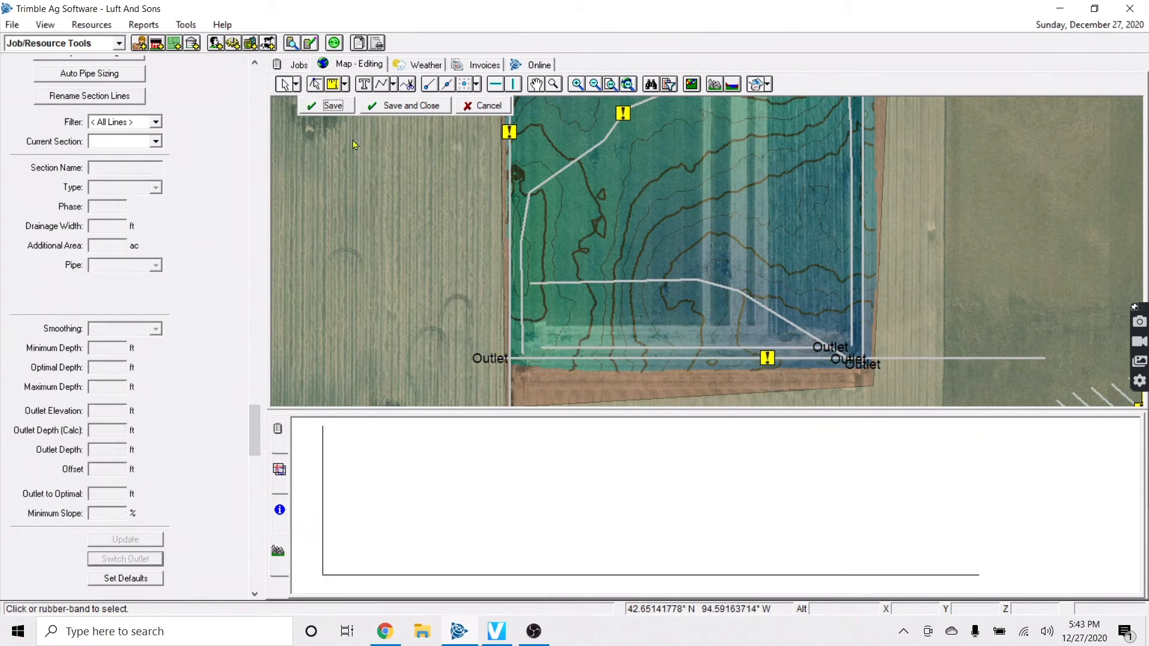
click(628, 346)
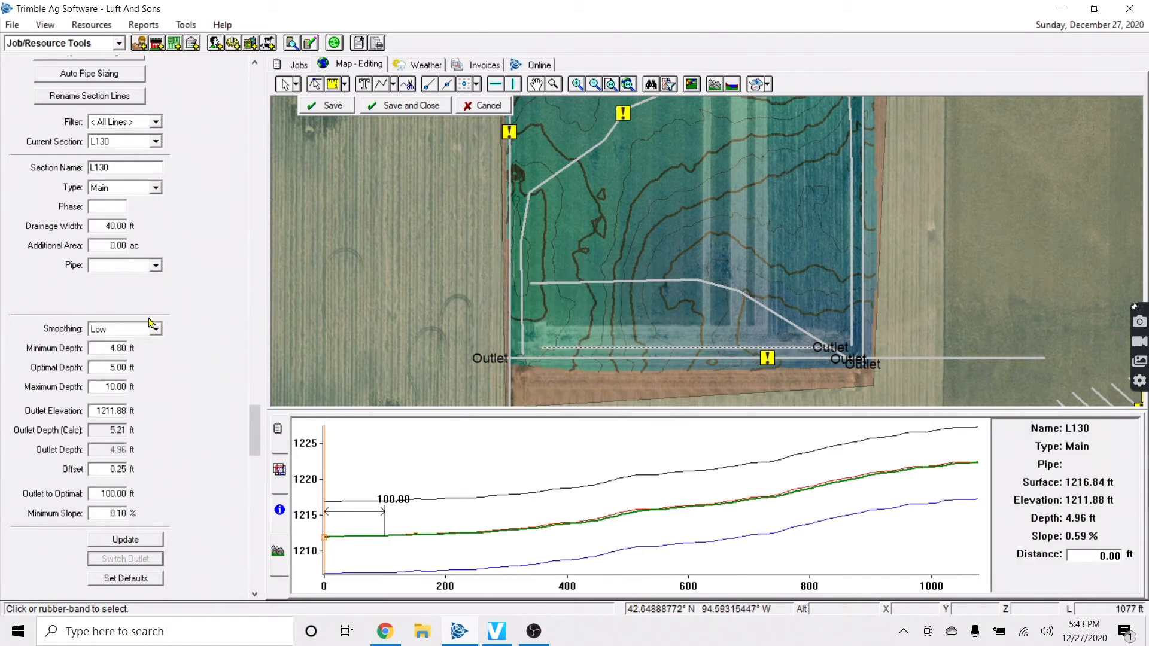
click(125, 187)
click(119, 214)
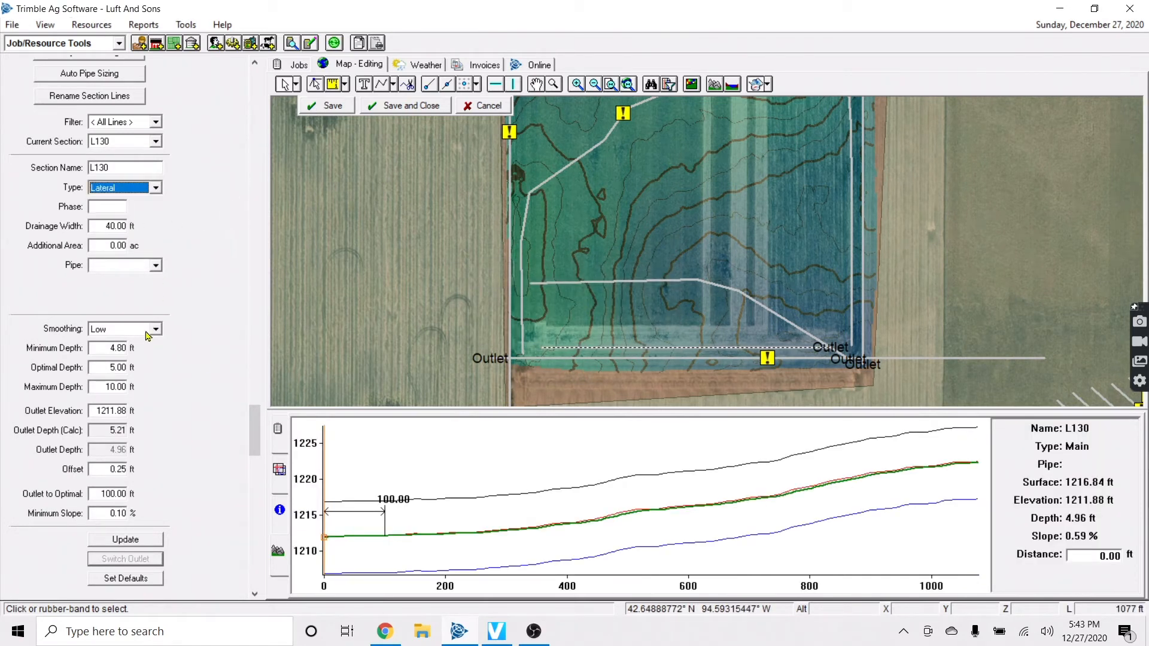
click(143, 267)
click(262, 259)
click(318, 107)
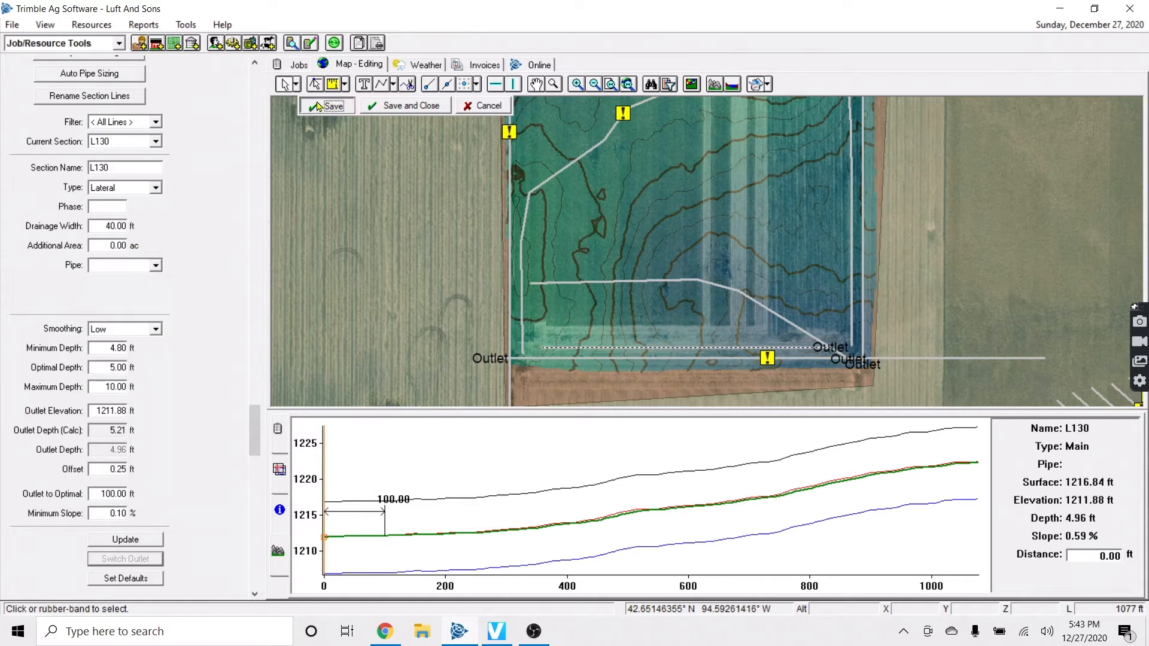
click(594, 358)
Offset L130 into parallel laterals 60 ft apart, ignoring the connection warning
right_click(640, 353)
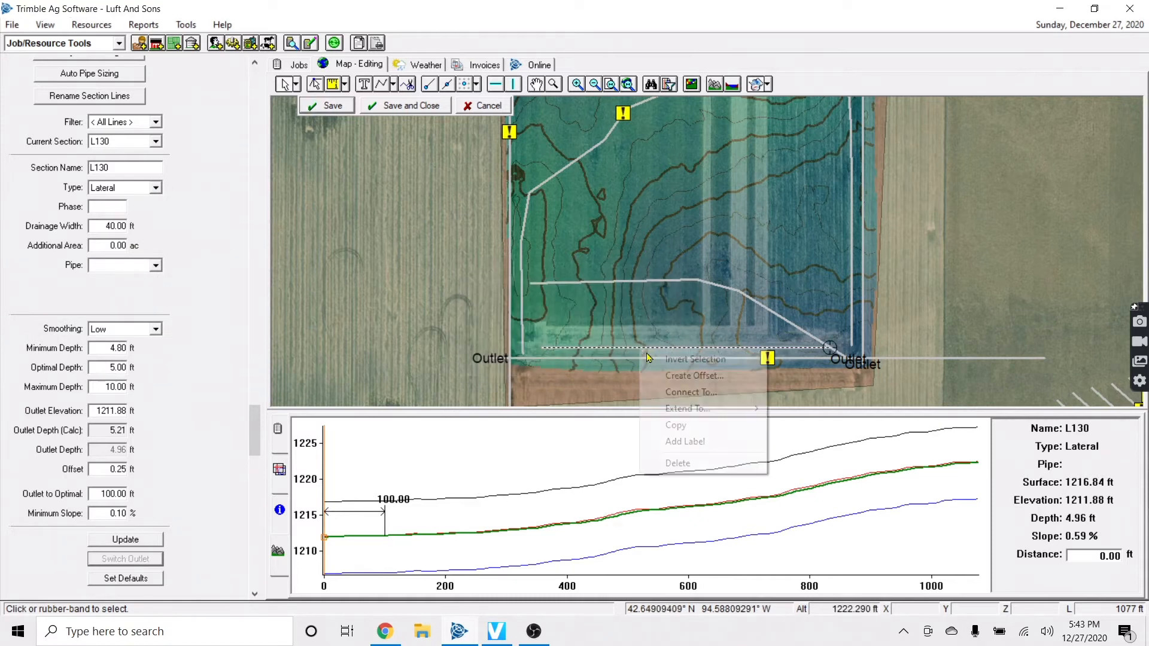
click(673, 375)
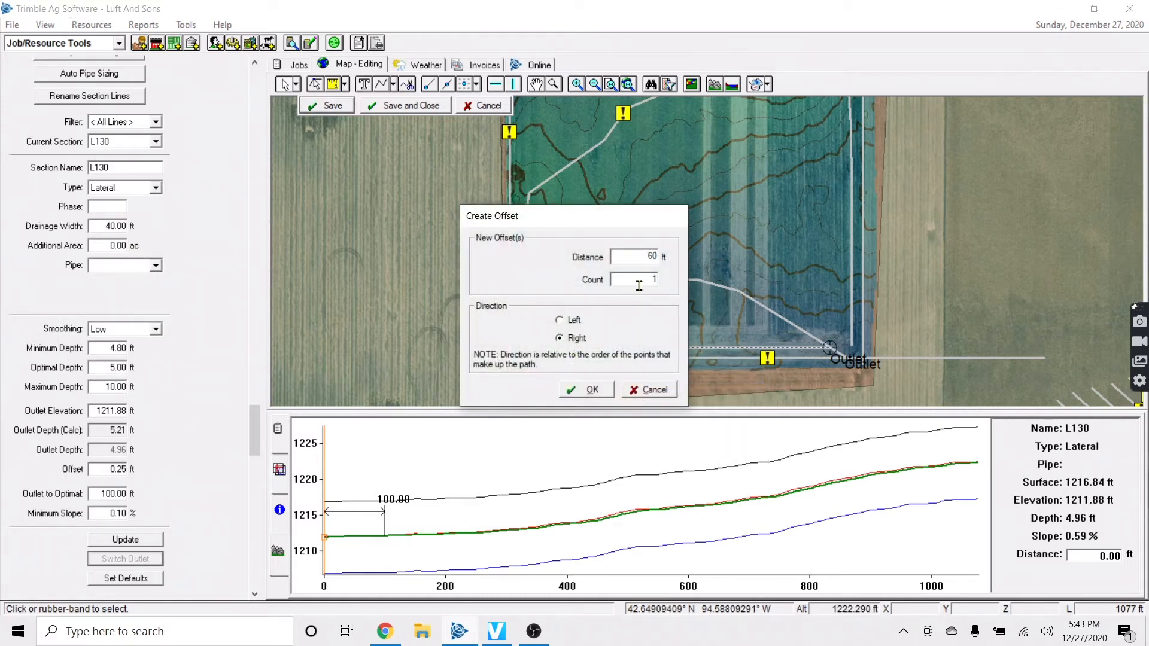
click(591, 391)
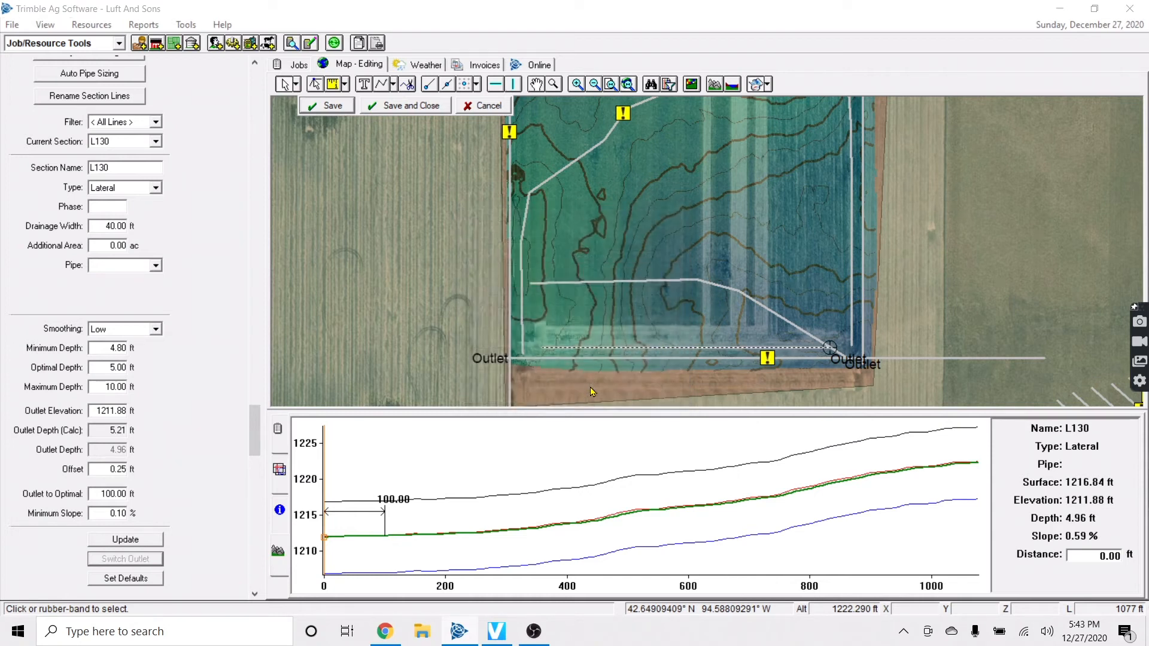
click(647, 368)
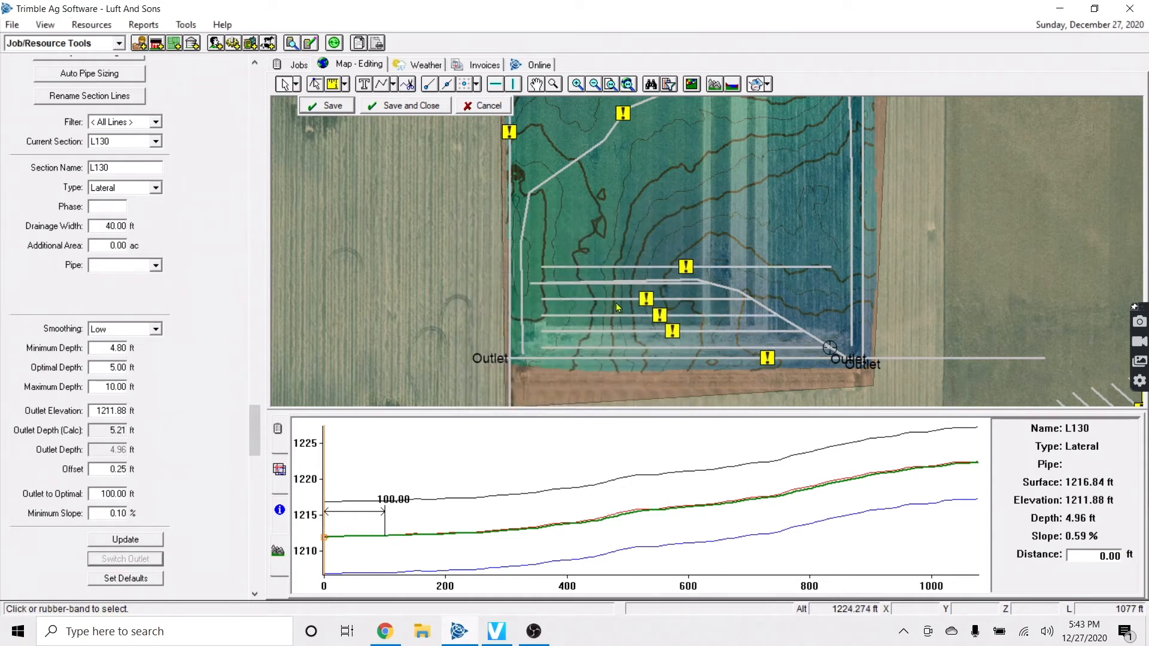
scroll(664, 287, up, 2)
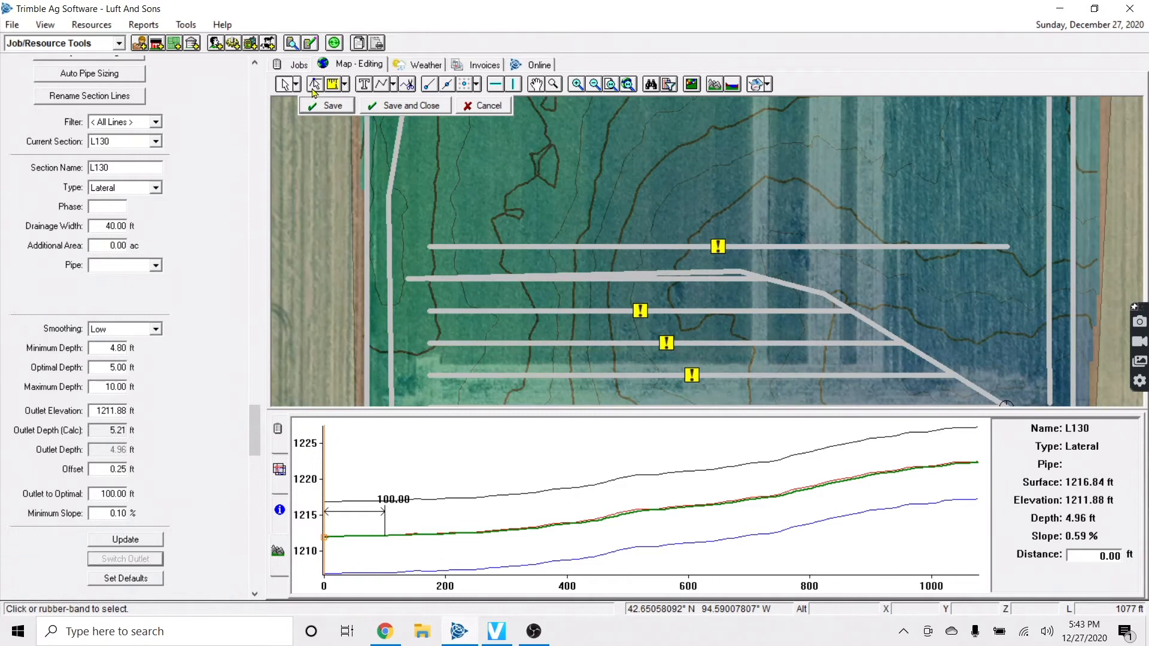
Reshape main L128 so its west end lines up with the laterals, and save the change
click(802, 291)
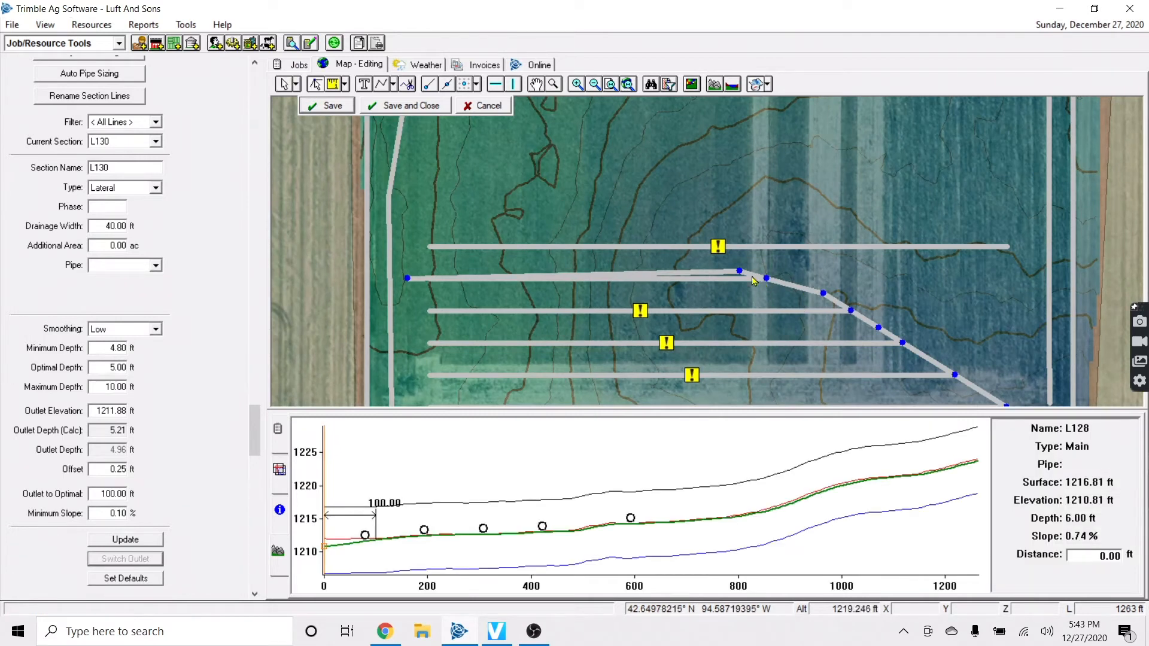
drag(741, 272, 587, 278)
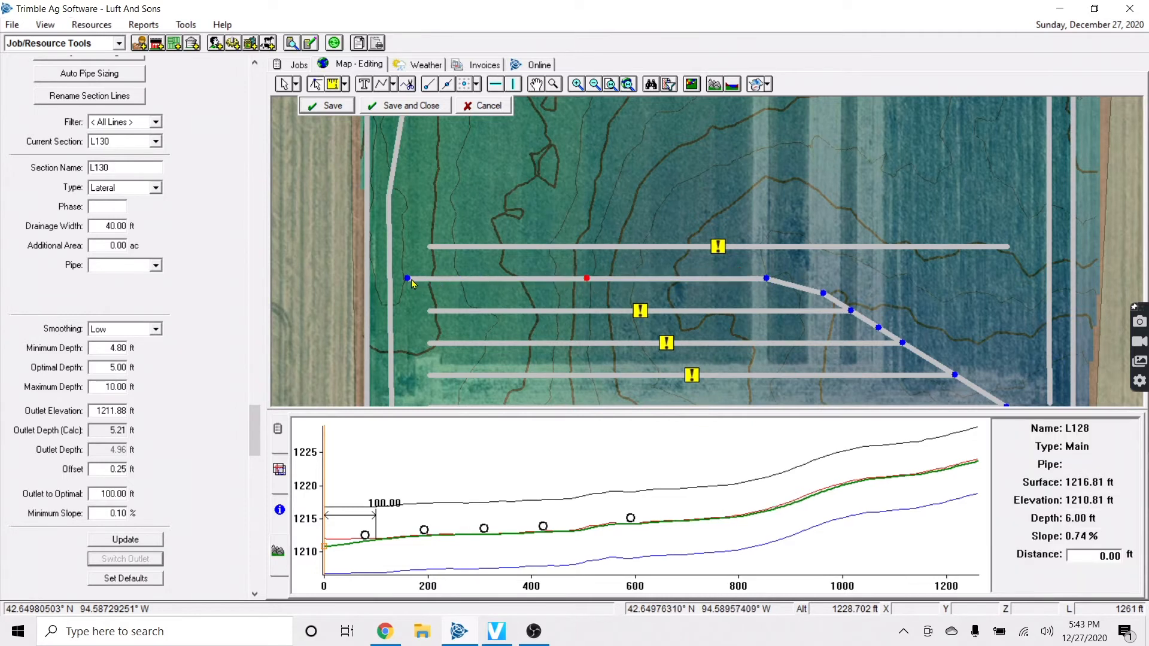
drag(416, 286, 430, 280)
click(333, 108)
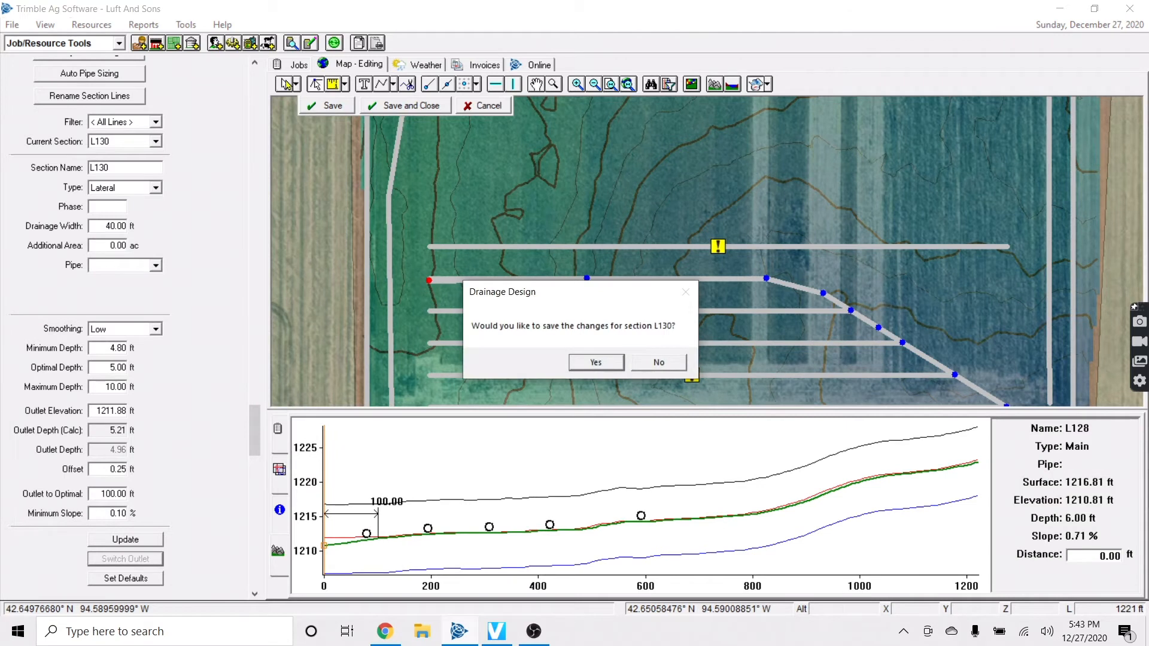
click(595, 362)
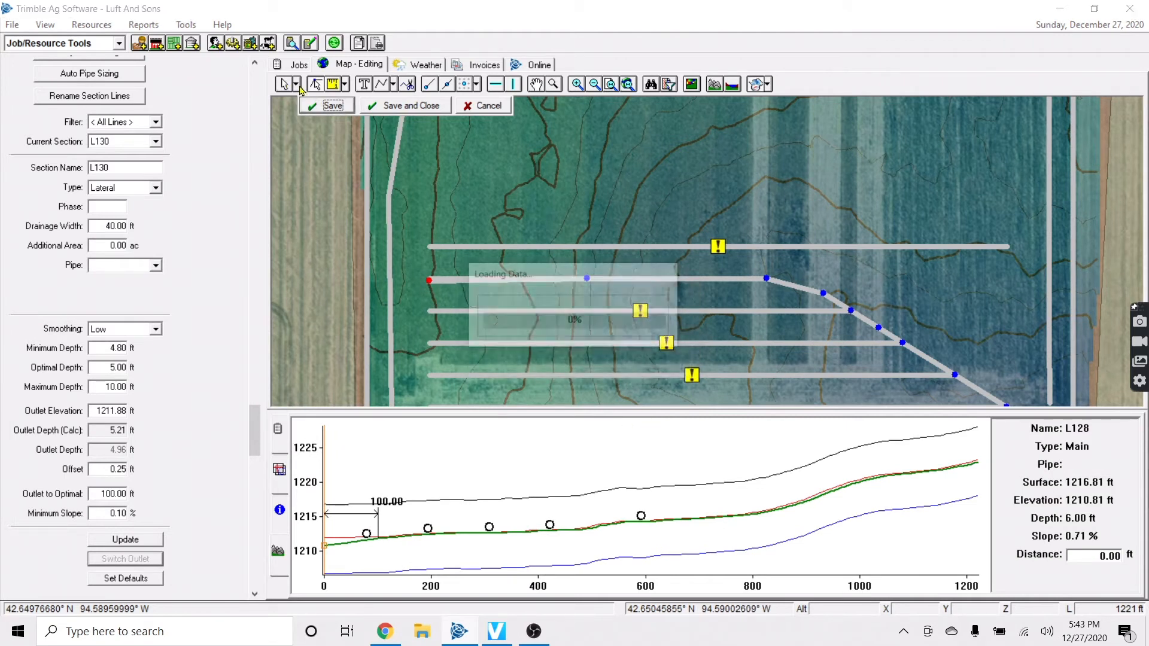
Delete the extra topmost lateral
click(736, 281)
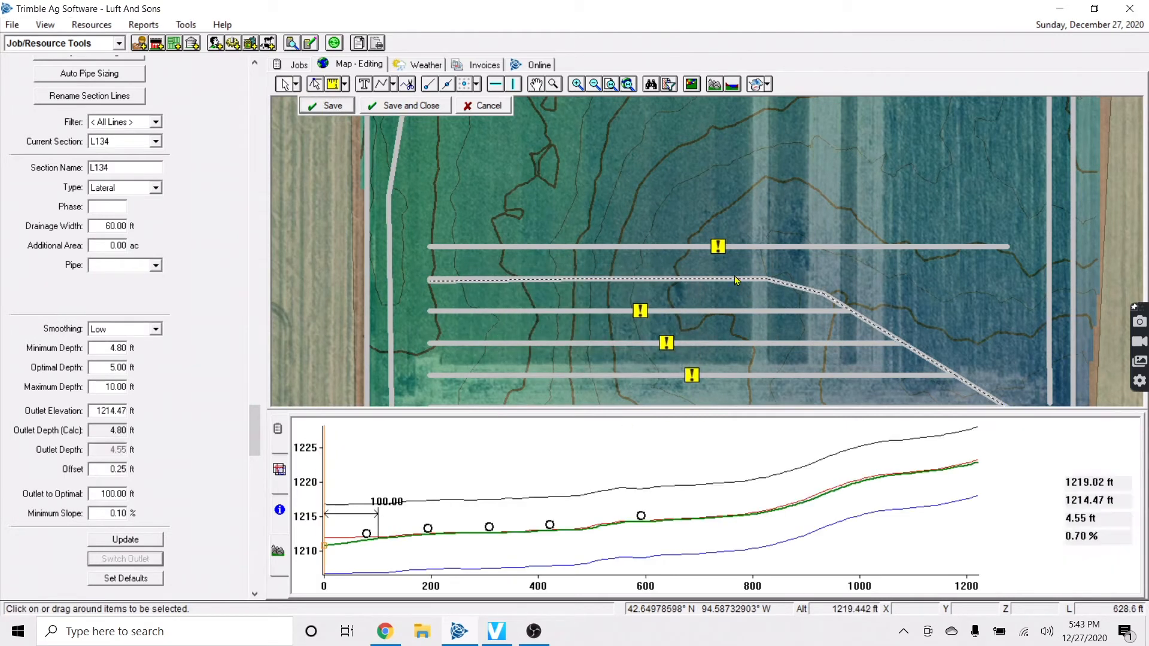
click(808, 326)
click(819, 247)
key(Delete)
scroll(894, 336, down, 1)
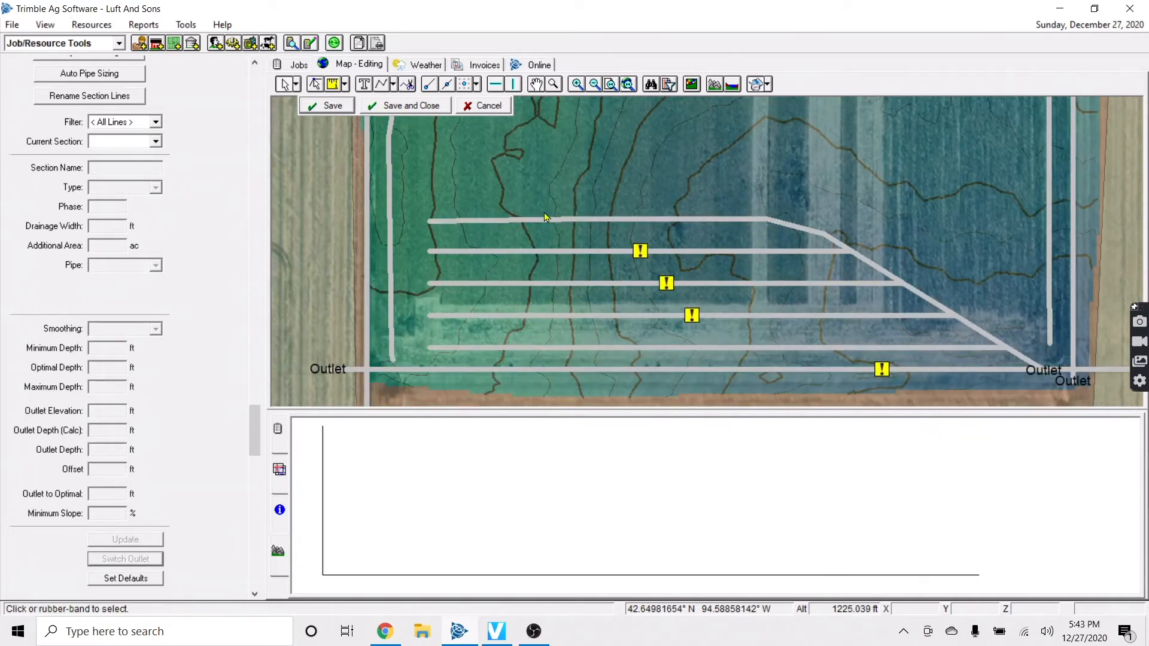
Create offset copies of lateral L133, including a 120 ft offset to the left
scroll(836, 299, right, 3)
scroll(816, 223, up, 1)
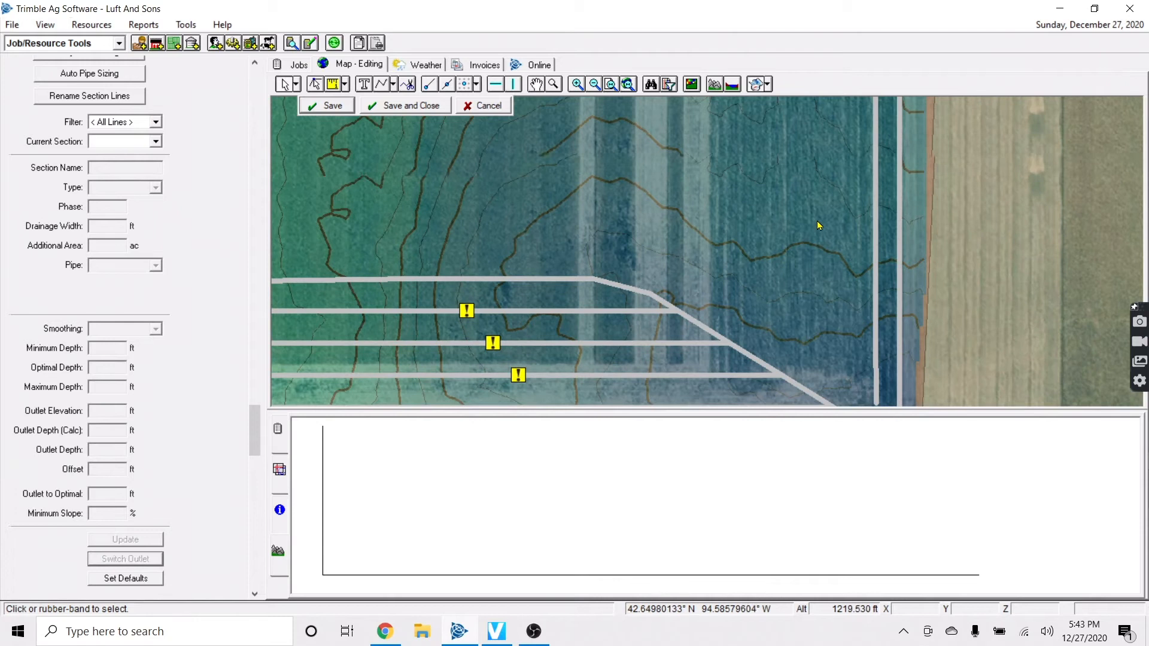
scroll(780, 229, down, 2)
scroll(765, 230, up, 1)
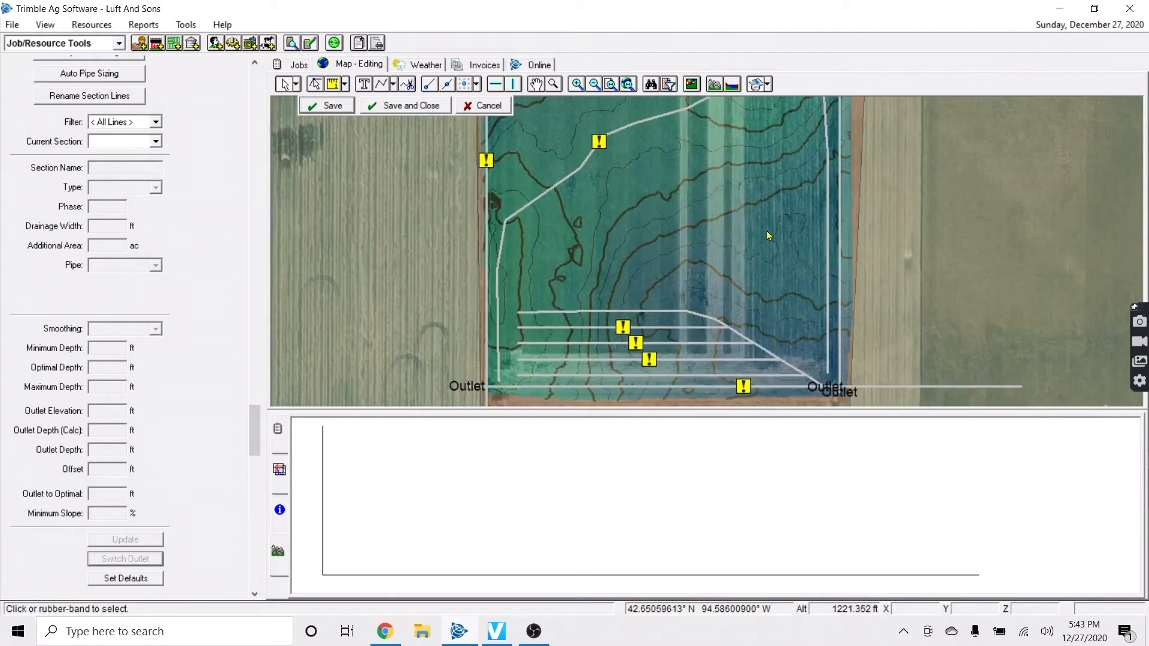
key(Up)
key(Down)
right_click(696, 326)
click(729, 353)
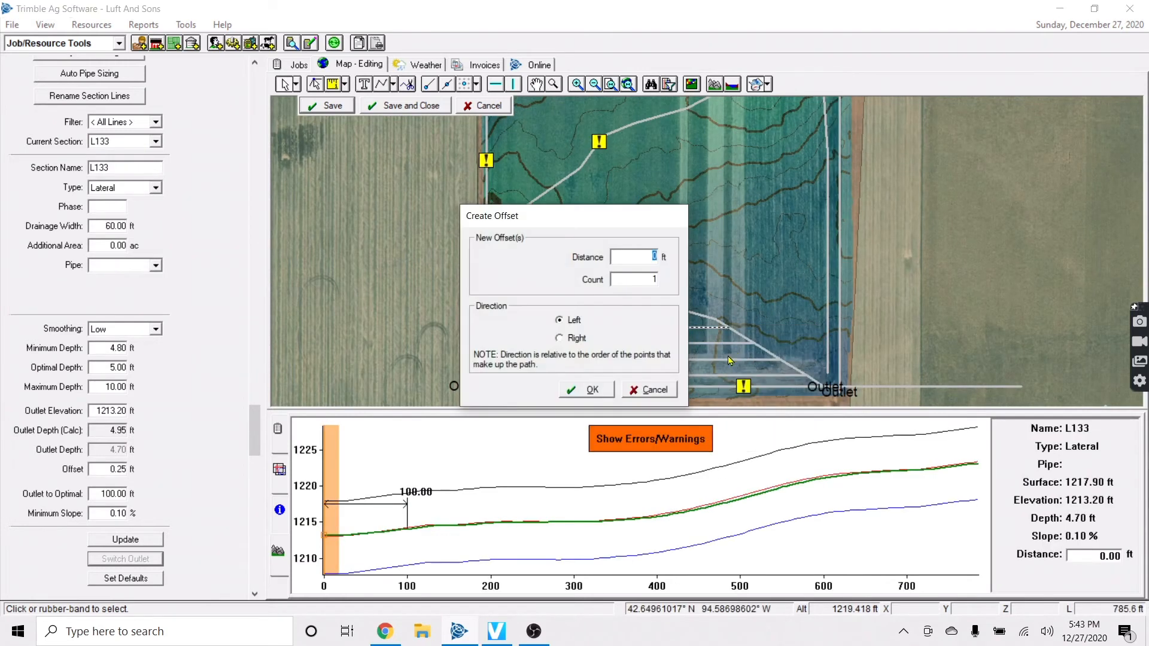
click(583, 388)
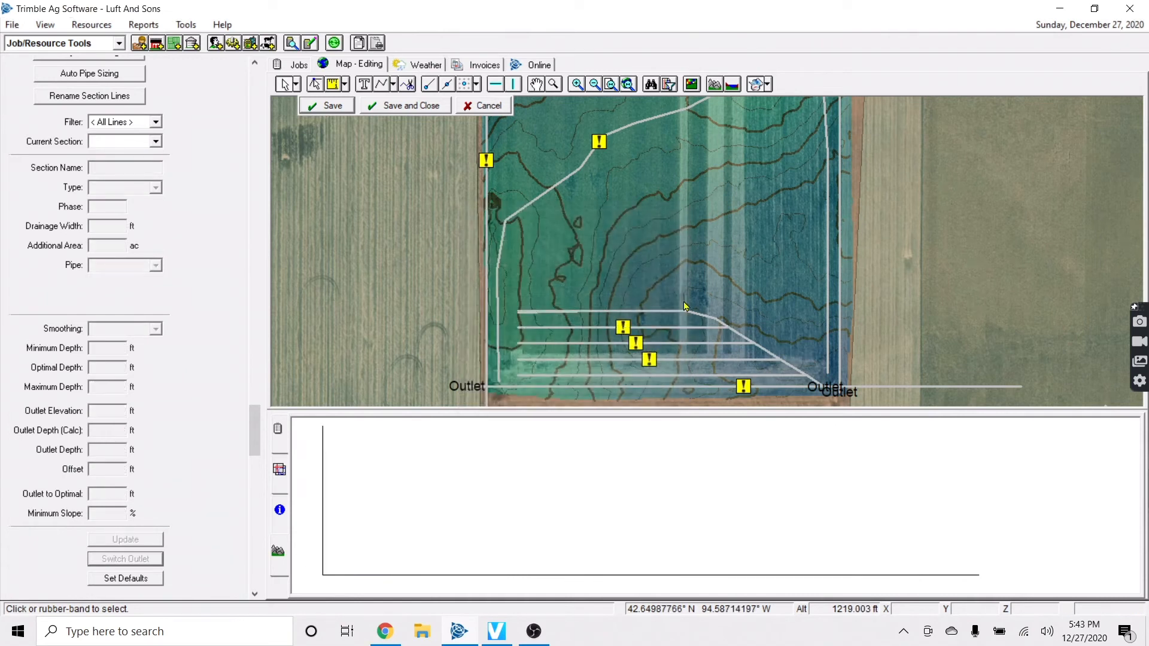
click(569, 312)
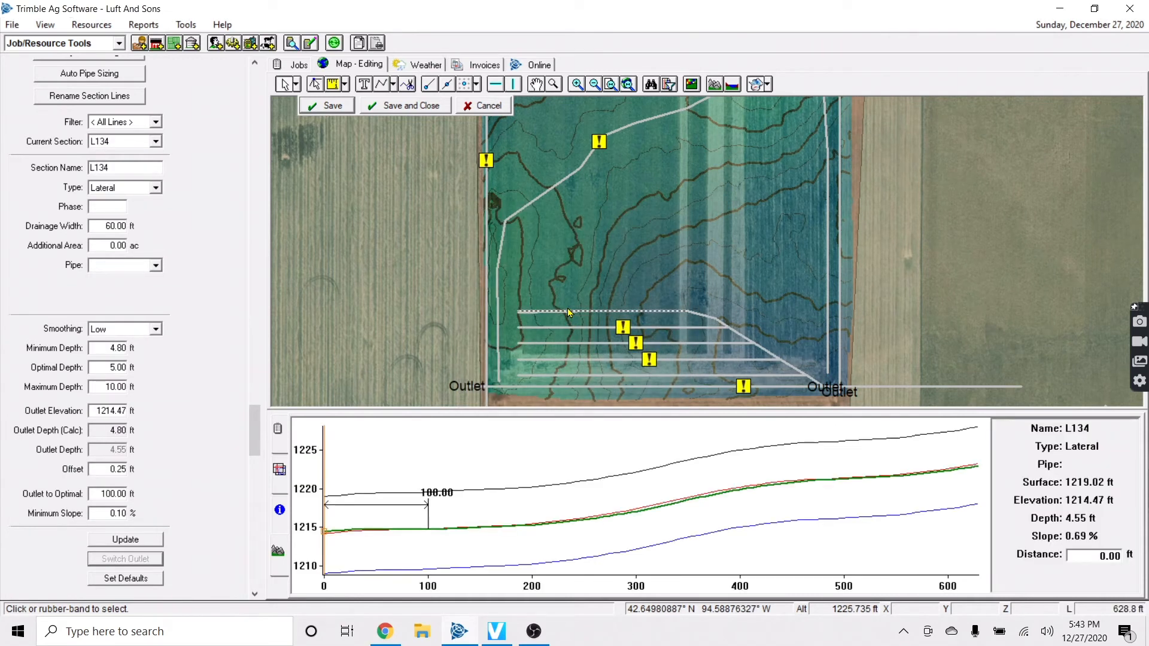
click(658, 328)
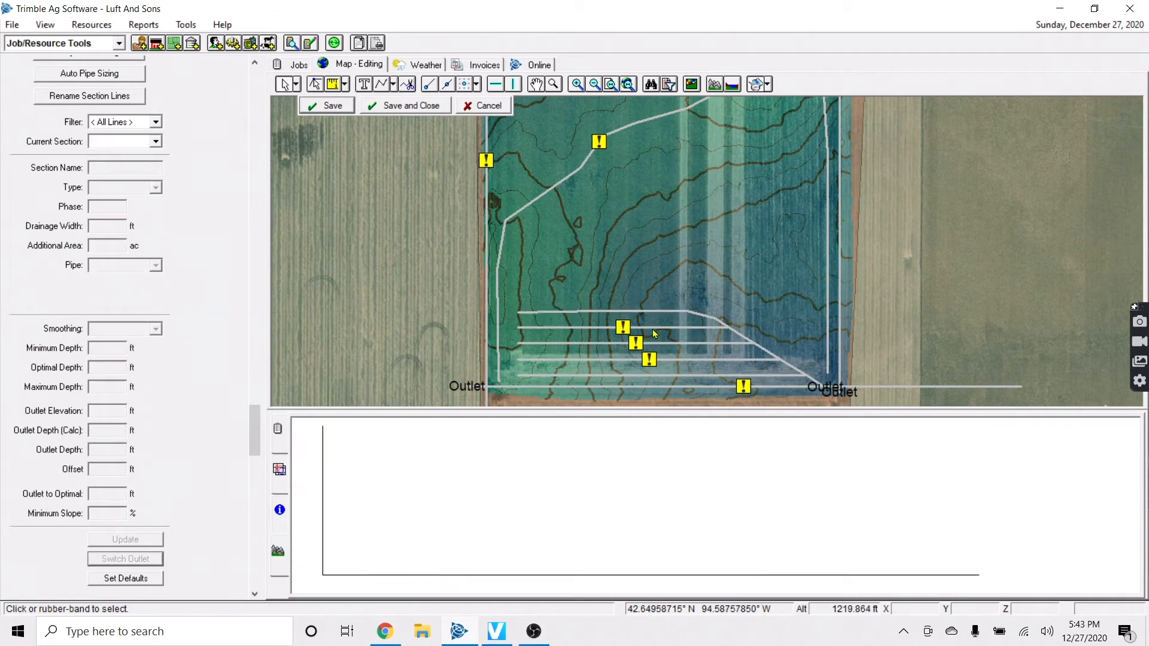
right_click(662, 328)
click(685, 351)
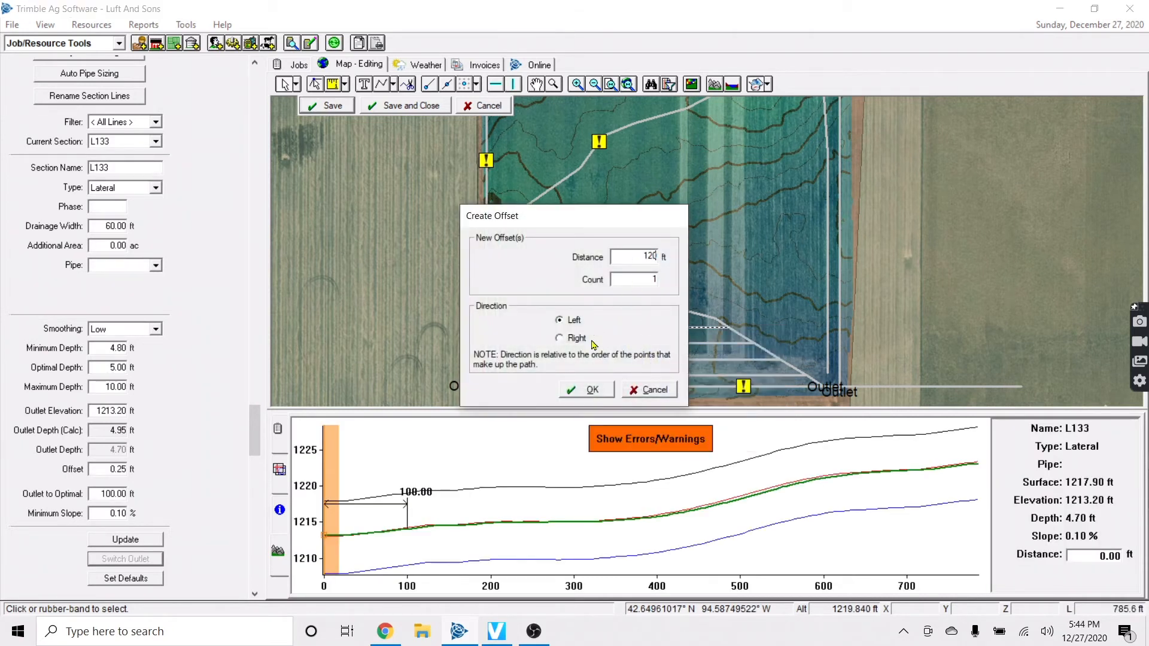
click(587, 386)
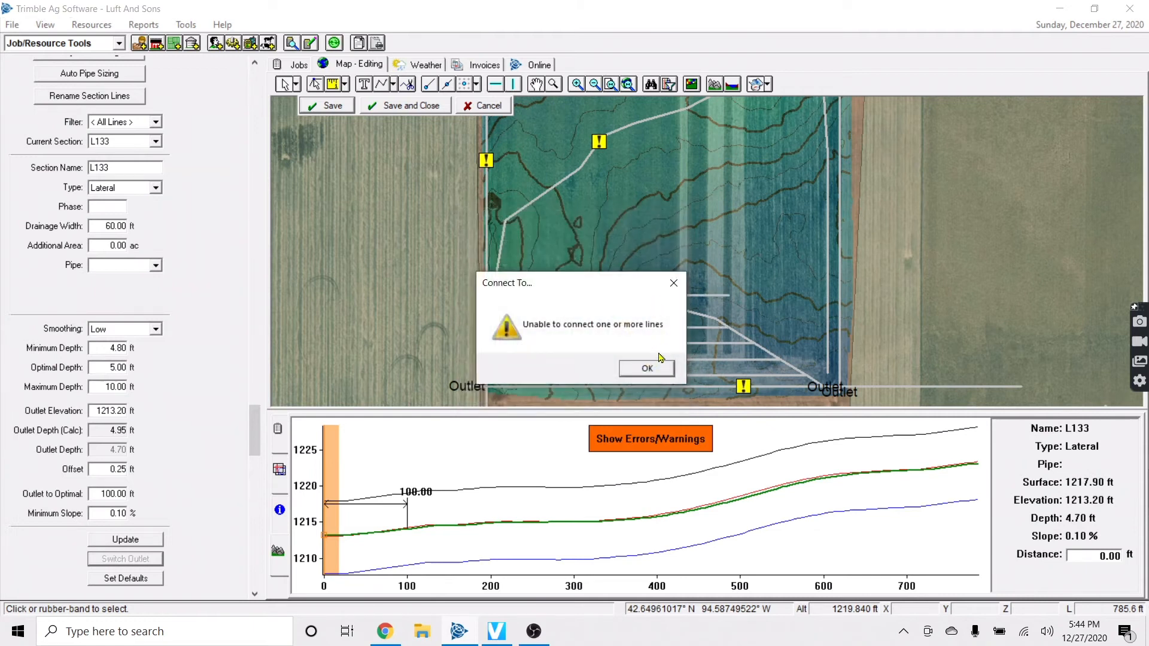
click(655, 366)
Connect the top lateral L134 to the east main
click(695, 295)
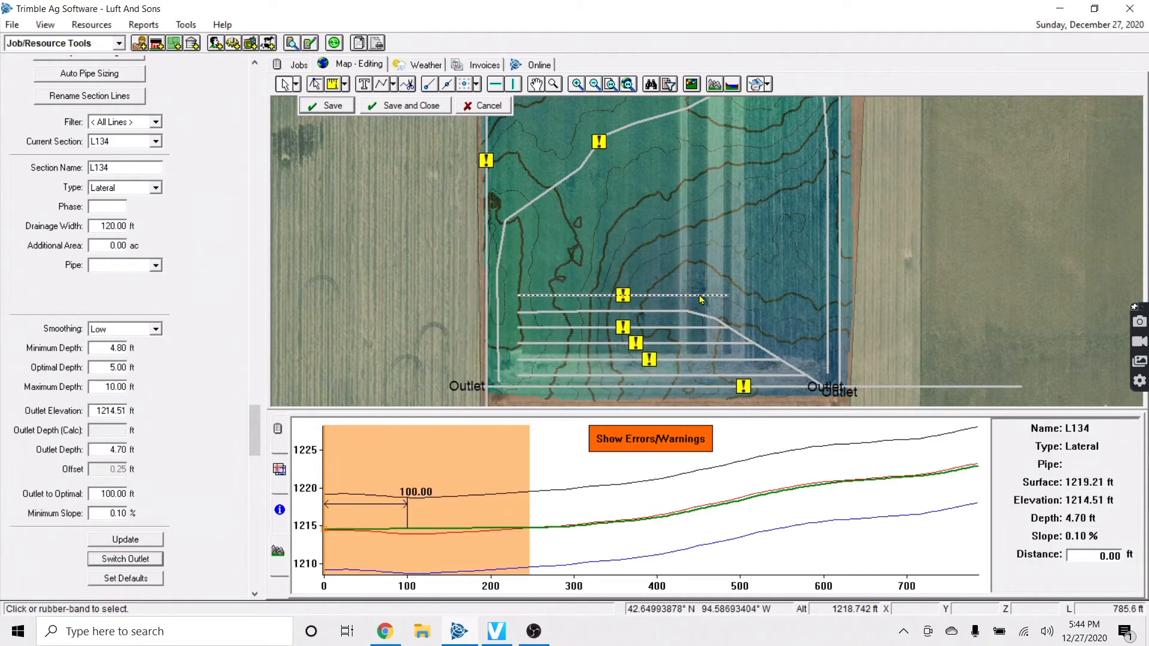
right_click(700, 296)
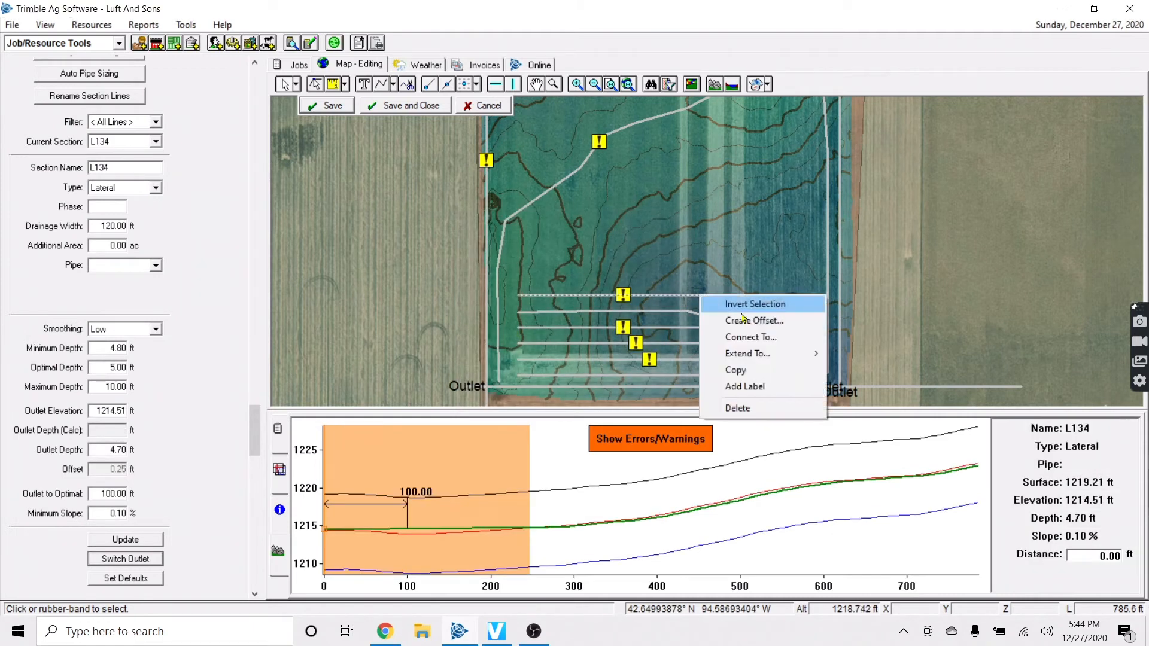
click(778, 337)
click(677, 367)
click(827, 316)
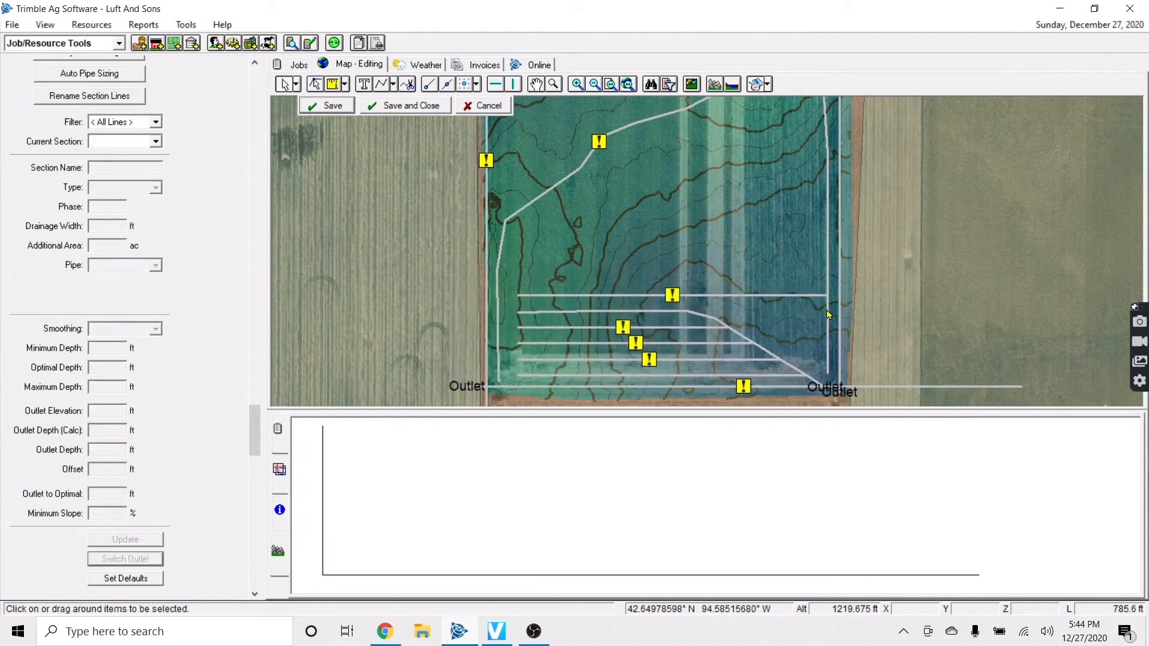
click(820, 302)
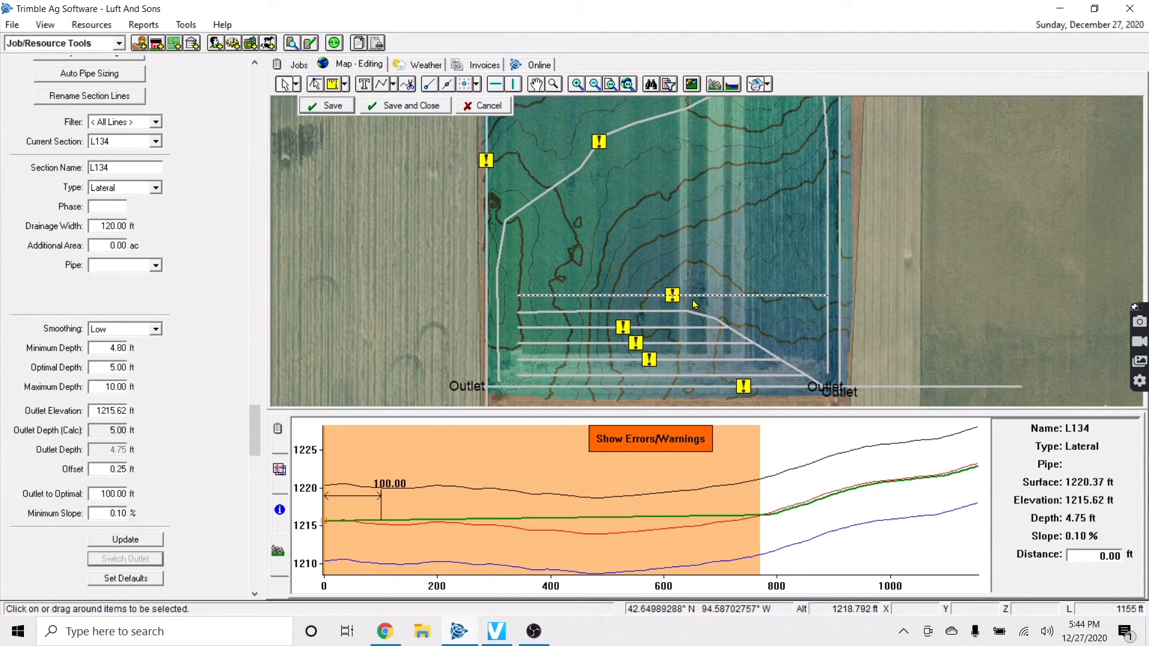
Offset L134 repeatedly at 60 ft to the right to fill the field northward
right_click(717, 294)
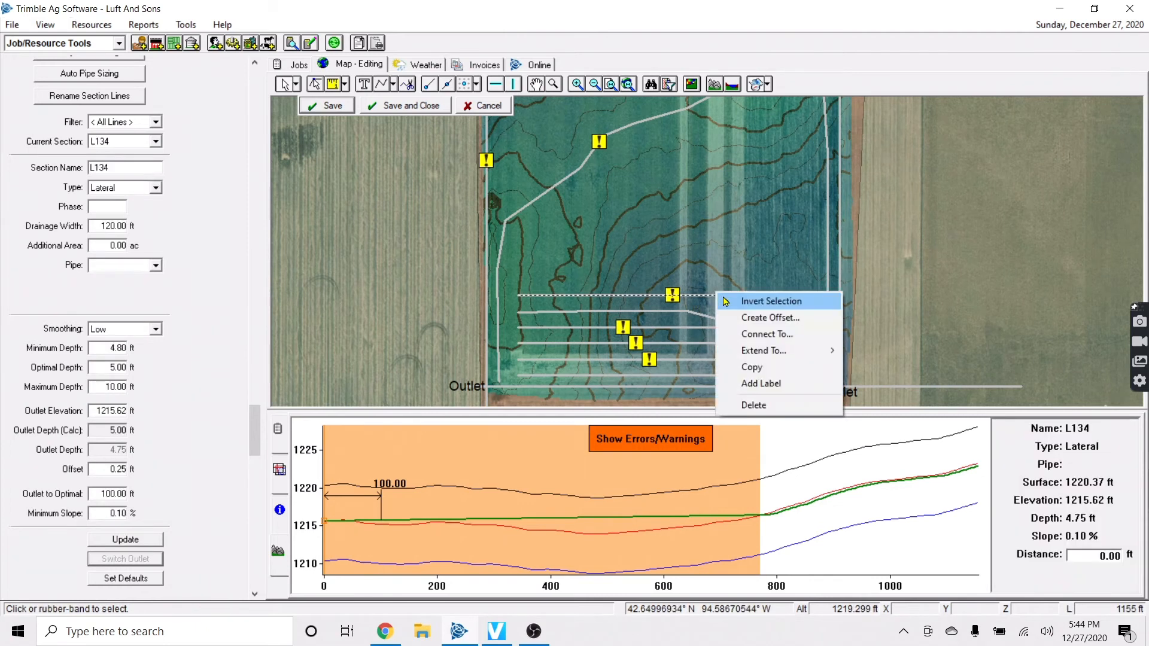
click(743, 316)
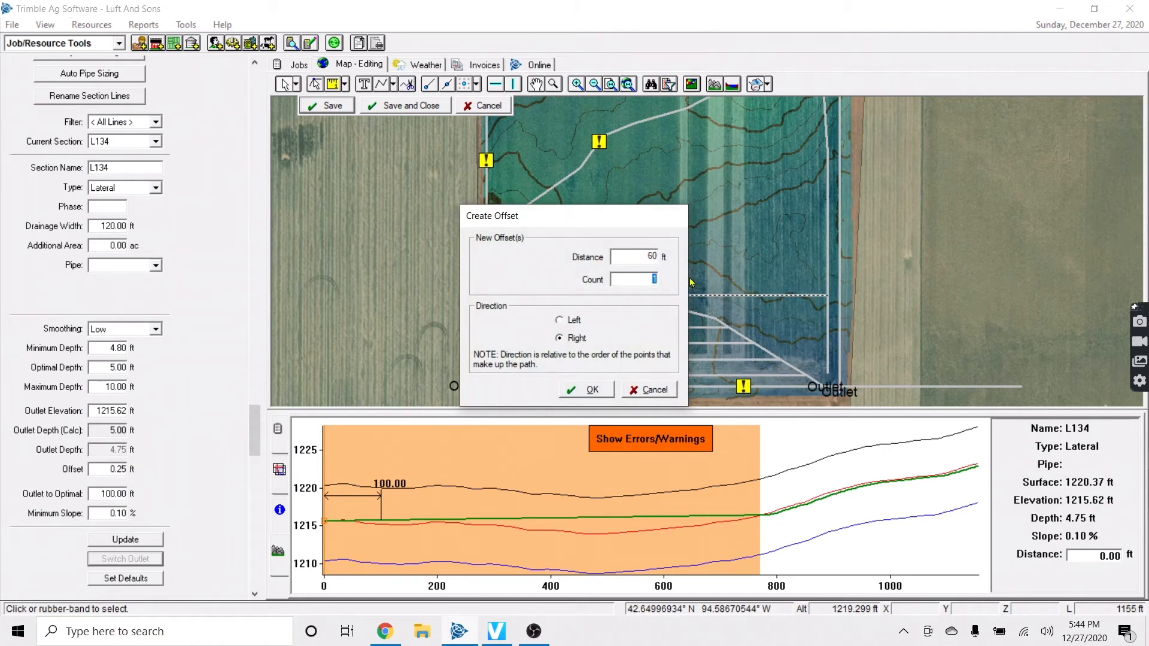
click(607, 388)
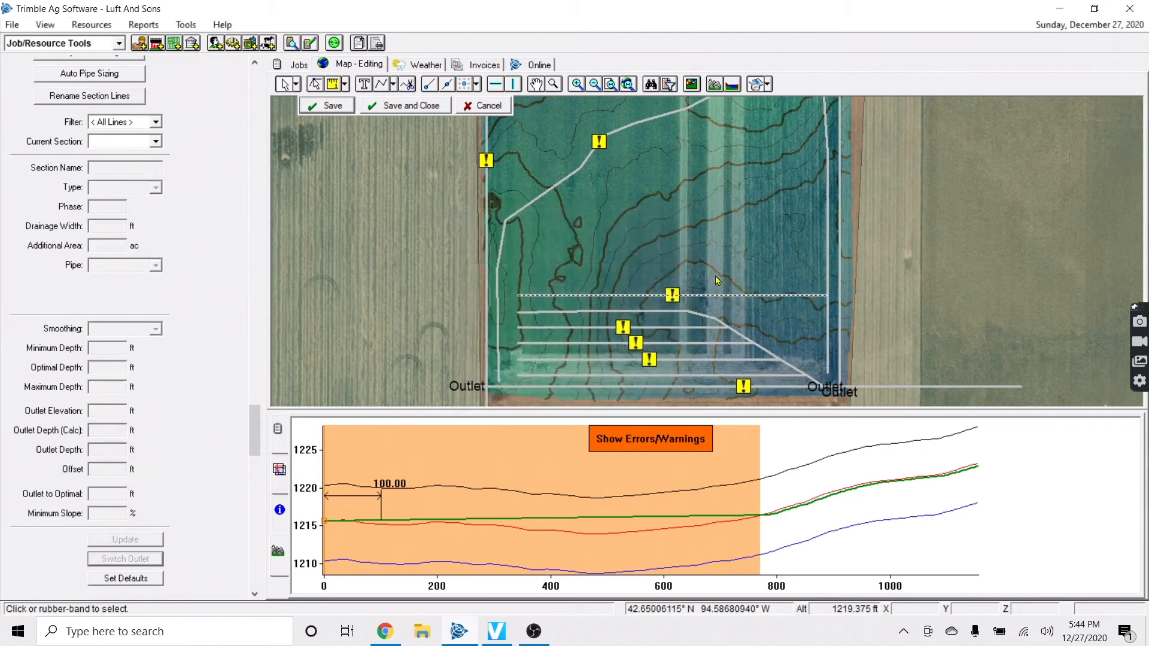
Review the depth profiles of laterals L140, L141, L142, L137, L138, L139 and L134, then select all new laterals
click(724, 230)
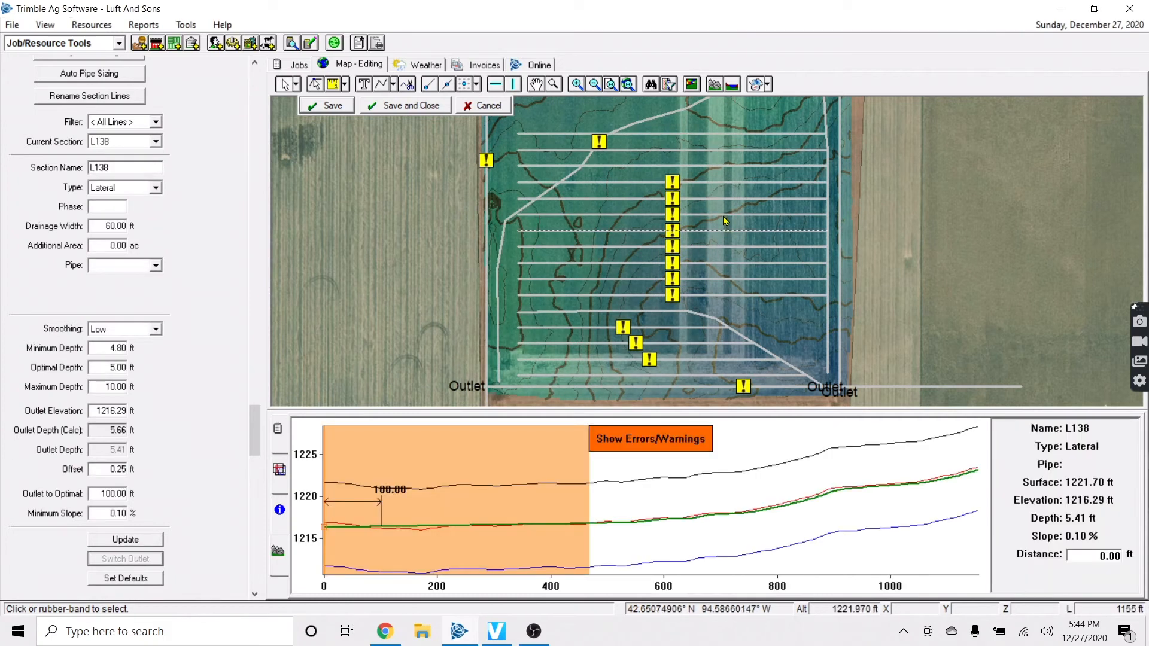
click(728, 198)
click(730, 182)
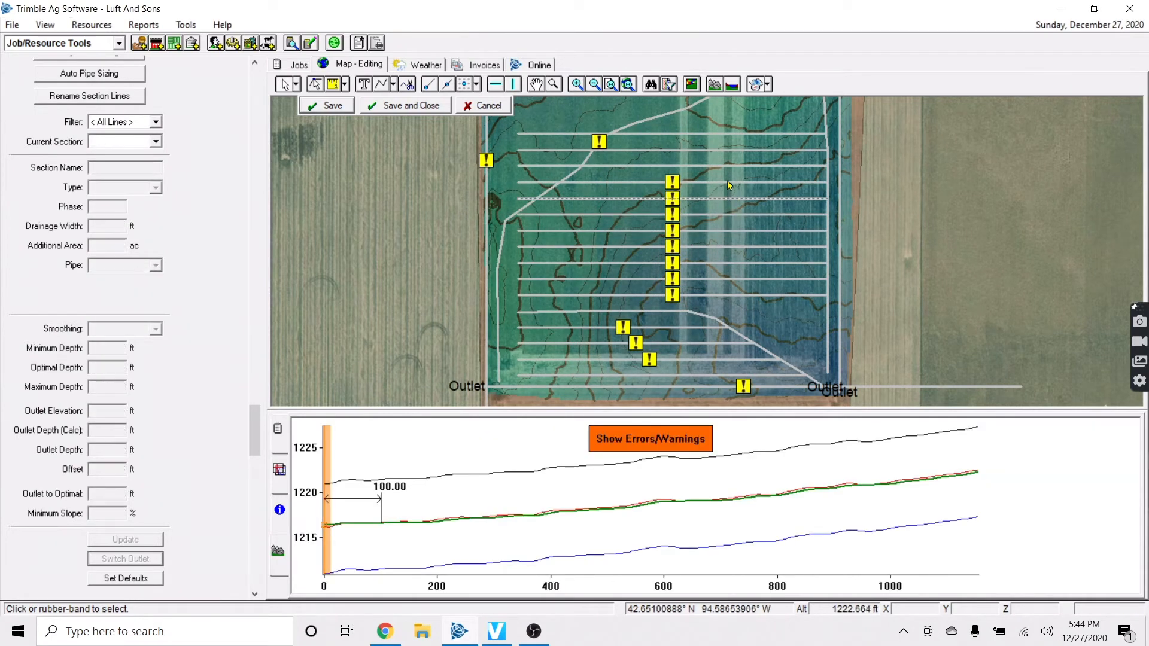
click(737, 166)
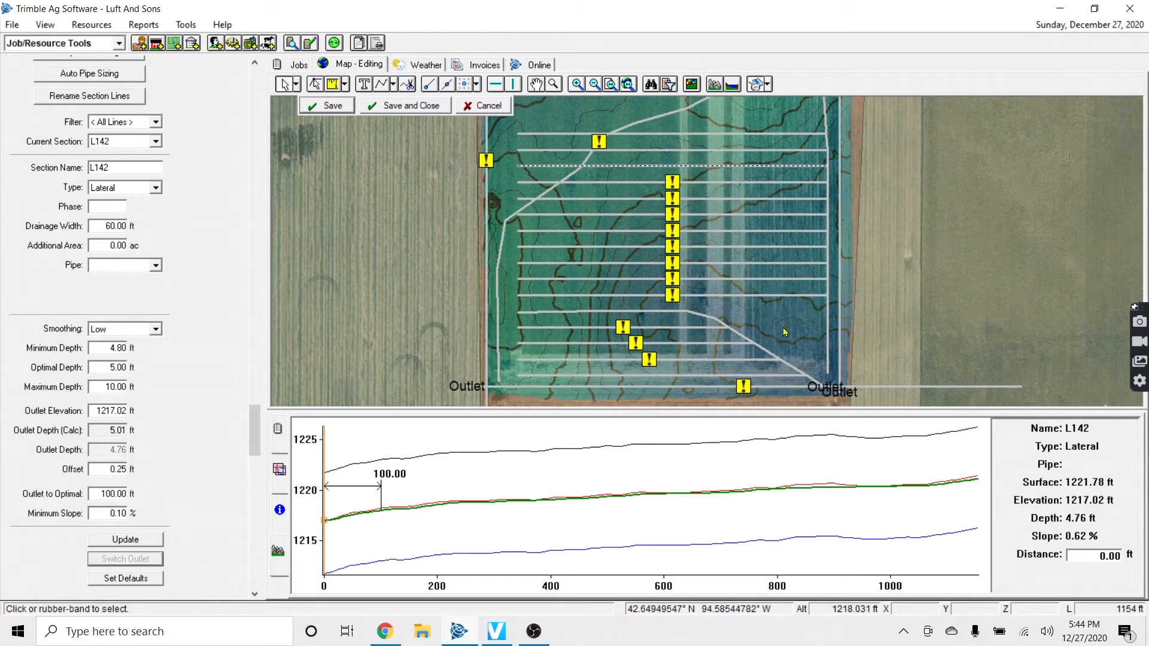
click(771, 254)
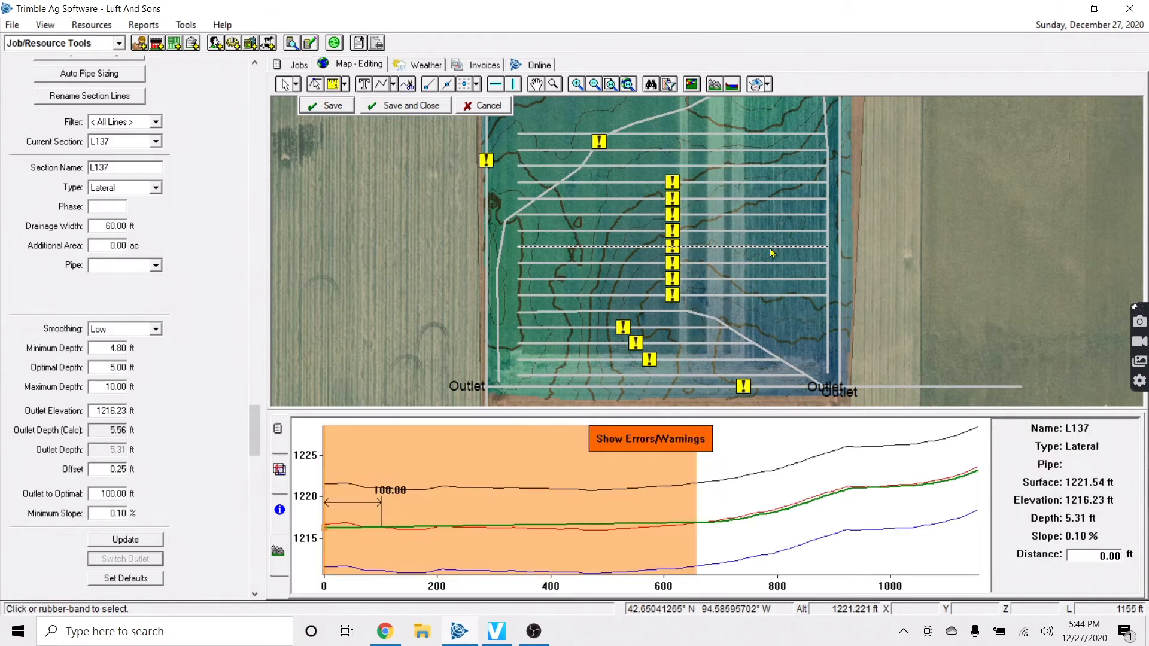
click(775, 235)
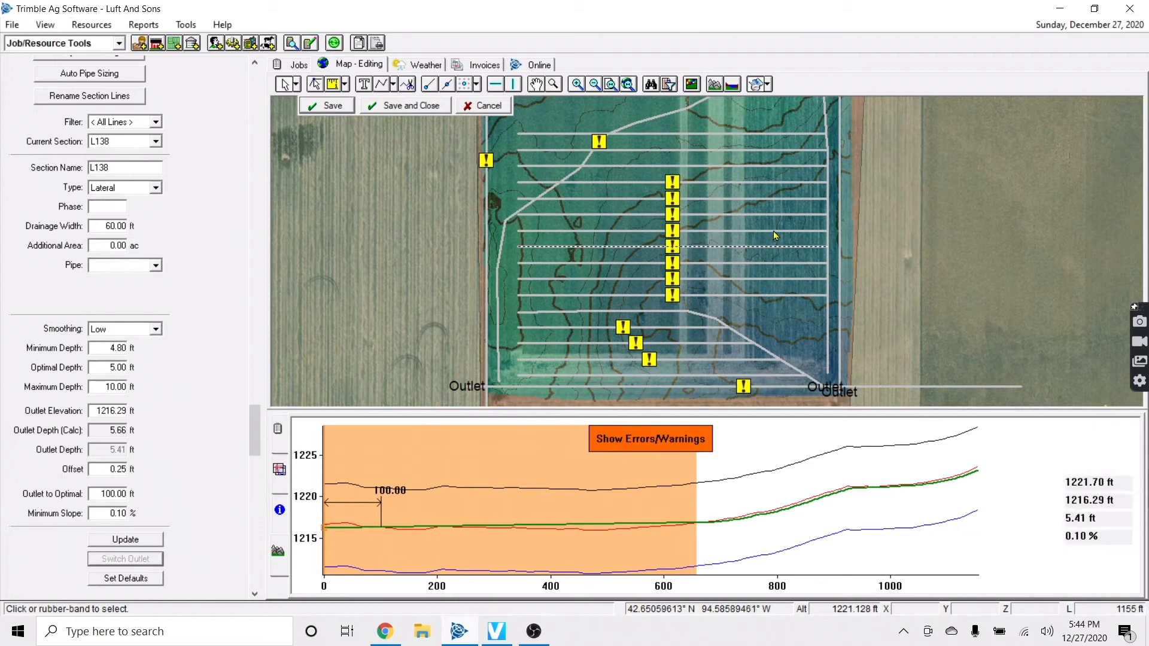
click(775, 219)
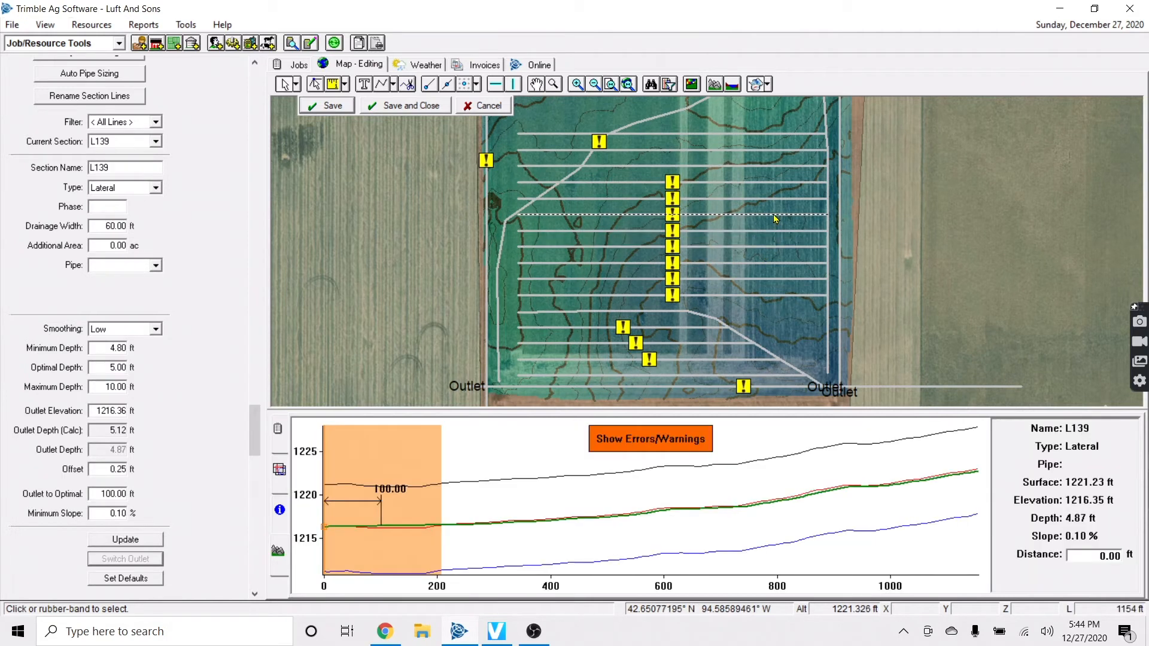
click(747, 298)
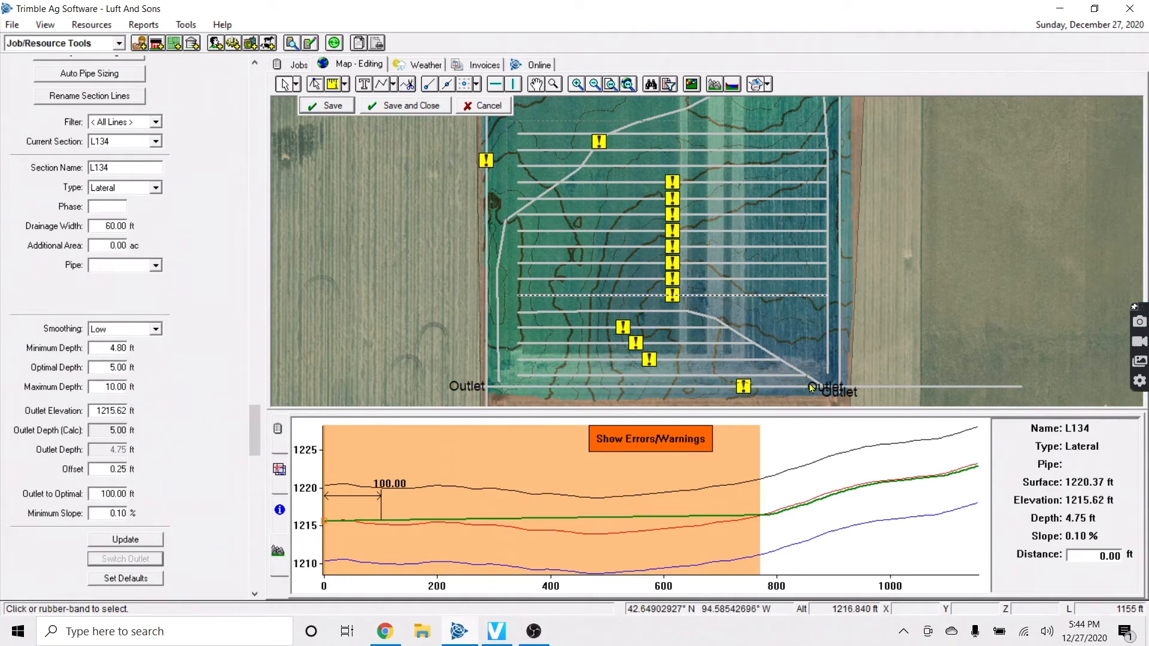
click(838, 389)
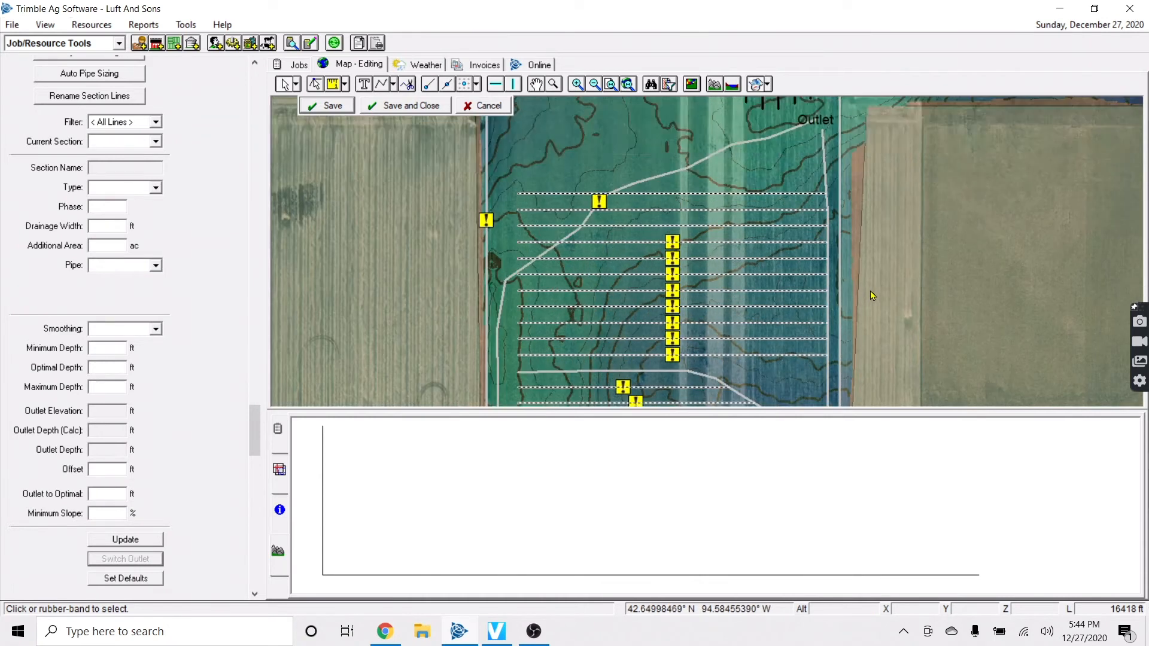
Delete the selected parallel laterals
scroll(862, 304, down, 3)
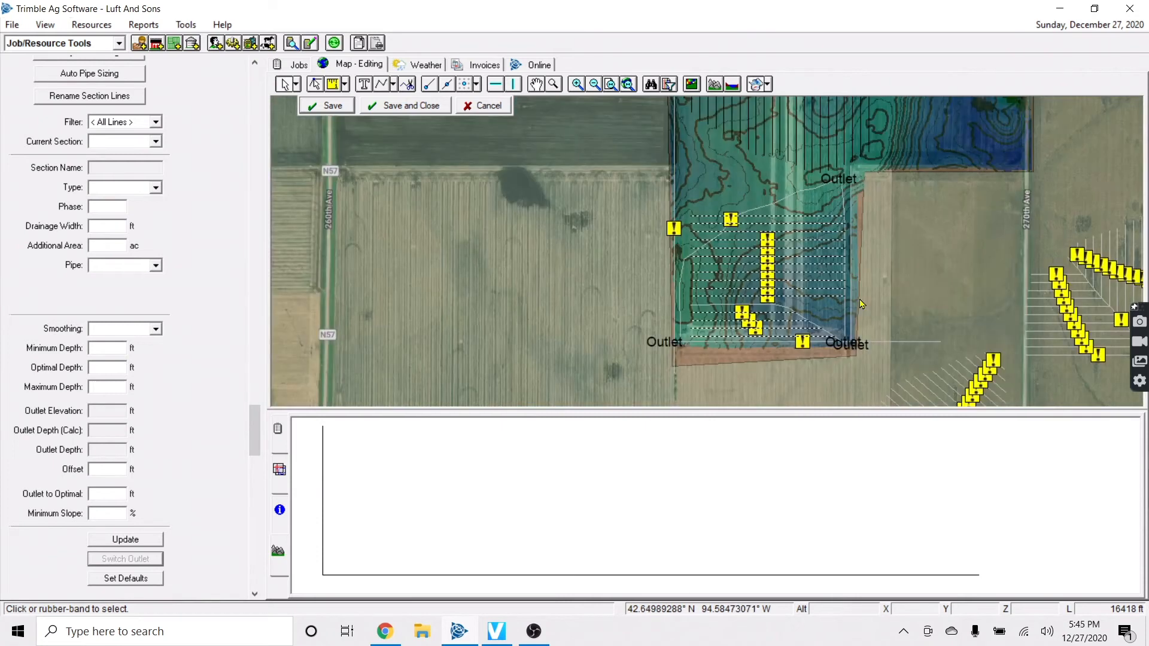
key(Up)
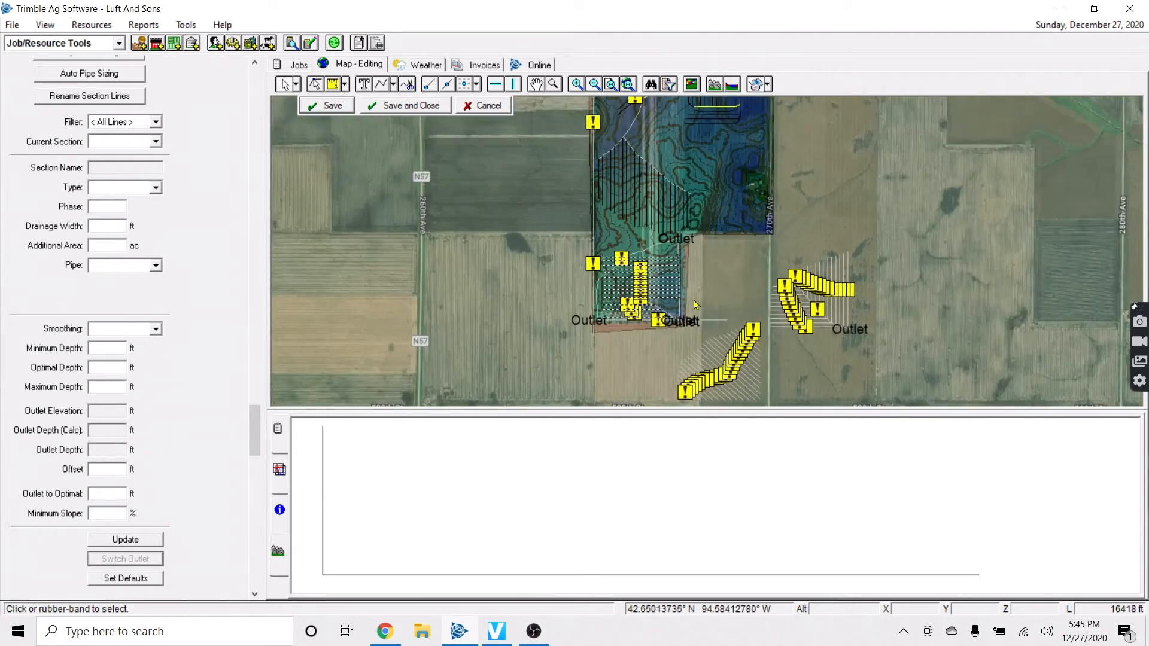
scroll(639, 285, up, 4)
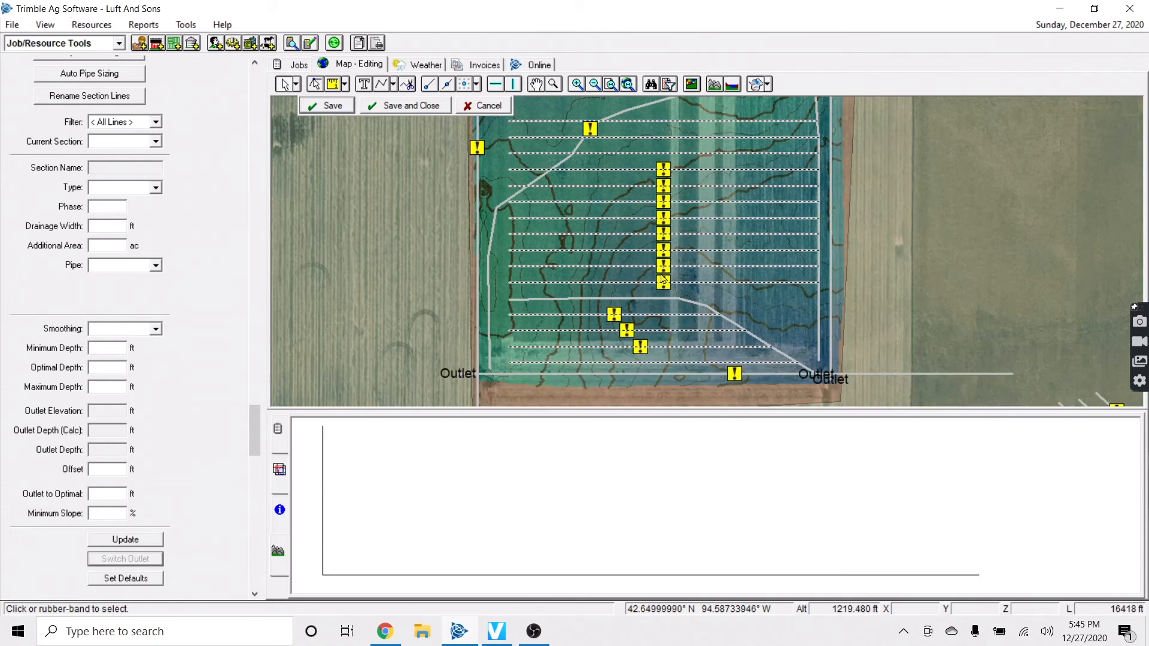
key(Delete)
Delete the duplicate outlet line and briefly check lateral L75
click(718, 314)
key(Delete)
click(818, 322)
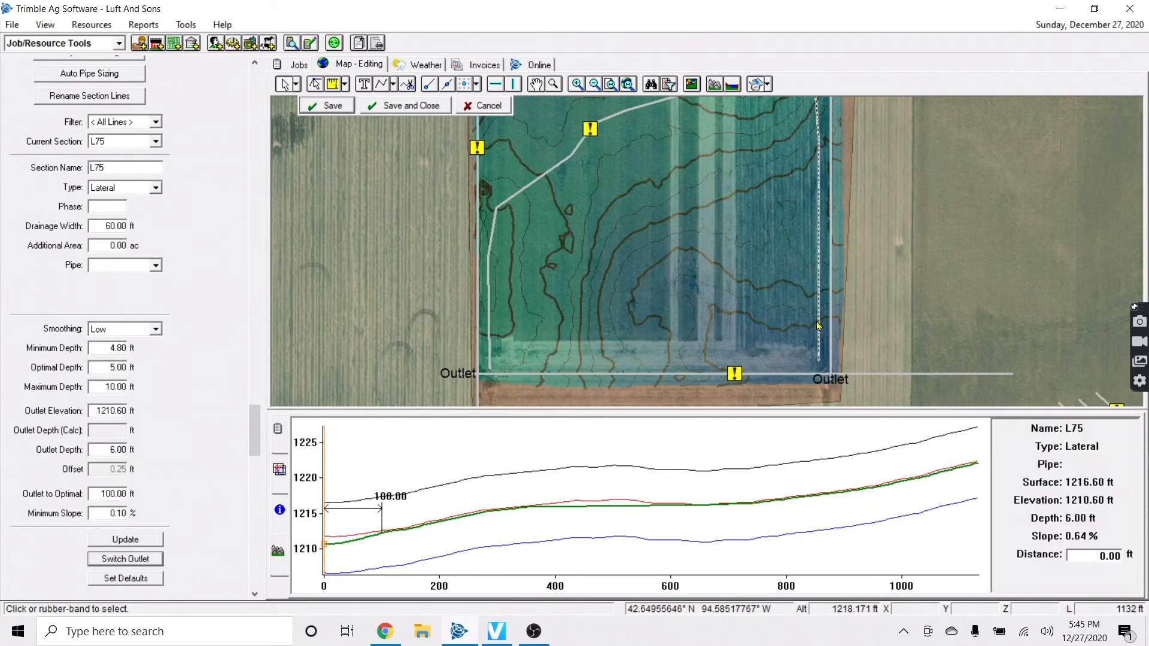
key(Down)
click(914, 352)
key(Down)
Select the diagonal laterals south-east of the field and drag them into this field
scroll(914, 353, down, 1)
key(Down)
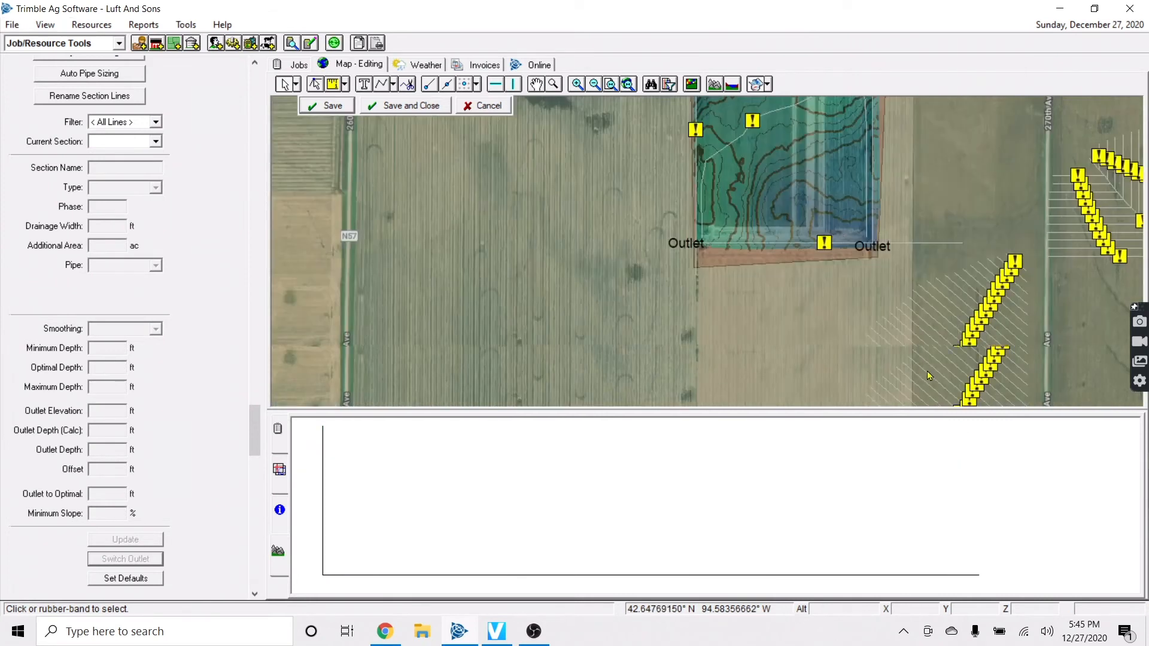
key(Right)
key(Down)
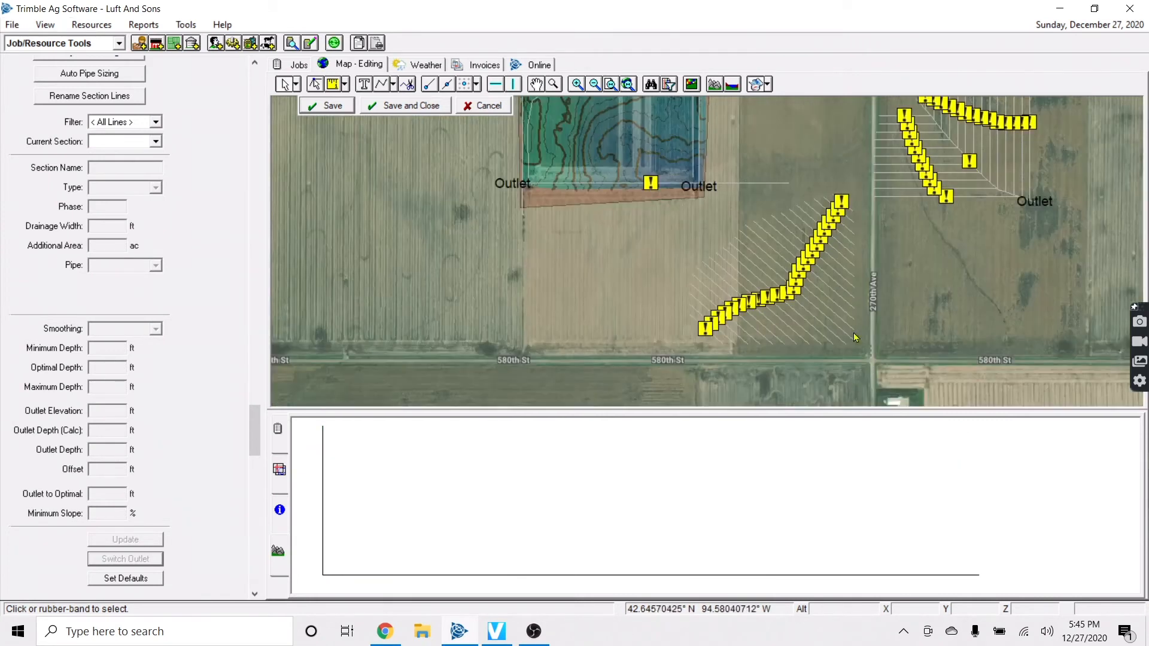
drag(648, 184, 647, 184)
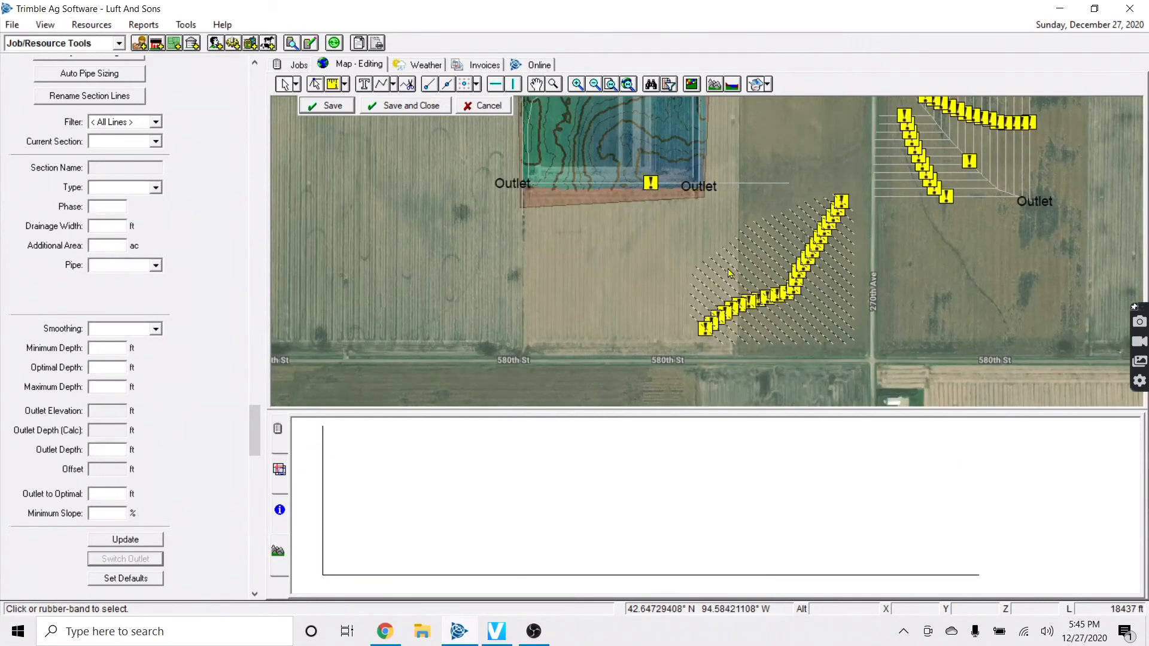
mouse_move(737, 338)
mouse_down()
mouse_move(640, 140)
mouse_move(836, 334)
mouse_up()
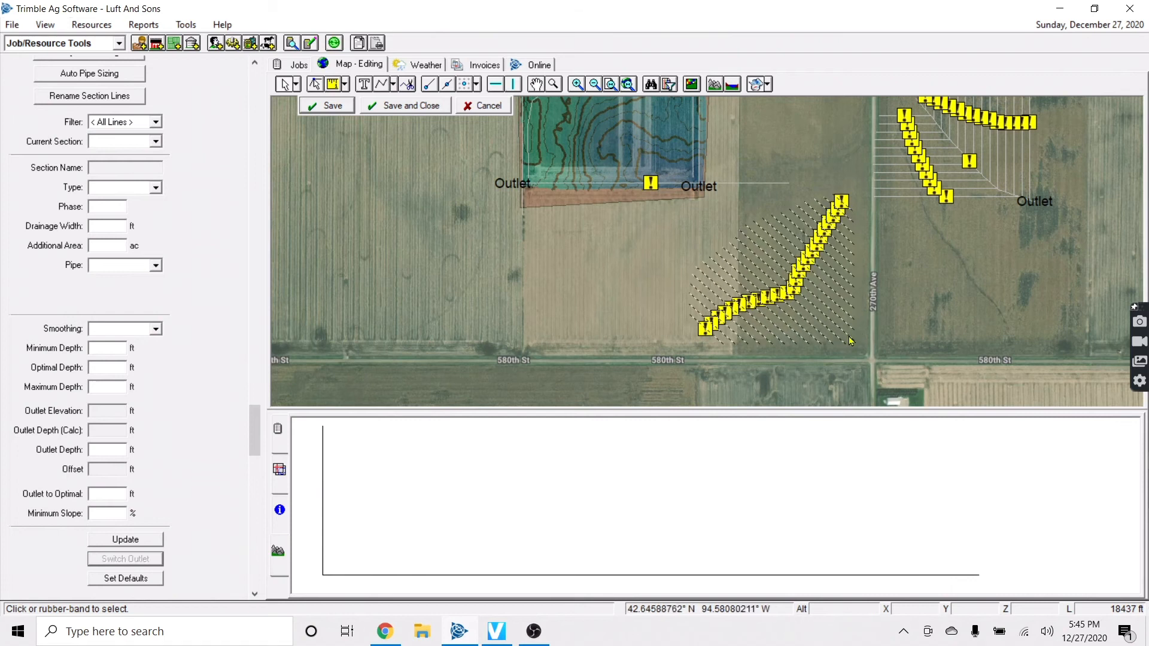
mouse_move(849, 338)
mouse_down()
mouse_move(649, 175)
mouse_move(646, 146)
mouse_move(771, 261)
mouse_move(829, 221)
mouse_move(857, 220)
mouse_move(854, 235)
mouse_up()
key(Up)
key(Left)
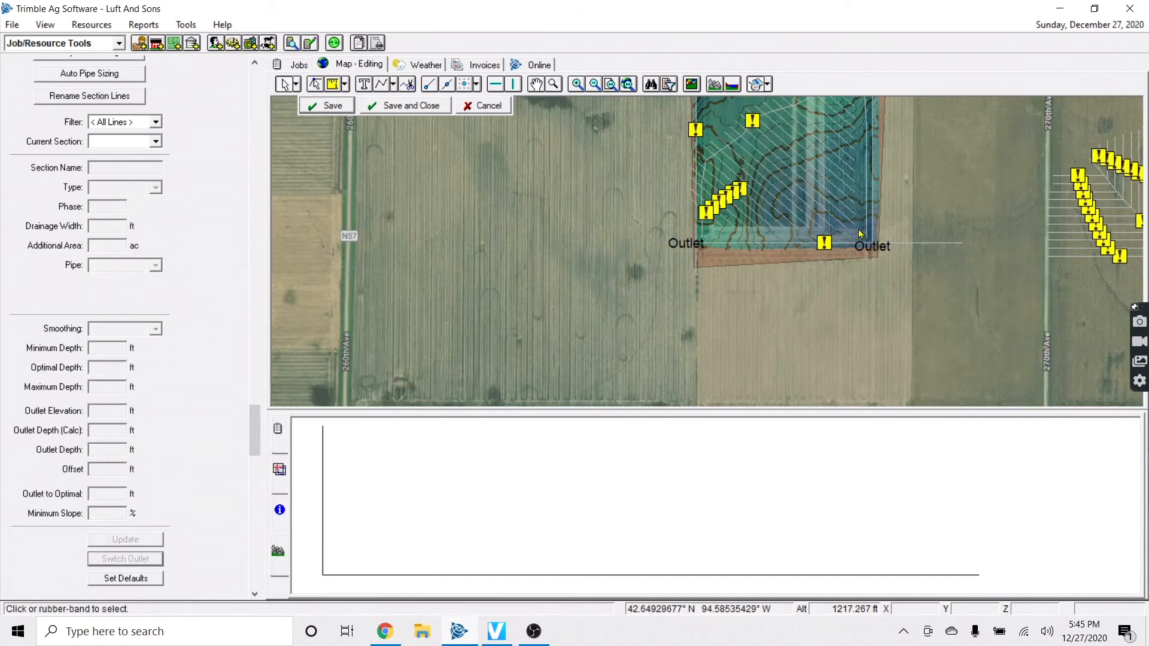
scroll(860, 234, up, 2)
key(Up)
key(Up)
key(Up)
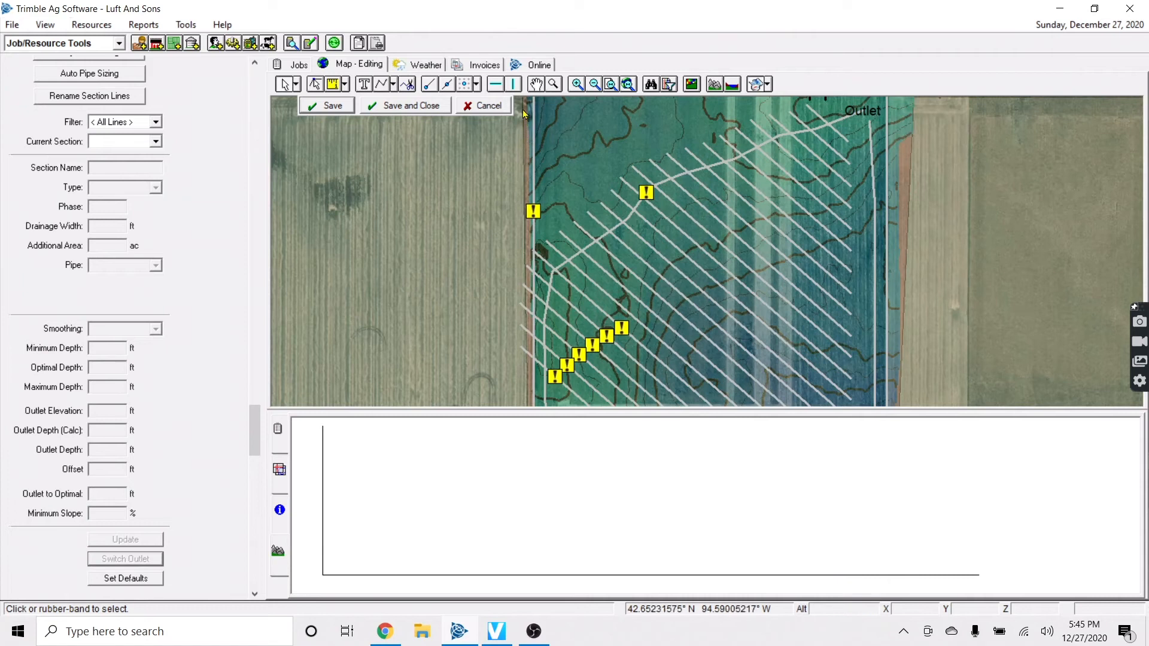
Nudge the moved diagonal laterals down and right into place
key(Down)
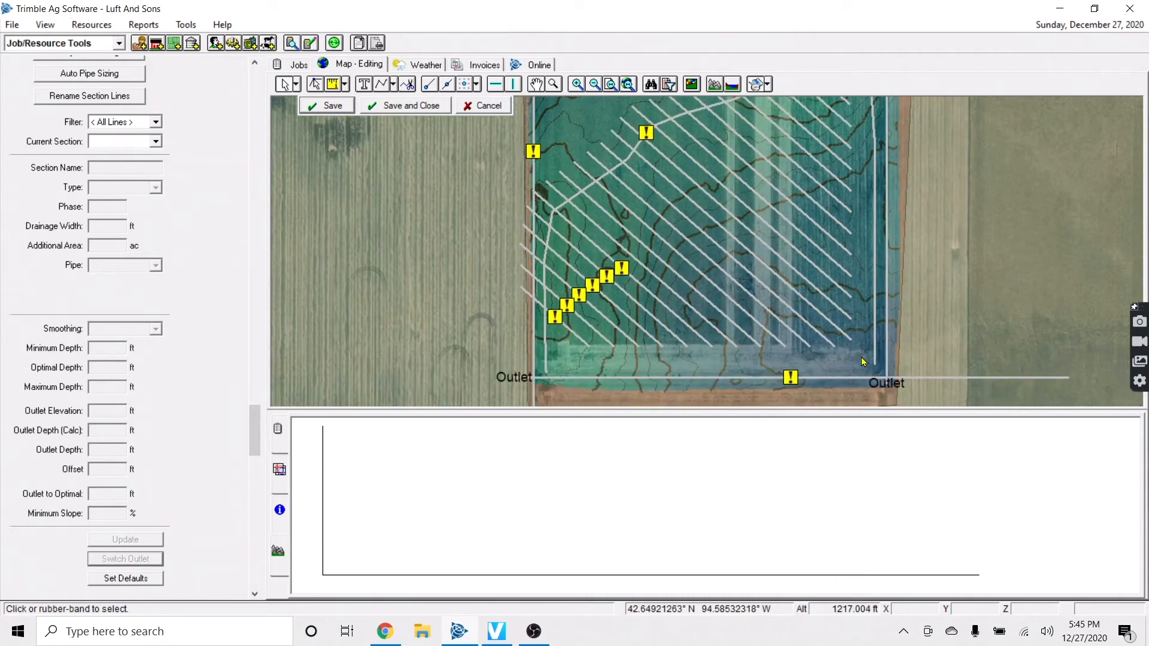
click(850, 339)
drag(850, 339, 862, 361)
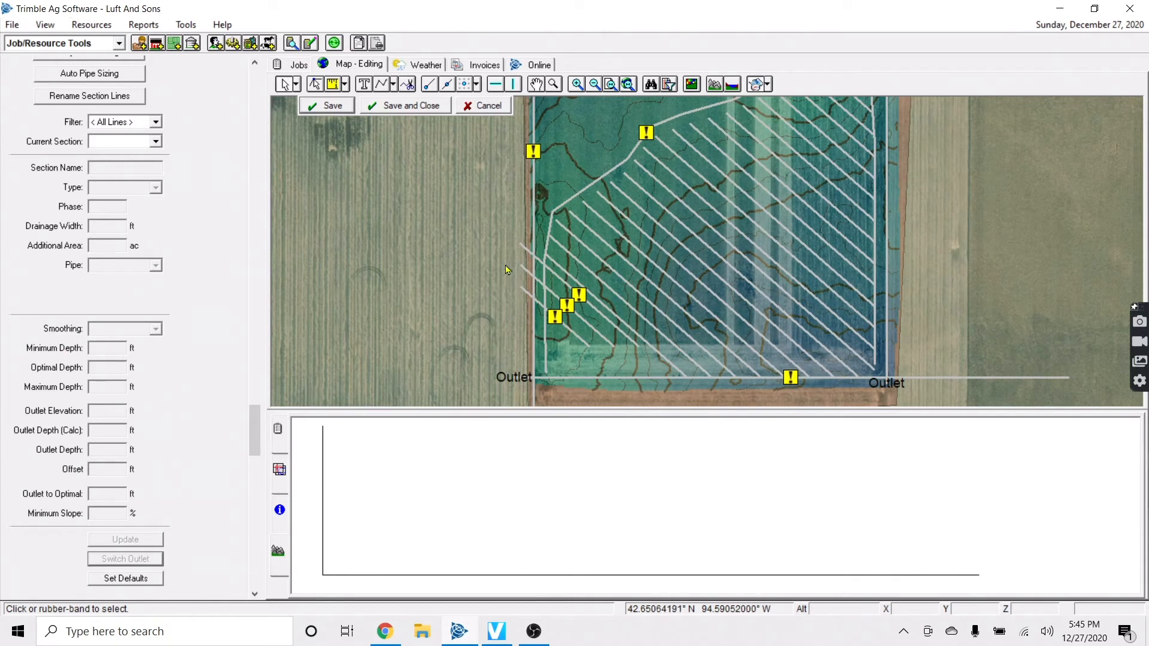
Offset L124 twice 60 ft to the left, then offset L126 once more
click(641, 338)
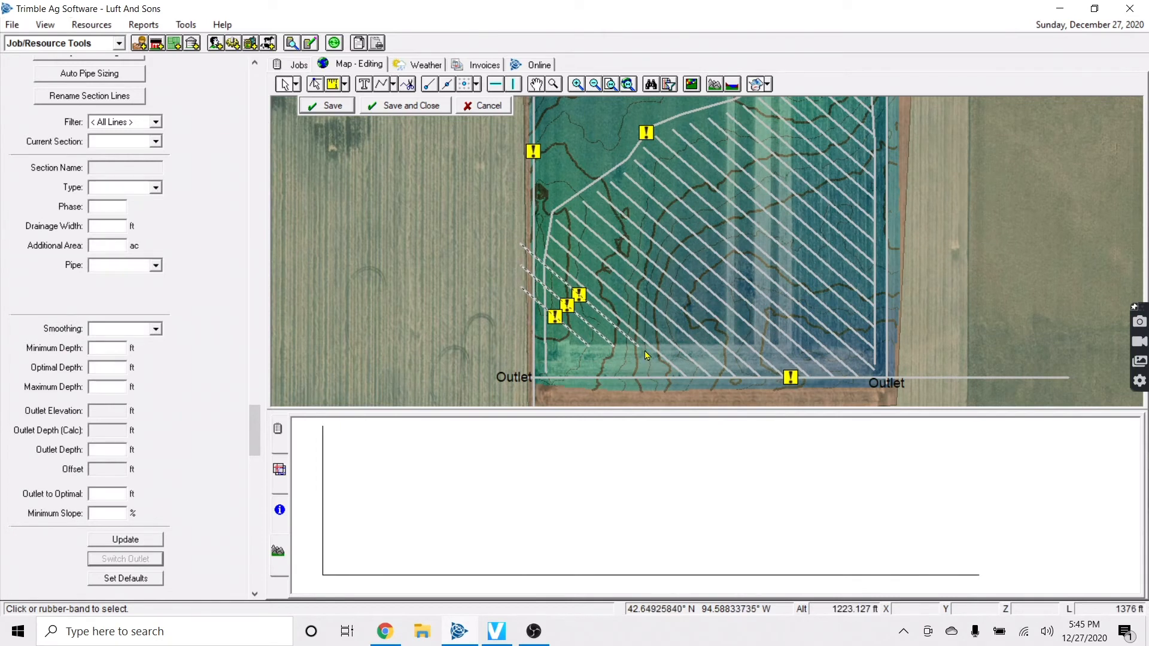
right_click(643, 344)
click(682, 366)
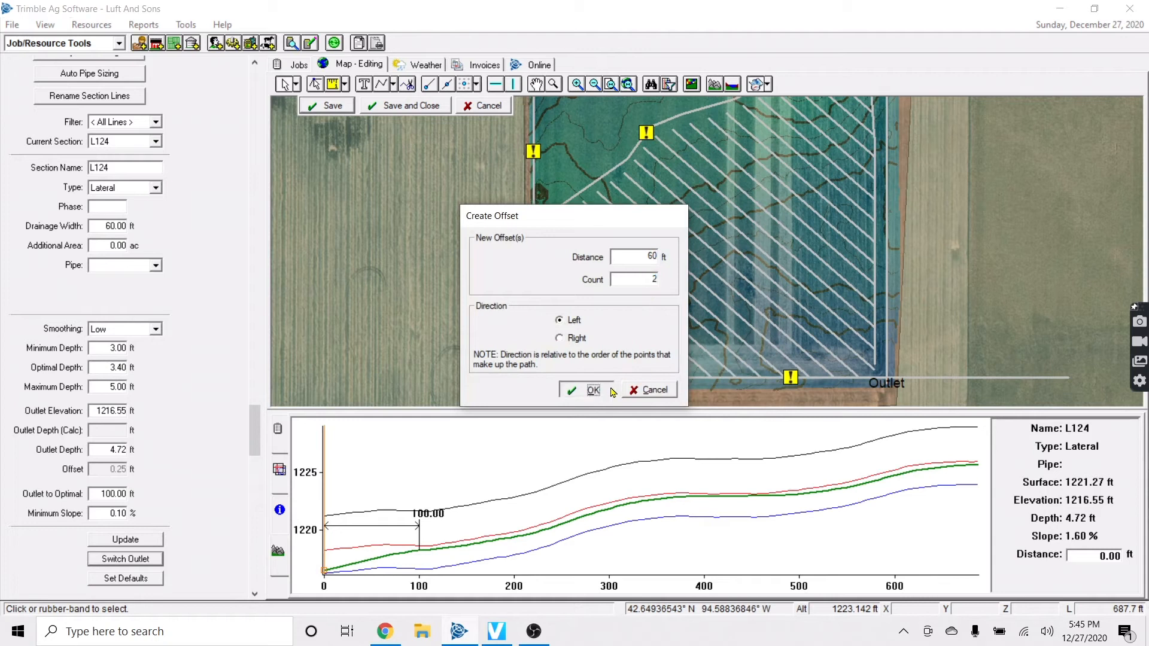
click(610, 388)
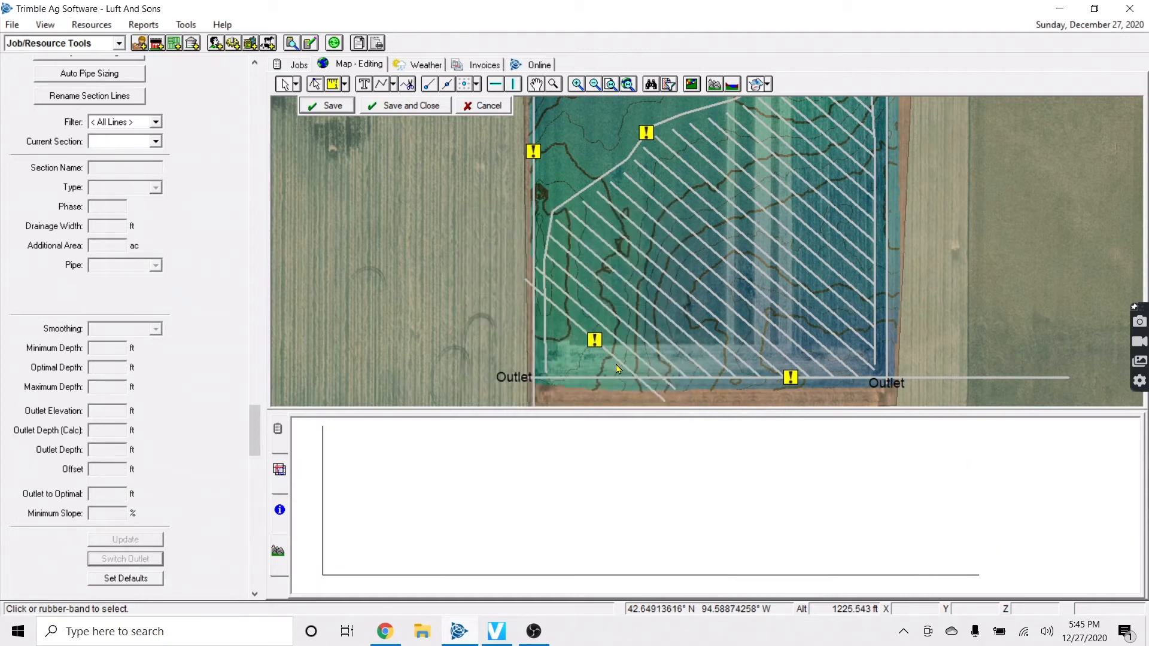
click(620, 368)
right_click(620, 368)
click(625, 387)
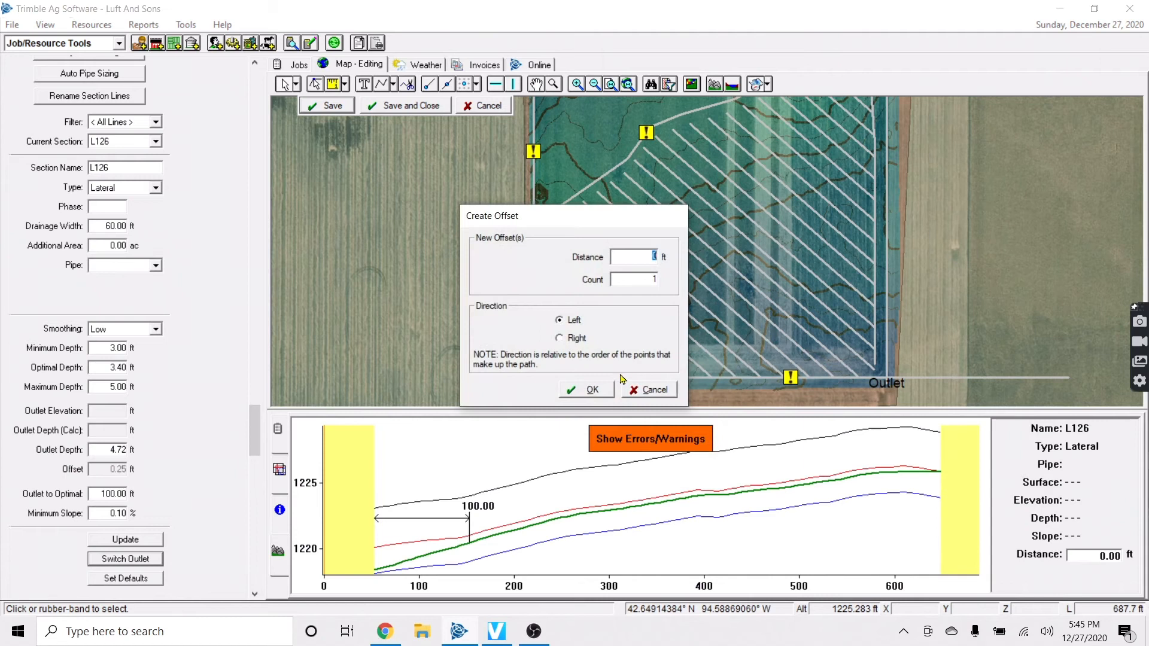
click(583, 392)
Connect new lateral L127 and its neighbouring laterals to the south outlet main
click(591, 356)
shift+click(620, 359)
shift+click(638, 358)
right_click(627, 364)
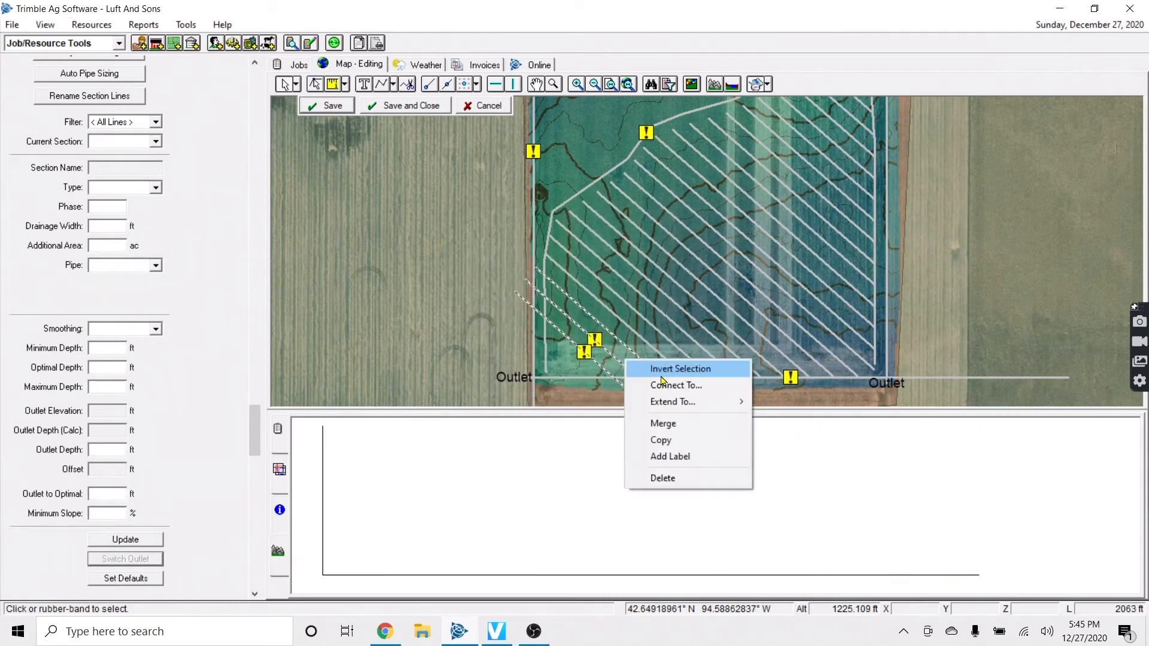
click(670, 385)
click(670, 367)
click(696, 384)
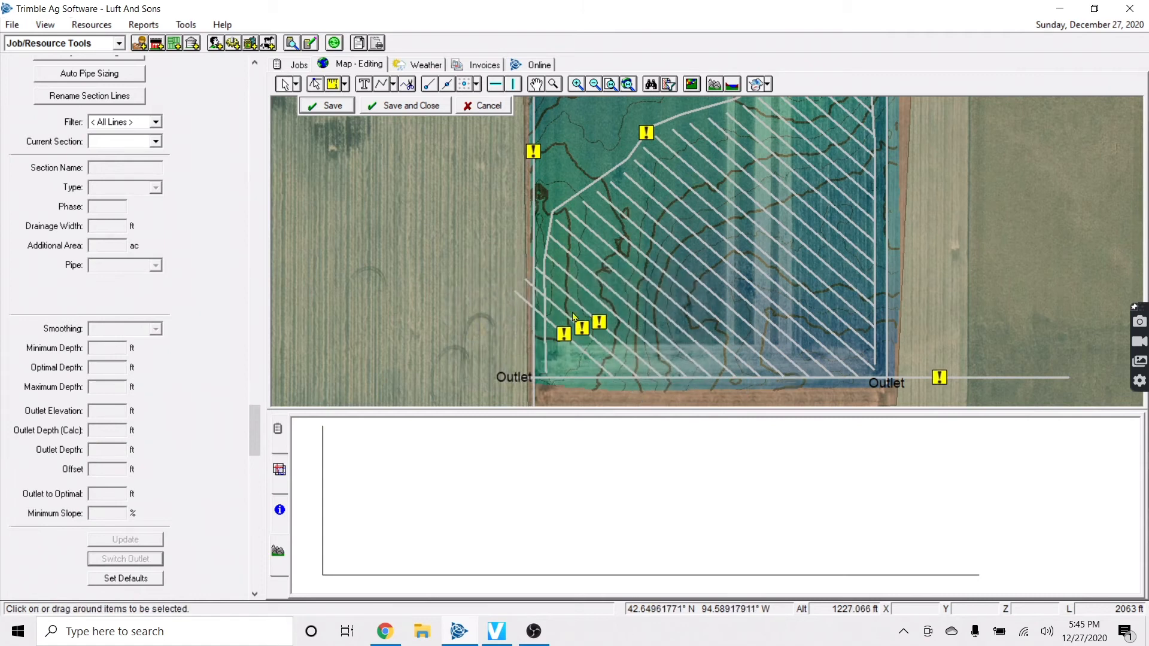
Cut the laterals along the west field edge and select the cut-off pieces
click(547, 277)
click(409, 84)
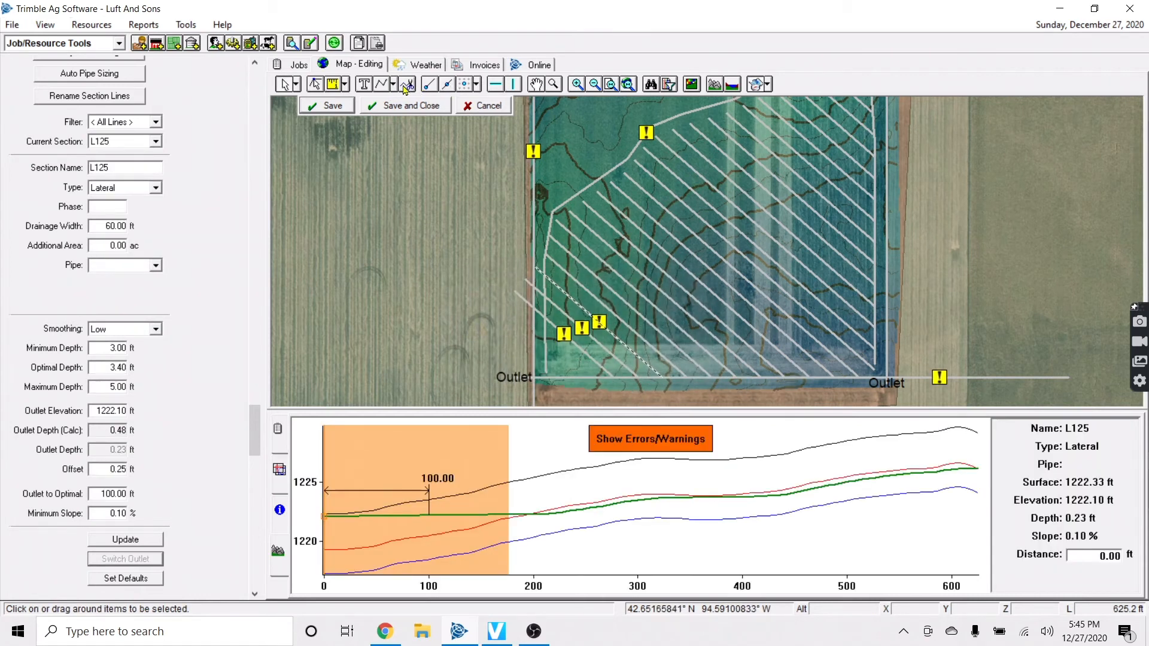
click(548, 315)
right_click(546, 338)
click(559, 348)
click(284, 85)
drag(546, 262, 519, 316)
Delete the cut-off pieces and review main L102 running to the Outlet
key(Delete)
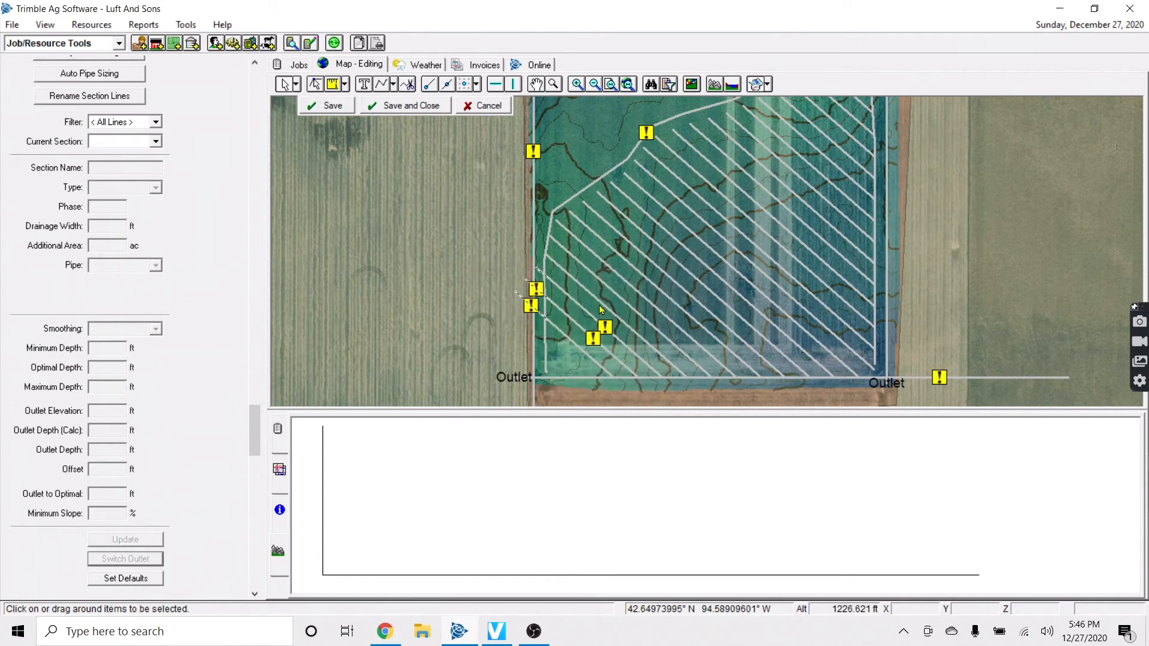
scroll(953, 246, up, 3)
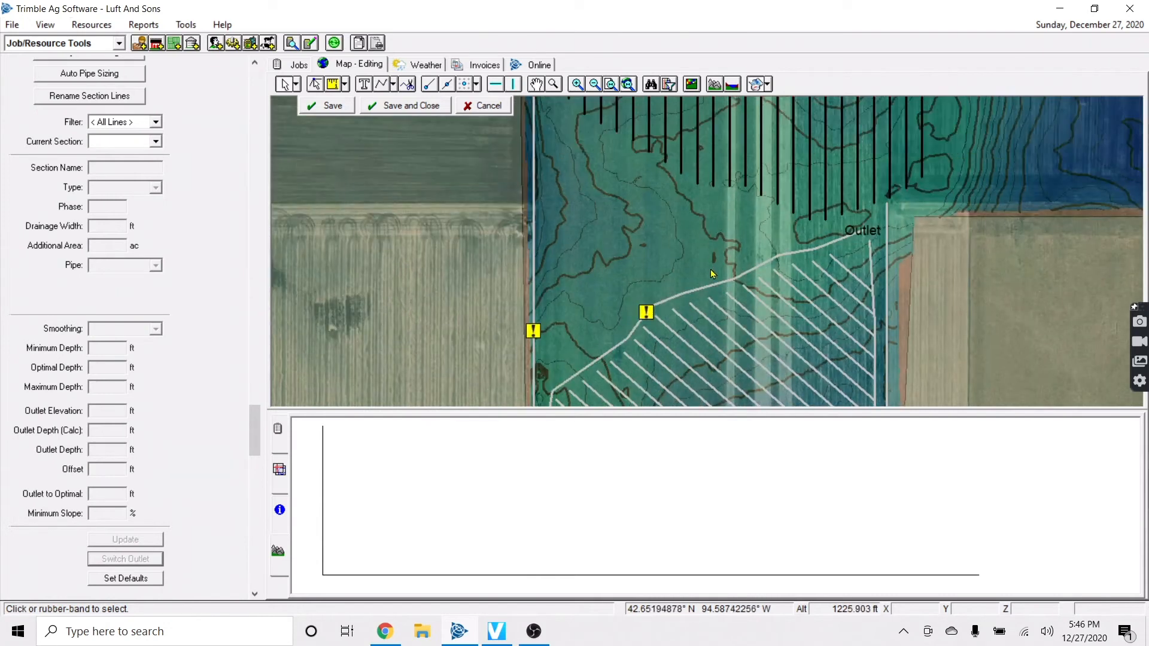
click(718, 280)
scroll(626, 228, up, 3)
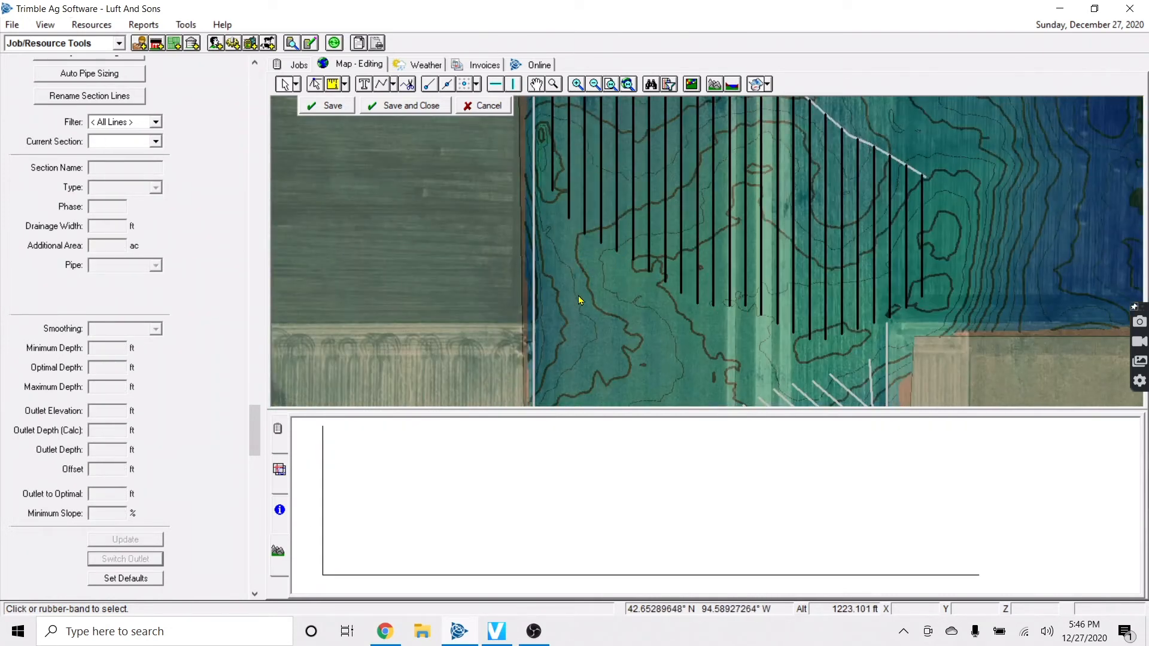
scroll(579, 300, down, 1)
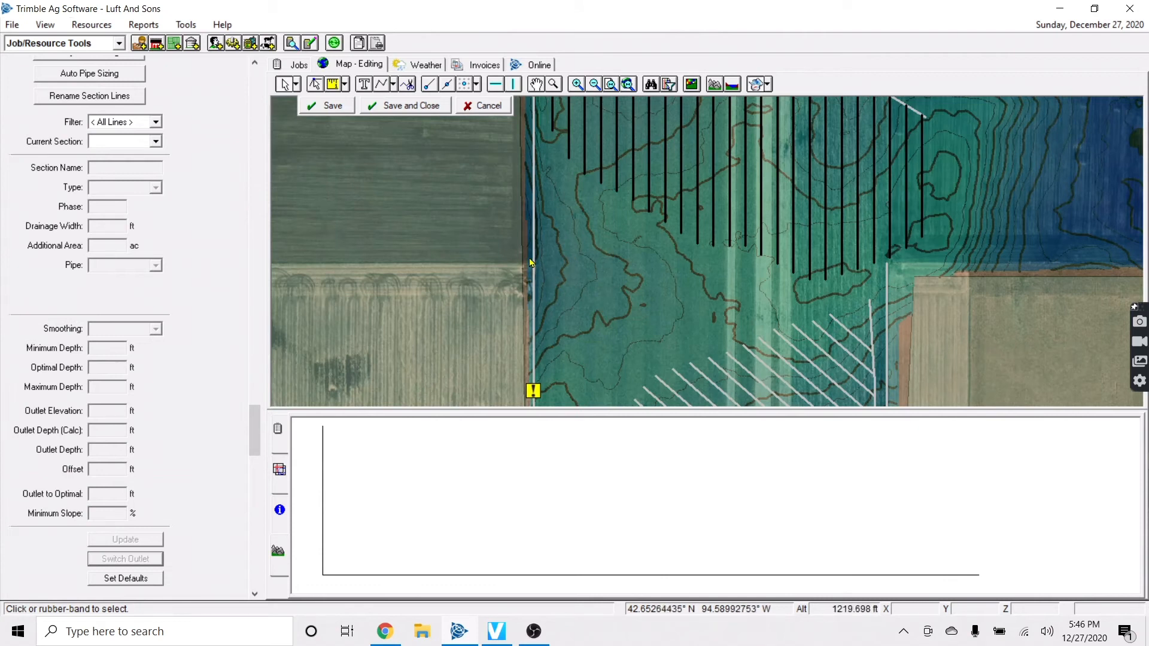
scroll(536, 264, up, 1)
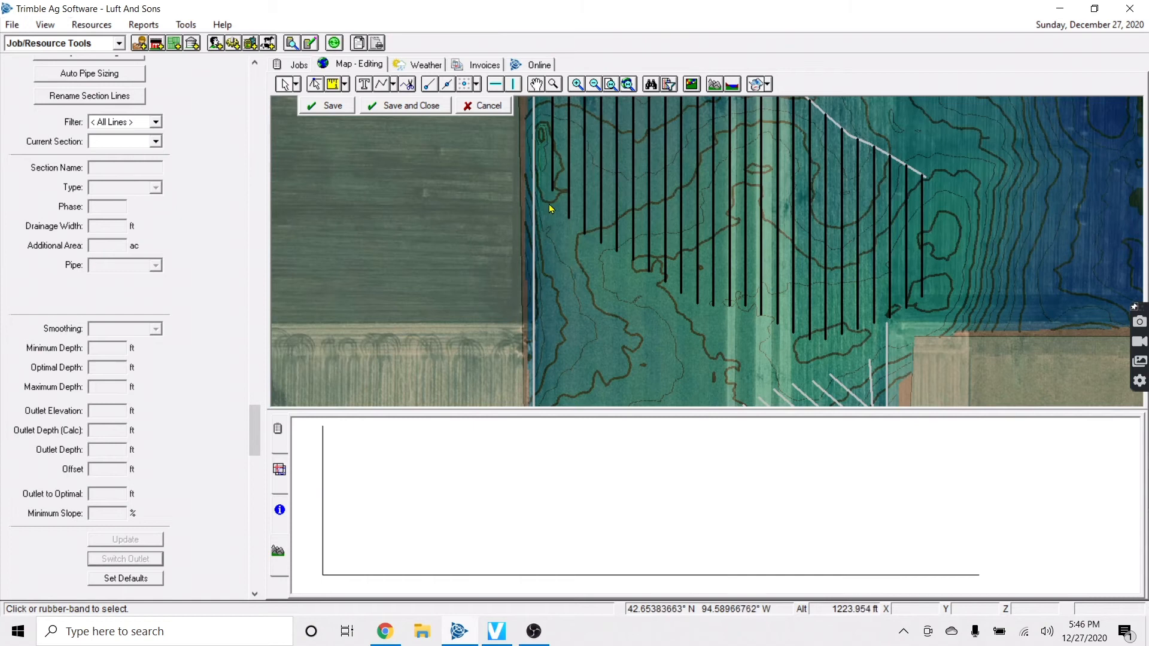
scroll(552, 209, down, 1)
scroll(551, 208, up, 3)
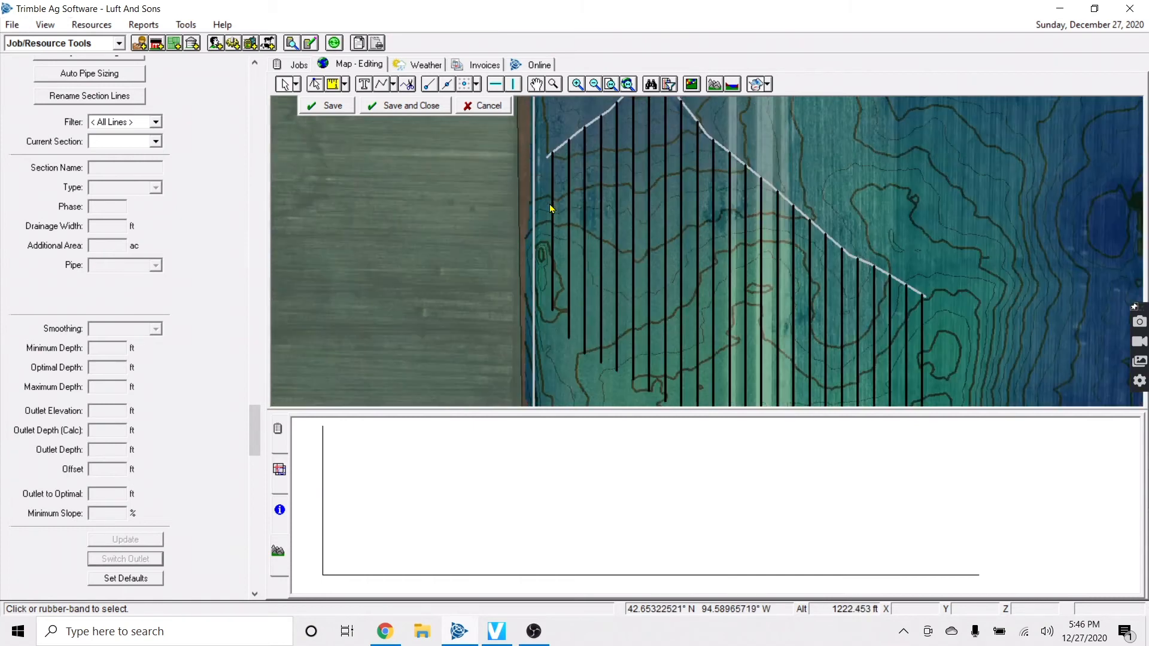
scroll(551, 206, down, 1)
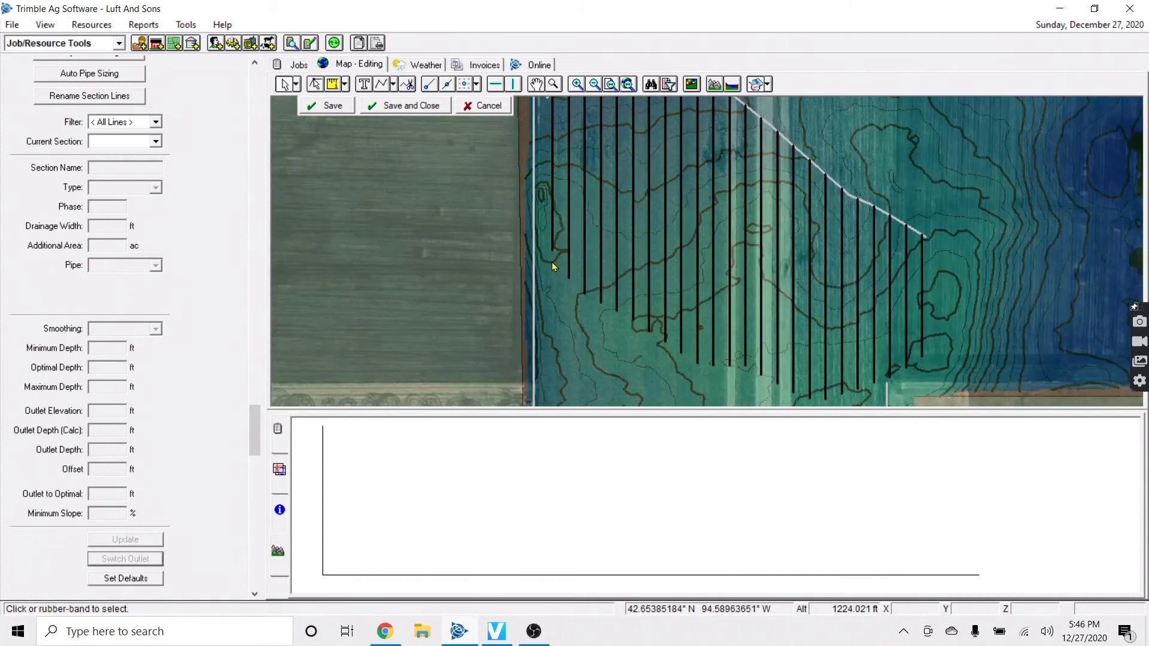
scroll(549, 320, down, 1)
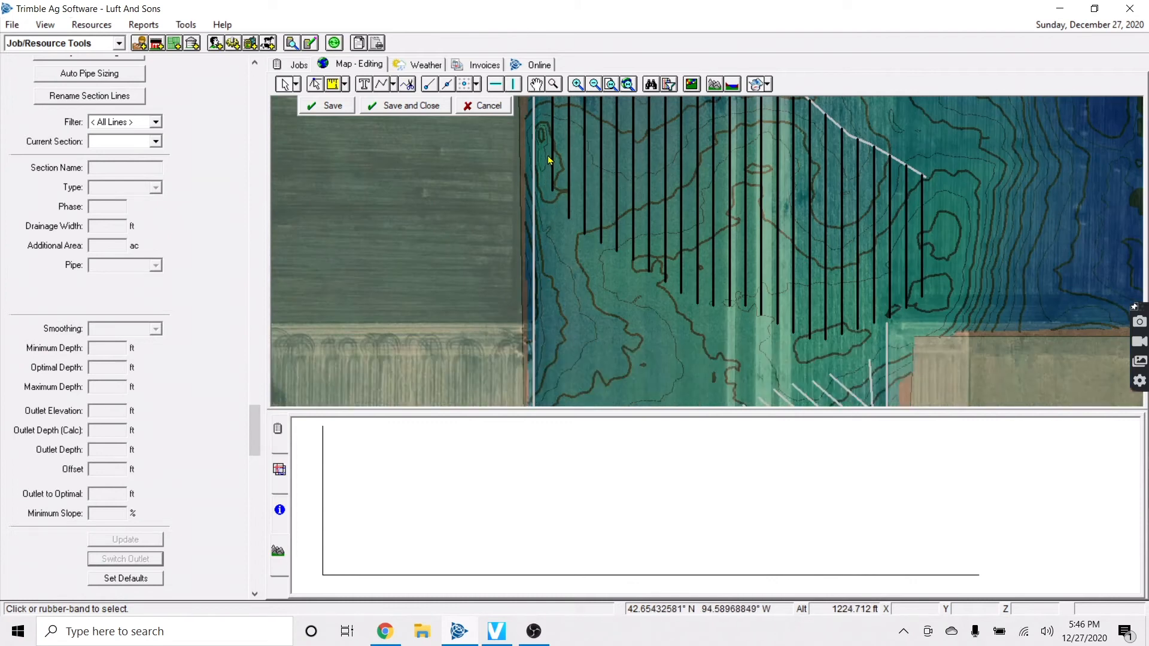
Check lateral L42's depth profile
click(570, 218)
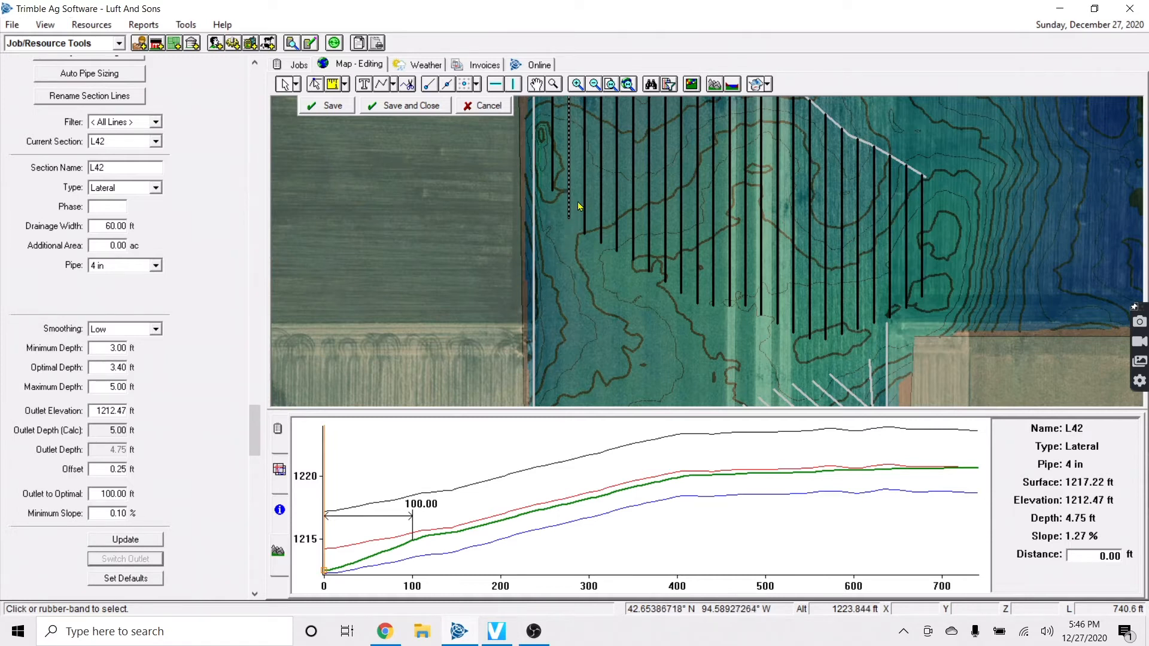
scroll(552, 303, down, 2)
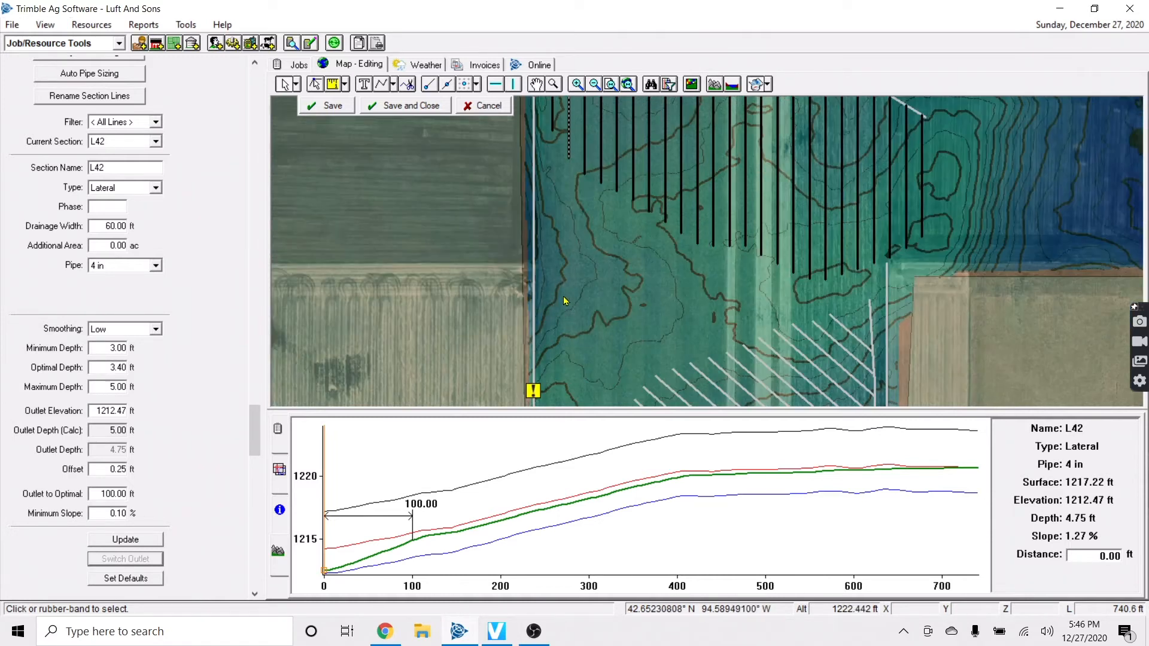
scroll(694, 242, up, 4)
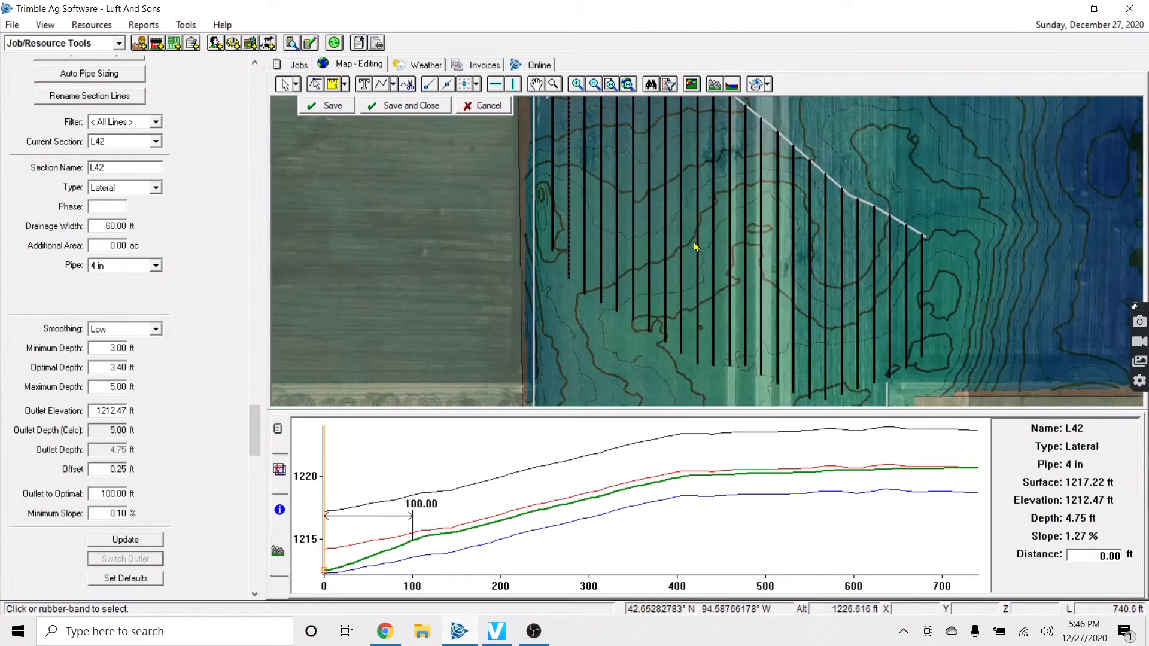
scroll(694, 243, up, 3)
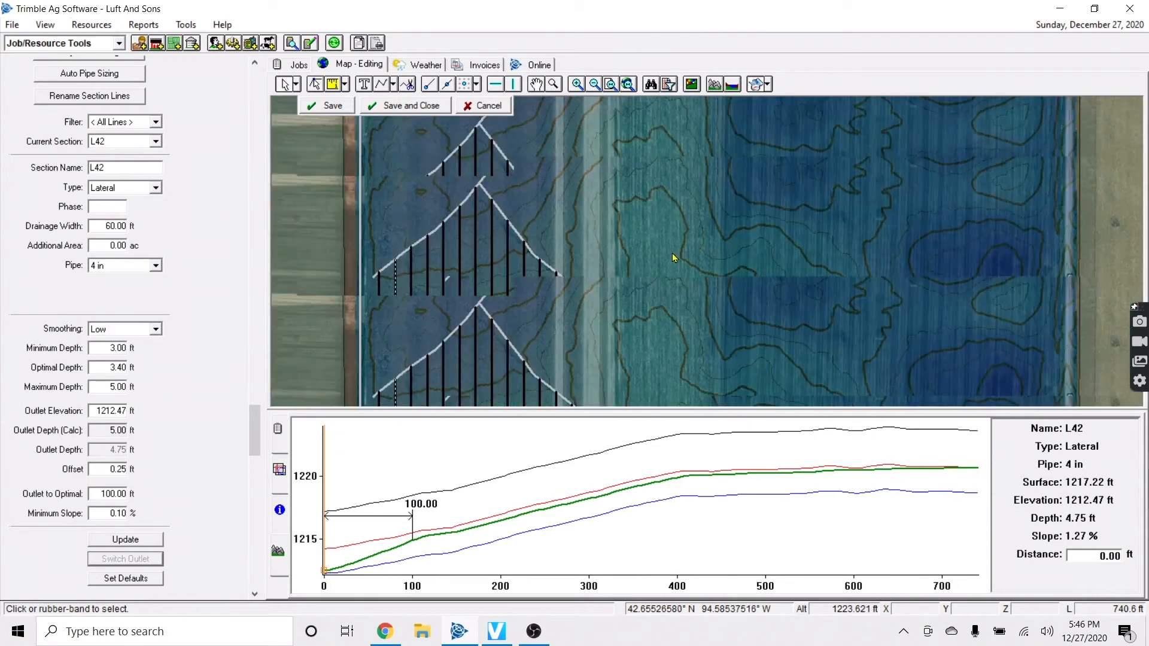
scroll(660, 254, down, 1)
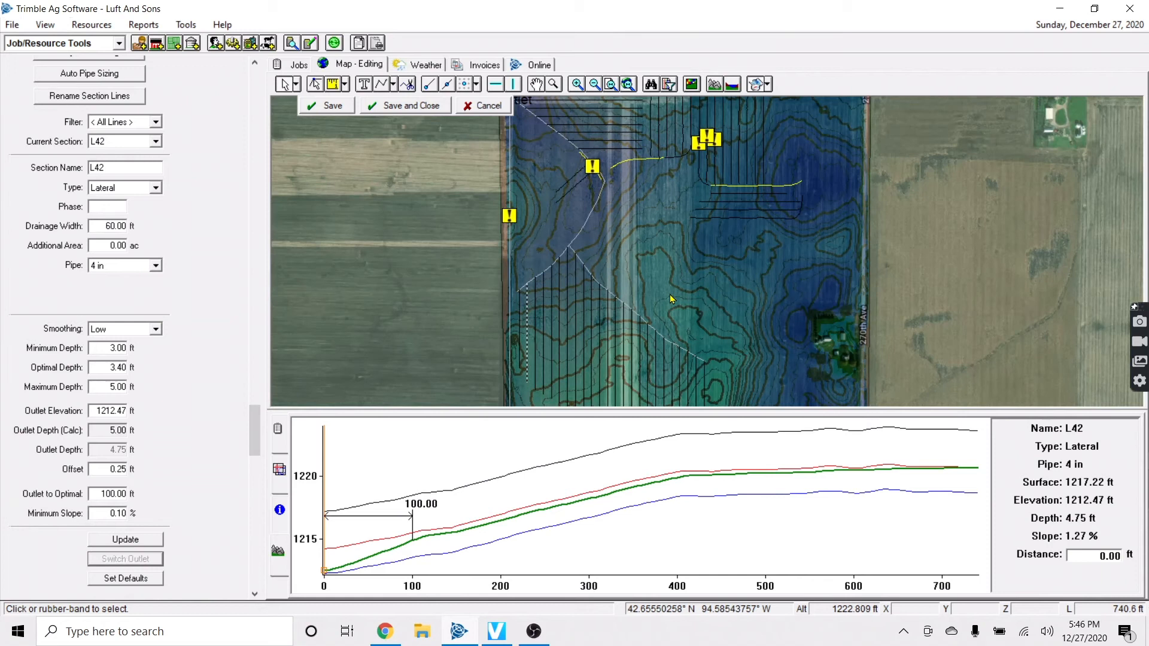
click(670, 263)
Pan the map over the farmstead area and switch to the Main Pipe Tool
key(Down)
key(Up)
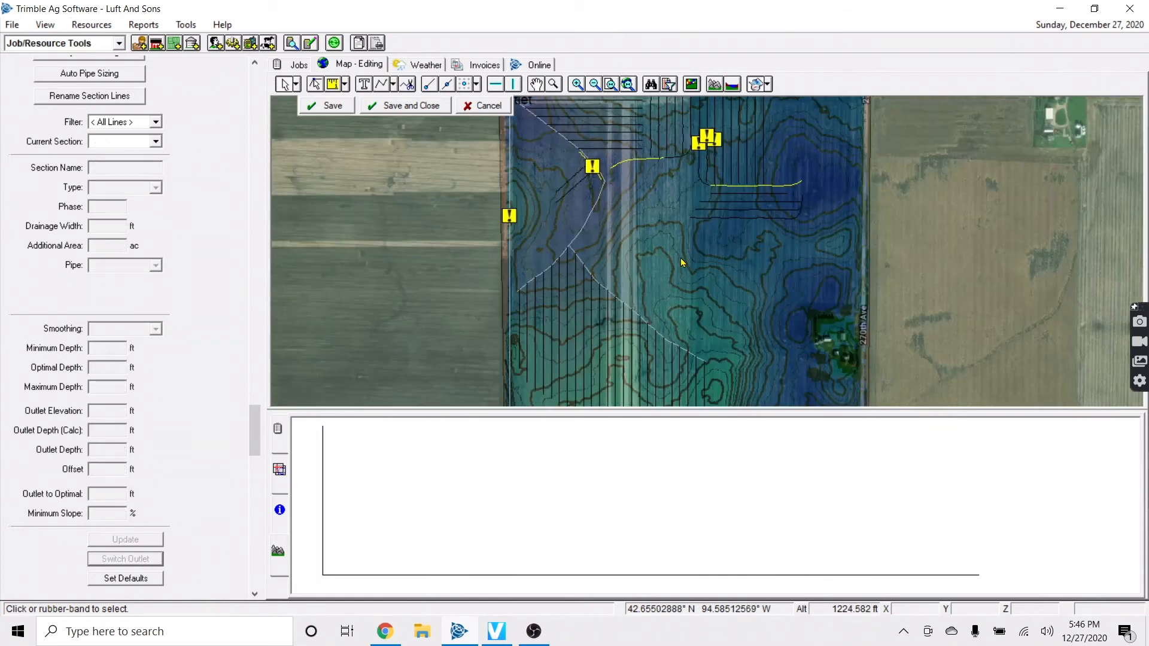
key(Right)
key(Down)
key(Down)
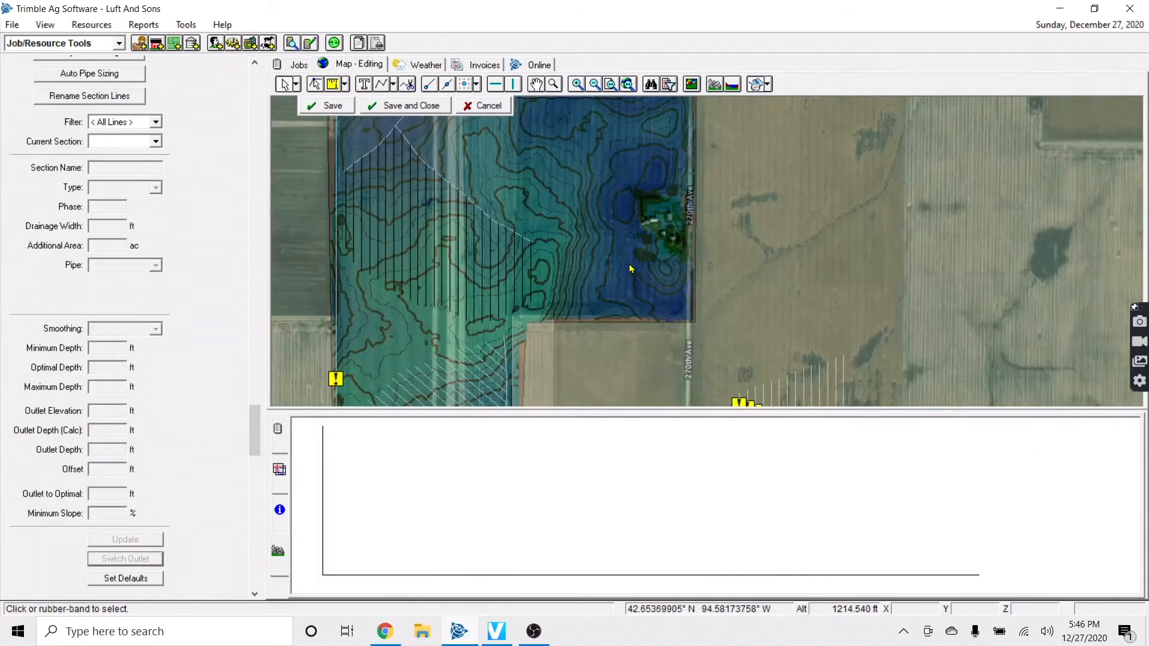
key(Left)
key(Up)
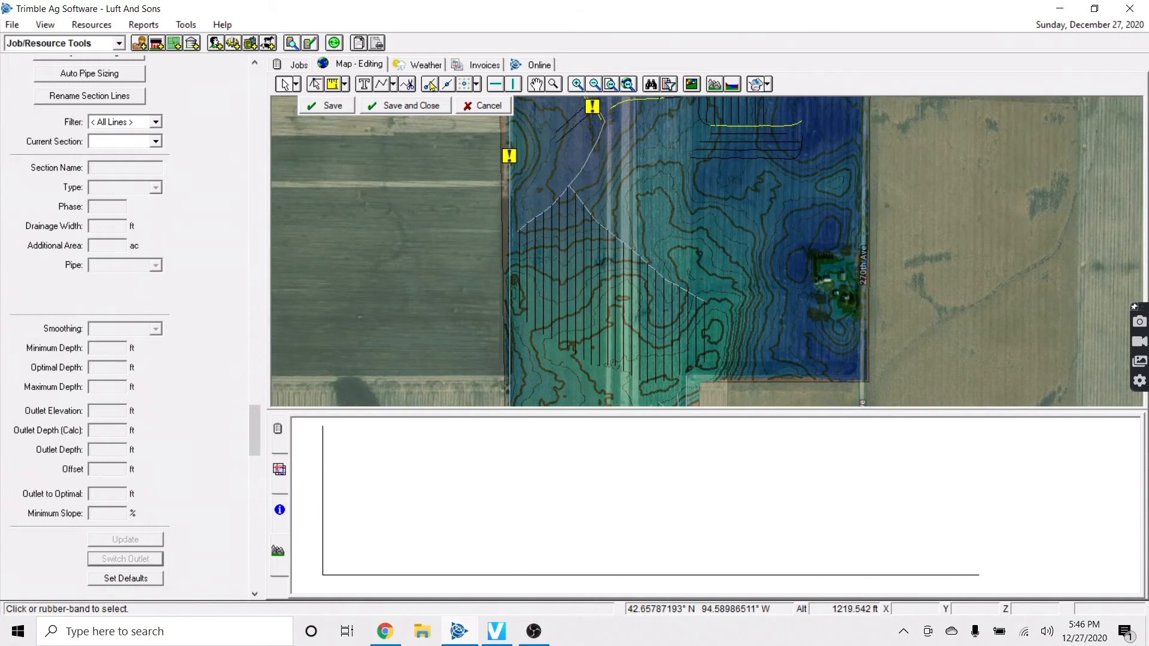
click(393, 88)
click(413, 103)
key(Down)
scroll(818, 321, up, 1)
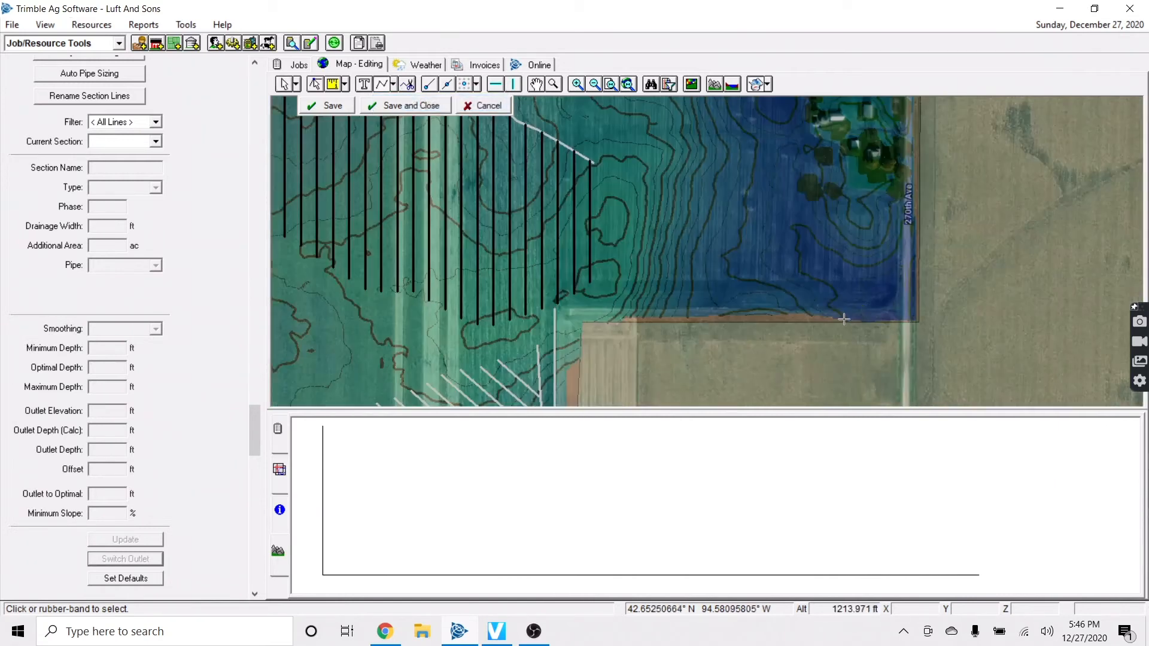
click(892, 304)
click(849, 280)
key(Up)
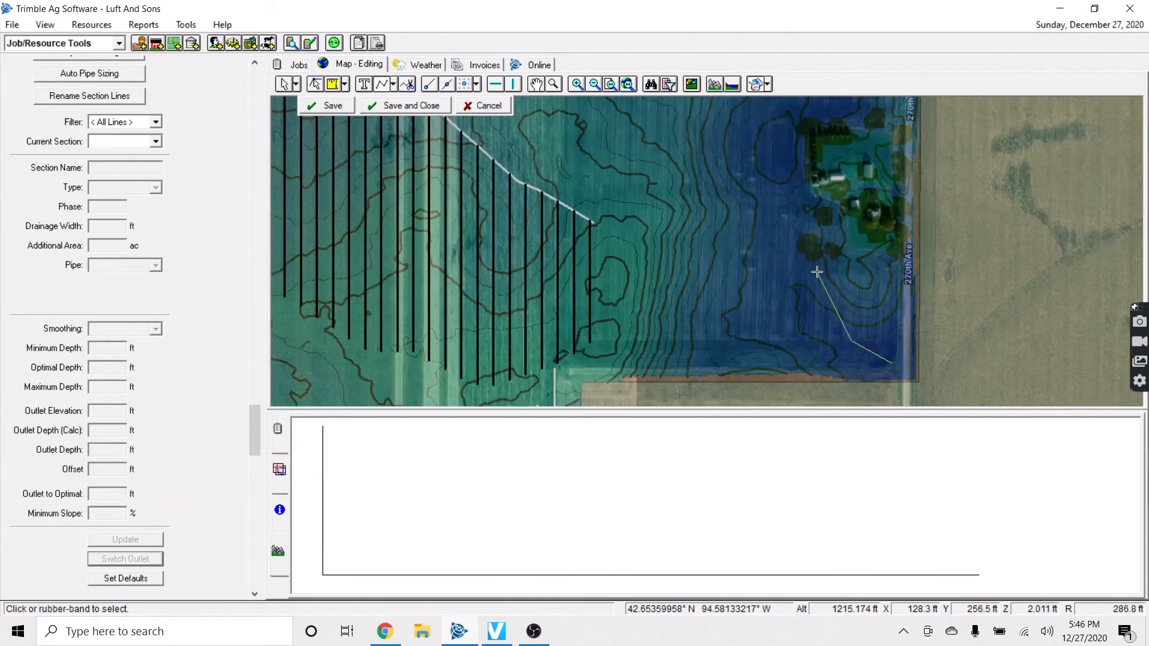
click(810, 309)
click(787, 267)
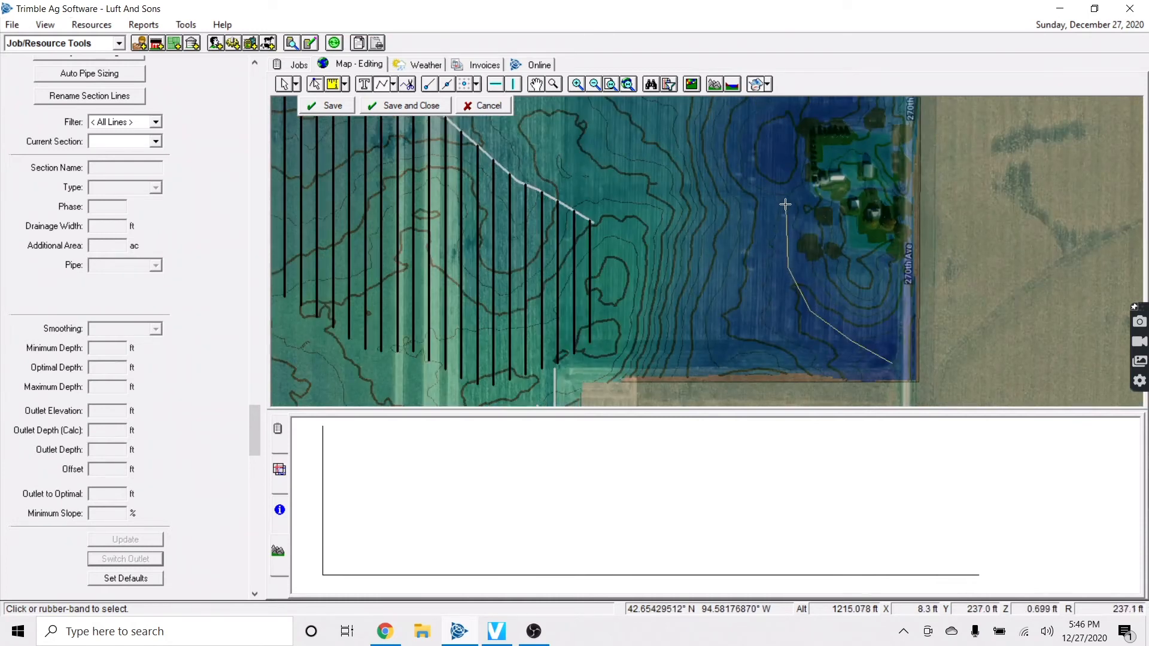
right_click(783, 199)
click(789, 210)
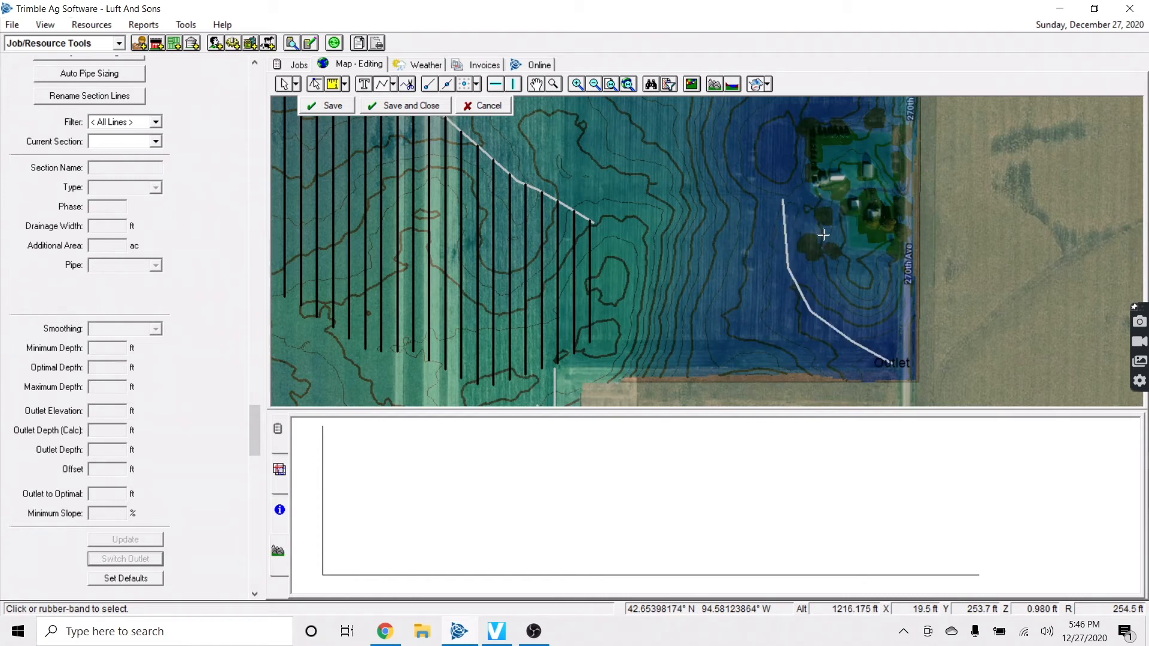
key(Up)
key(Up)
key(Up)
key(Up)
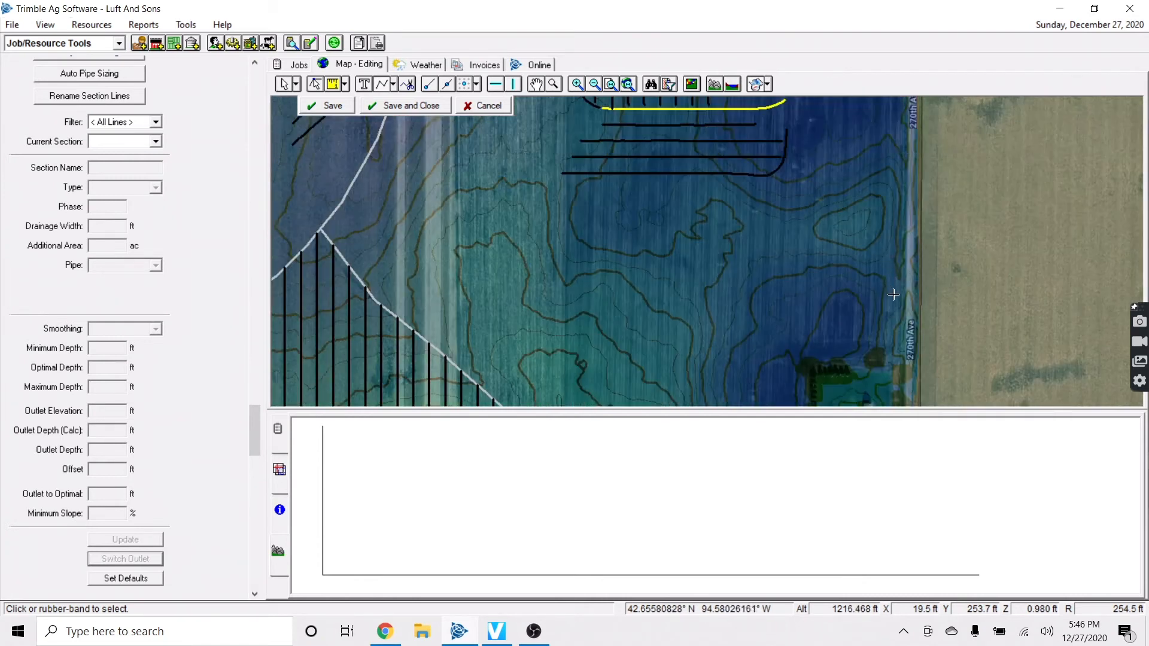
key(Down)
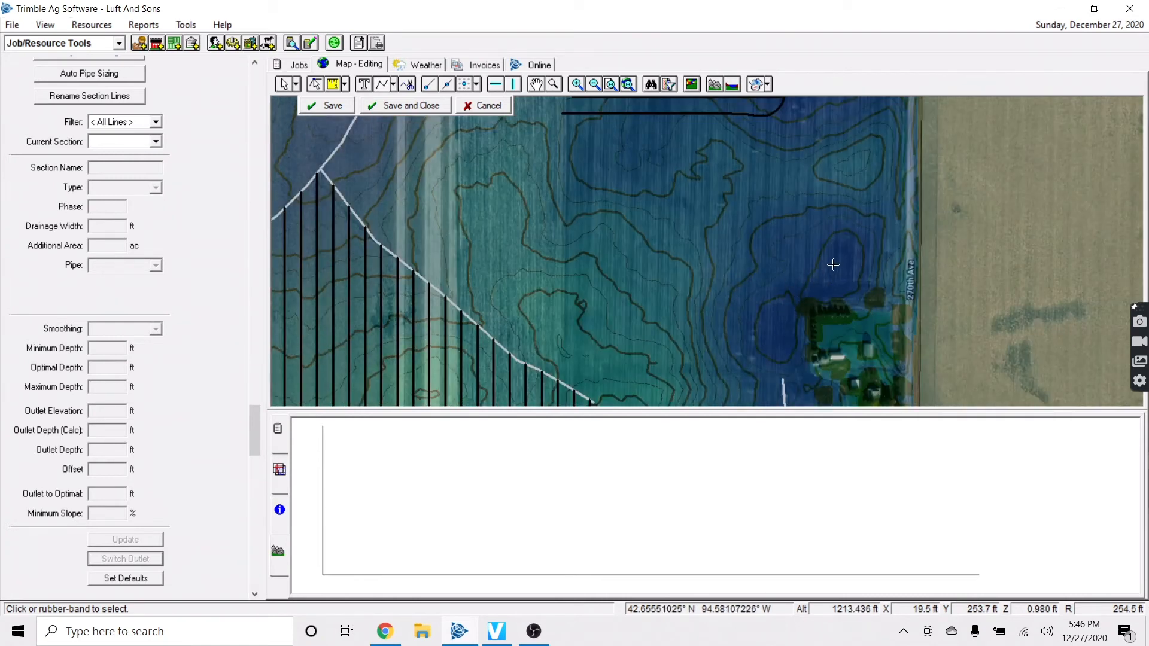
key(Up)
key(Up)
key(Down)
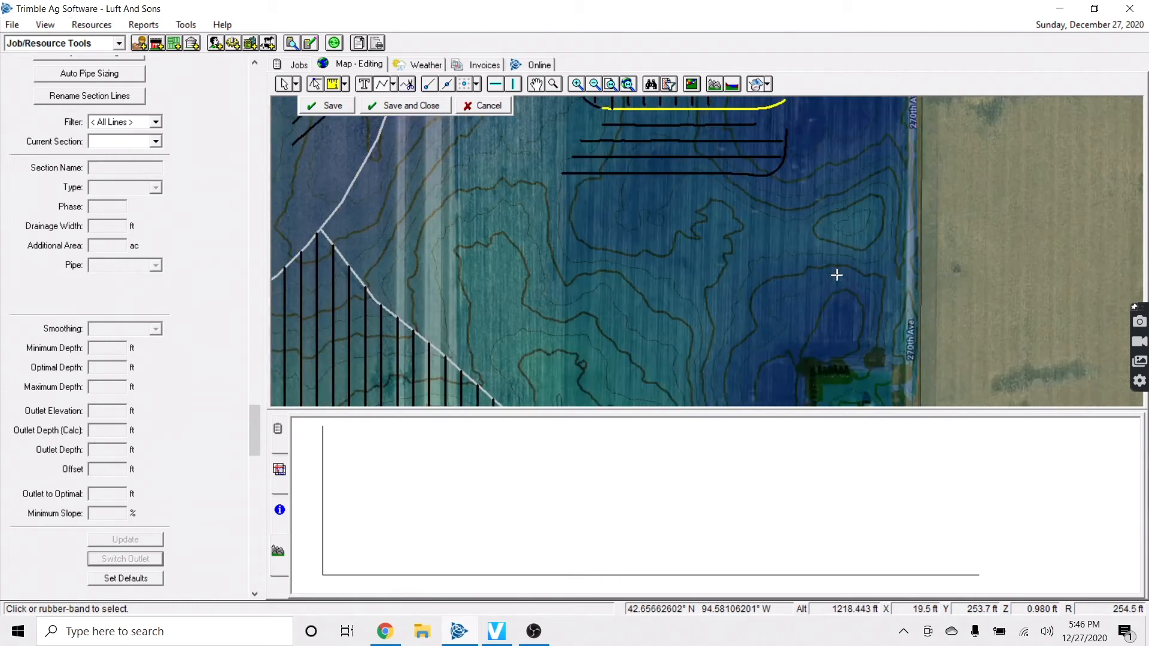
key(Down)
key(Down)
Add and drag bend points on main L131 so it wraps around the farmstead's northwest corner
click(315, 83)
click(785, 334)
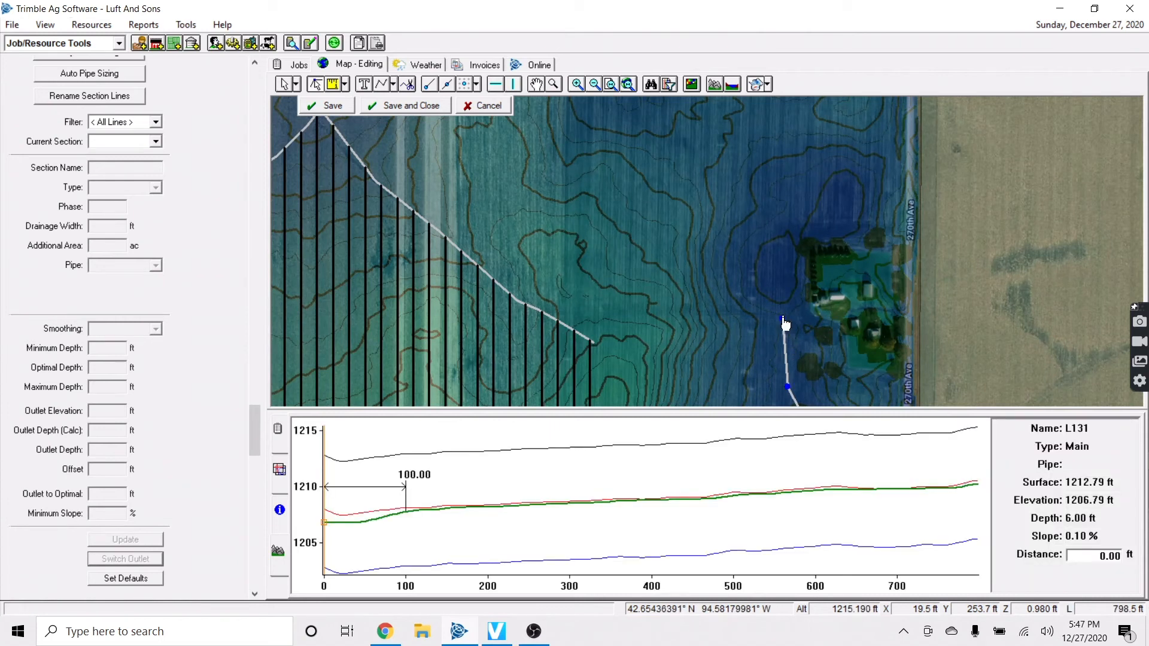
click(784, 335)
drag(781, 319, 885, 219)
click(848, 265)
drag(850, 267, 800, 231)
click(797, 270)
drag(796, 273, 788, 257)
click(829, 223)
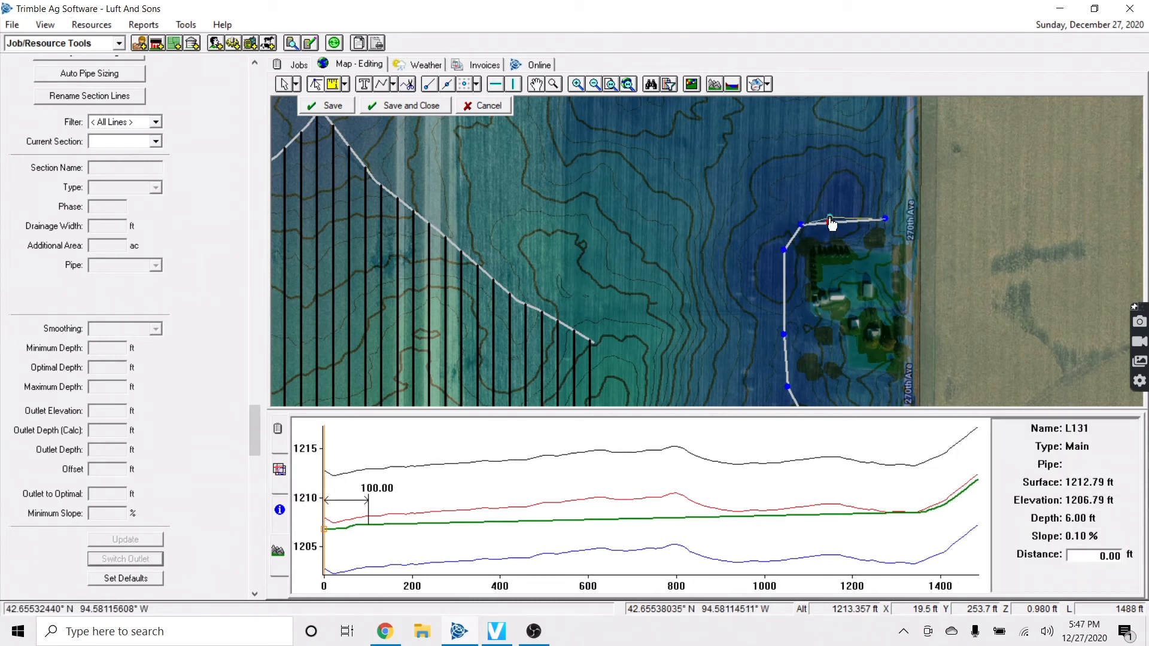
click(801, 225)
drag(804, 235, 793, 238)
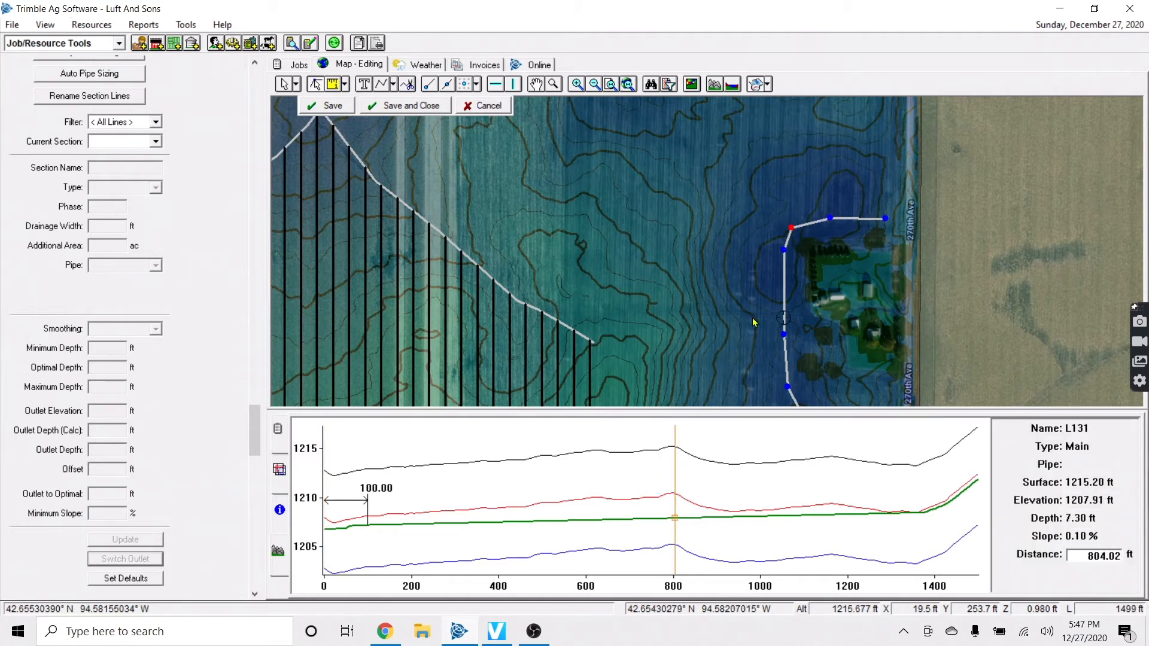
Pan between the northern laterals and the reshaped L131, then choose a pipe type
key(Up)
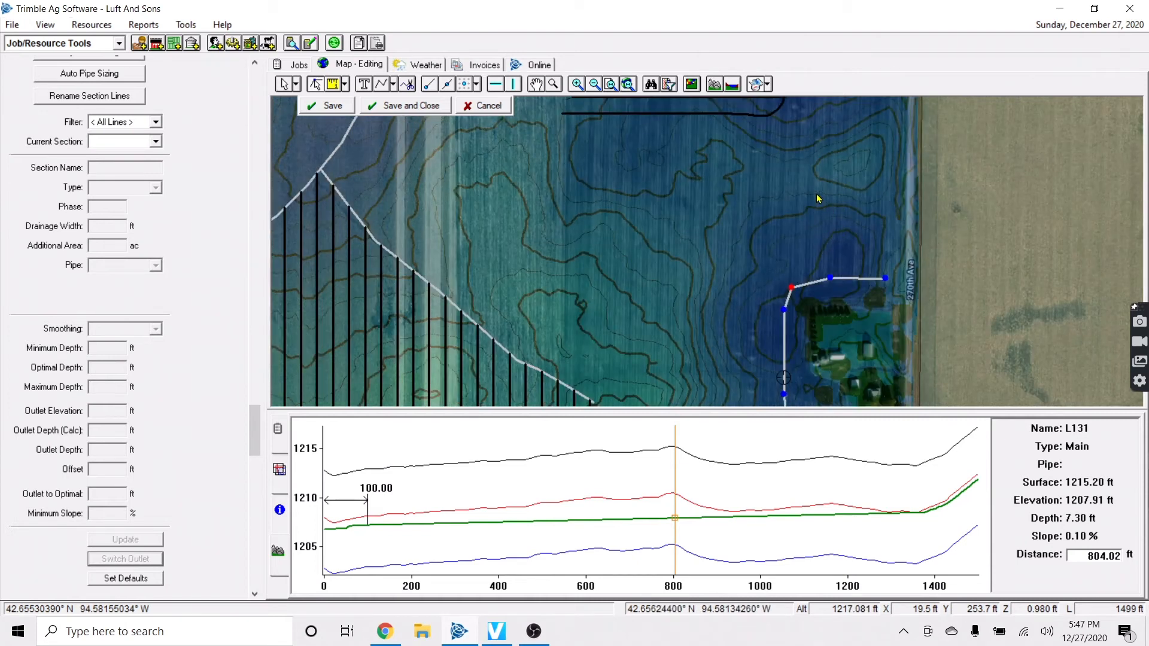
key(Up)
key(Up)
key(Up)
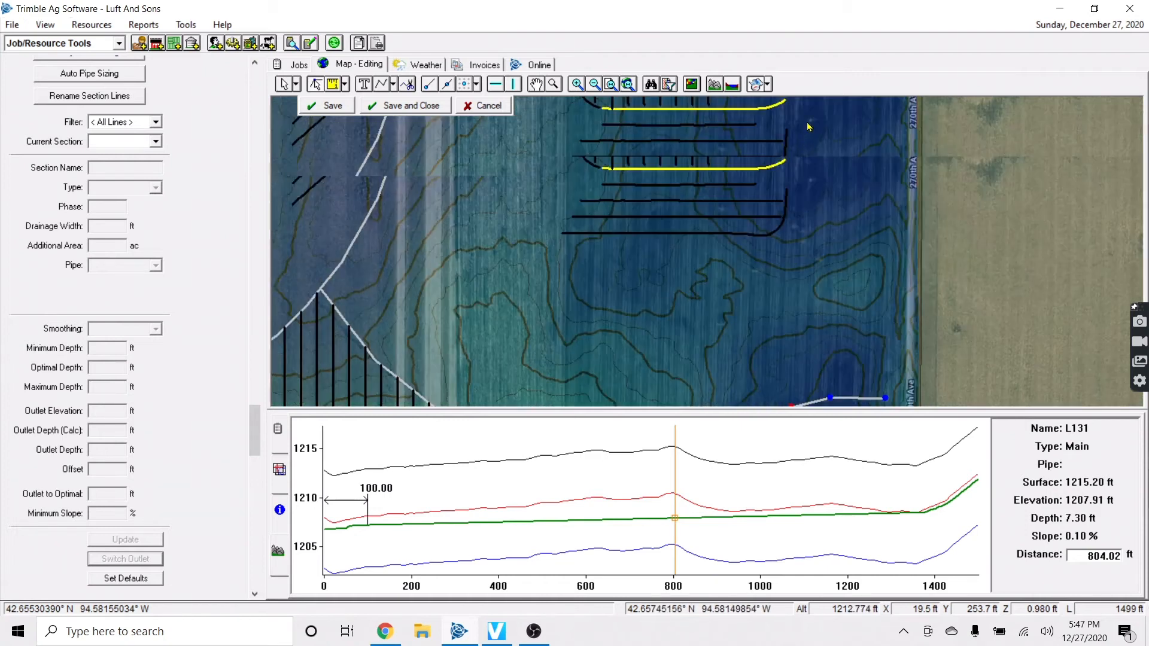
key(Down)
key(Down)
key(Down)
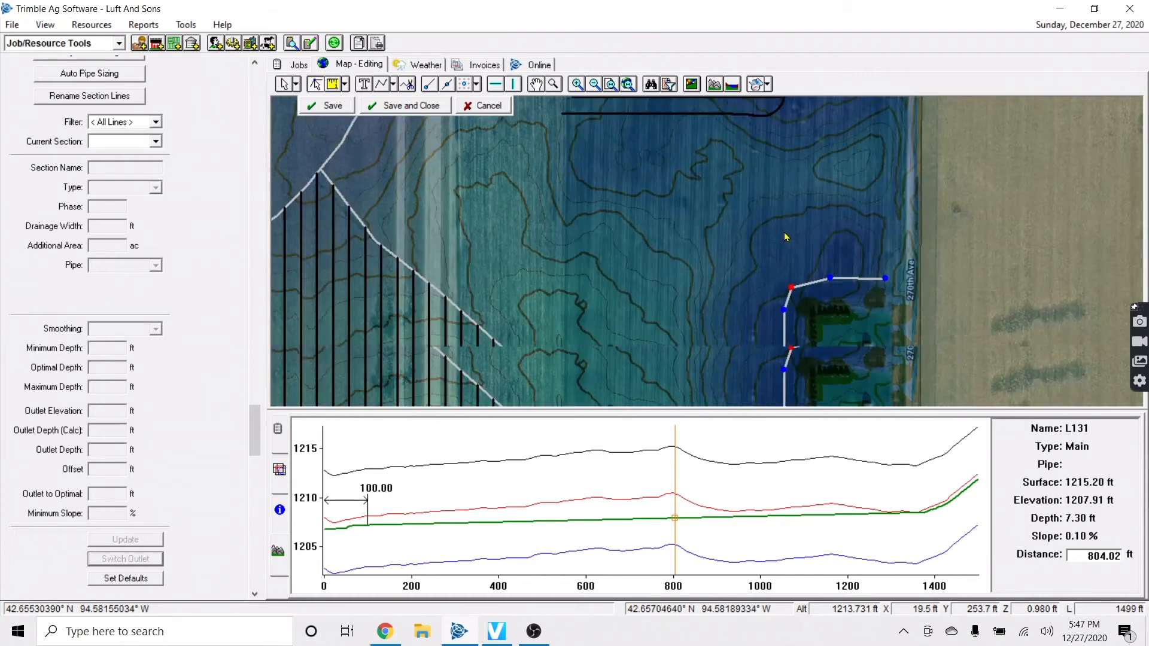
key(Down)
key(Down)
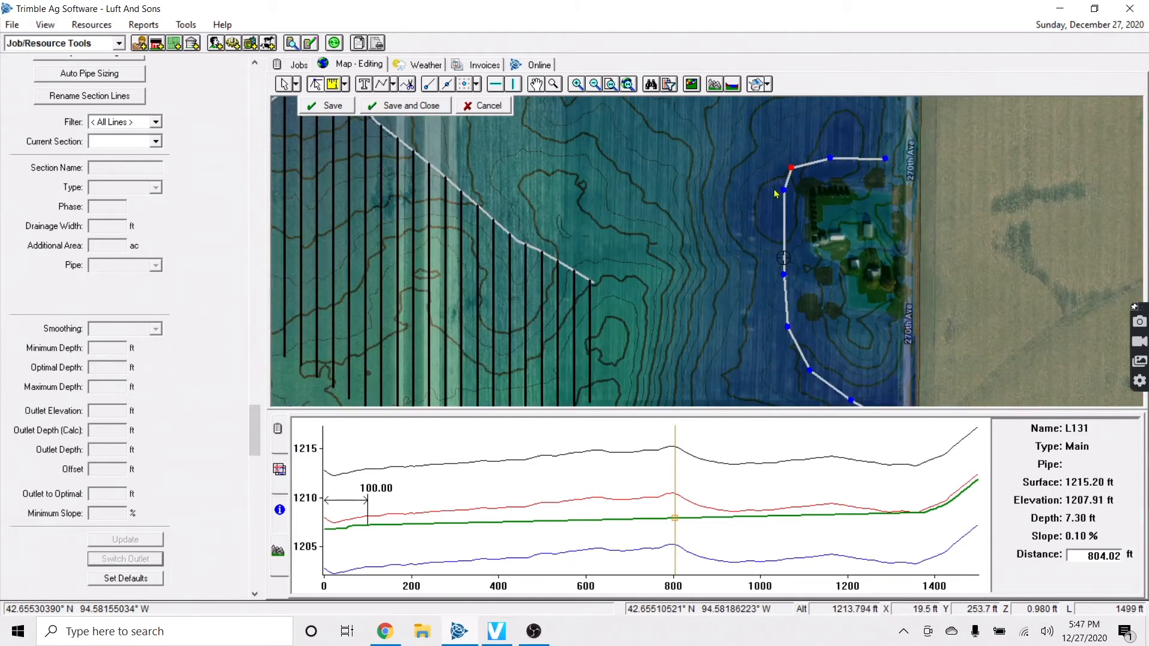
key(Up)
key(Up)
key(Up)
key(Up)
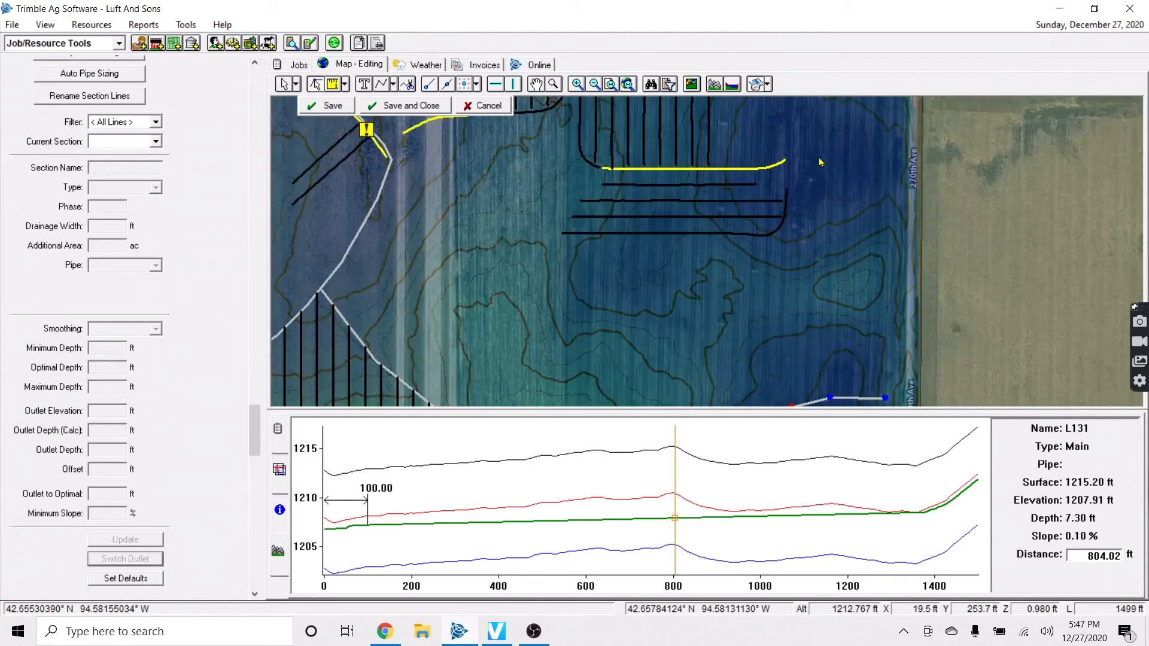
key(Down)
key(Down)
key(Down)
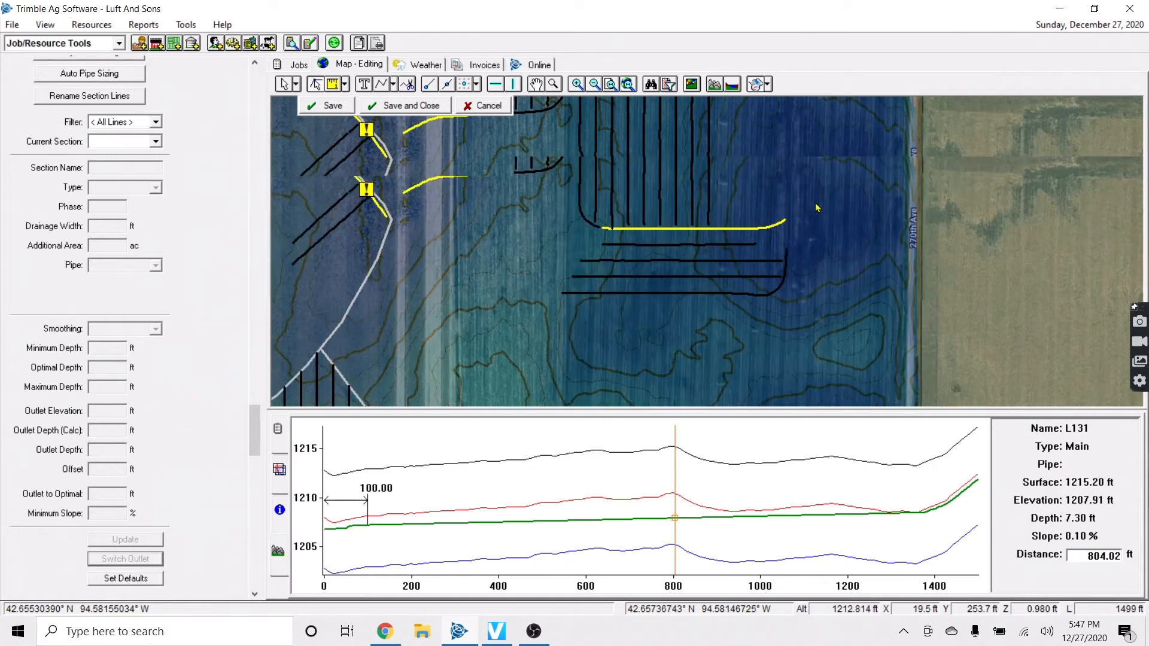
click(393, 86)
click(400, 135)
key(Down)
key(Down)
key(Down)
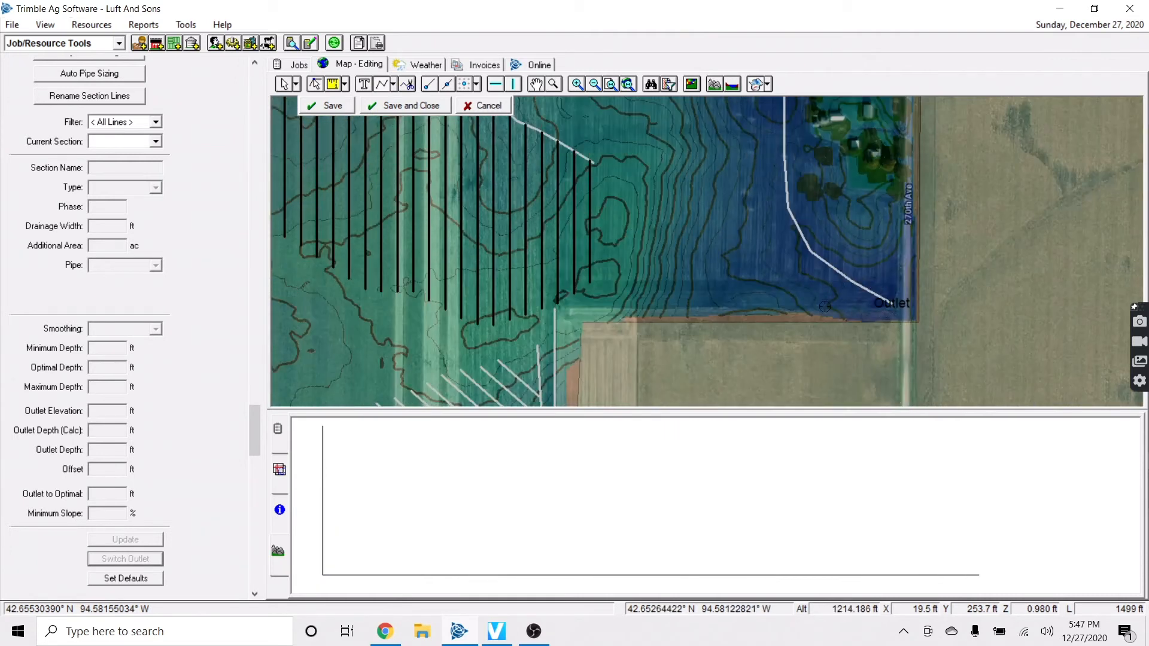
Raise the Background Imagery layer's transparency setting so only plain aerial imagery shows
click(281, 471)
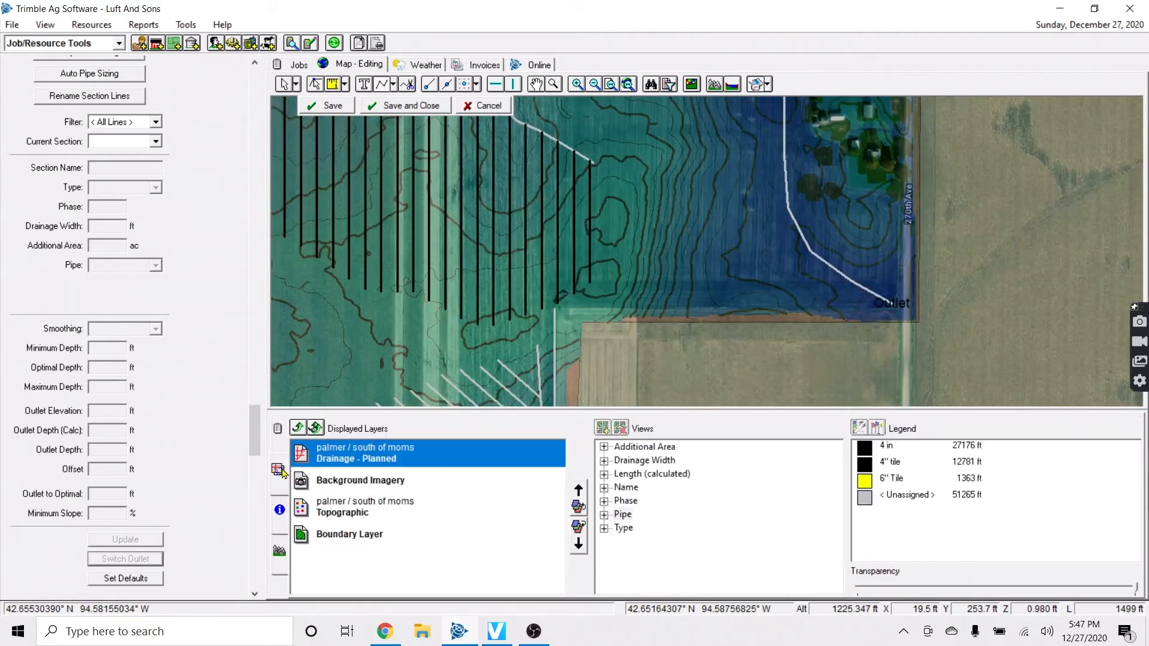
click(353, 492)
click(1128, 592)
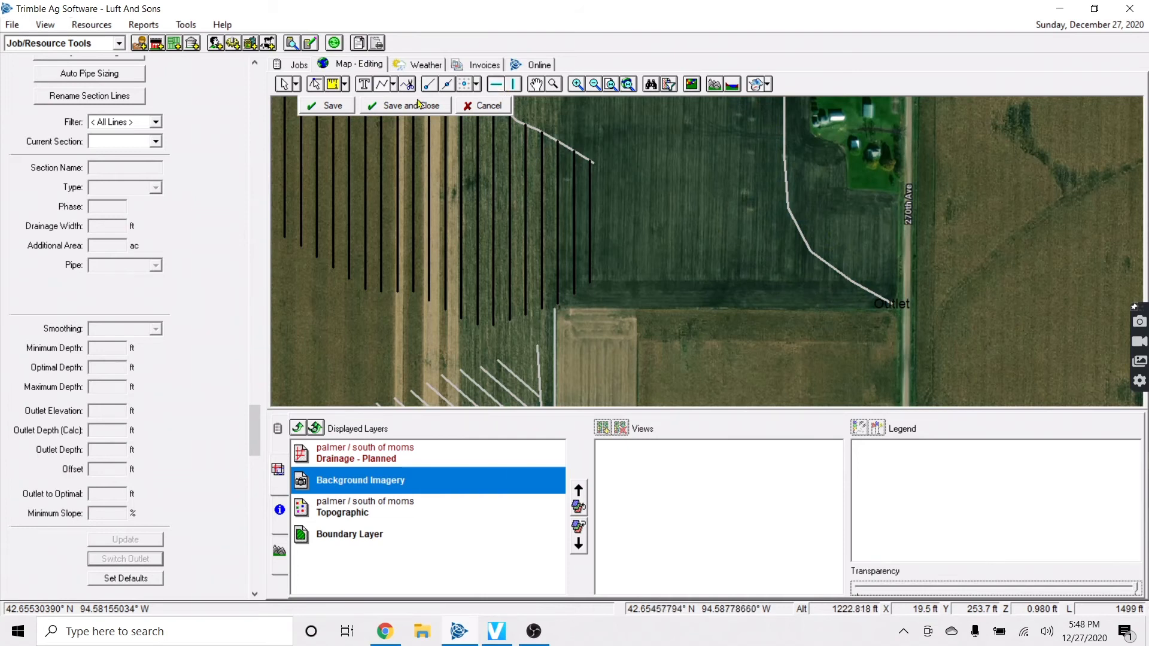
Draw a new main pipe eastward from the field's south corner along the south edge
click(393, 85)
click(407, 100)
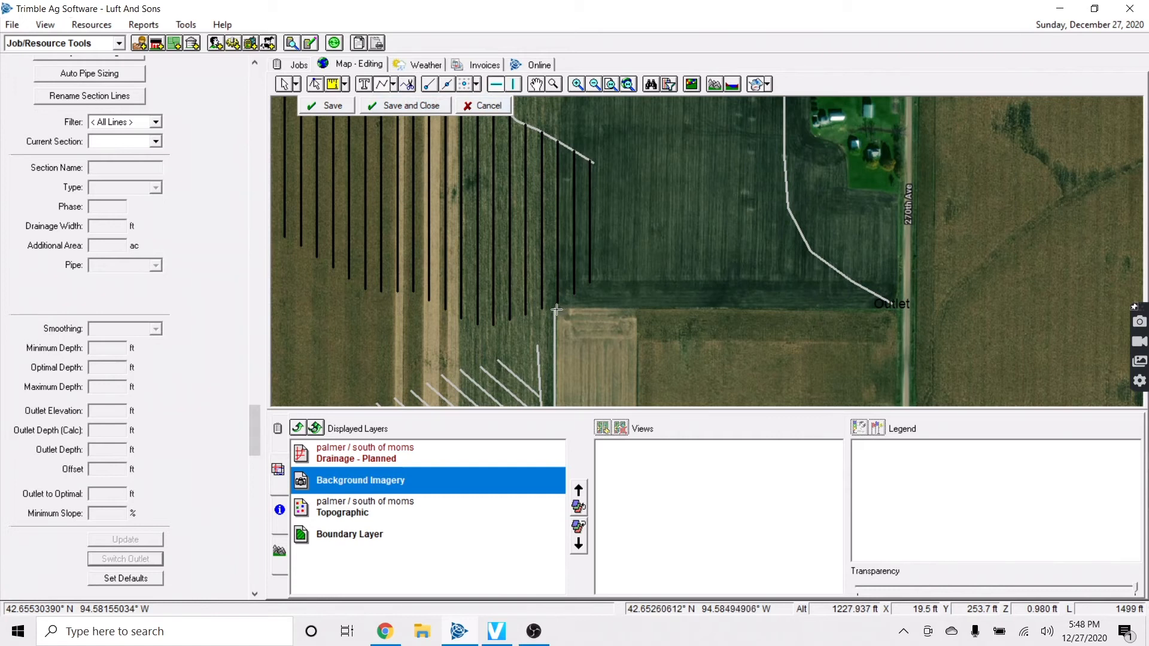
click(555, 308)
right_click(997, 342)
click(1037, 347)
Save the design and create a 40 ft offset copy of the south-edge main
click(308, 105)
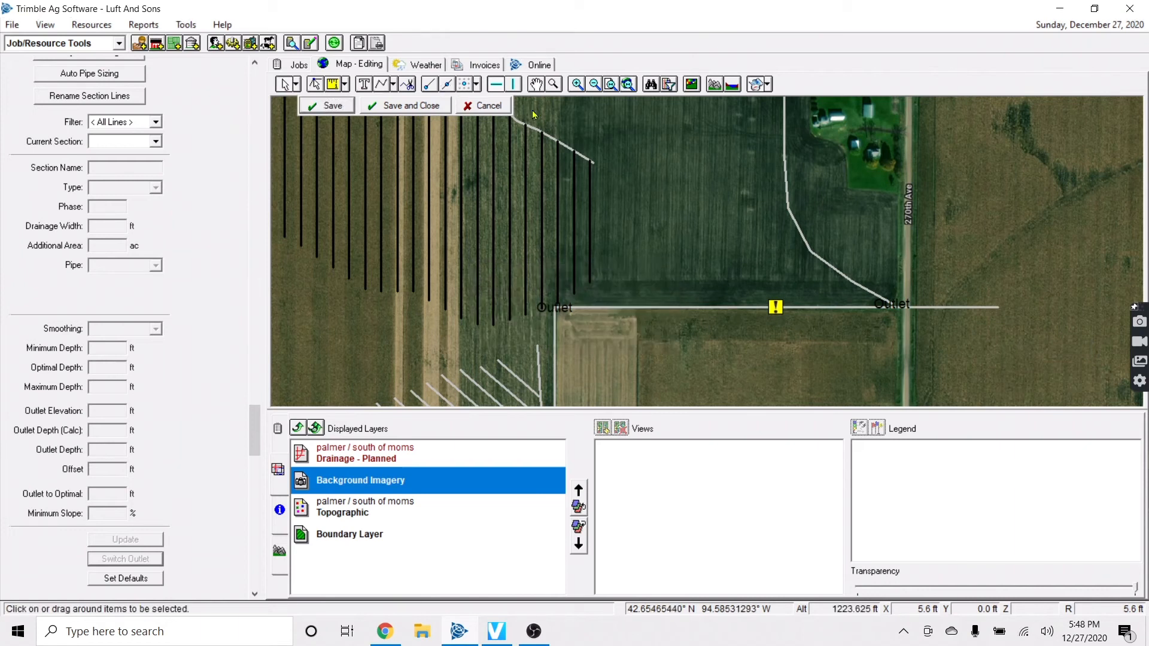
click(730, 308)
right_click(730, 309)
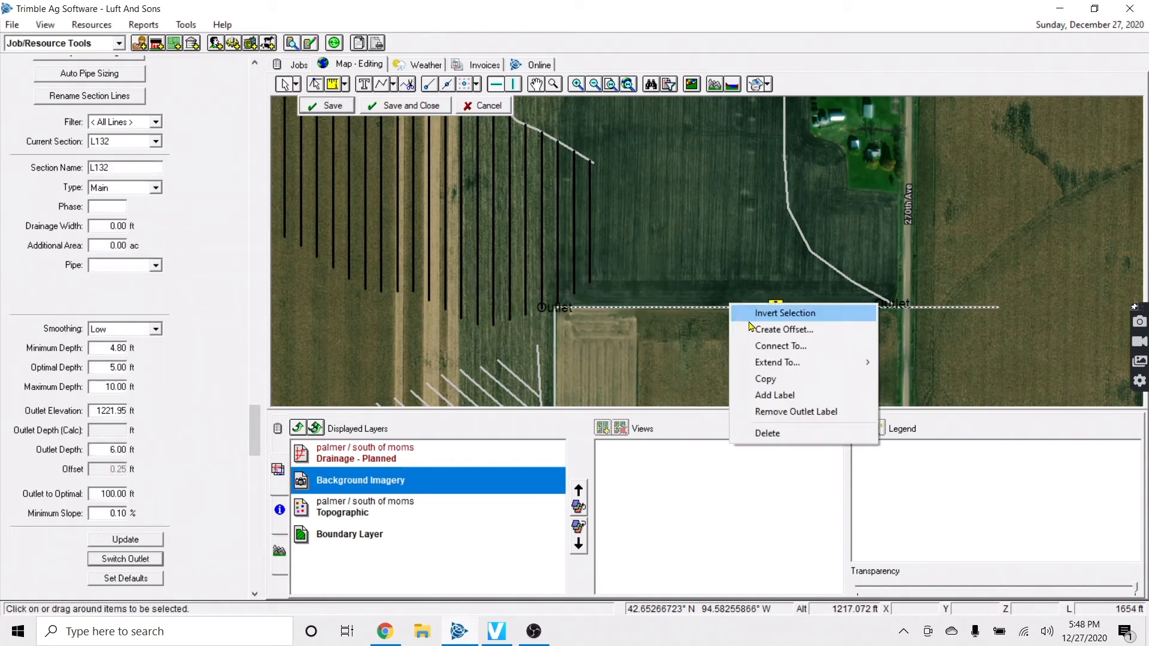
click(755, 326)
text(40)
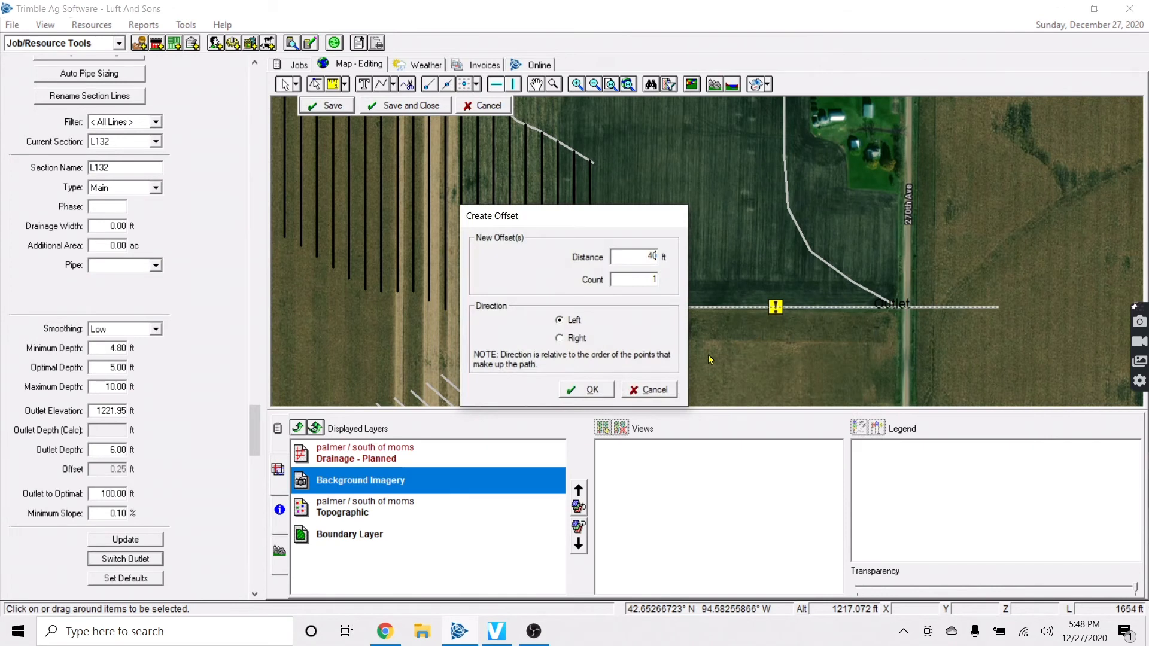
click(592, 389)
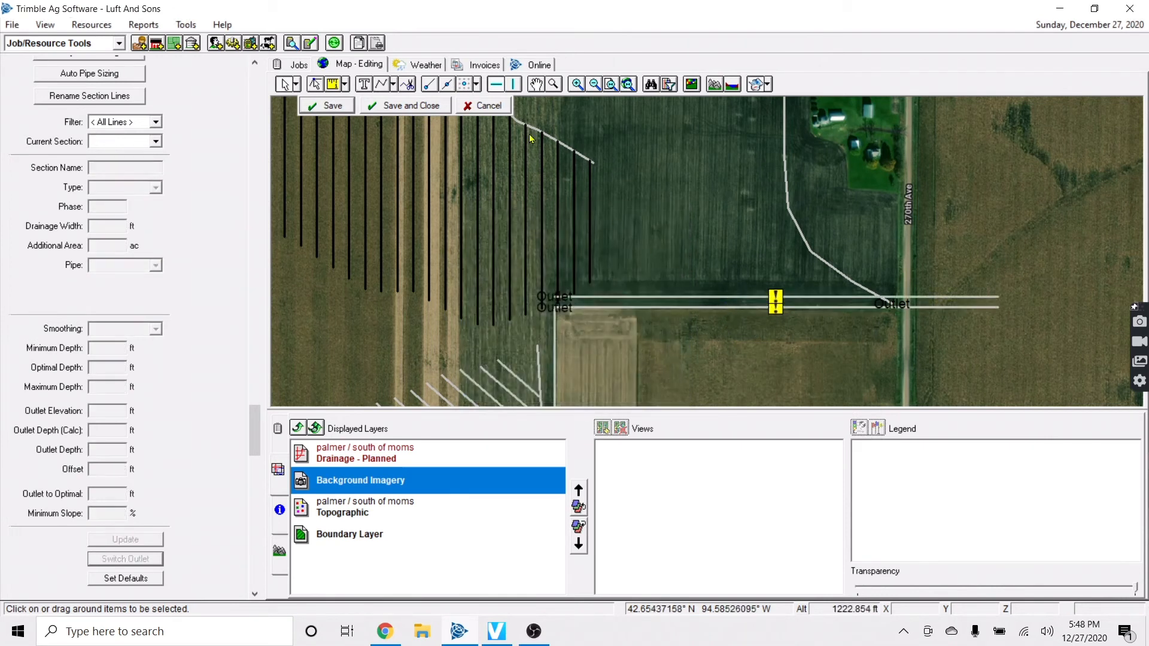
Finish a new lateral line with the Lateral Pipe Tool and save the design
click(394, 88)
click(413, 140)
scroll(886, 311, up, 5)
scroll(766, 158, down, 2)
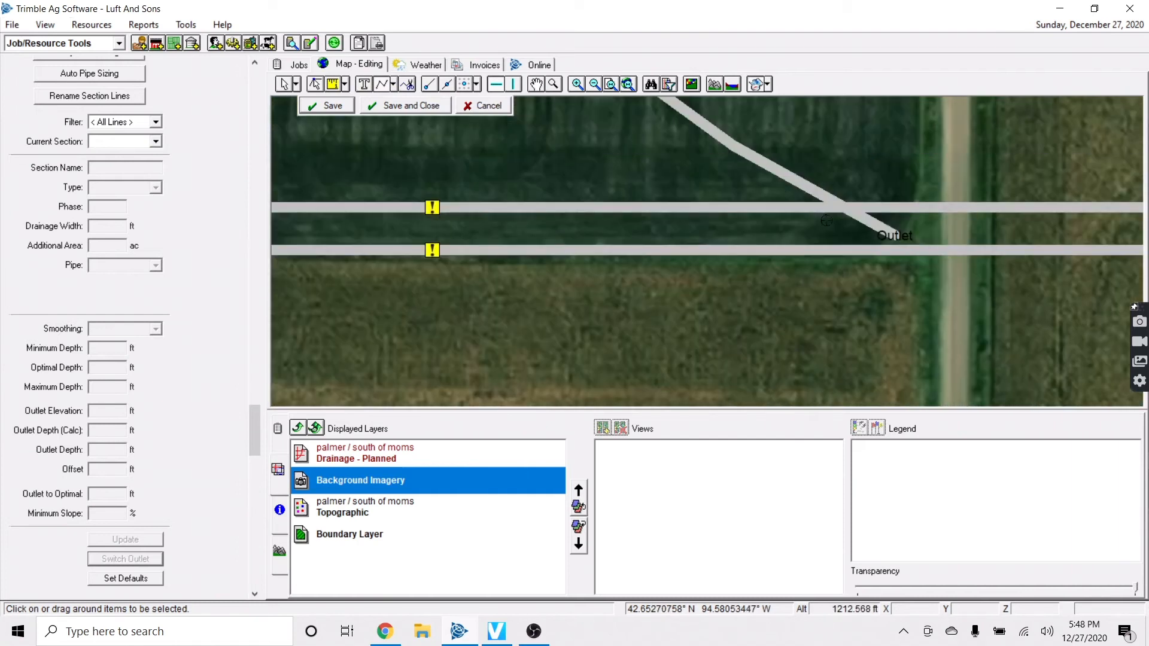
scroll(567, 208, down, 1)
key(Left)
key(Left)
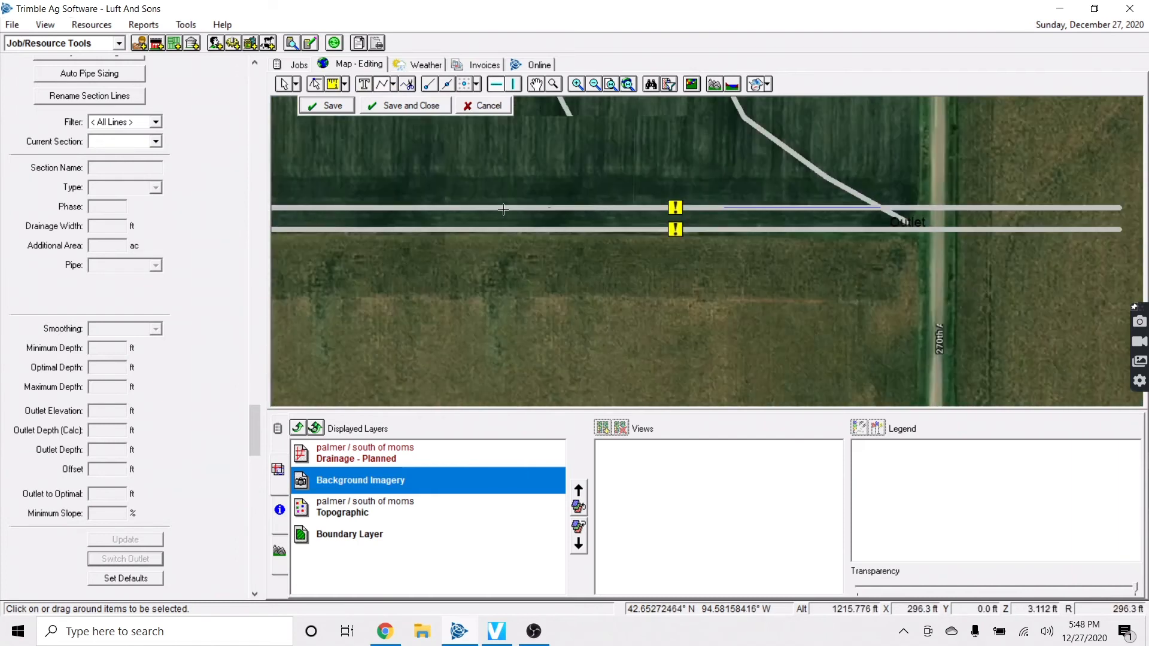
key(Up)
right_click(484, 273)
click(521, 282)
click(311, 100)
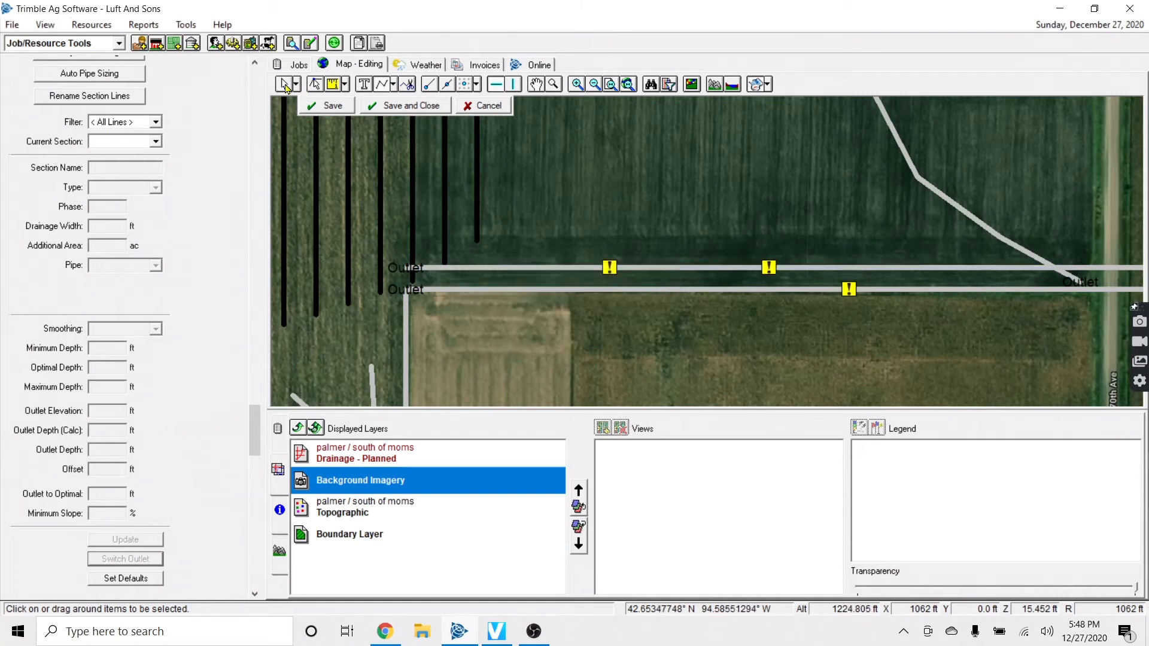
Delete offset main L133, fade the aerial imagery to show contours, and restore the profile chart
click(493, 269)
key(Delete)
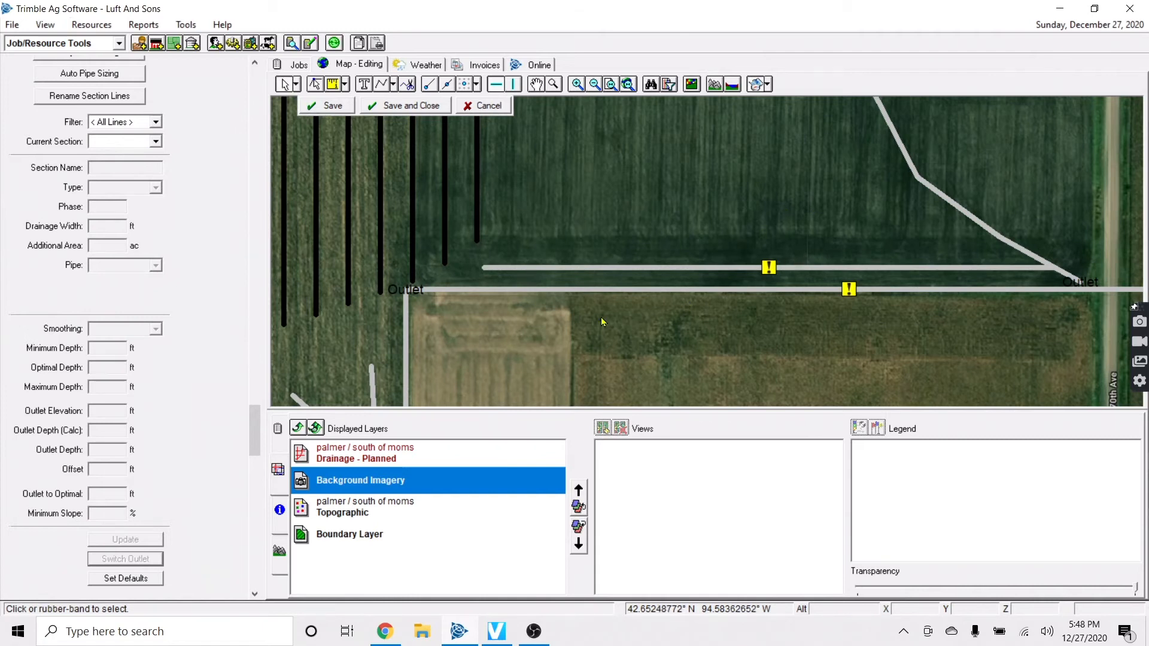
click(633, 268)
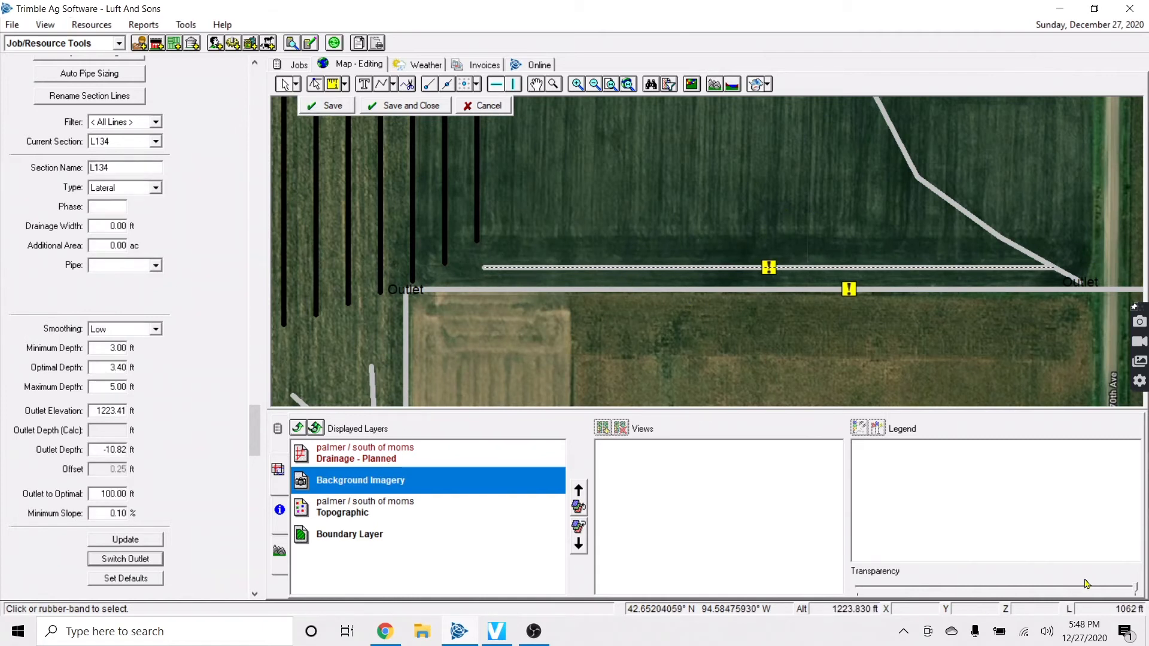
drag(1107, 588, 1060, 591)
click(456, 456)
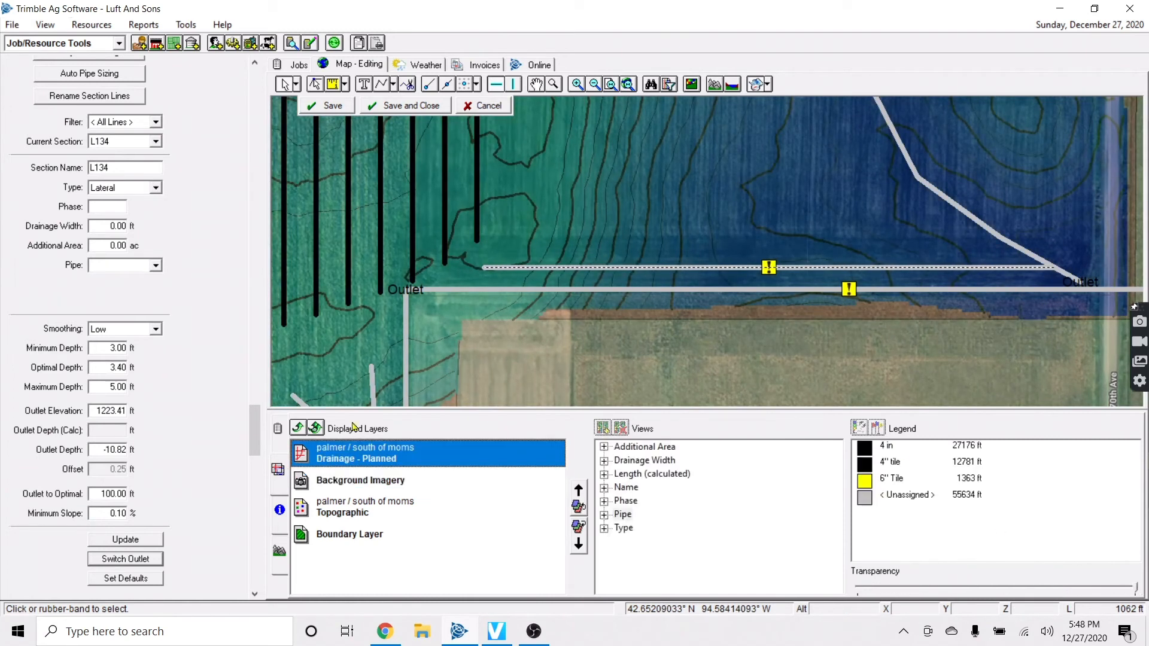
click(277, 546)
click(809, 232)
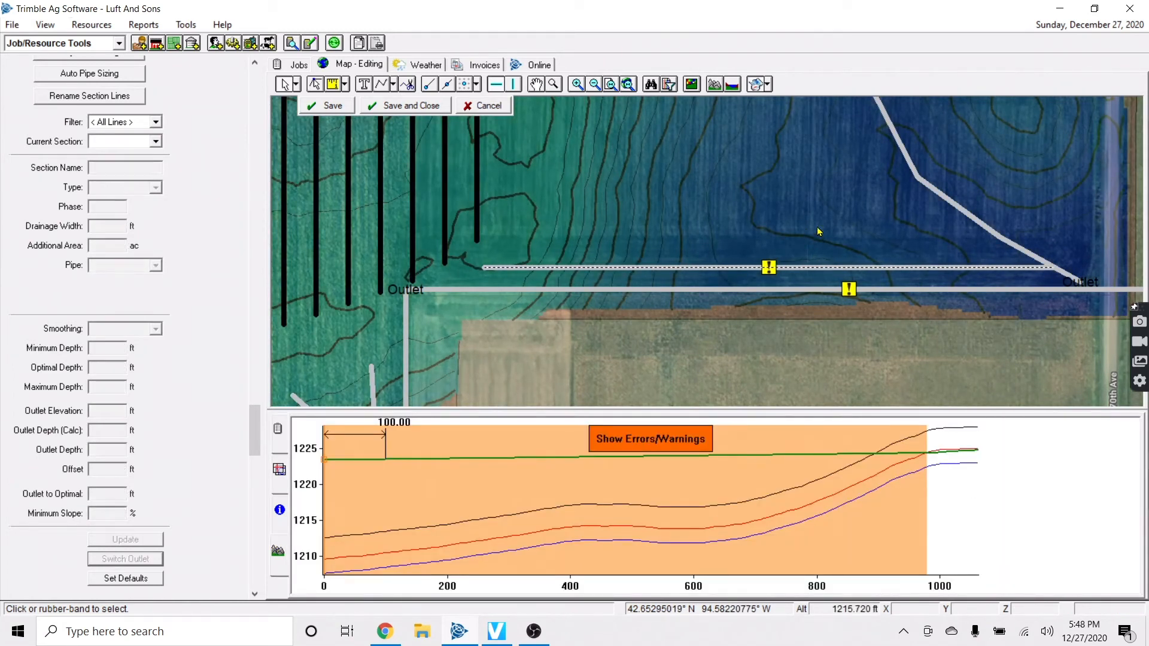
Connect lateral L134 to the south-edge main
click(720, 328)
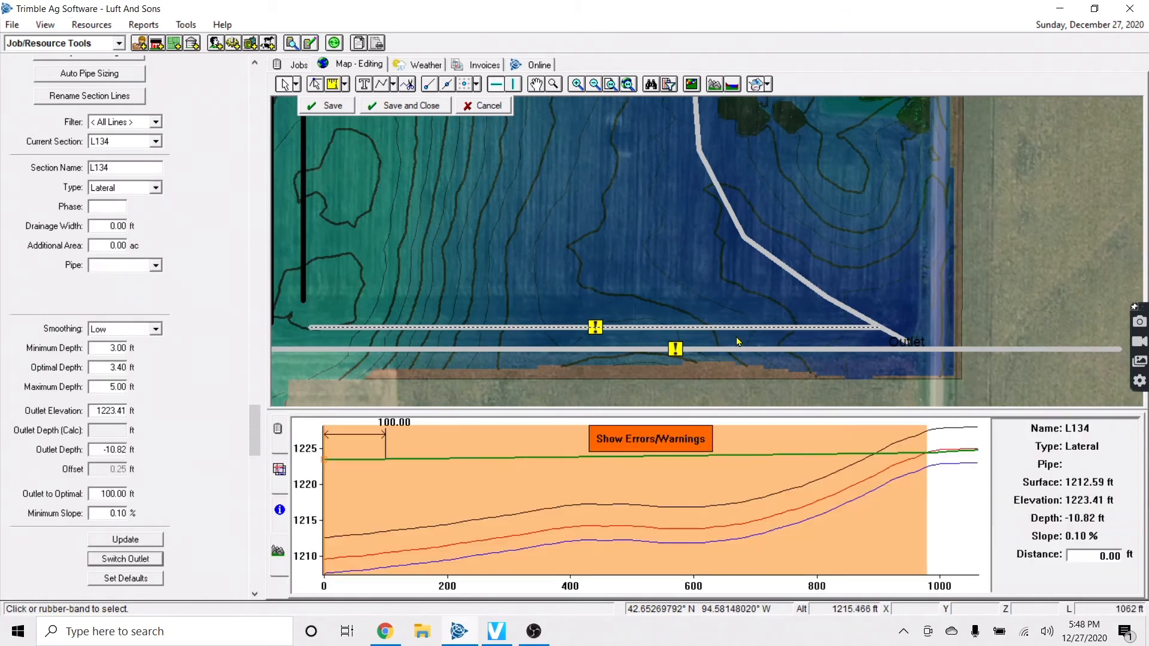
right_click(757, 340)
click(813, 379)
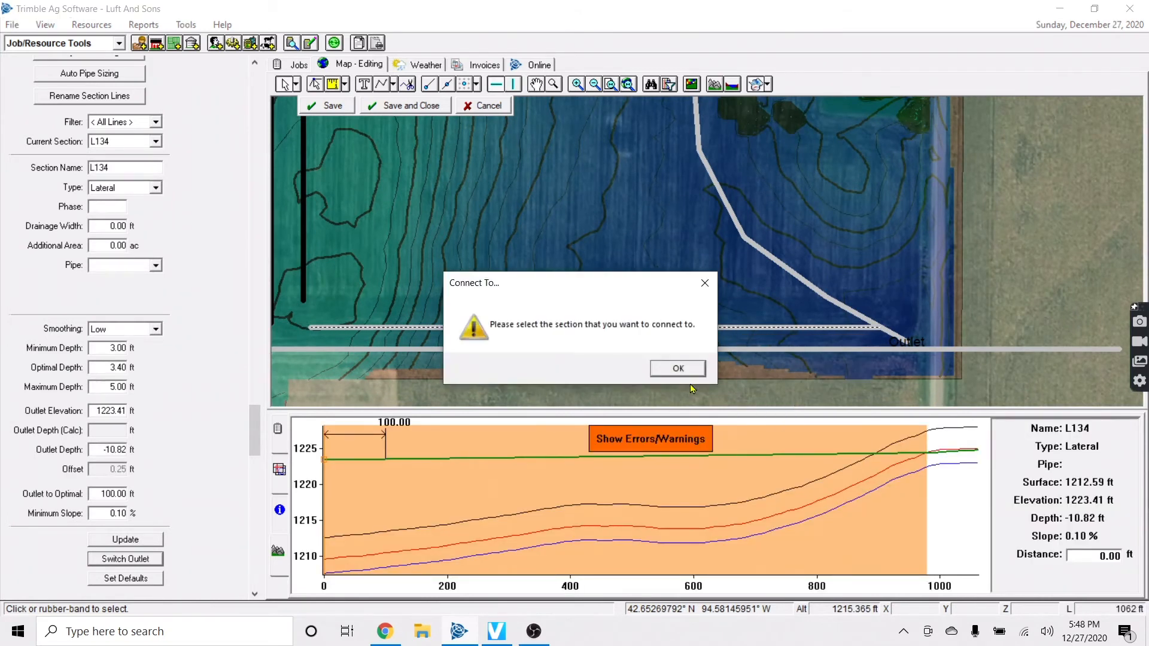
click(678, 368)
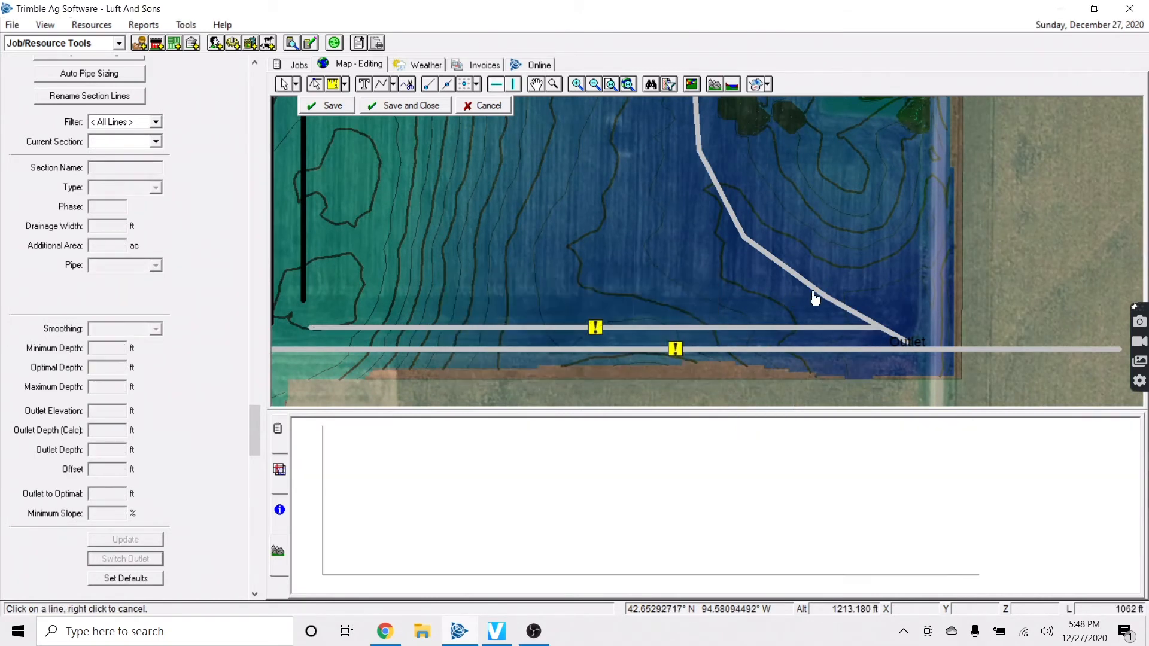
click(806, 328)
key(Escape)
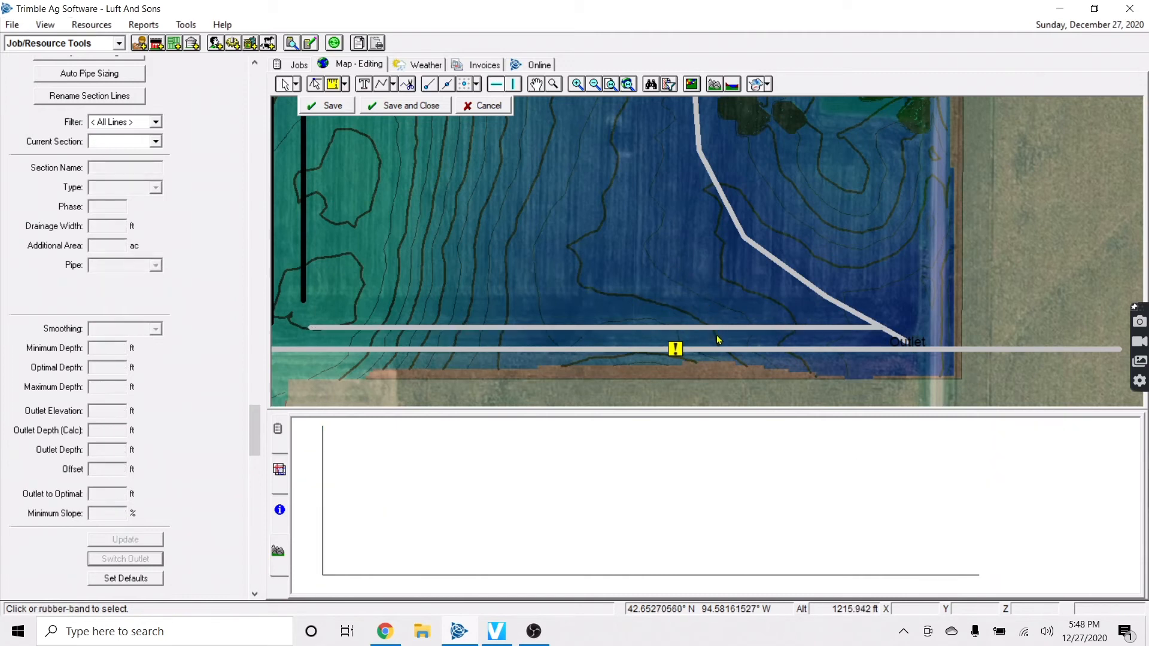
click(721, 329)
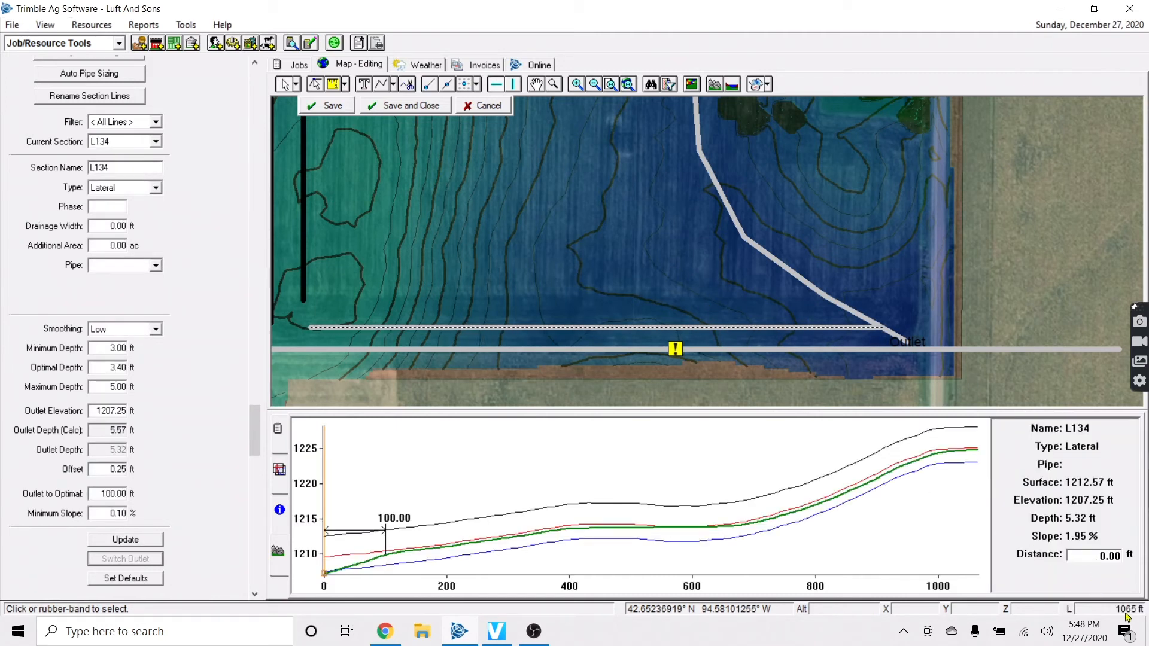
key(Left)
click(749, 315)
key(Up)
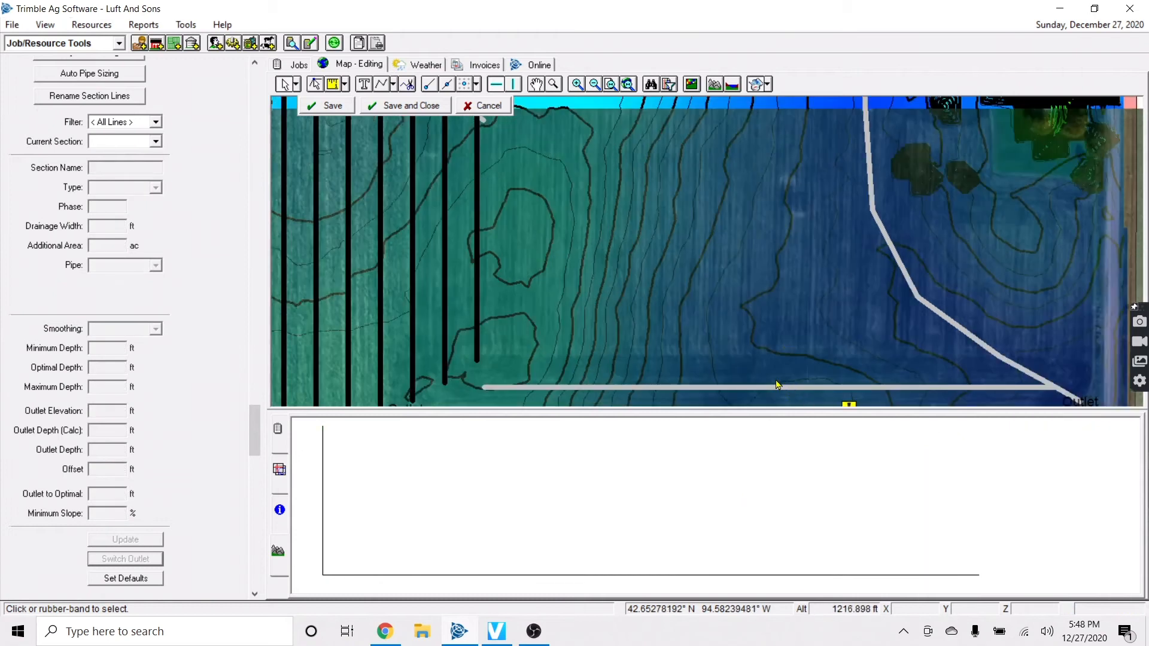
Create 15 offset copies of L134 to the right side
click(730, 388)
right_click(735, 387)
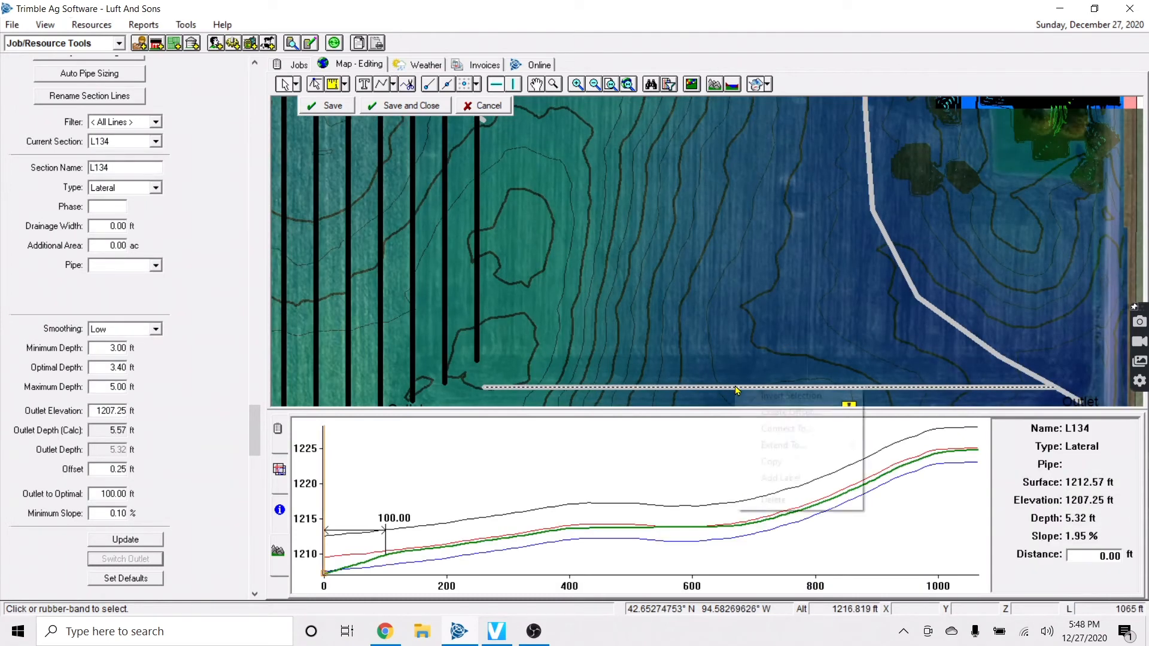
click(772, 412)
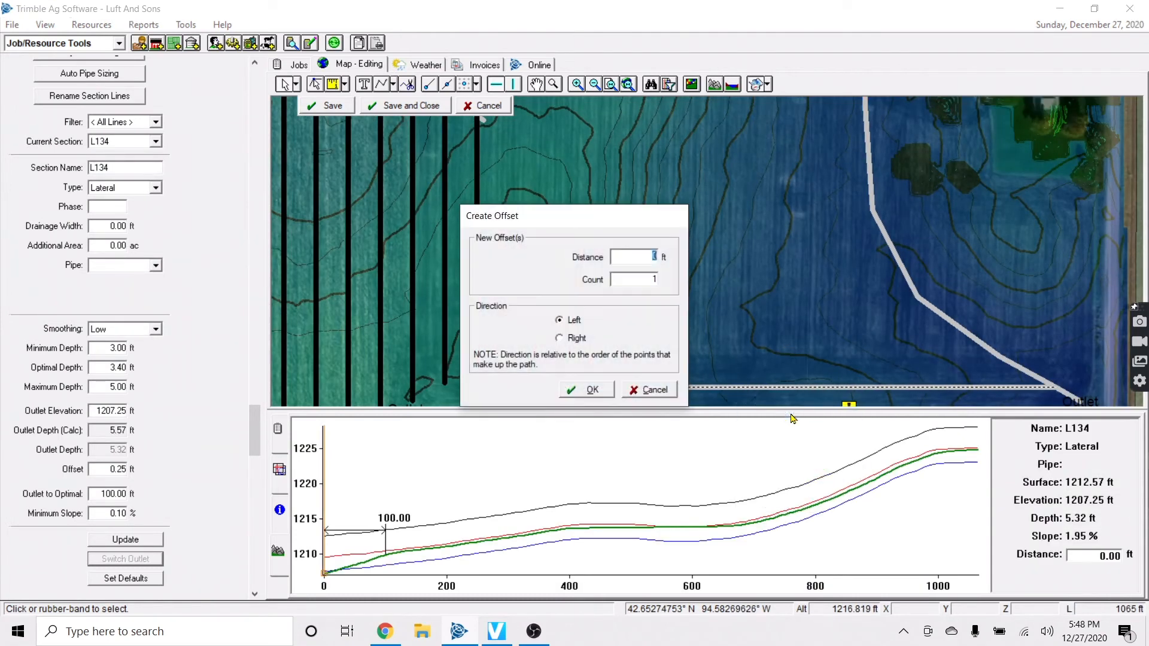
double_click(654, 279)
click(575, 339)
drag(644, 280, 685, 288)
text(15)
click(595, 392)
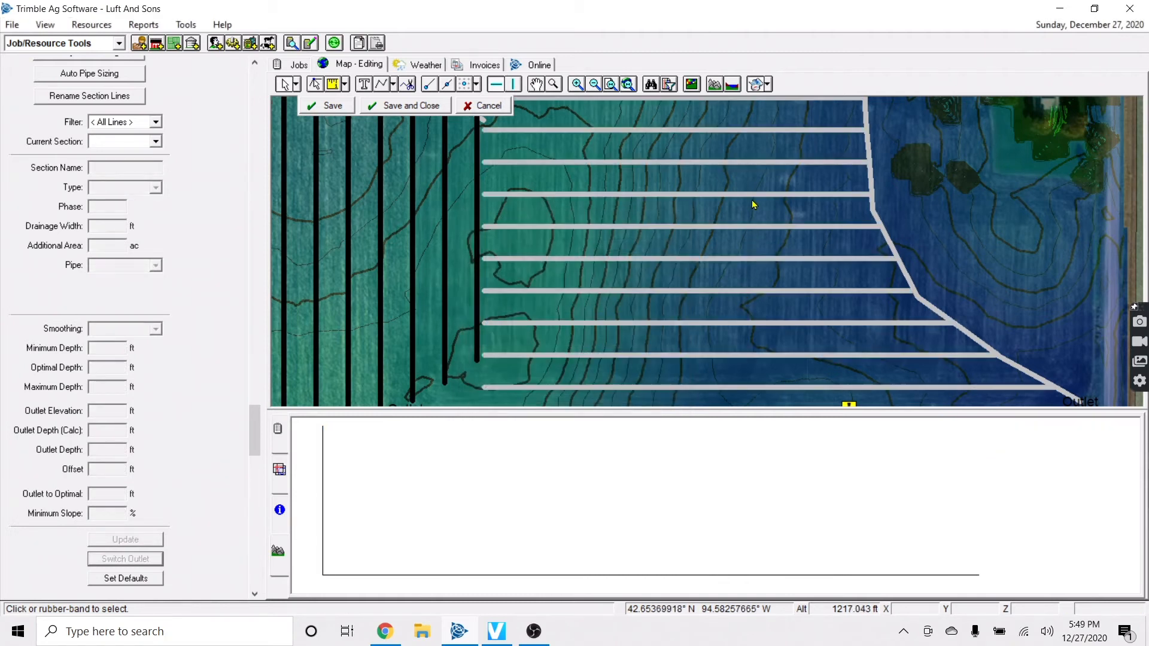
scroll(751, 208, down, 2)
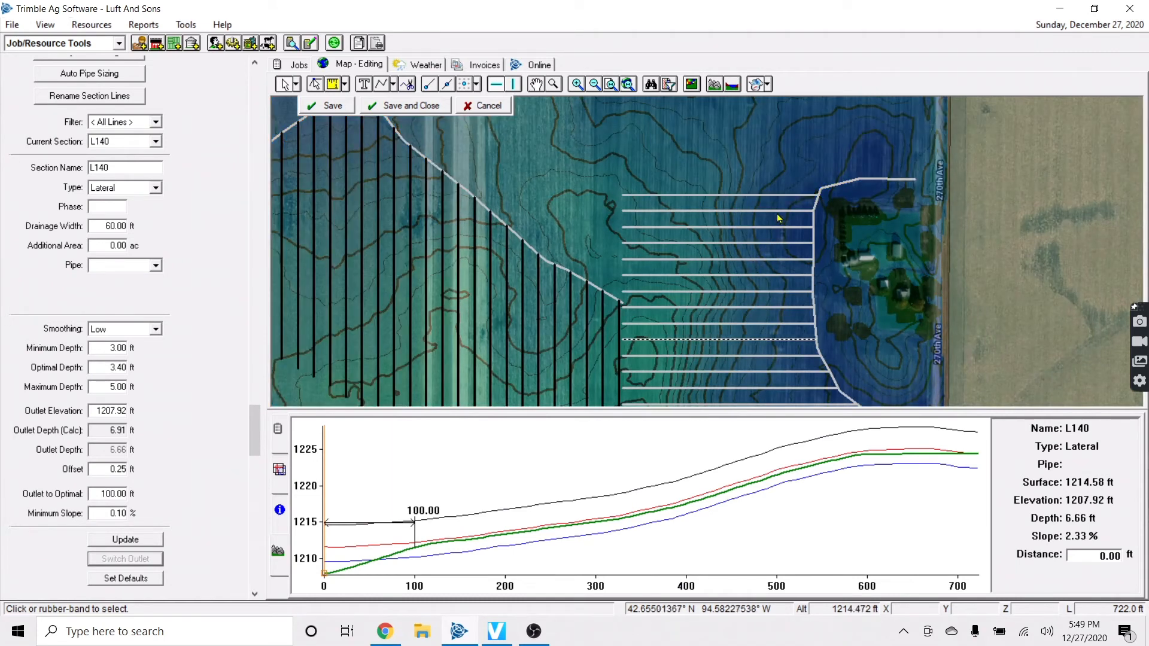
Draw a short main ending at a new outlet by the laterals' west end, then save
key(Up)
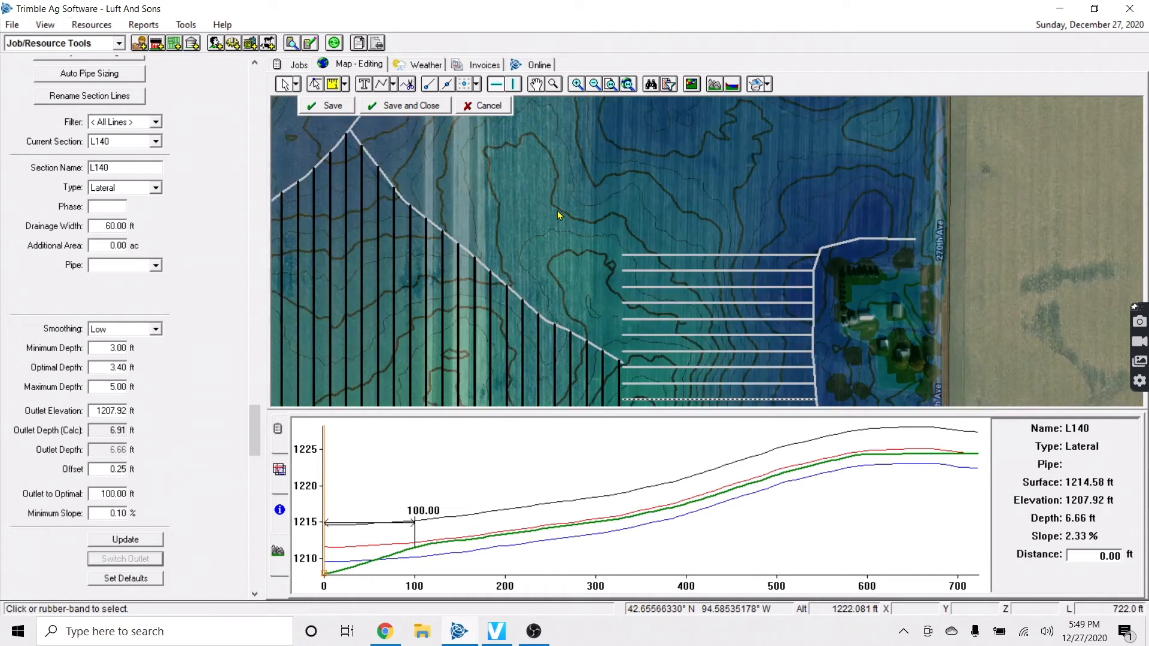
click(397, 91)
click(413, 103)
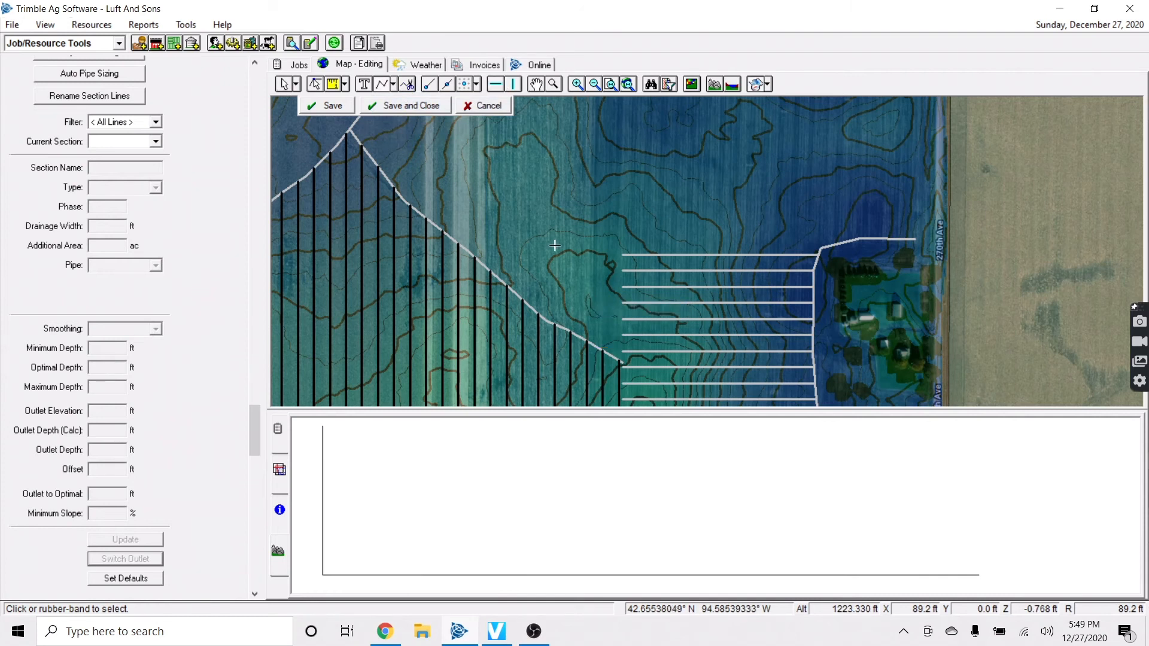
click(615, 346)
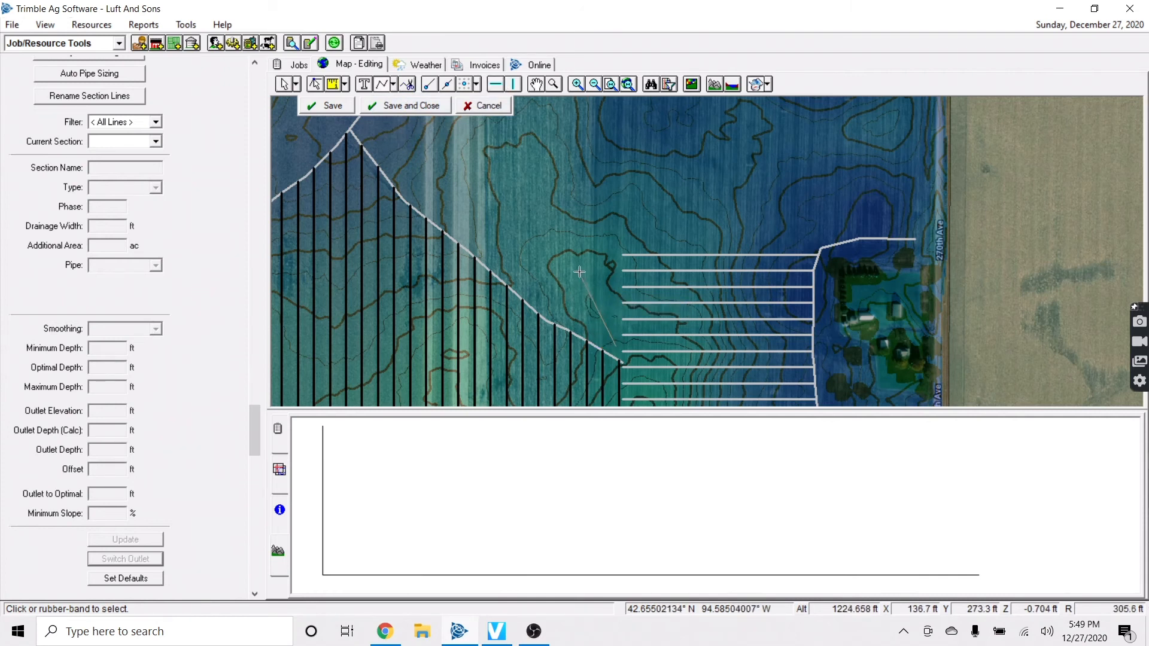
right_click(556, 221)
click(571, 228)
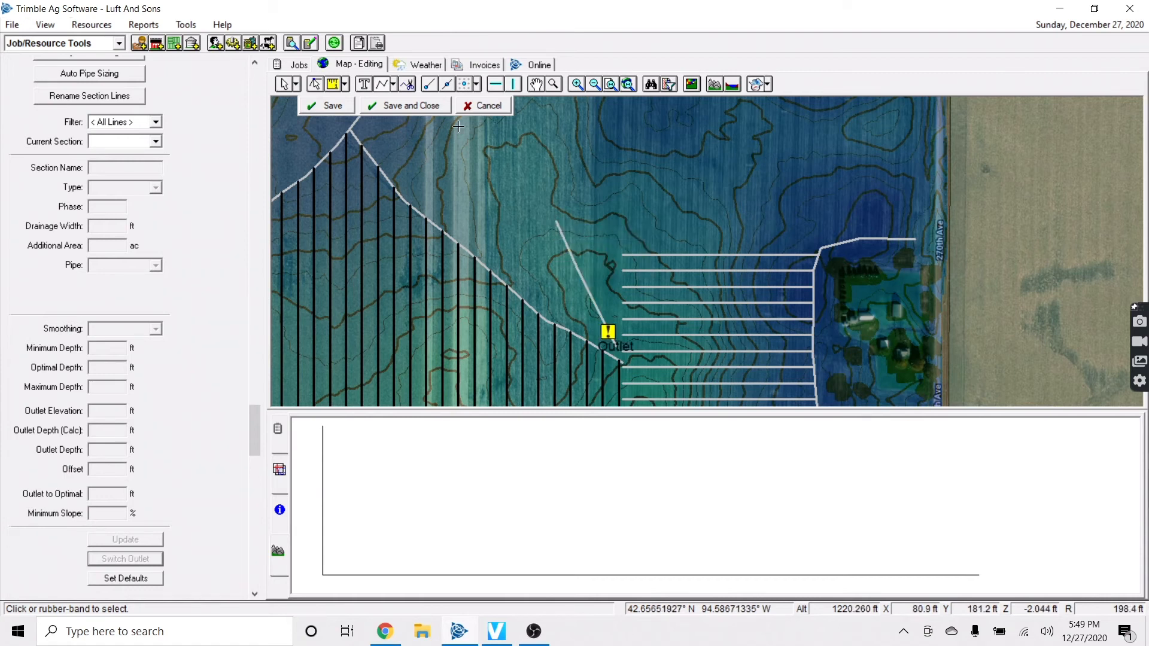
click(347, 109)
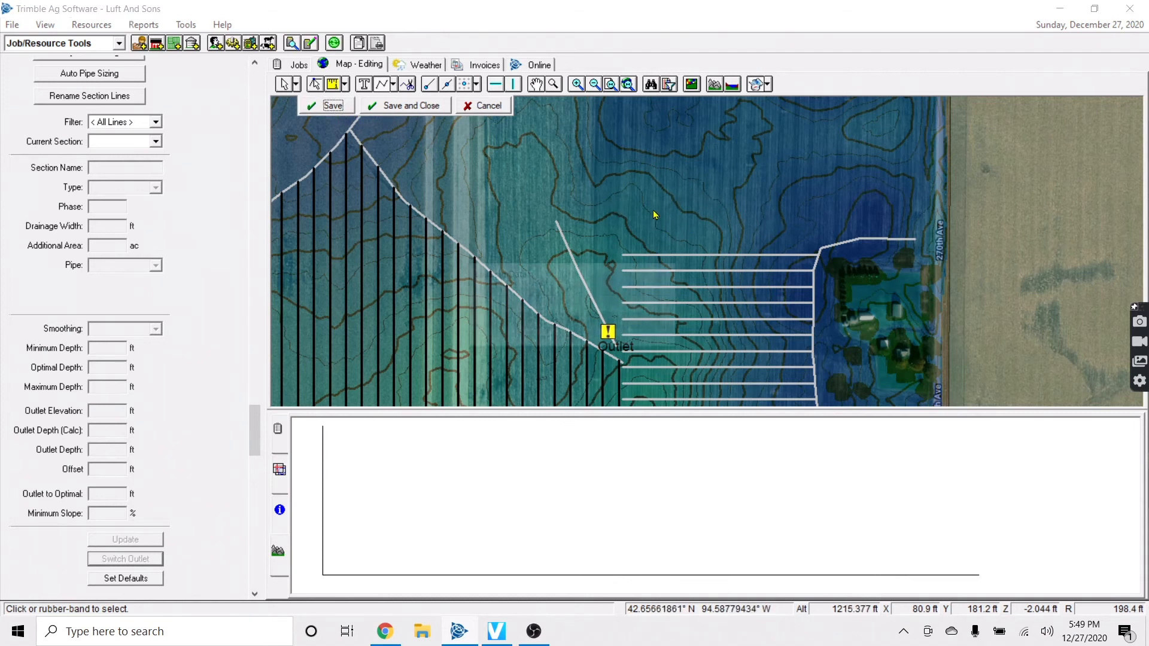
click(328, 106)
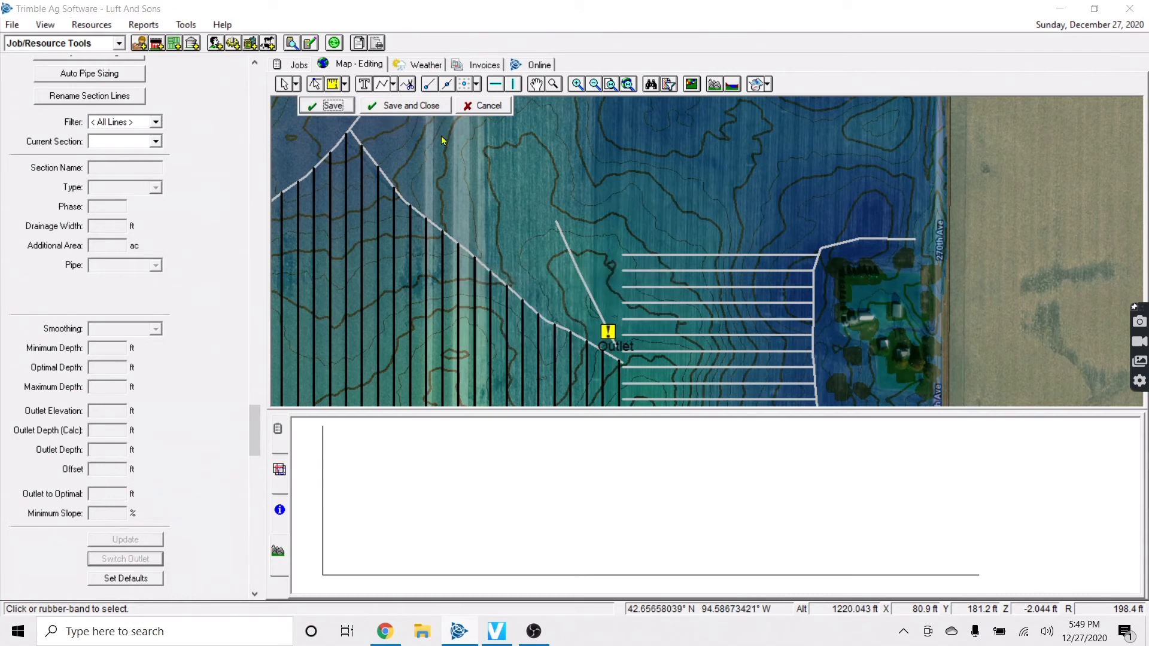
click(297, 85)
click(322, 102)
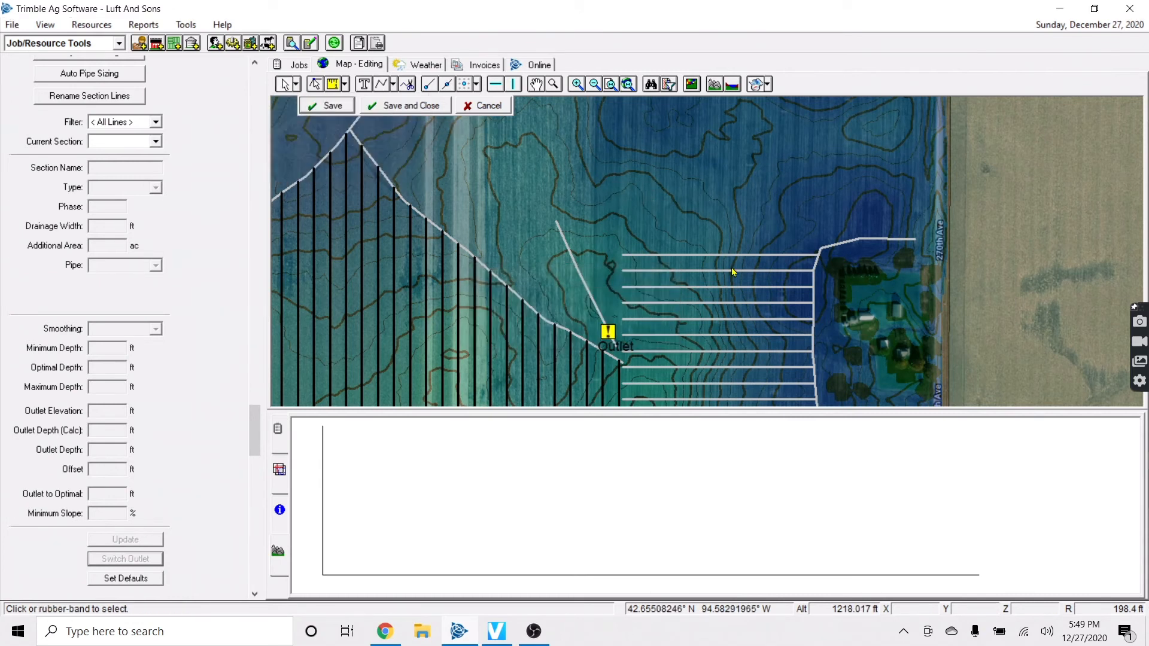
Draw a multi-vertex main from the northeast corner southwest to the laterals, finishing with an outlet
scroll(735, 268, down, 3)
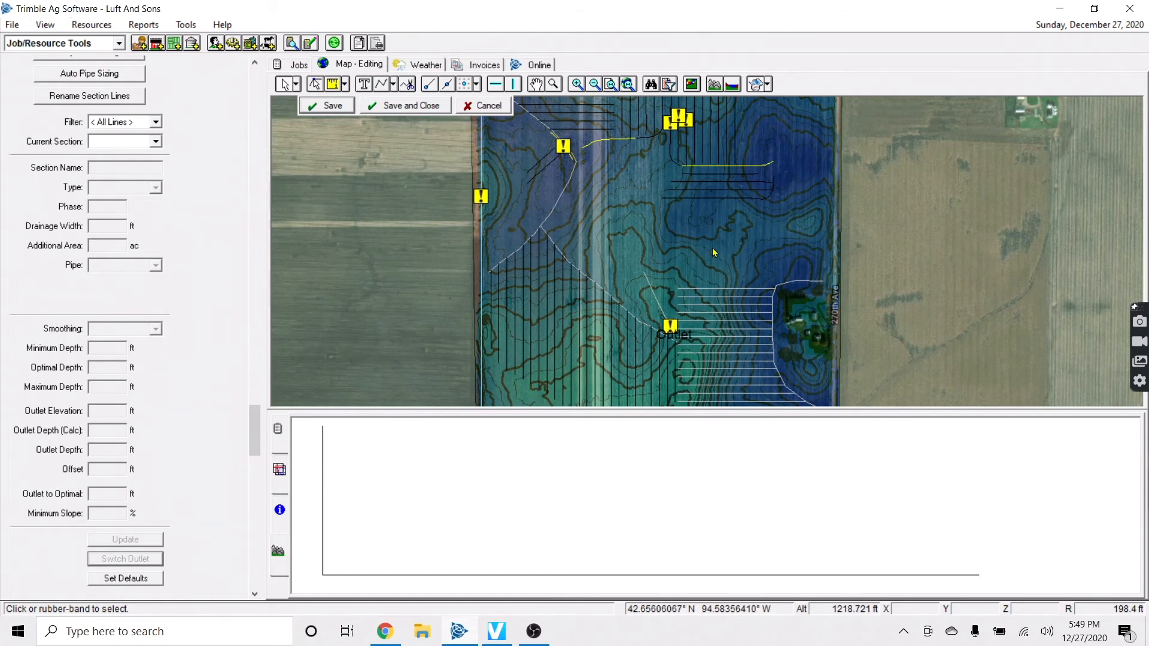
scroll(714, 256, down, 1)
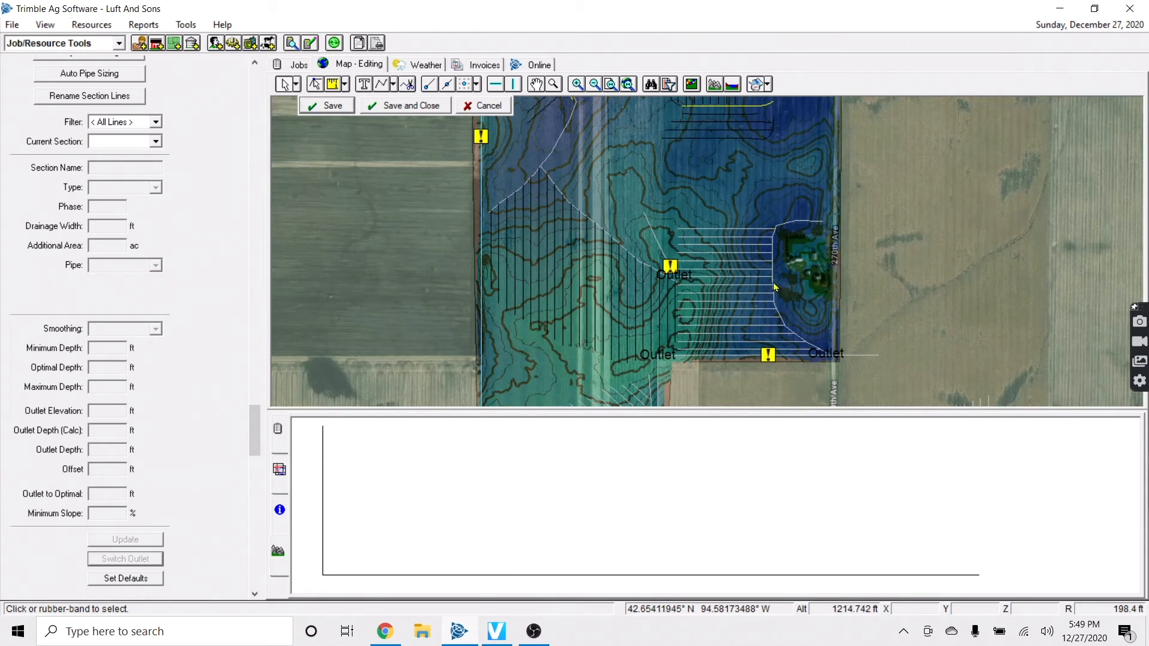
scroll(775, 276, up, 1)
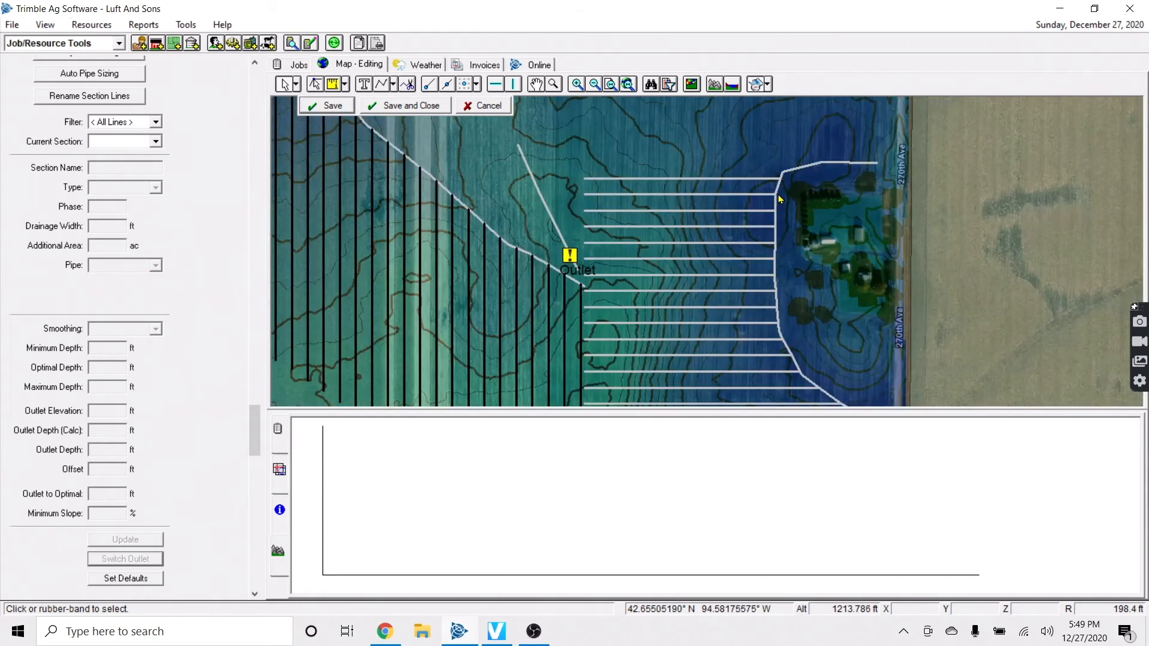
scroll(779, 199, up, 1)
scroll(767, 234, up, 1)
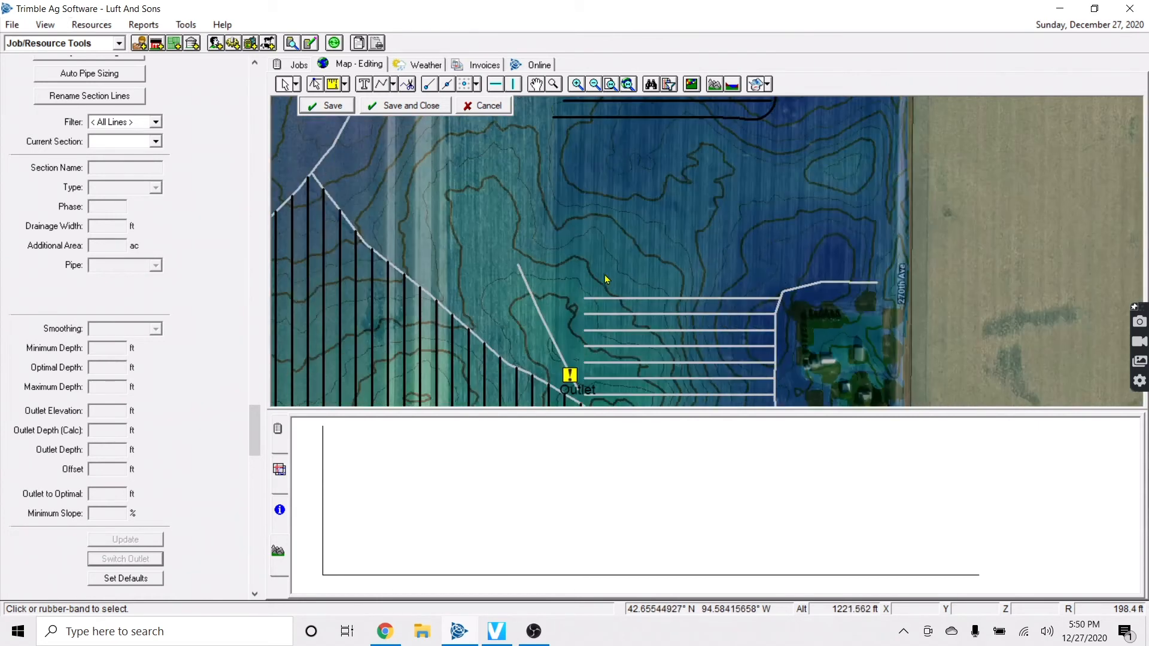
scroll(543, 190, down, 1)
scroll(542, 191, up, 1)
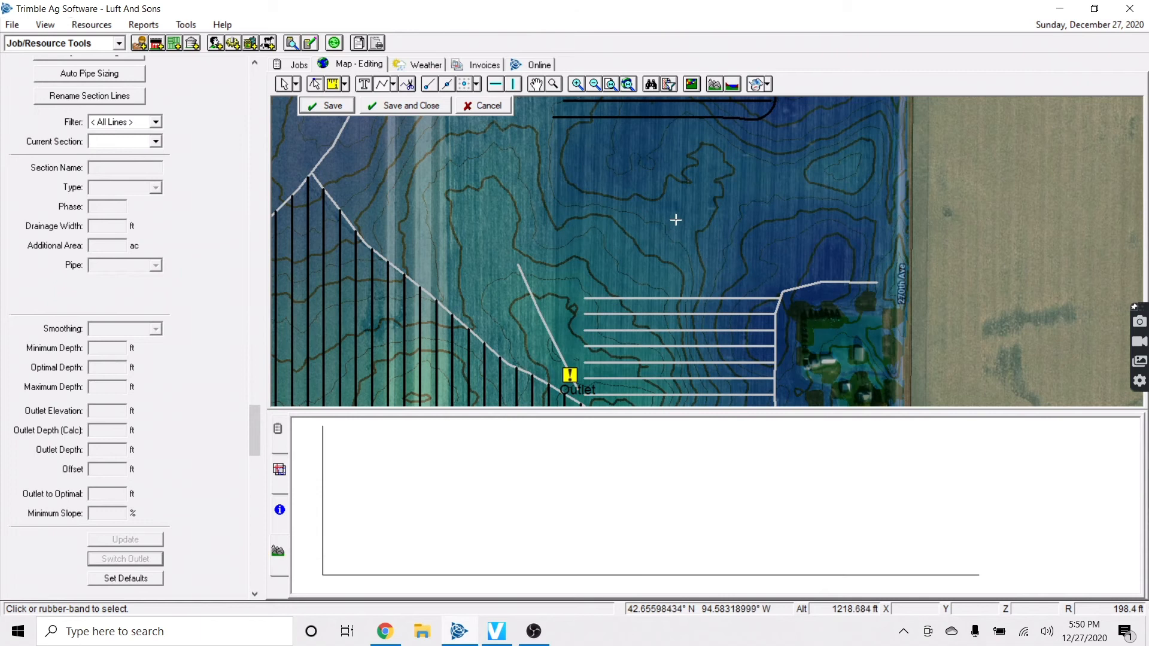
click(886, 161)
click(813, 172)
click(781, 175)
click(719, 196)
click(674, 217)
click(636, 245)
click(607, 271)
click(586, 290)
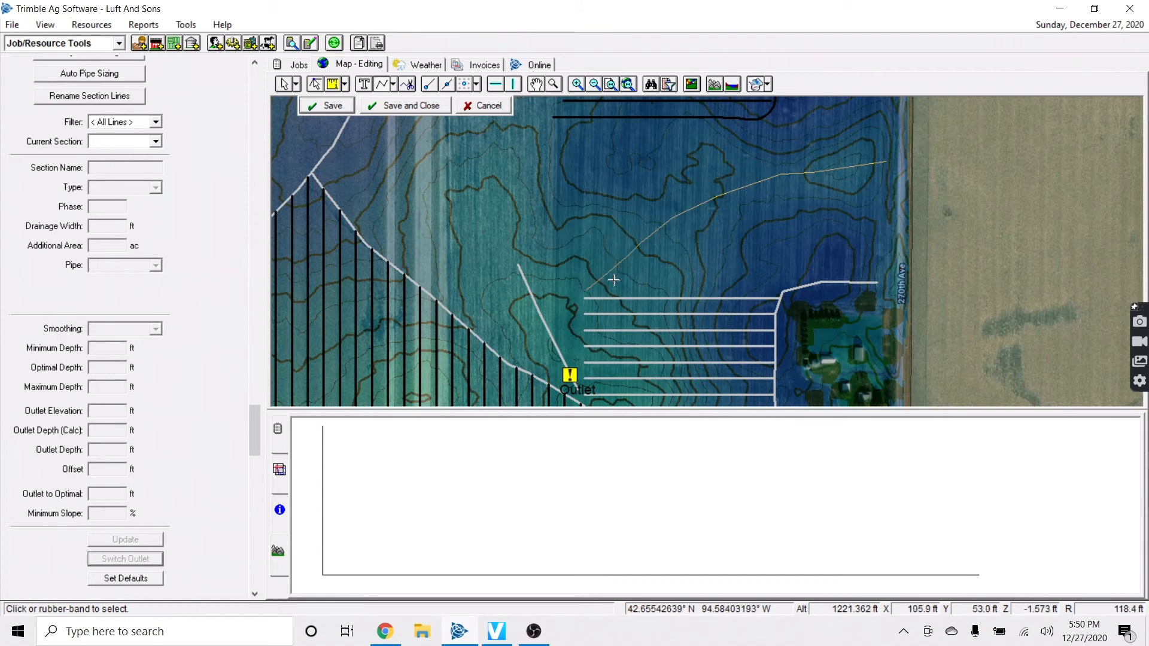
click(568, 307)
right_click(558, 322)
click(580, 330)
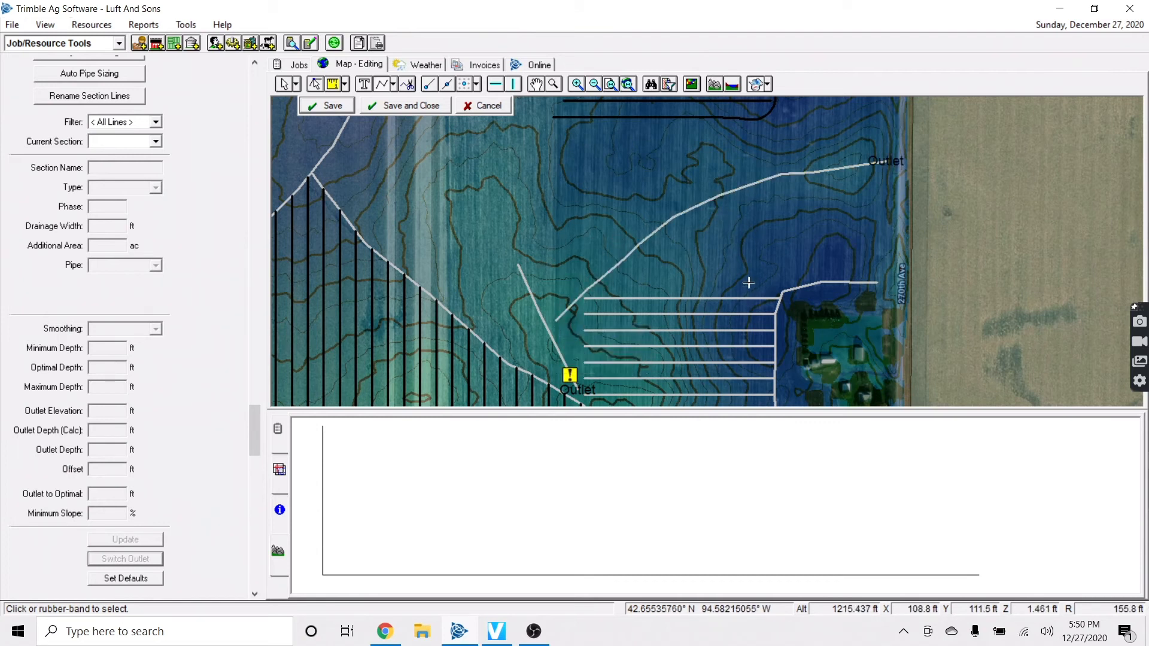
Cancel an unwanted line accidentally started near the laterals
click(641, 207)
right_click(419, 174)
click(426, 193)
Draw a curved trim polyline across the lower laterals' western ends
scroll(658, 256, down, 3)
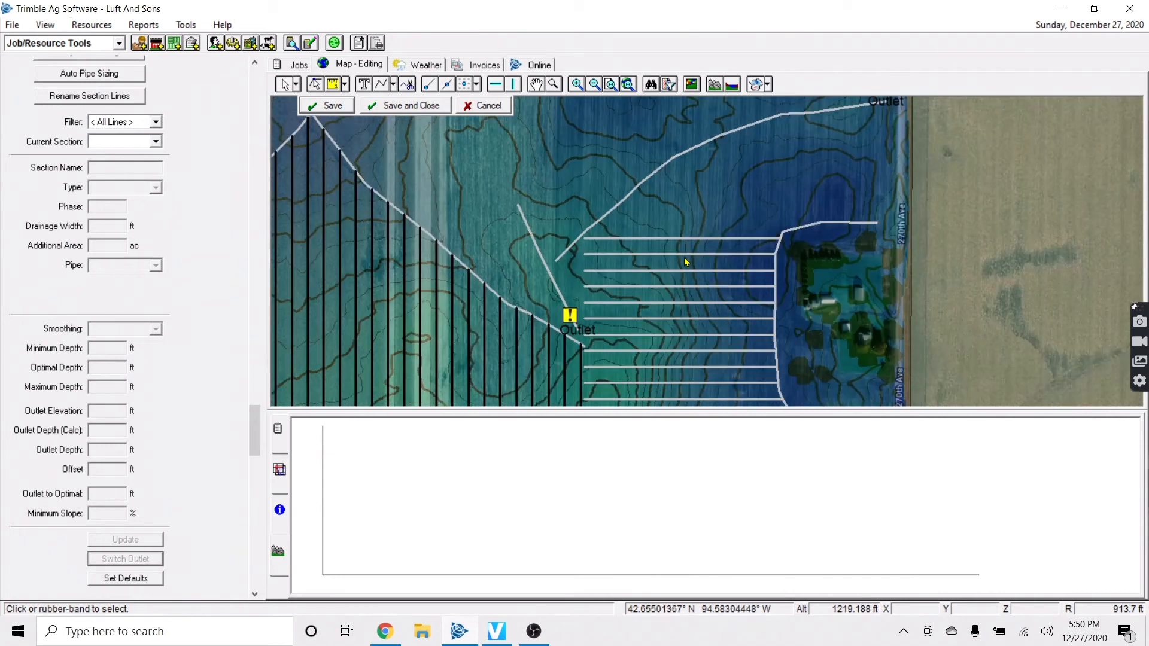
click(411, 86)
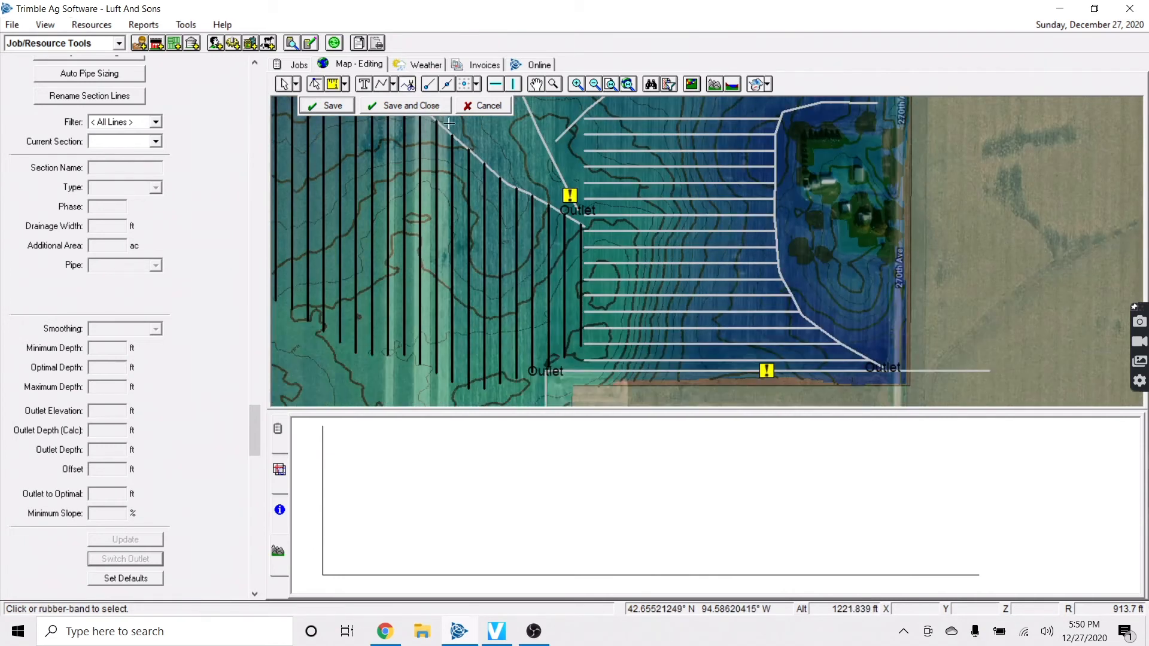
scroll(600, 289, down, 1)
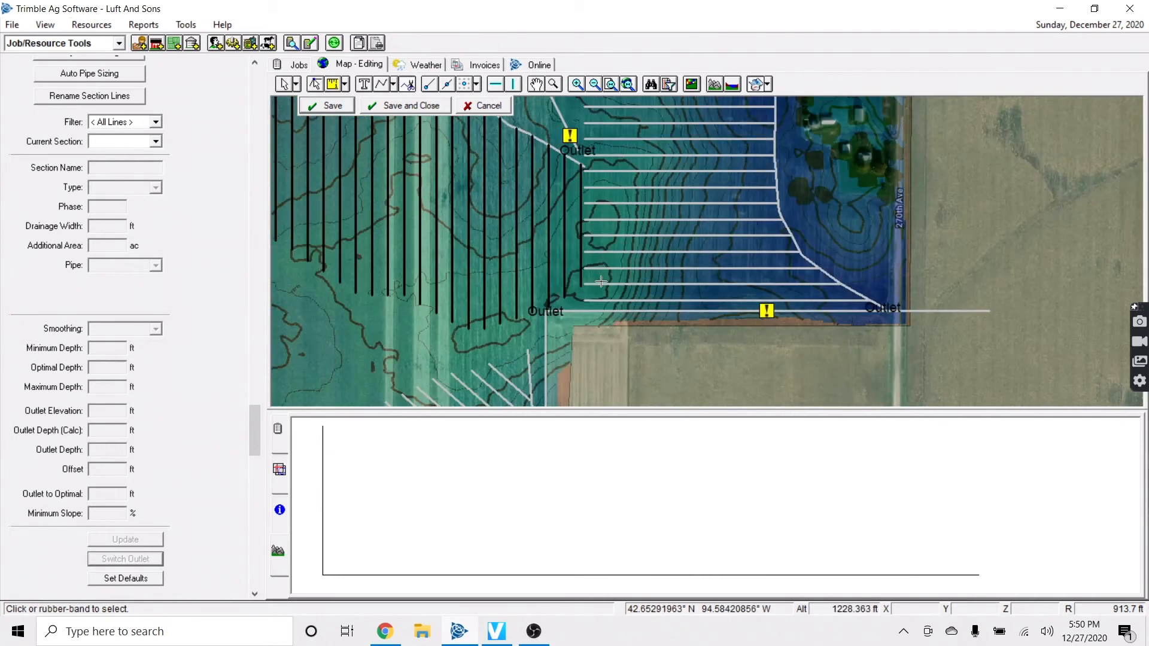
click(594, 291)
click(618, 257)
click(626, 229)
click(629, 208)
scroll(620, 183, up, 1)
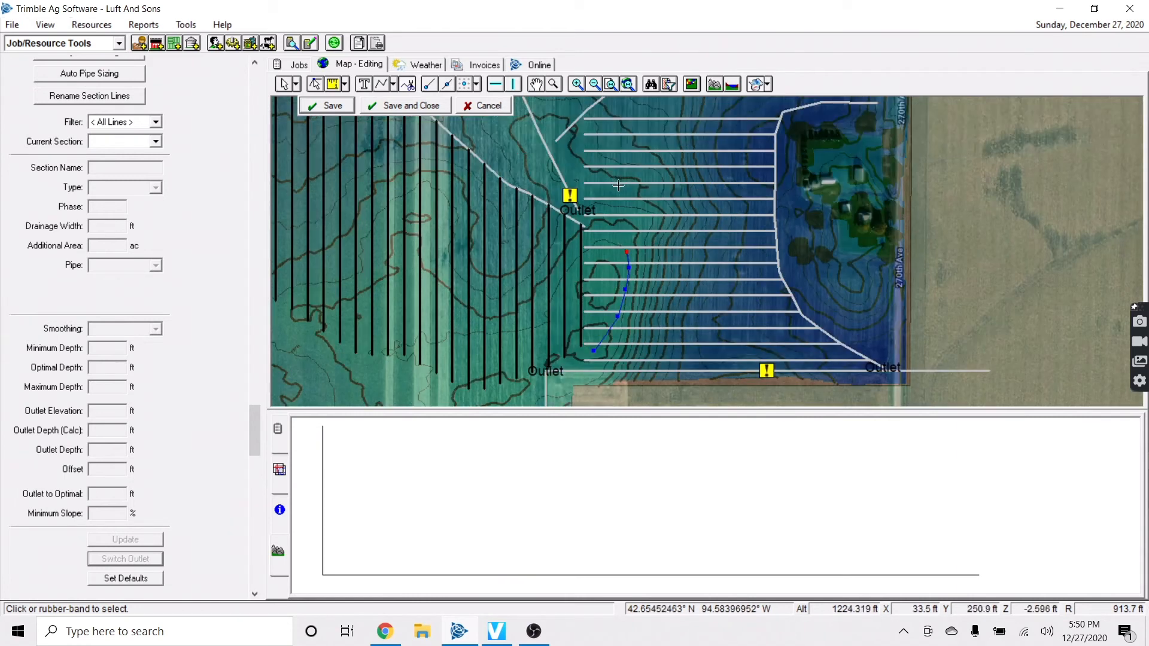
right_click(589, 207)
click(623, 216)
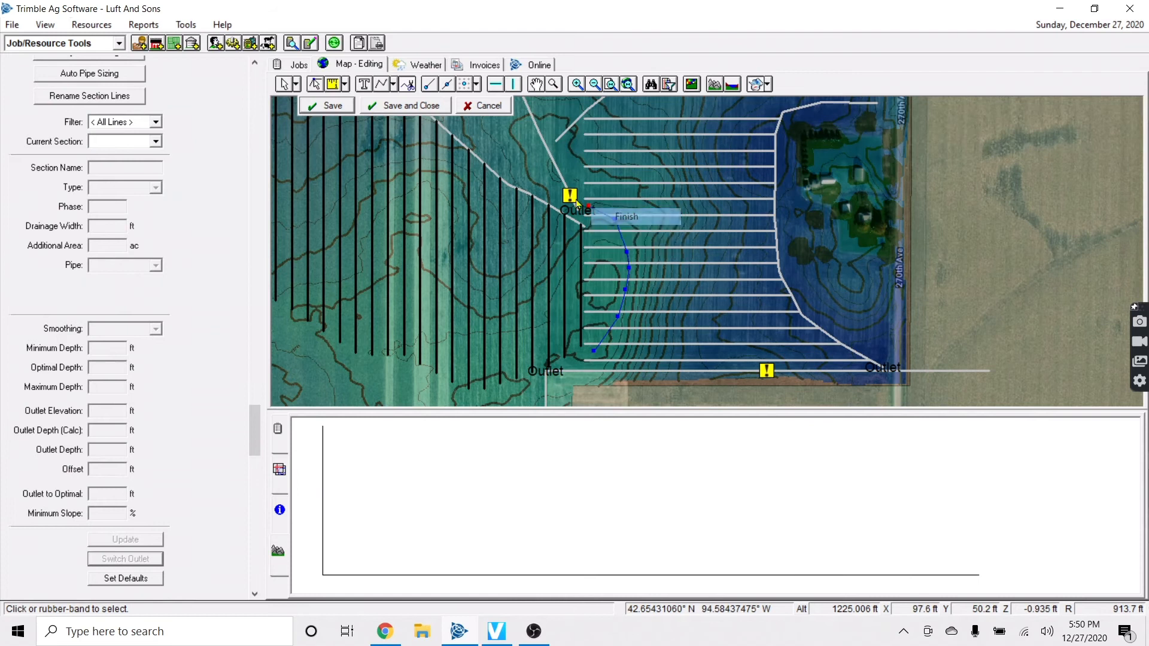
Split the laterals along the trim line and delete the cut-off western stubs
click(355, 114)
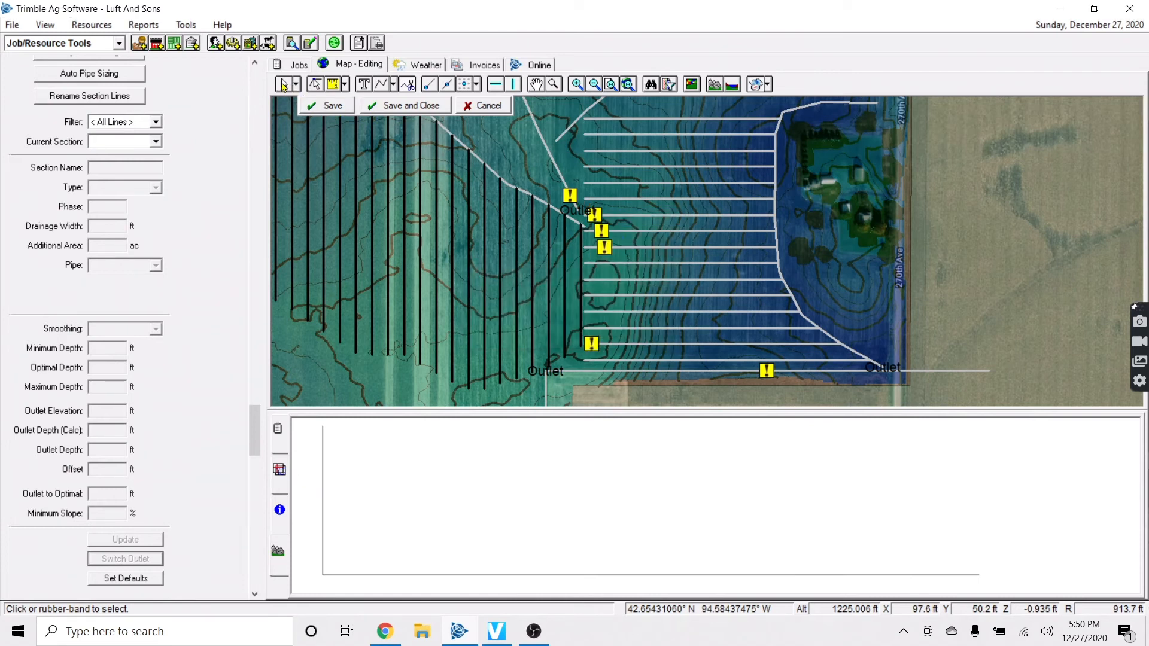
drag(517, 194, 674, 344)
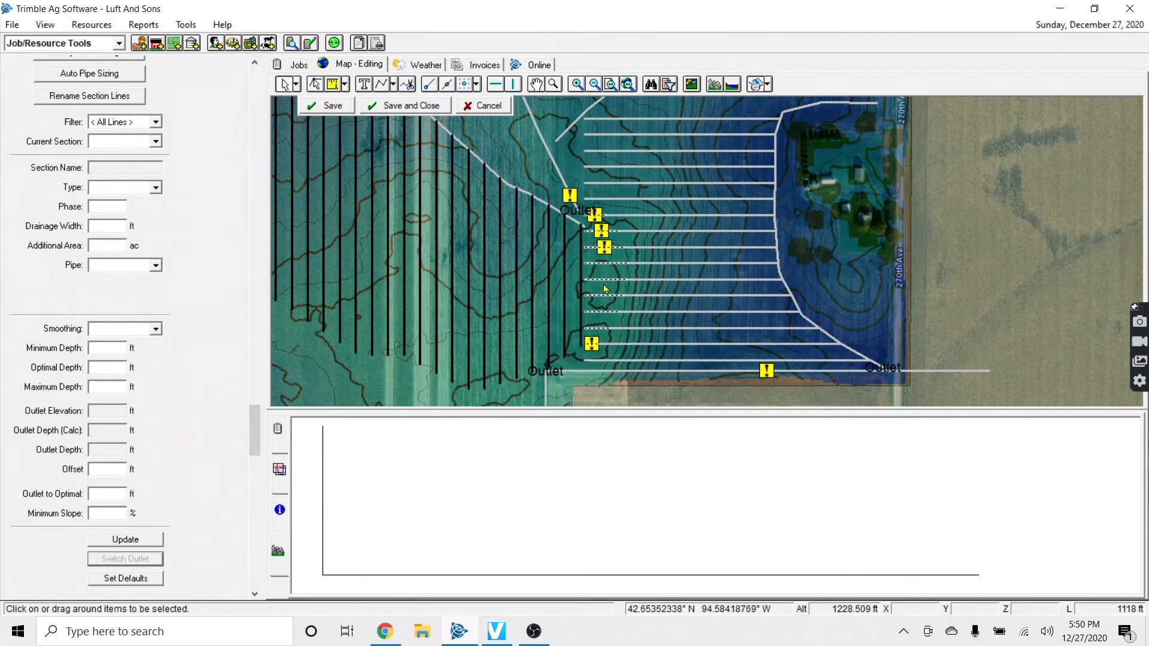
key(Delete)
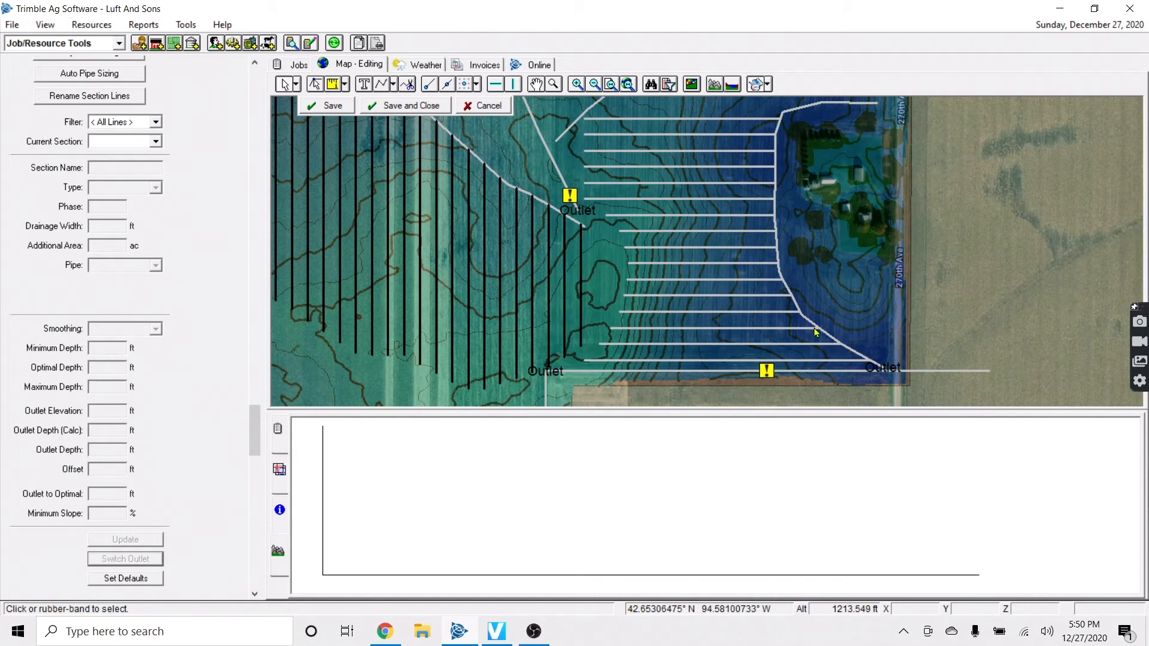
click(393, 84)
Draw lateral L161 north from the southeast outlet along the east edge and save it
click(419, 135)
scroll(829, 324, up, 2)
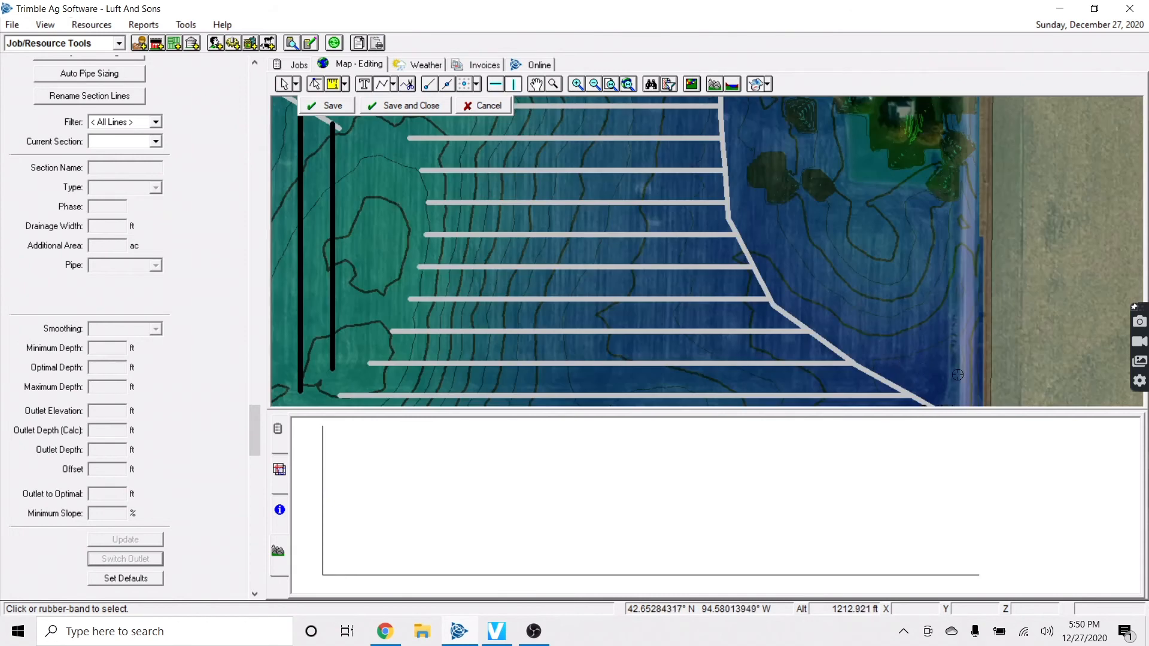
scroll(957, 375, up, 2)
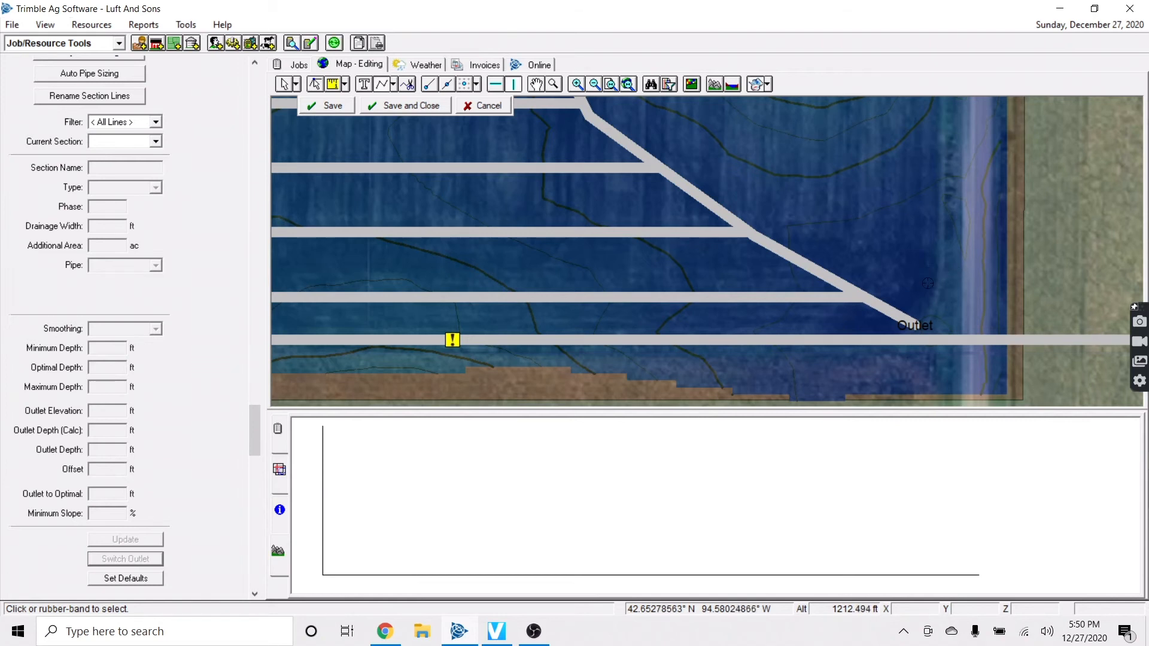
click(917, 320)
key(Up)
key(Up)
key(Up)
key(Up)
key(Up)
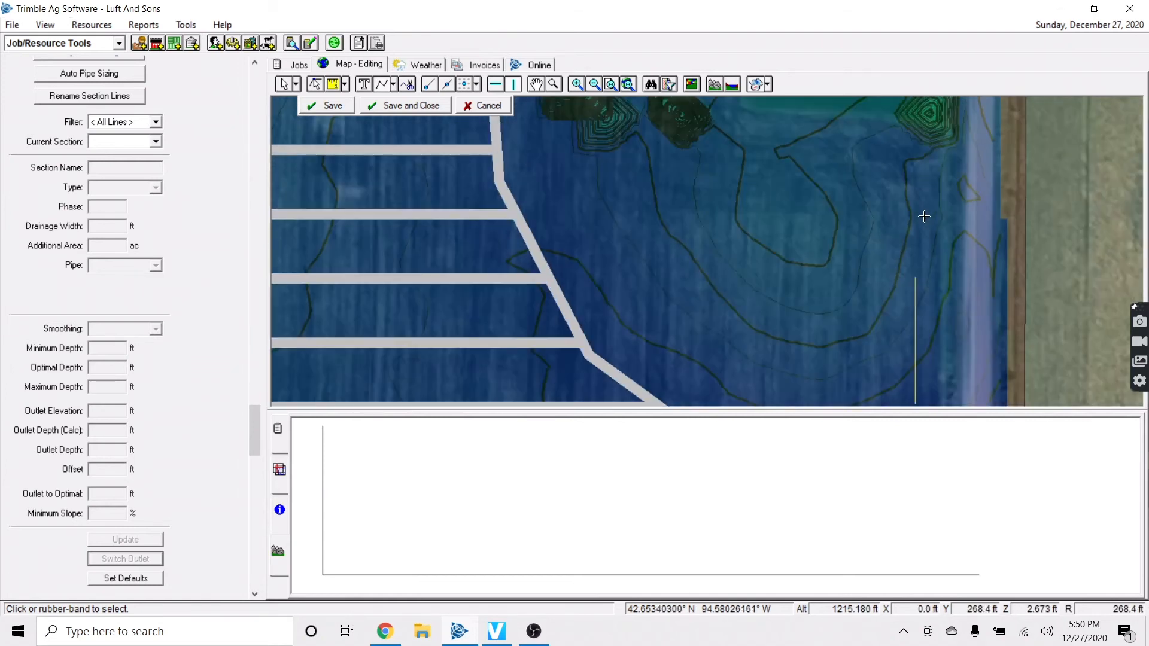
right_click(924, 247)
click(953, 255)
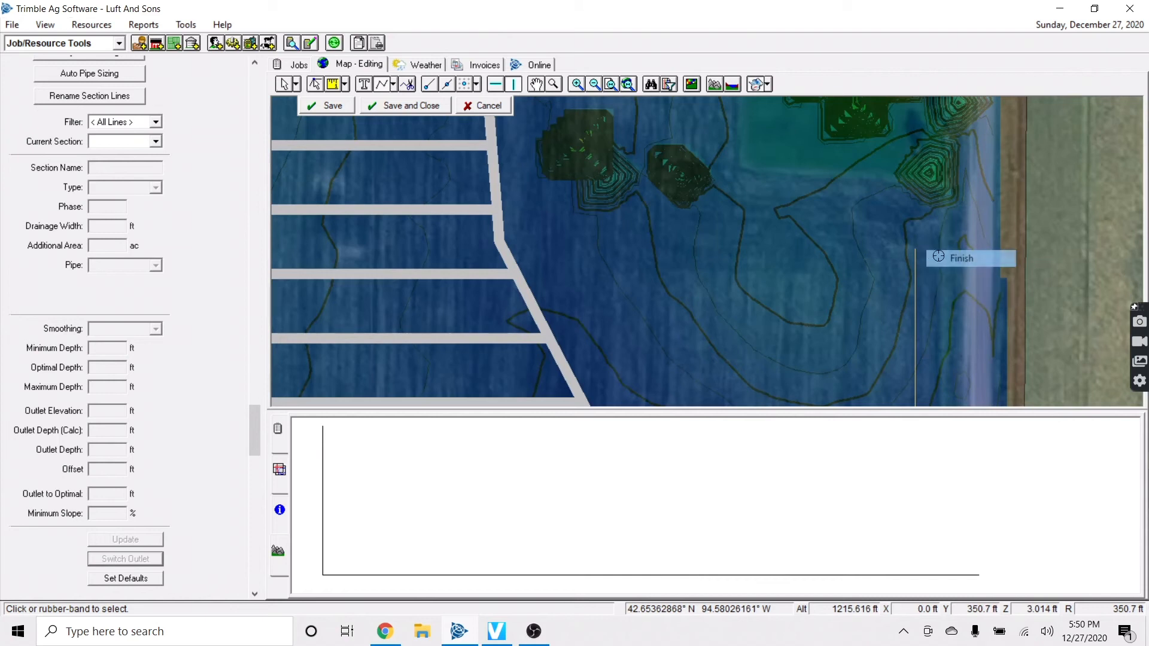
click(315, 106)
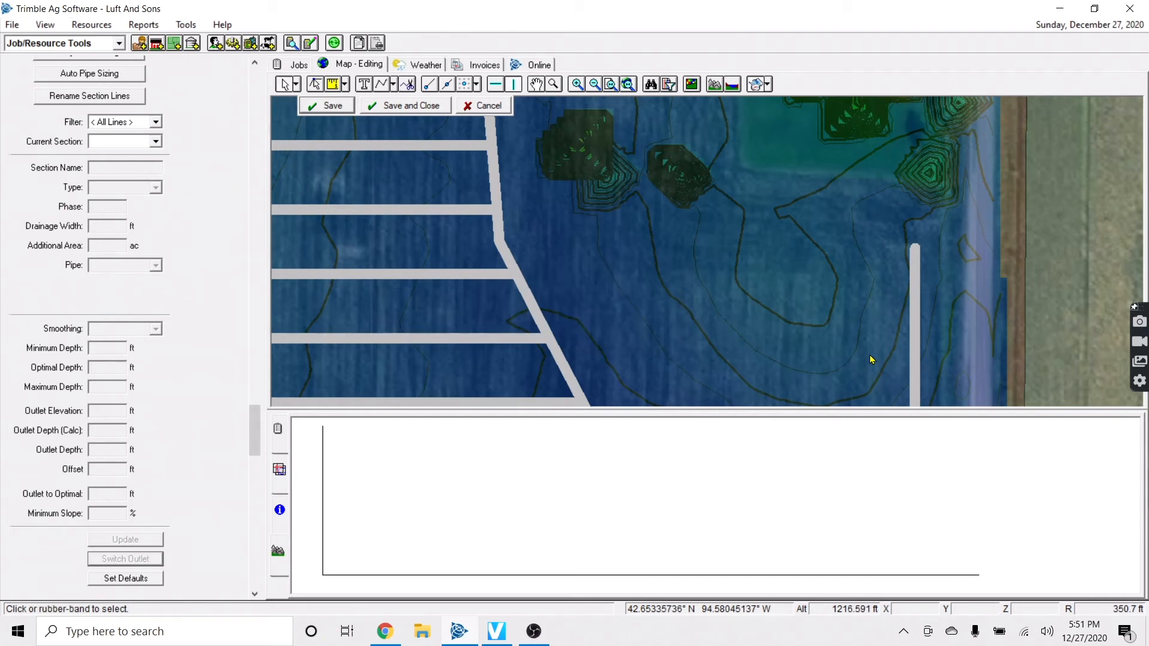
scroll(872, 359, down, 2)
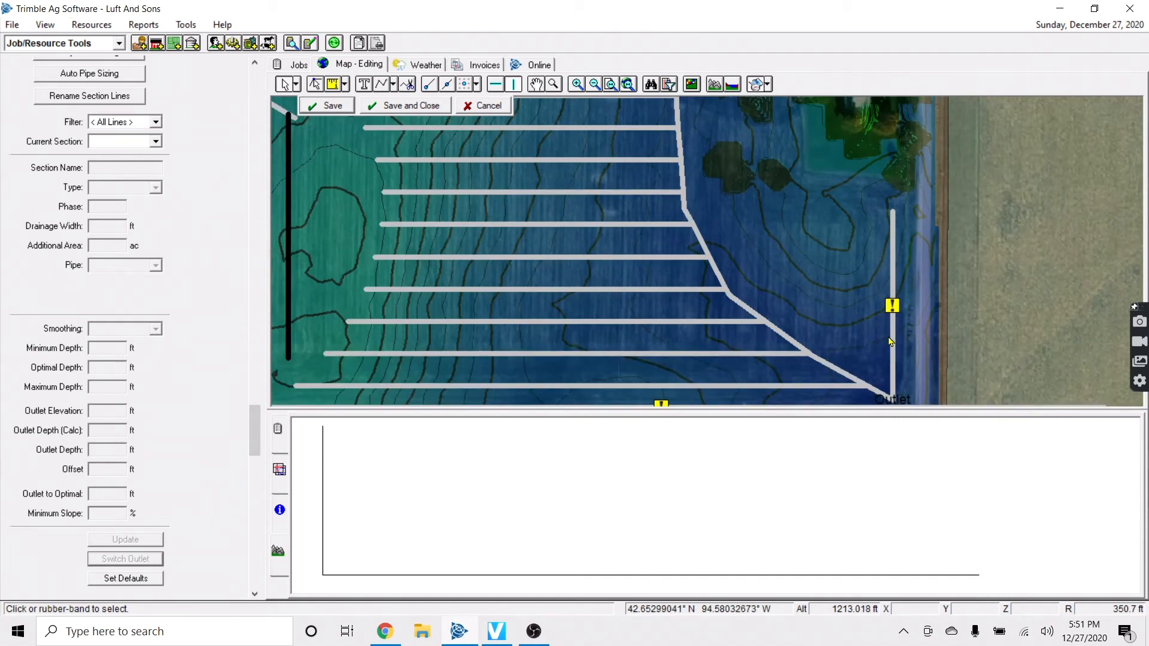
click(892, 342)
Try connecting lateral L161 to the diagonal main, then select L161 to check its profile
scroll(892, 323, down, 1)
right_click(891, 307)
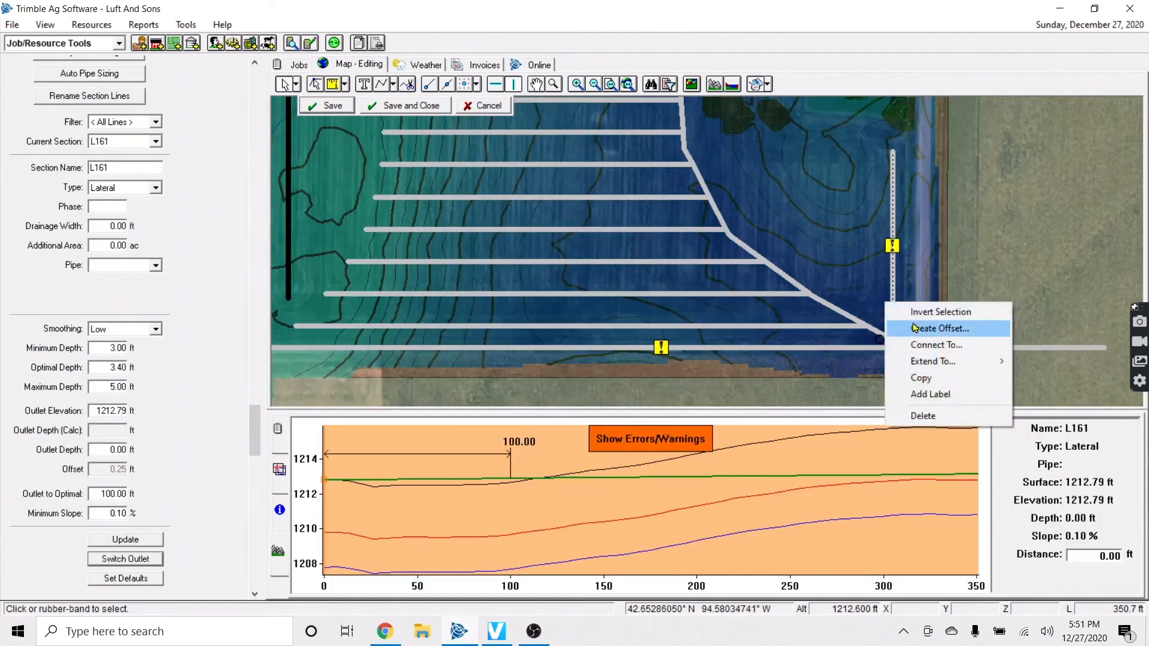
click(934, 329)
click(649, 390)
right_click(909, 304)
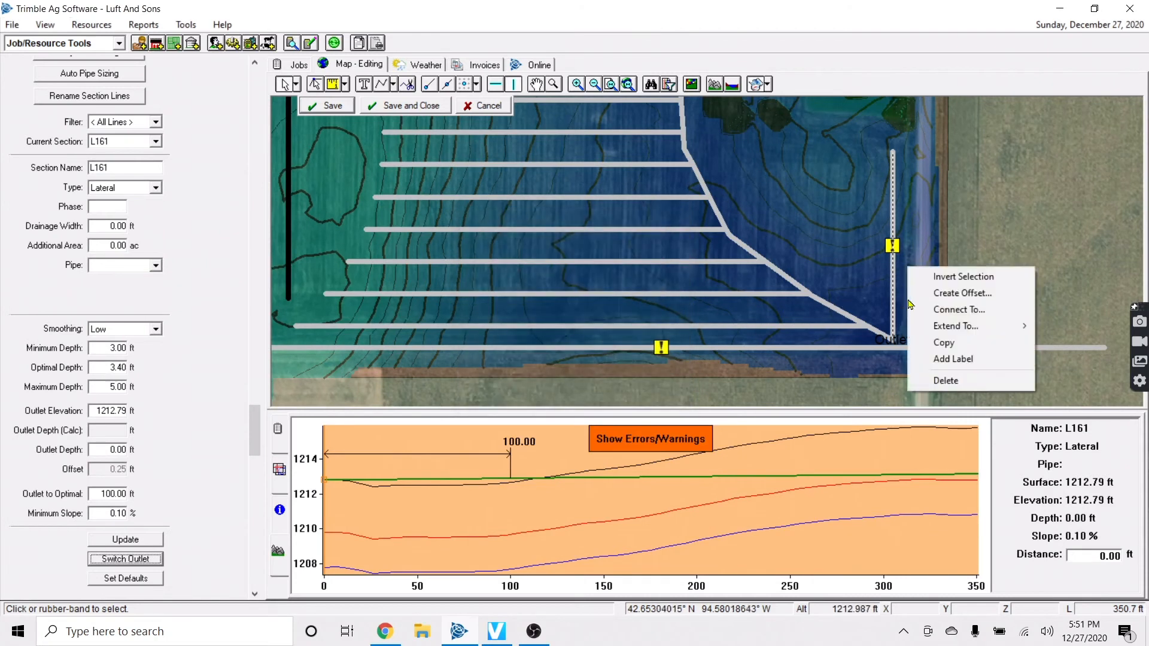
click(952, 310)
click(680, 368)
click(828, 309)
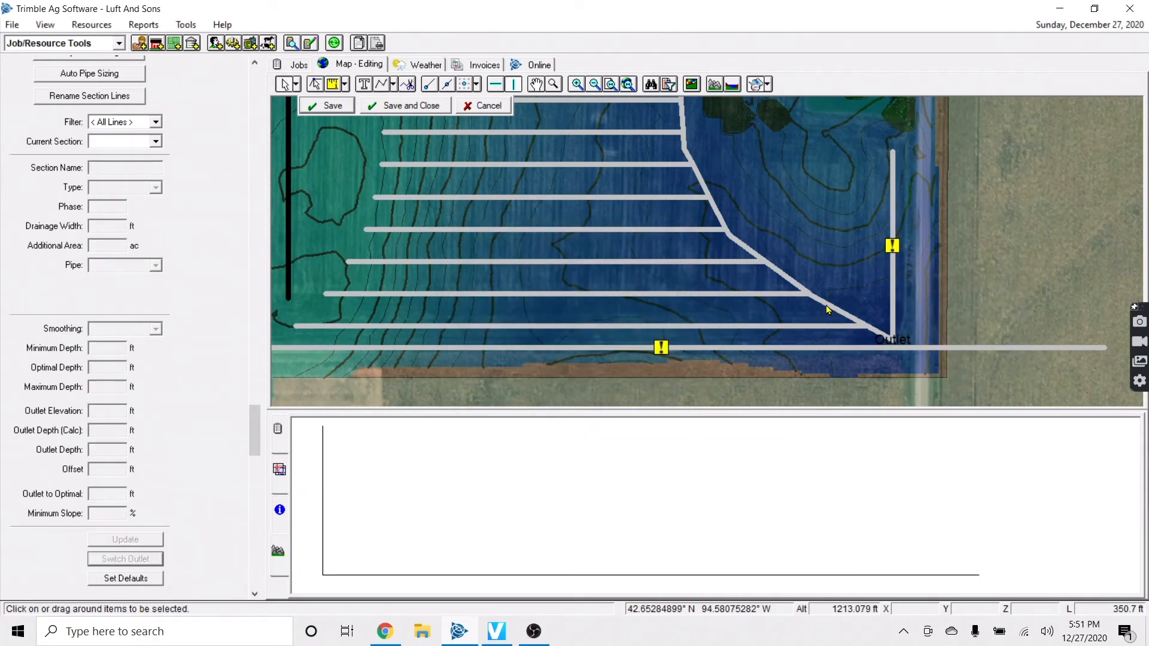
click(896, 286)
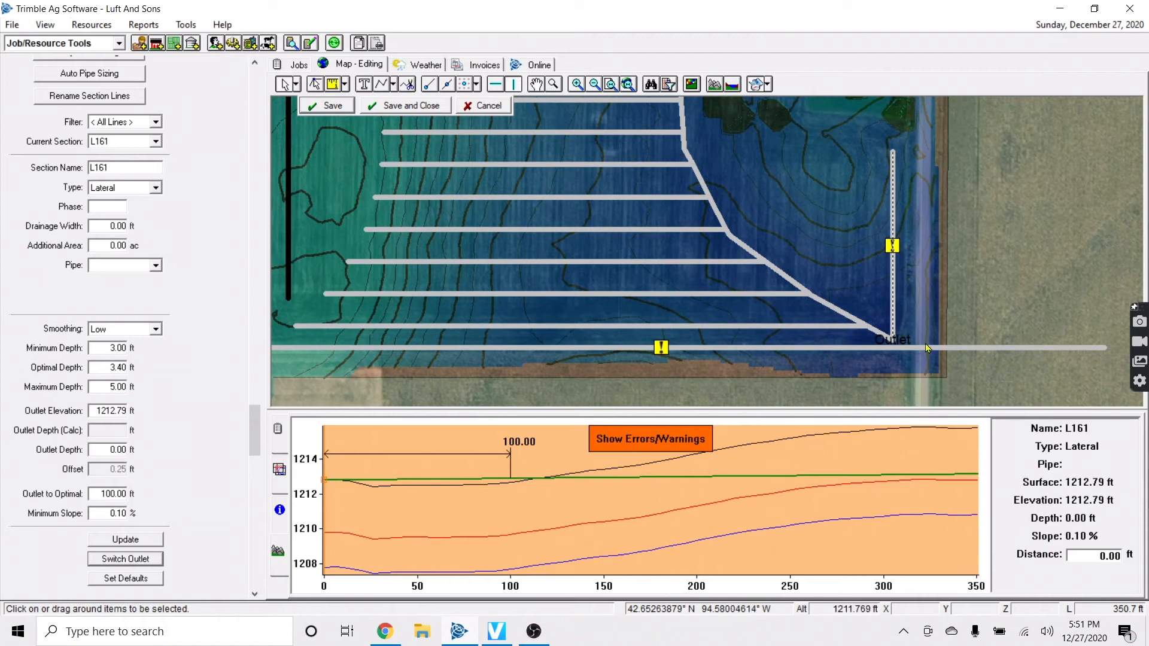
Stretch main L131's outlet node down to the outlet and save the reshape
scroll(921, 335, up, 1)
scroll(885, 345, up, 1)
click(821, 344)
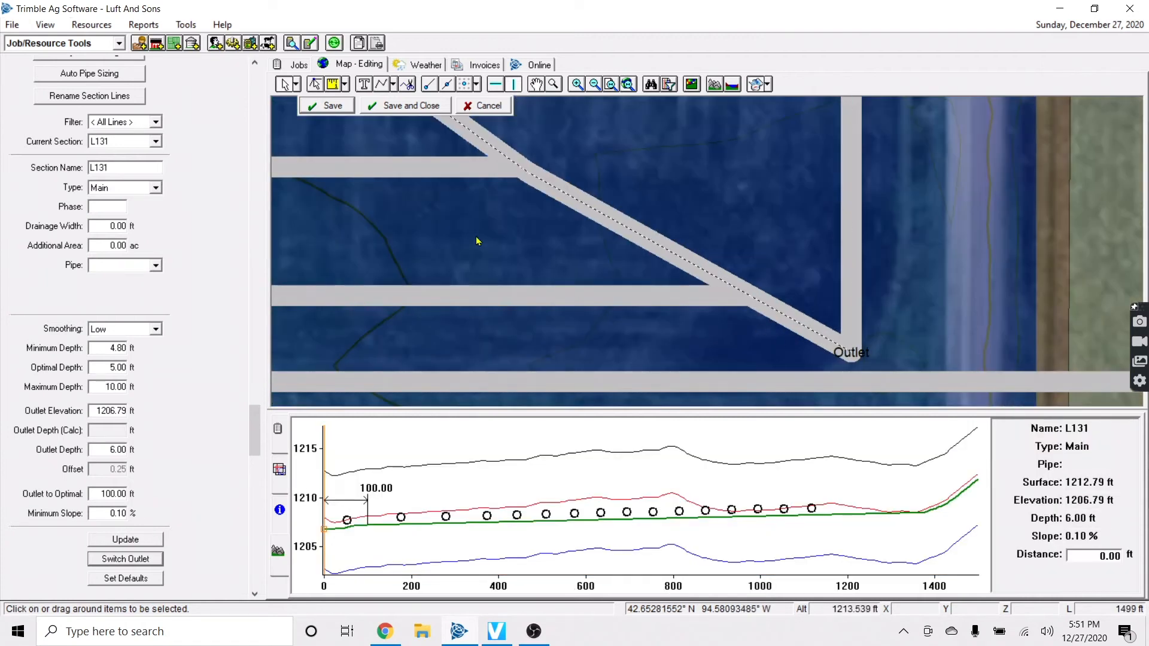
click(315, 84)
click(785, 325)
click(851, 353)
drag(852, 358, 900, 362)
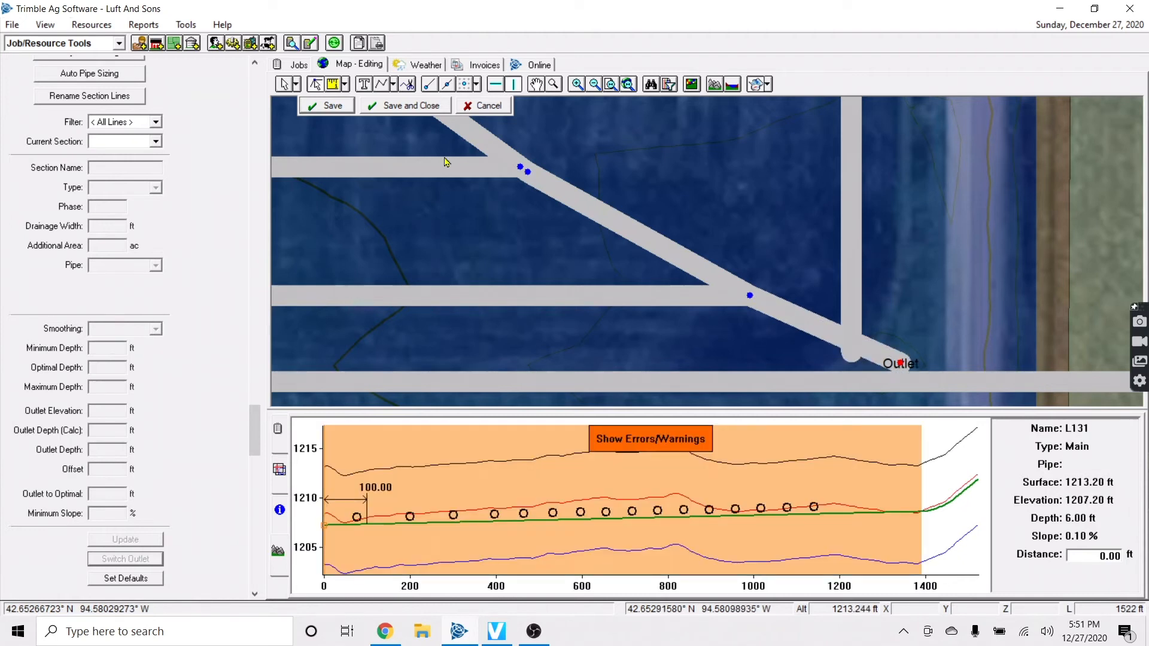
click(331, 108)
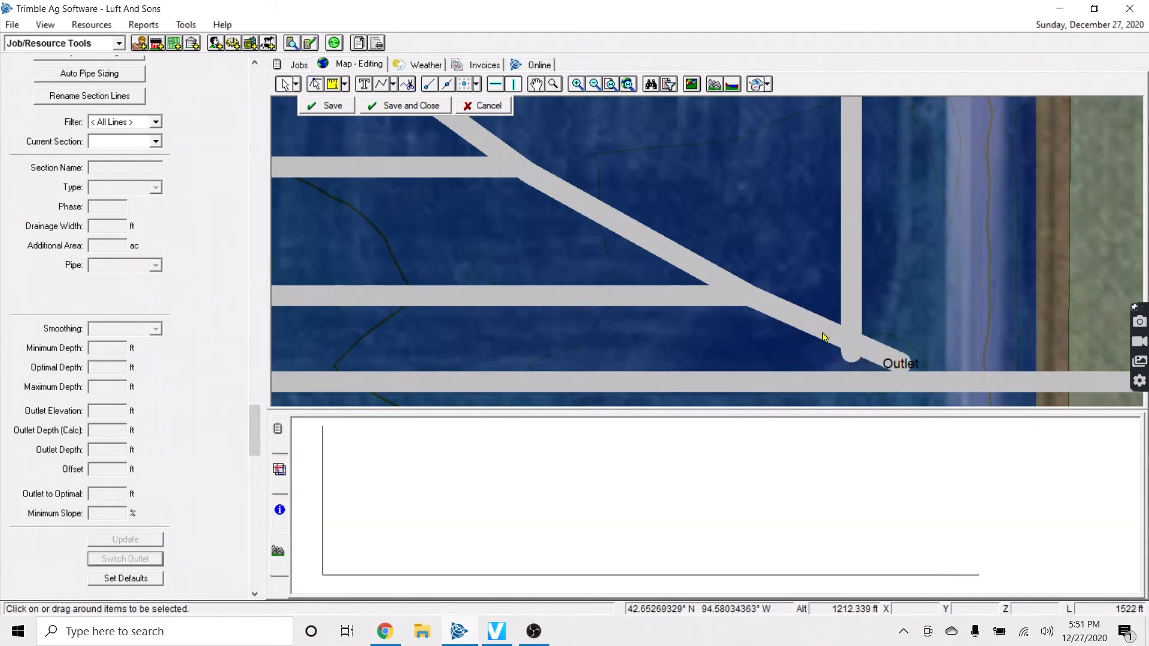
Connect lateral L161 to the extended diagonal main L131
right_click(851, 261)
click(903, 300)
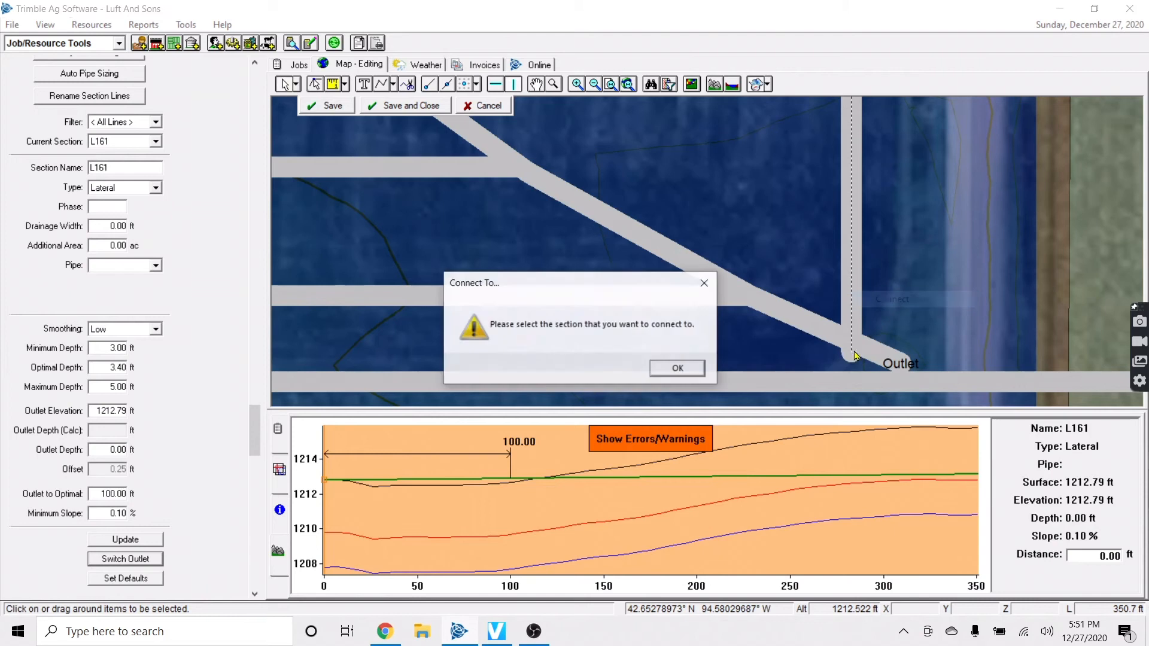
click(698, 369)
click(795, 322)
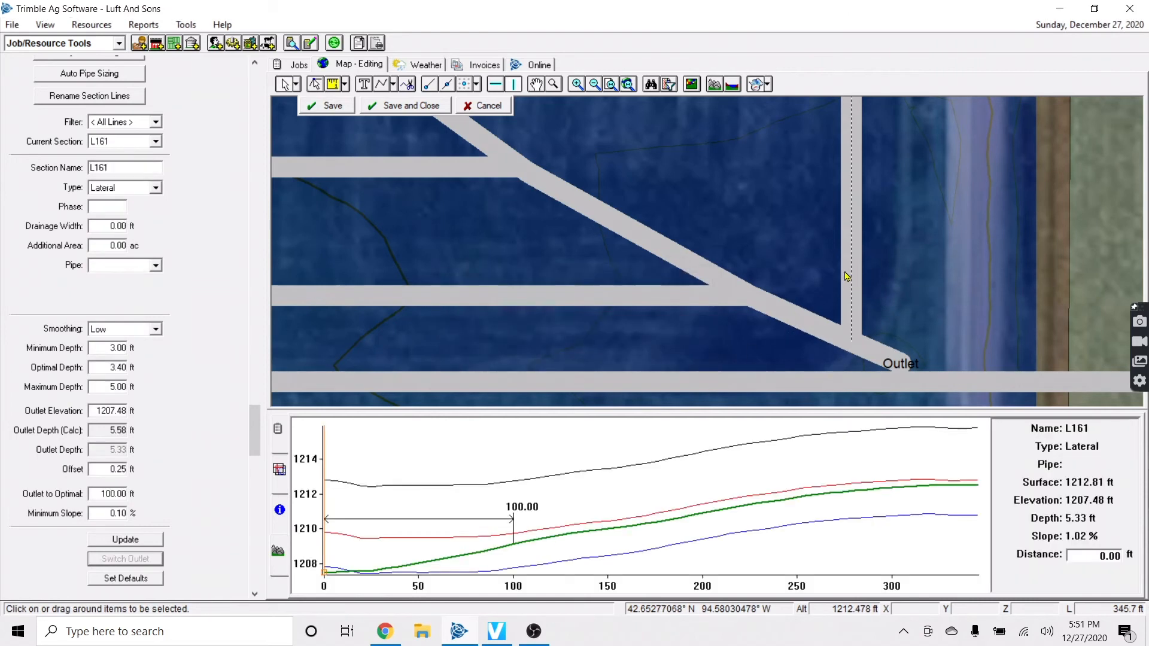
scroll(813, 264, down, 5)
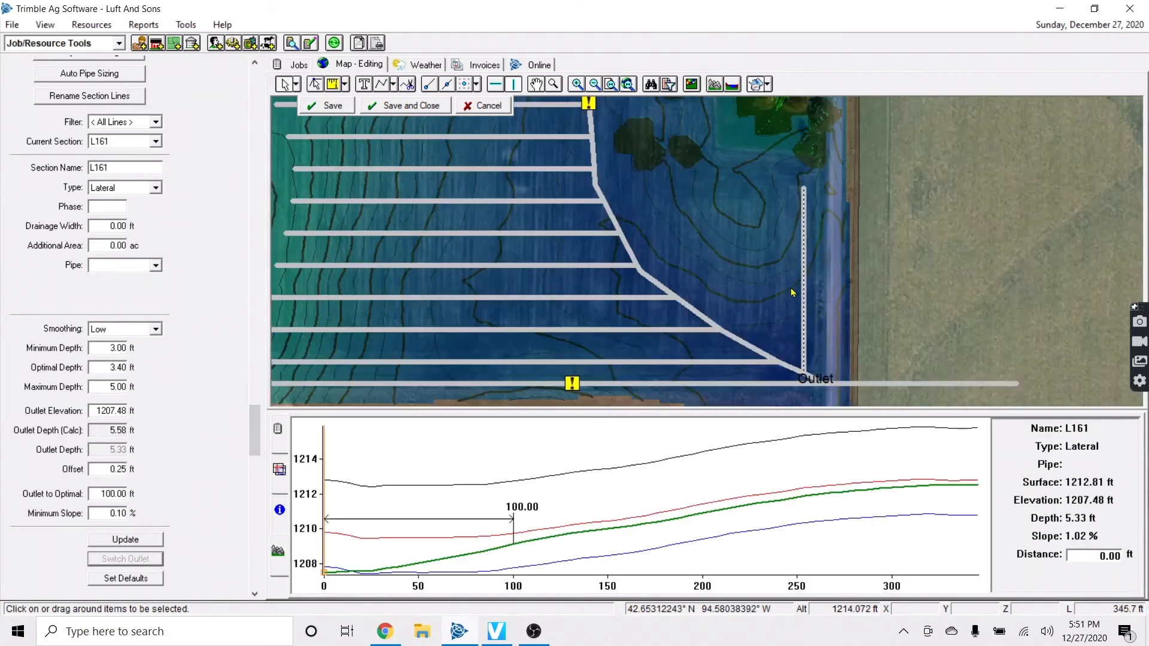
right_click(802, 292)
Create five offset copies of L161 at 60 ft spacing
click(827, 312)
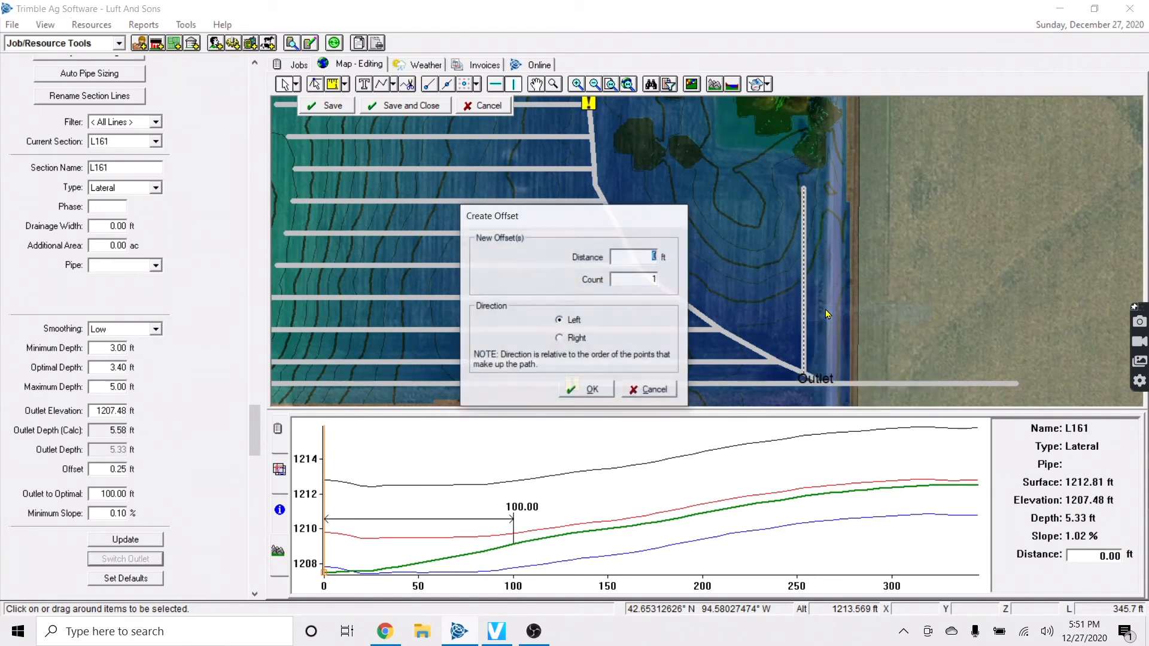
text(60)
click(645, 283)
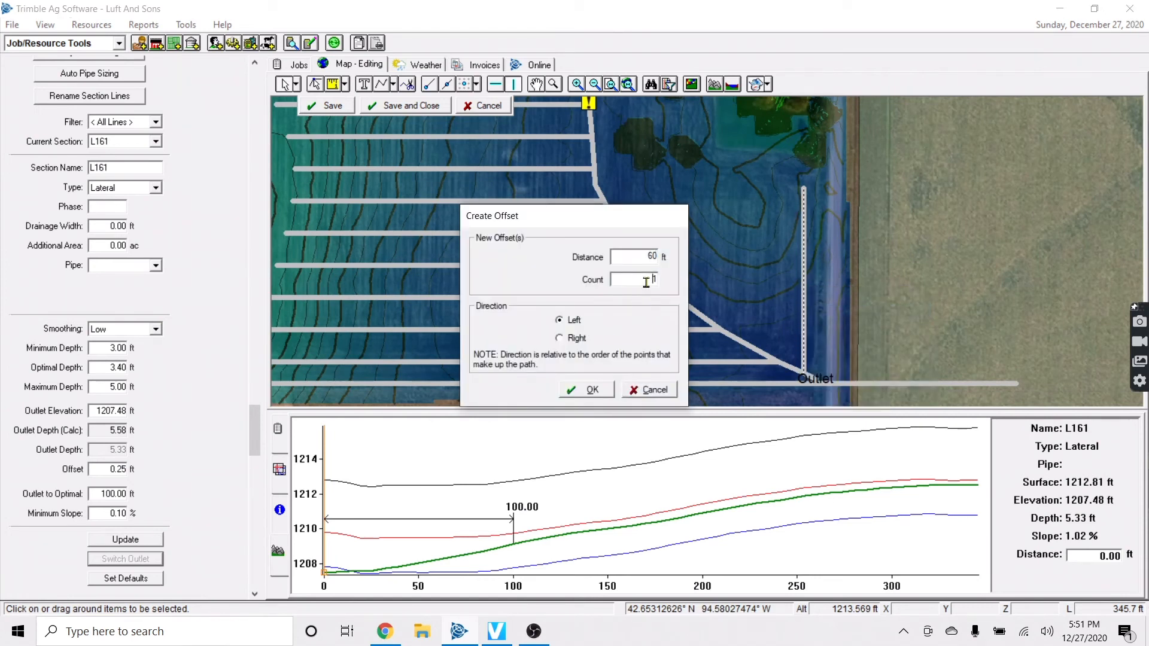
click(583, 390)
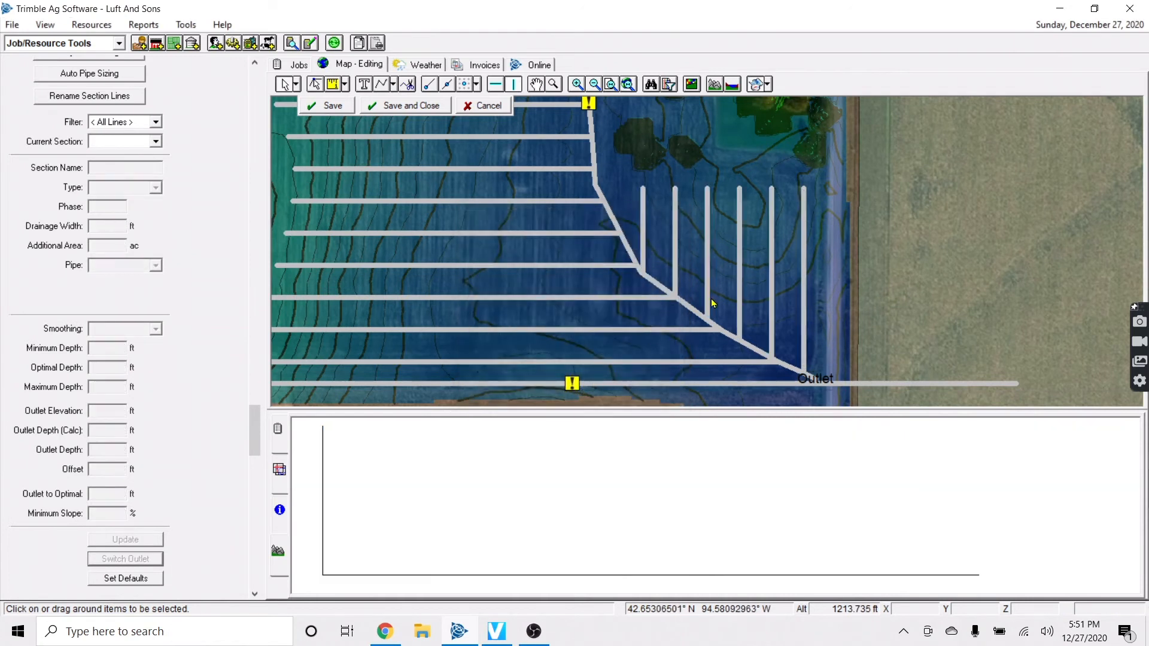
Select the laterals around the farmstead, assign them 4 in pipe, and confirm the save
key(Up)
key(Up)
key(Left)
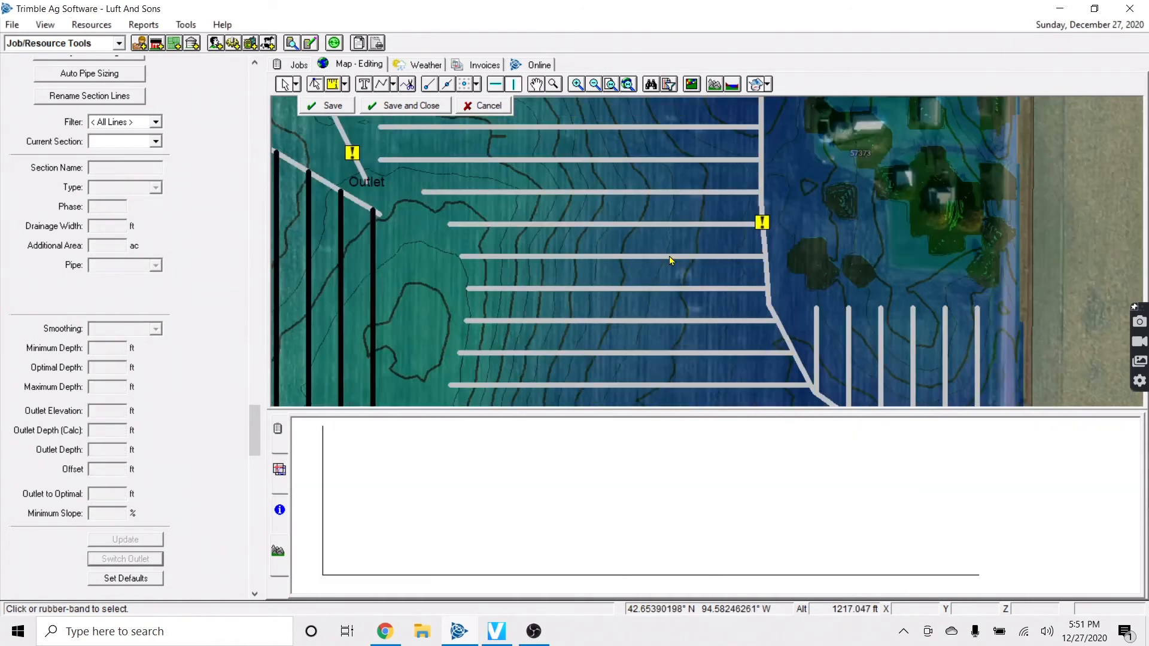
scroll(705, 266, down, 1)
key(Up)
key(Down)
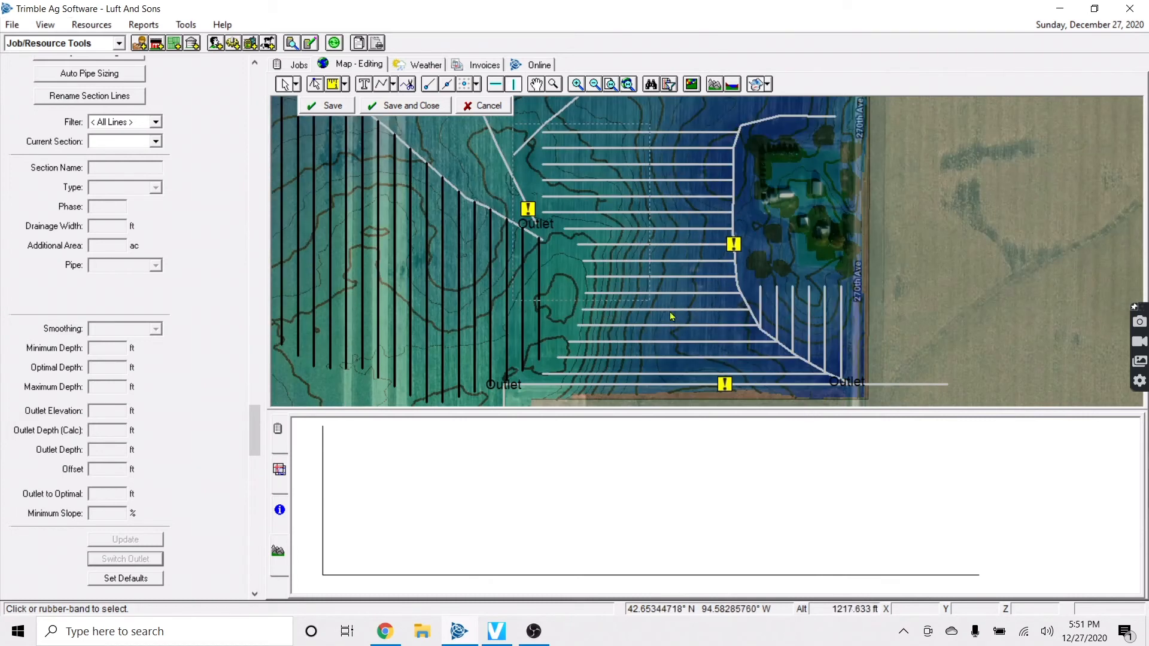
drag(833, 379, 834, 382)
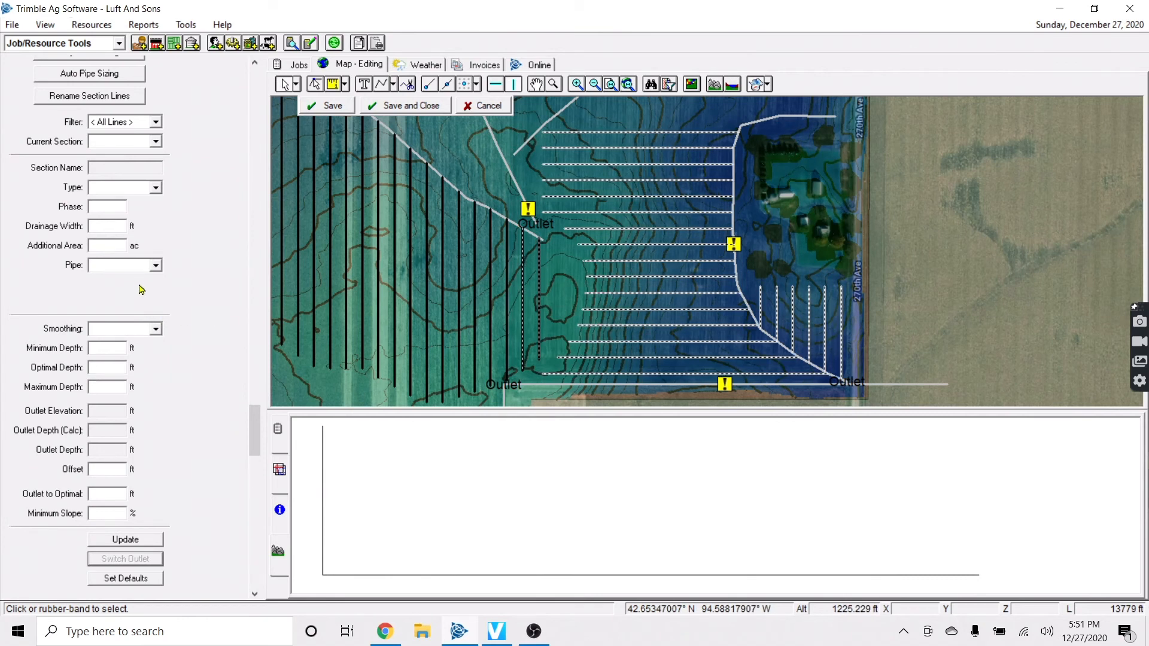
click(139, 265)
scroll(123, 332, down, 2)
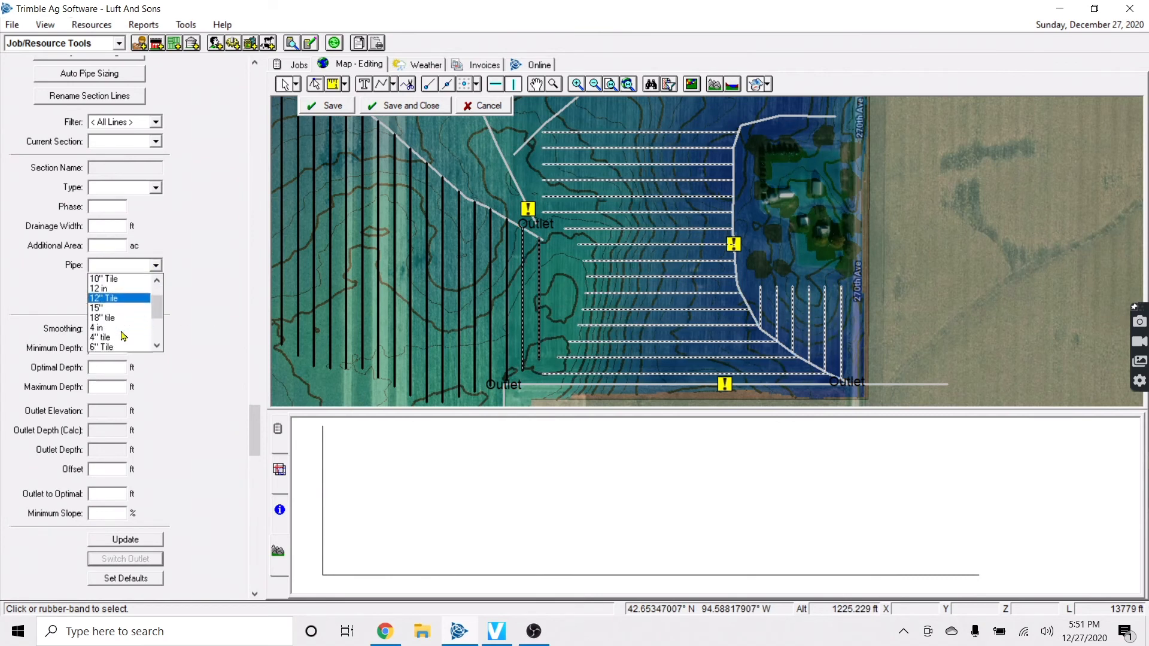
click(122, 329)
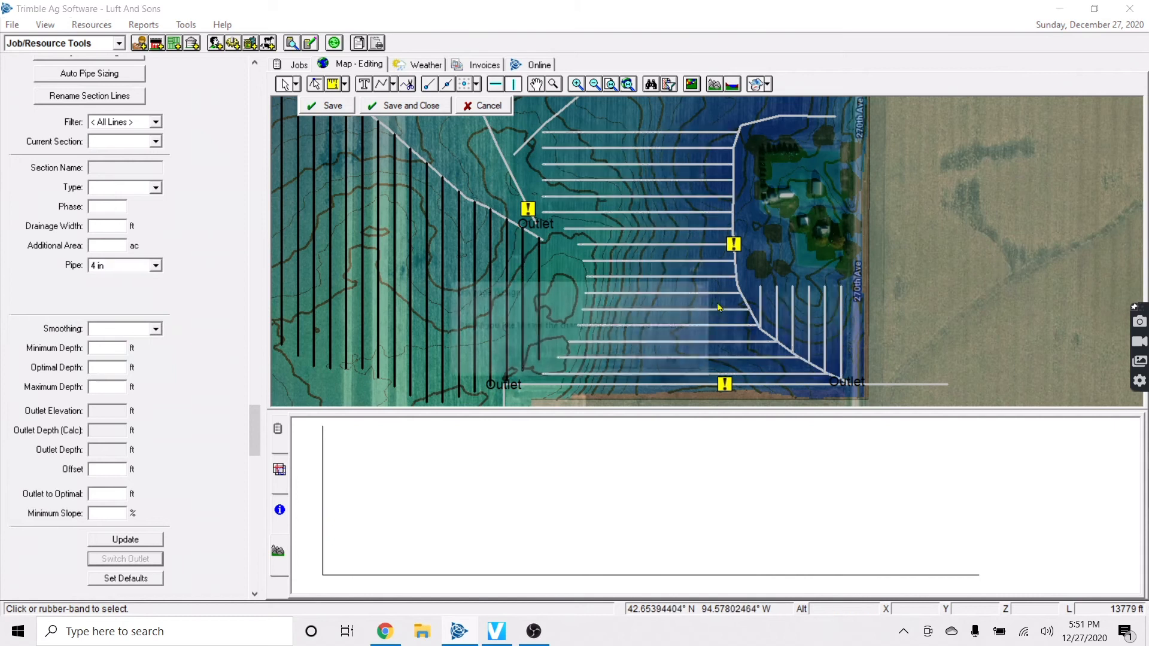
click(610, 362)
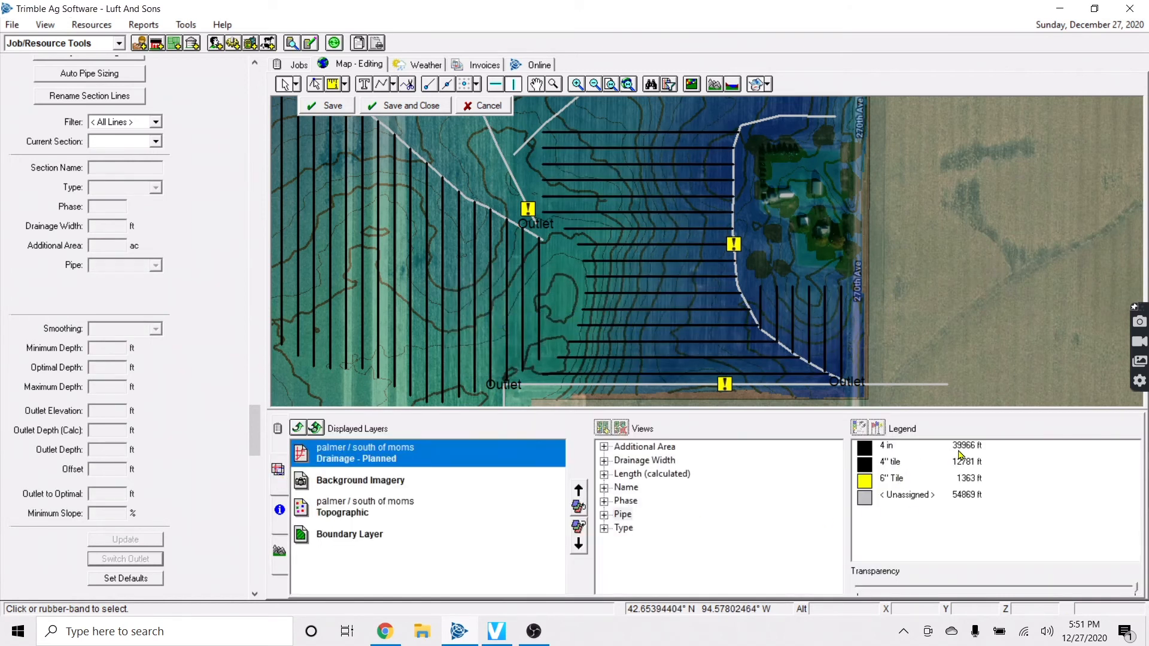
scroll(755, 291, up, 4)
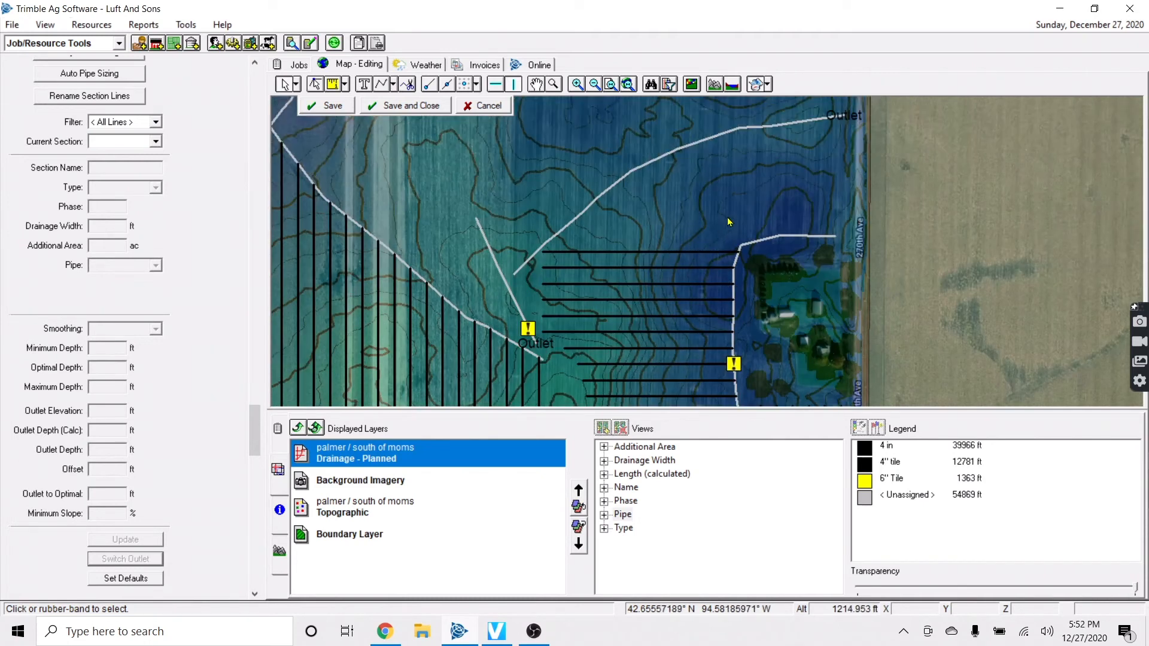
Drag the northeast main's end point north to the field edge and nudge its bend up
scroll(755, 291, up, 1)
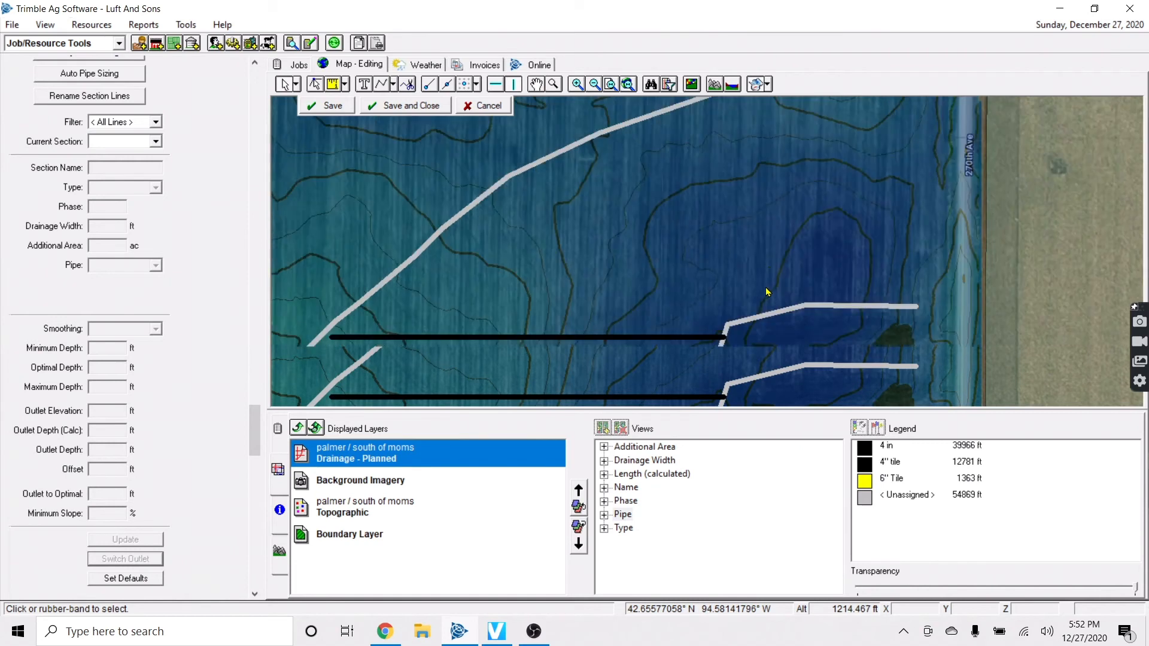
scroll(769, 261, down, 1)
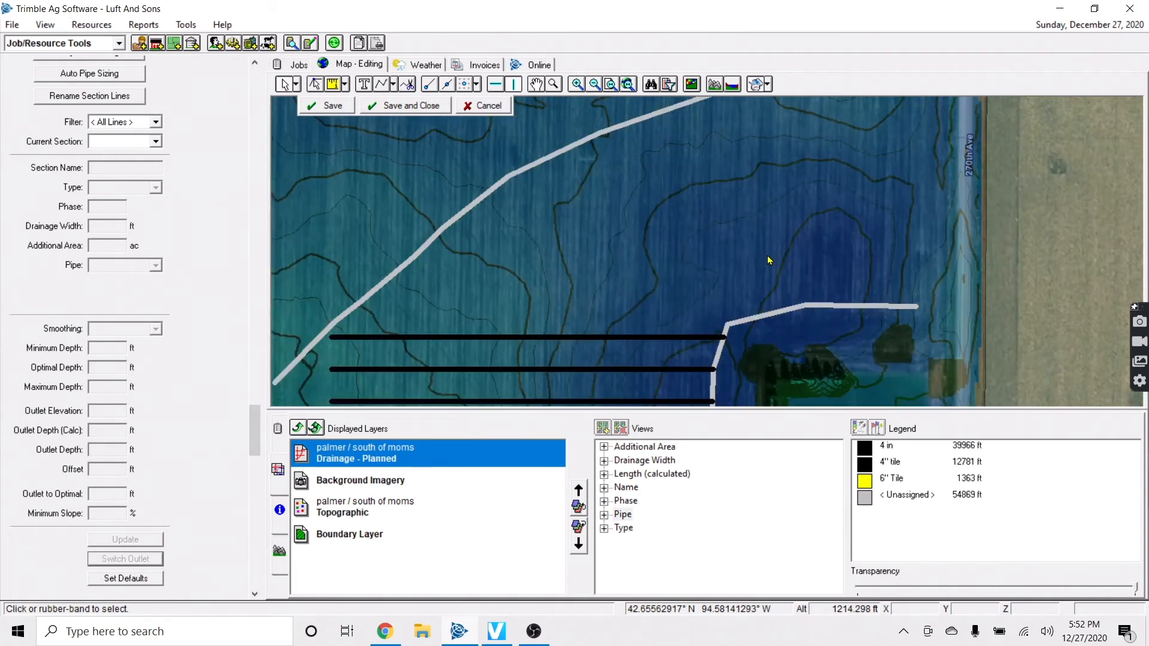
scroll(708, 254, up, 1)
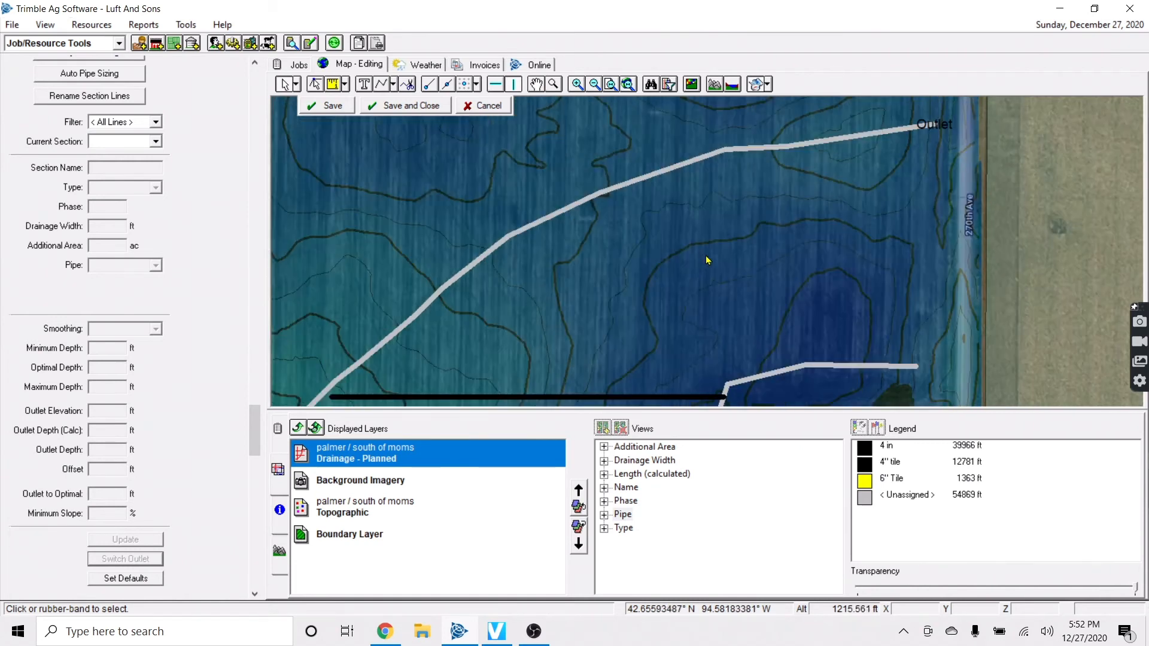
click(316, 84)
click(803, 306)
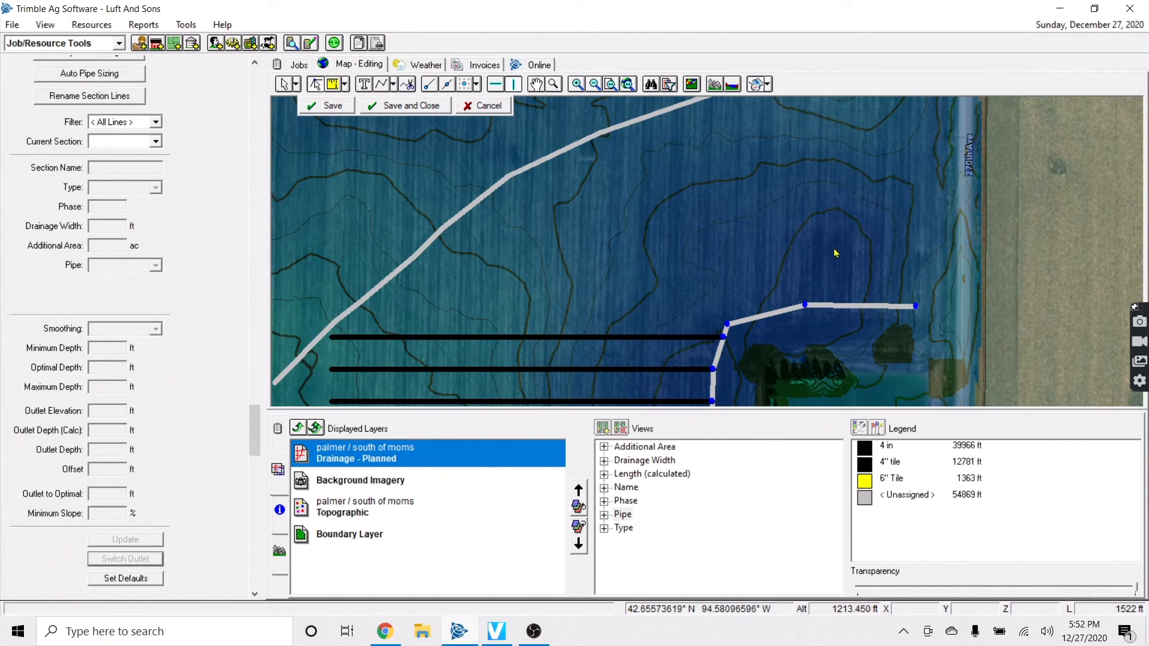
click(734, 322)
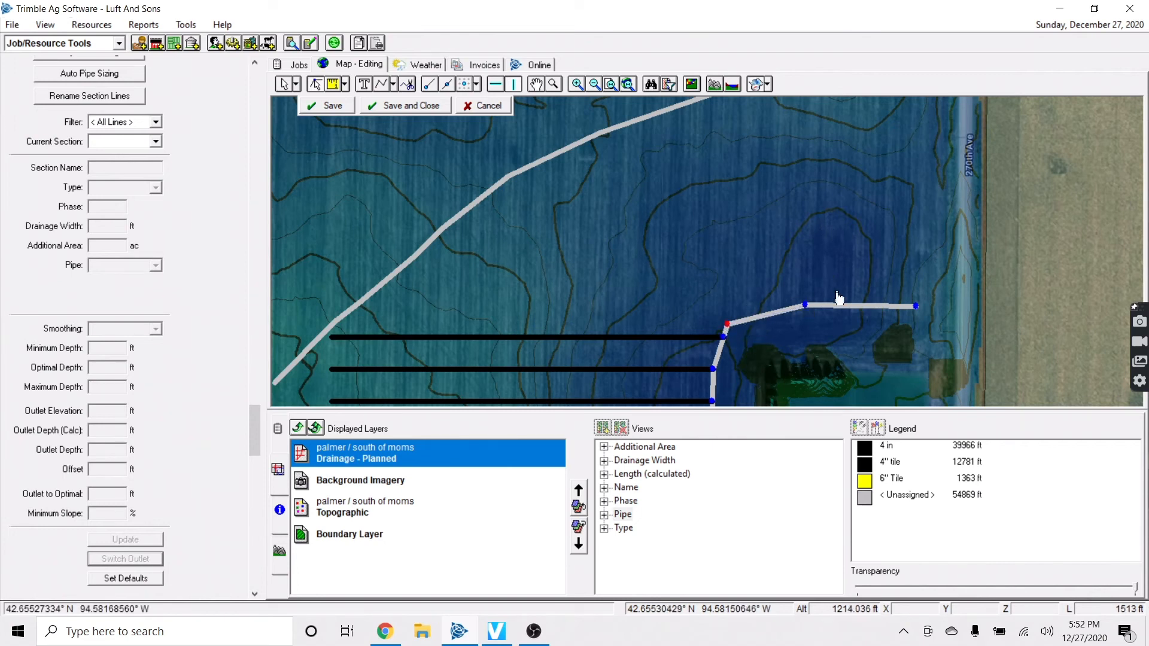
click(917, 308)
drag(921, 308, 854, 115)
click(805, 307)
drag(825, 275, 825, 272)
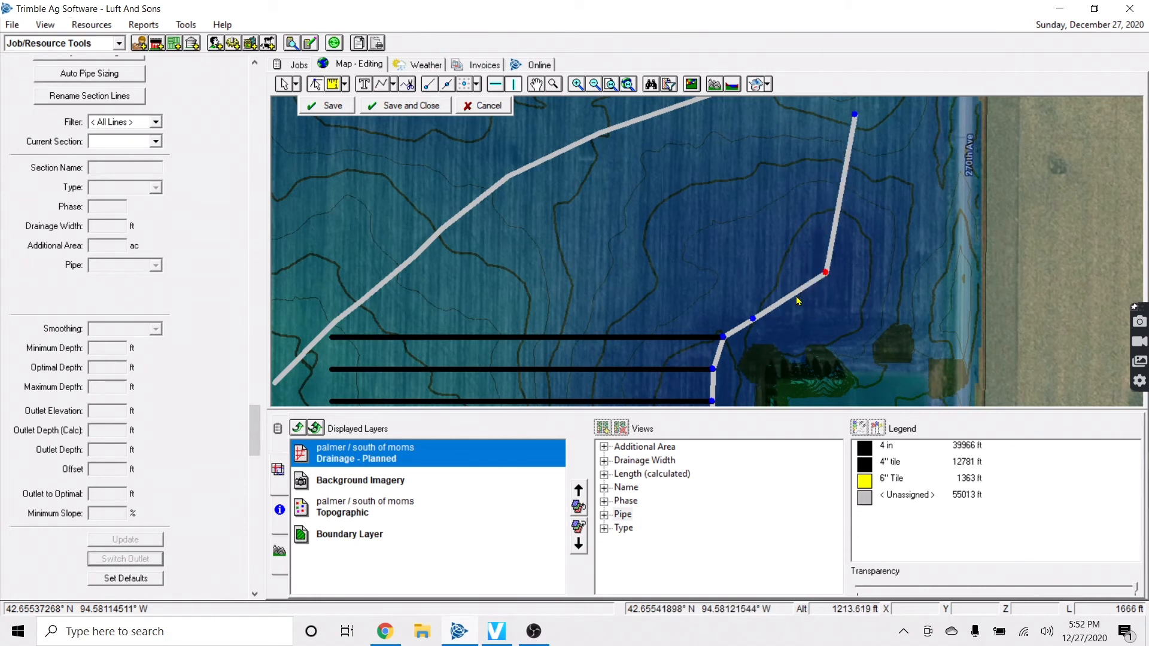
click(854, 115)
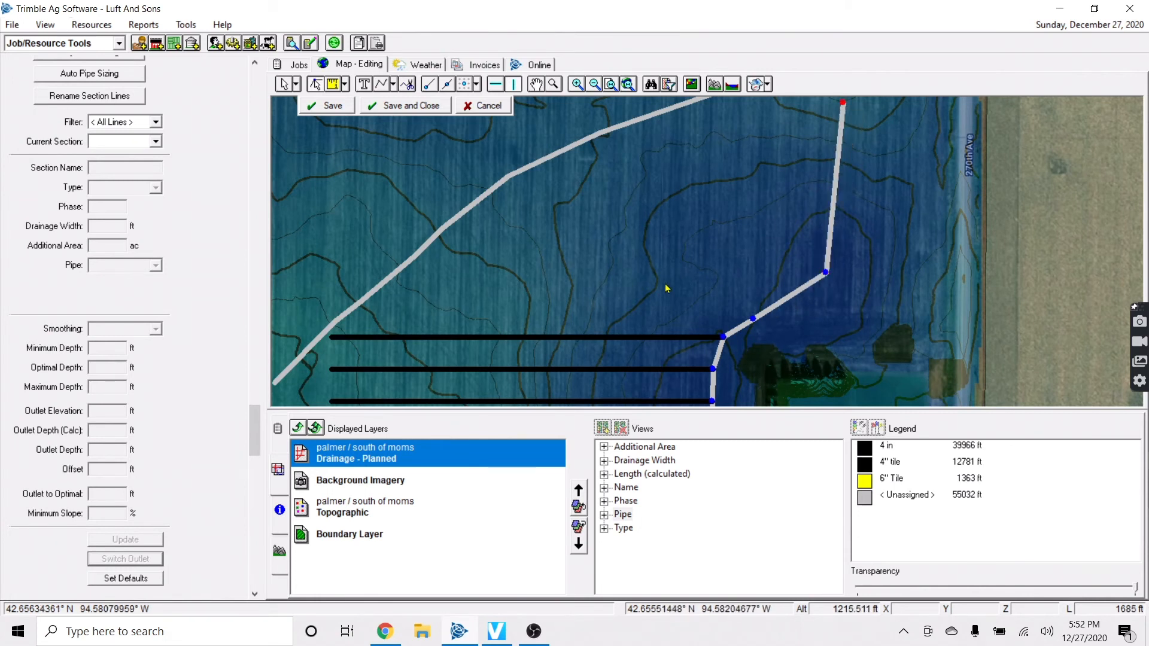
Review the nearby laterals and the reshaped main, then stop editing the line
scroll(638, 317, down, 2)
key(Left)
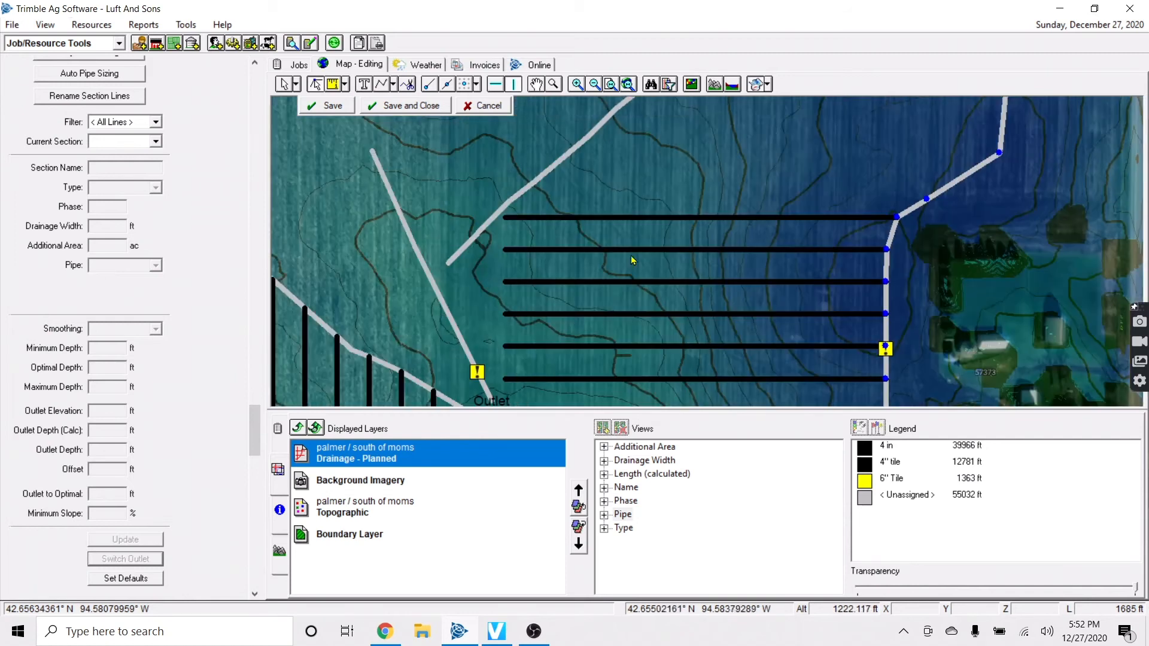
key(Up)
key(Up)
key(Down)
key(Up)
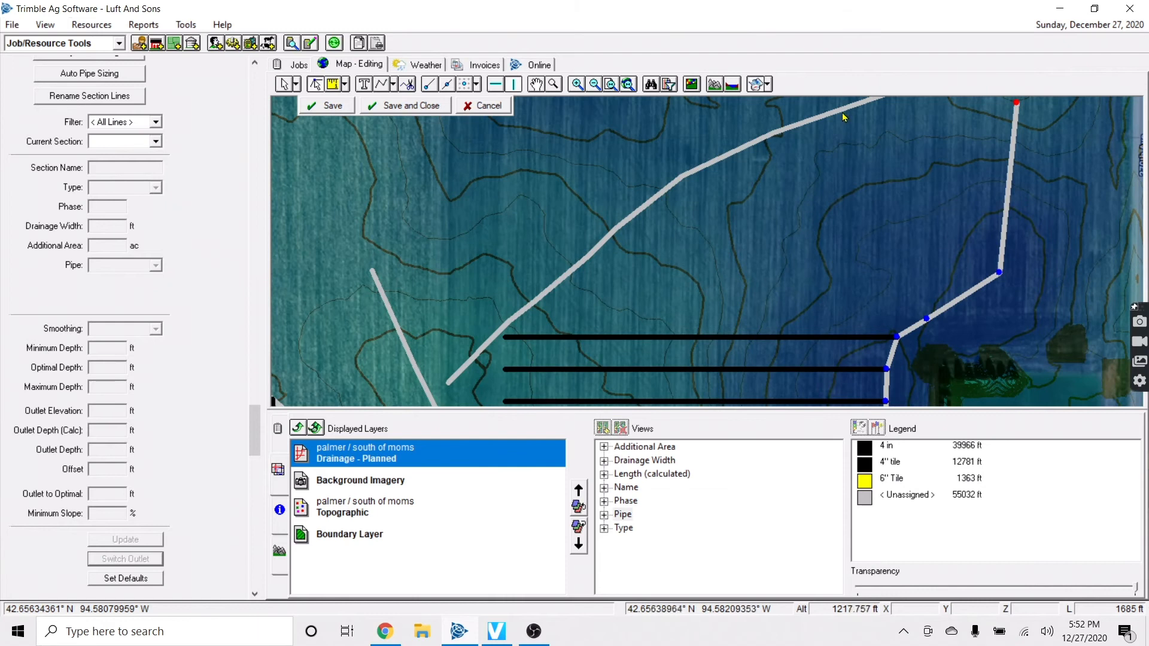
key(Down)
key(Down)
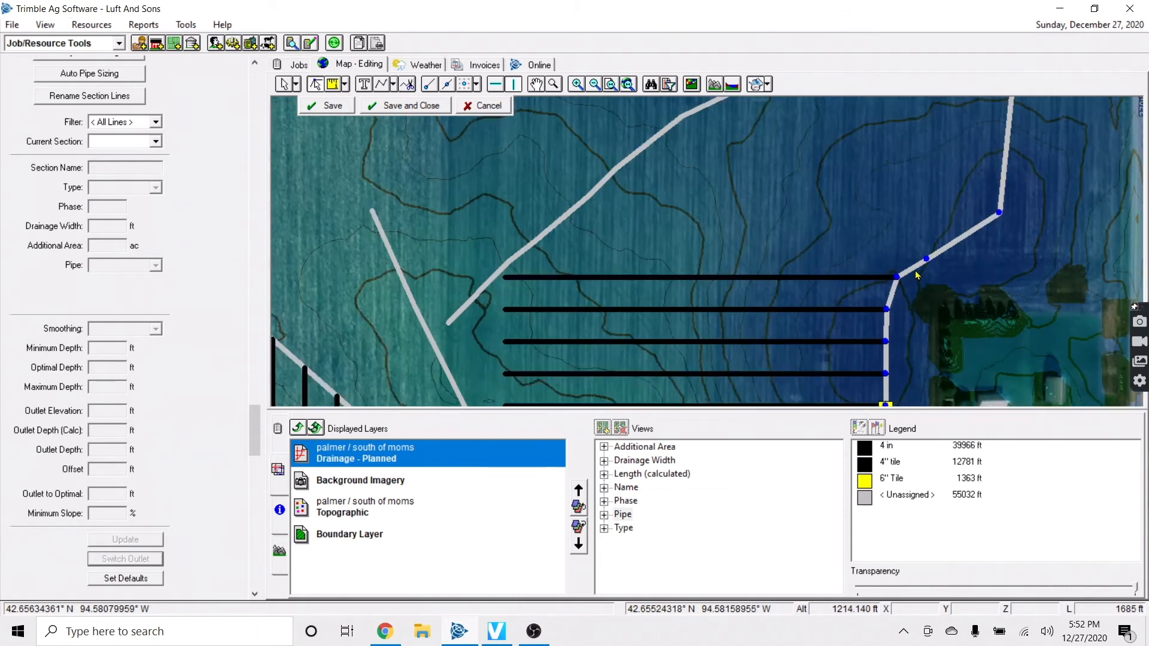
key(Right)
key(Up)
key(Up)
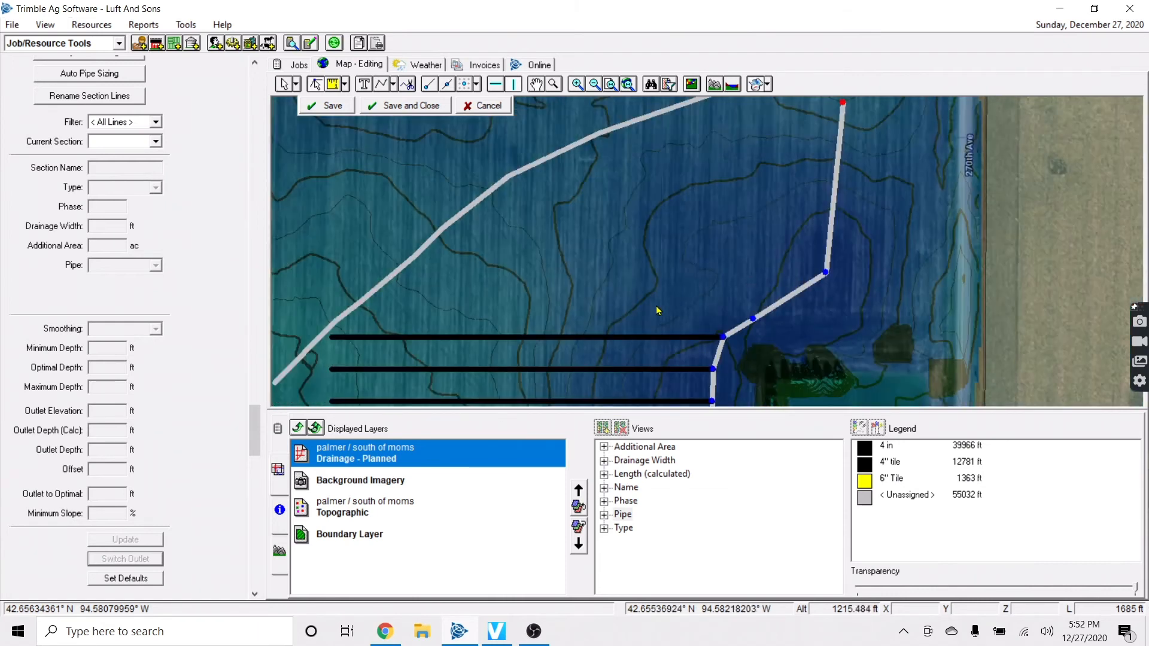
right_click(668, 338)
Offset top black lateral L149 to the right at 60 ft and delete the topmost new lateral L174
click(284, 84)
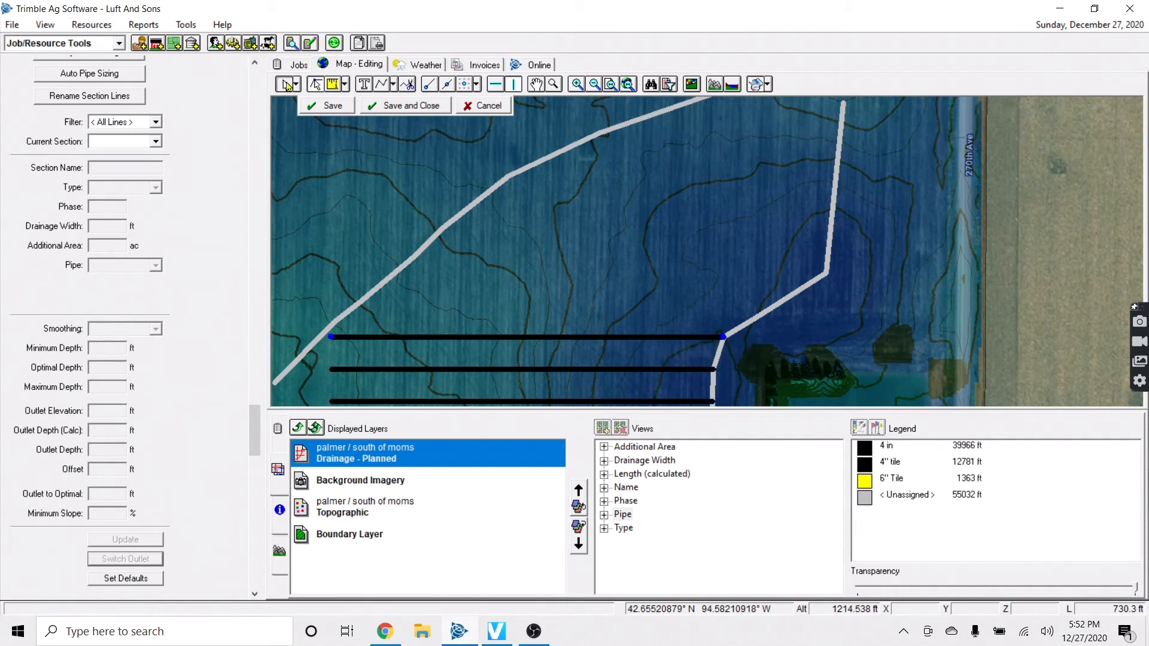
click(585, 341)
click(636, 369)
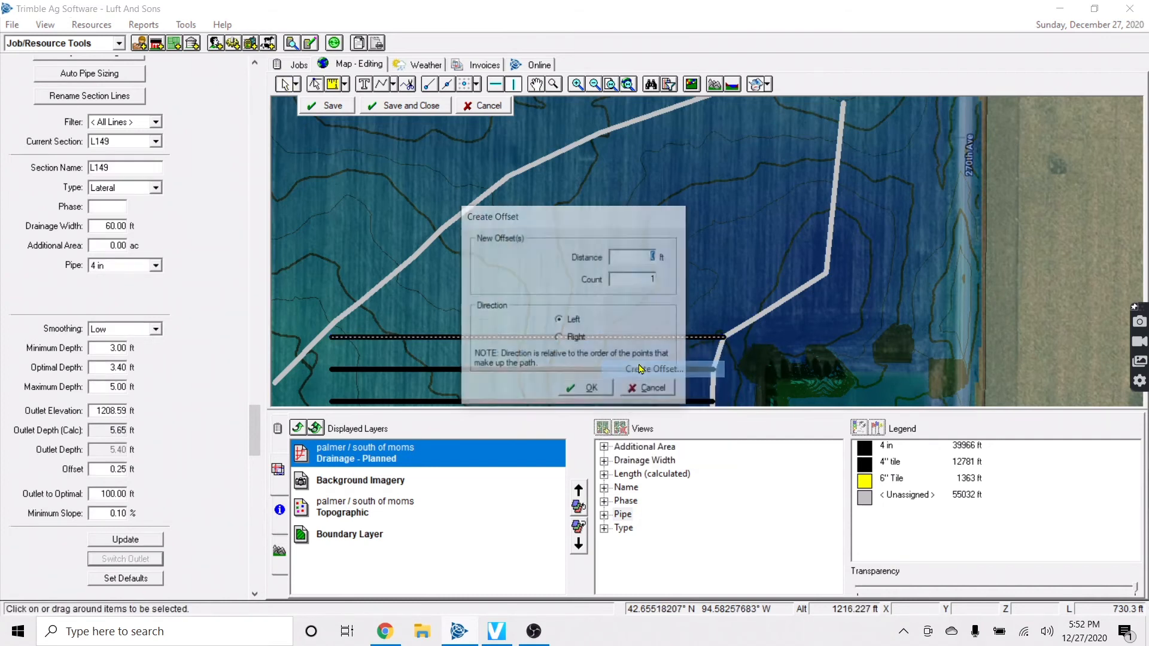
click(559, 338)
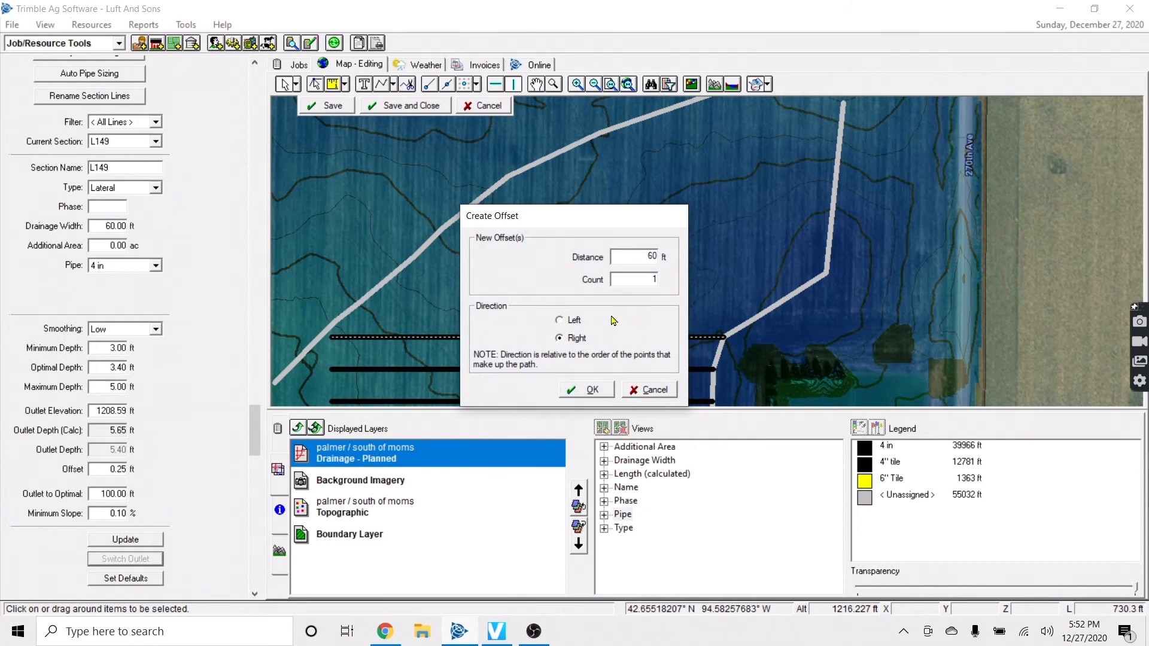
click(589, 390)
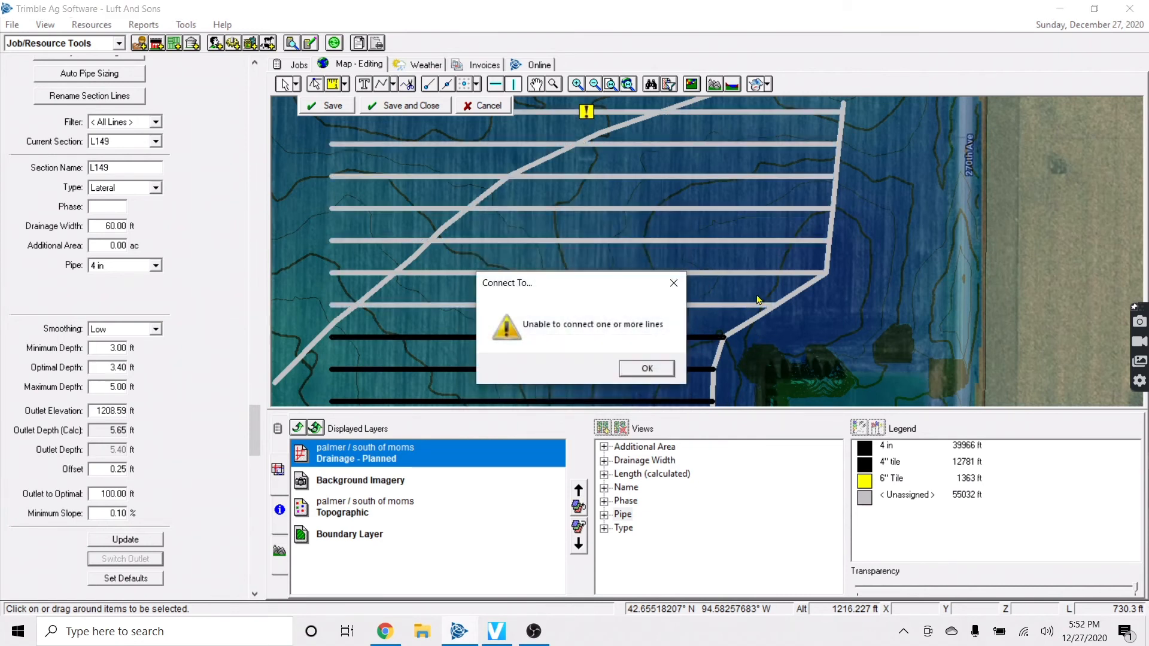
click(647, 368)
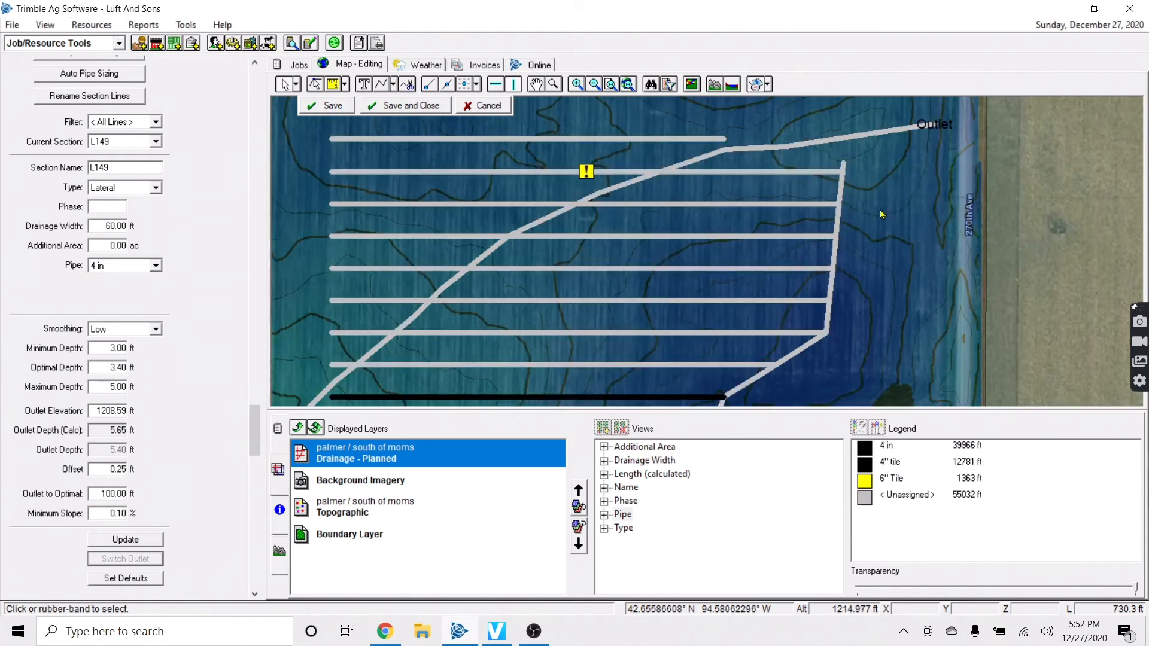
click(658, 138)
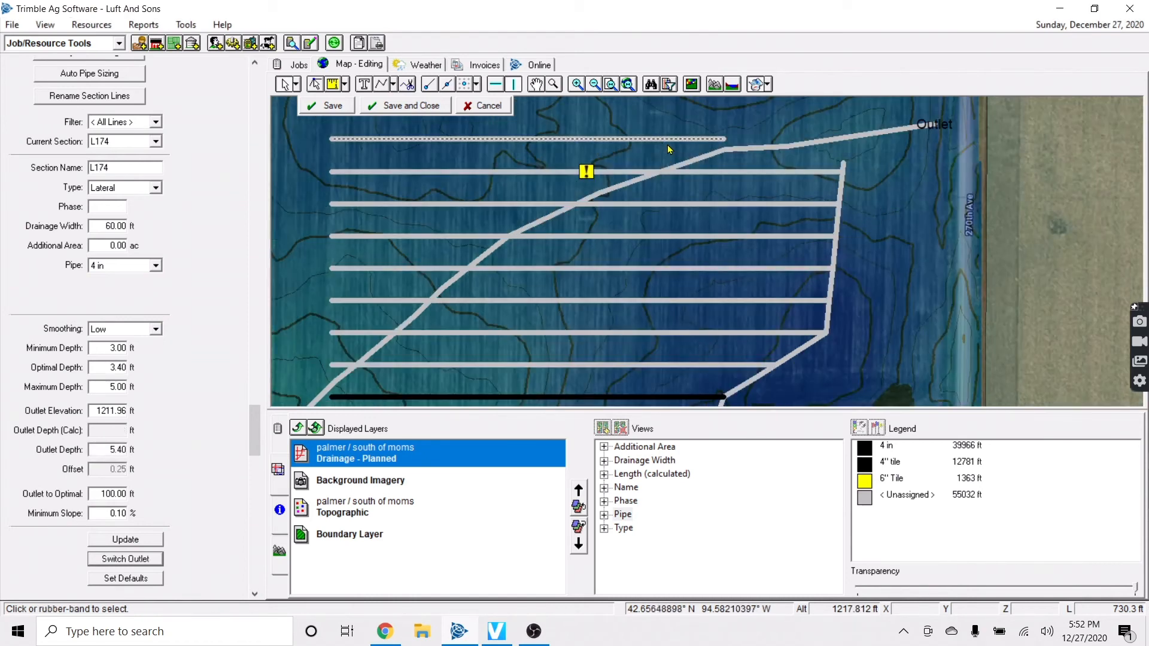
key(Delete)
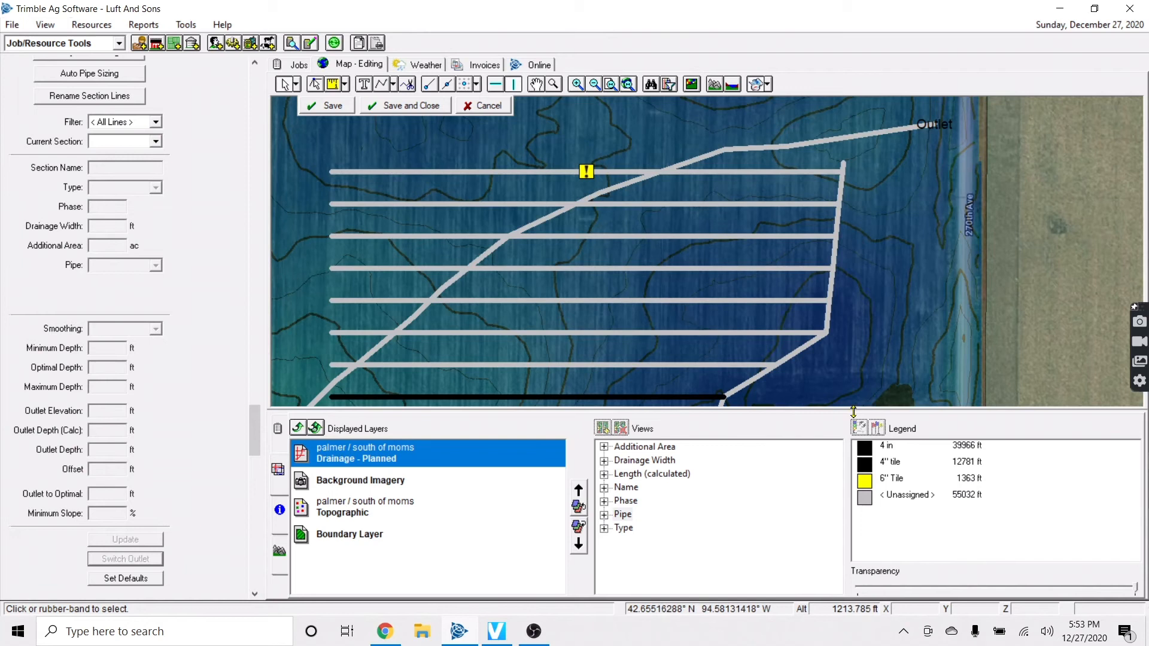
Extend the seven new laterals to meet the diagonal main
drag(756, 340, 398, 196)
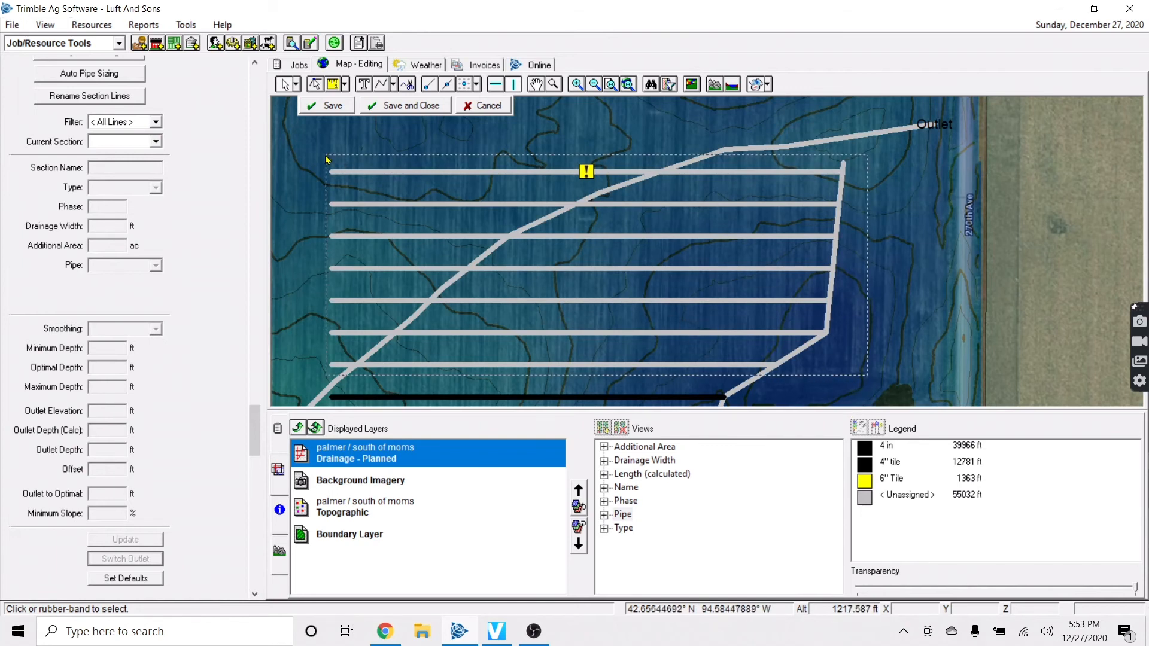
drag(326, 158, 326, 157)
right_click(712, 301)
mouse_move(782, 345)
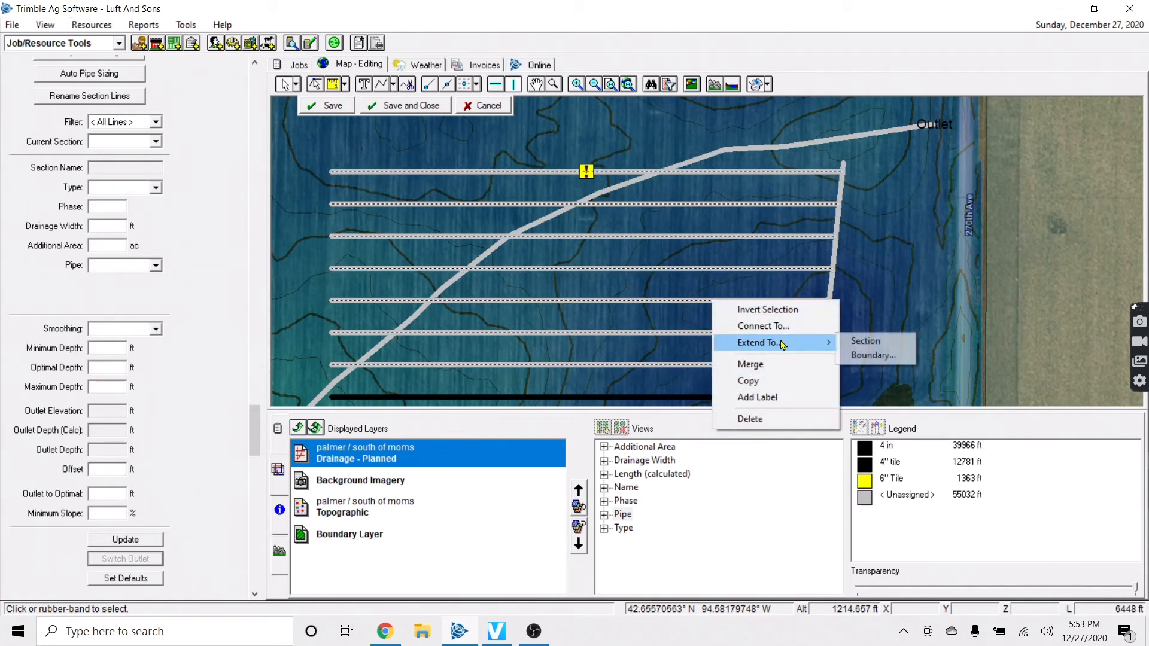
click(865, 341)
click(672, 367)
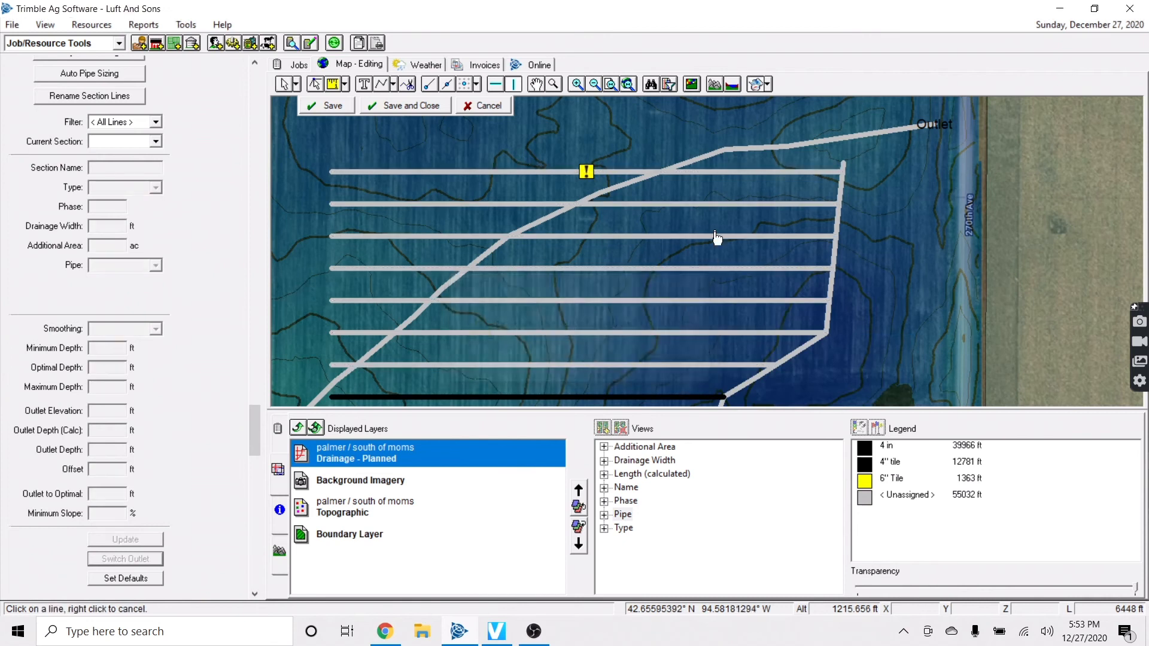
click(704, 157)
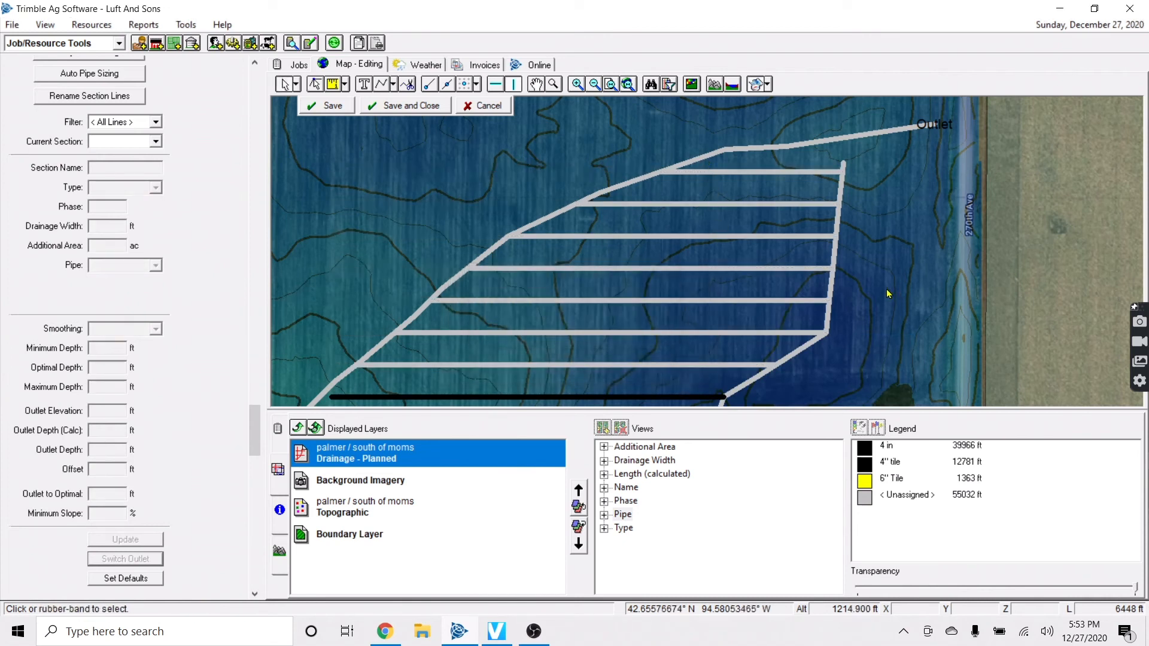
Inspect the elevation profiles and depth values of laterals L168 through L171
click(756, 237)
click(746, 270)
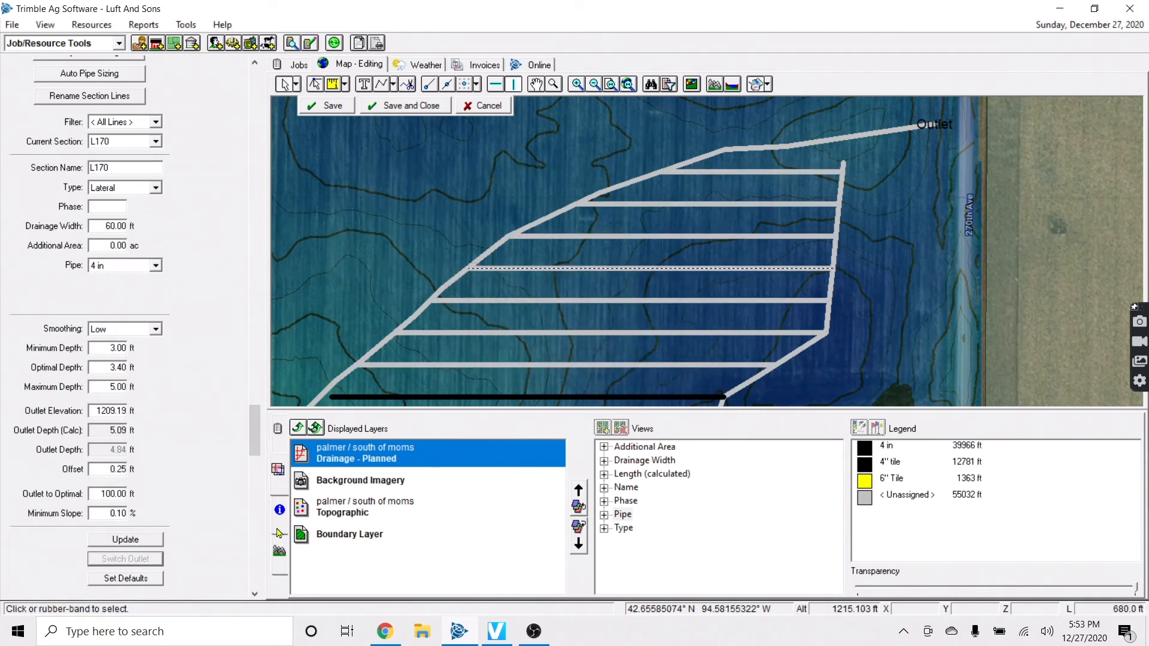
click(279, 551)
click(534, 334)
click(606, 302)
click(687, 275)
click(694, 269)
click(712, 237)
click(728, 213)
Check the elevation profiles of the top laterals L172 and L173
click(741, 204)
click(760, 187)
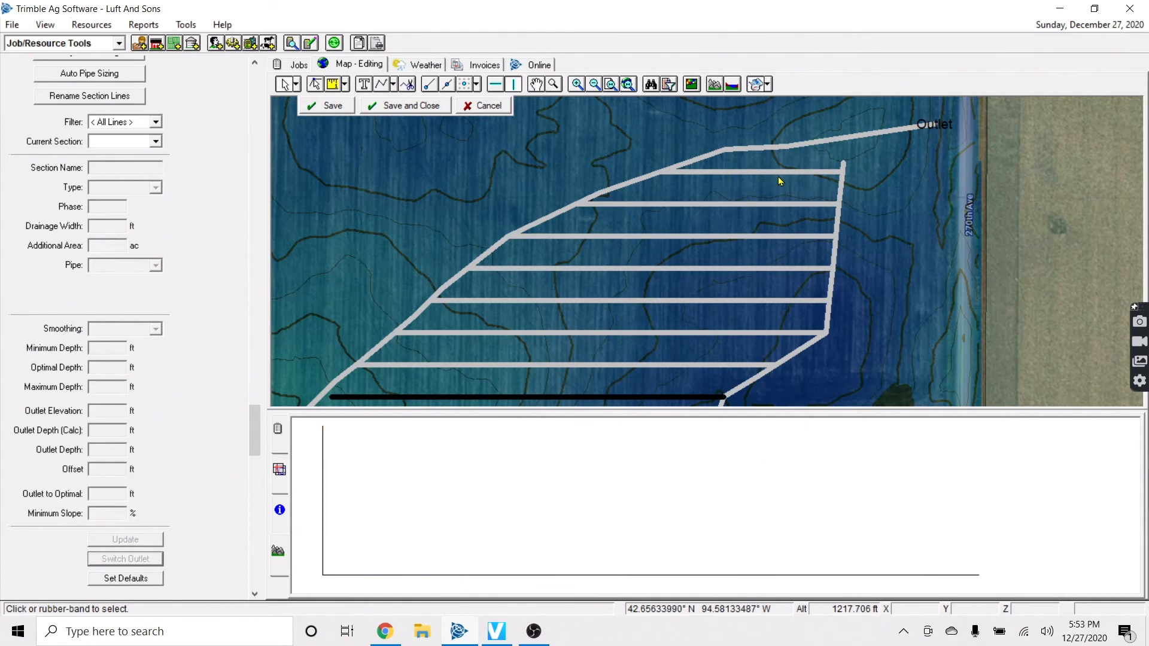
click(778, 174)
click(759, 238)
click(764, 211)
click(779, 172)
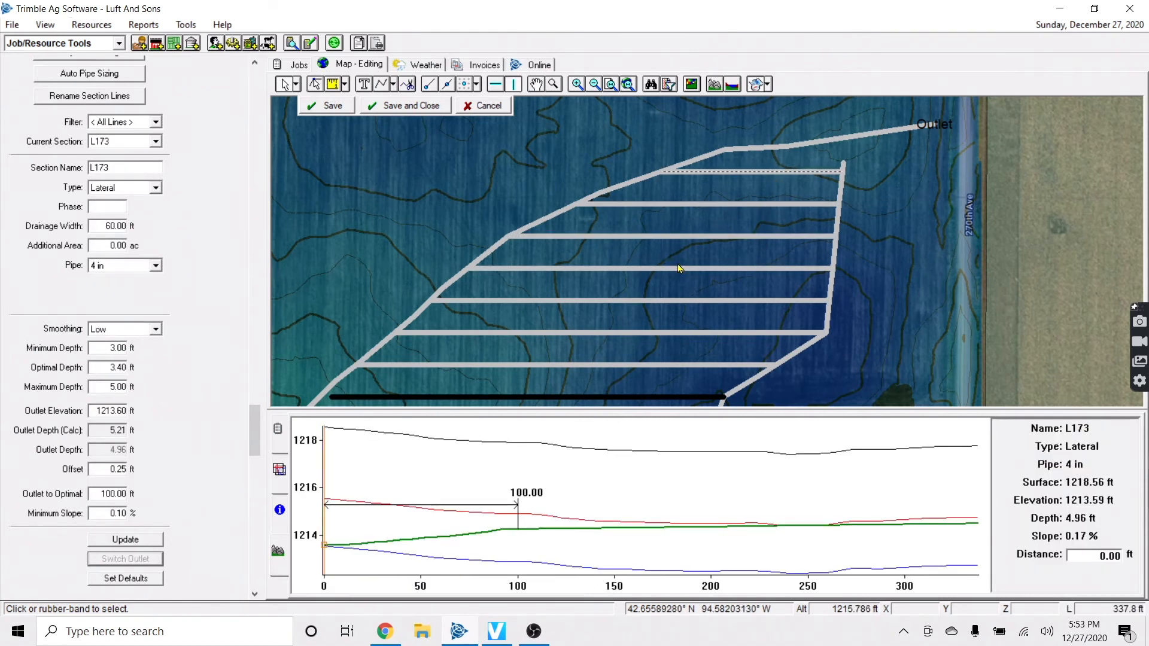
click(731, 249)
click(689, 205)
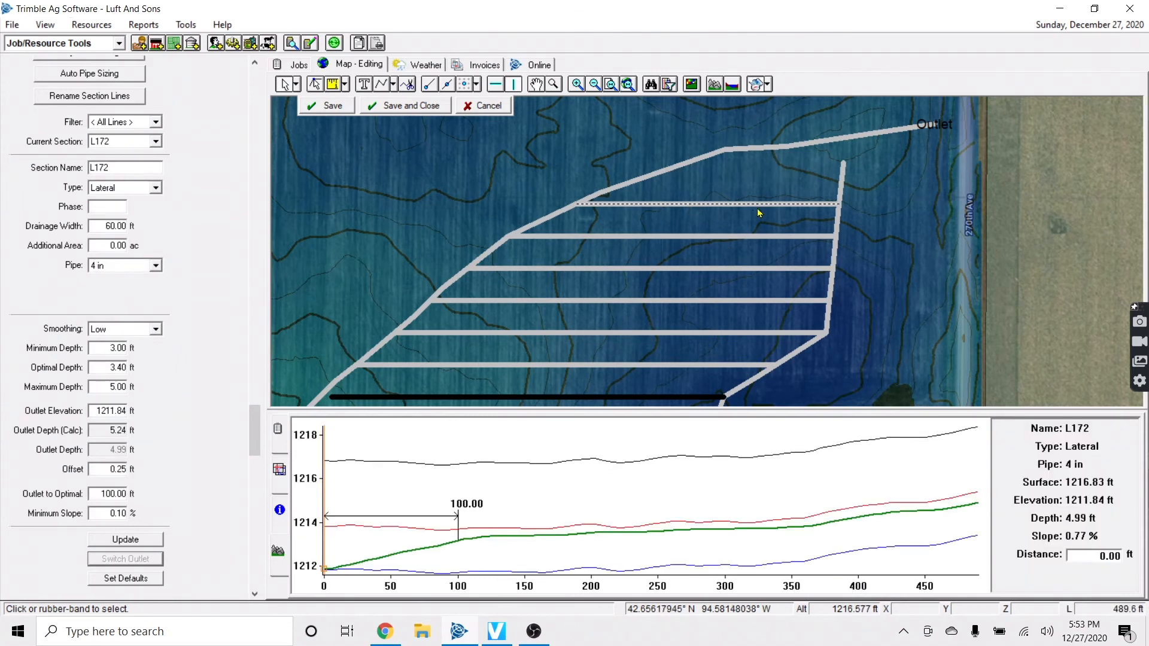
click(898, 346)
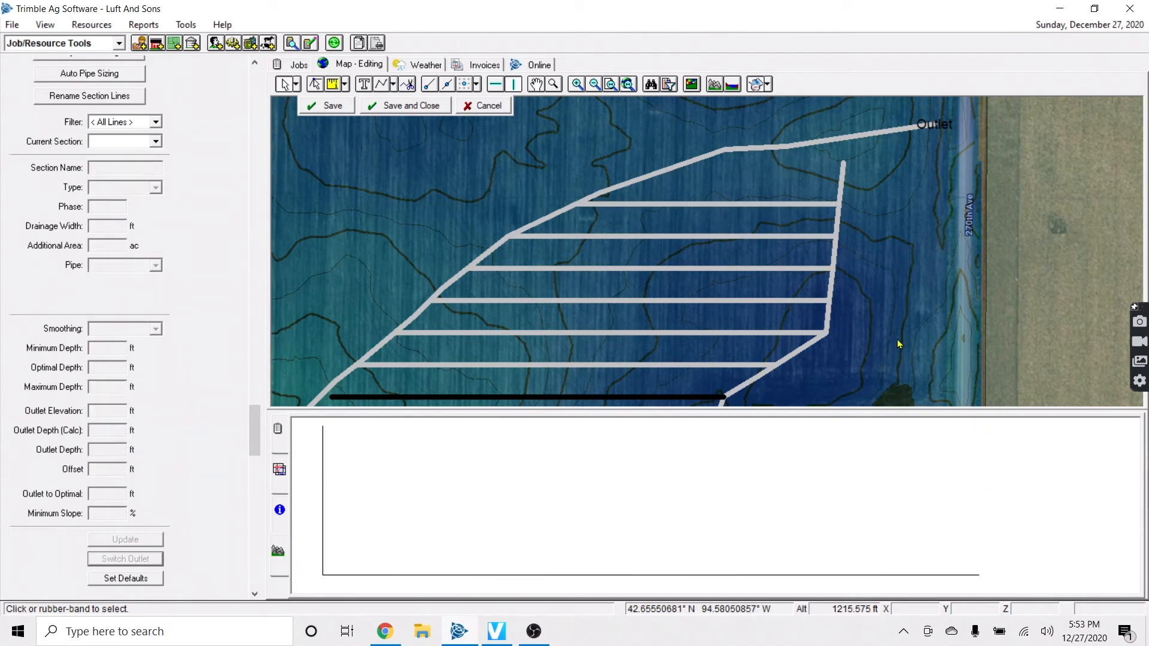
scroll(895, 346, down, 1)
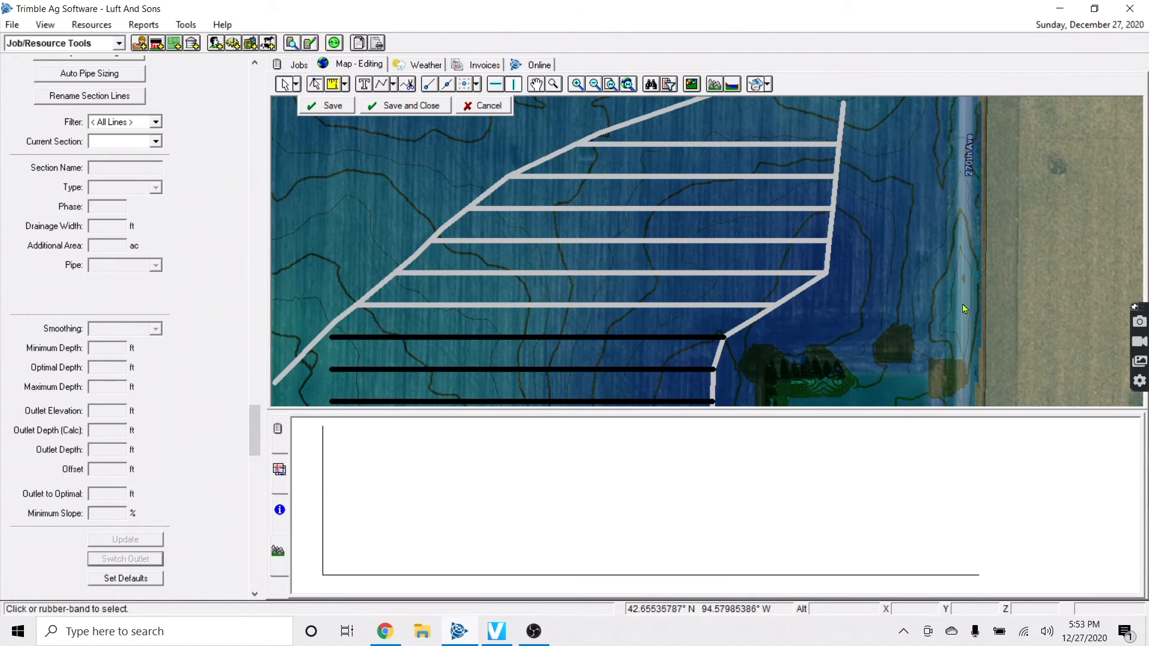
Review the top lateral L172's profile, then switch its outlet to the opposite end
click(654, 311)
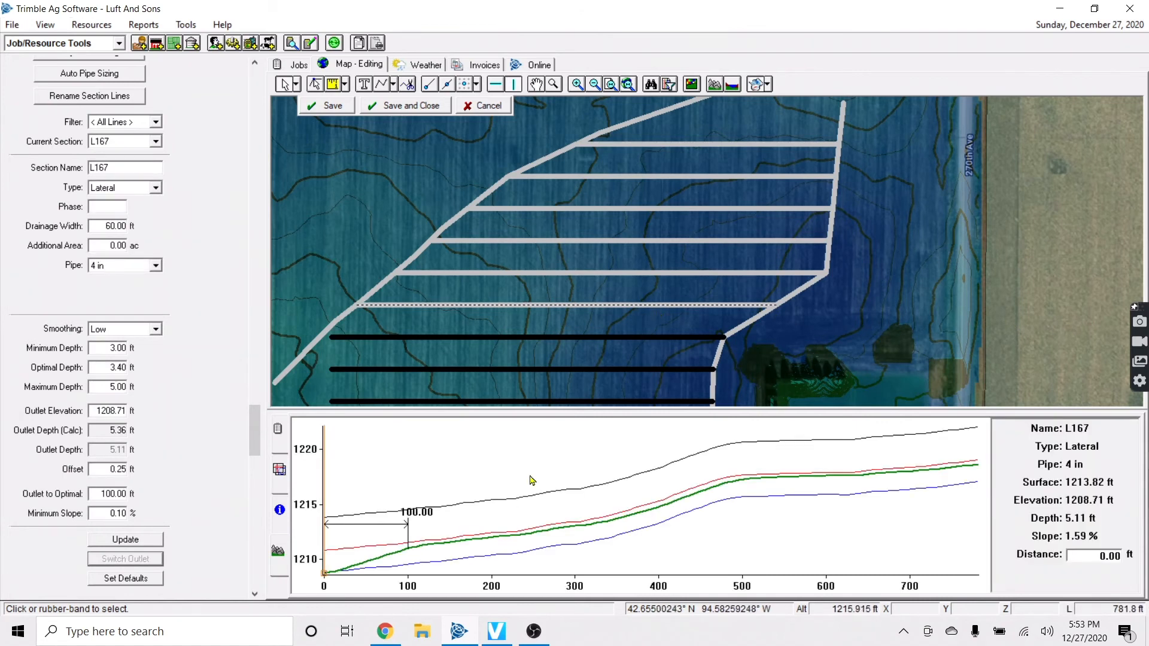
click(648, 144)
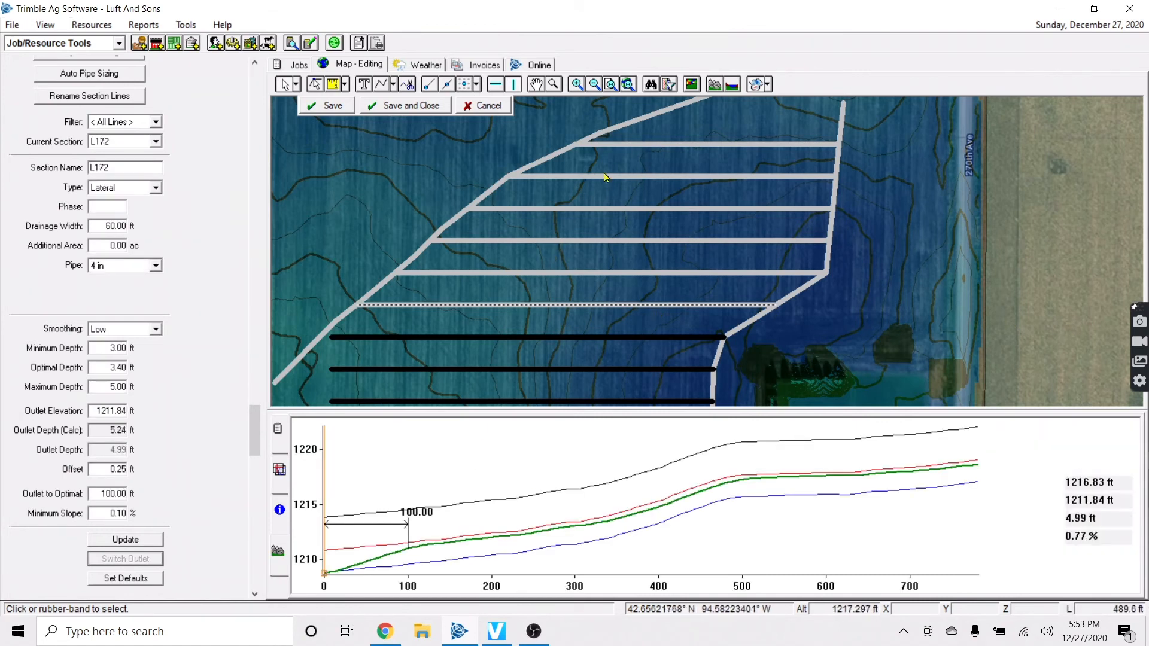
click(885, 487)
right_click(909, 487)
click(934, 496)
click(590, 145)
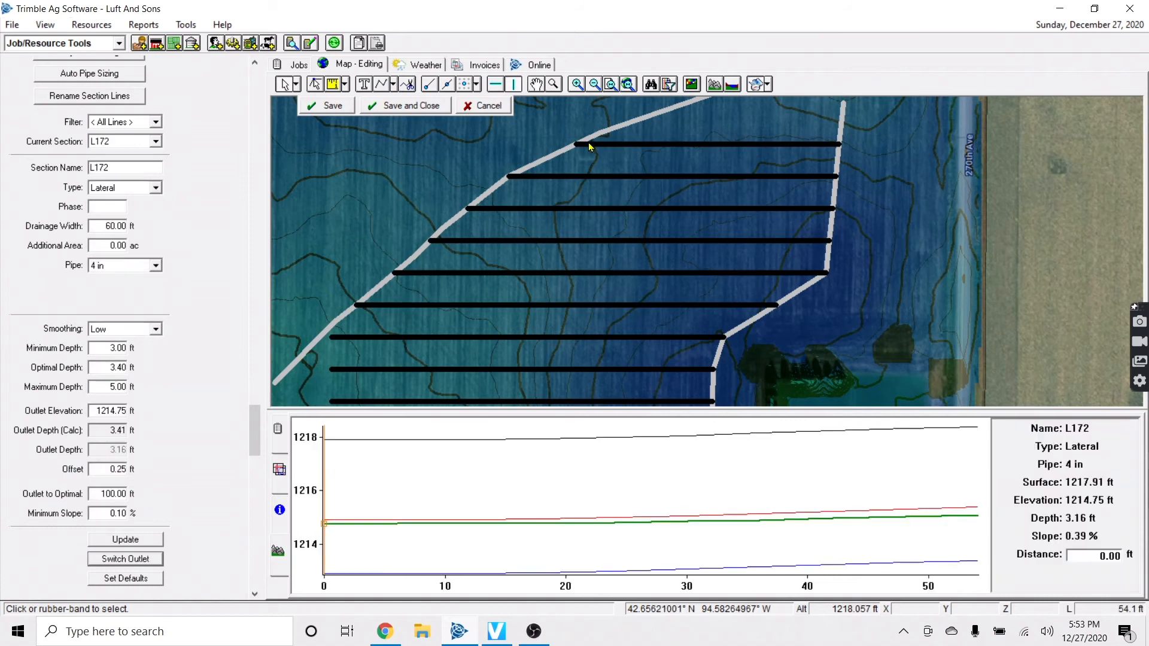
click(156, 555)
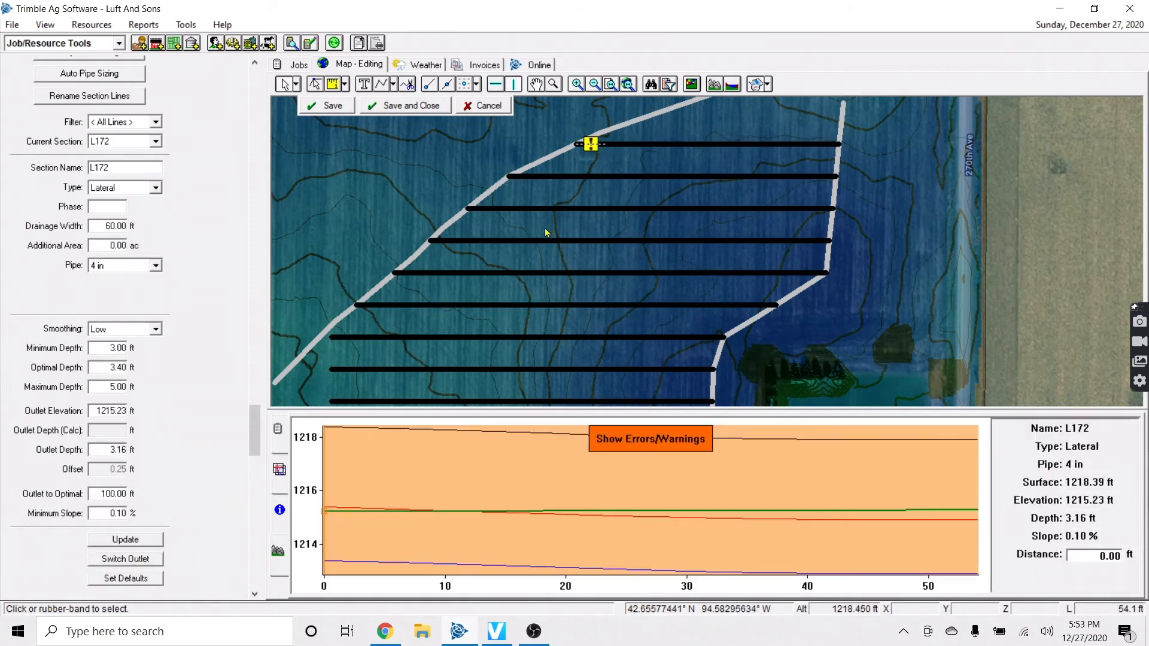
Extend the top lateral L172 to the field boundary
right_click(597, 146)
mouse_move(663, 202)
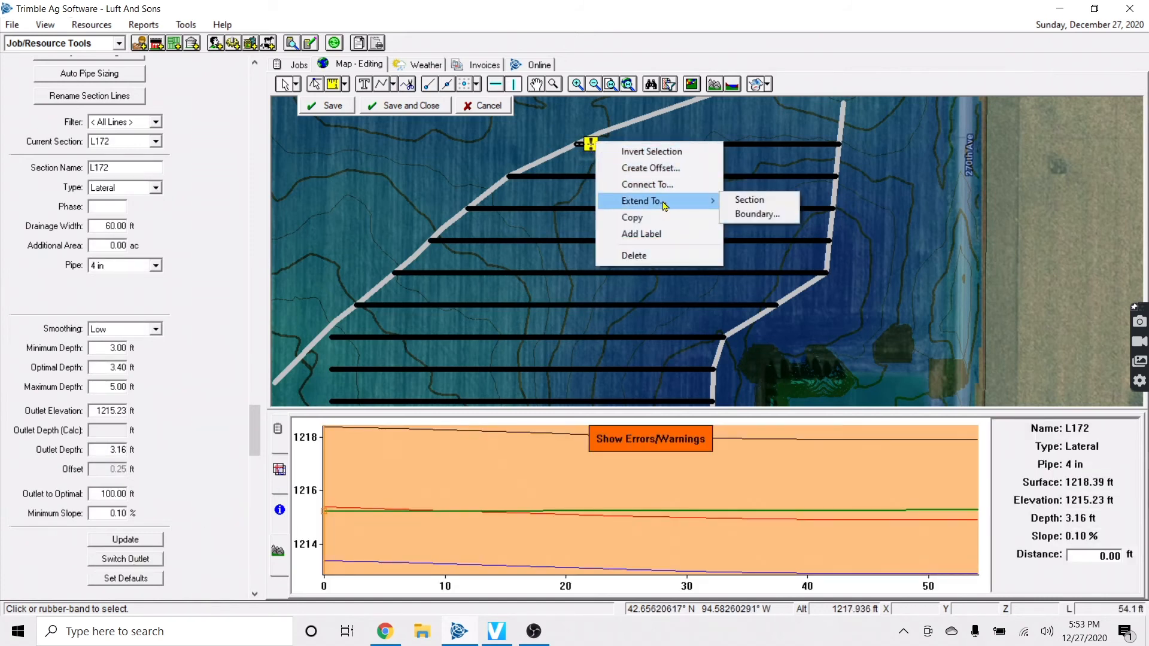
click(756, 215)
click(604, 346)
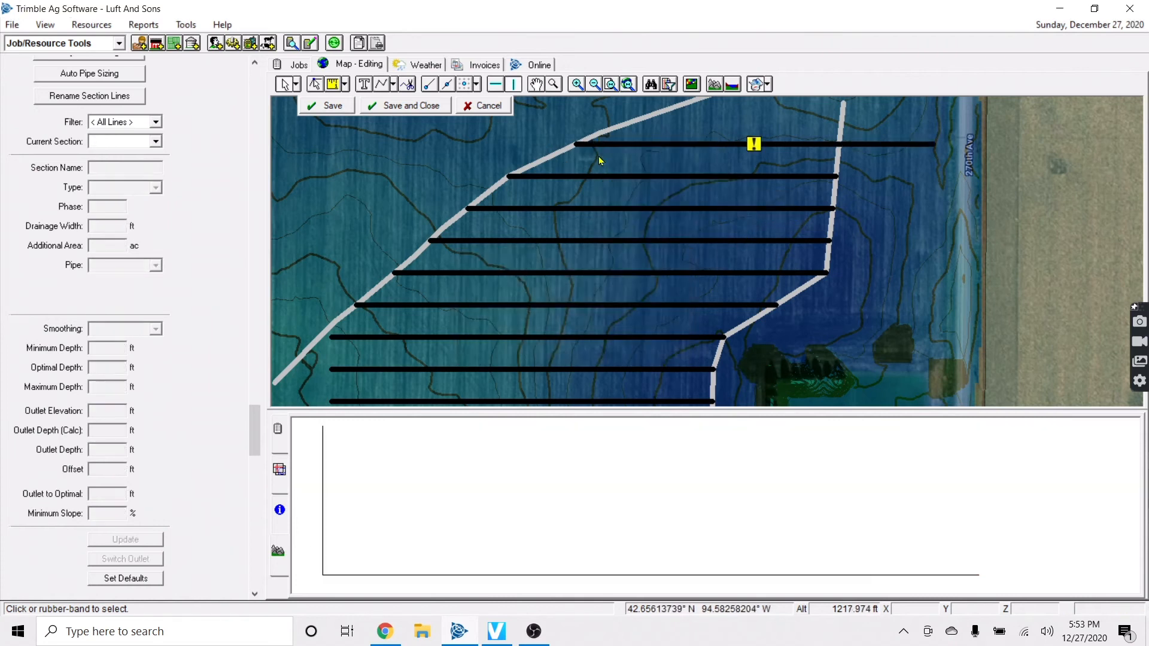
Split L172 at the profile point where the main crosses it
click(896, 145)
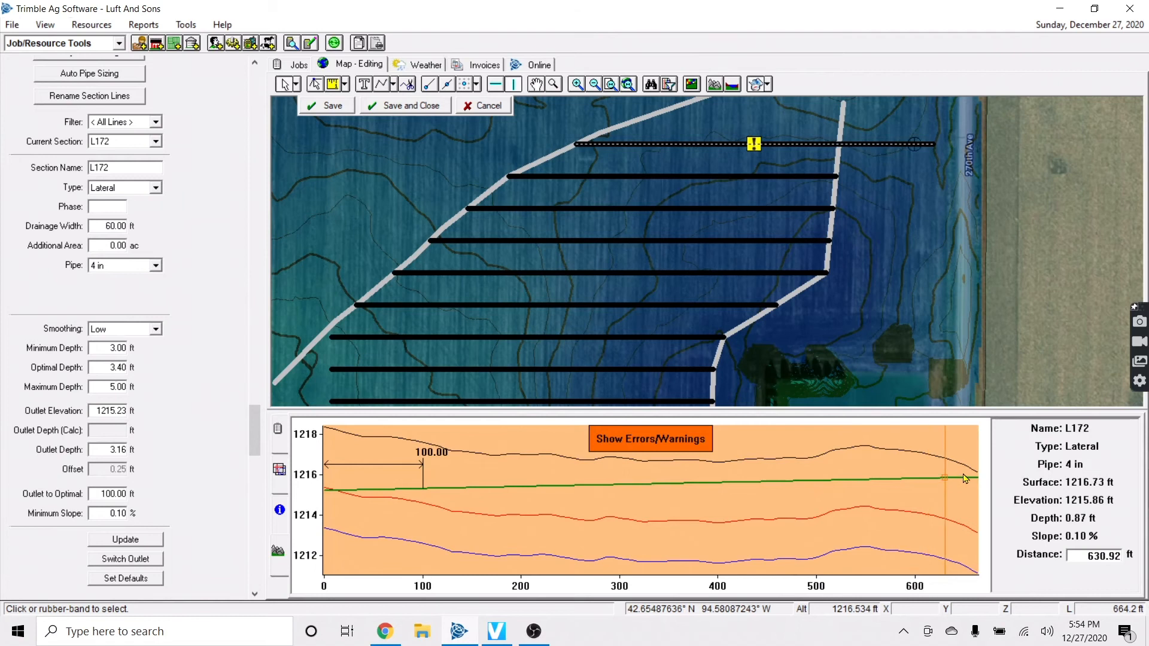
right_click(821, 497)
click(852, 503)
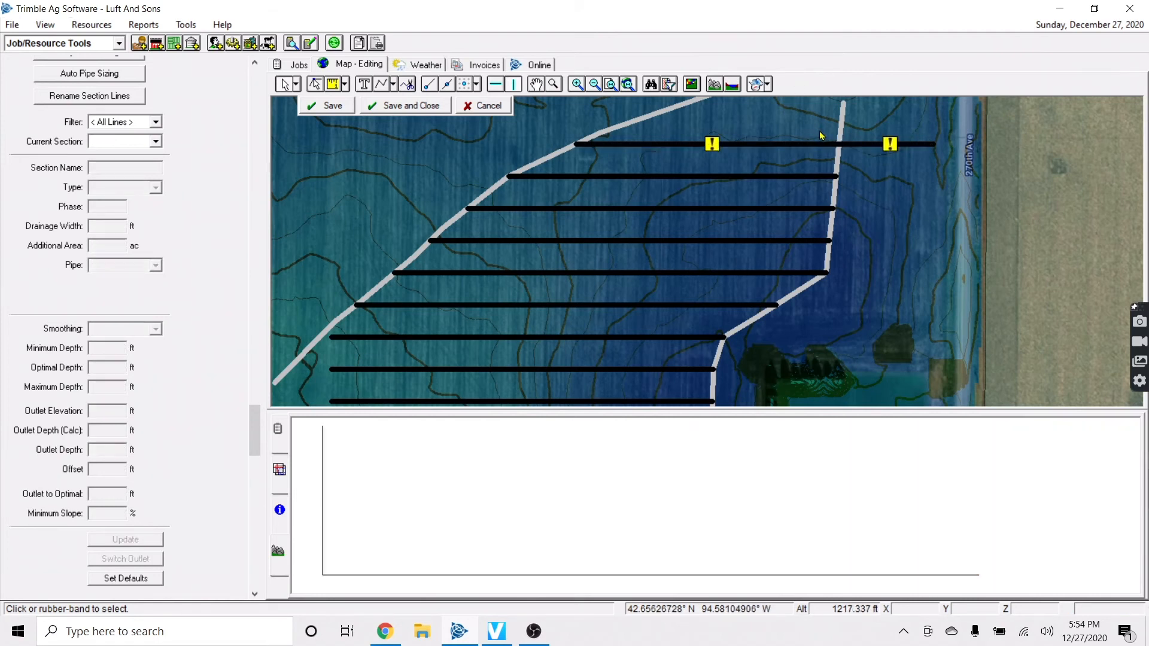
click(820, 146)
click(596, 146)
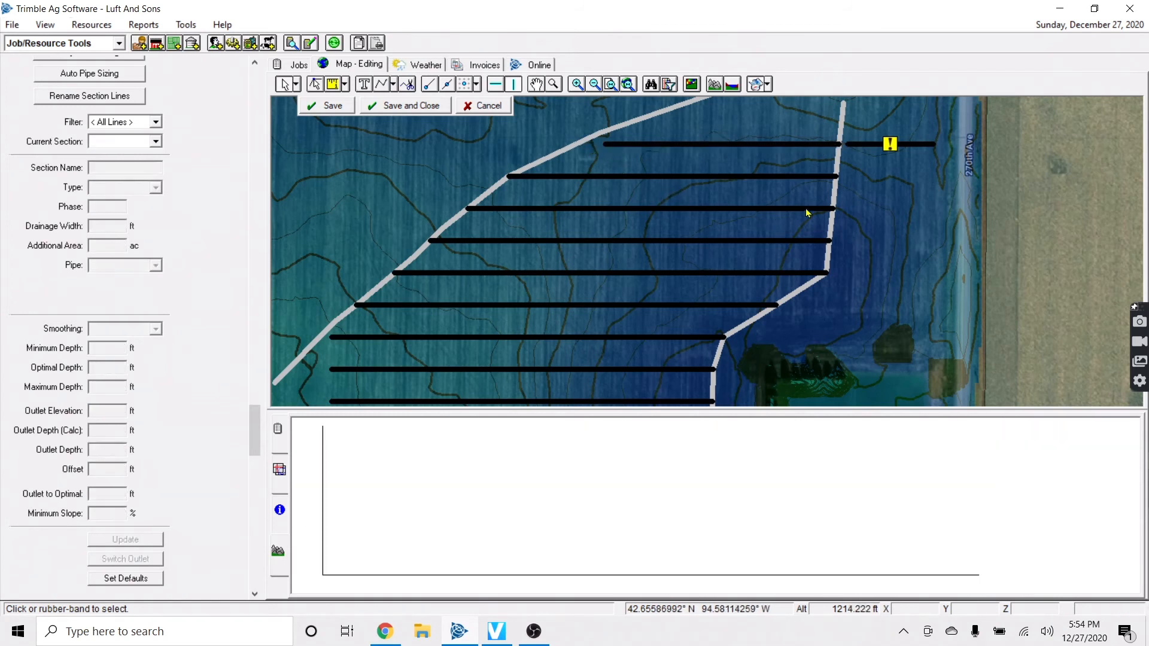
Connect the short right part of L172 to the main line and save
click(867, 144)
right_click(866, 146)
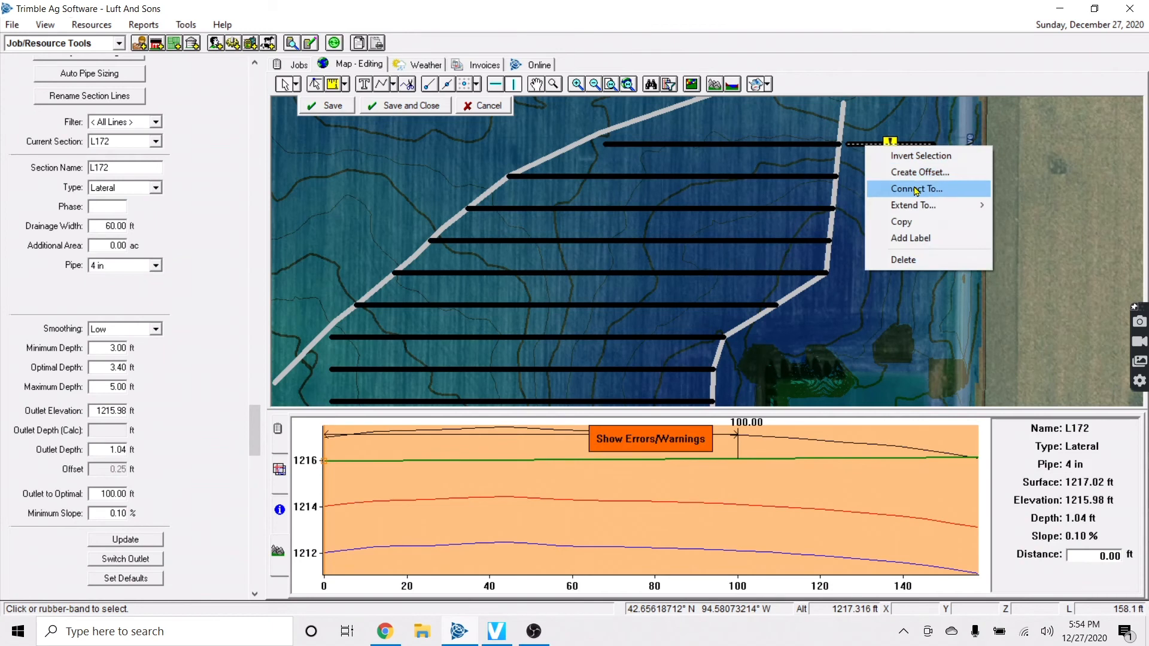
click(897, 188)
click(703, 369)
click(699, 141)
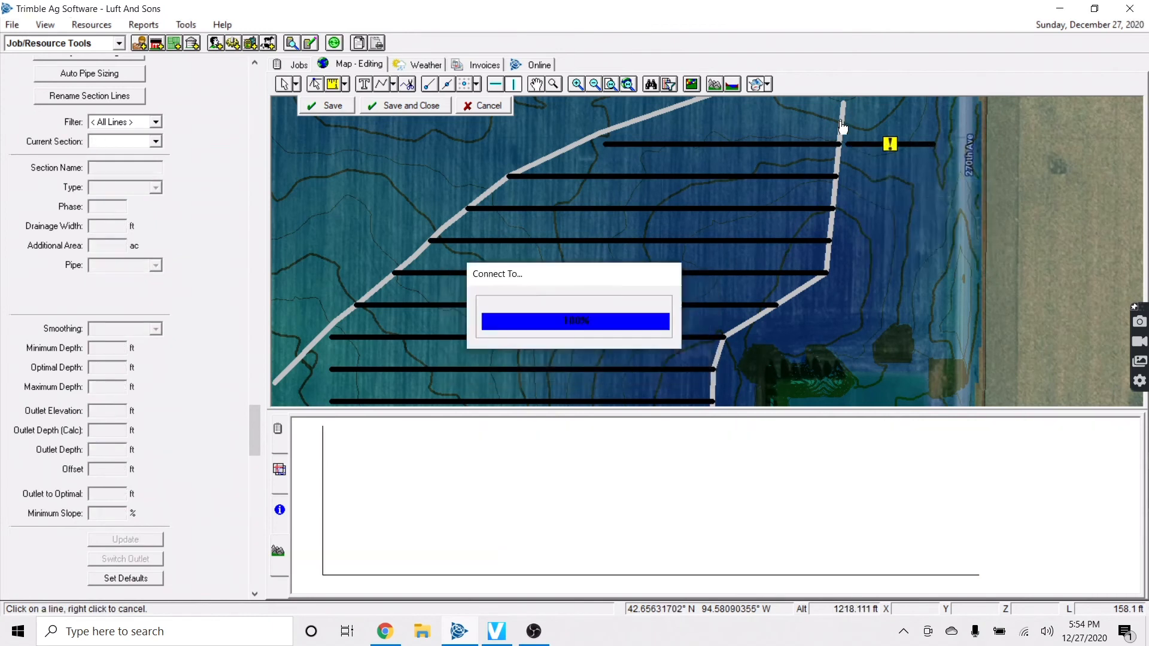
click(346, 107)
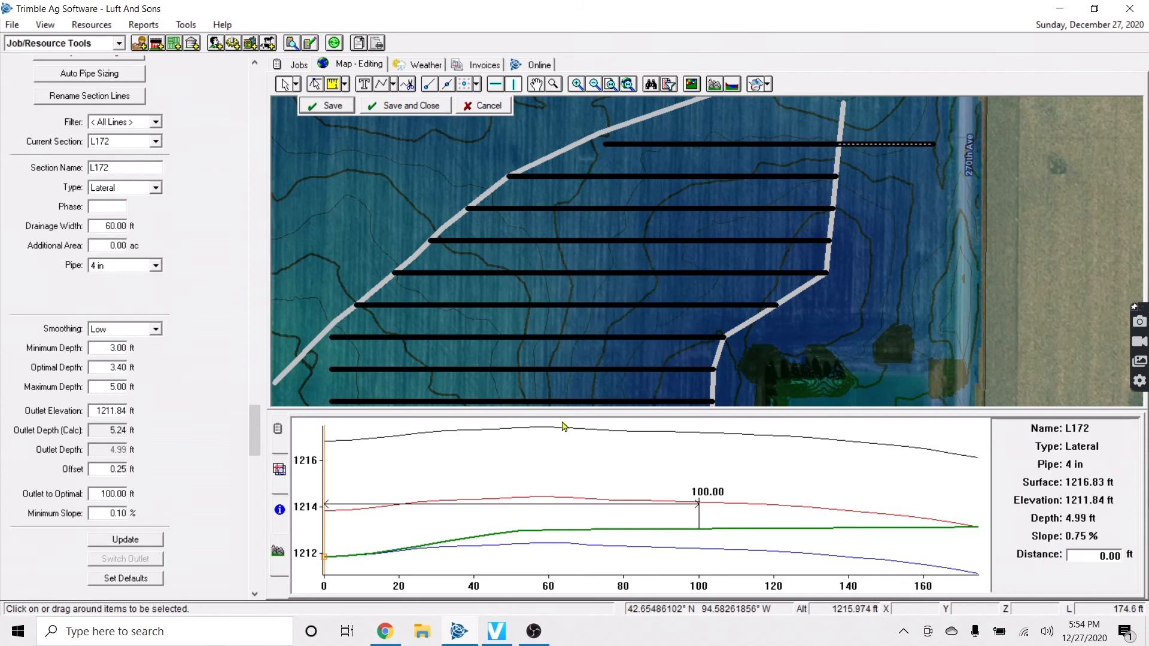
Check L172's profile at about 53, 63 and 77 ft
click(524, 470)
click(562, 482)
click(612, 484)
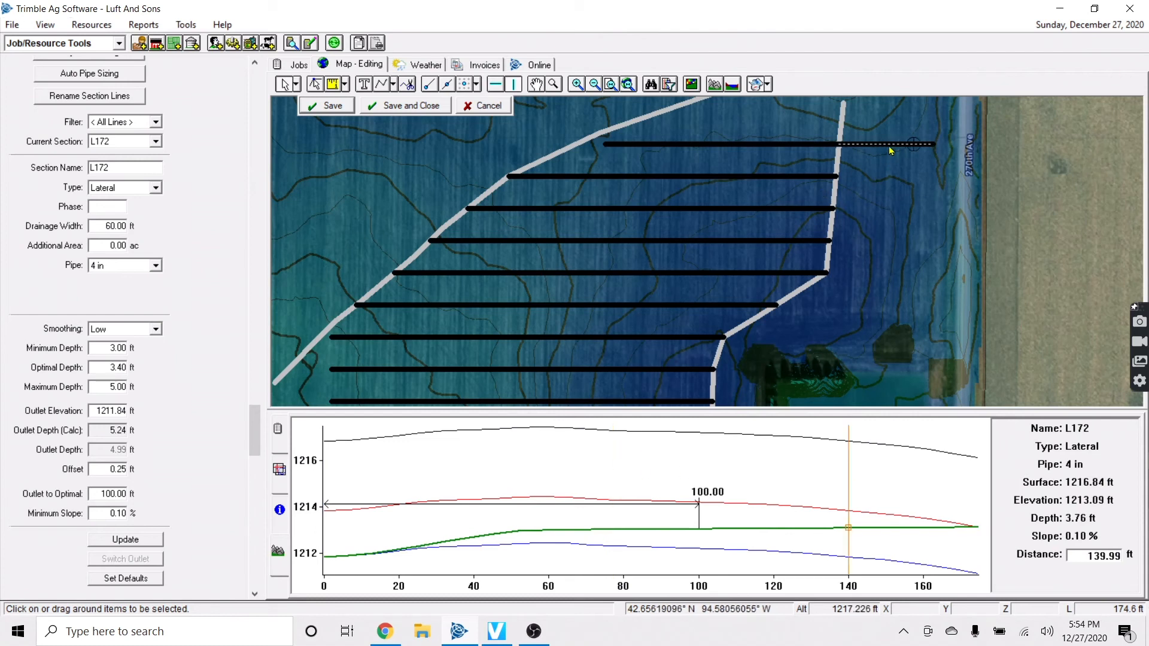
Offset L172 into five parallel laterals 60 ft apart
click(885, 219)
scroll(887, 221, up, 2)
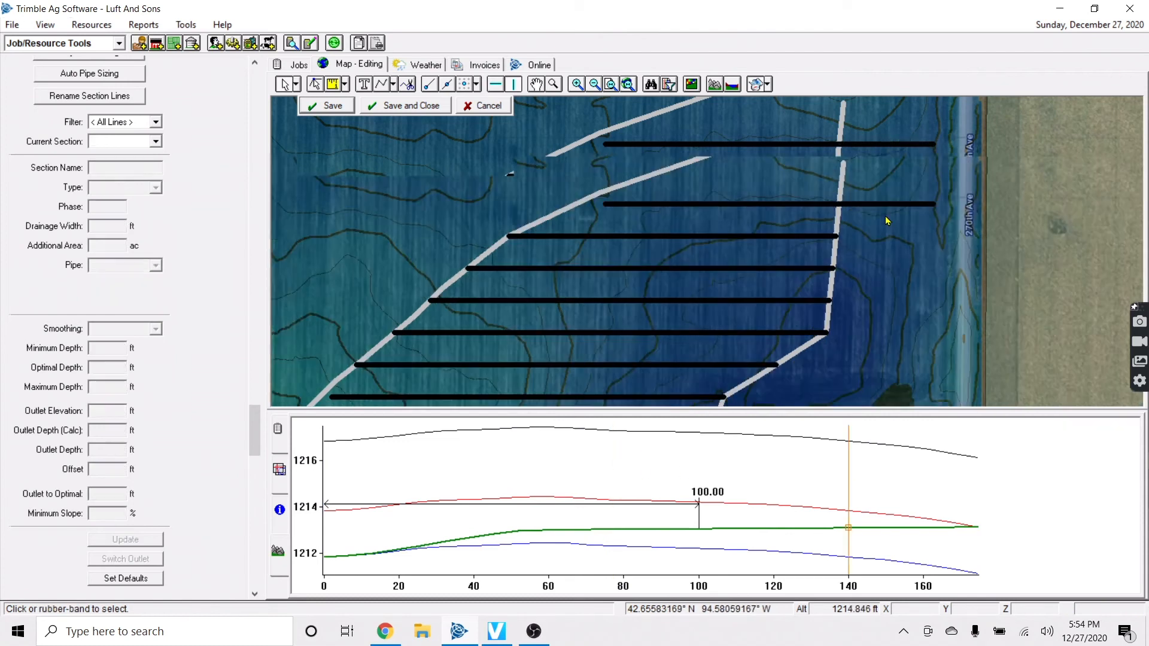
scroll(892, 241, down, 2)
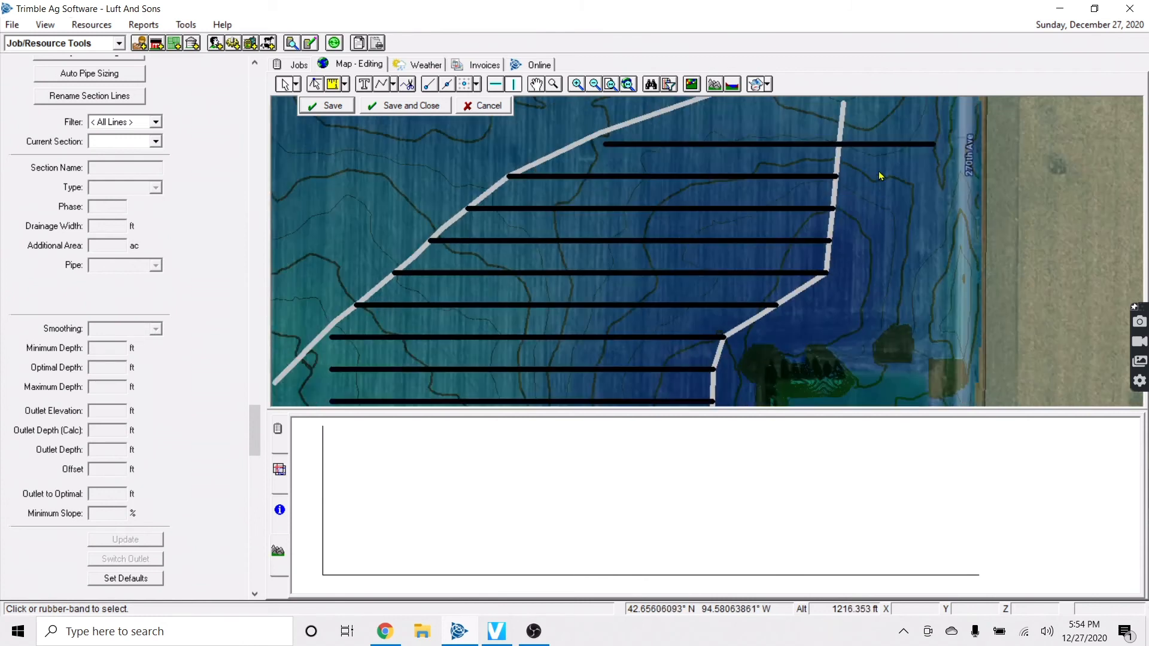
right_click(878, 146)
click(925, 172)
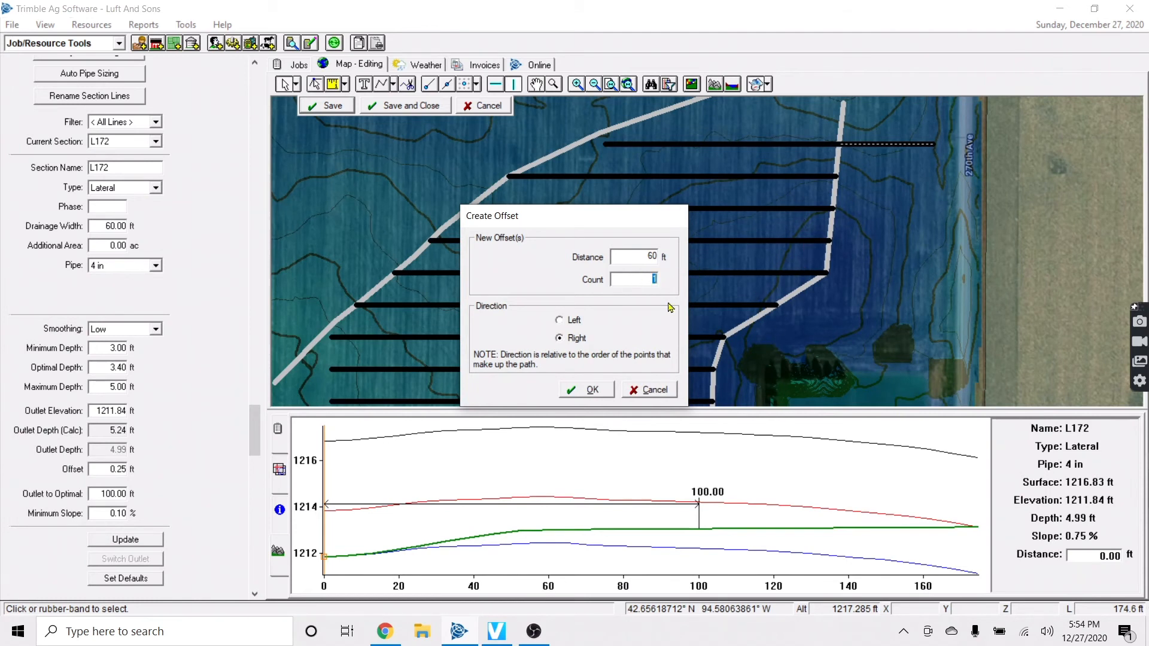
click(599, 389)
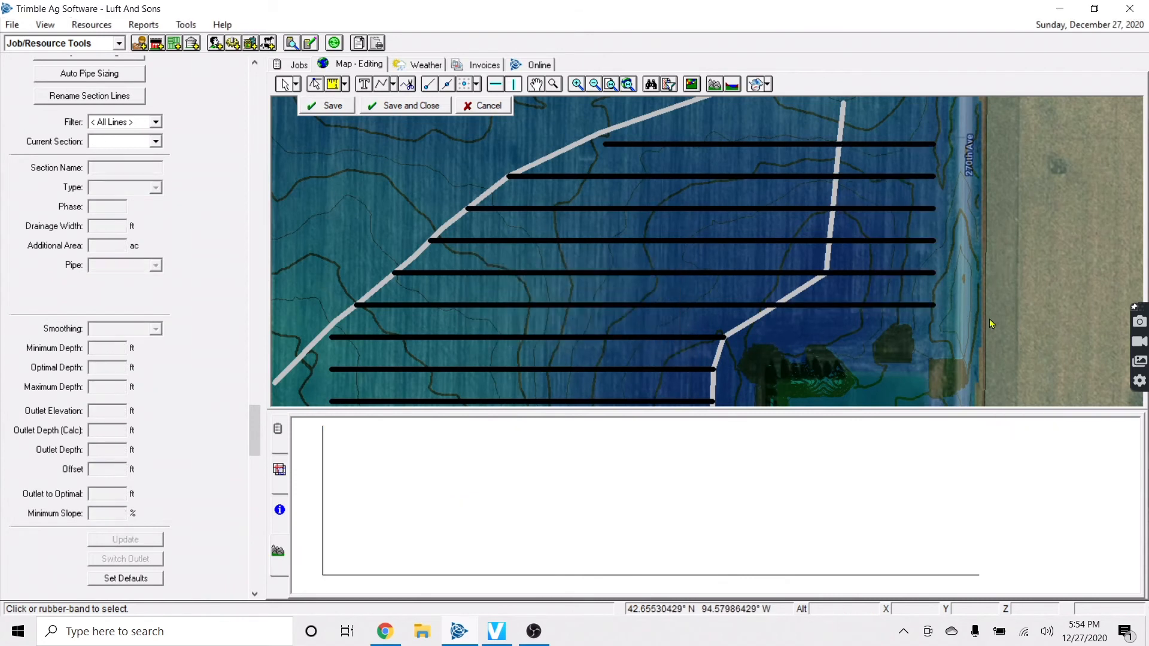
click(929, 306)
Check offset laterals L177 and L176, then main L131's profile near 1372–1406 ft
click(900, 272)
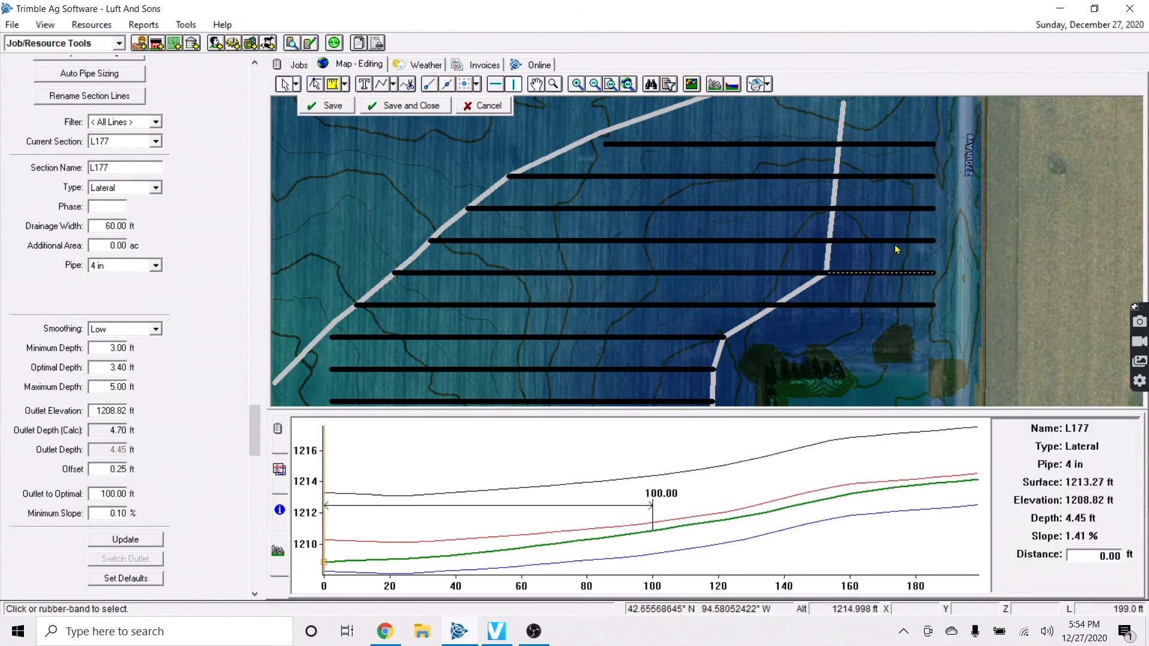
click(895, 240)
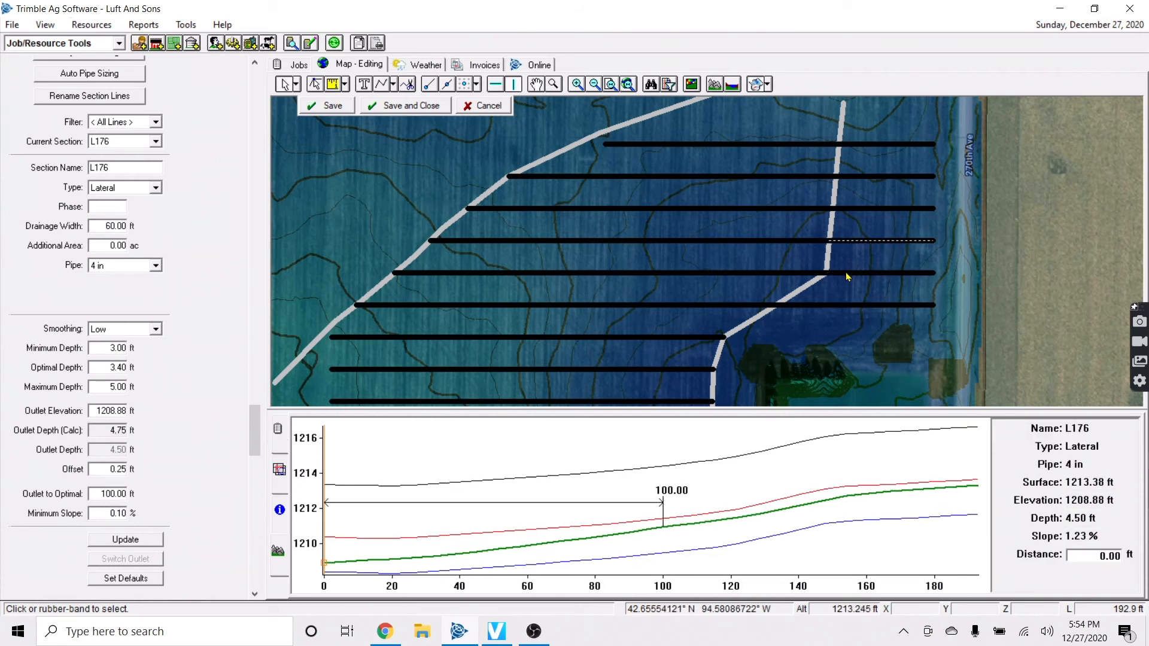
click(843, 154)
click(856, 491)
click(870, 490)
Set main L131's minimum depth to 4.20 ft, save, and recheck its profile
drag(99, 350, 149, 340)
text(4.2)
click(456, 282)
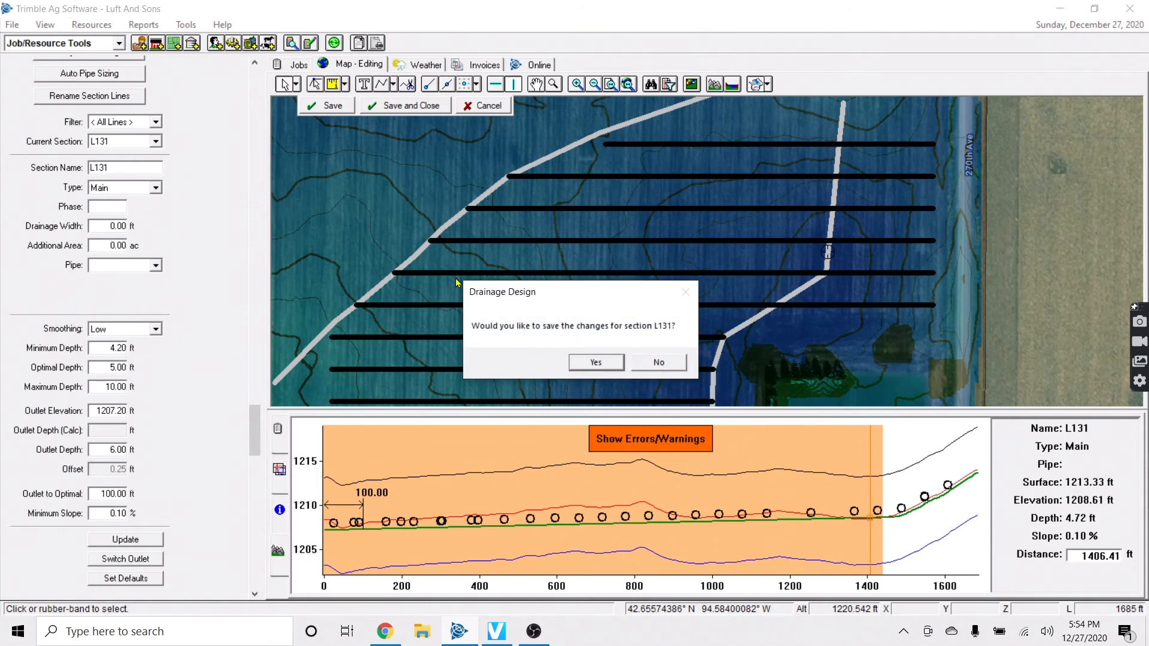
click(595, 364)
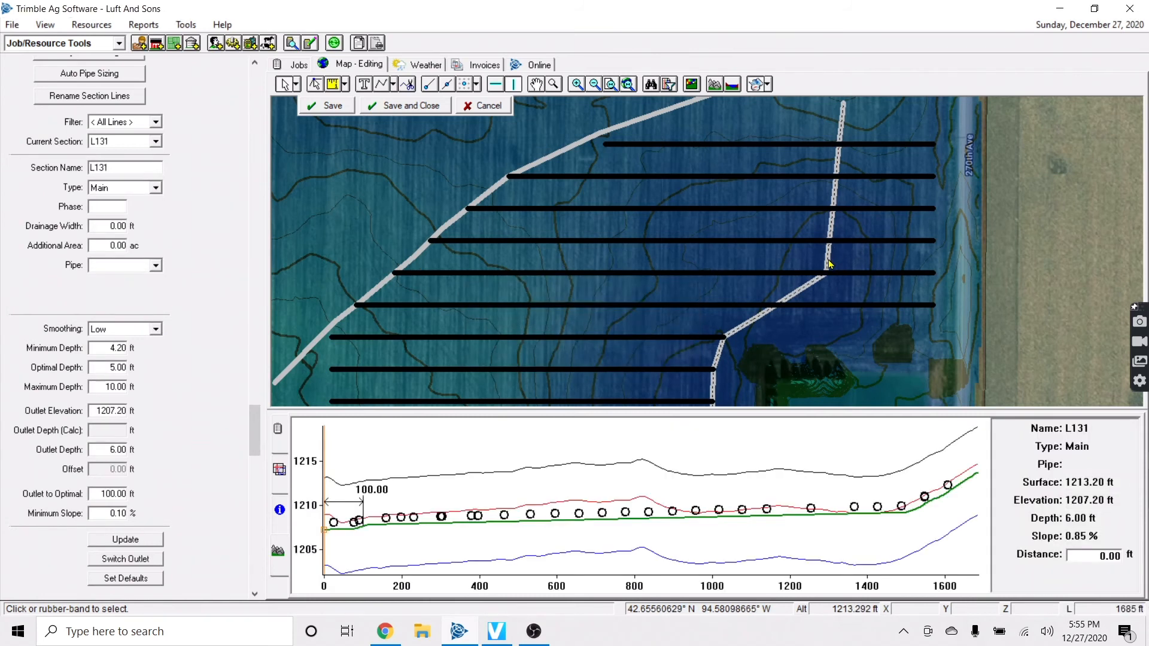
click(861, 512)
click(871, 502)
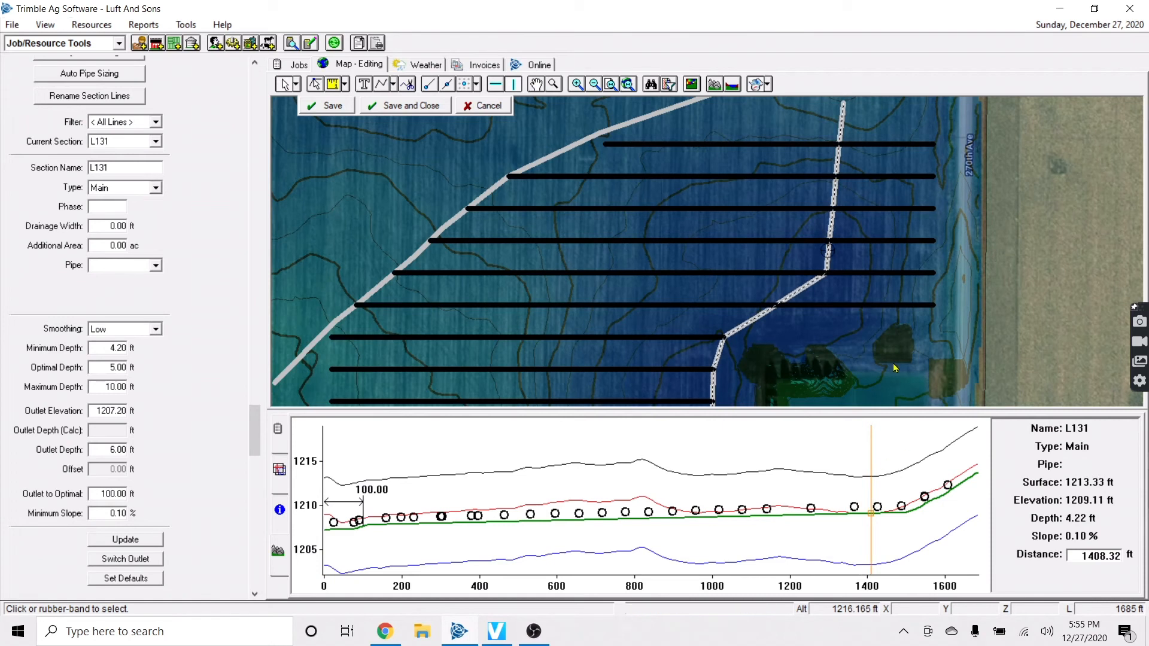
Review laterals L177 and L178, then reselect main L131
click(848, 272)
click(845, 306)
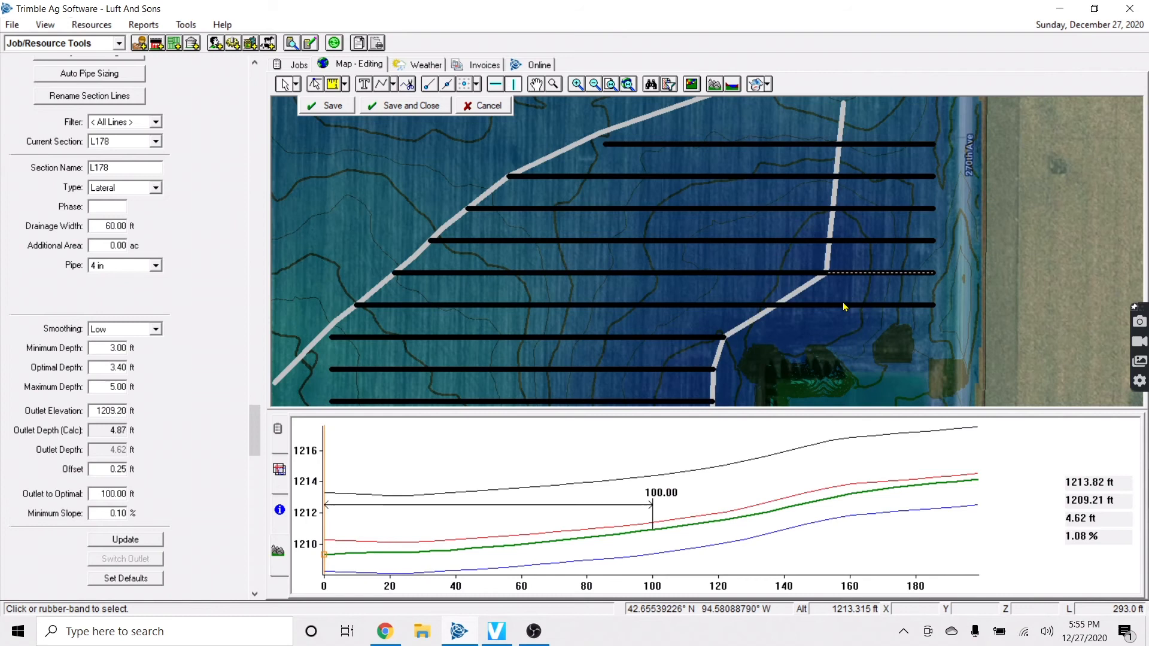
click(1031, 287)
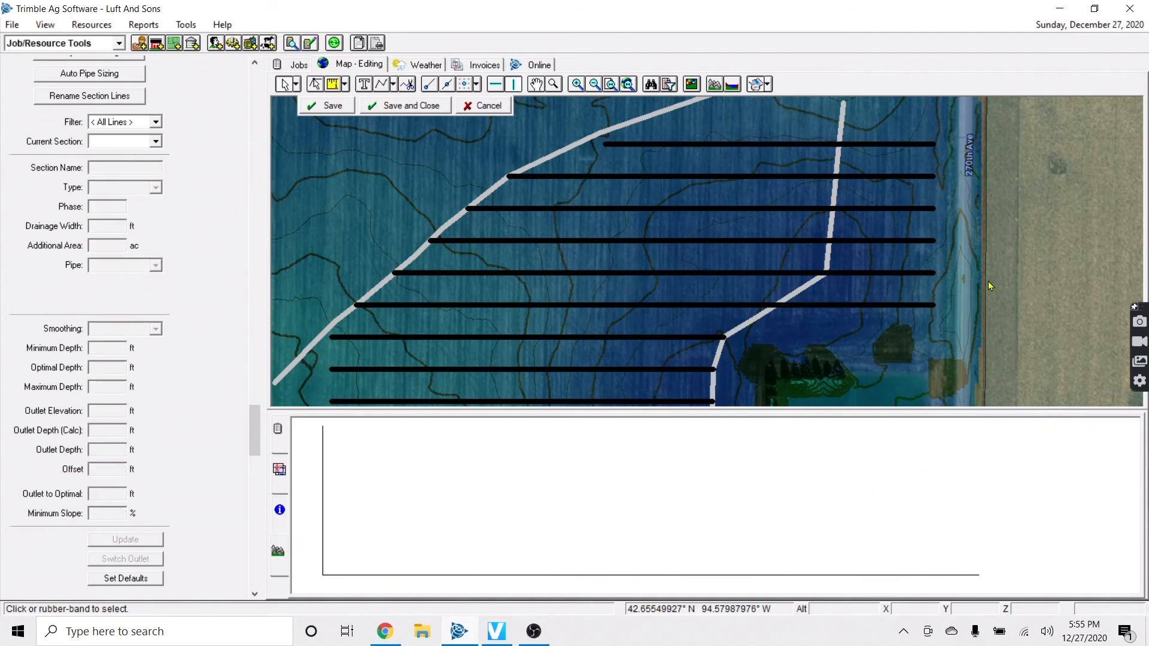
scroll(830, 248, down, 2)
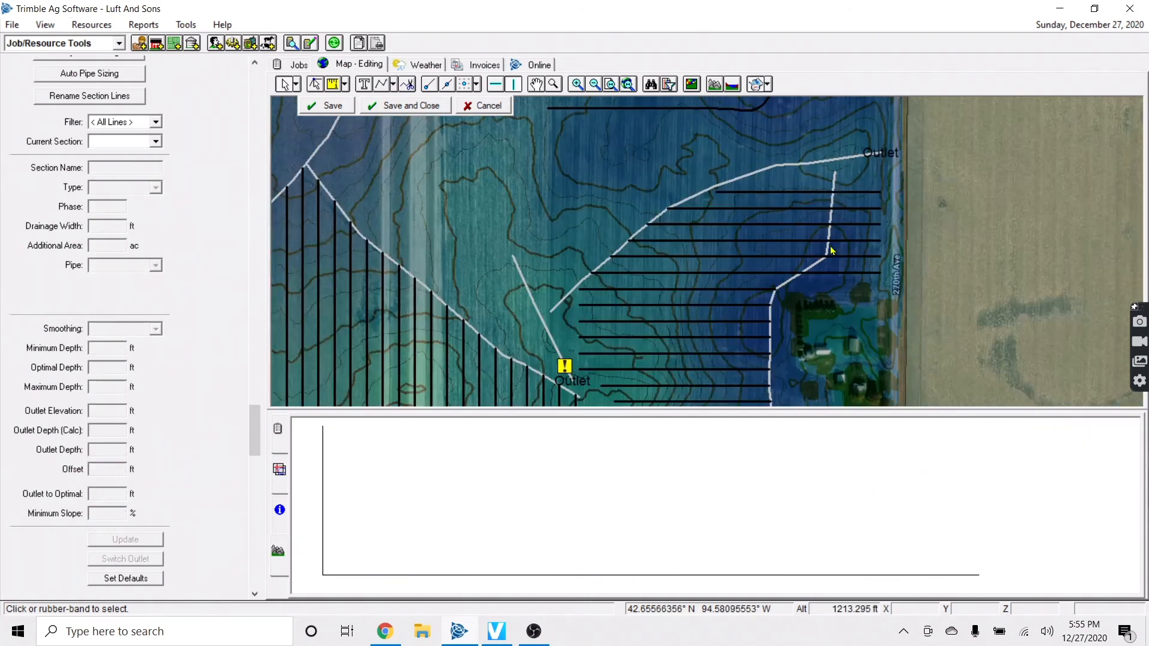
key(Down)
click(768, 218)
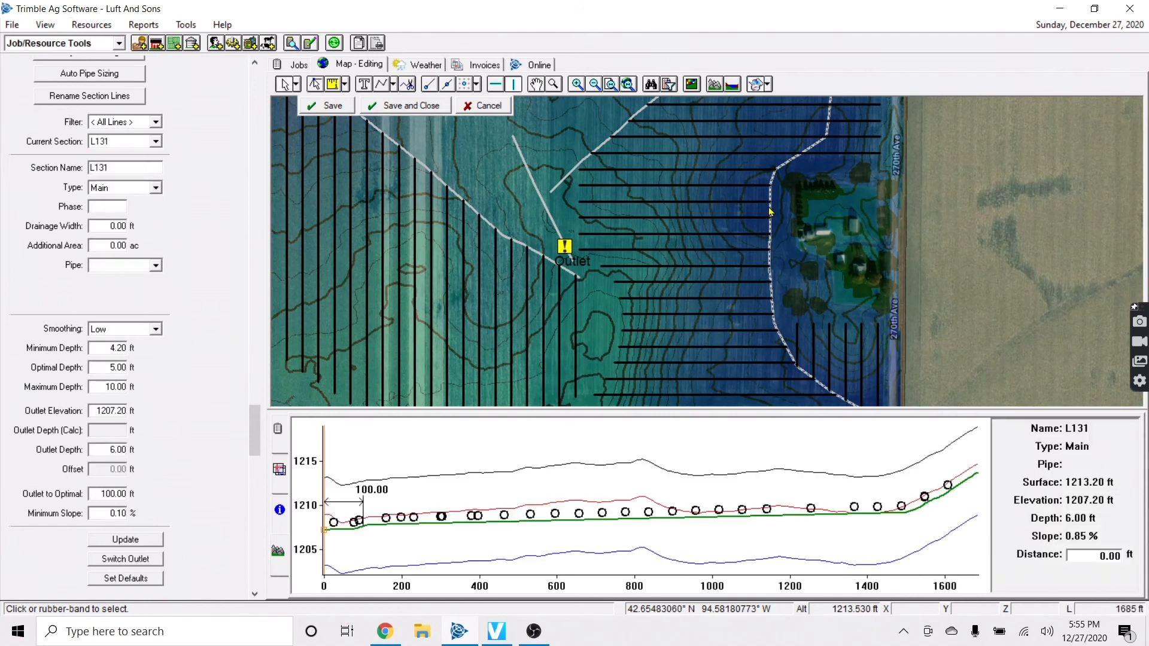
scroll(769, 218, down, 1)
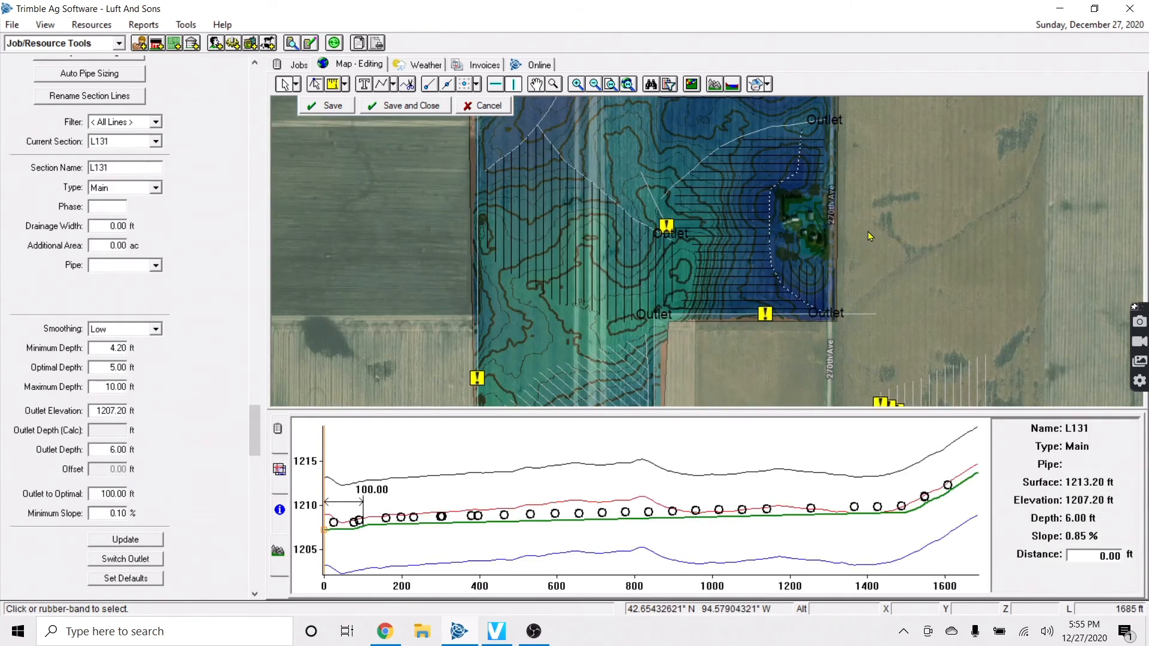
Select the top-right field's laterals, then main L131 beside the farmstead
click(663, 145)
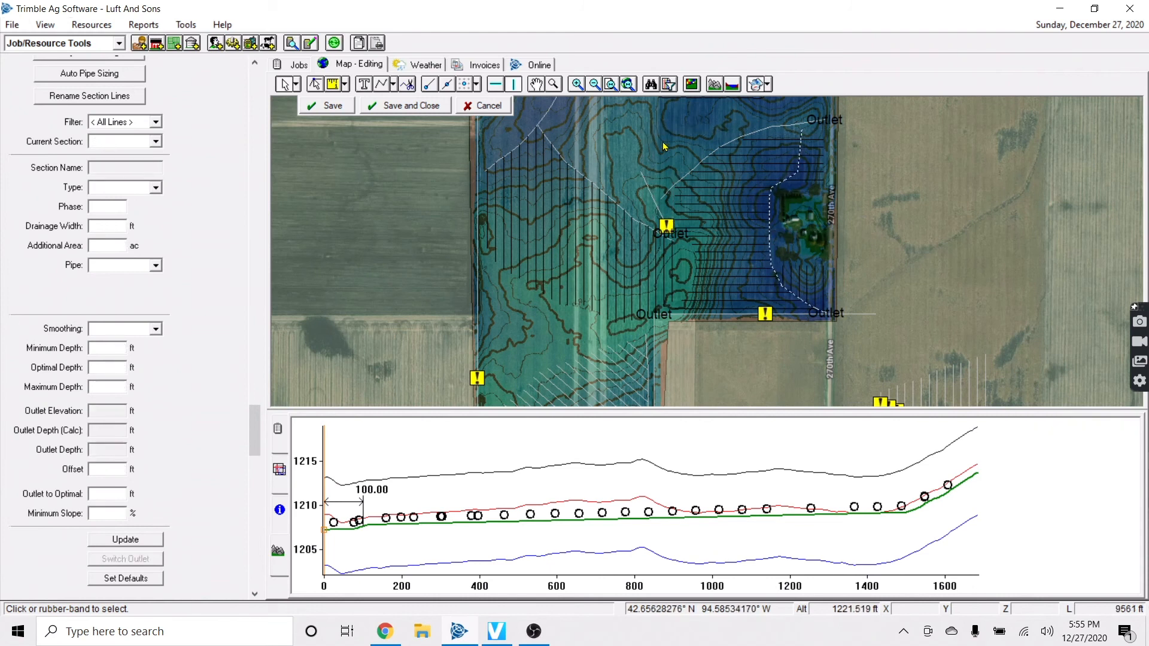
click(700, 161)
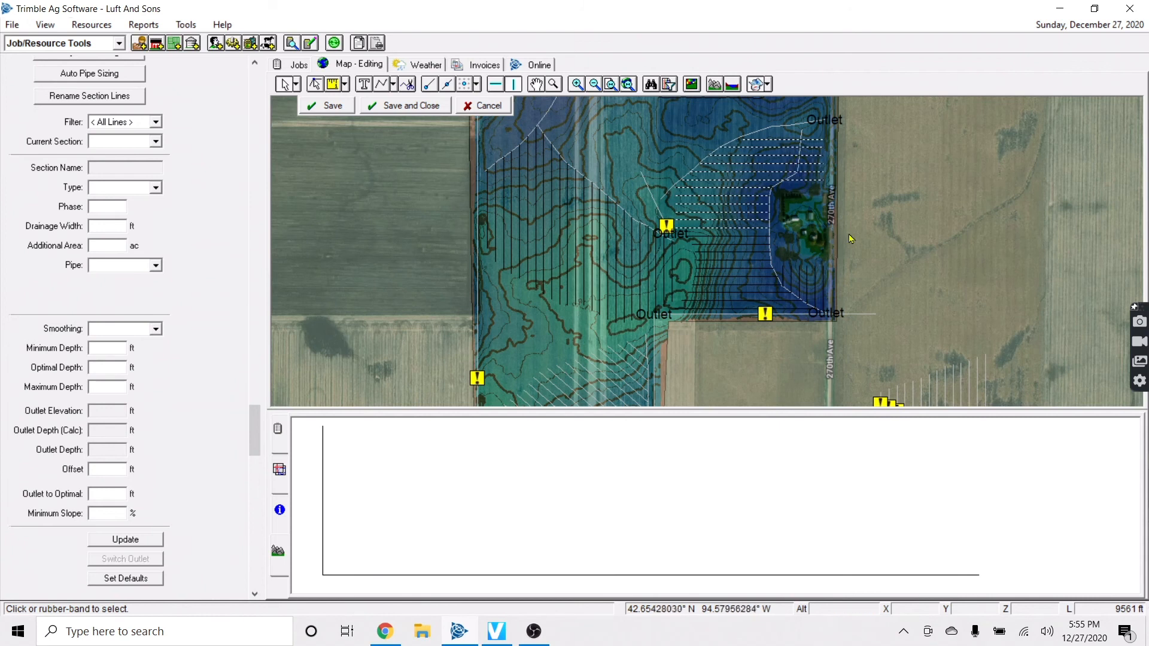
scroll(752, 226, up, 2)
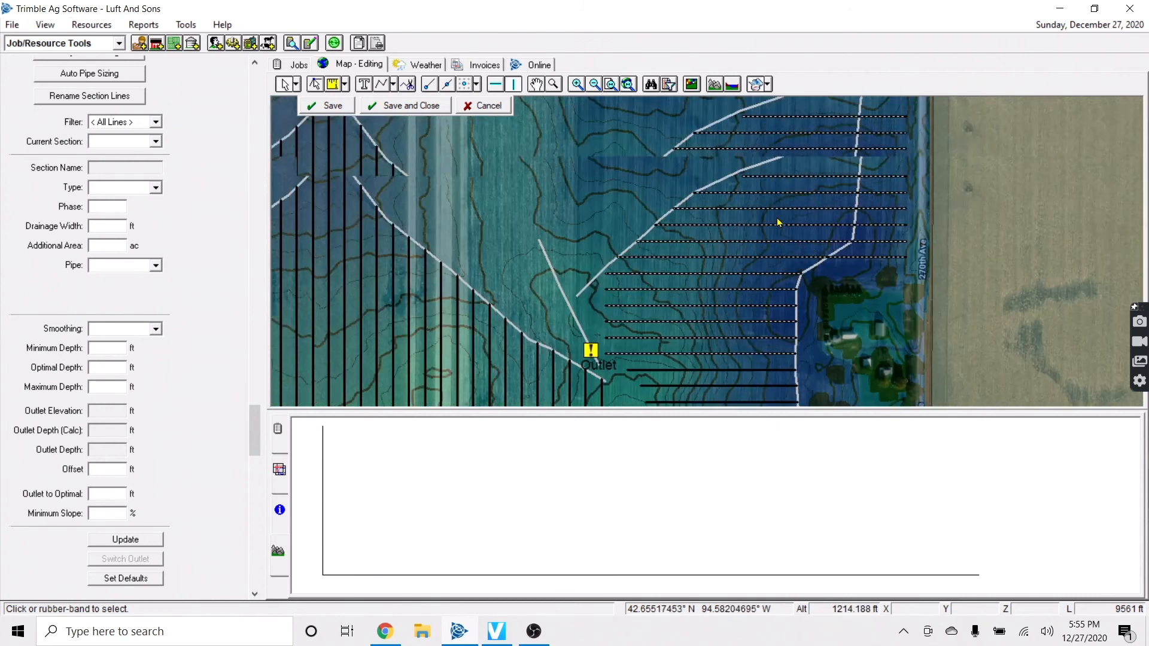
scroll(814, 251, down, 1)
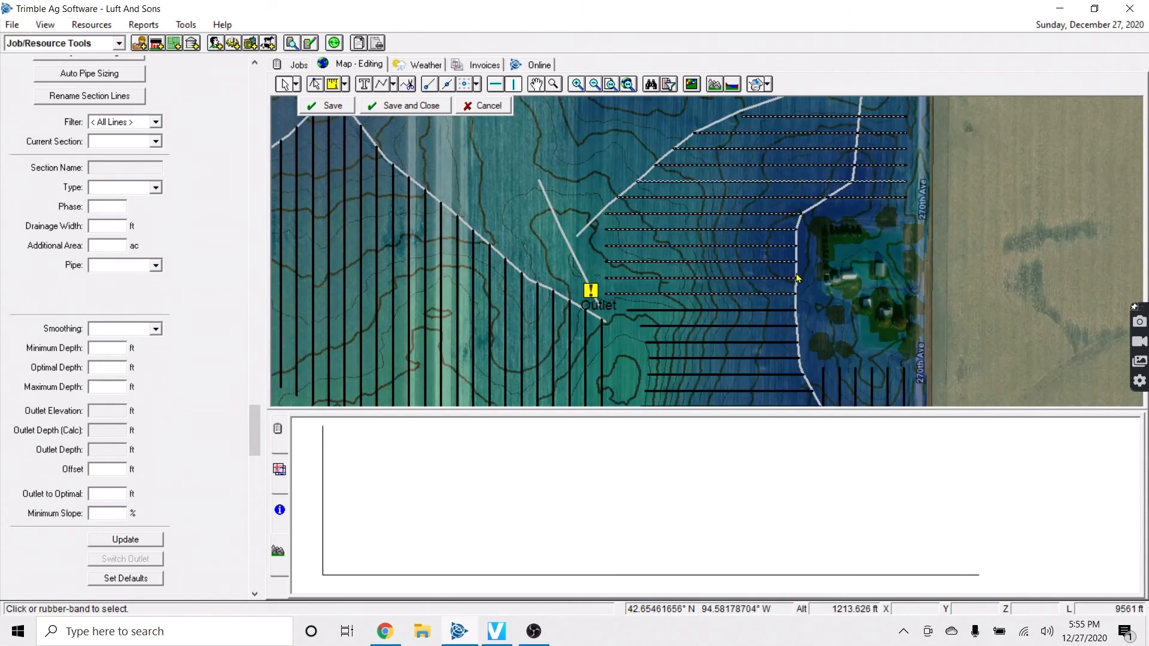
scroll(797, 277, down, 1)
click(805, 304)
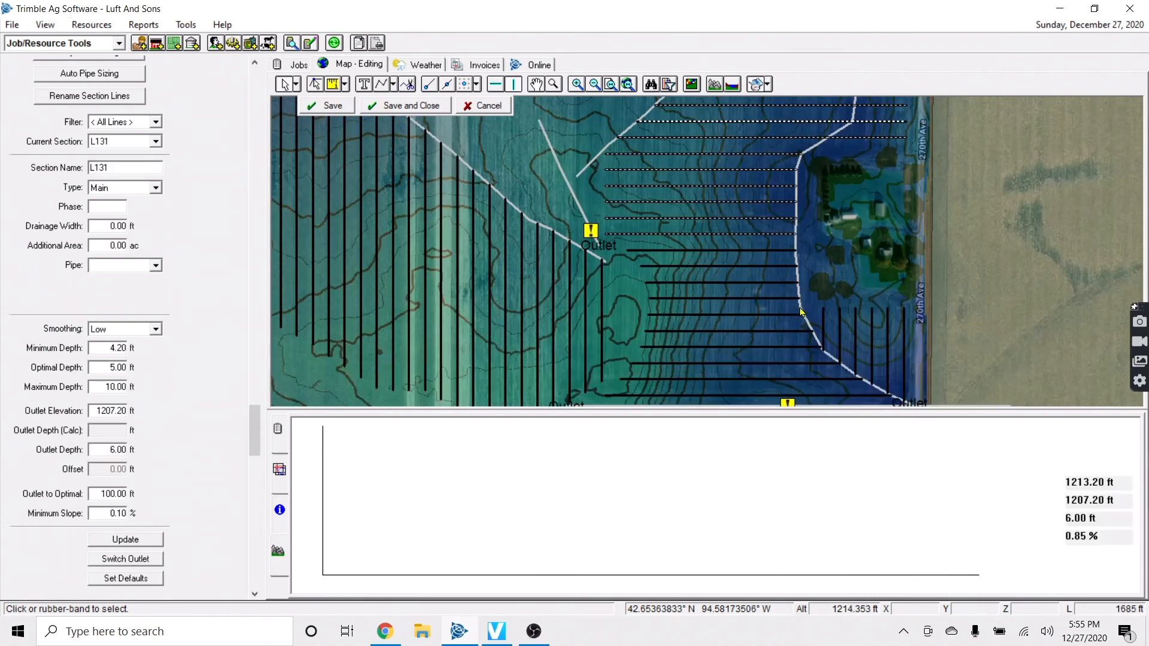
scroll(835, 319, up, 2)
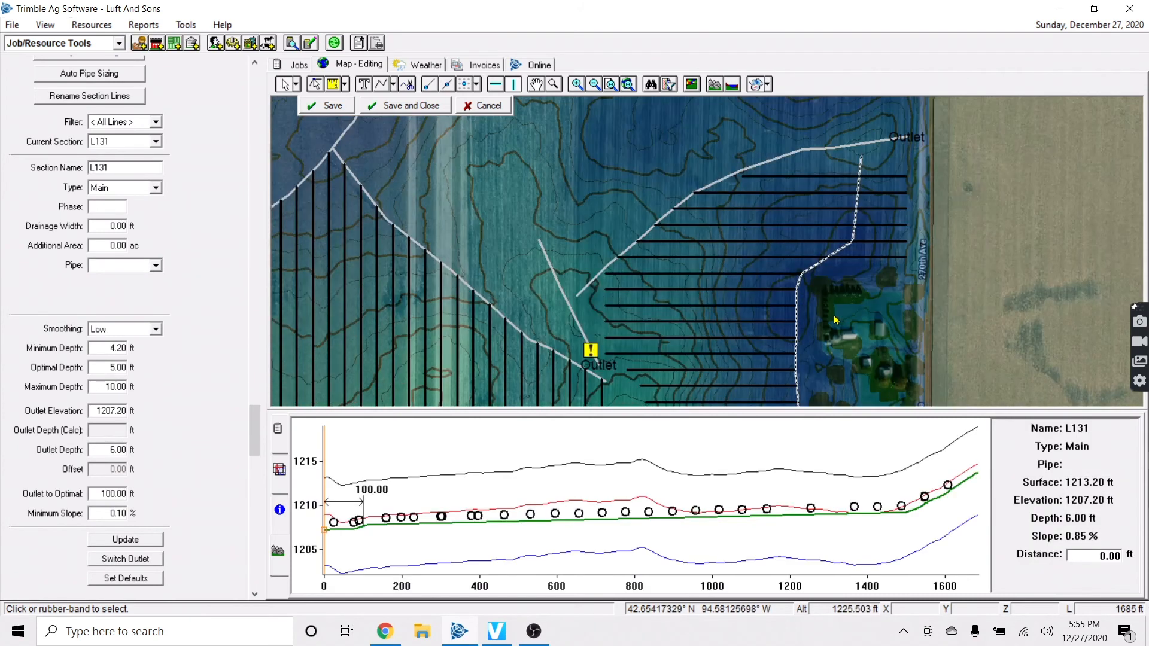
scroll(830, 315, down, 1)
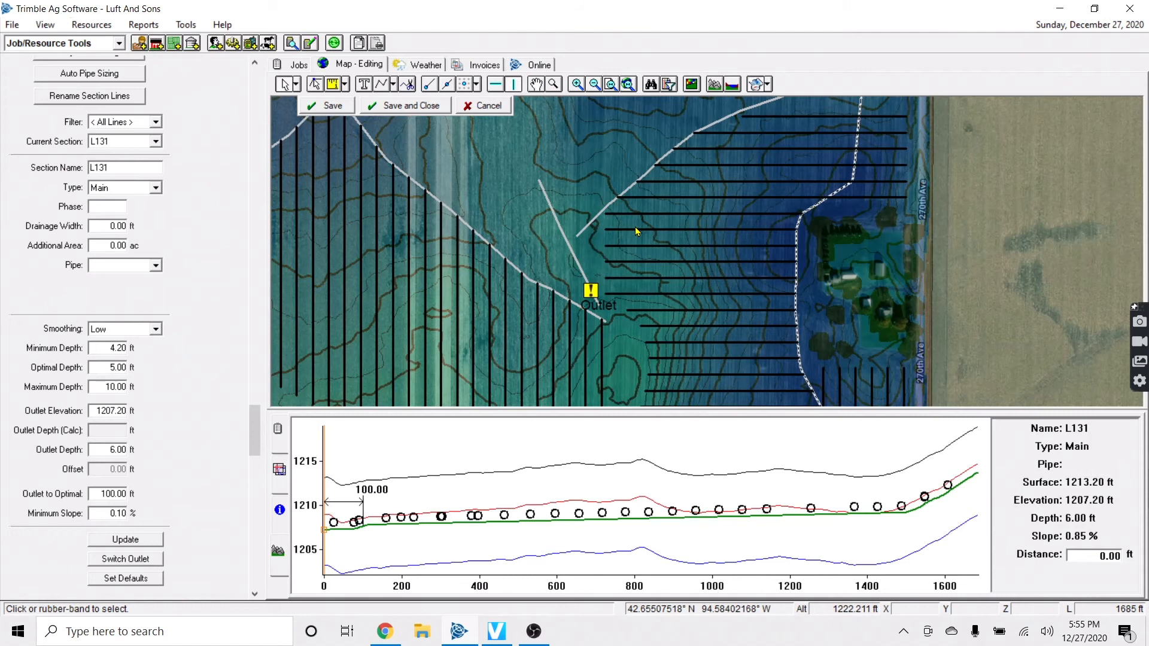
key(Down)
key(Right)
key(Left)
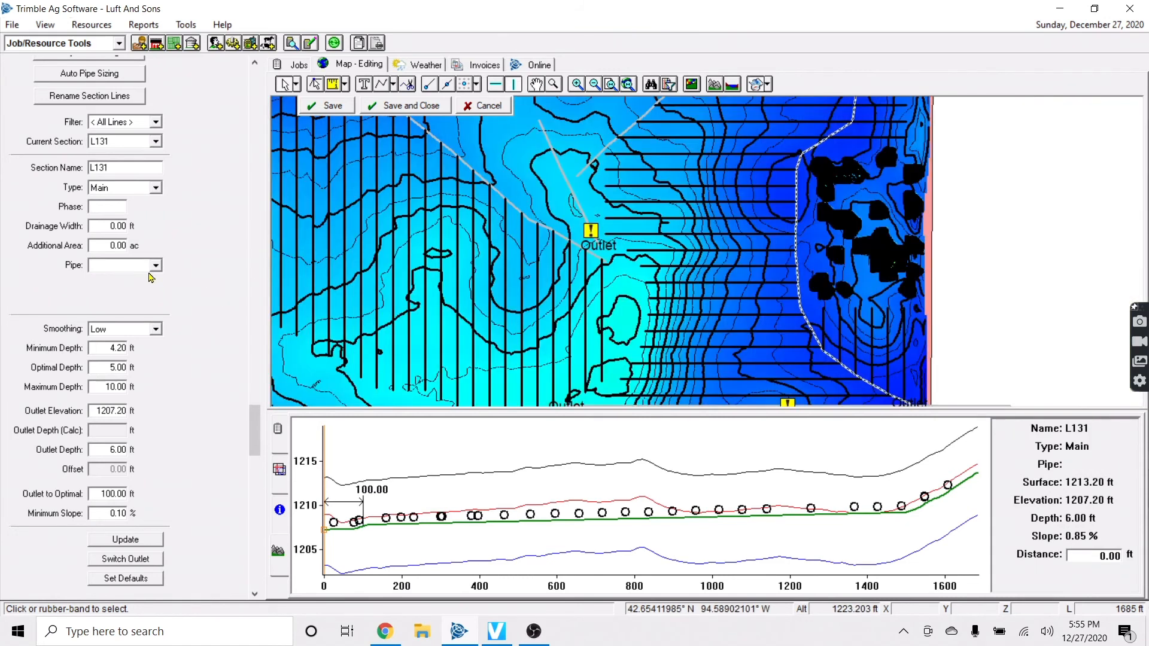
Give L131 multiple pipe sizes: 1,650 ft of 8" tile plus a 34.61 ft row
click(155, 265)
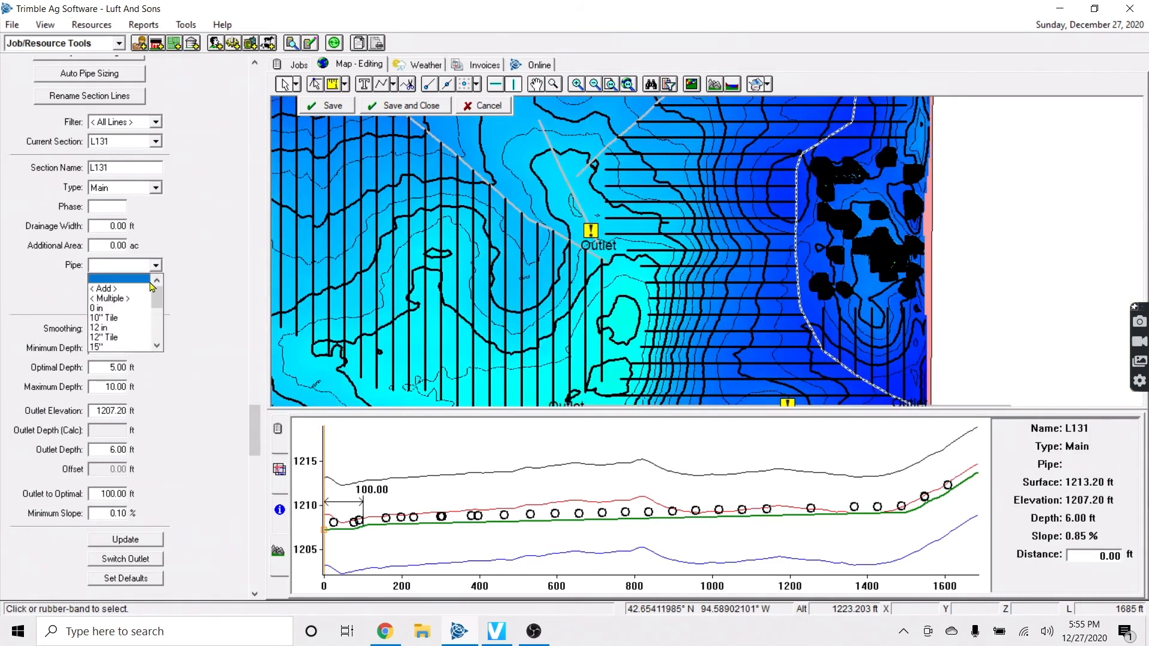
click(113, 285)
click(636, 387)
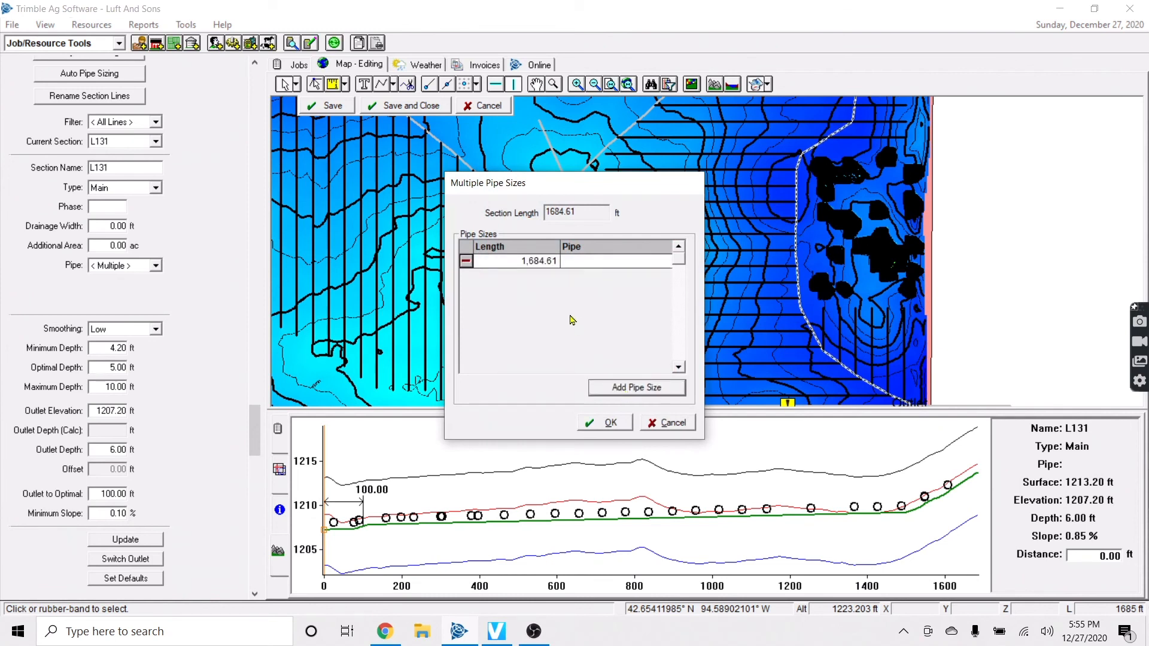
click(521, 261)
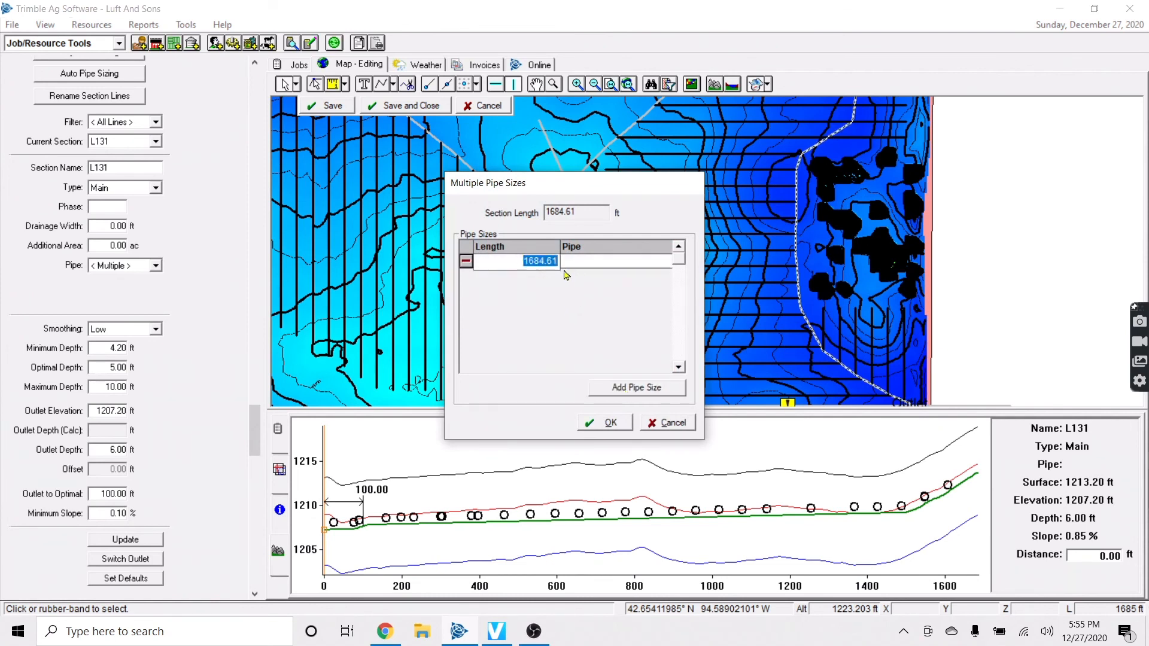
text(1650)
key(Tab)
key(8)
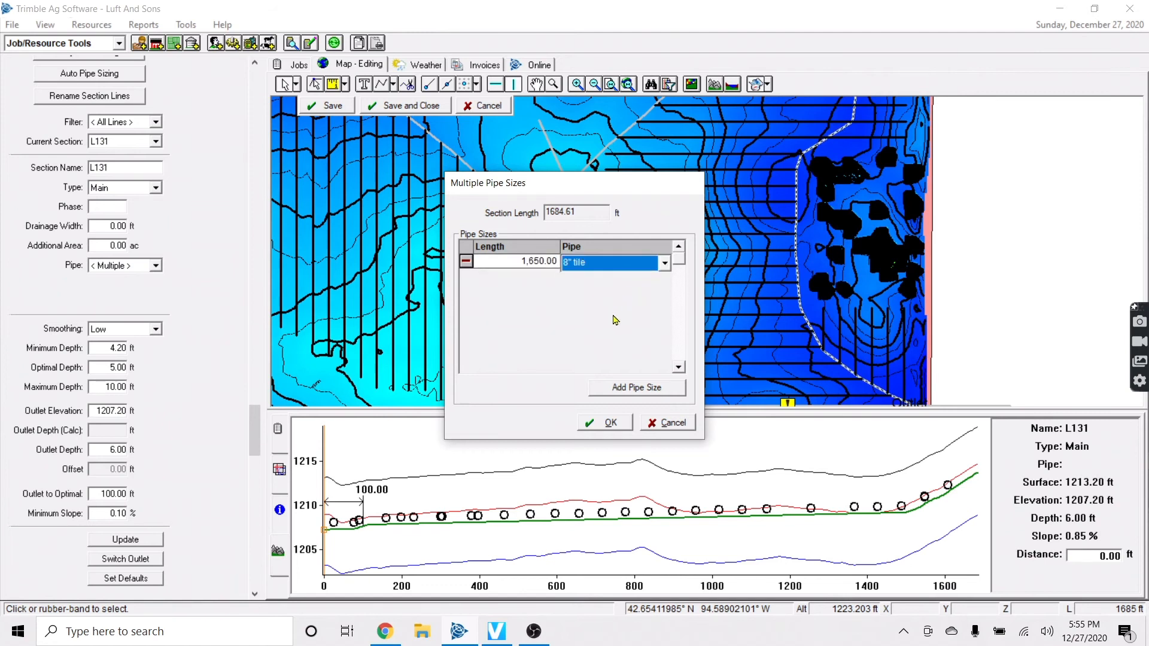
click(620, 387)
click(602, 278)
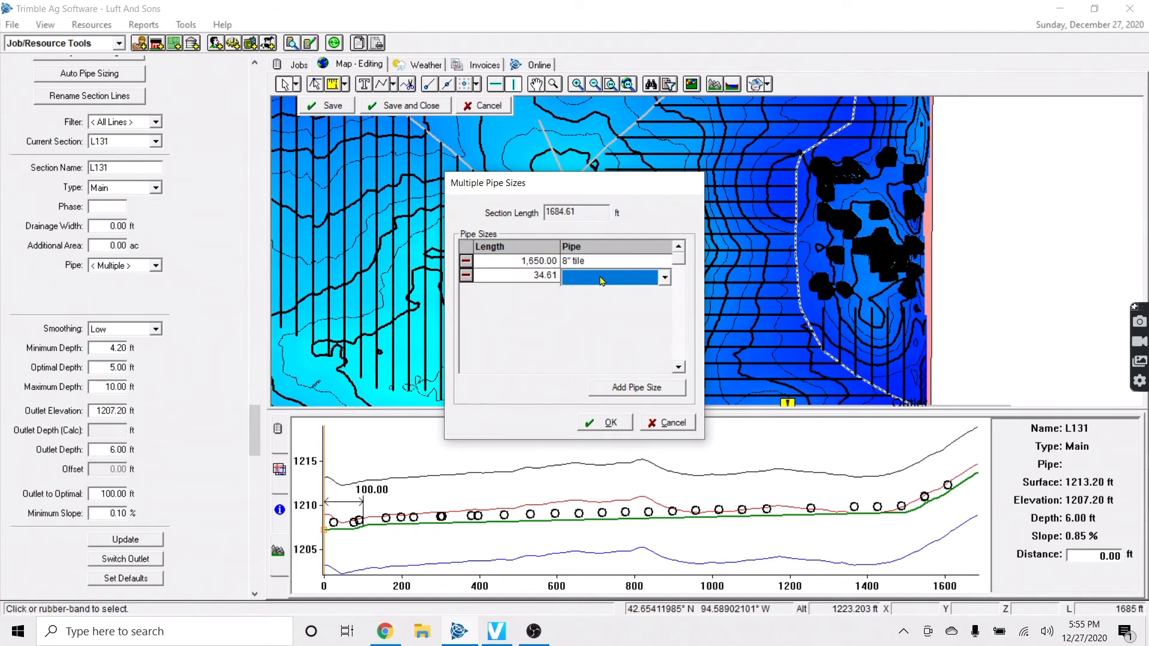
Accept L131's multiple pipe sizes and save the section and drainage design
click(611, 423)
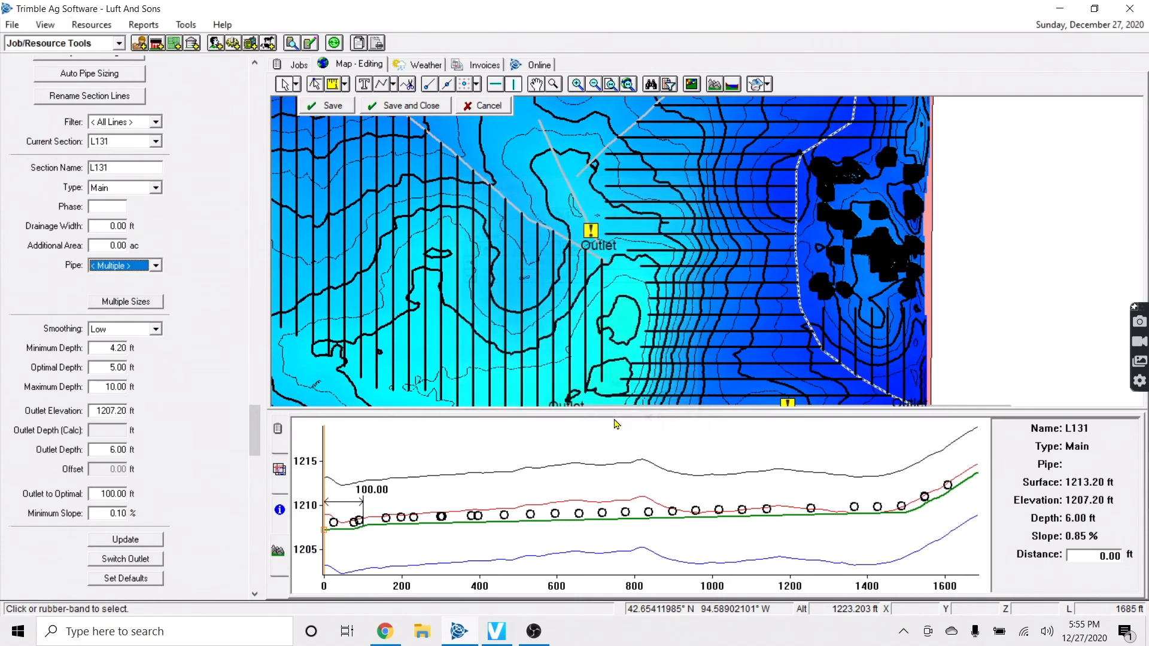
click(491, 245)
click(576, 359)
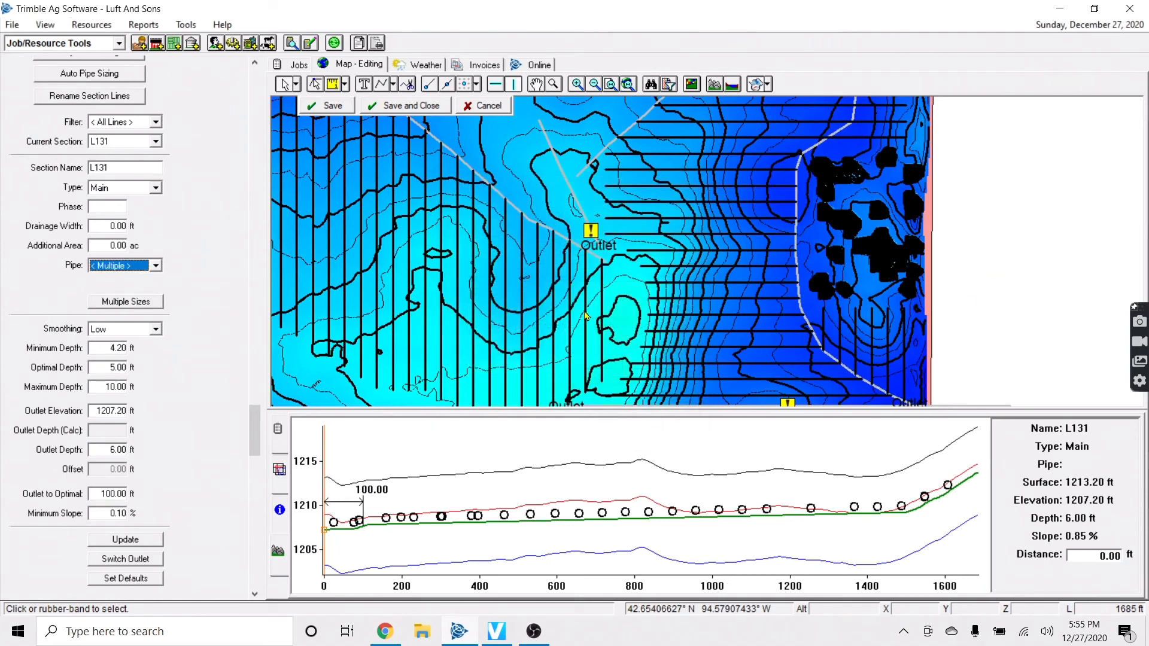
click(335, 107)
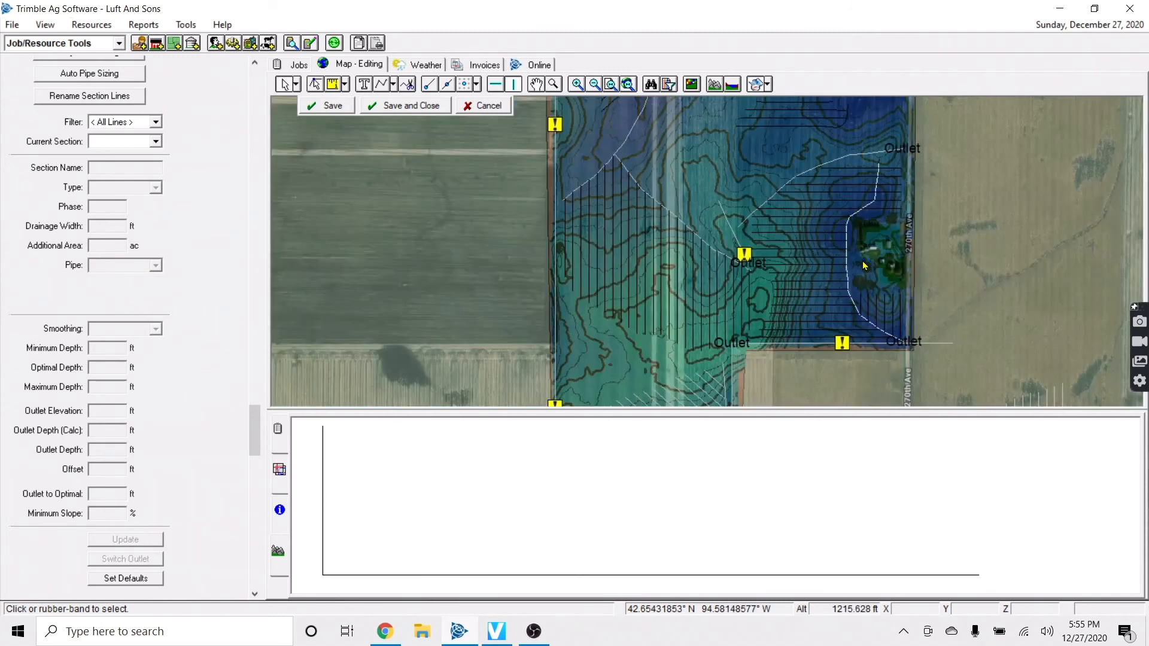
Select the diagonal laterals section near the field's southern edge
scroll(885, 263, up, 3)
key(Up)
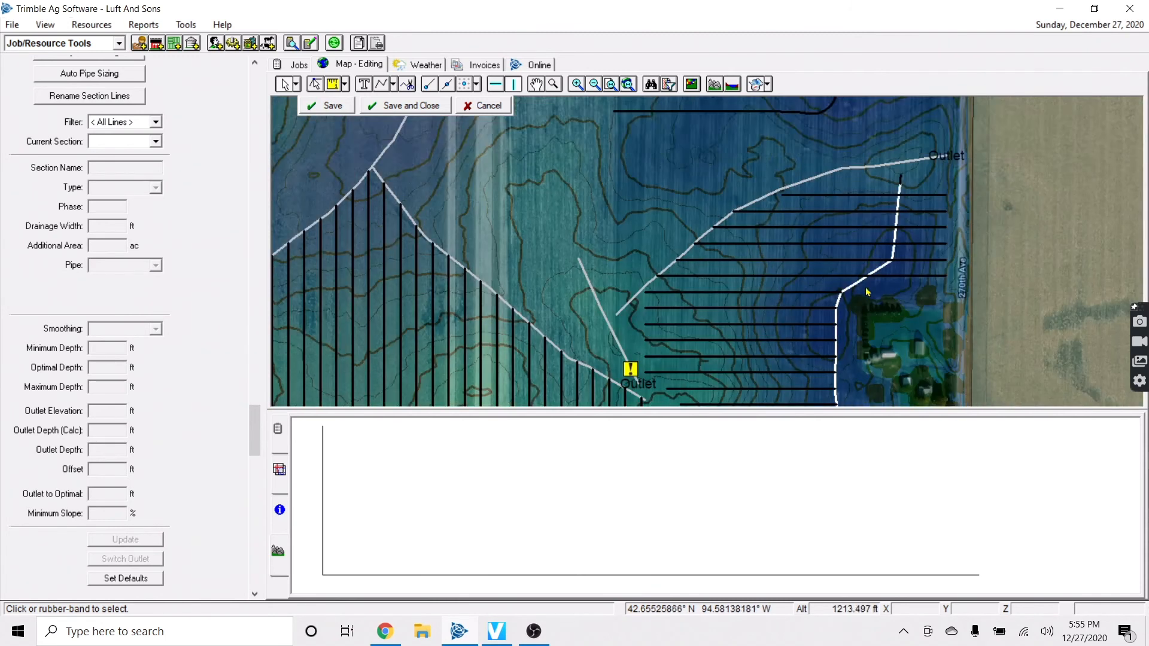
key(Down)
key(Down)
key(Down)
key(Down)
key(Down)
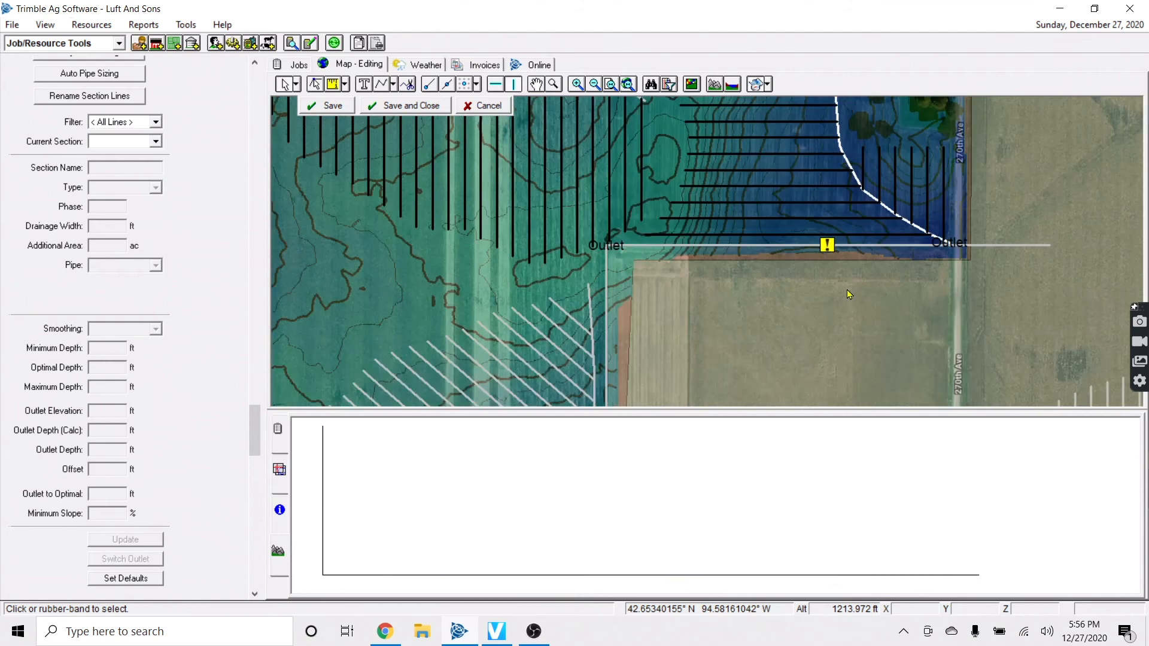
key(Left)
key(Down)
key(Down)
key(Up)
key(Down)
key(Down)
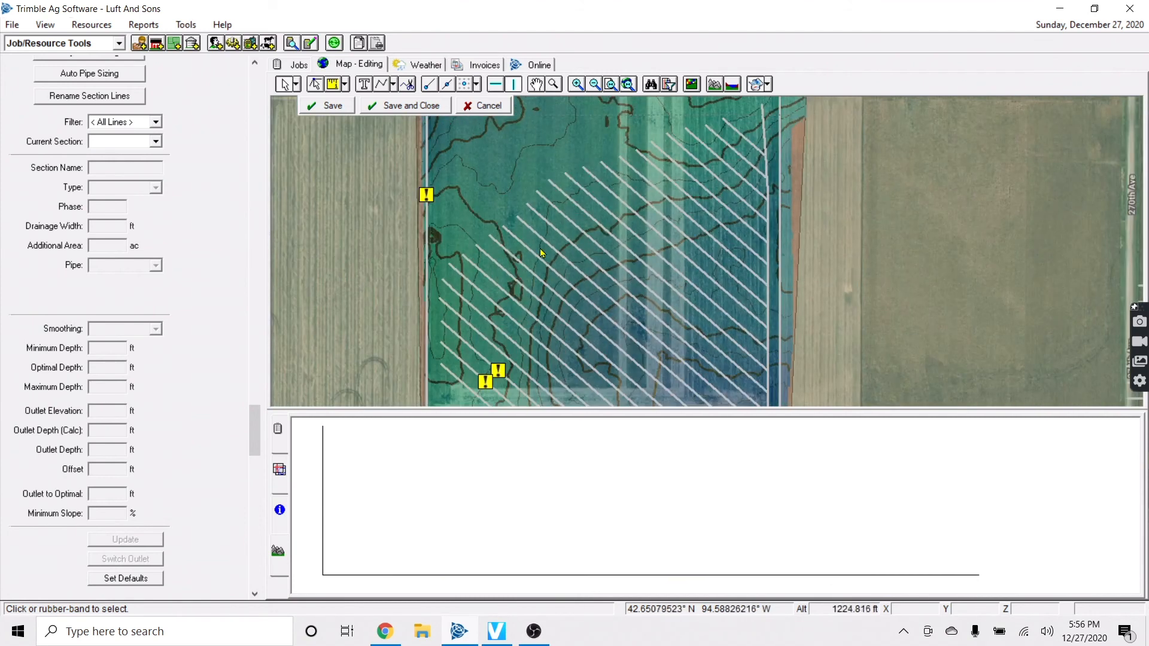
key(Down)
key(Down)
click(435, 334)
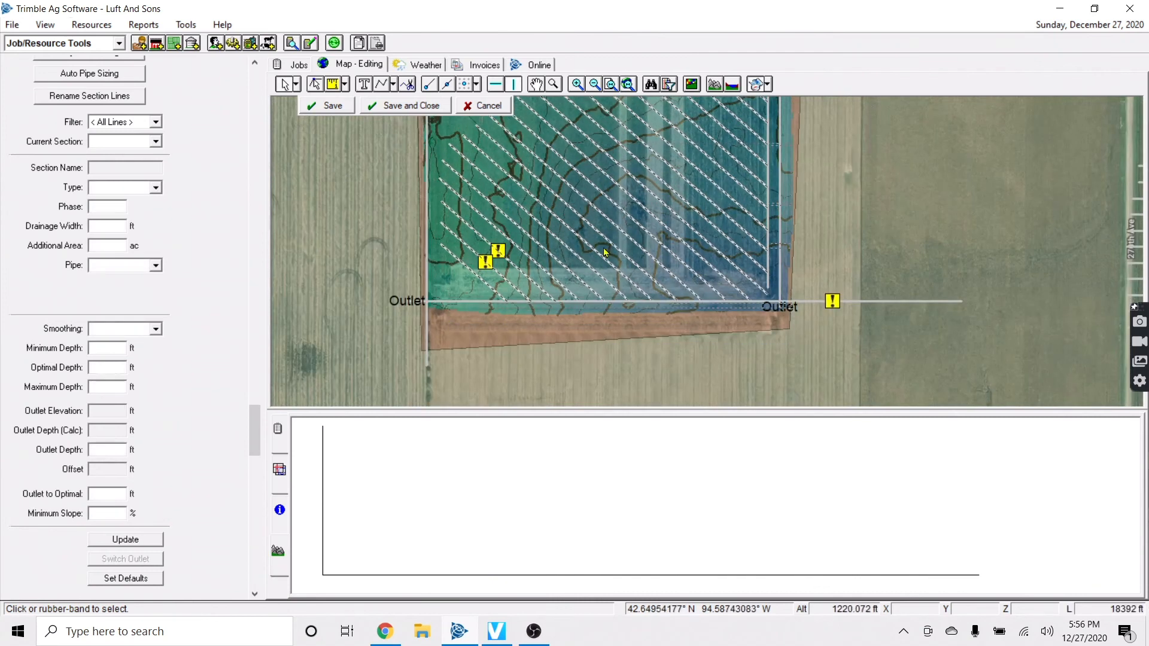
Set the diagonal laterals to 4 in pipe and save the design
scroll(126, 324, down, 3)
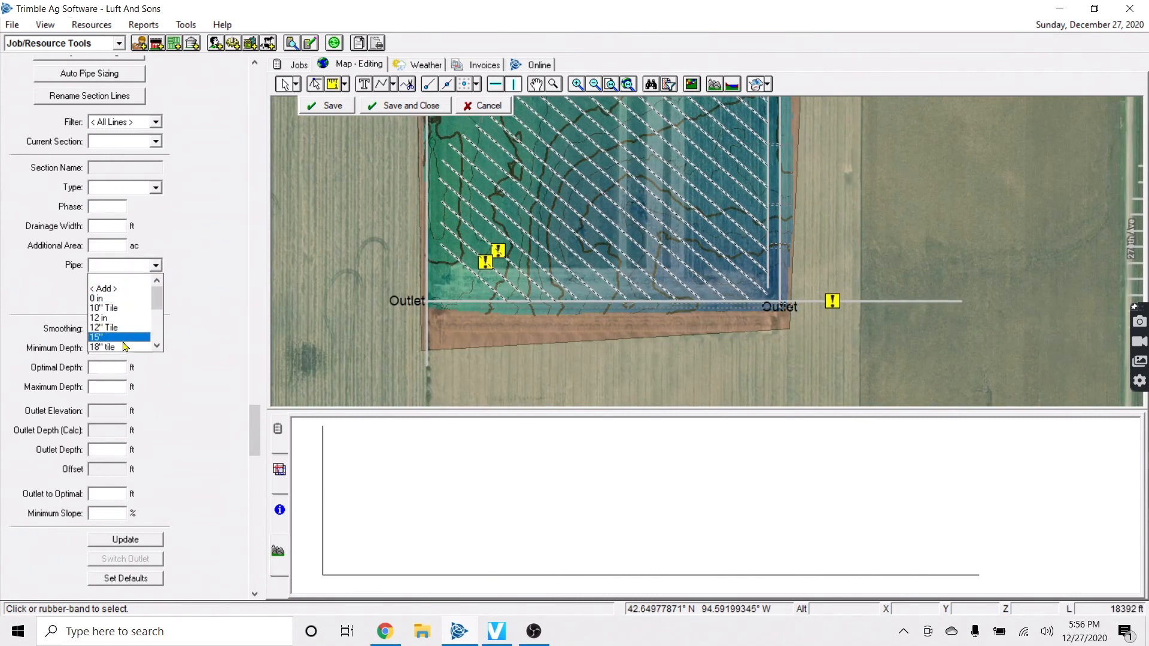
click(119, 341)
click(365, 271)
click(600, 359)
click(338, 110)
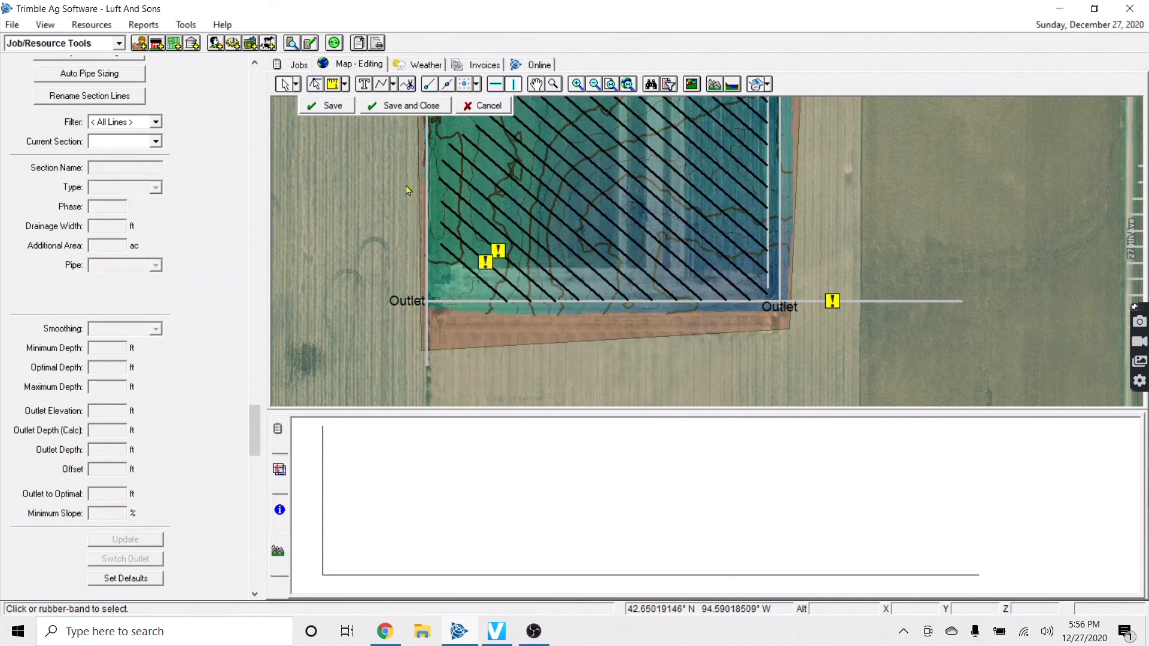
key(Up)
key(Up)
key(Up)
scroll(877, 218, down, 1)
key(Up)
key(Up)
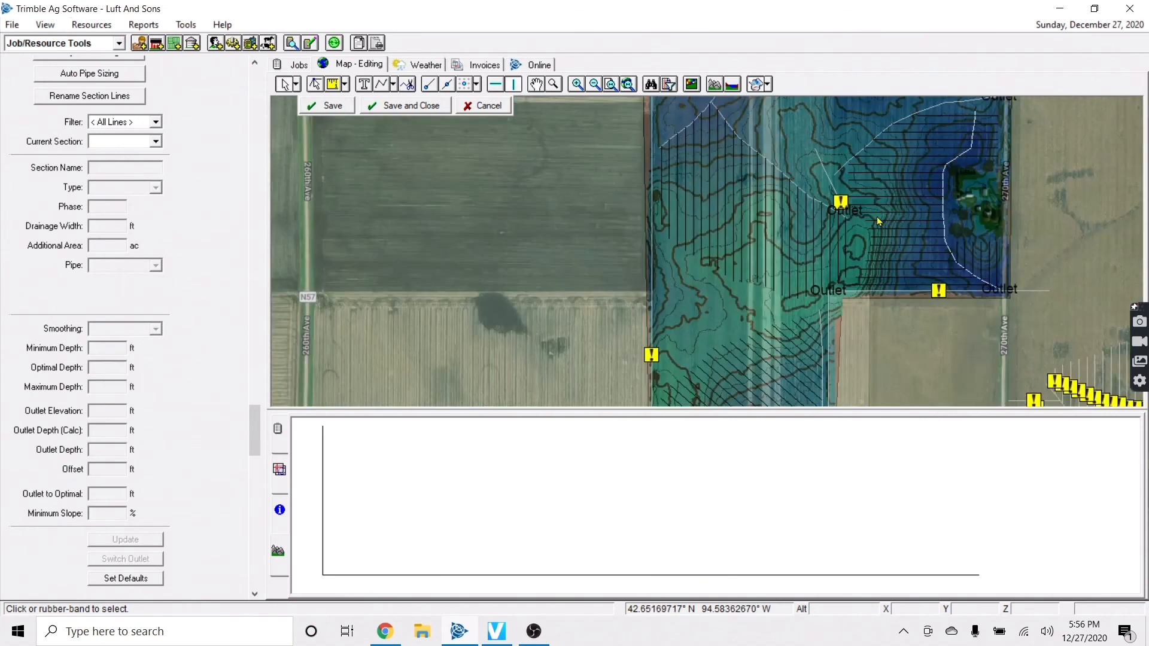
key(Right)
Show the pipe size legend and bring the field's west edge into view
click(279, 469)
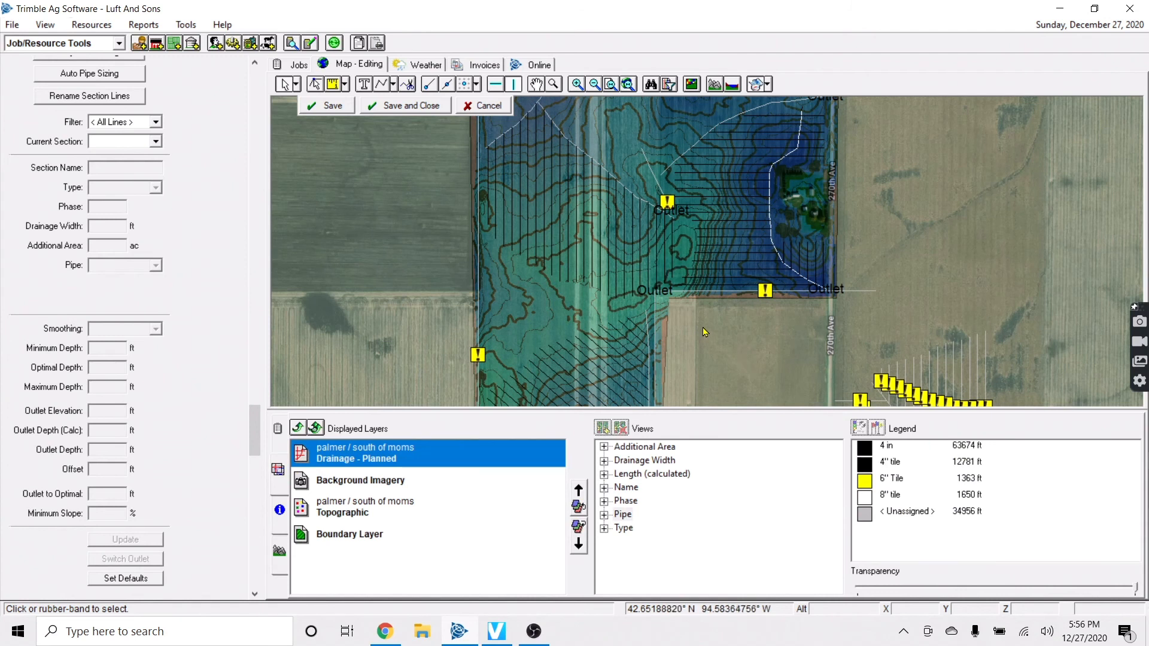
key(Up)
key(Up)
key(Up)
key(Up)
key(Down)
key(Down)
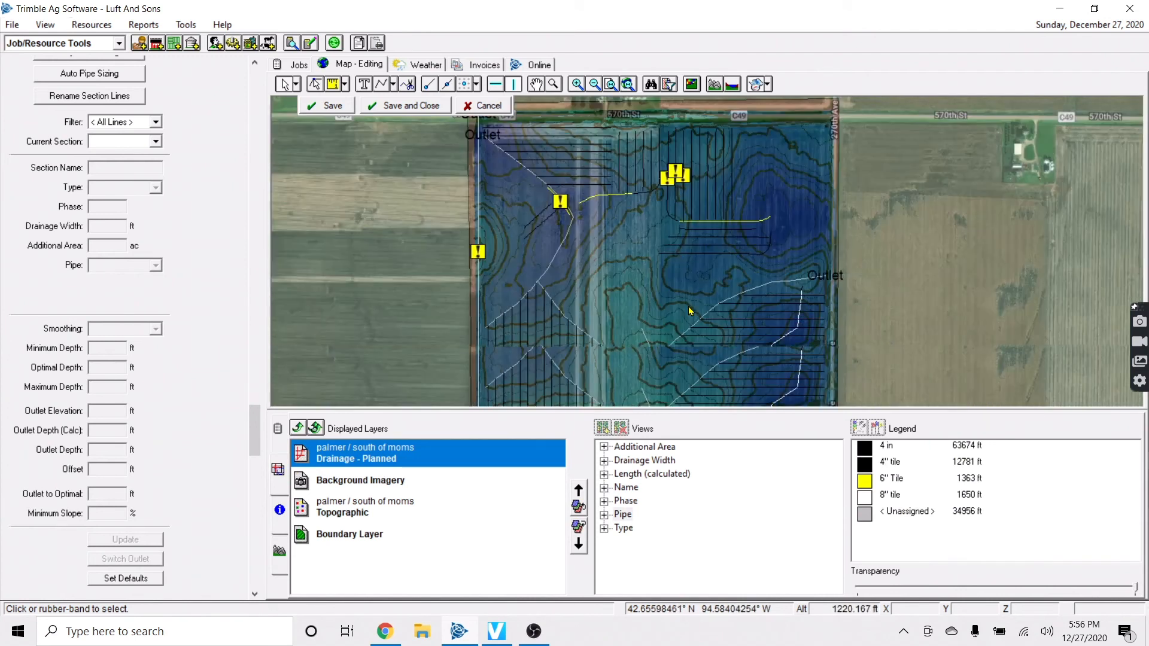
key(Up)
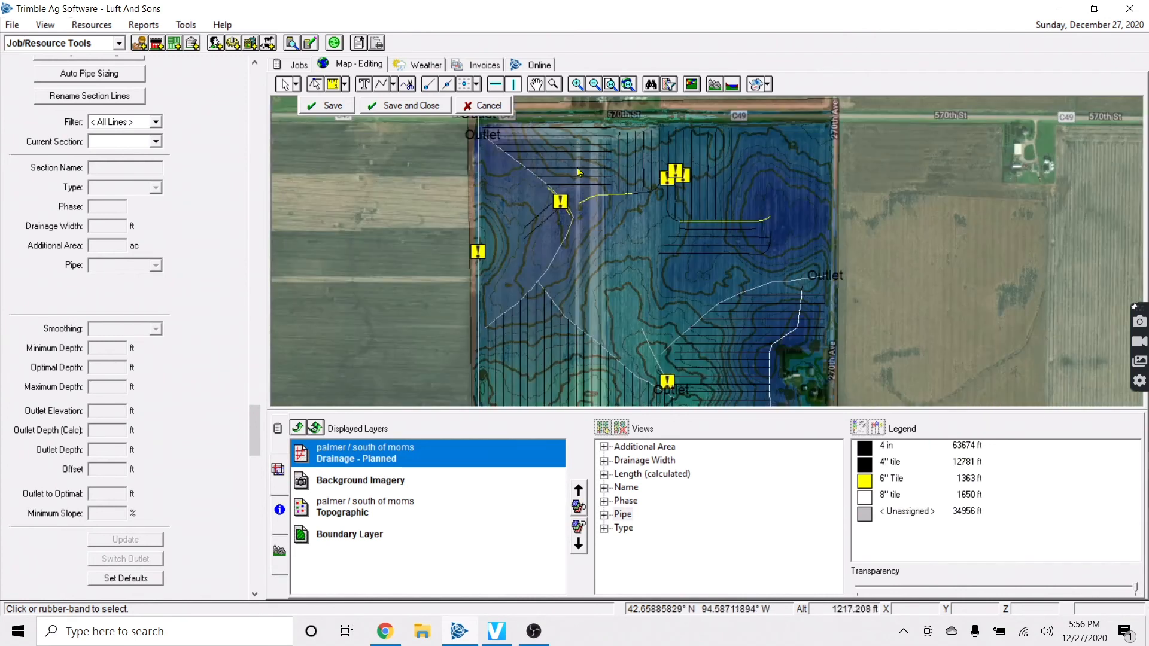
key(Left)
key(Down)
key(Down)
key(Down)
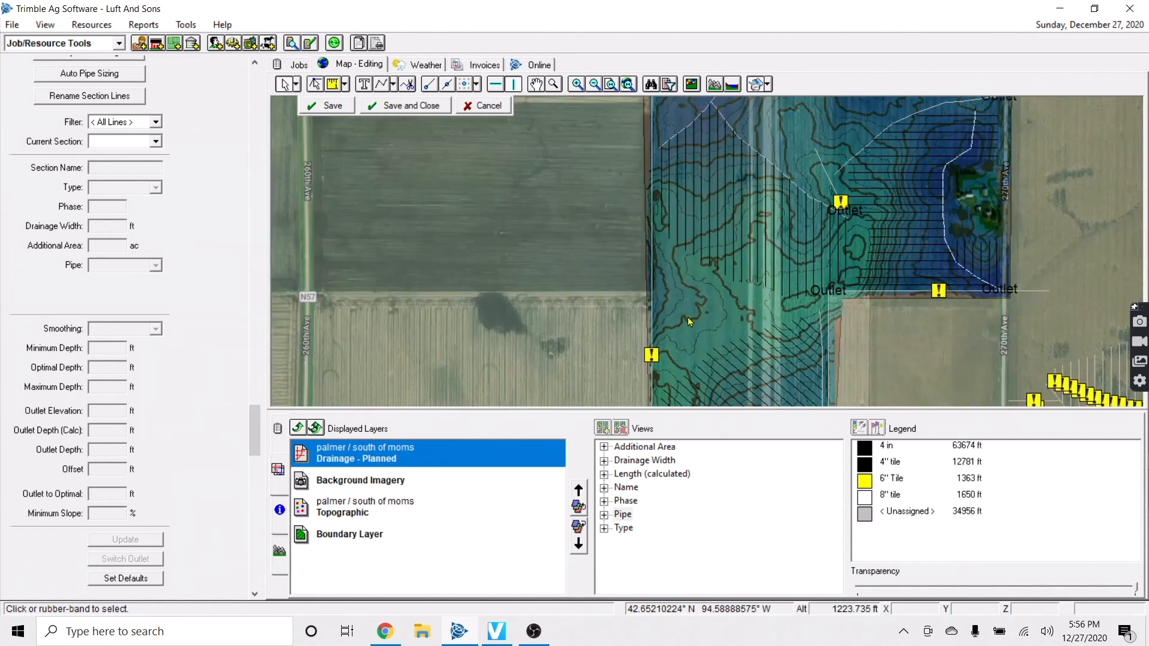
scroll(687, 317, up, 1)
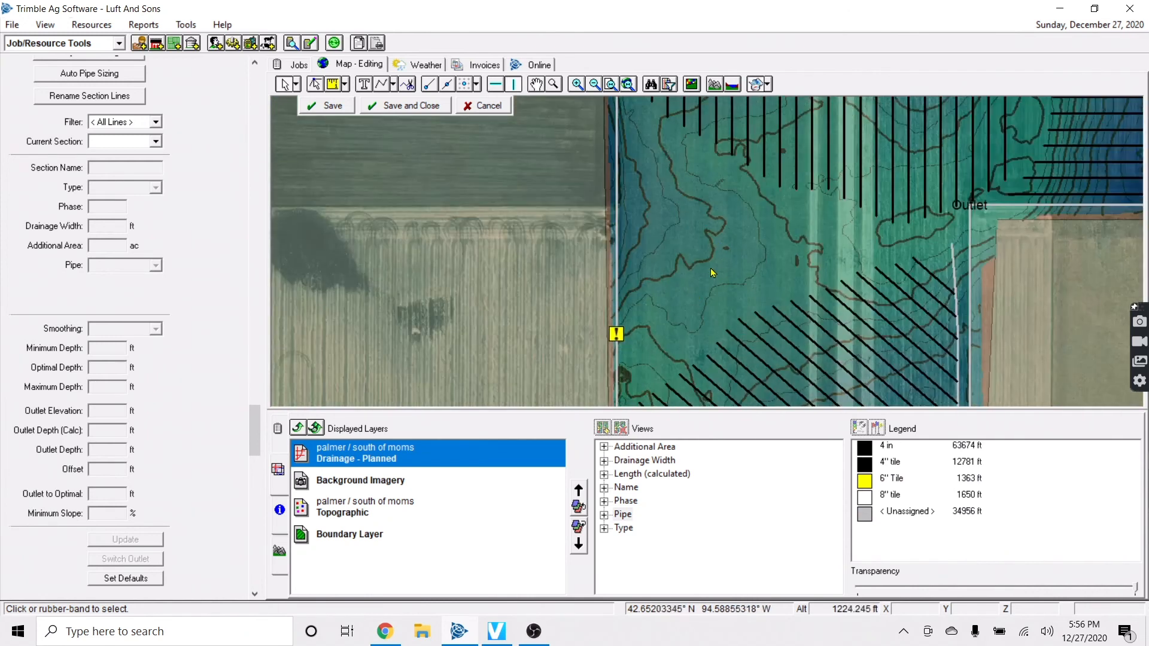
key(Up)
key(Up)
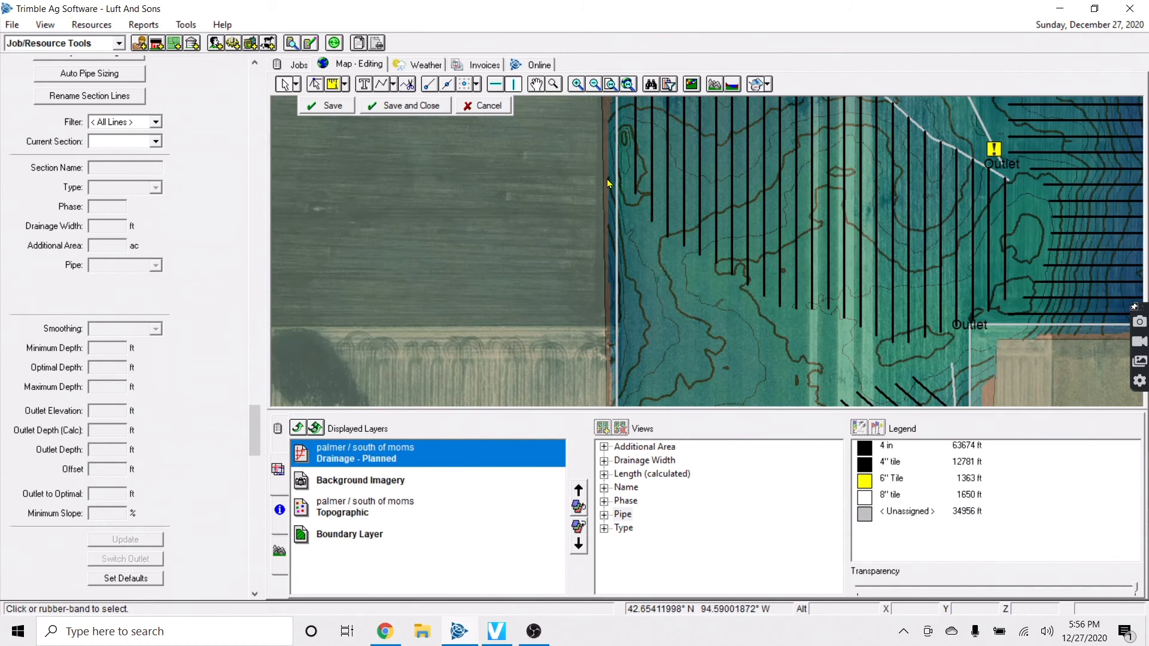
key(Down)
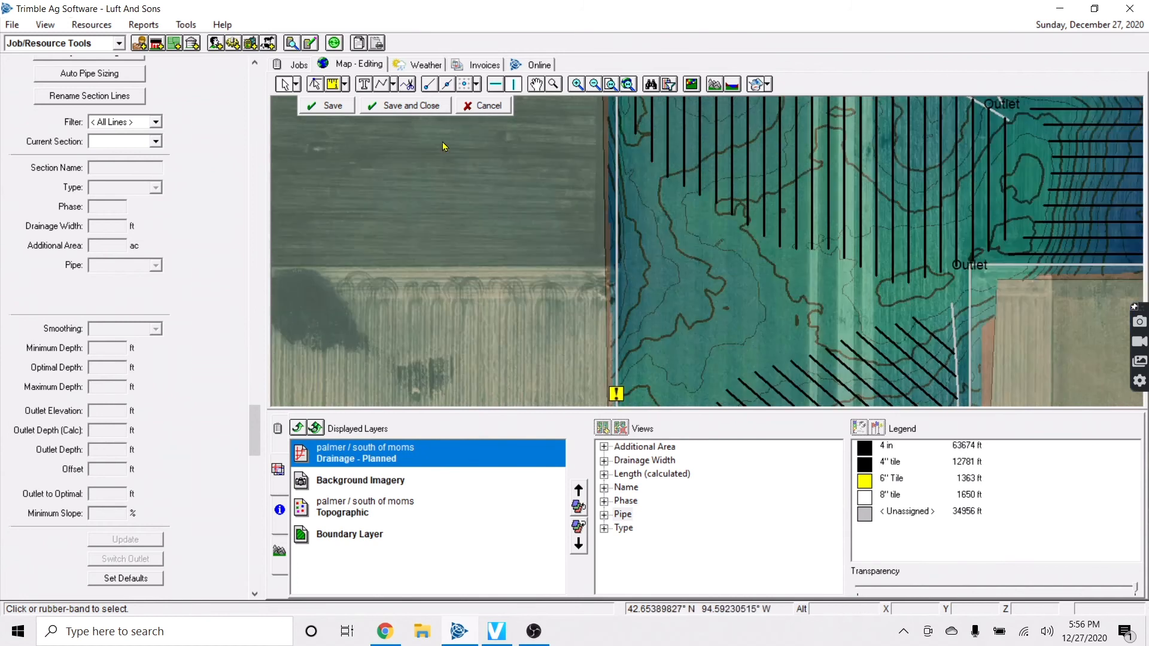
Choose a pipe drawing tool from the line tool dropdown
click(393, 85)
click(411, 98)
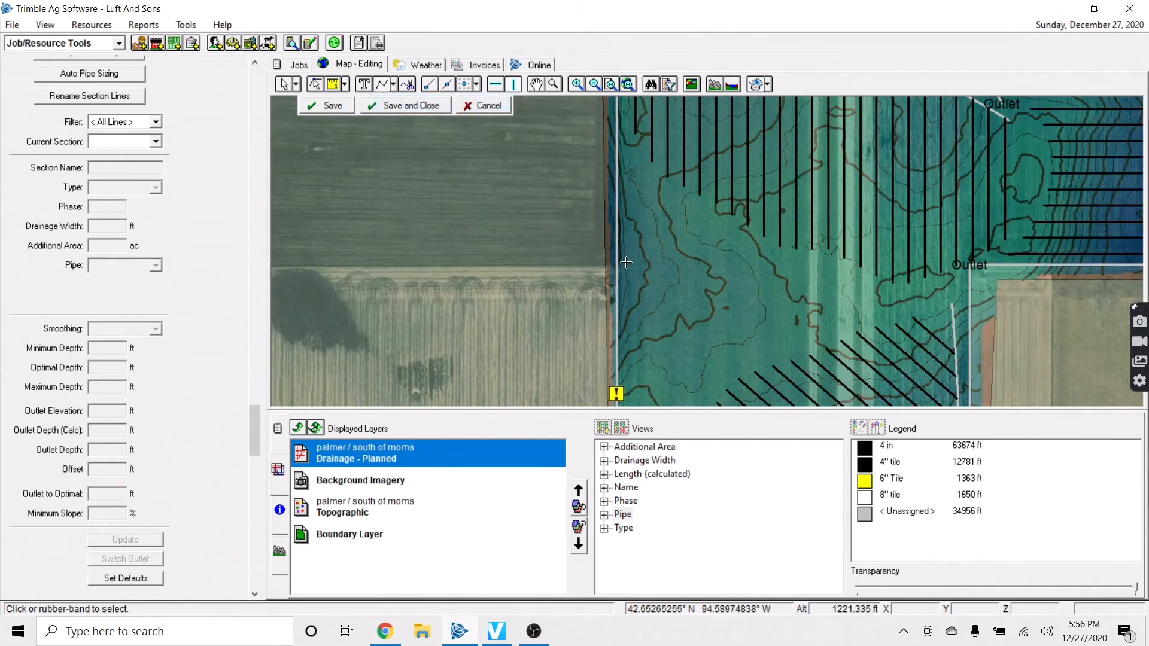
key(Down)
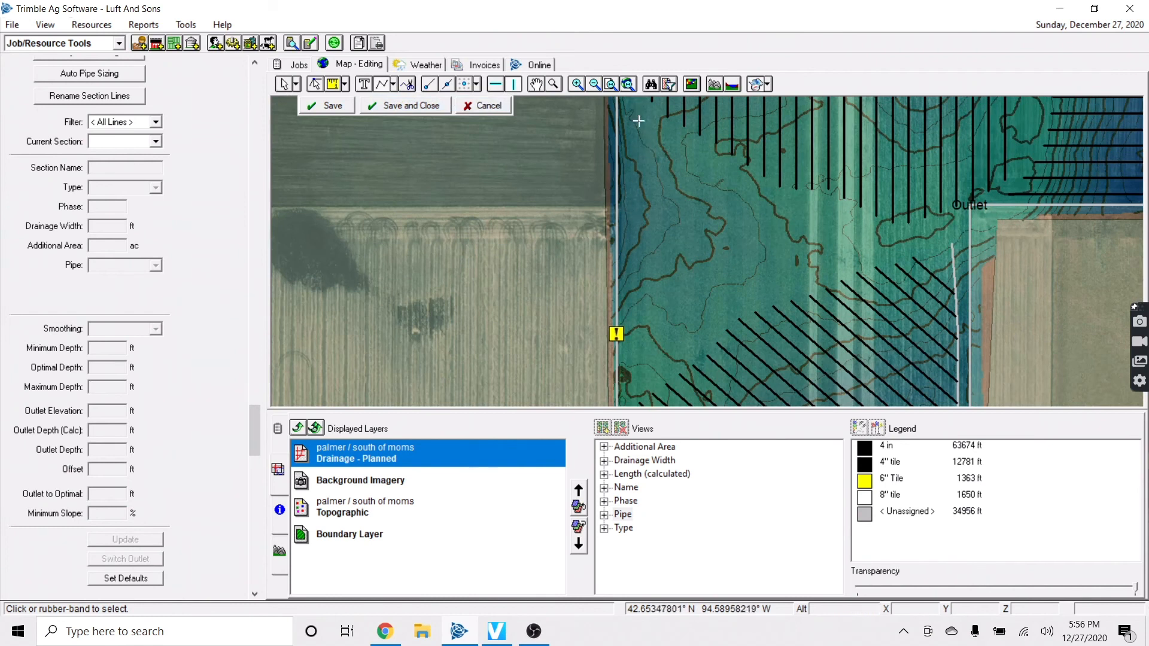
Draw two pipe lines along the west edge, outlet at the top, and save
click(624, 208)
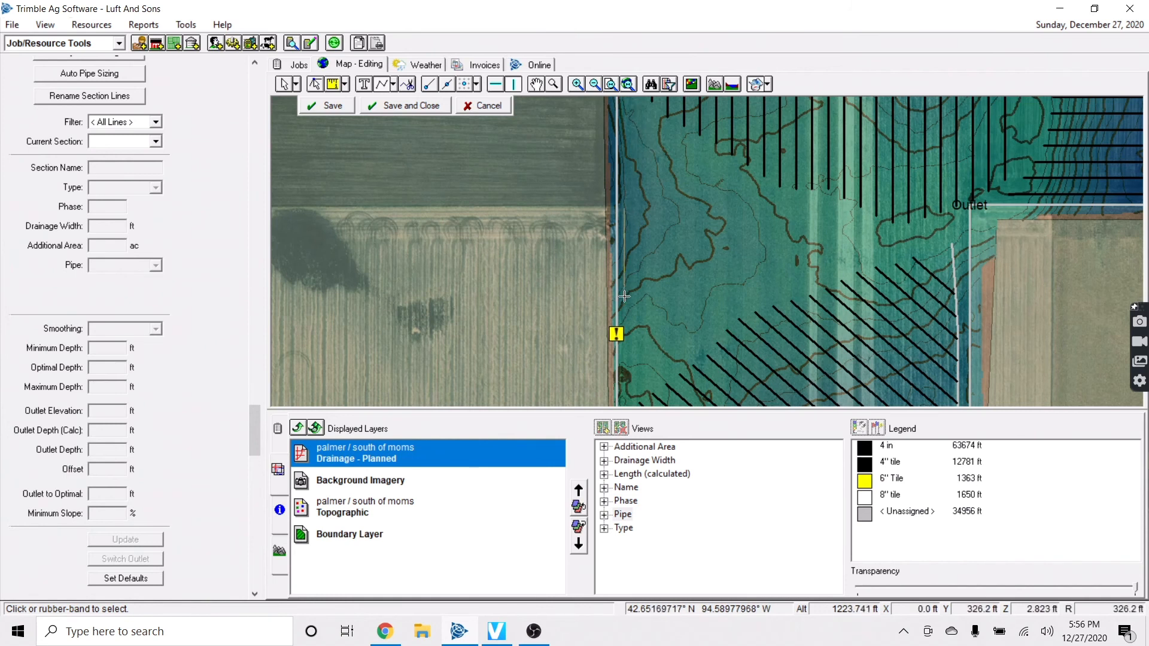
right_click(639, 335)
click(670, 345)
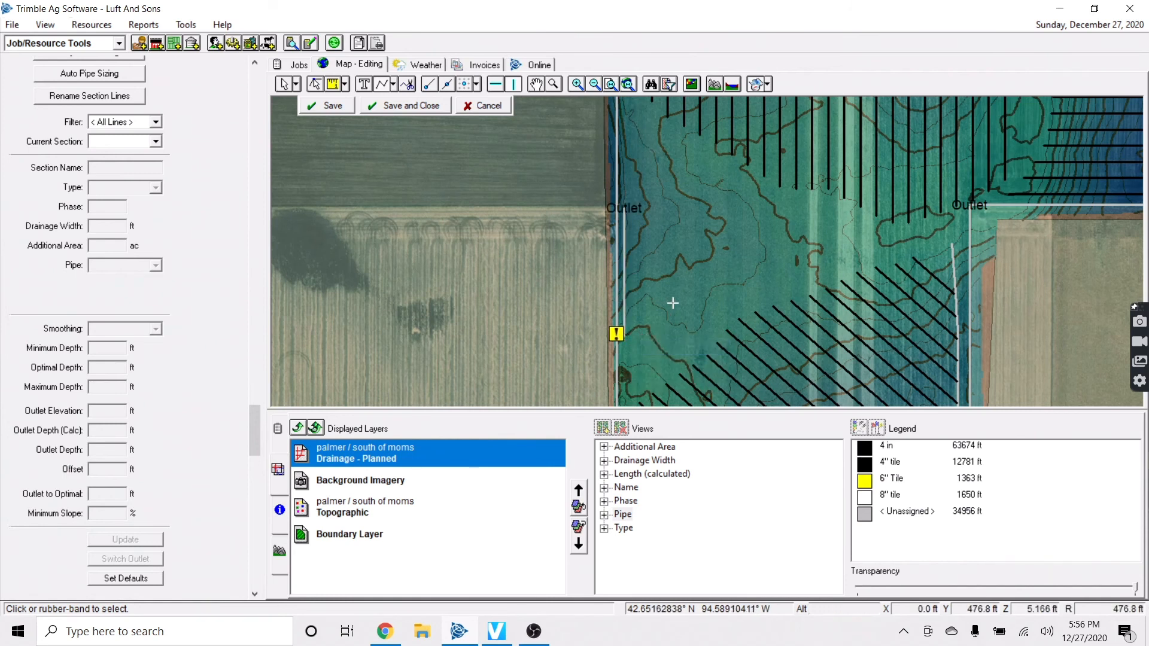
click(627, 208)
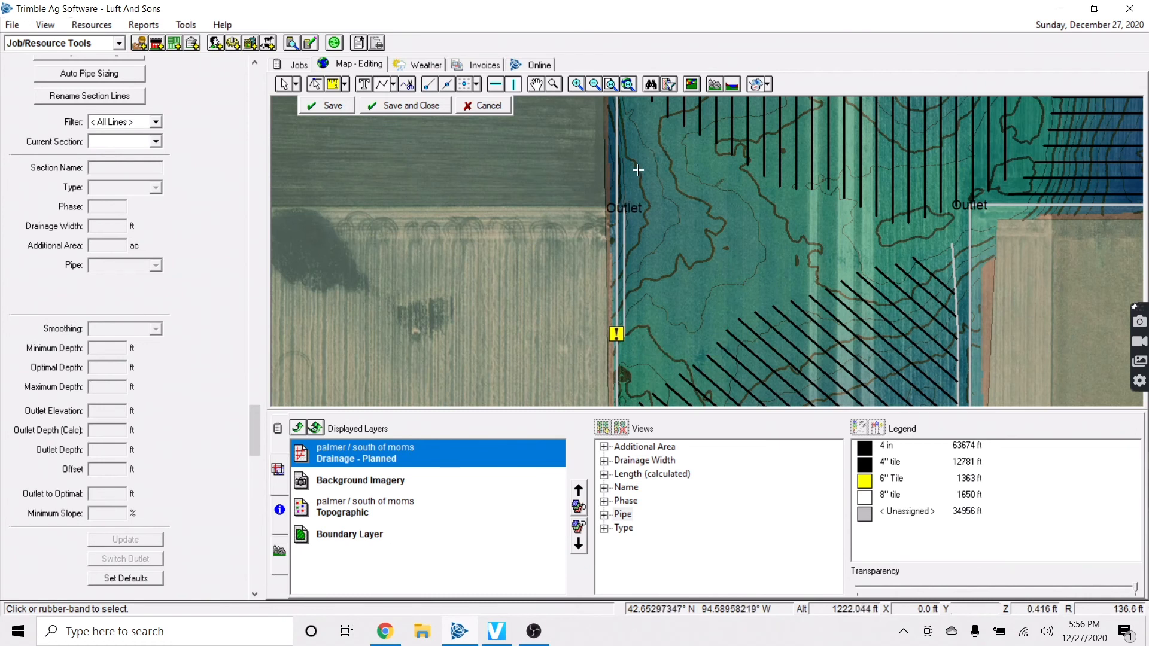
right_click(648, 106)
click(678, 118)
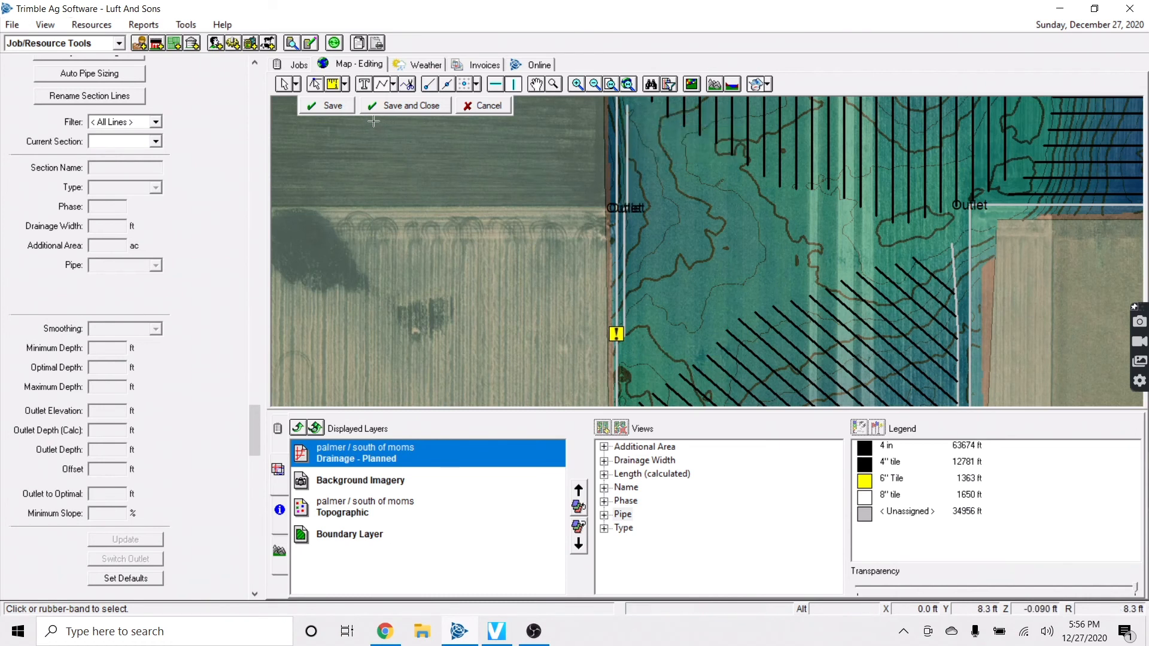
click(336, 109)
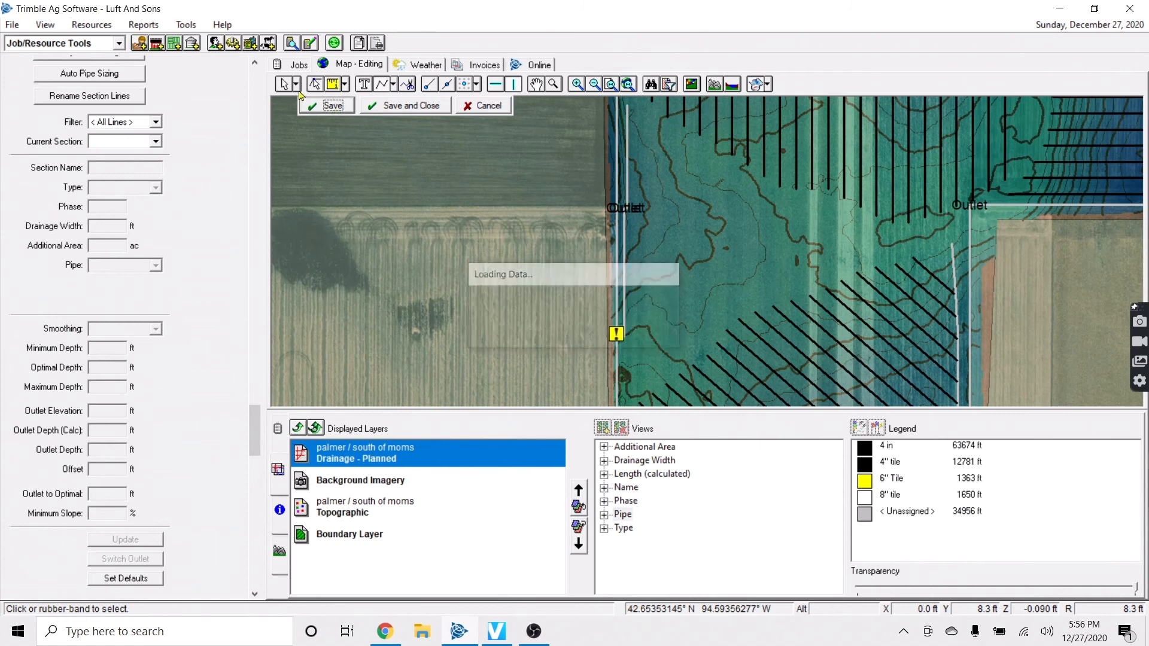
Switch to the Lateral Pipe Tool and save the drainage edits
click(393, 86)
click(413, 136)
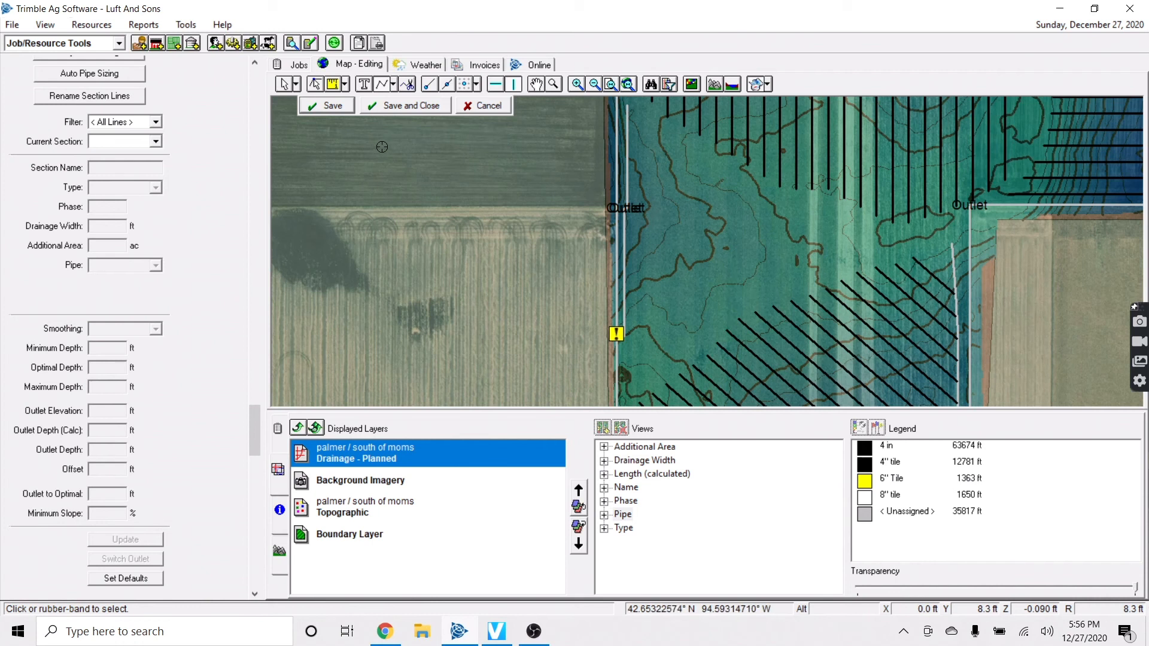
click(331, 112)
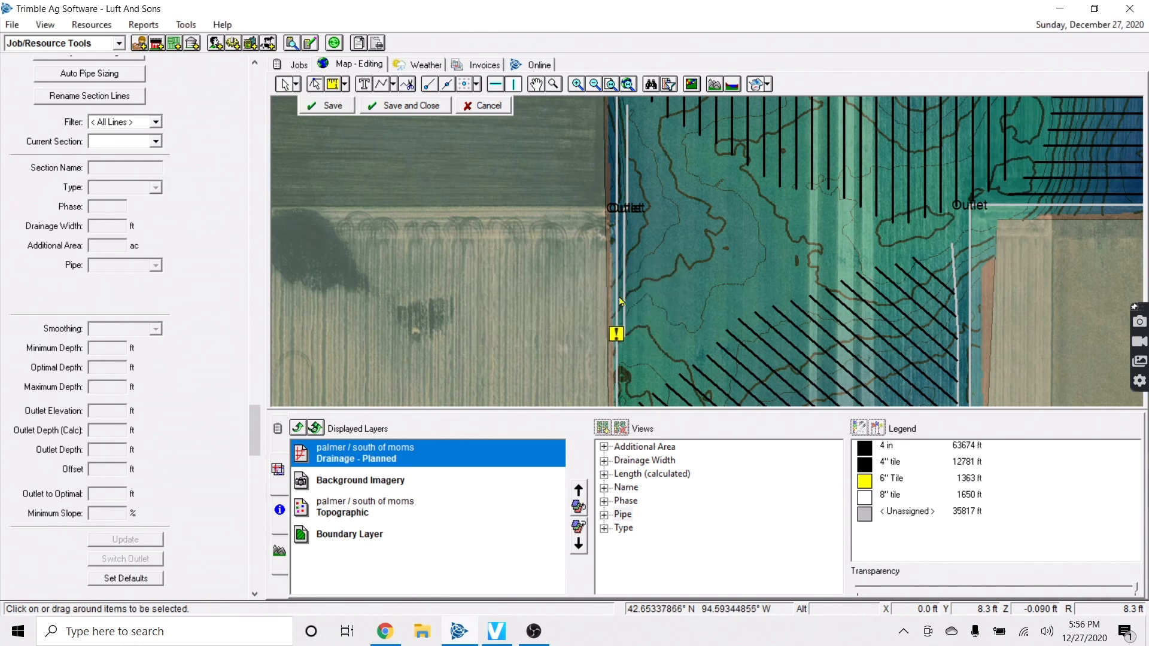
Extend lateral L110 to the boundary with a 100 ft buffer and review the result
click(742, 324)
right_click(742, 324)
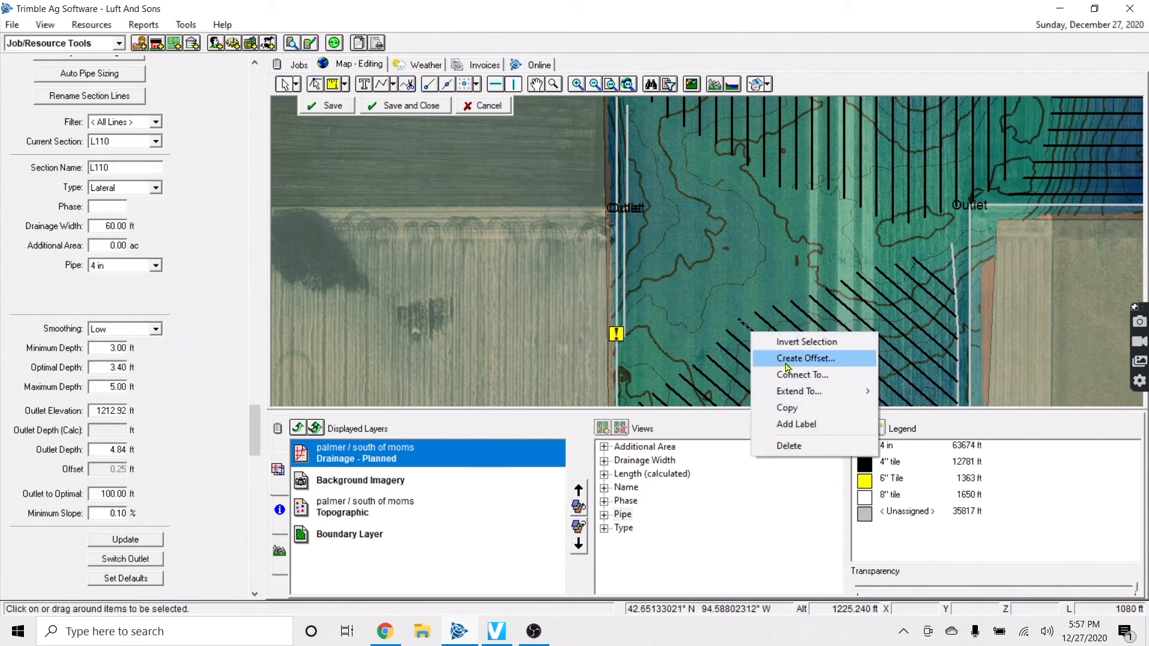
mouse_move(856, 392)
click(911, 403)
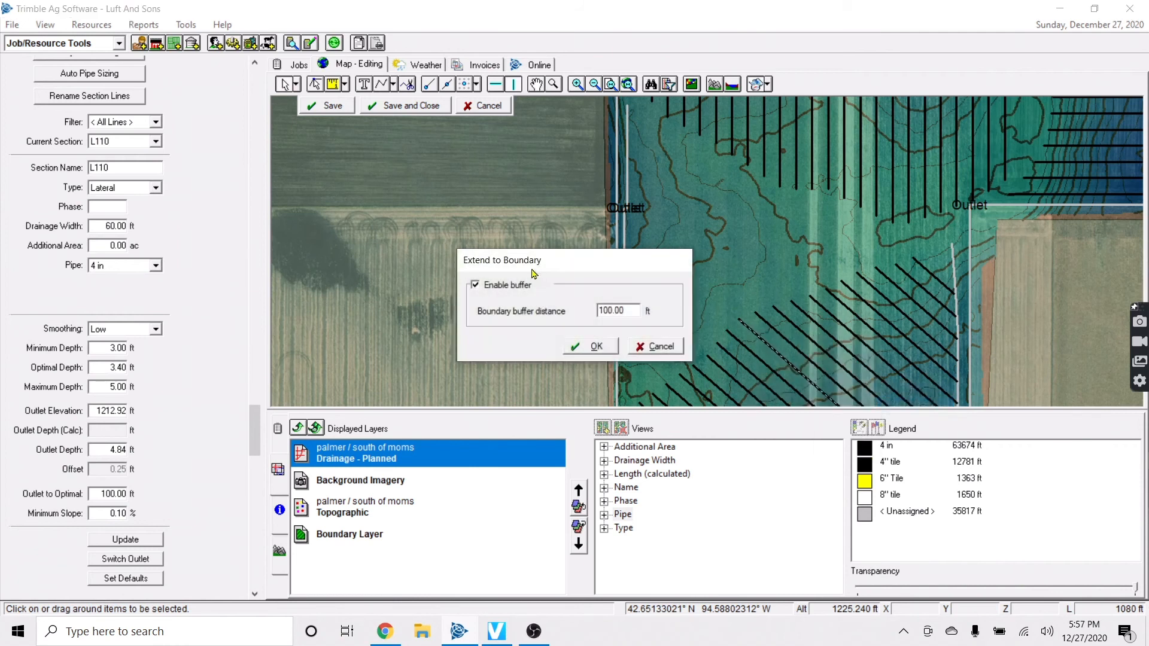
click(590, 344)
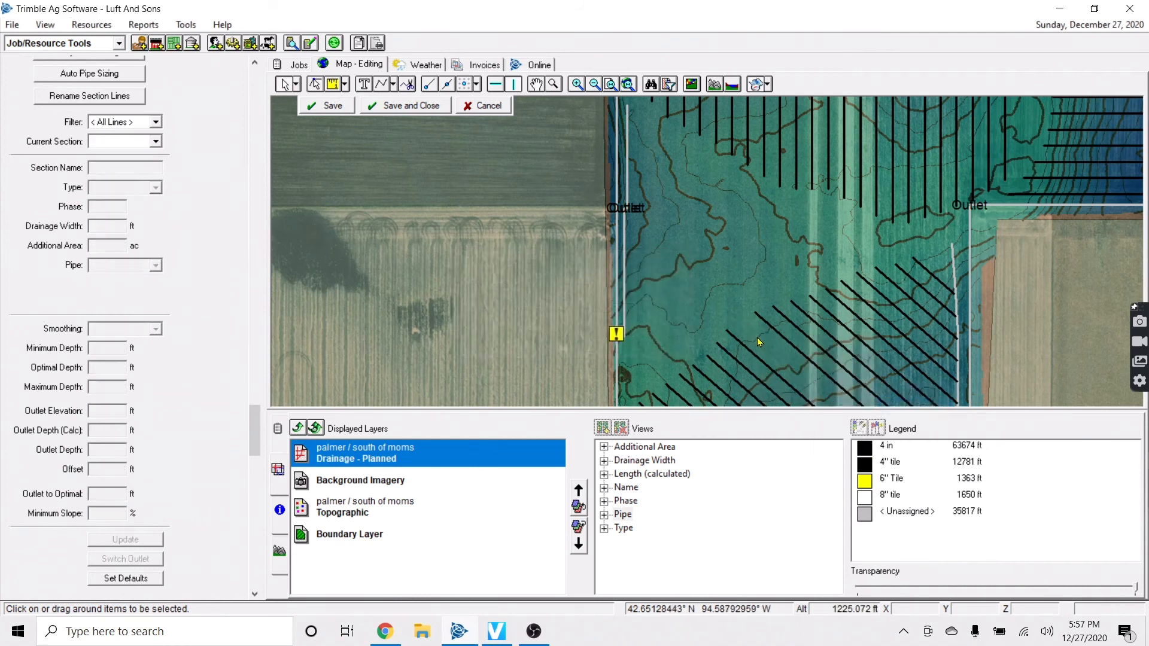
scroll(780, 358, down, 3)
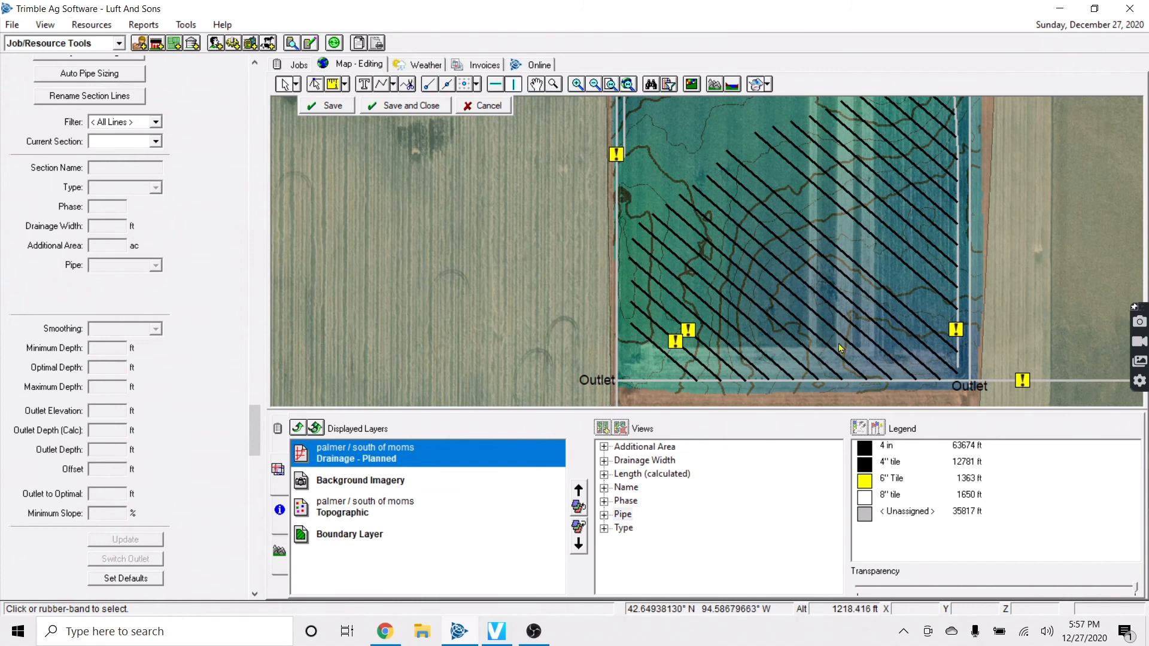
scroll(820, 333, up, 2)
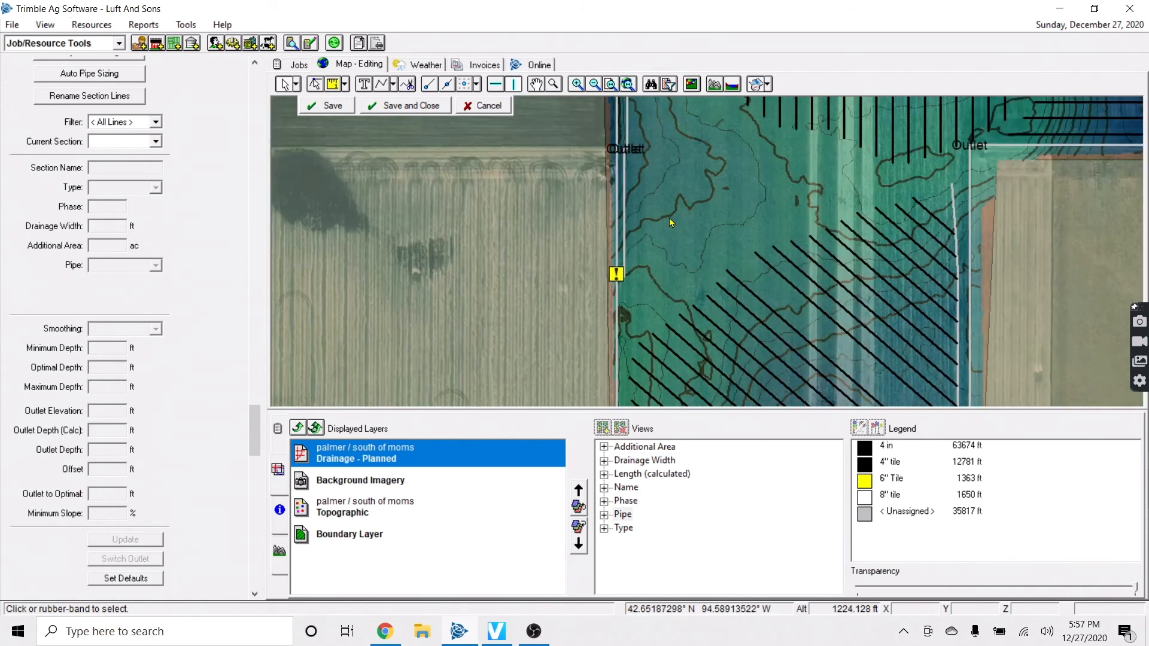
key(Down)
key(Right)
key(Down)
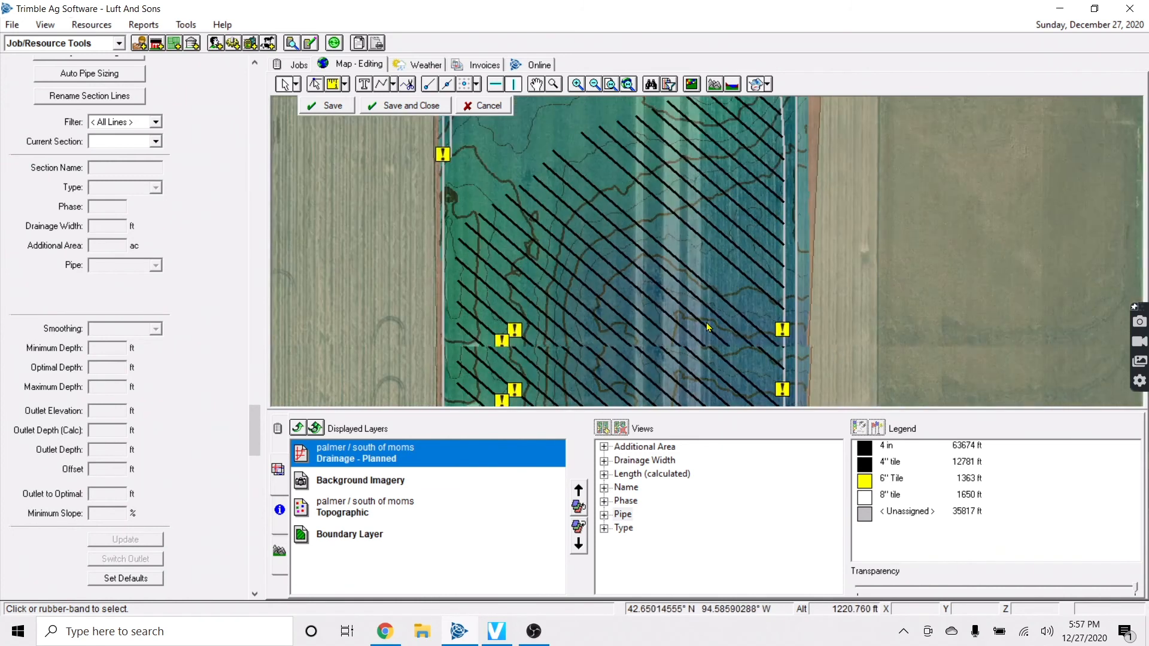
scroll(706, 324, down, 1)
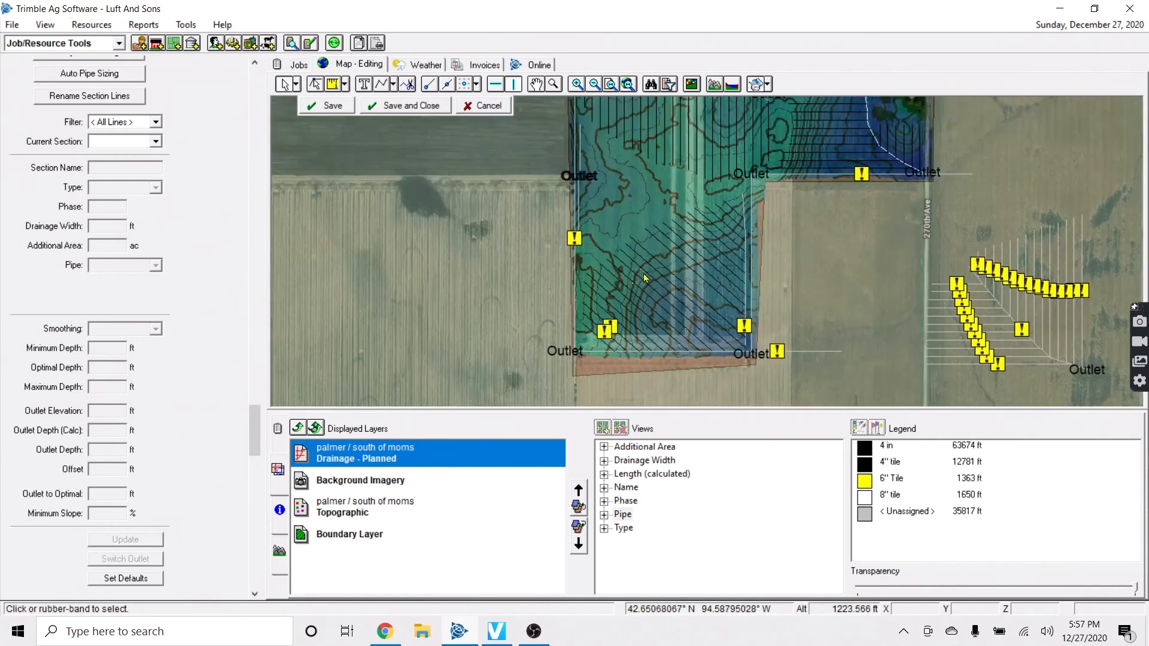
scroll(644, 275, up, 2)
scroll(708, 285, down, 1)
Create an offset copy (value 6) of the diagonal lateral, adding lateral L111, and save it
click(748, 260)
right_click(749, 260)
click(747, 284)
text(6)
click(590, 390)
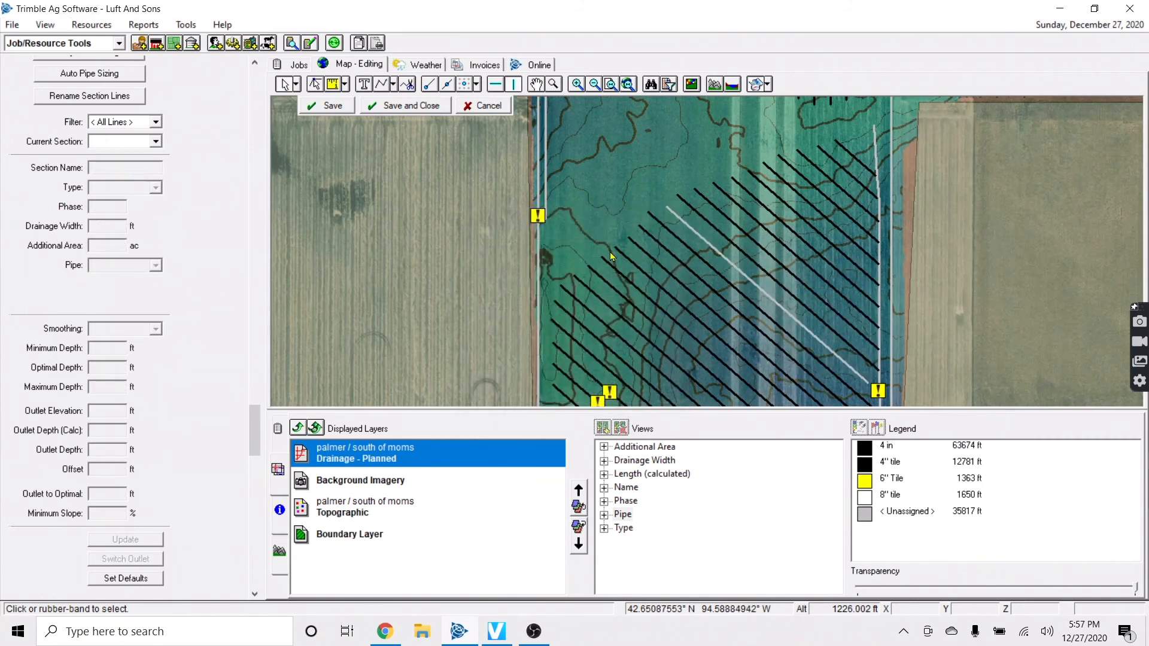
click(324, 103)
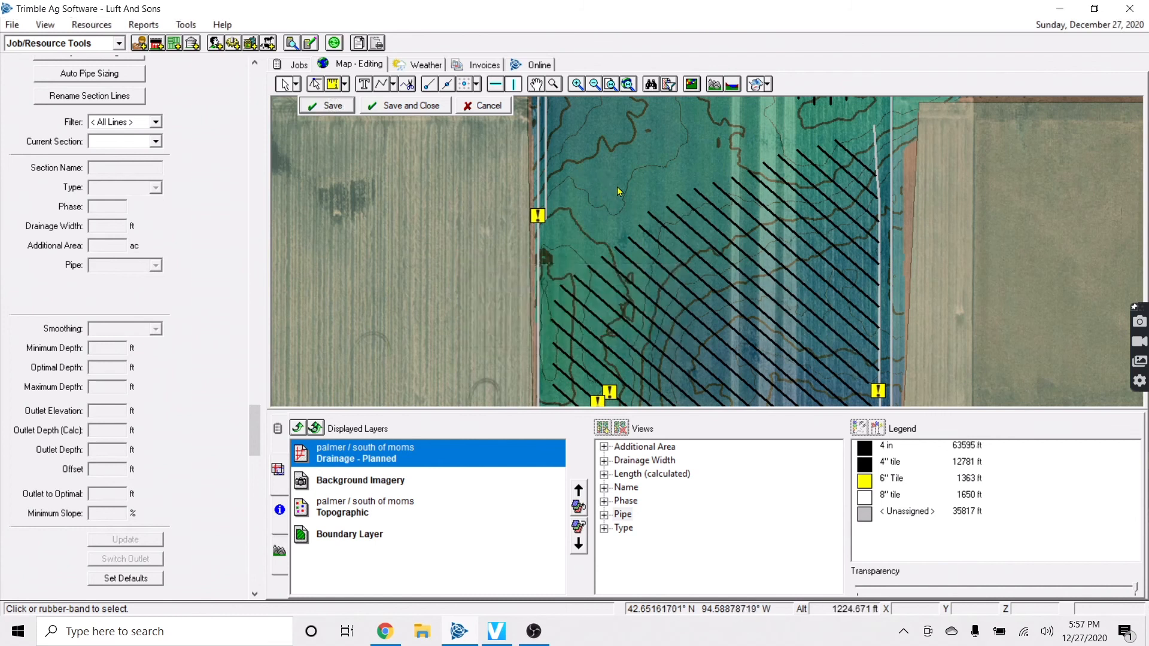
Extend lateral L111 to the field boundary
click(710, 227)
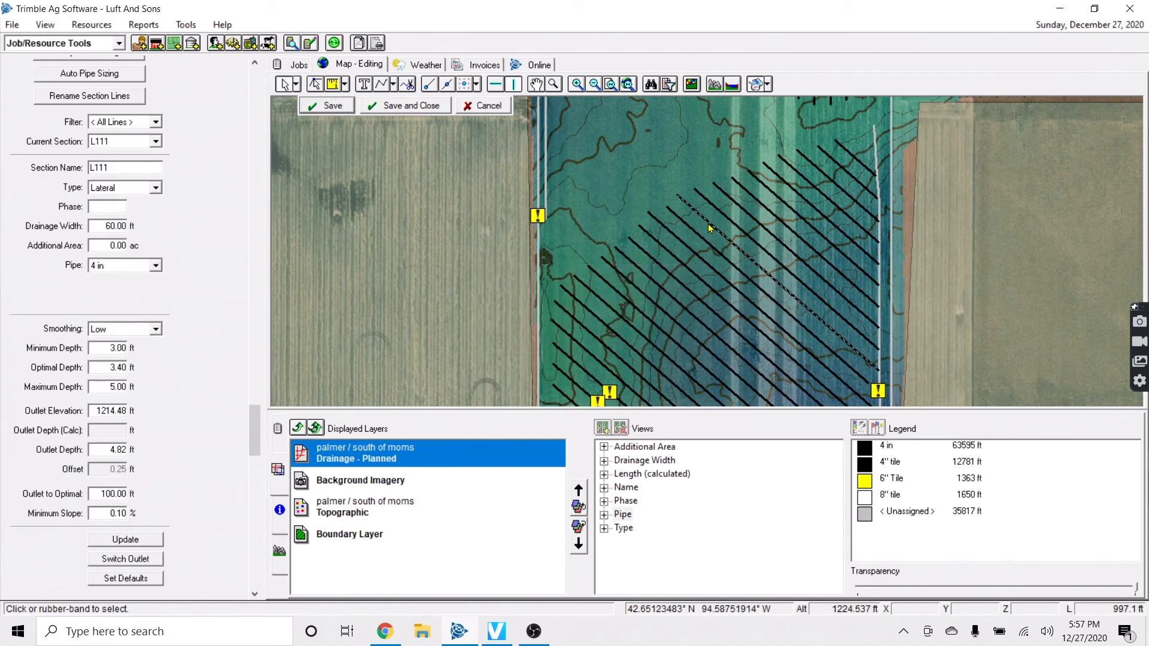
right_click(709, 224)
mouse_move(819, 286)
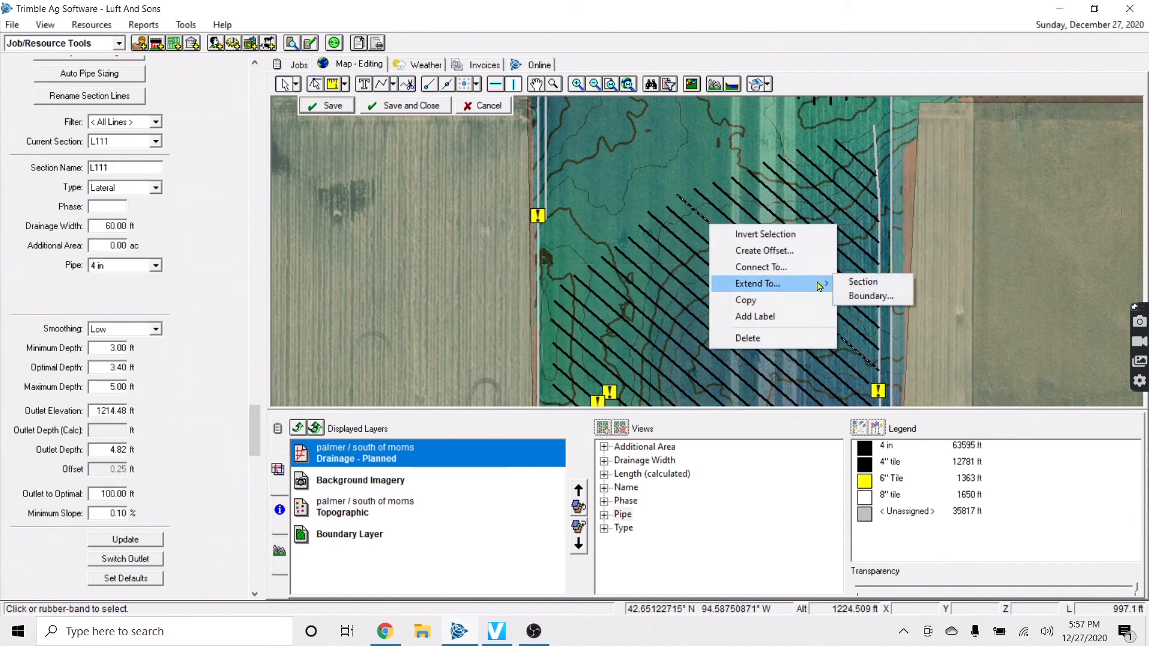
click(870, 295)
click(592, 345)
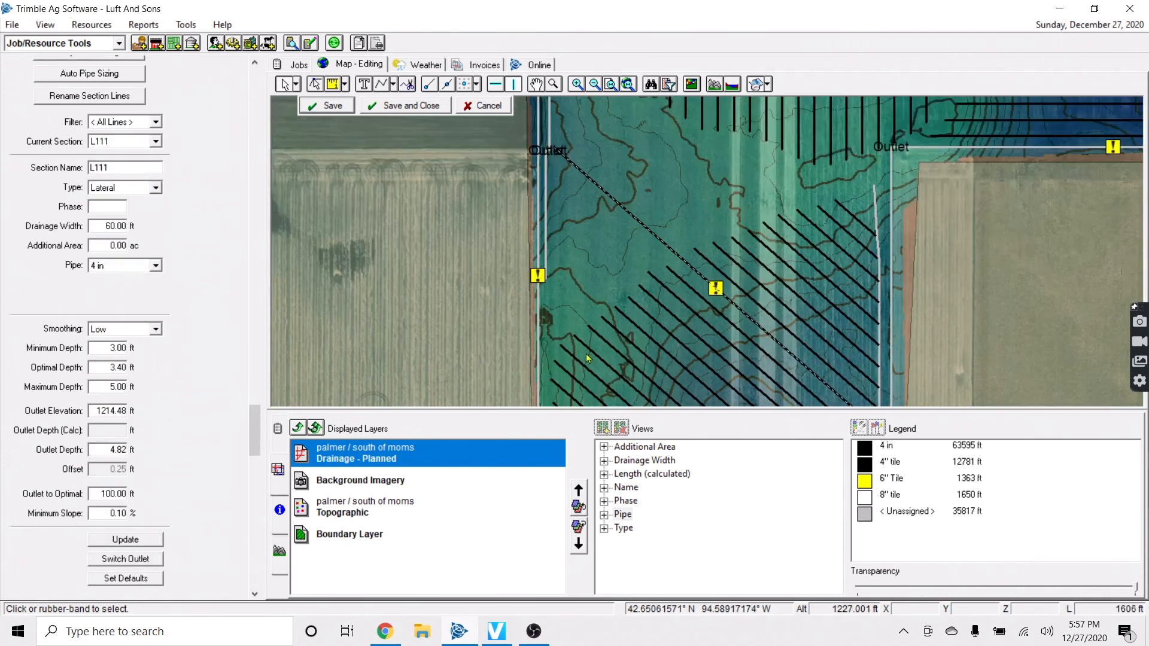
Split L111 in its elevation profile at about 964 ft and about 92 ft
click(279, 551)
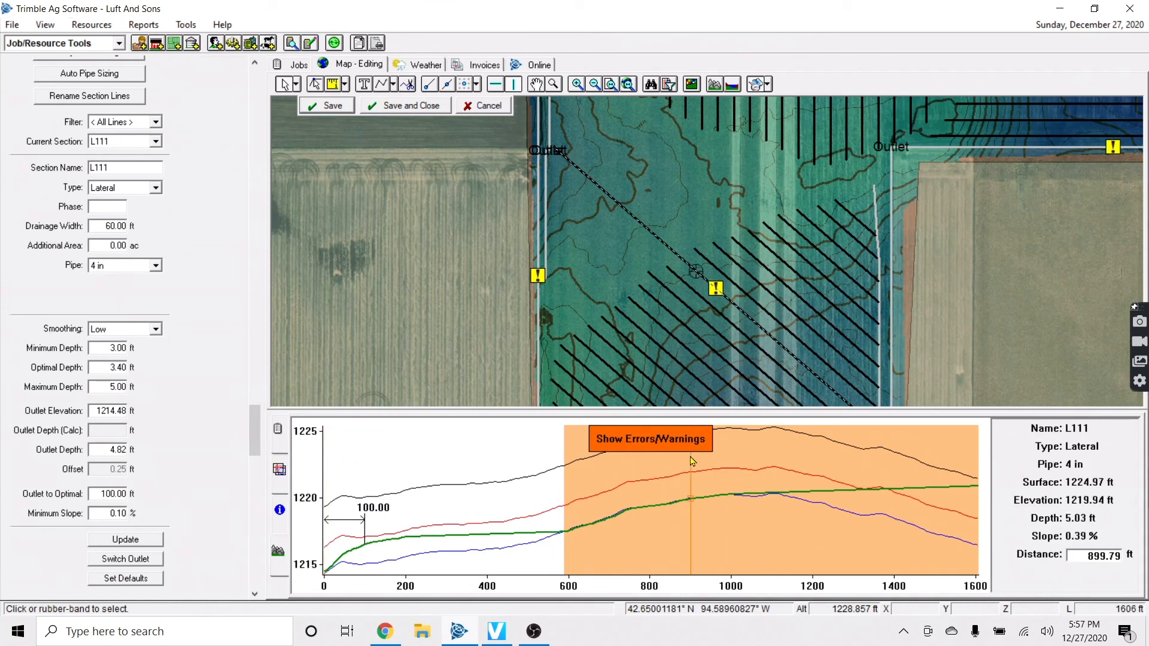
right_click(718, 479)
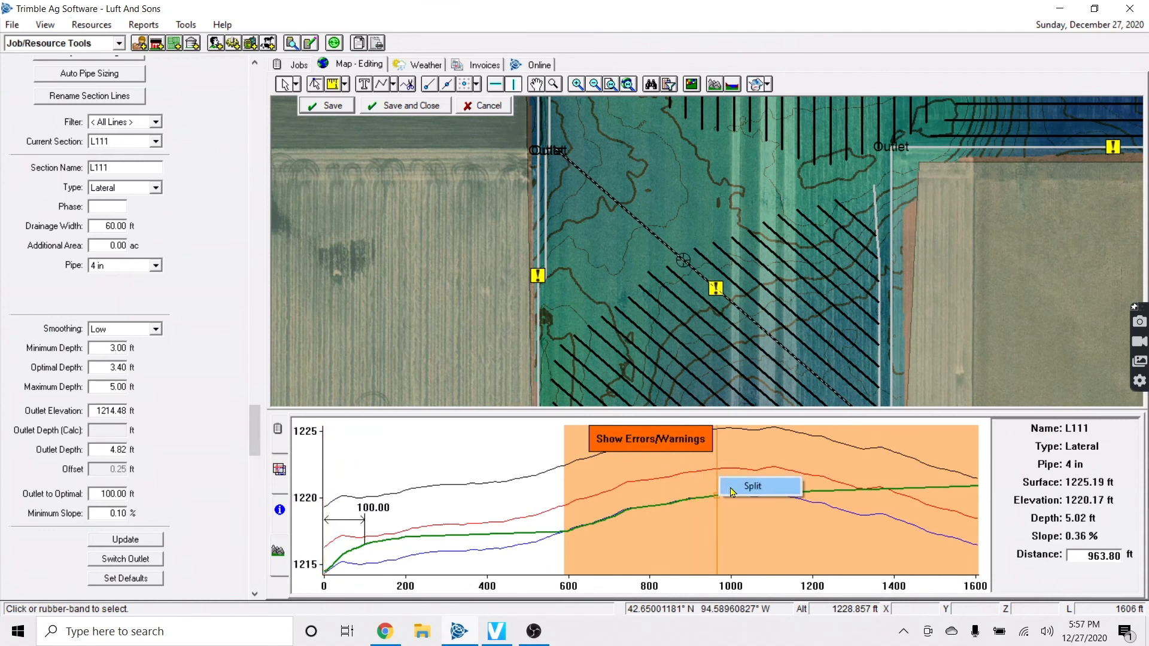
click(731, 489)
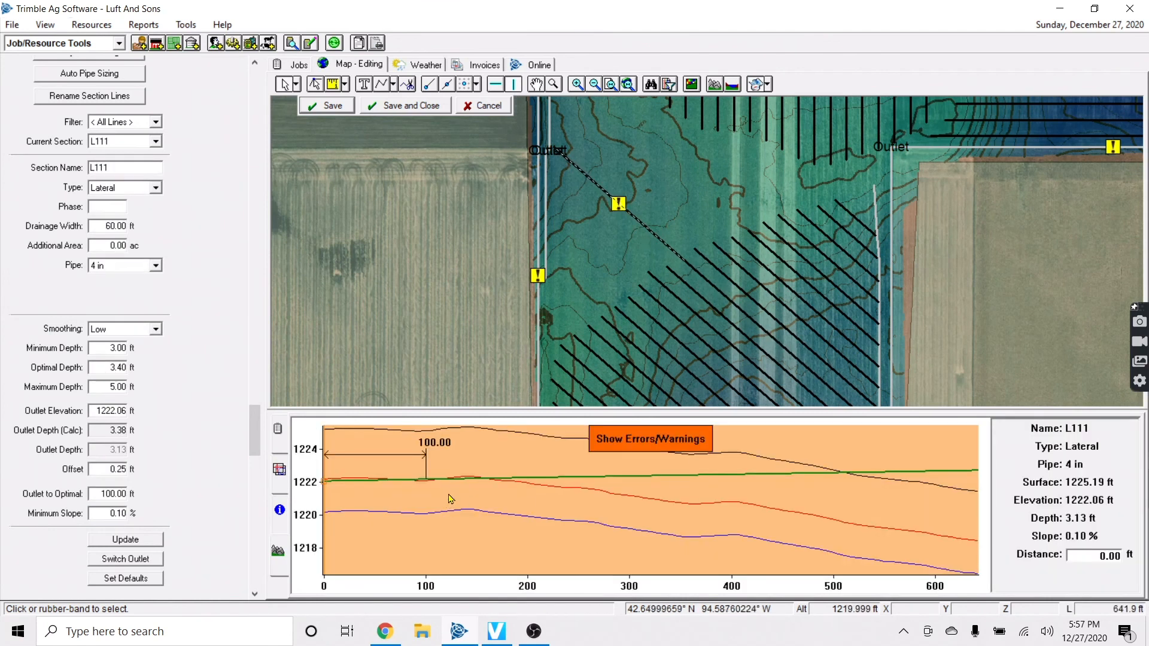
right_click(418, 486)
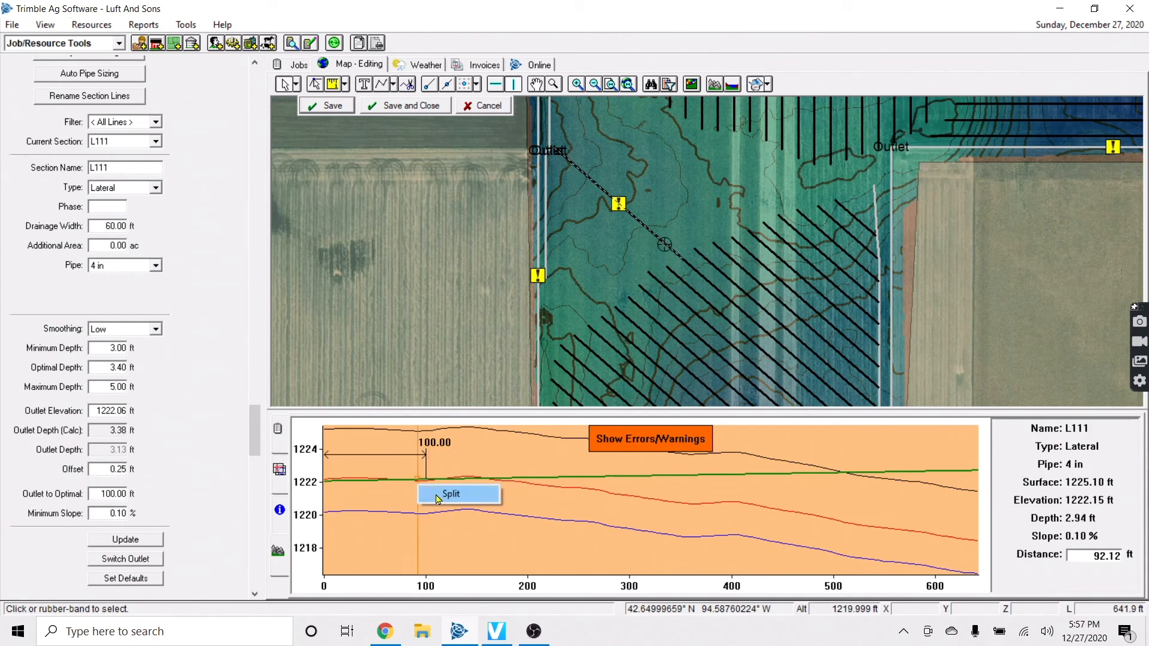
click(450, 495)
Create a 60 ft offset copy of lateral L111 to the left
click(654, 232)
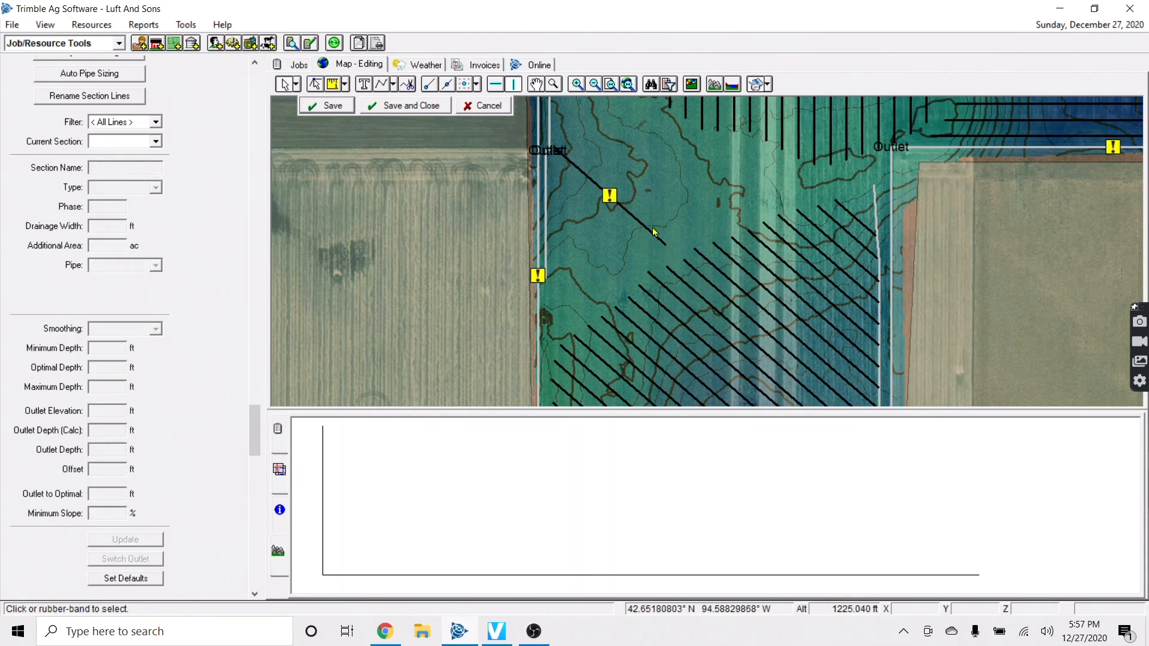
click(654, 232)
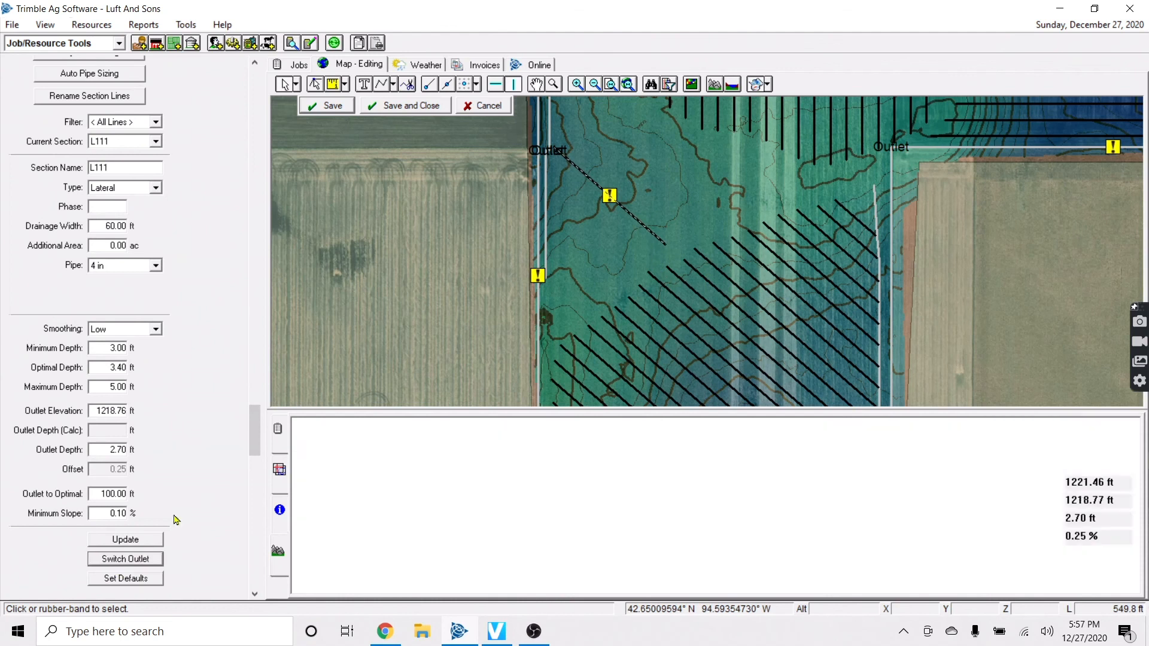
click(569, 217)
scroll(565, 217, up, 1)
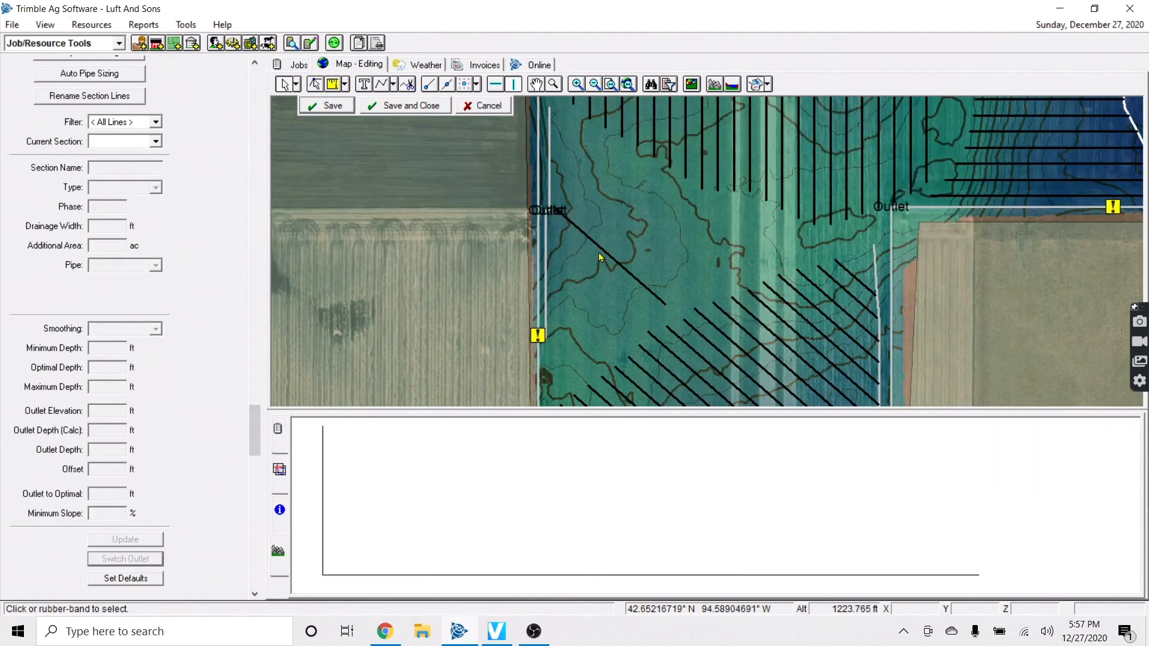
click(622, 265)
right_click(635, 270)
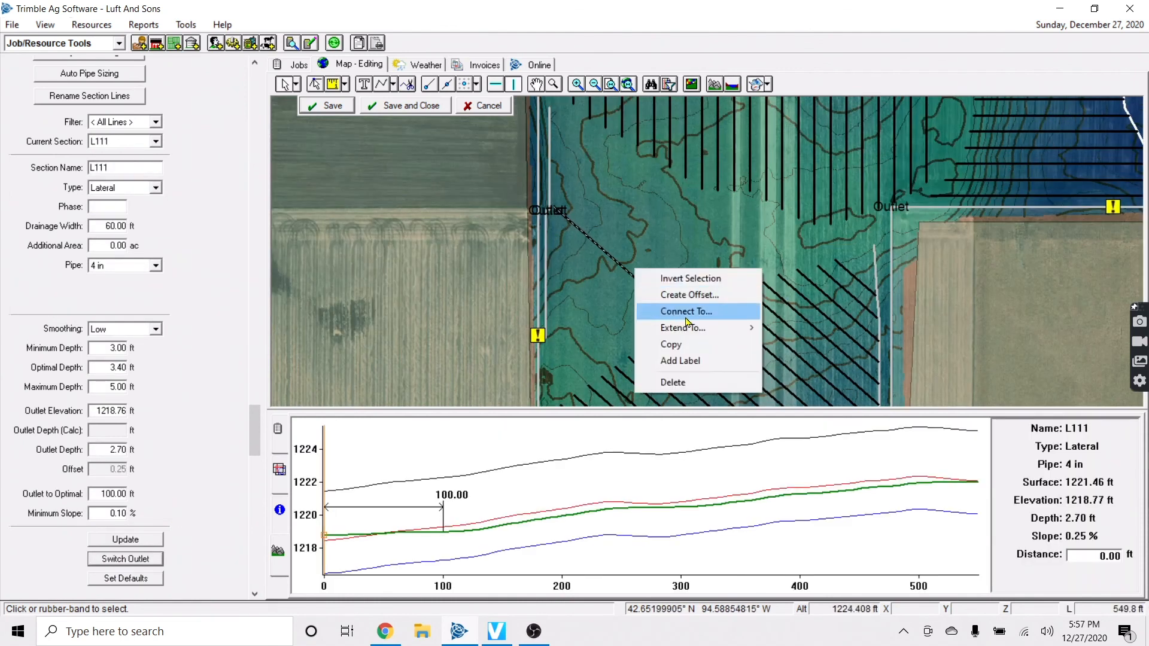
click(712, 294)
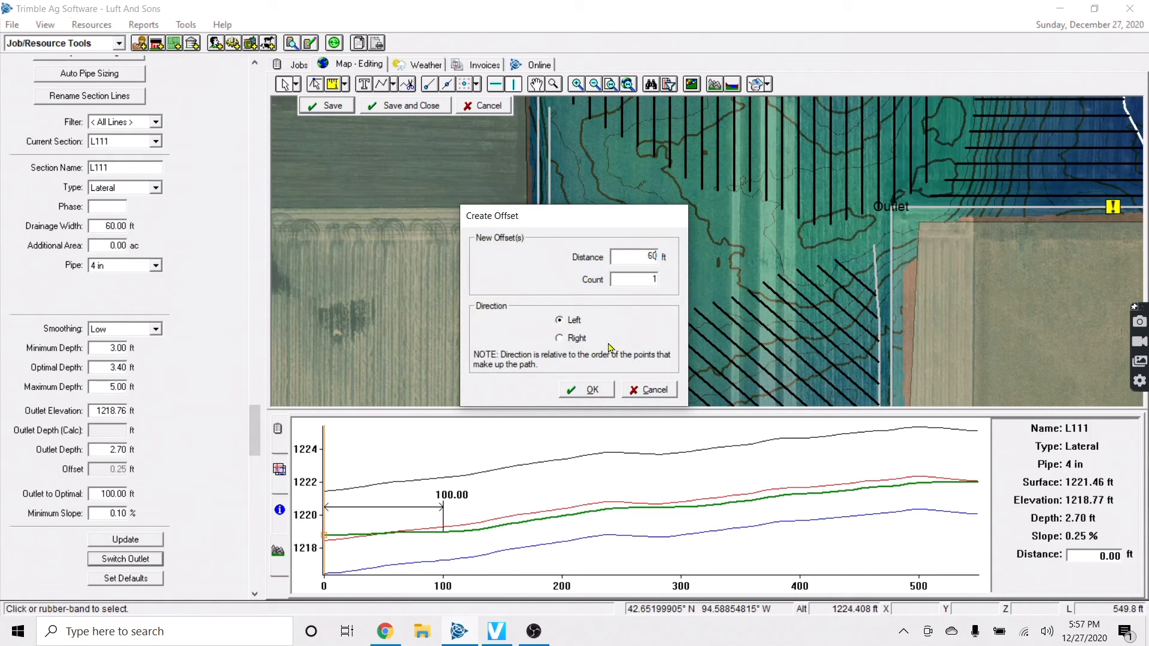
click(592, 390)
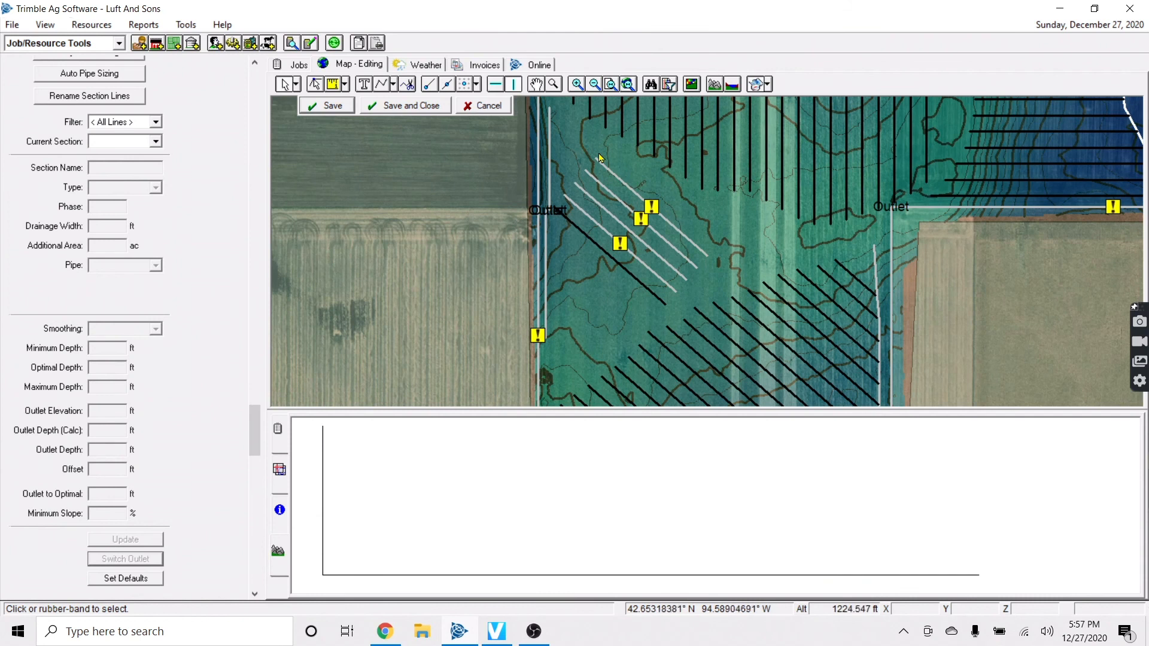
Create another 60 ft offset copy of L111 to the right
click(655, 291)
right_click(654, 295)
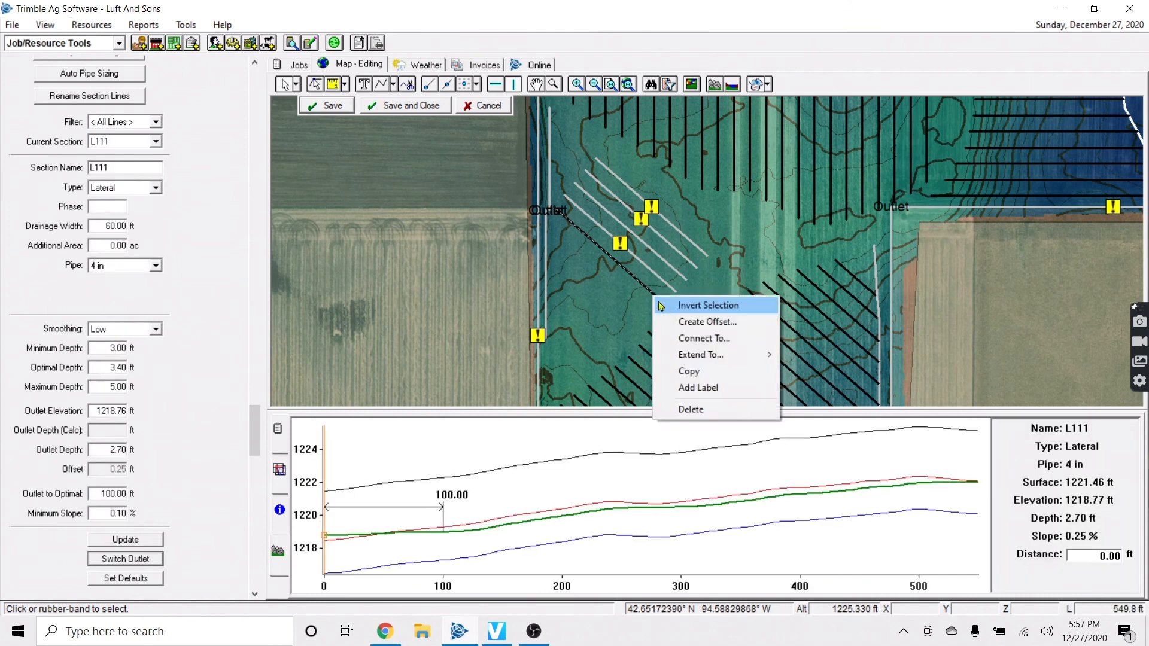
click(693, 324)
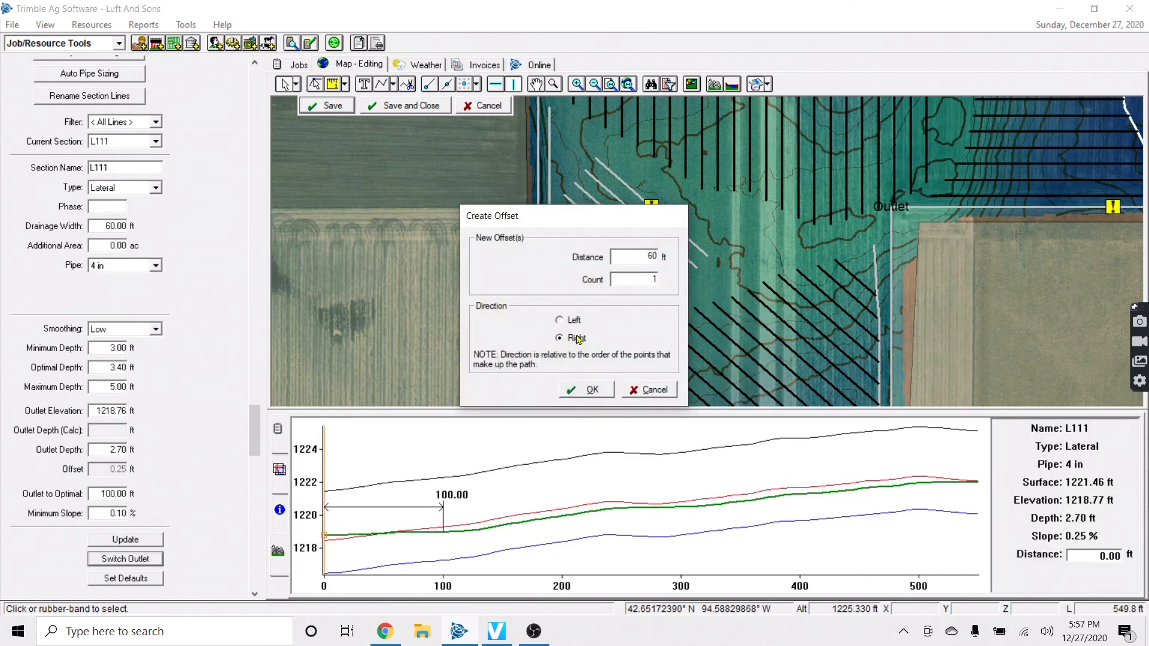
click(591, 388)
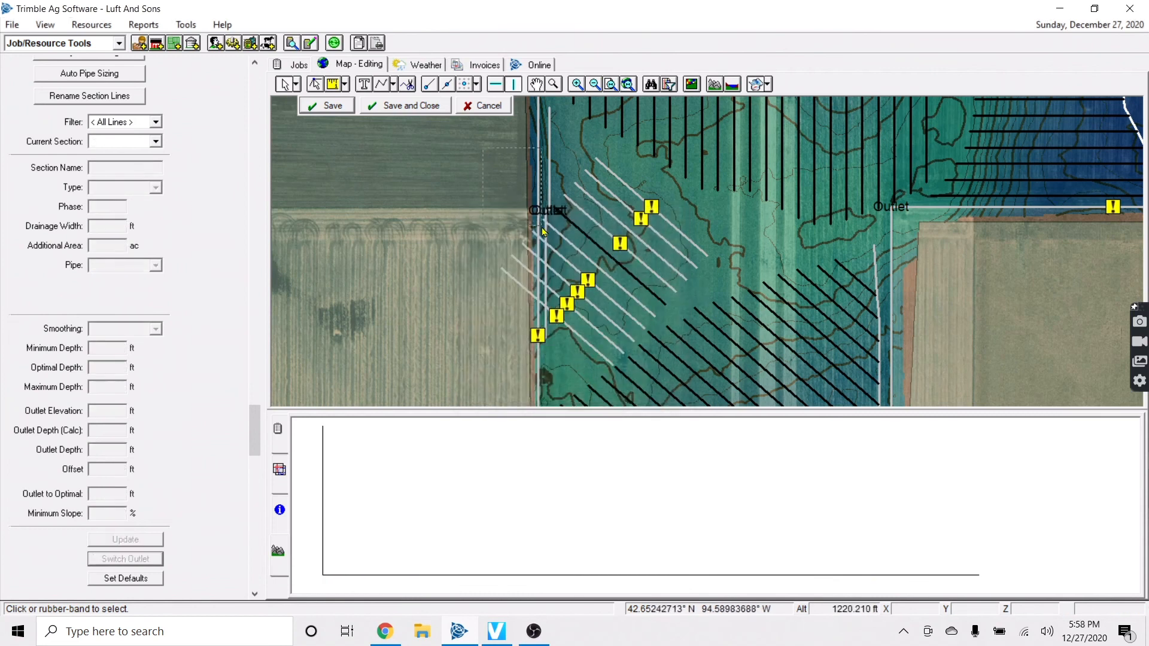
Try connecting the new offset laterals to the vertical main
click(606, 332)
right_click(606, 332)
click(639, 345)
click(546, 254)
Retry connecting the remaining offset laterals to the vertical main, dismiss the failure, and save
click(661, 240)
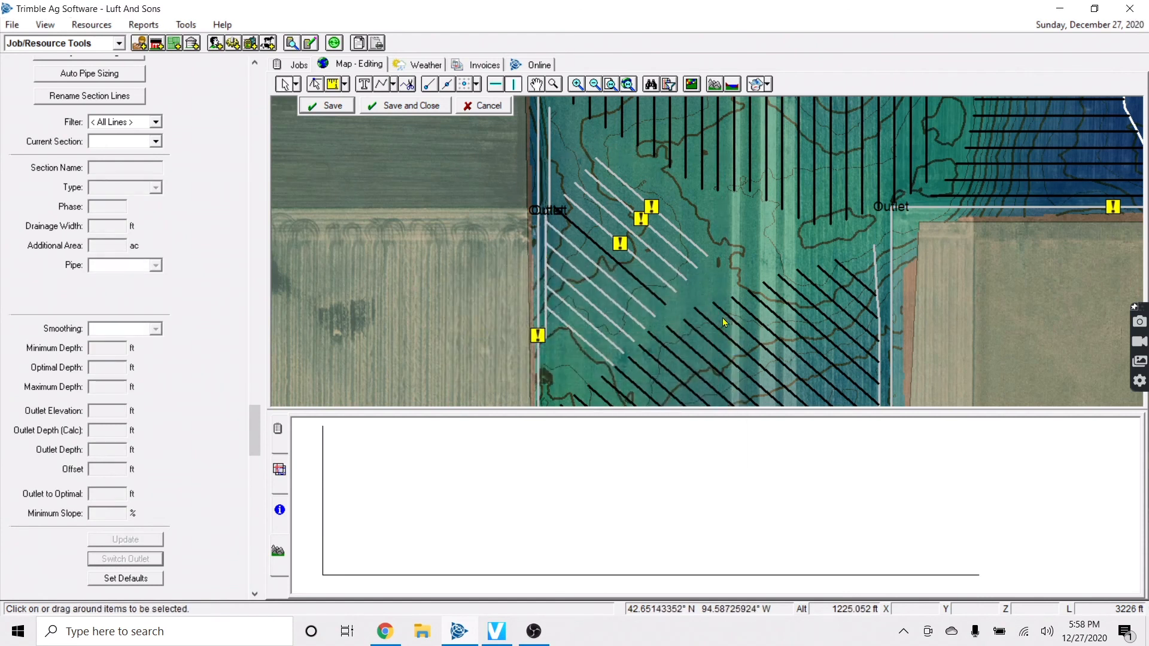
right_click(661, 239)
click(699, 267)
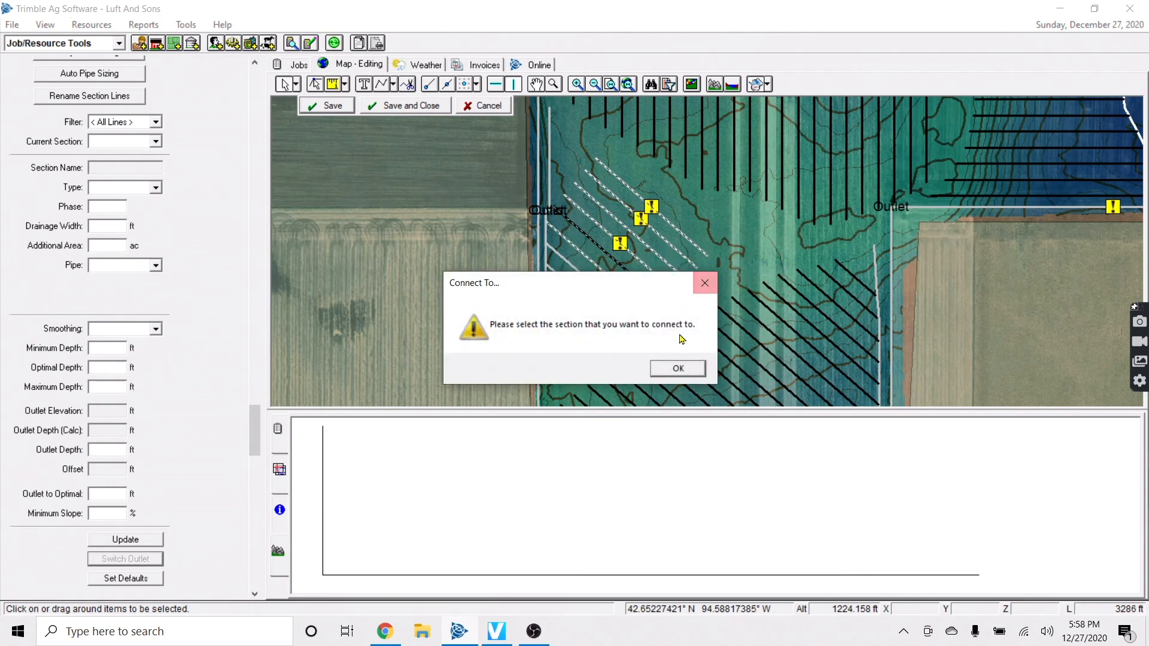
click(678, 368)
click(548, 161)
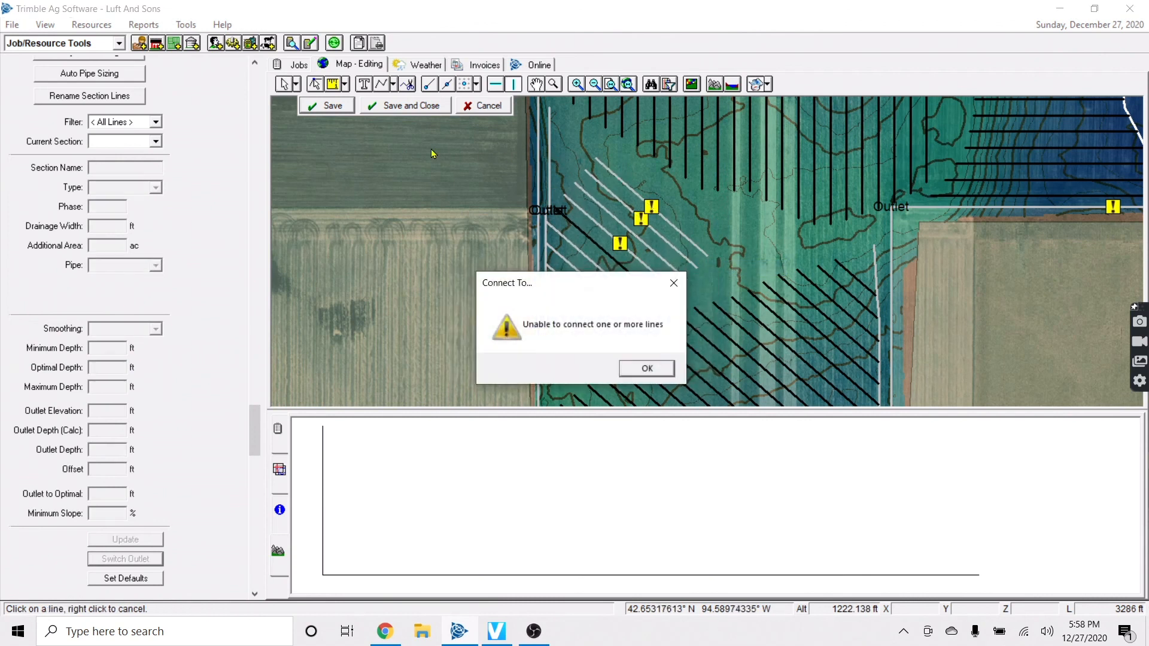
click(640, 363)
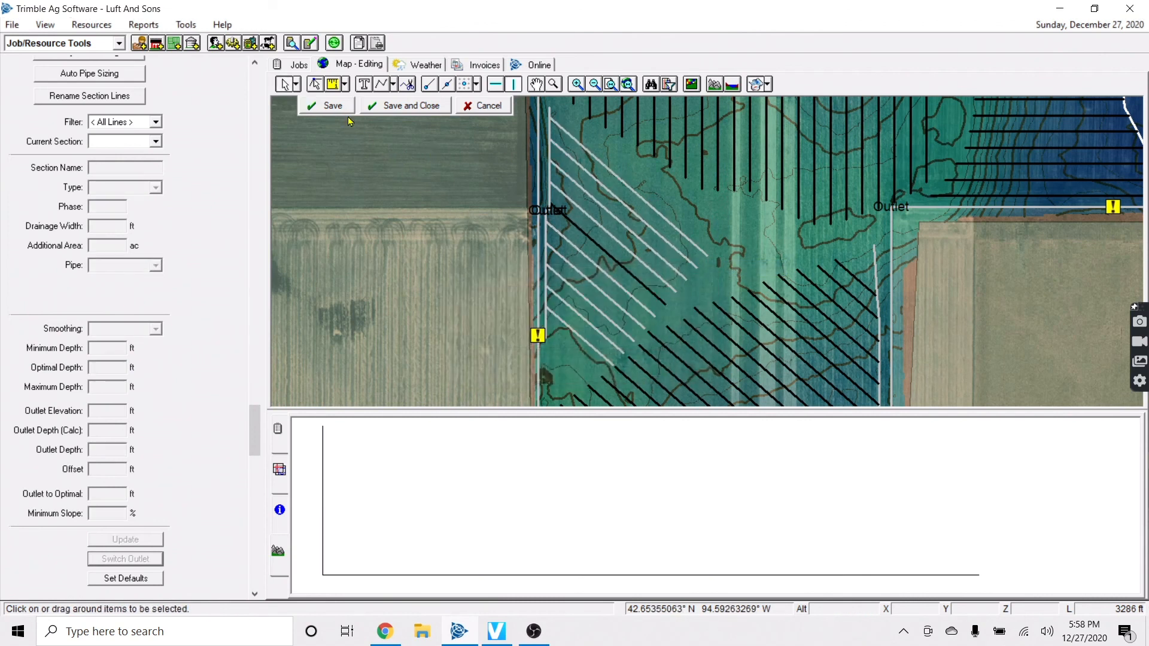
click(472, 280)
Drag lateral L42's end vertex down to the main near the outlet and save
scroll(706, 294, down, 2)
scroll(716, 300, up, 4)
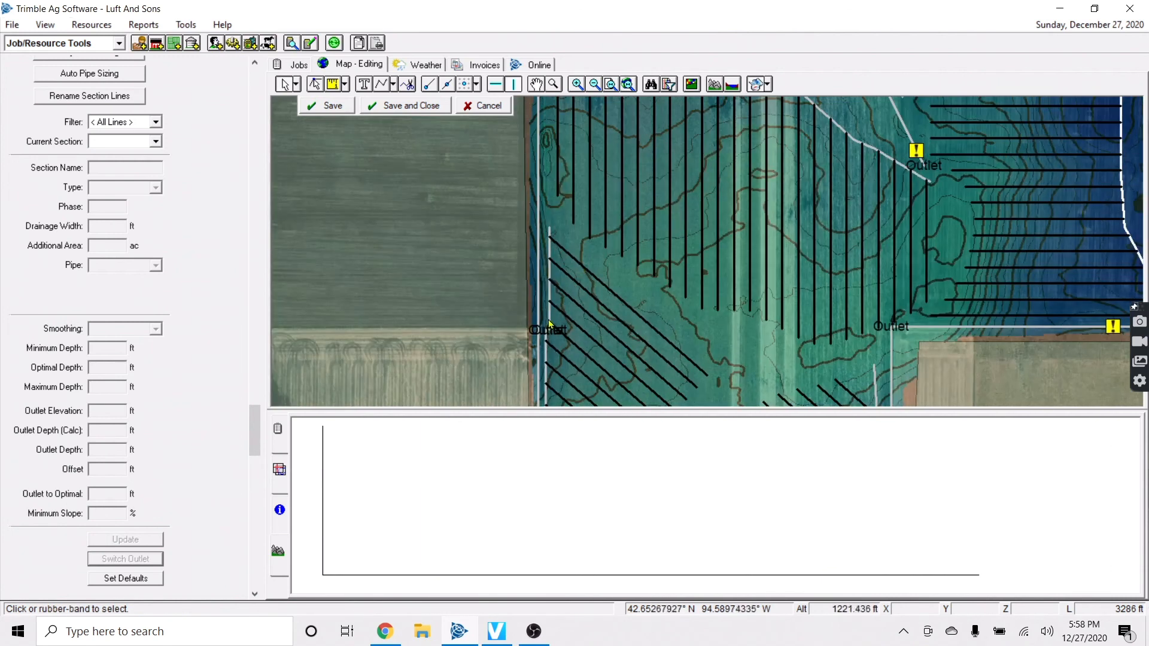
click(572, 195)
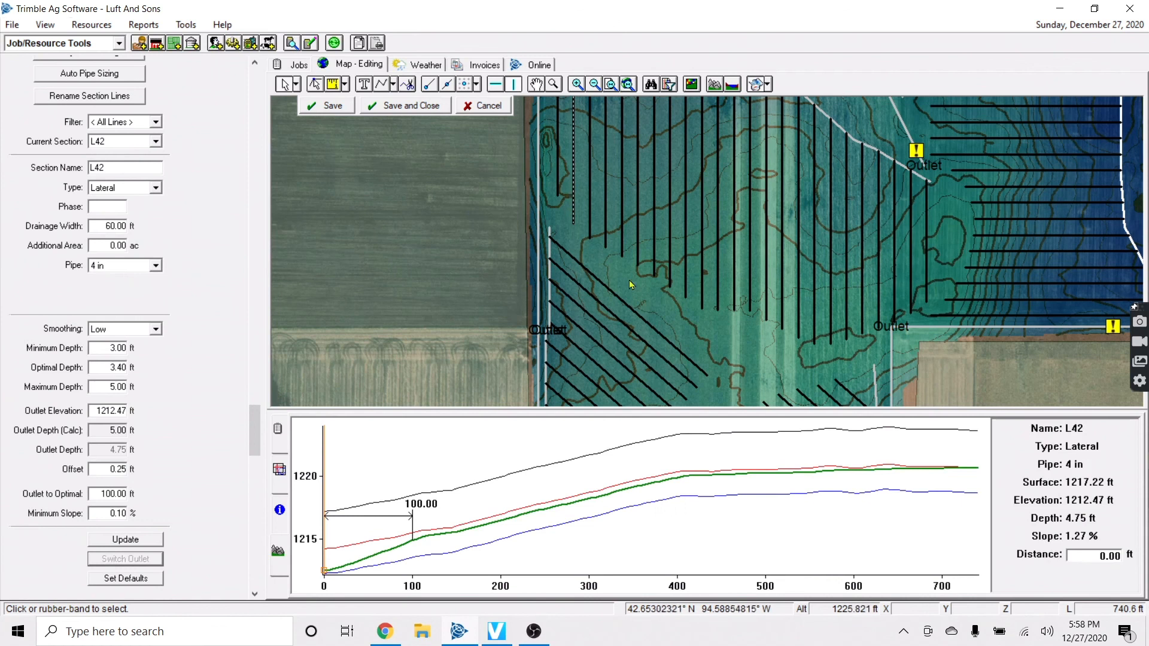
click(317, 87)
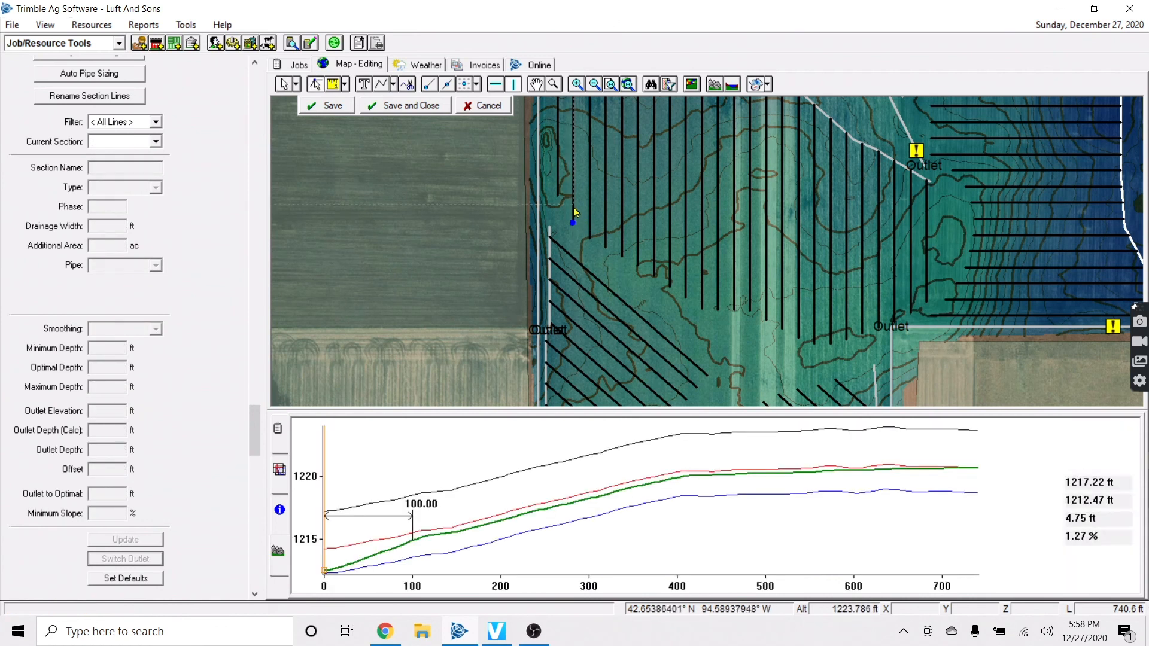
scroll(572, 212, down, 1)
drag(572, 174, 543, 265)
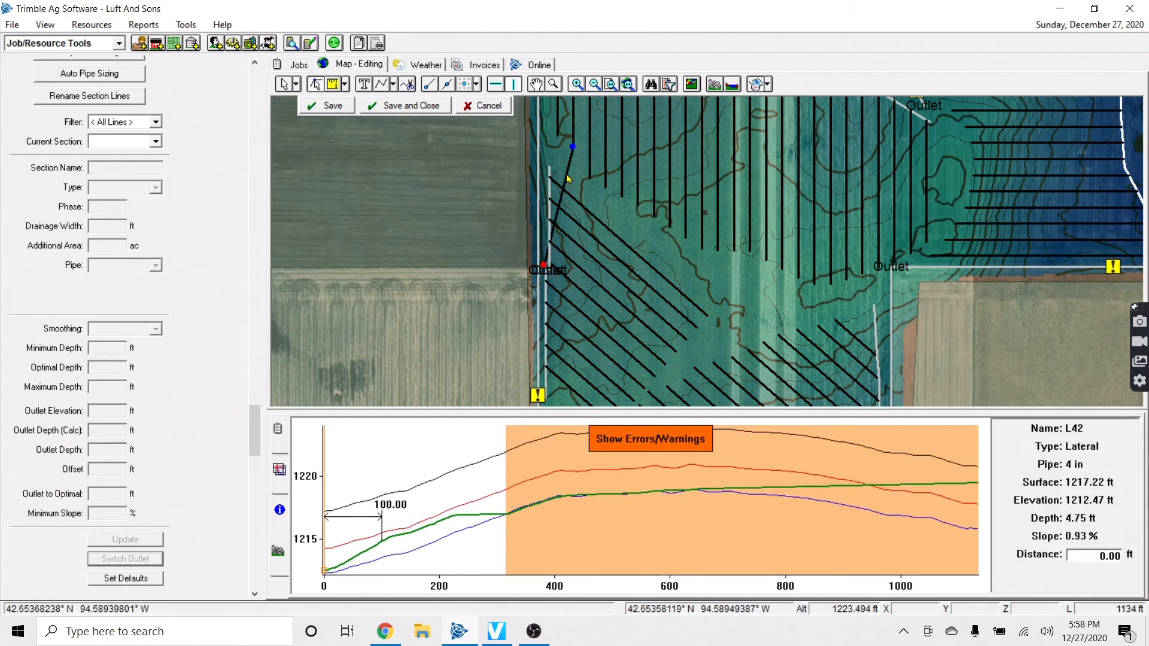
drag(558, 179, 551, 183)
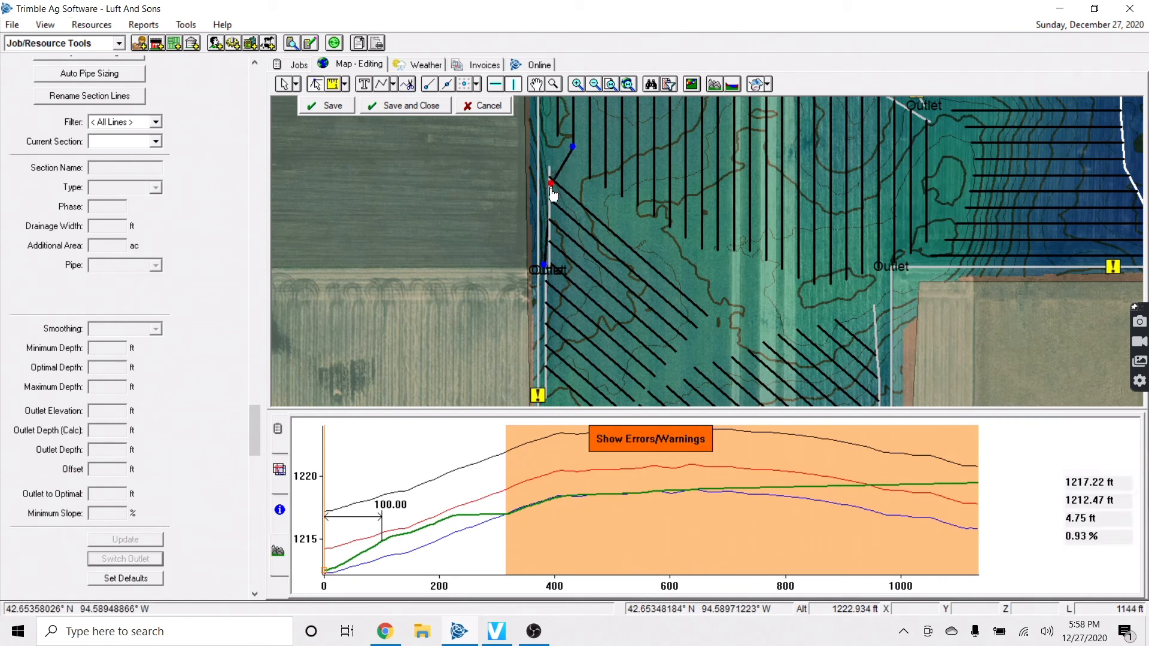
click(338, 109)
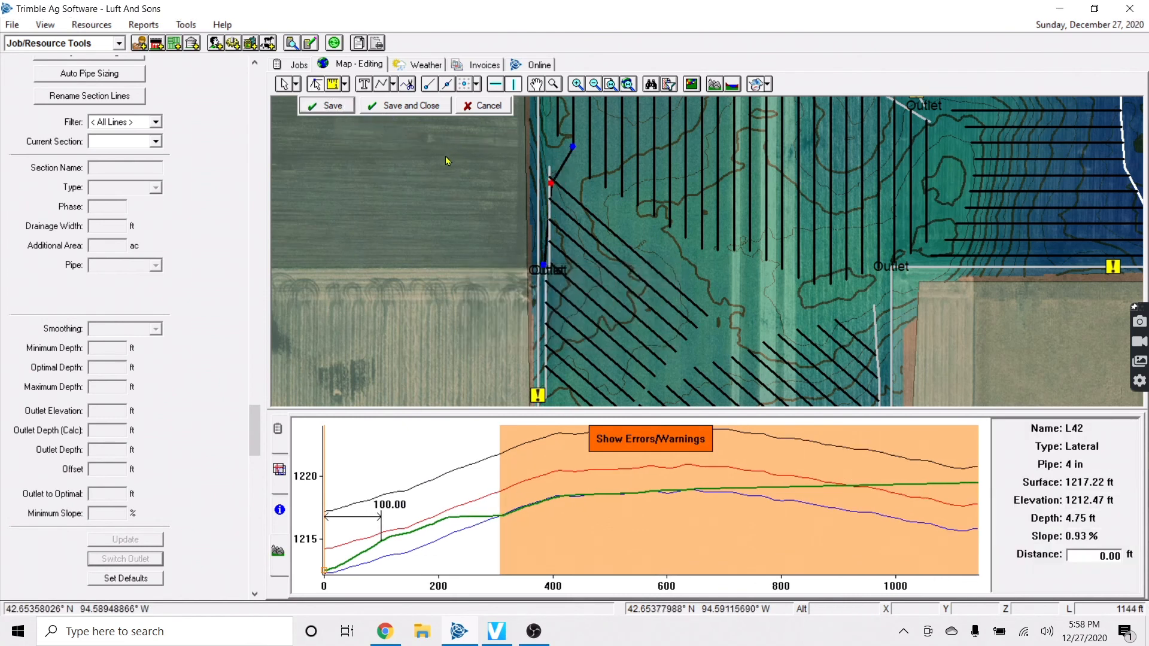
Check main L26's profile, then L42's profile around 521–548 ft
click(539, 243)
key(Up)
key(Up)
key(Up)
key(Up)
key(Up)
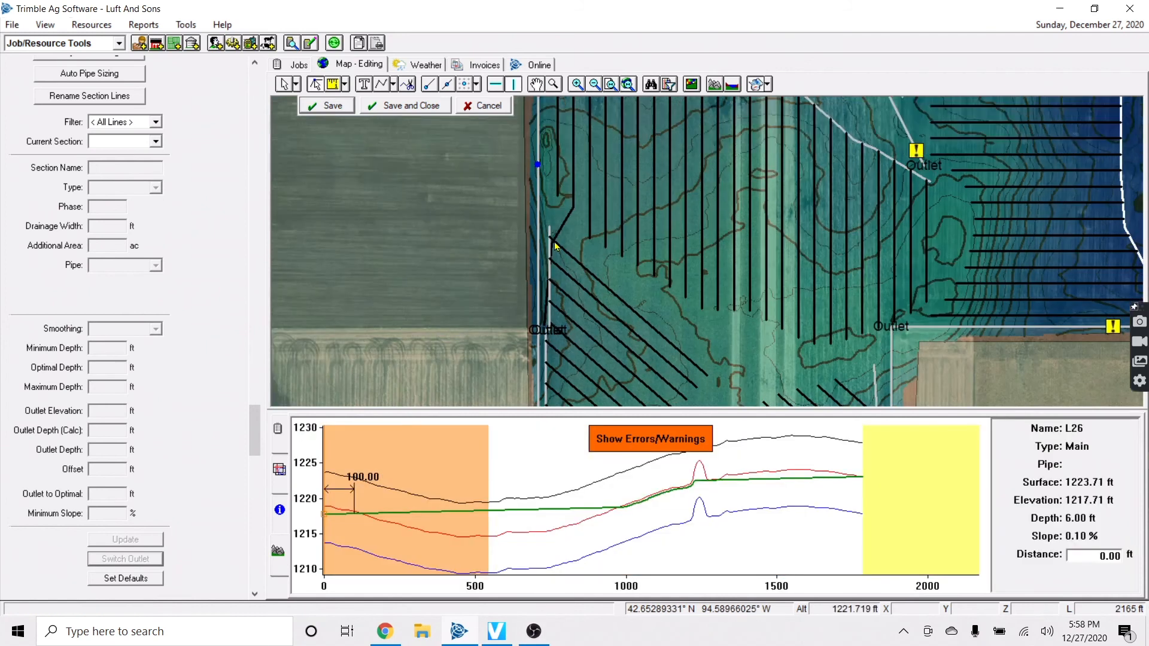
key(Up)
key(Up)
key(Up)
key(Up)
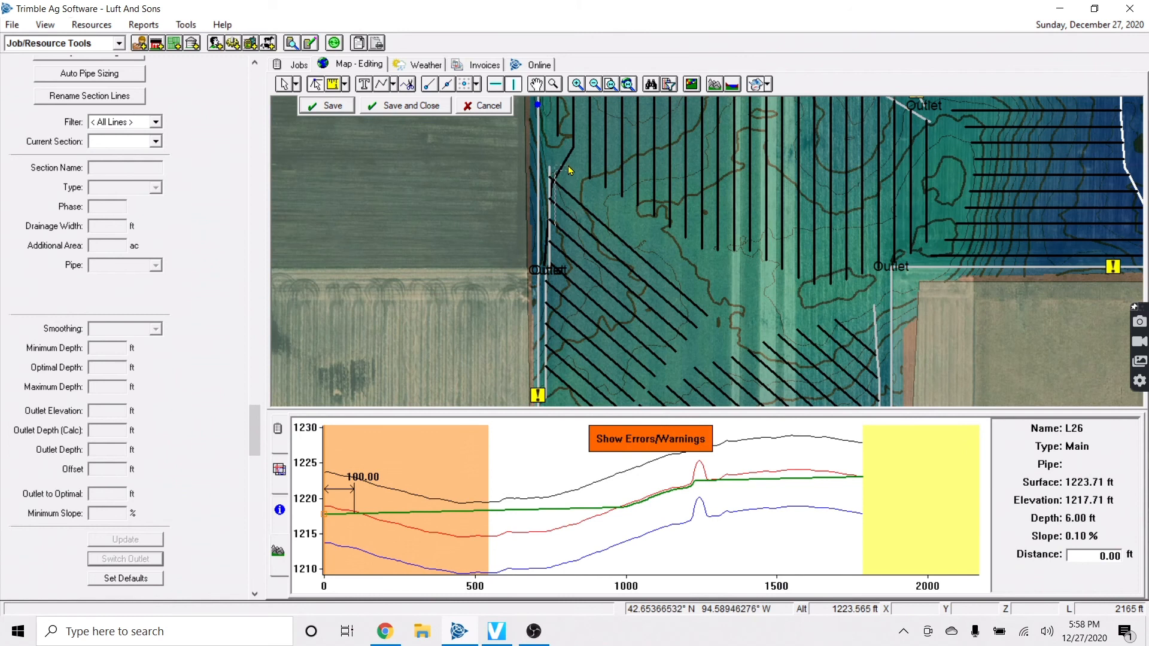
click(572, 131)
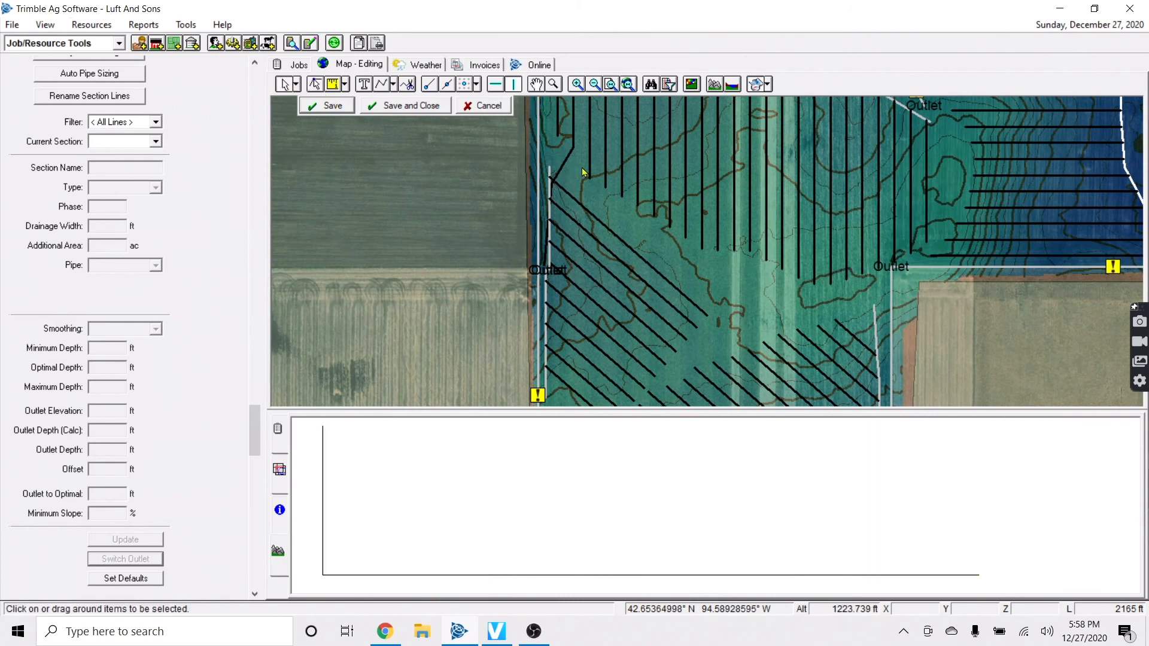
click(638, 479)
click(622, 481)
Set L42's maximum depth to 8 ft and confirm saving the change
drag(103, 390, 127, 387)
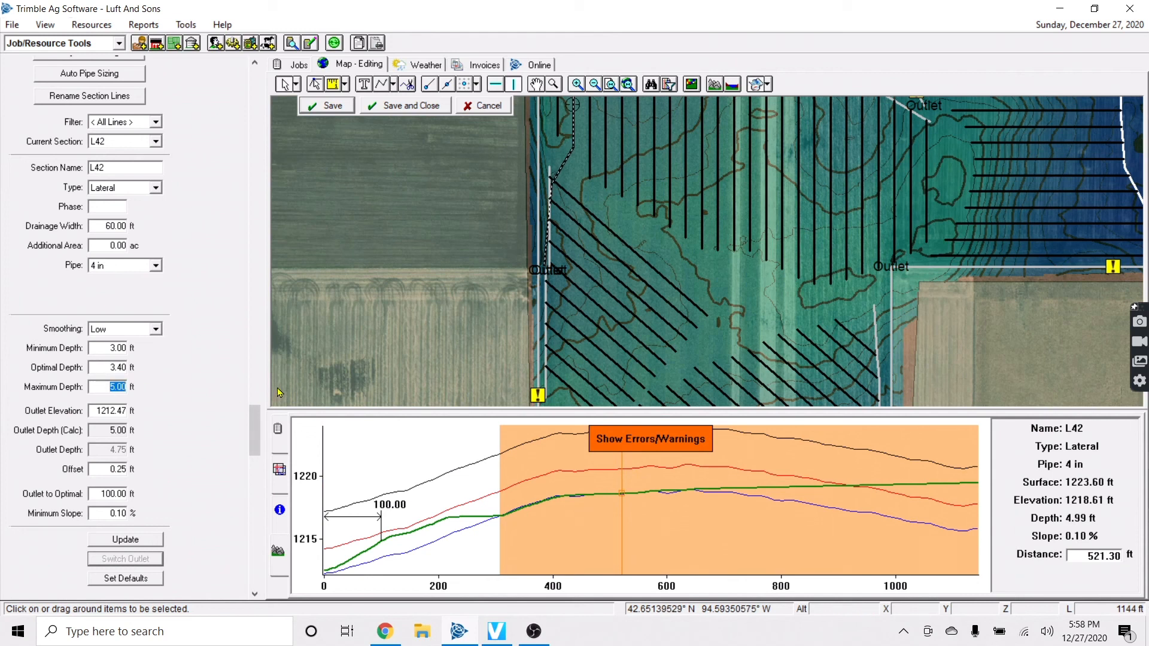
text(8)
click(384, 301)
key(Return)
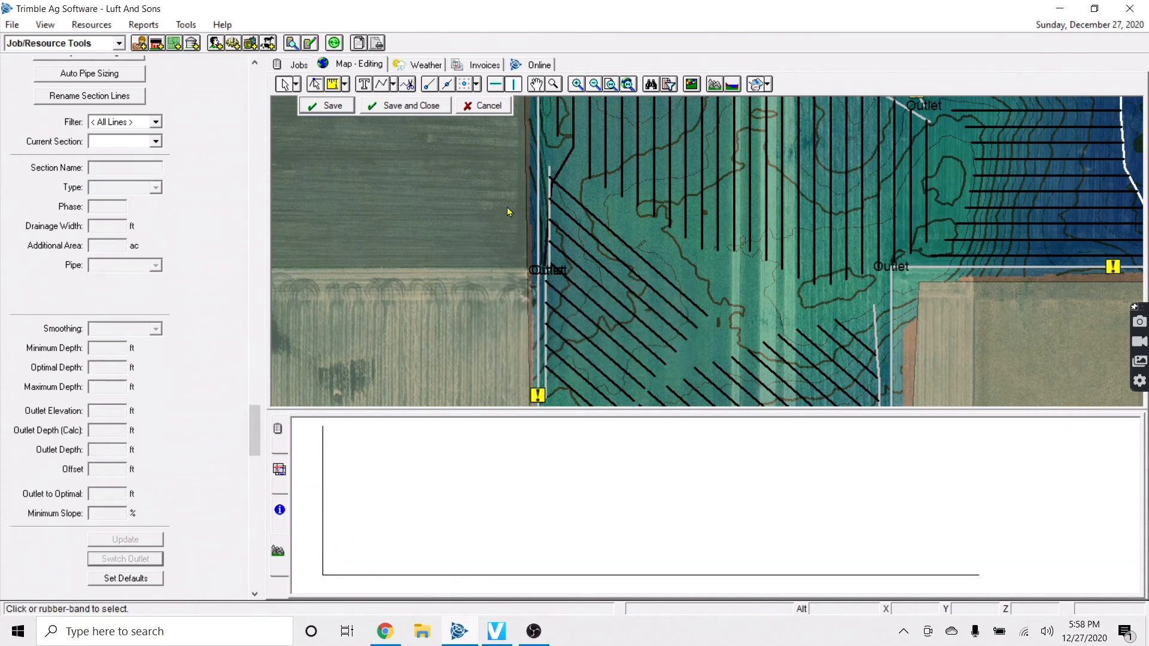
Recheck L42's profile near its far end and at 548.67 ft, then deselect it
click(560, 172)
click(968, 485)
click(638, 461)
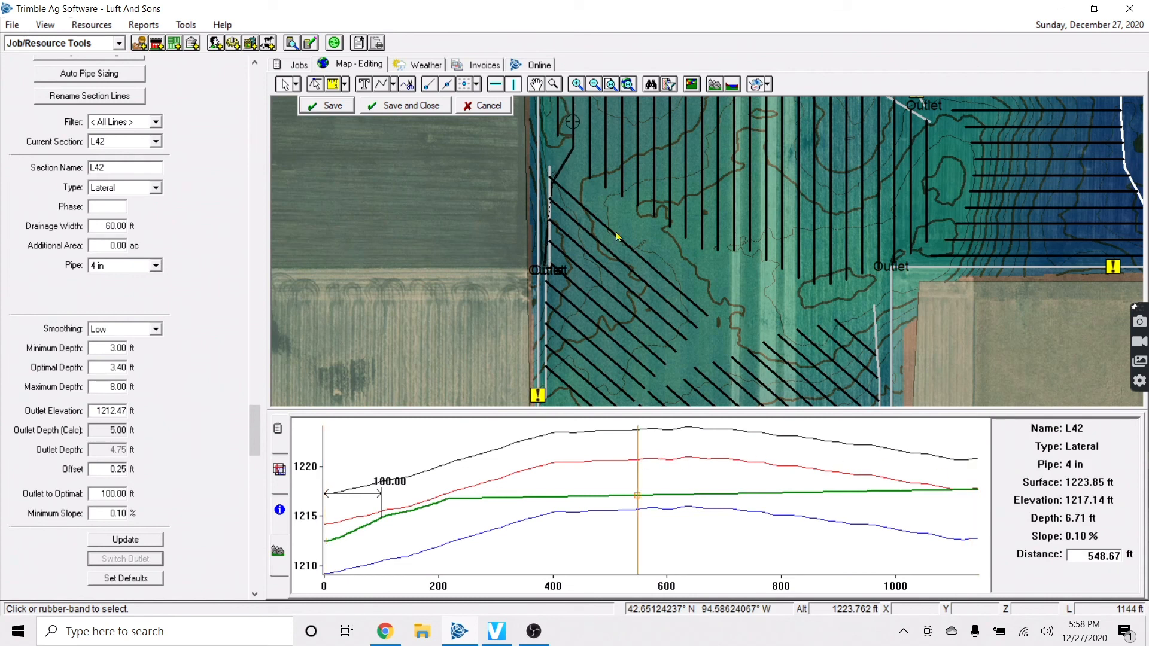
click(568, 178)
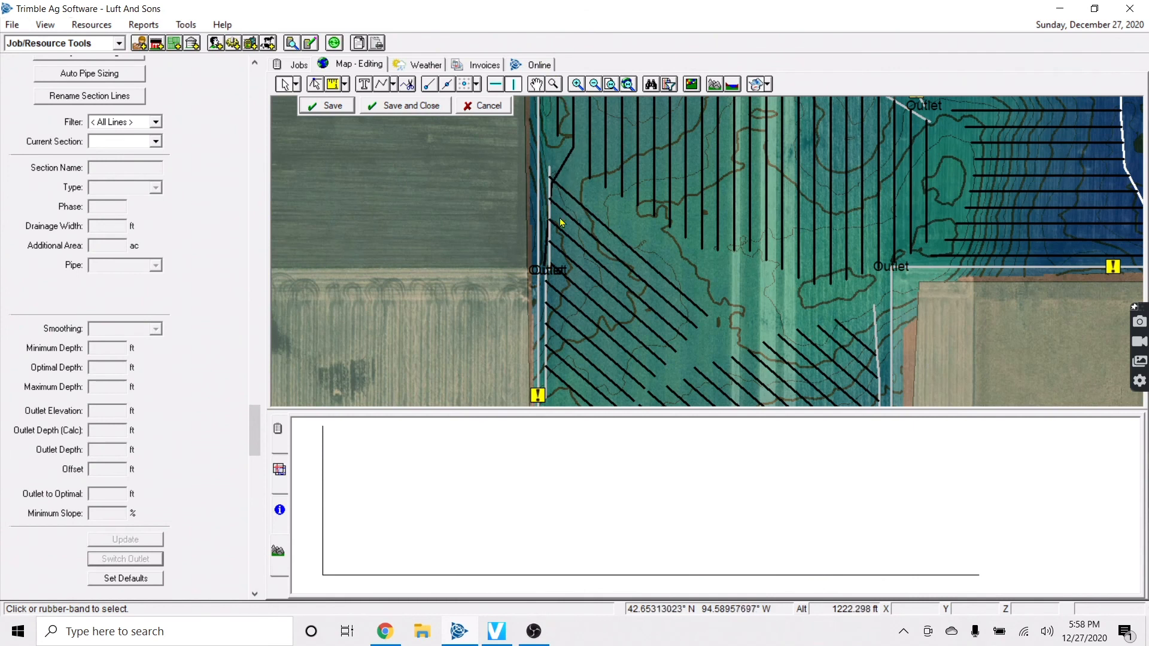
scroll(559, 309, up, 2)
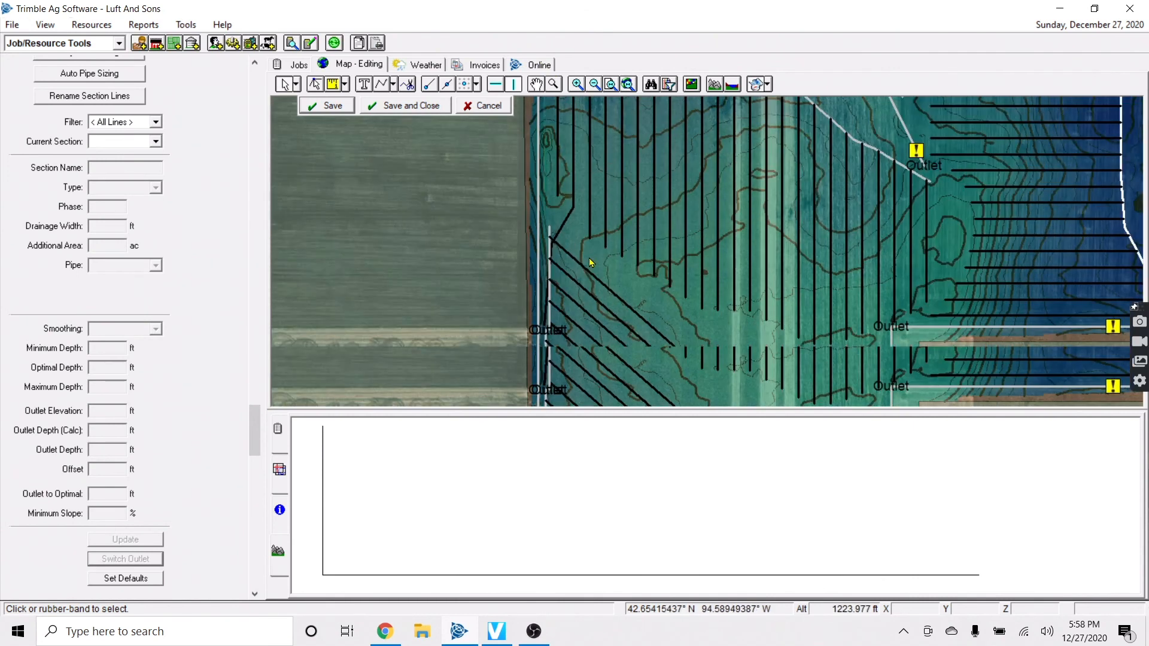
scroll(658, 227, up, 3)
scroll(636, 341, down, 3)
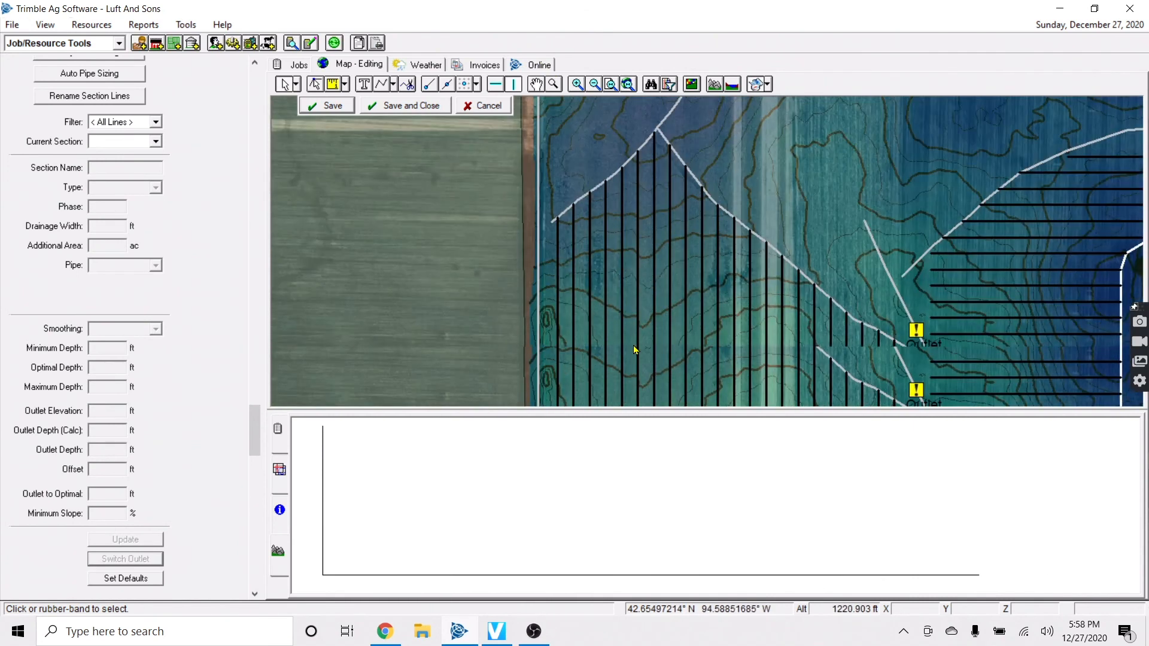
scroll(546, 373, down, 2)
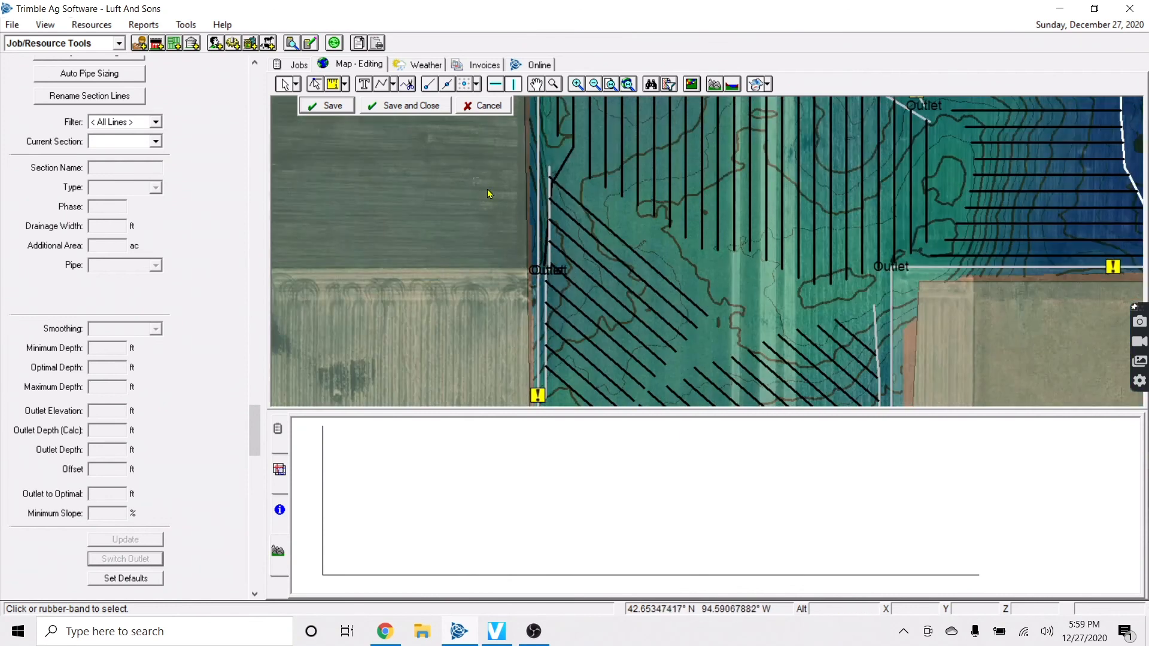
scroll(604, 317, down, 1)
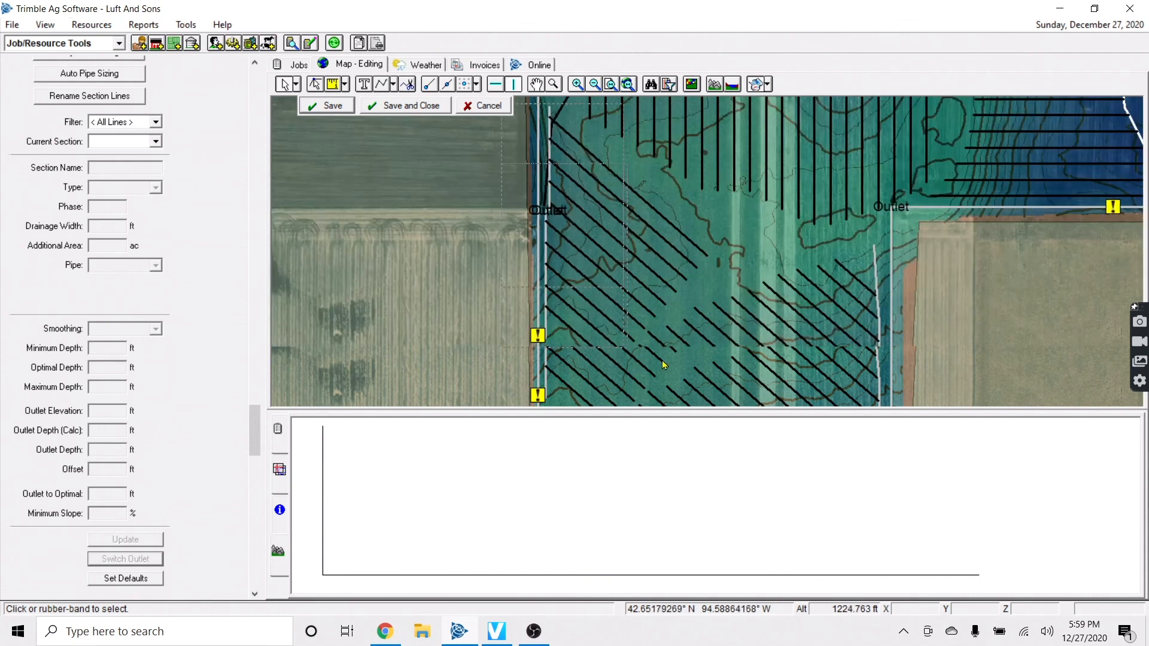
drag(723, 369, 723, 362)
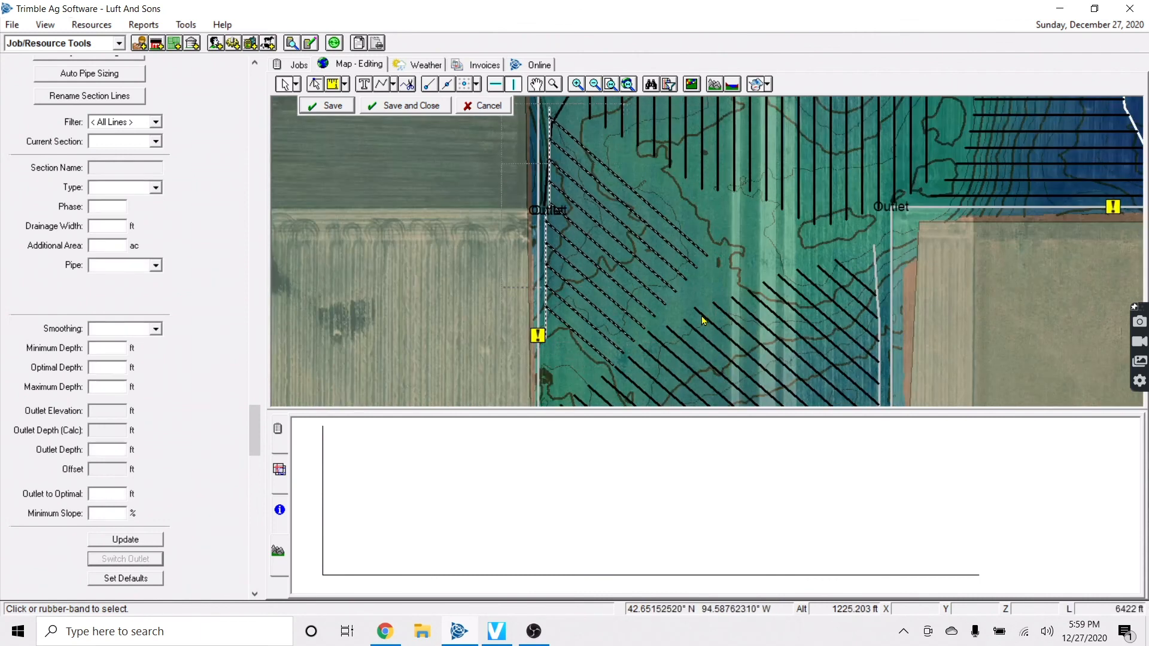
click(443, 192)
scroll(579, 210, up, 2)
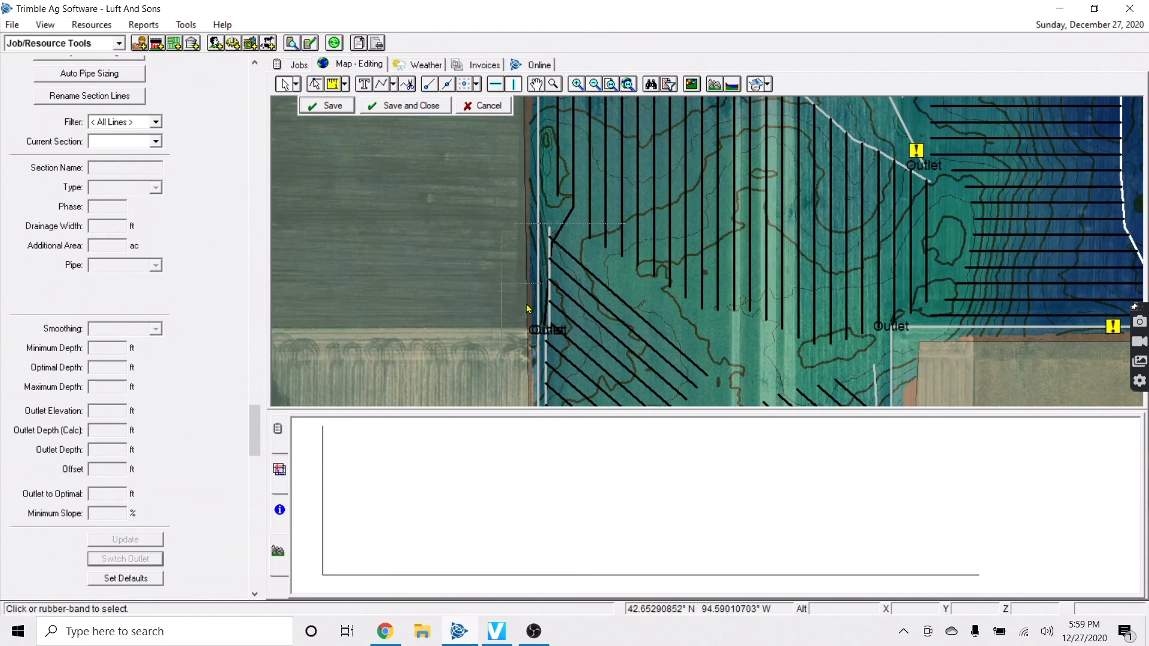
key(Up)
key(Up)
key(Up)
key(Up)
key(Up)
Move the view to the field's northeast area and switch to the Main Pipe Tool
key(Right)
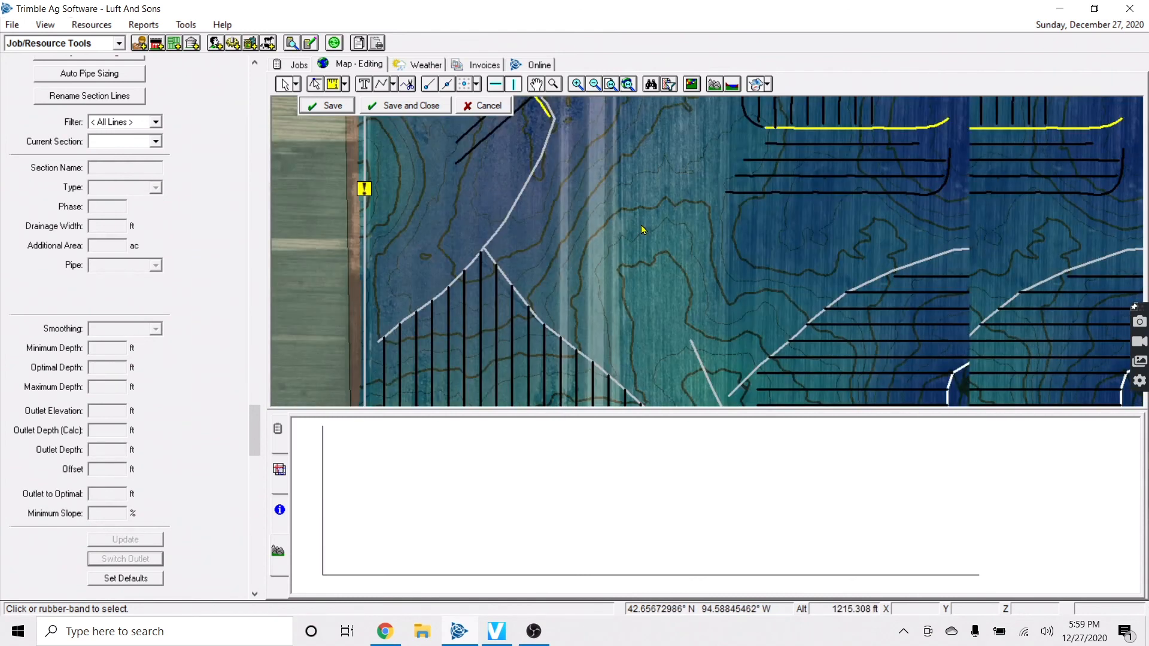
key(Up)
scroll(620, 243, down, 1)
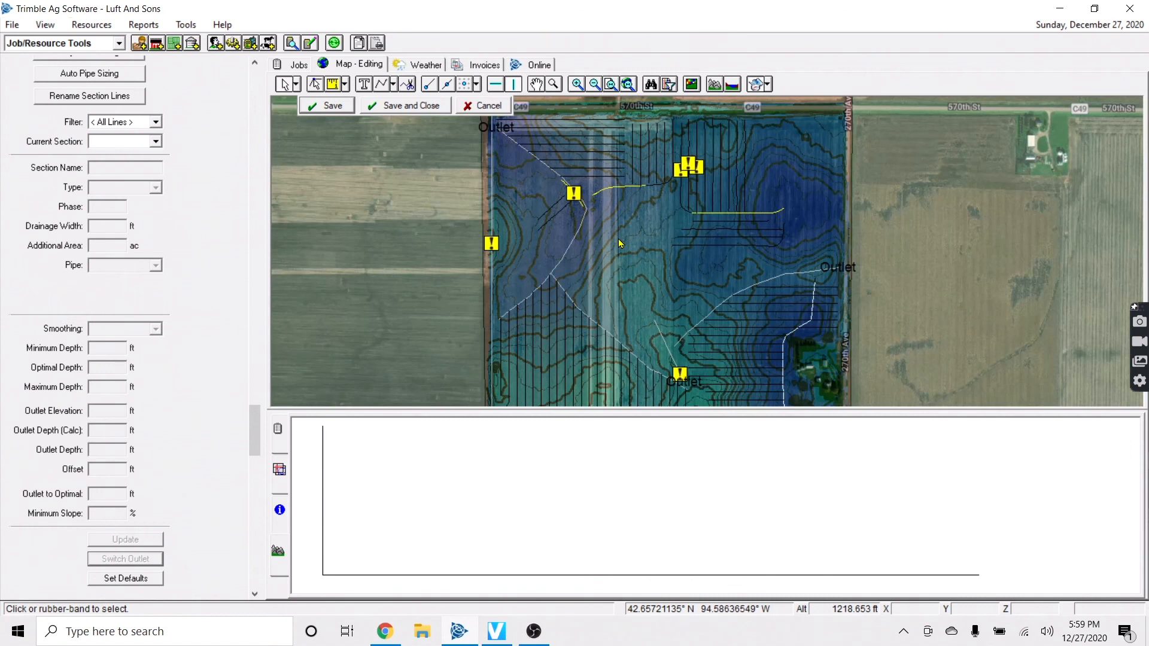
key(Right)
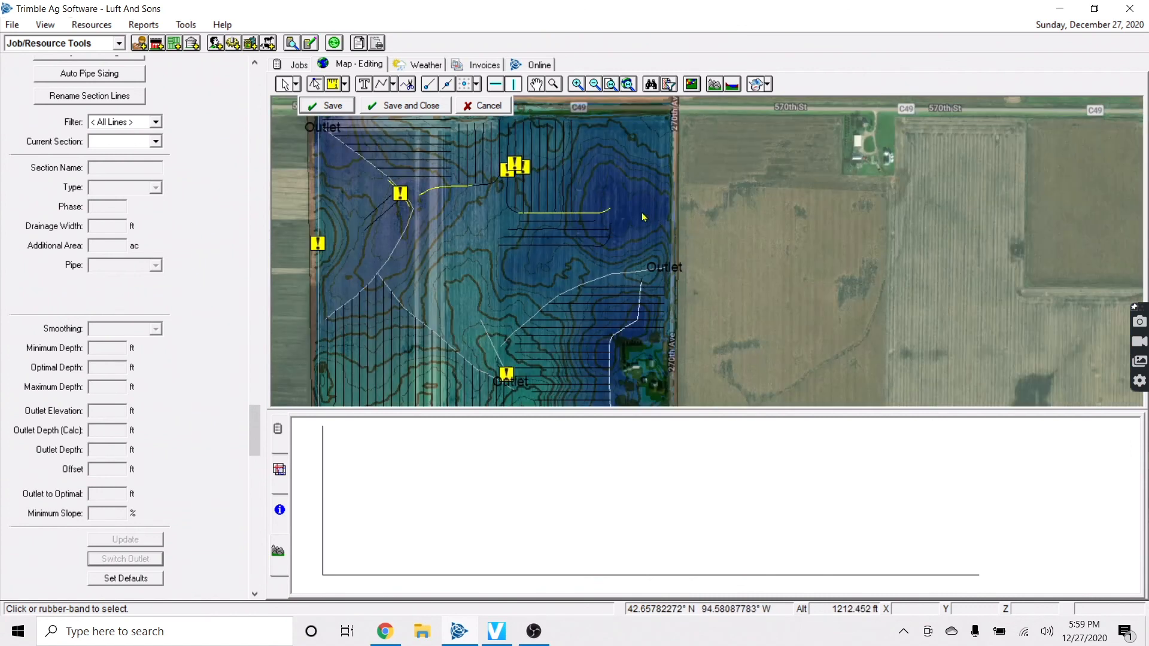
scroll(644, 216, up, 1)
key(Up)
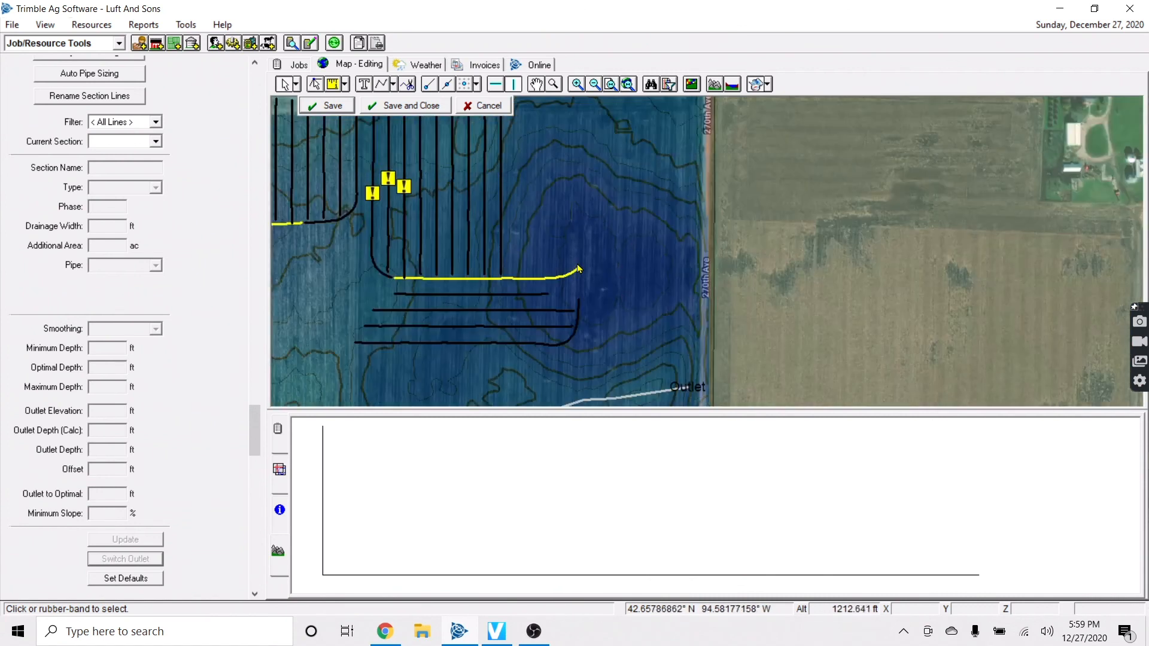
scroll(573, 282, up, 1)
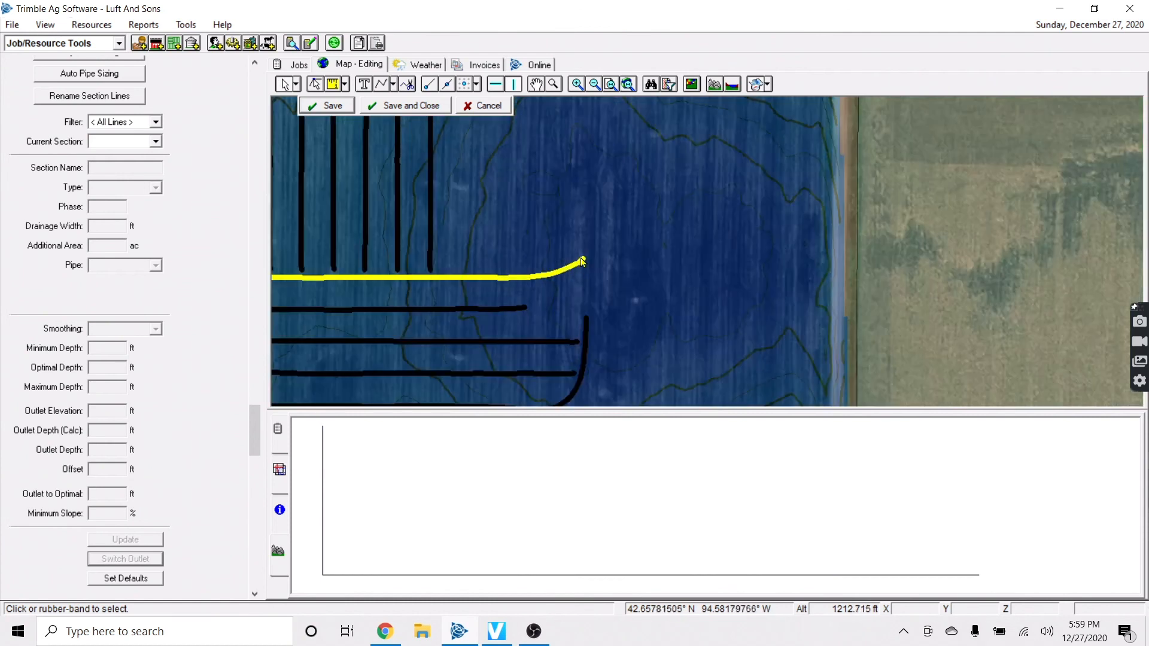
scroll(586, 261, down, 1)
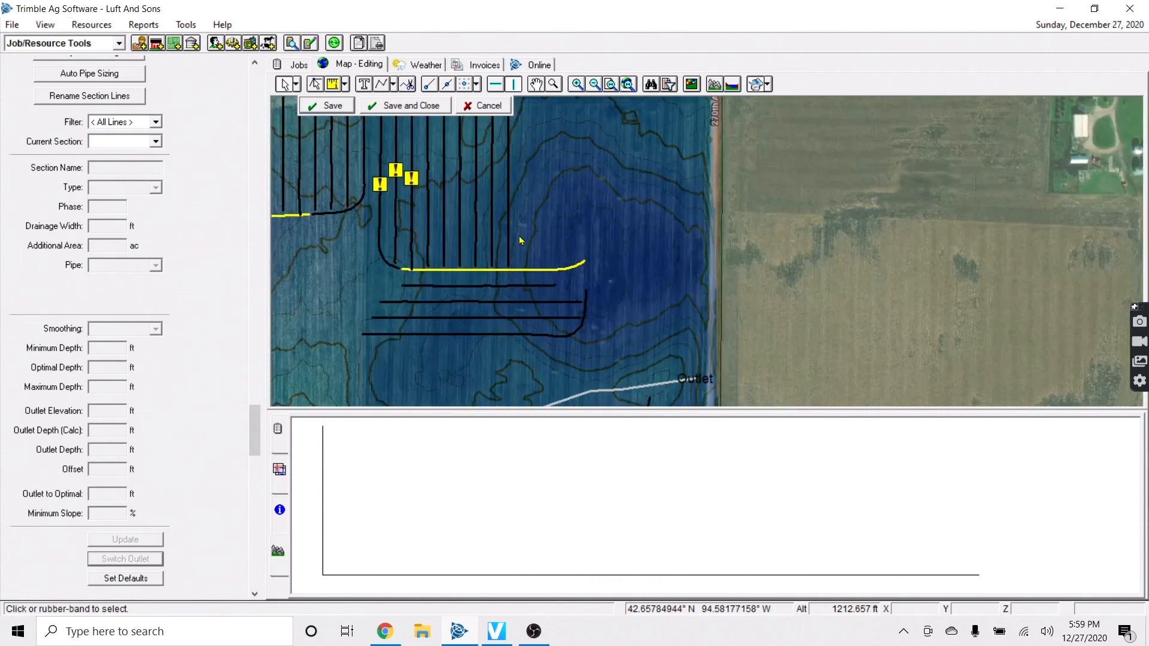
key(Up)
click(394, 88)
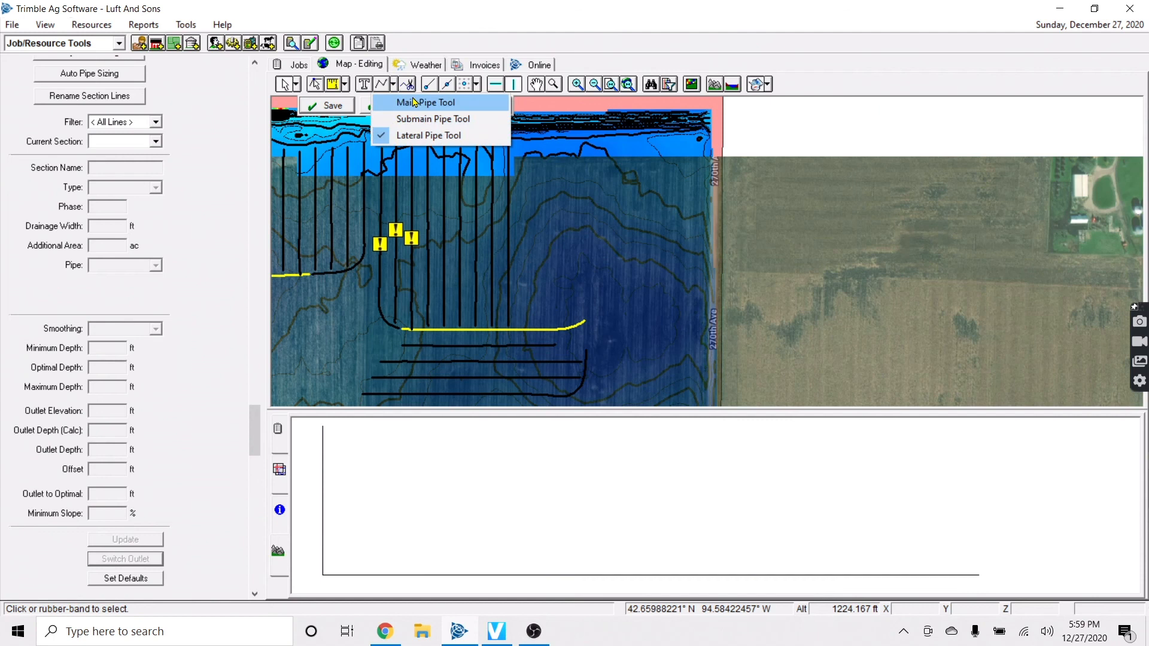
click(419, 96)
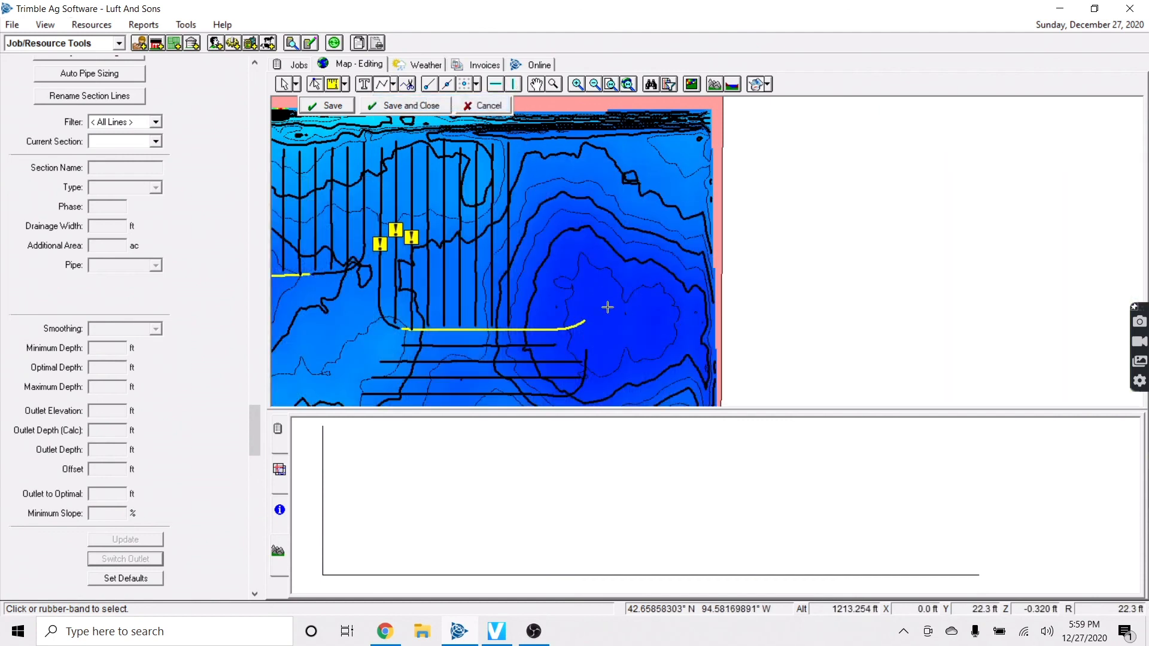
Draw a main east from the yellow line's end to the field-edge outlet and save it
scroll(607, 307, down, 2)
scroll(588, 260, up, 2)
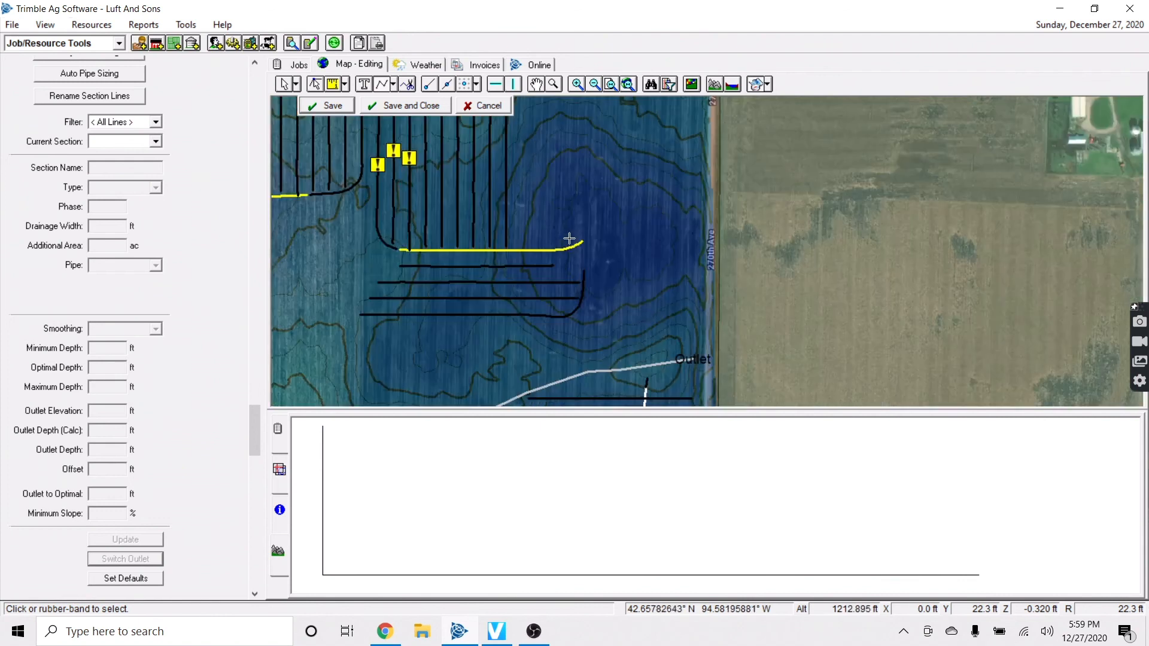
click(703, 233)
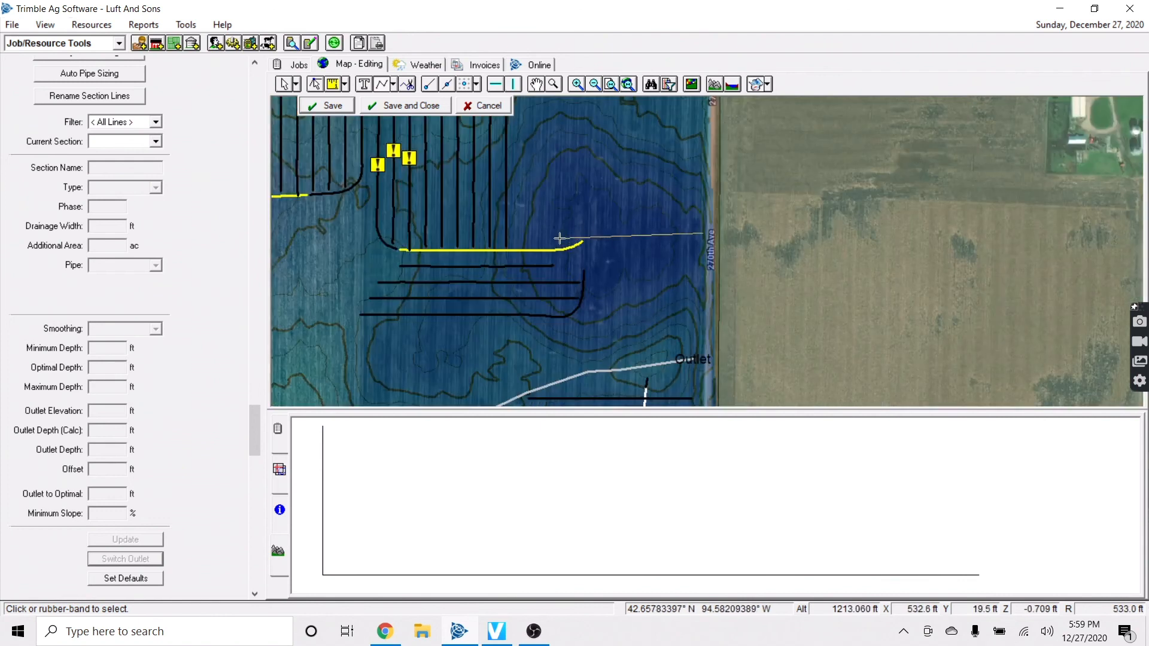
right_click(573, 234)
click(596, 241)
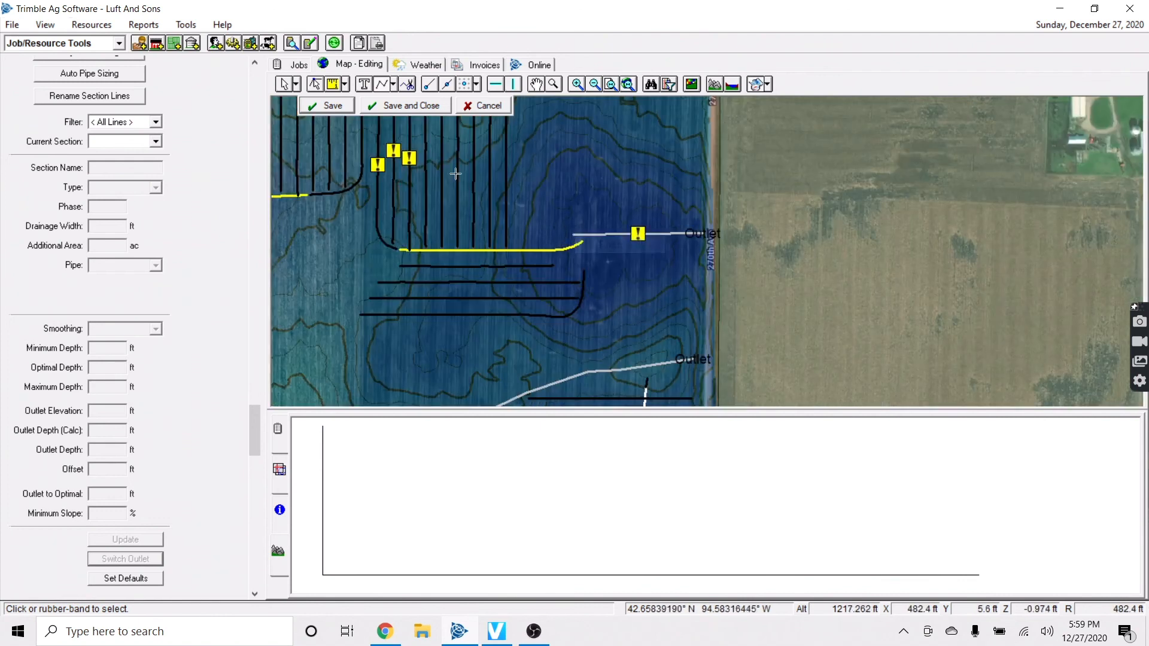
click(331, 106)
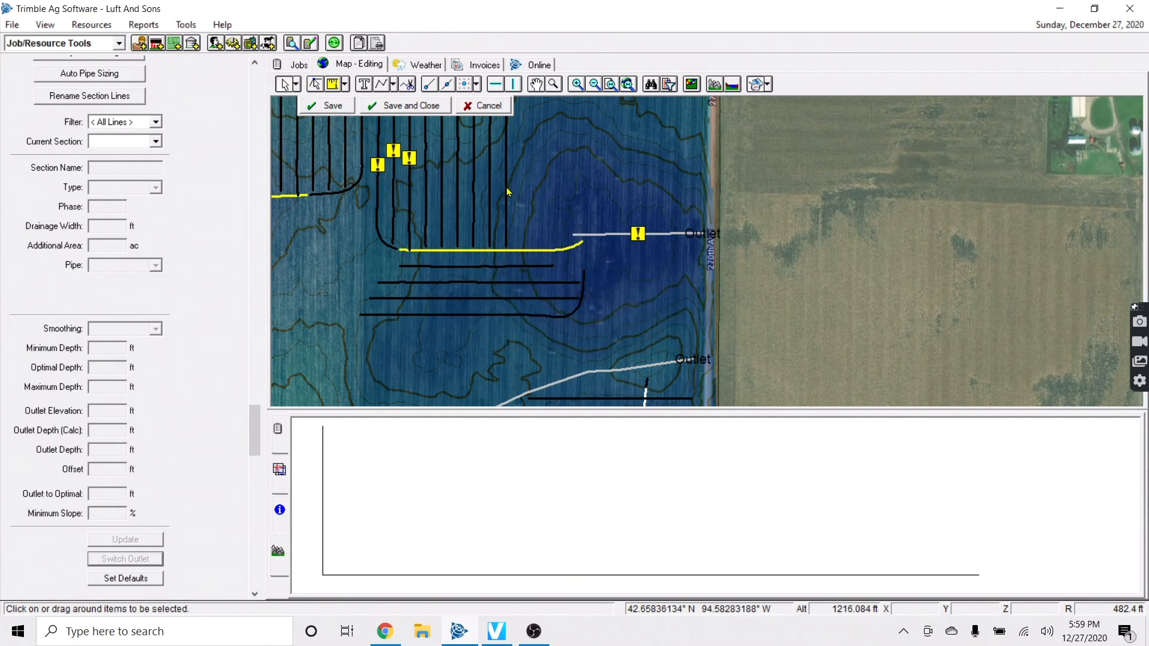
Inspect a nearby lateral's options, then pan the view back west and south
click(506, 188)
key(Up)
key(Up)
right_click(508, 237)
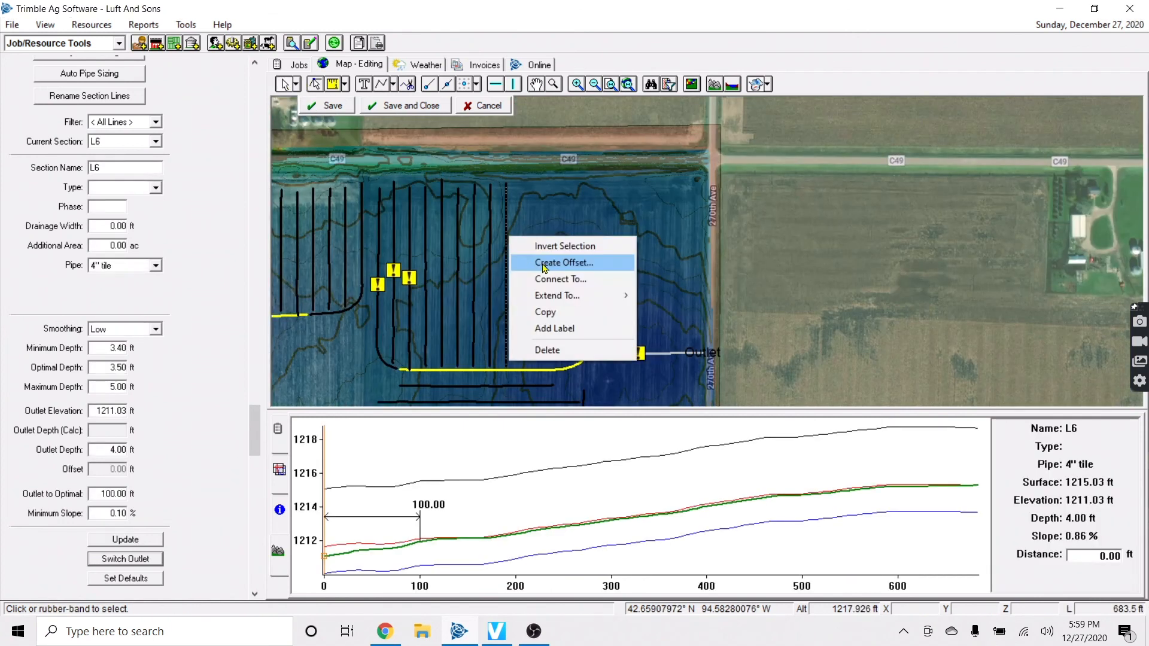
click(562, 213)
key(Left)
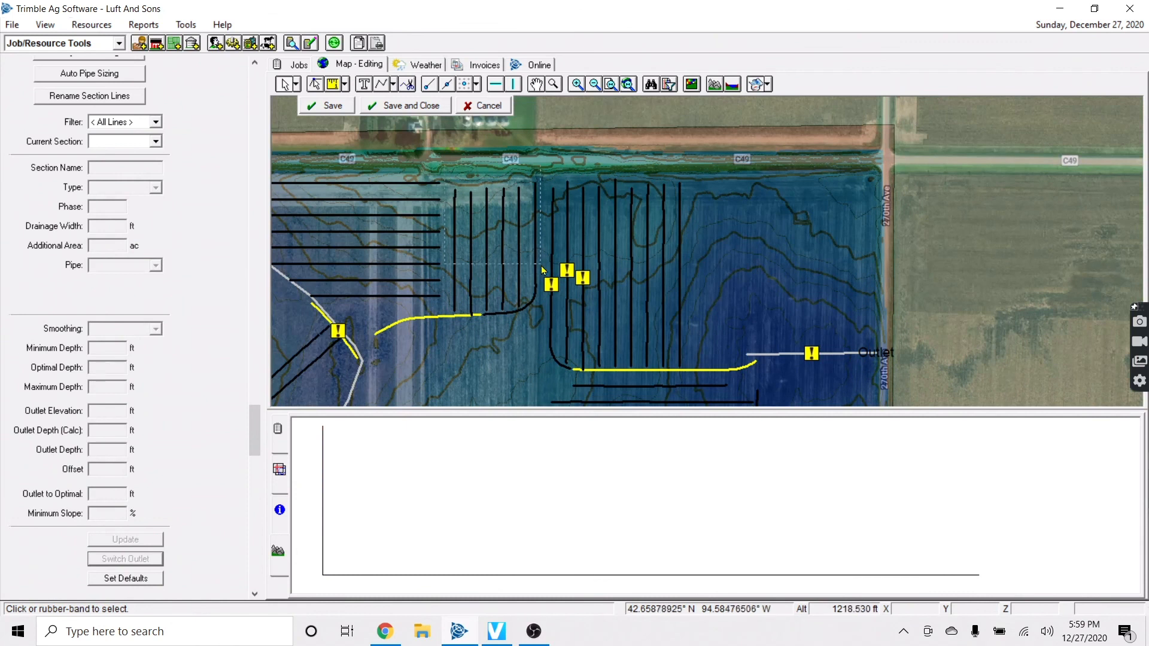
key(Down)
key(Down)
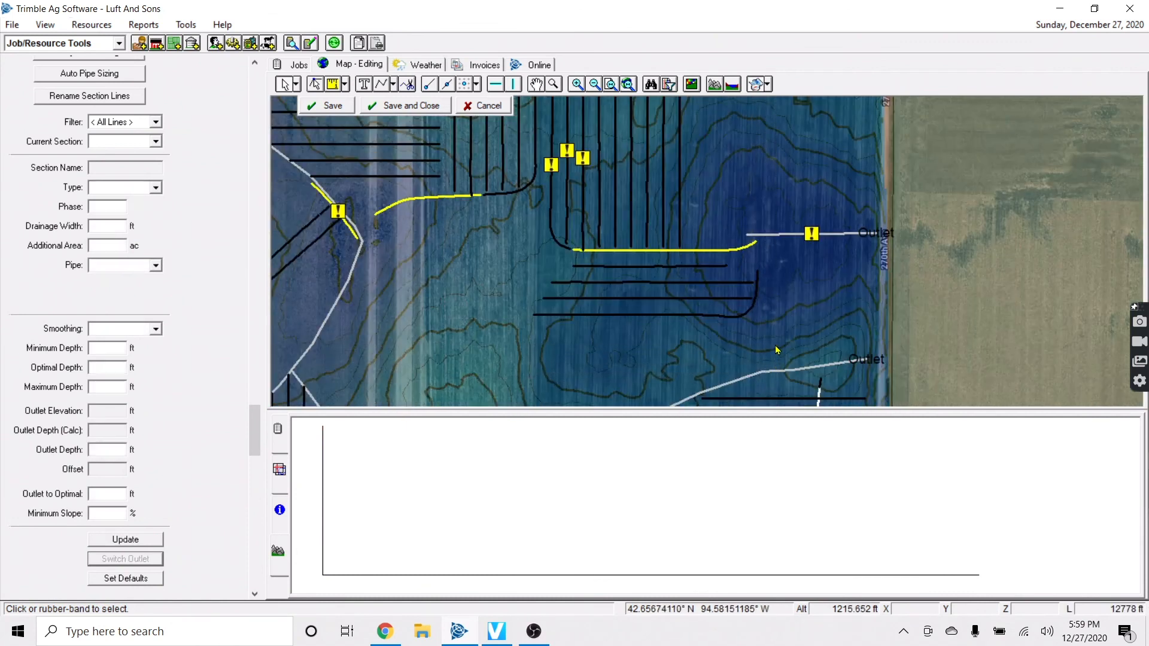
key(Left)
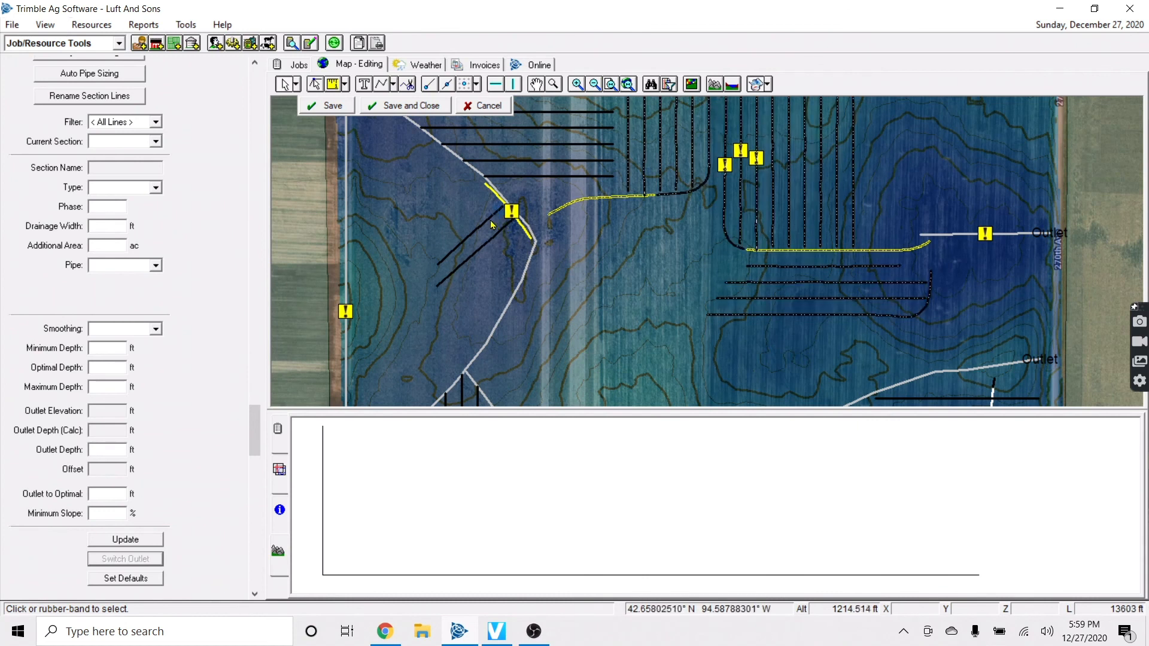
Set the selected laterals and submains to Existing Tile, save the design, and bring up line L6's options
click(155, 265)
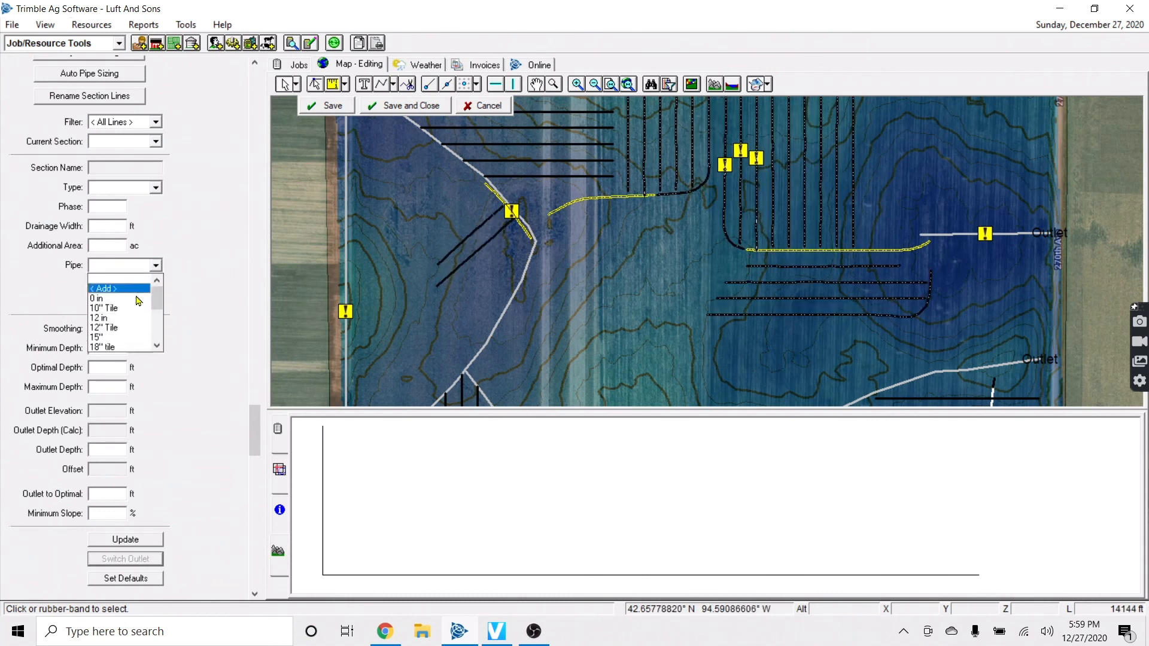
scroll(144, 330, down, 3)
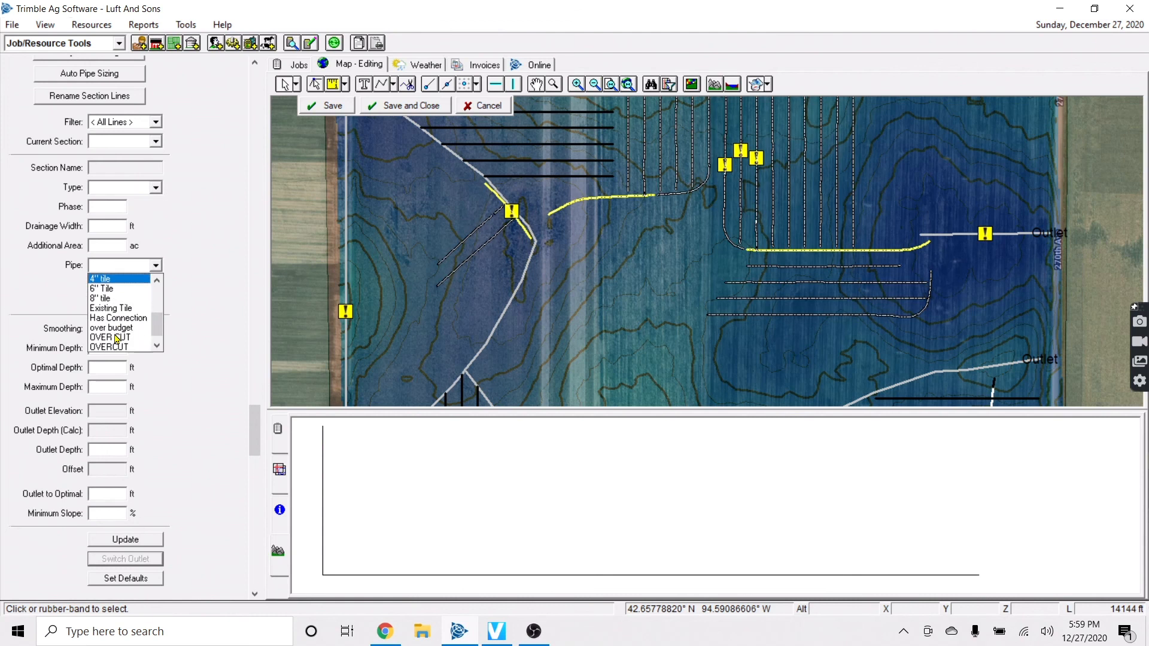
click(111, 307)
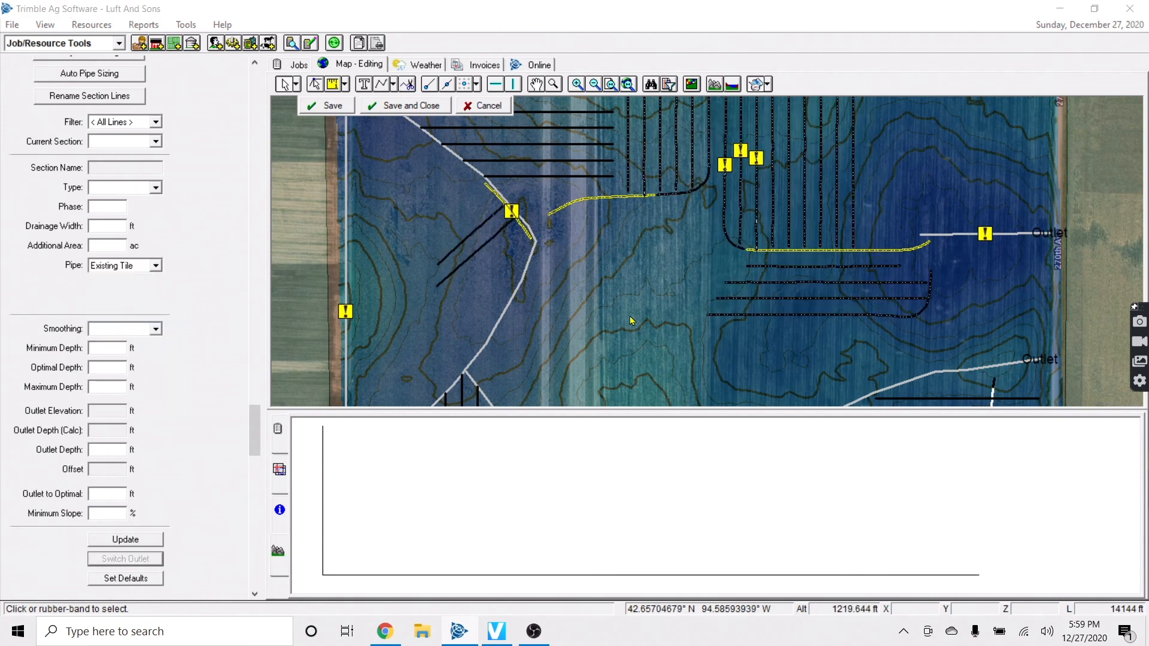
click(601, 363)
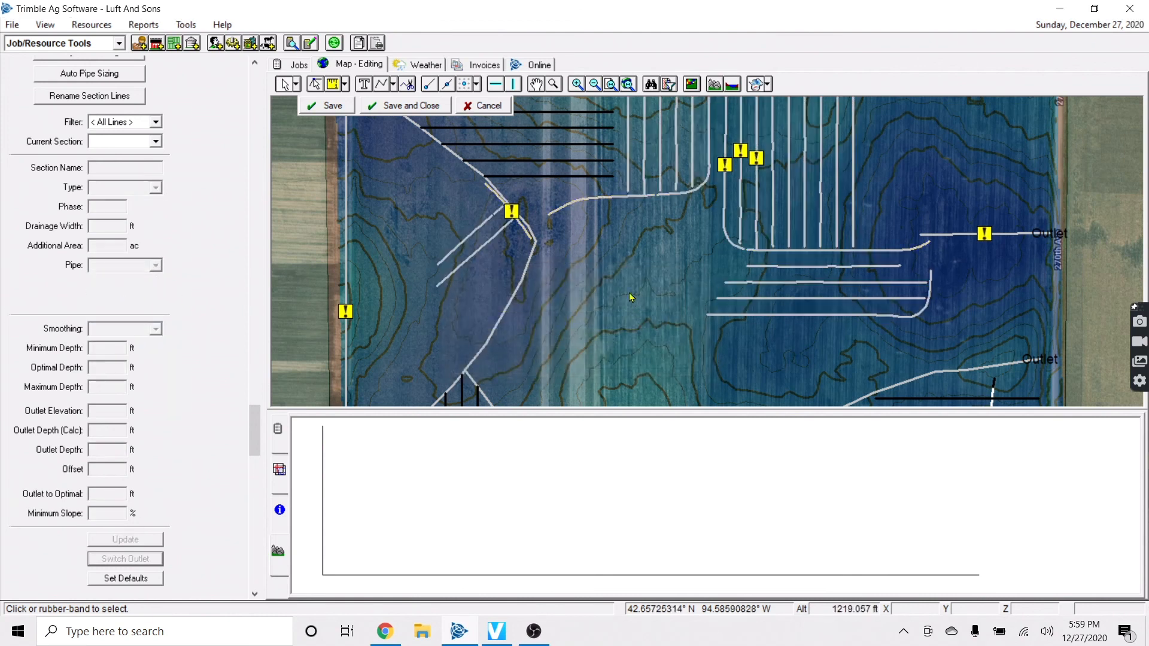
click(349, 112)
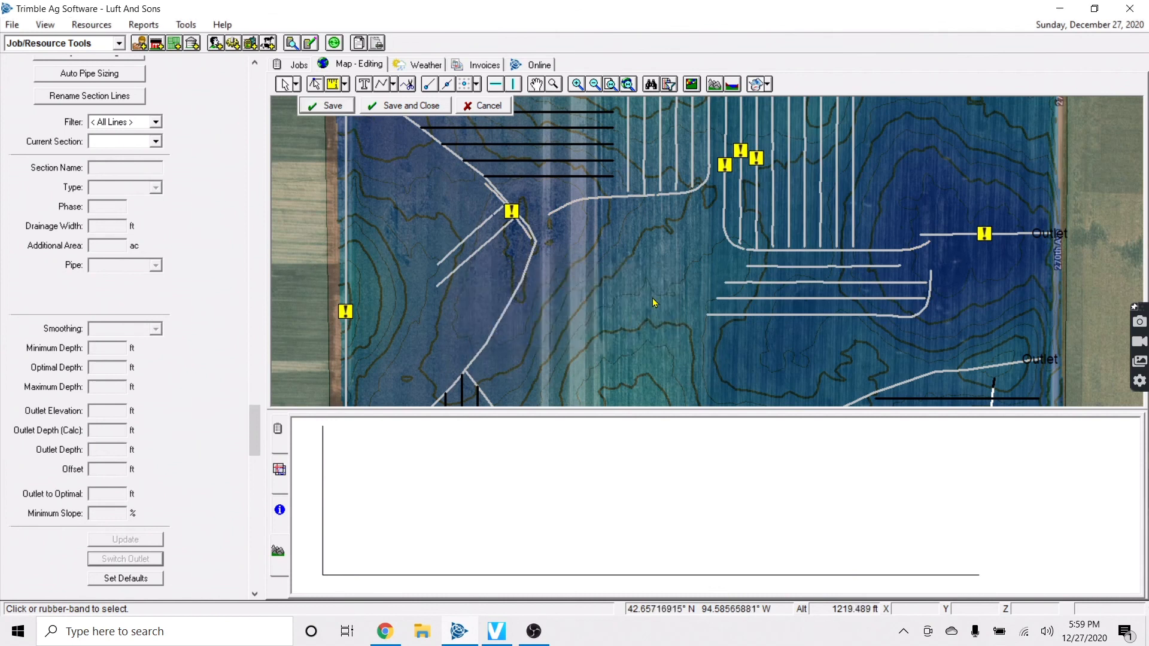
scroll(859, 242, up, 1)
right_click(859, 242)
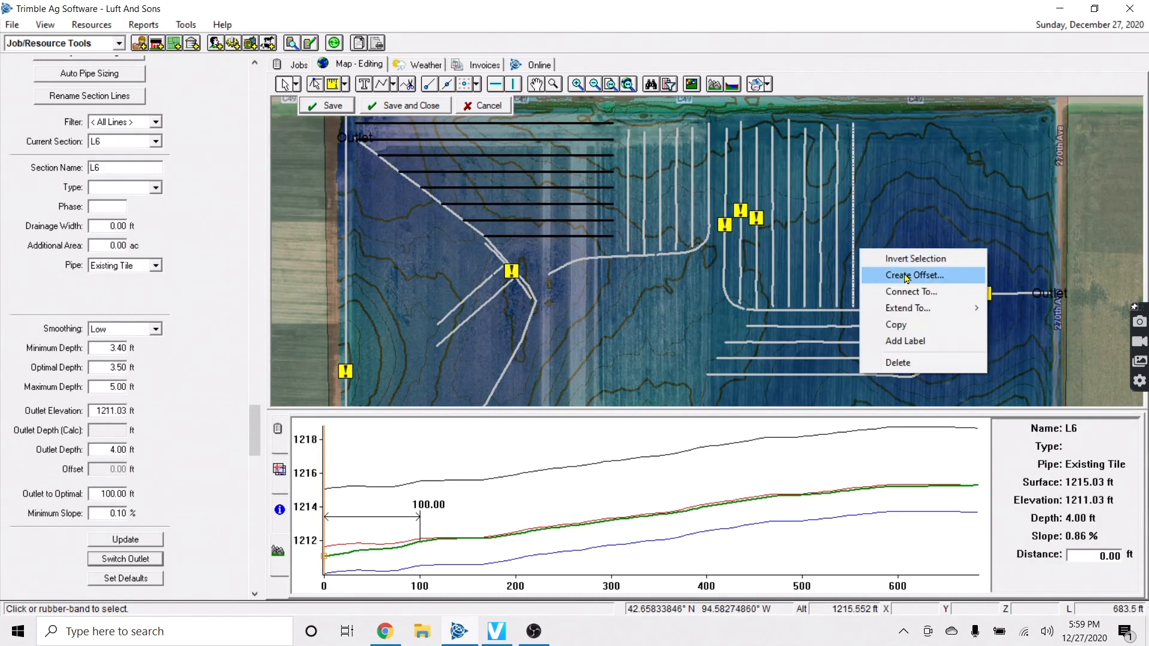
Add a 60 ft right offset of L6, then give lateral L193 a 4 in pipe size
click(901, 280)
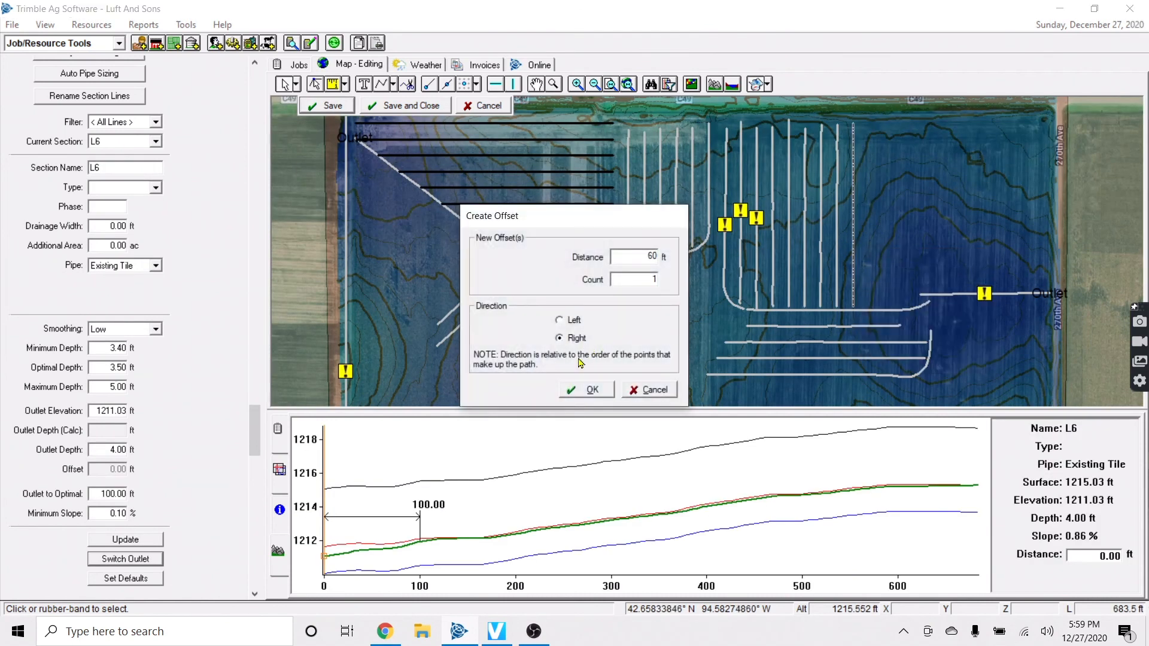
click(588, 389)
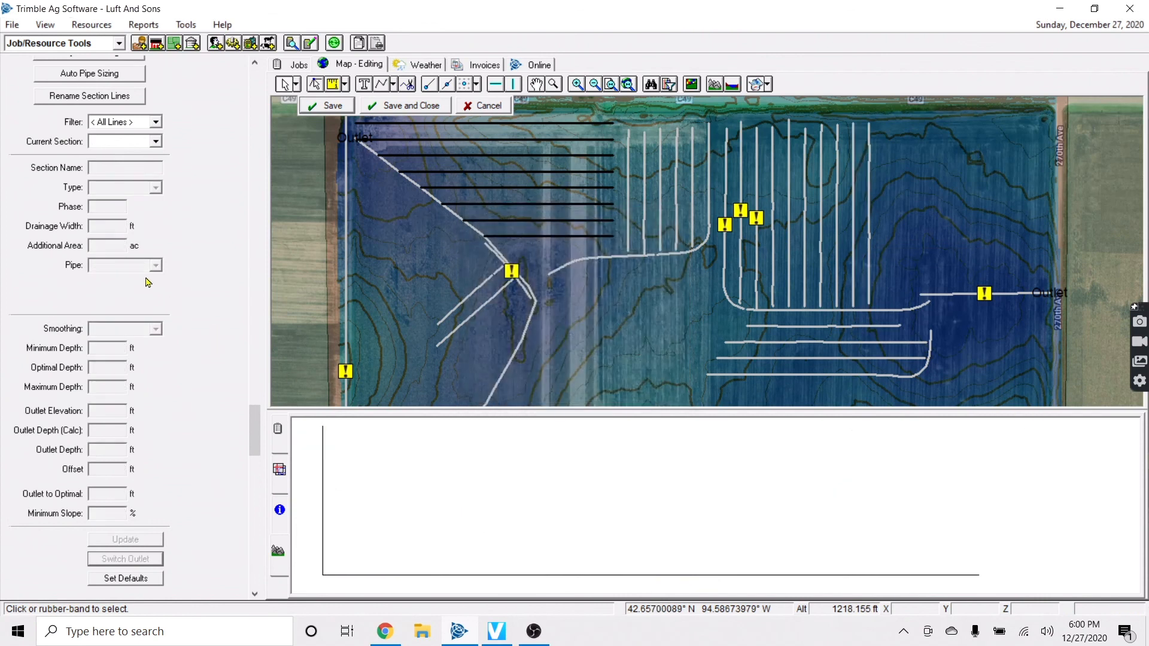
click(871, 265)
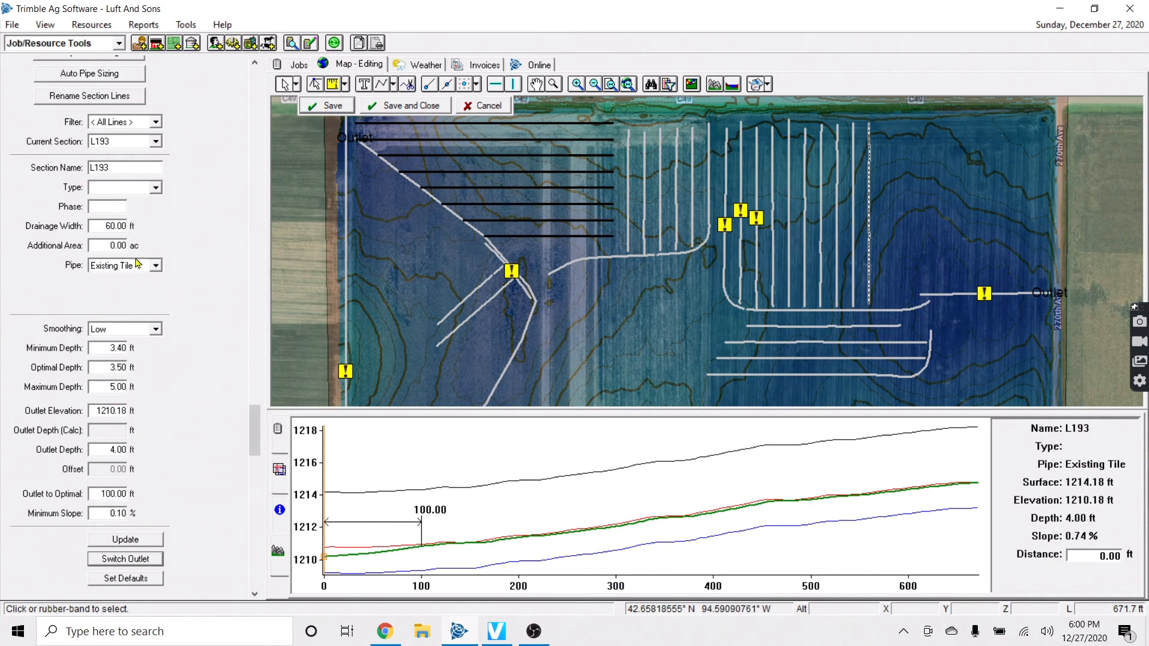
click(156, 266)
scroll(143, 306, up, 1)
click(119, 288)
click(707, 336)
click(596, 361)
Create offset copies of L193 after changing the Count value
click(868, 279)
right_click(872, 253)
click(934, 277)
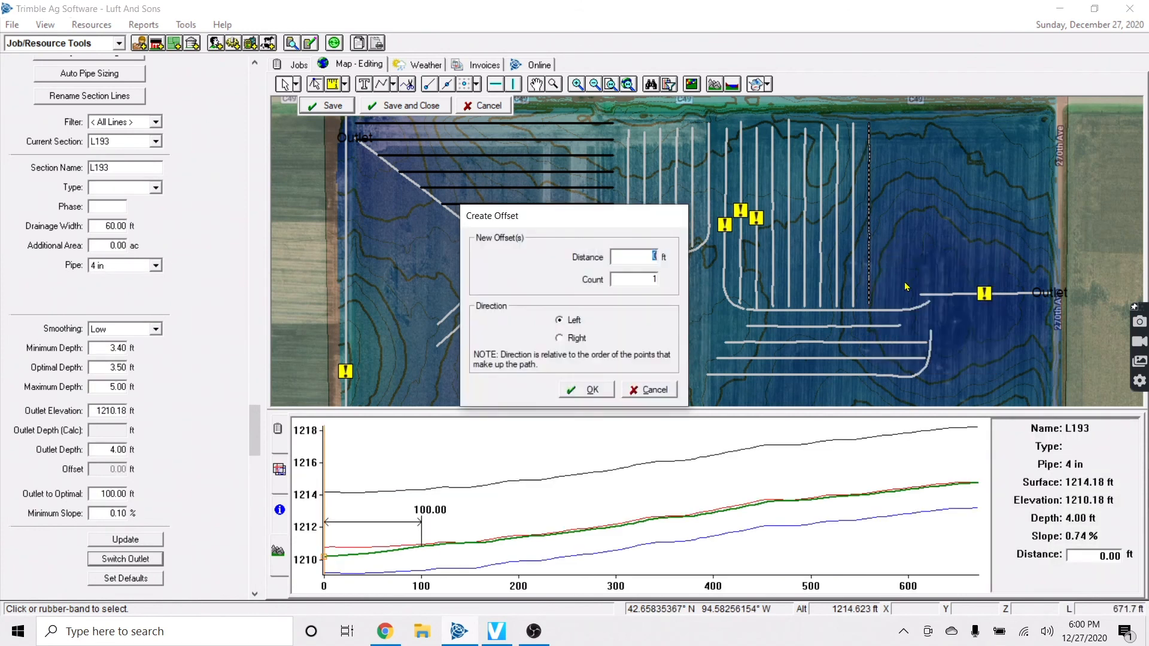
drag(643, 281, 730, 284)
click(602, 390)
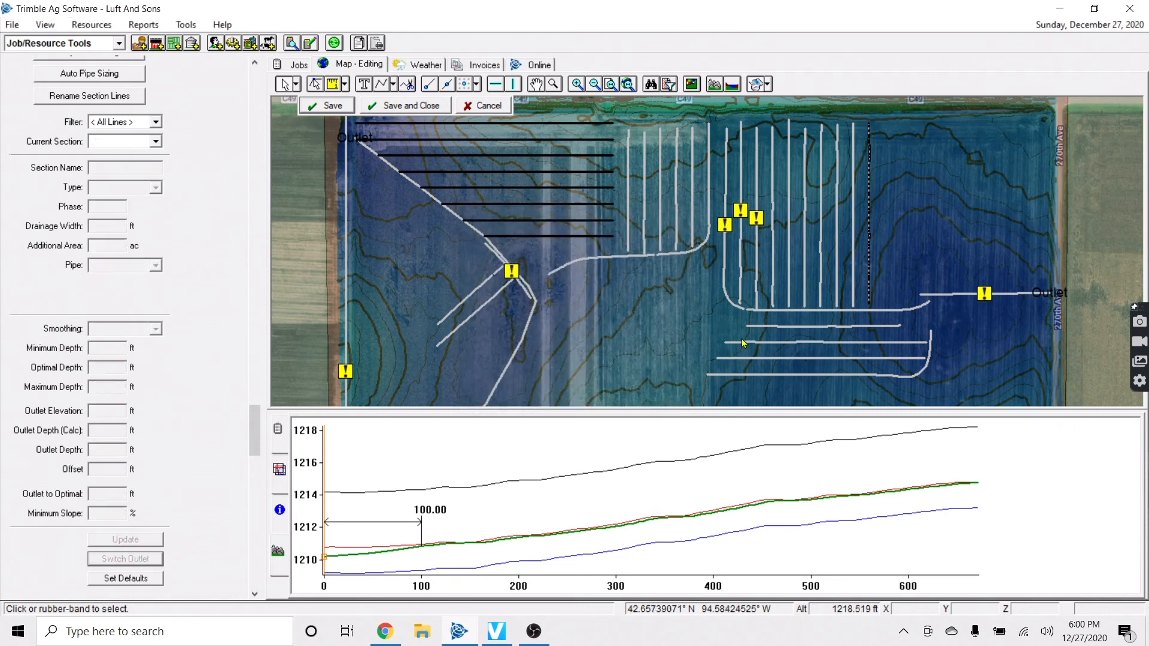
Add a 60 ft right-side offset lateral of L203 and save the design
scroll(1049, 252, up, 2)
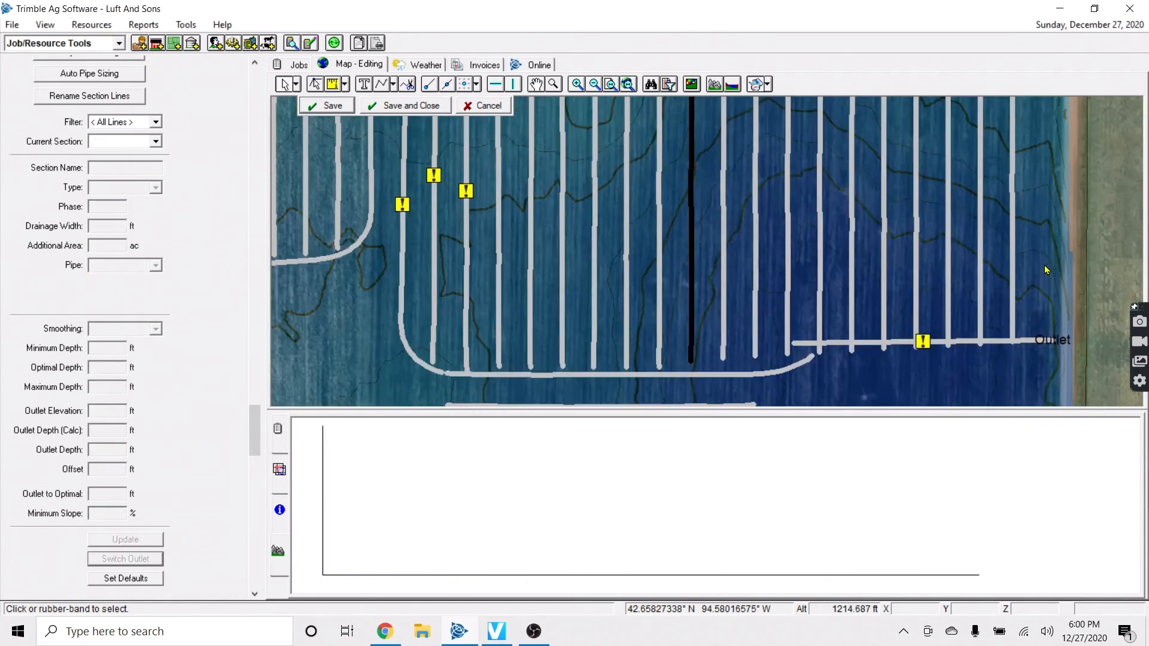
right_click(1013, 297)
click(1064, 320)
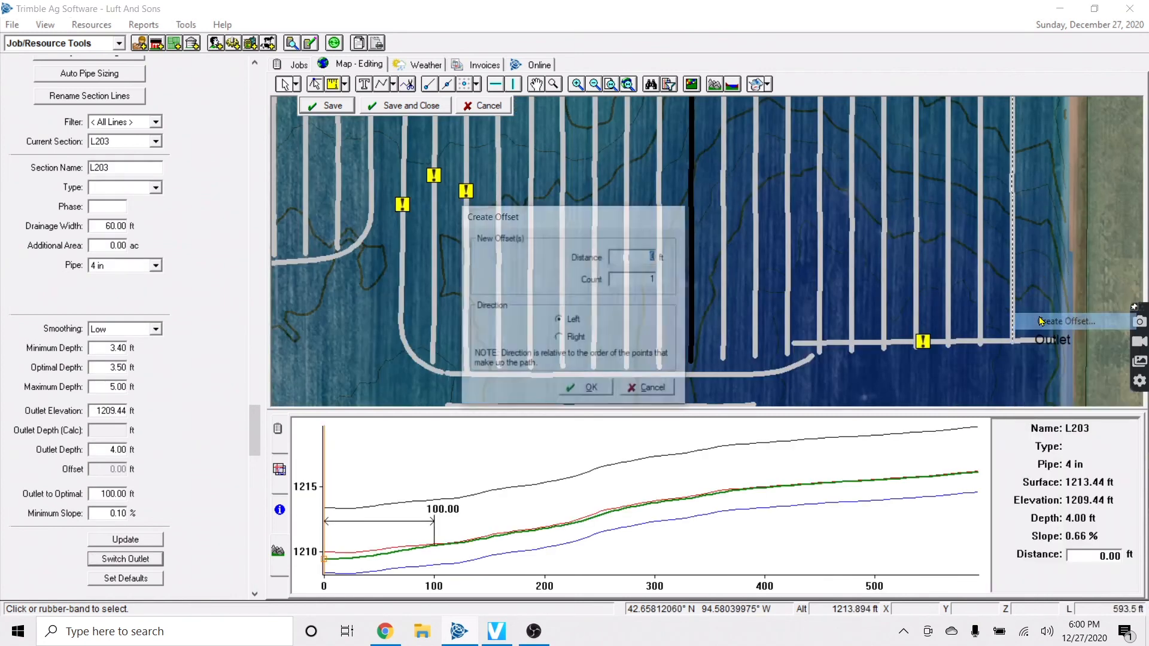
click(577, 339)
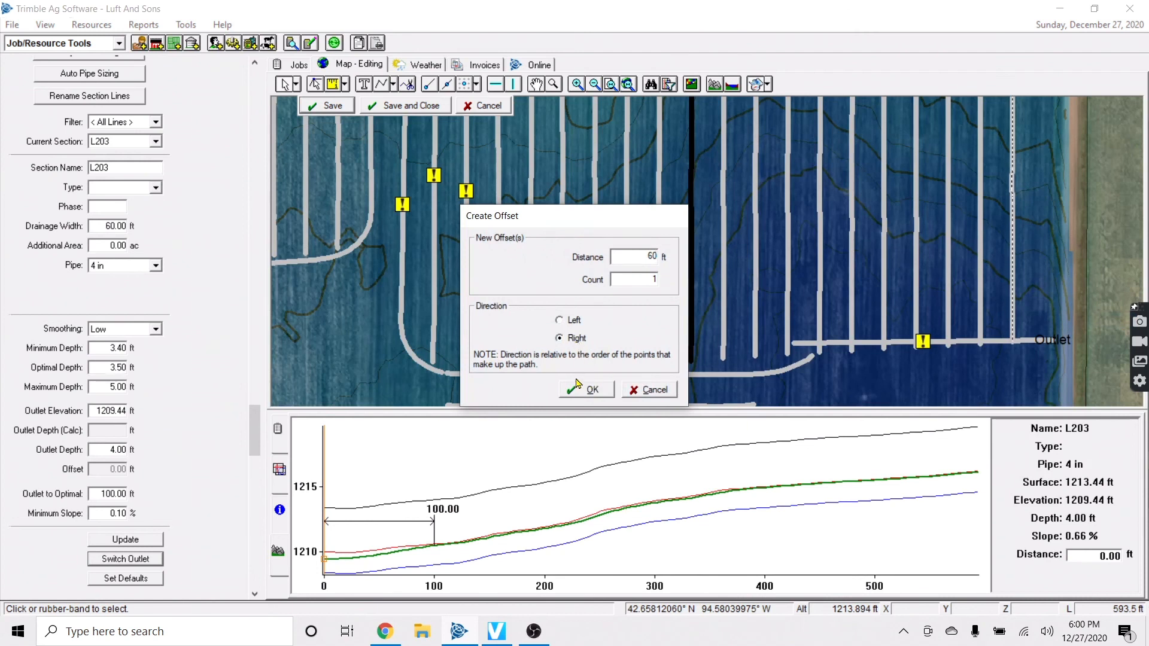
click(589, 390)
click(334, 106)
scroll(372, 314, down, 2)
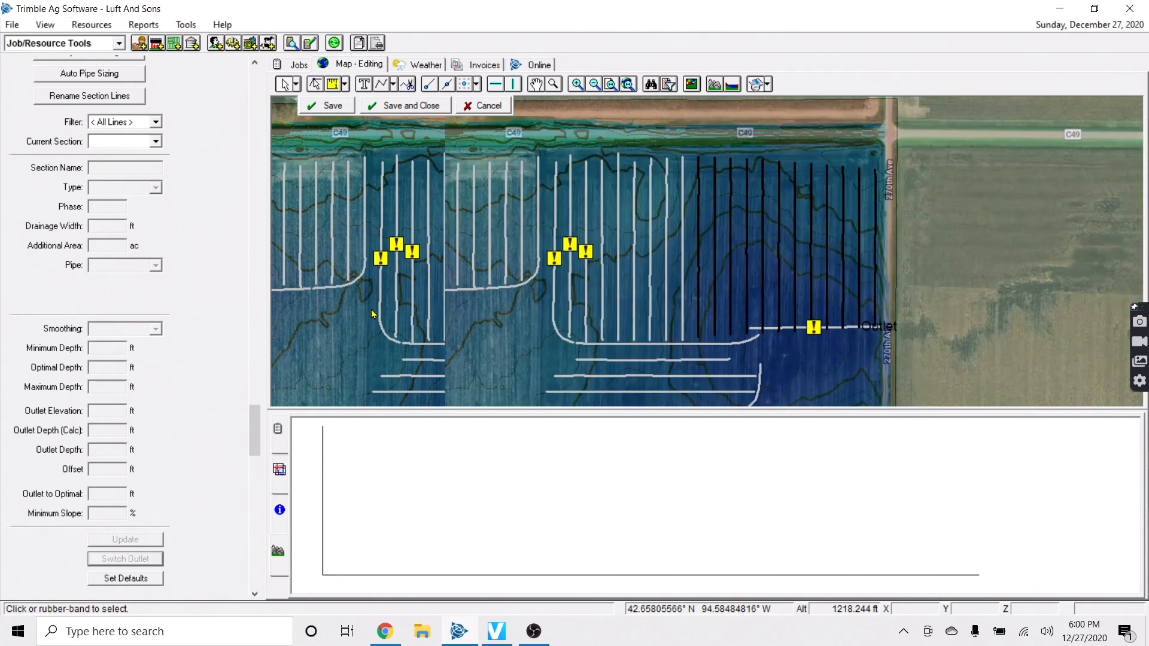
key(Left)
key(Down)
key(Down)
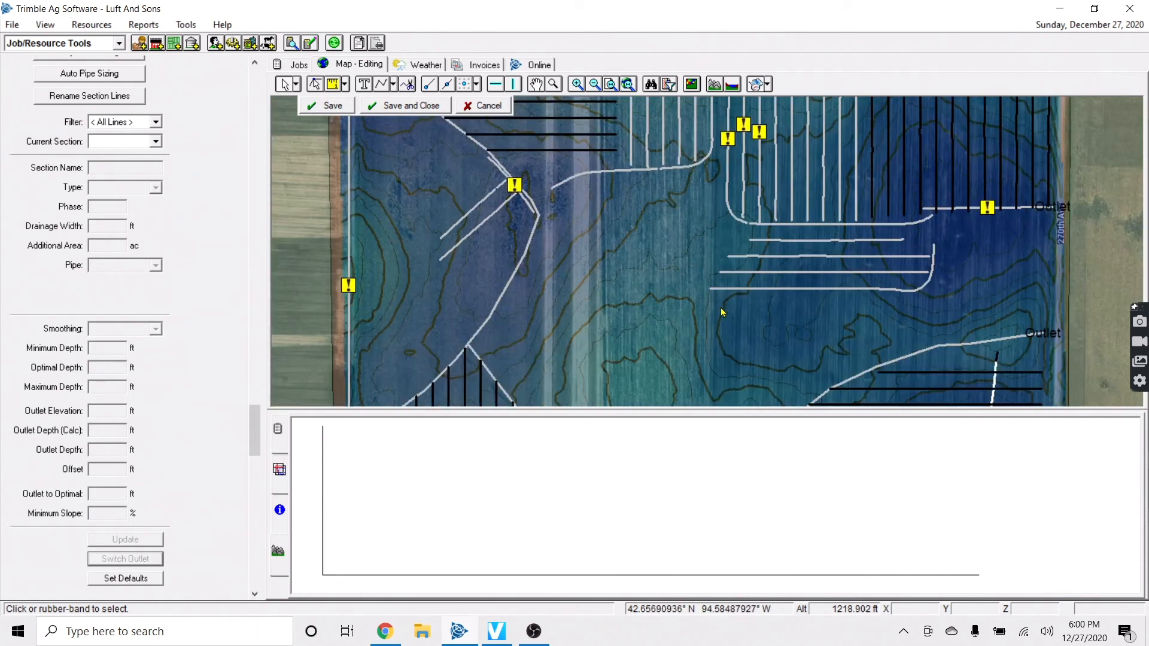
key(Down)
key(Right)
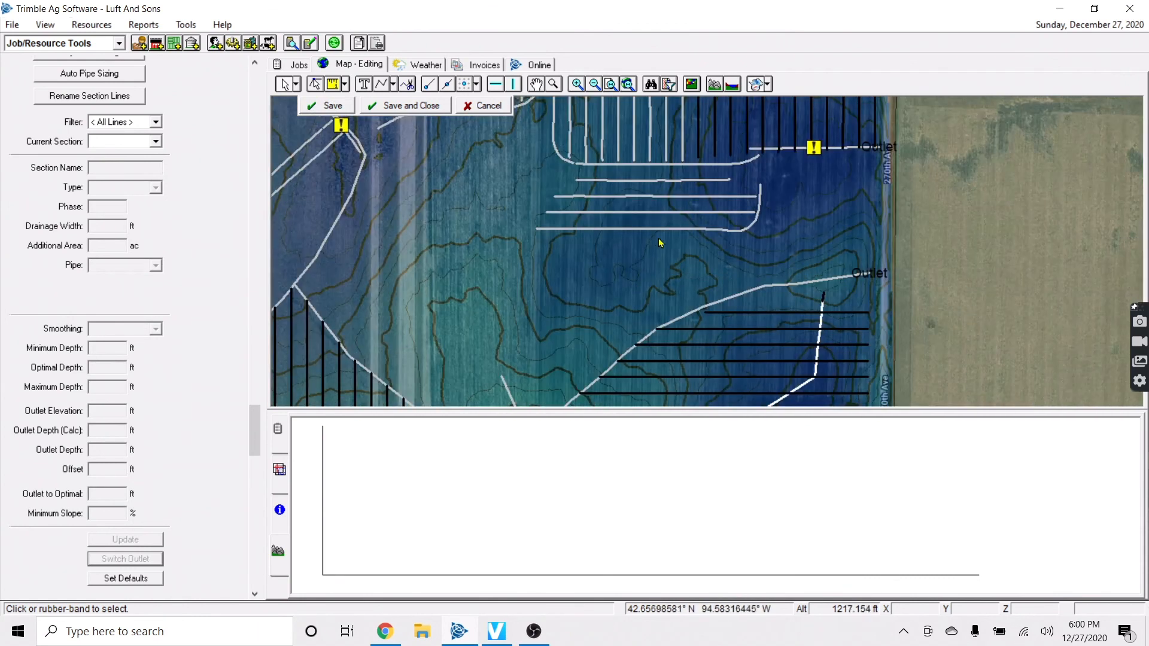
Draw a new diagonal lateral with the Lateral Pipe Tool, ending at the southwest main
click(639, 230)
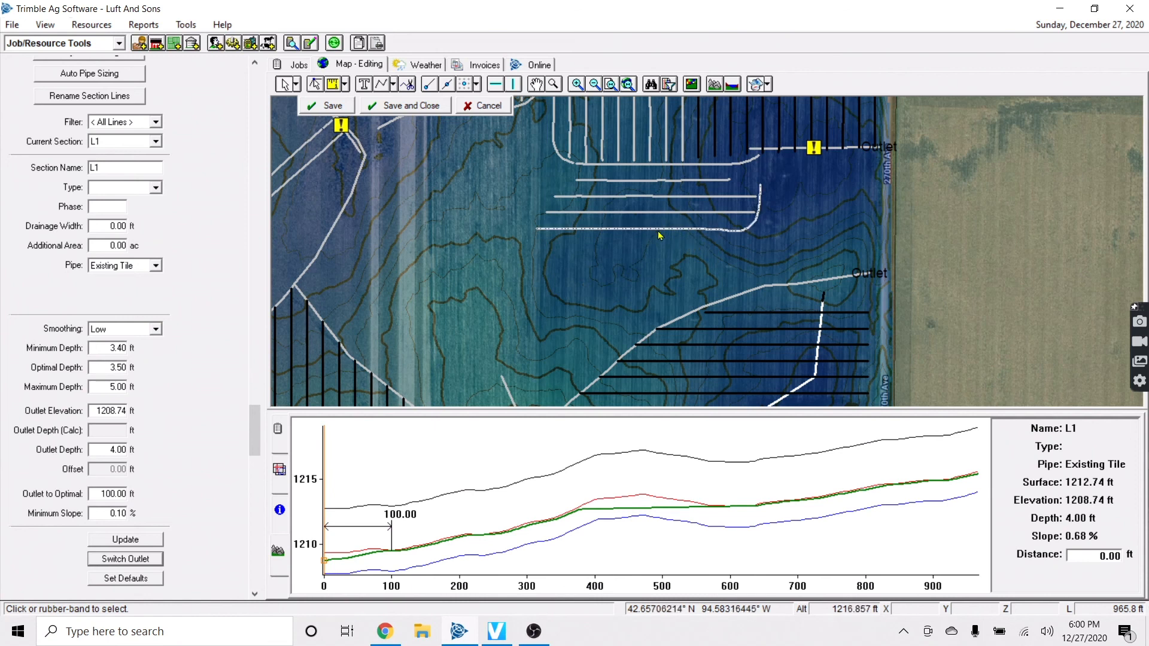
click(393, 85)
click(422, 135)
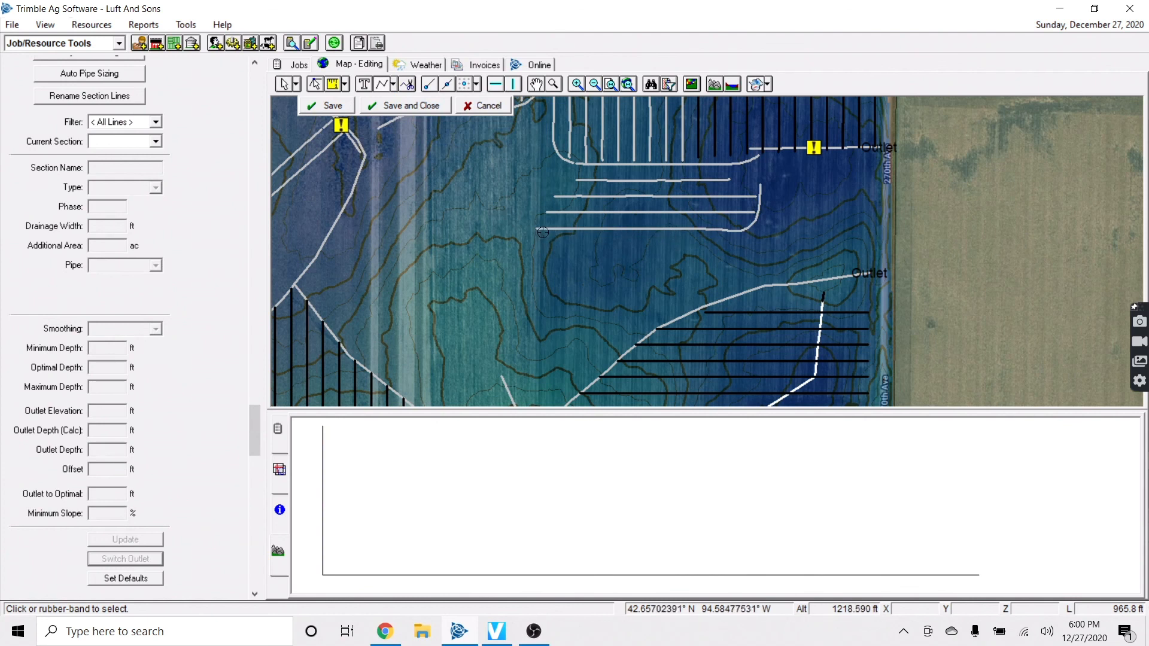
click(678, 229)
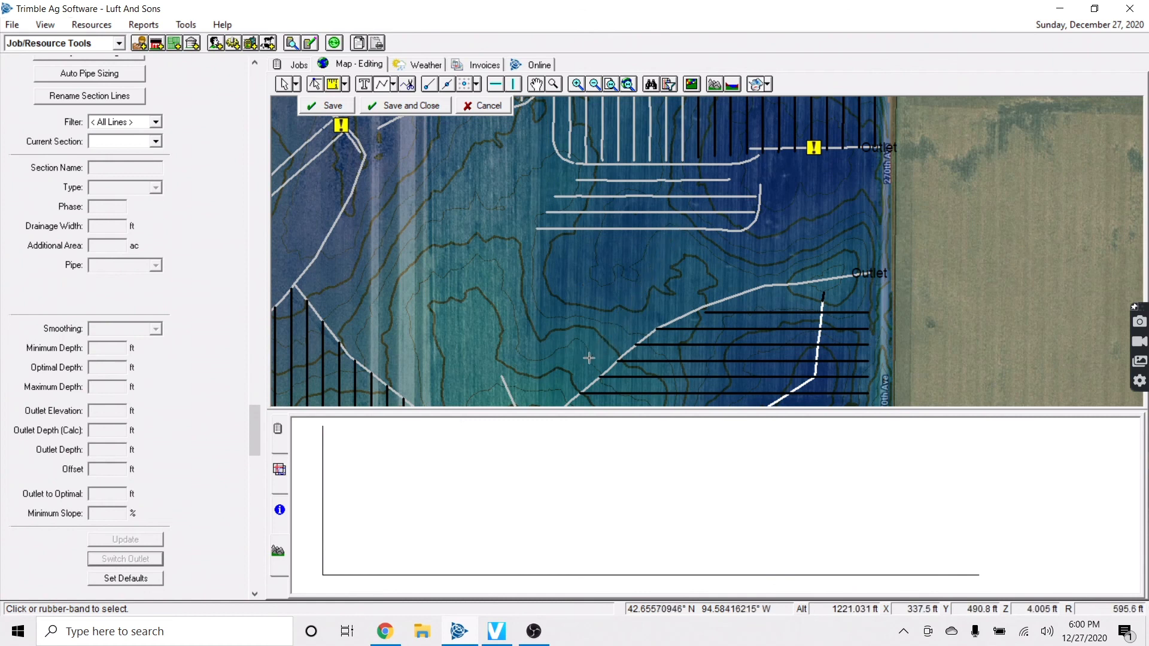
scroll(599, 323, down, 1)
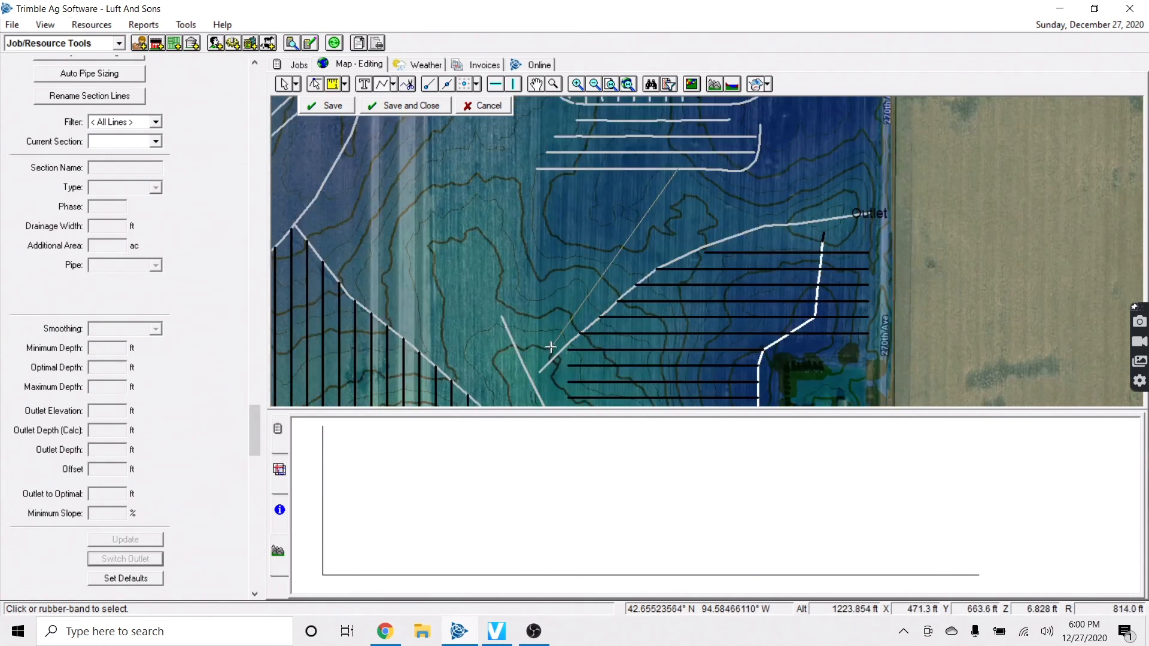
click(663, 228)
right_click(690, 205)
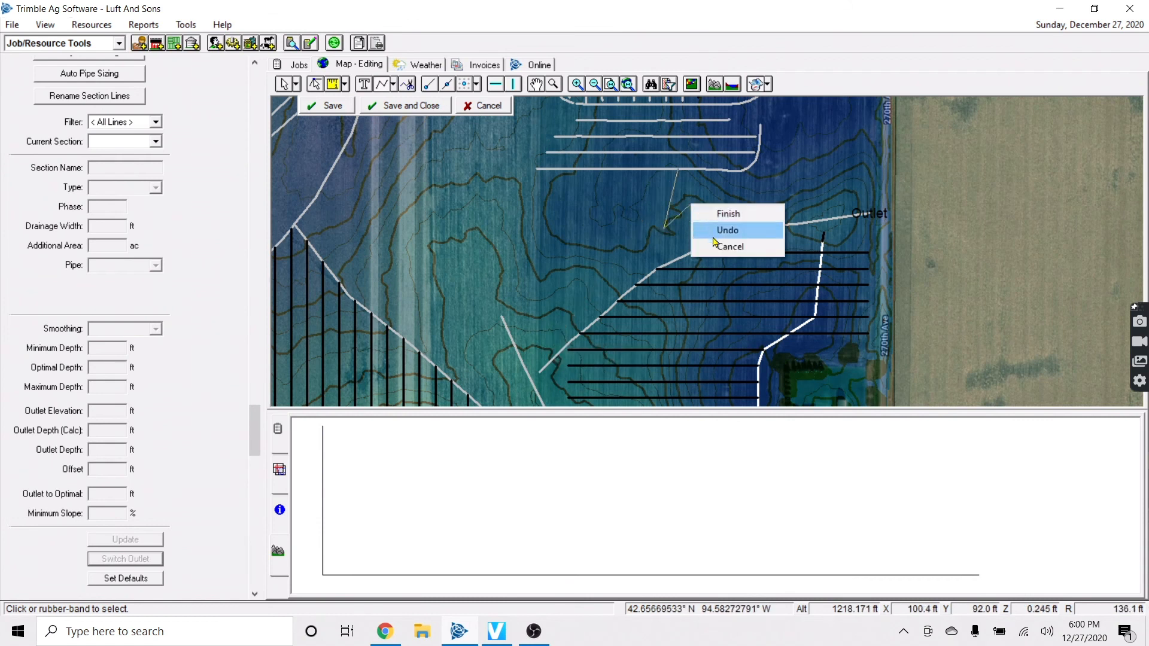
click(718, 248)
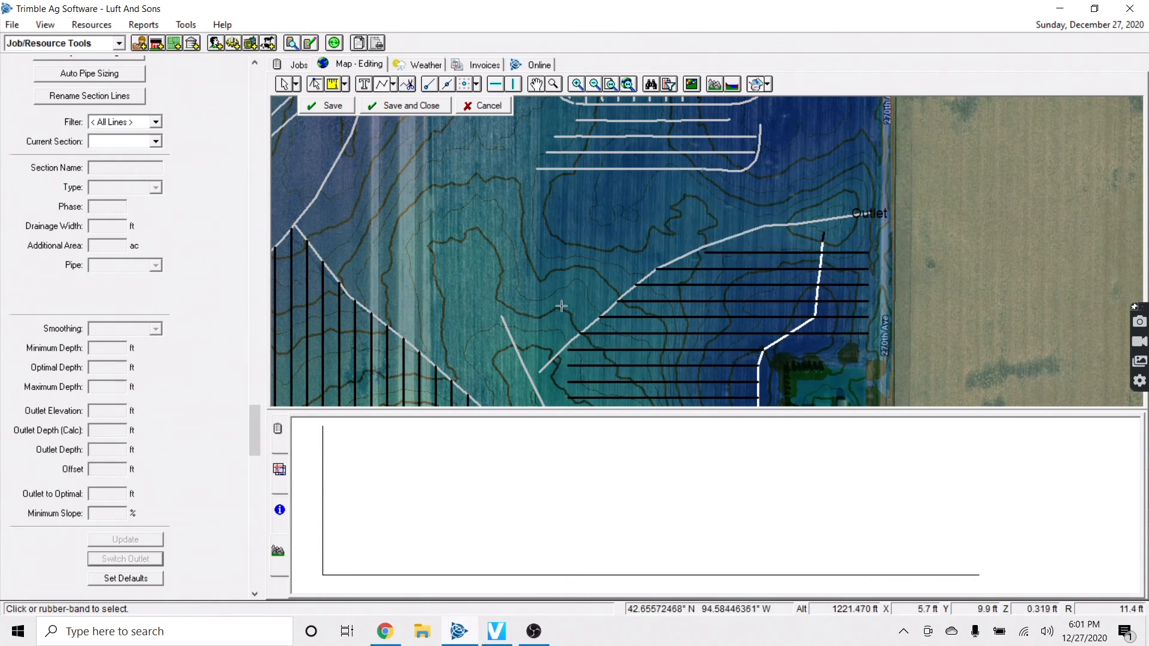
click(535, 343)
right_click(530, 341)
click(571, 350)
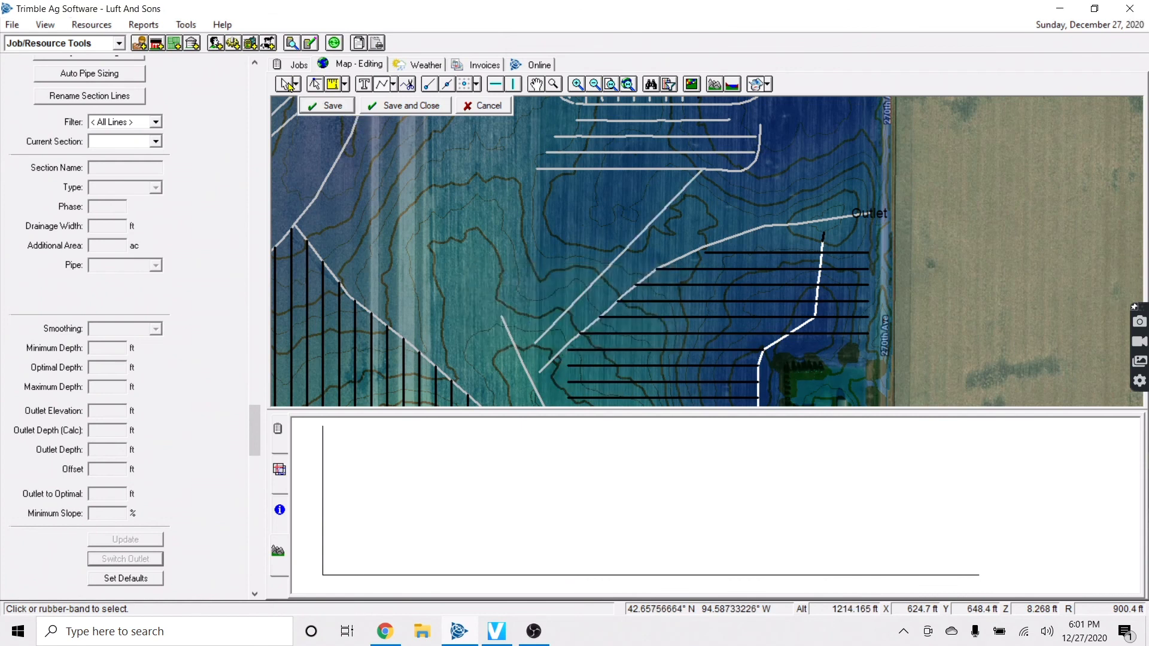
Offset new lateral L205 to the right at 60 ft spacing, adding five parallel diagonal laterals
right_click(605, 272)
click(644, 296)
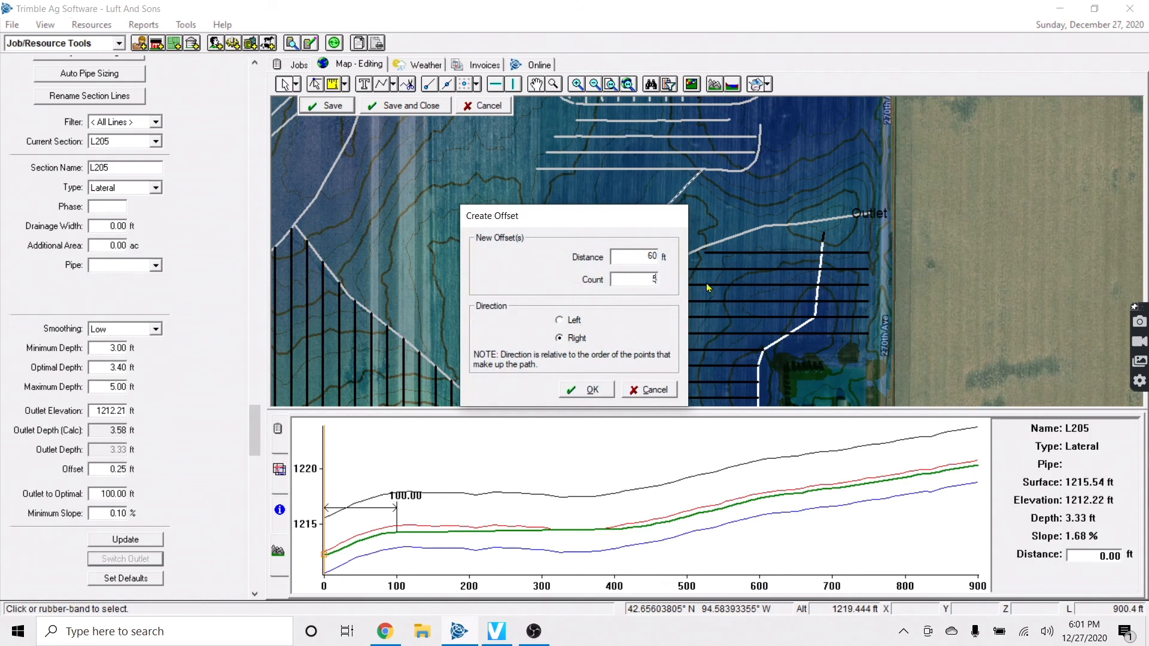
click(592, 389)
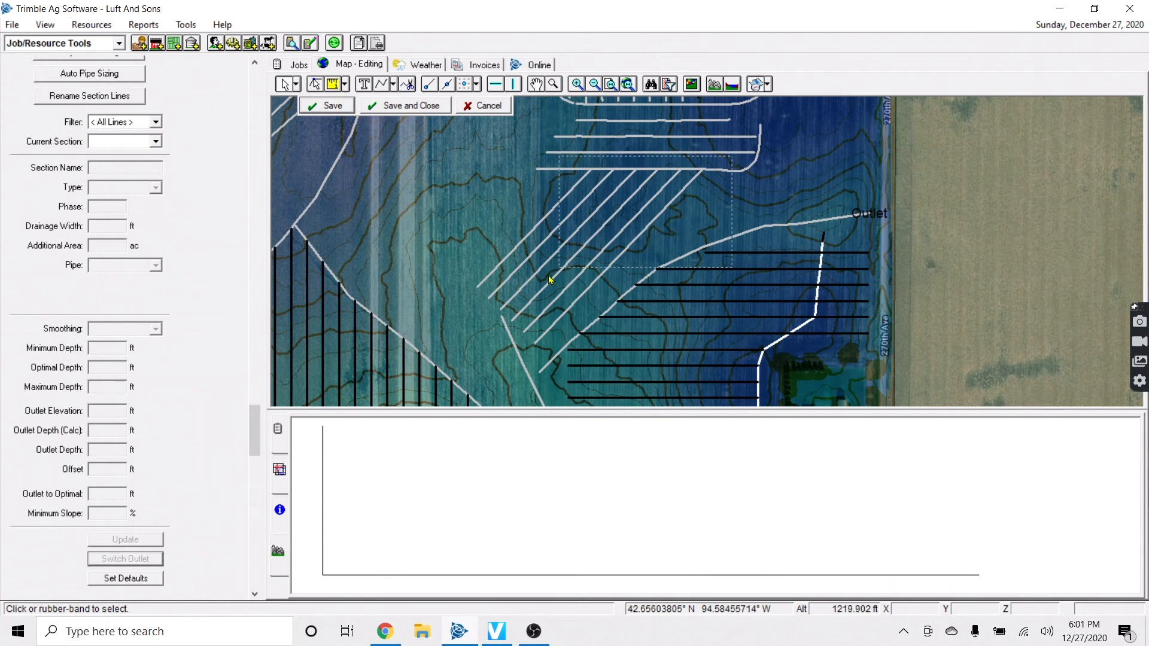
drag(444, 349, 443, 351)
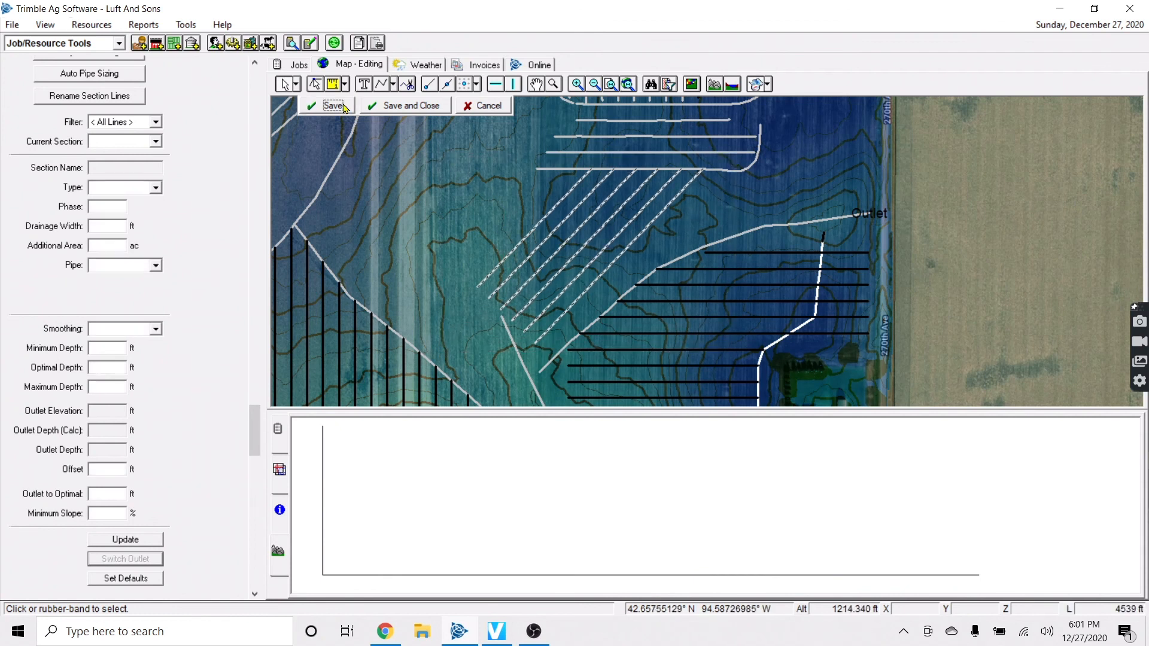
click(430, 195)
scroll(437, 195, down, 1)
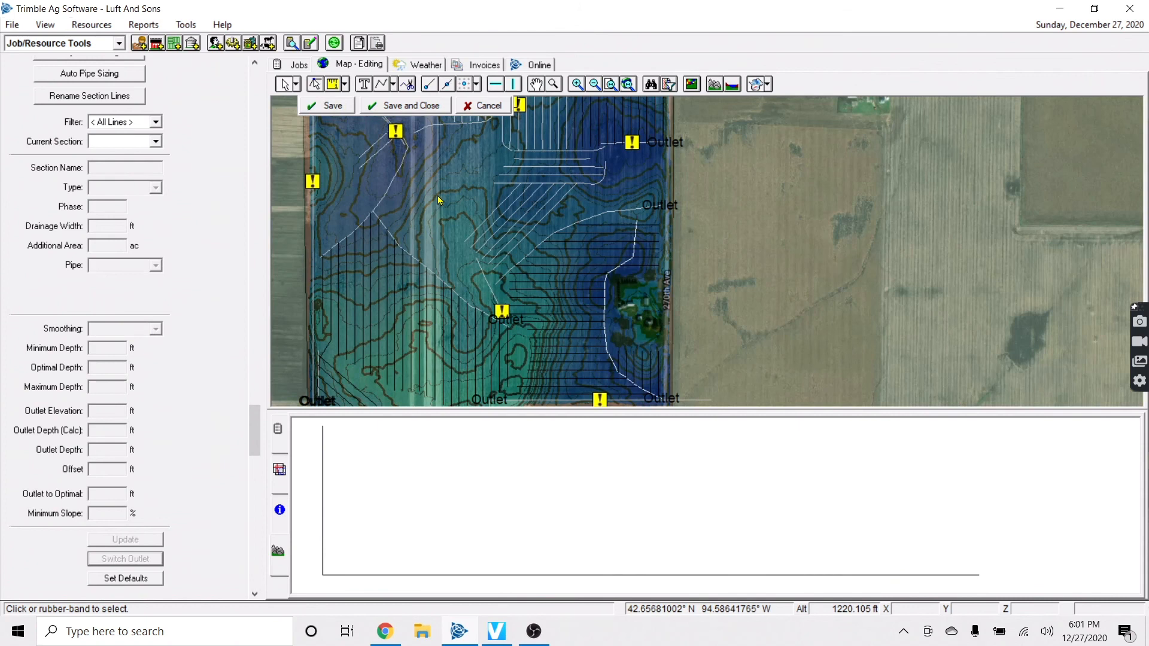
Review the completed laterals and mains layout, then save and close map editing
key(Left)
key(Up)
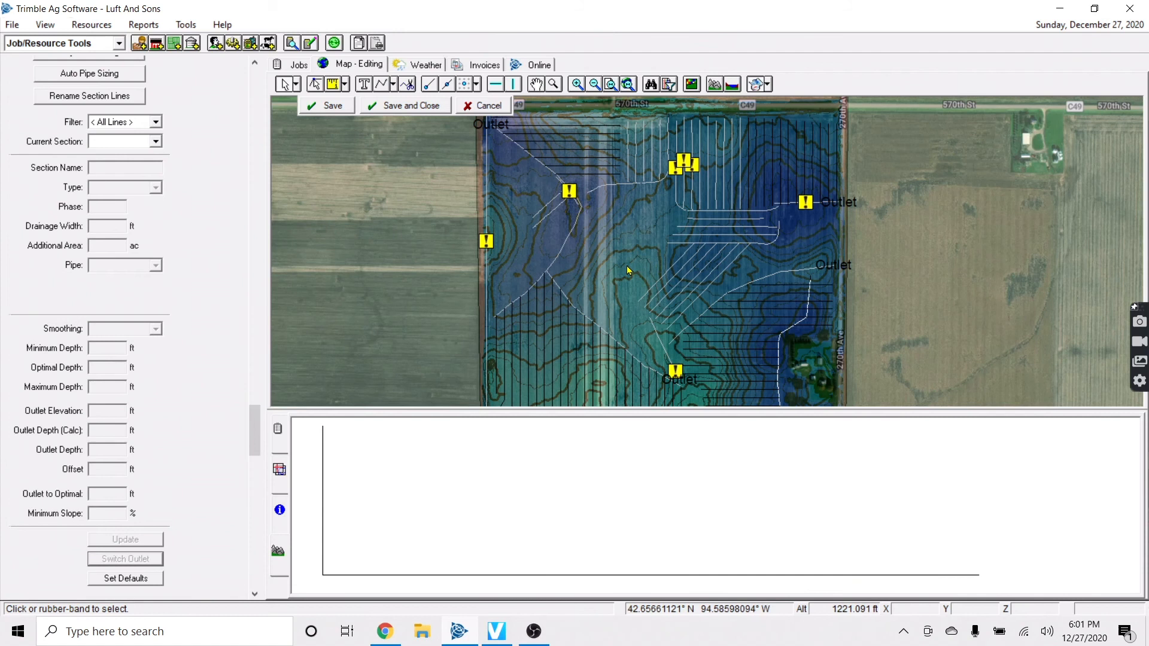
scroll(628, 270, down, 1)
scroll(628, 268, up, 1)
scroll(629, 267, down, 1)
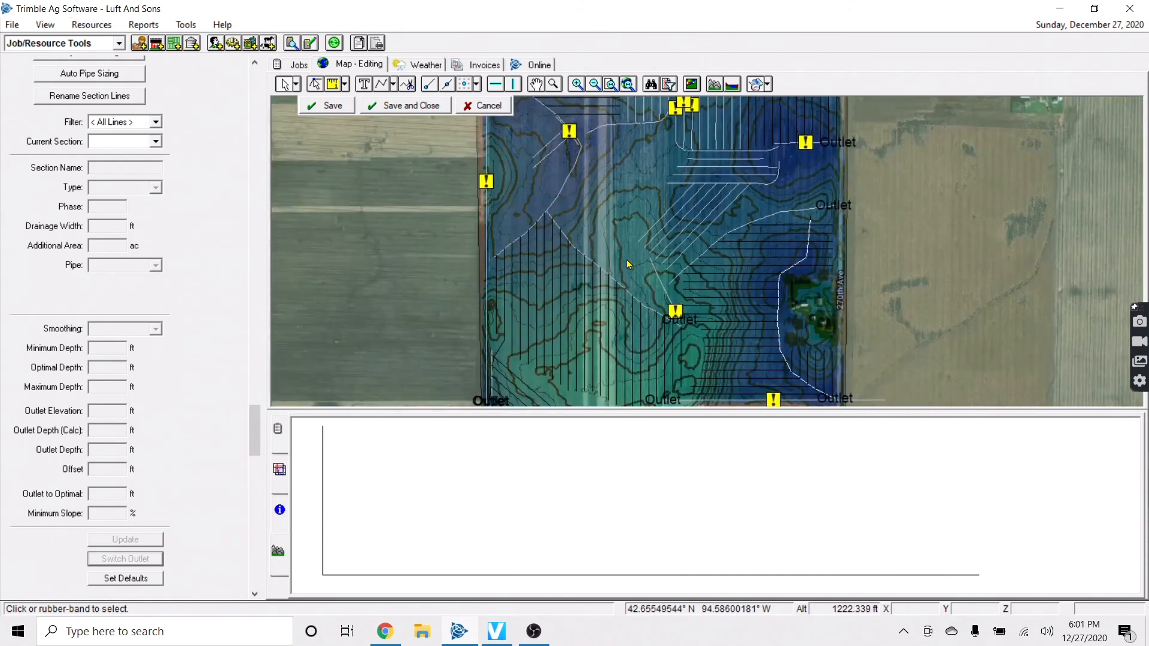
scroll(509, 191, down, 1)
scroll(468, 135, up, 2)
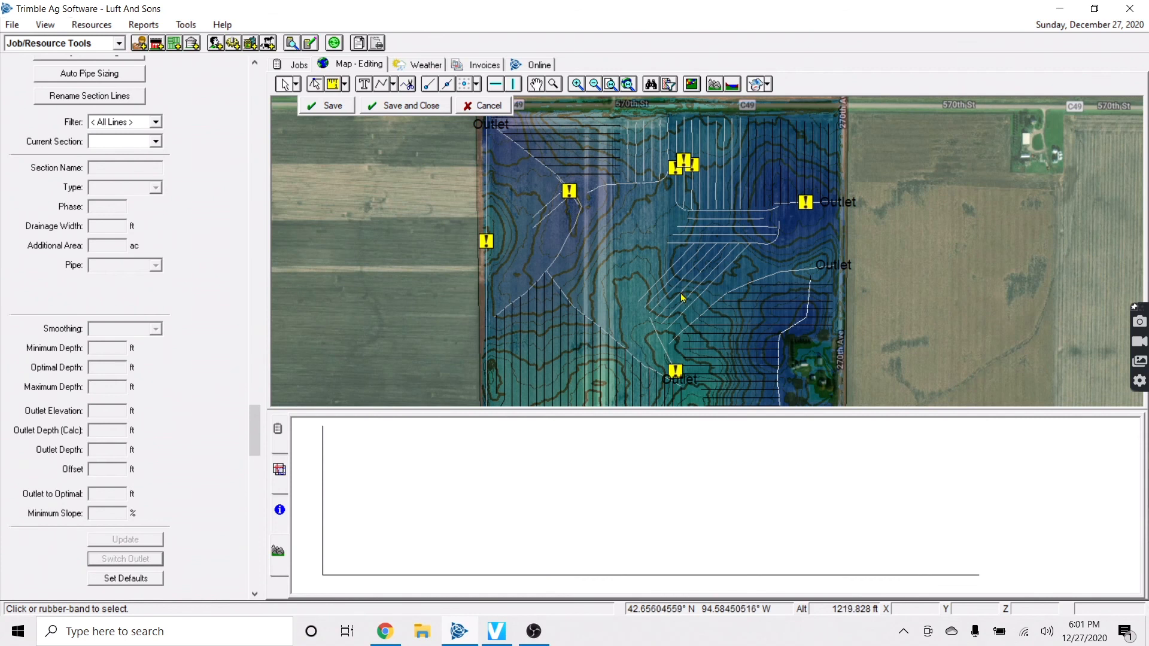
click(409, 107)
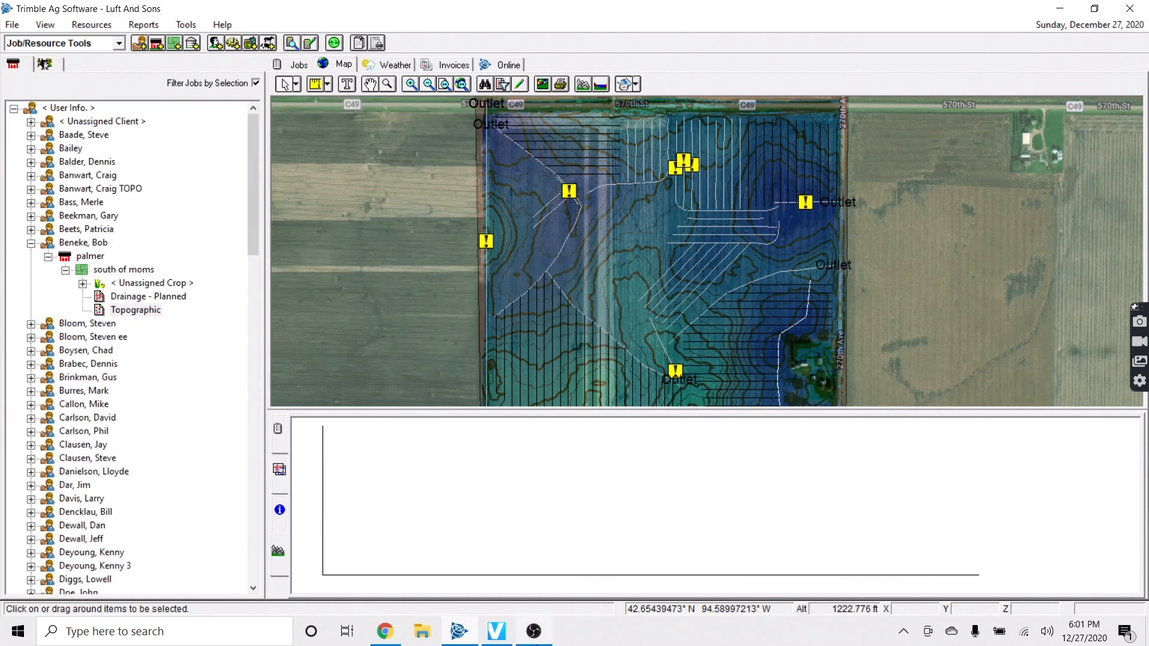
click(534, 631)
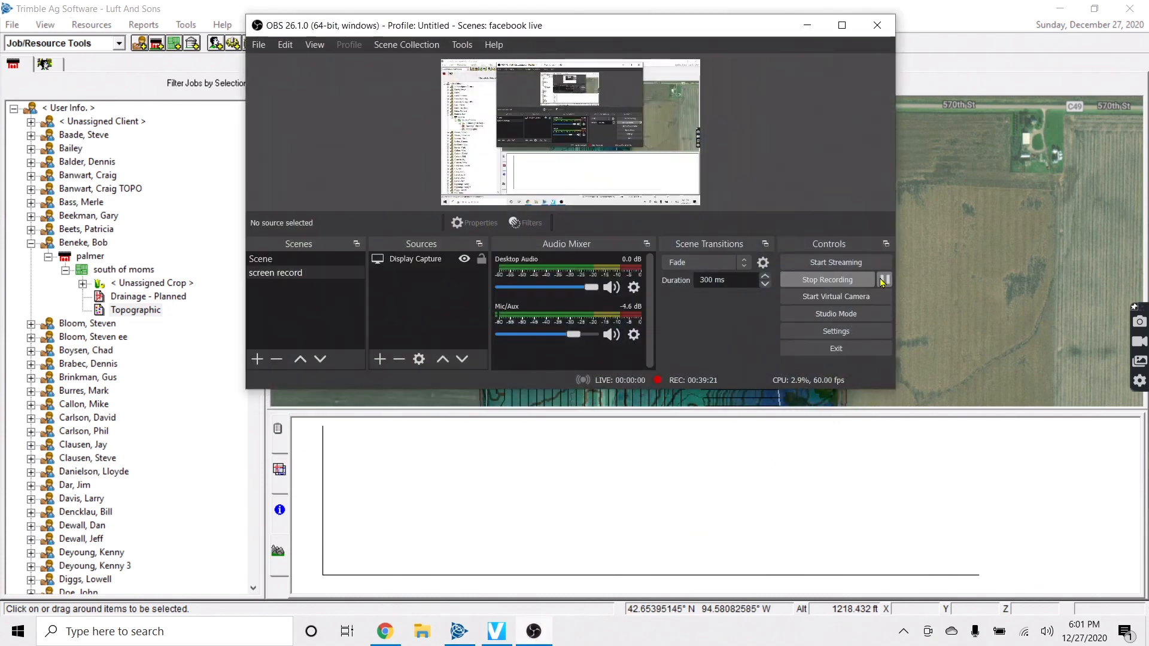